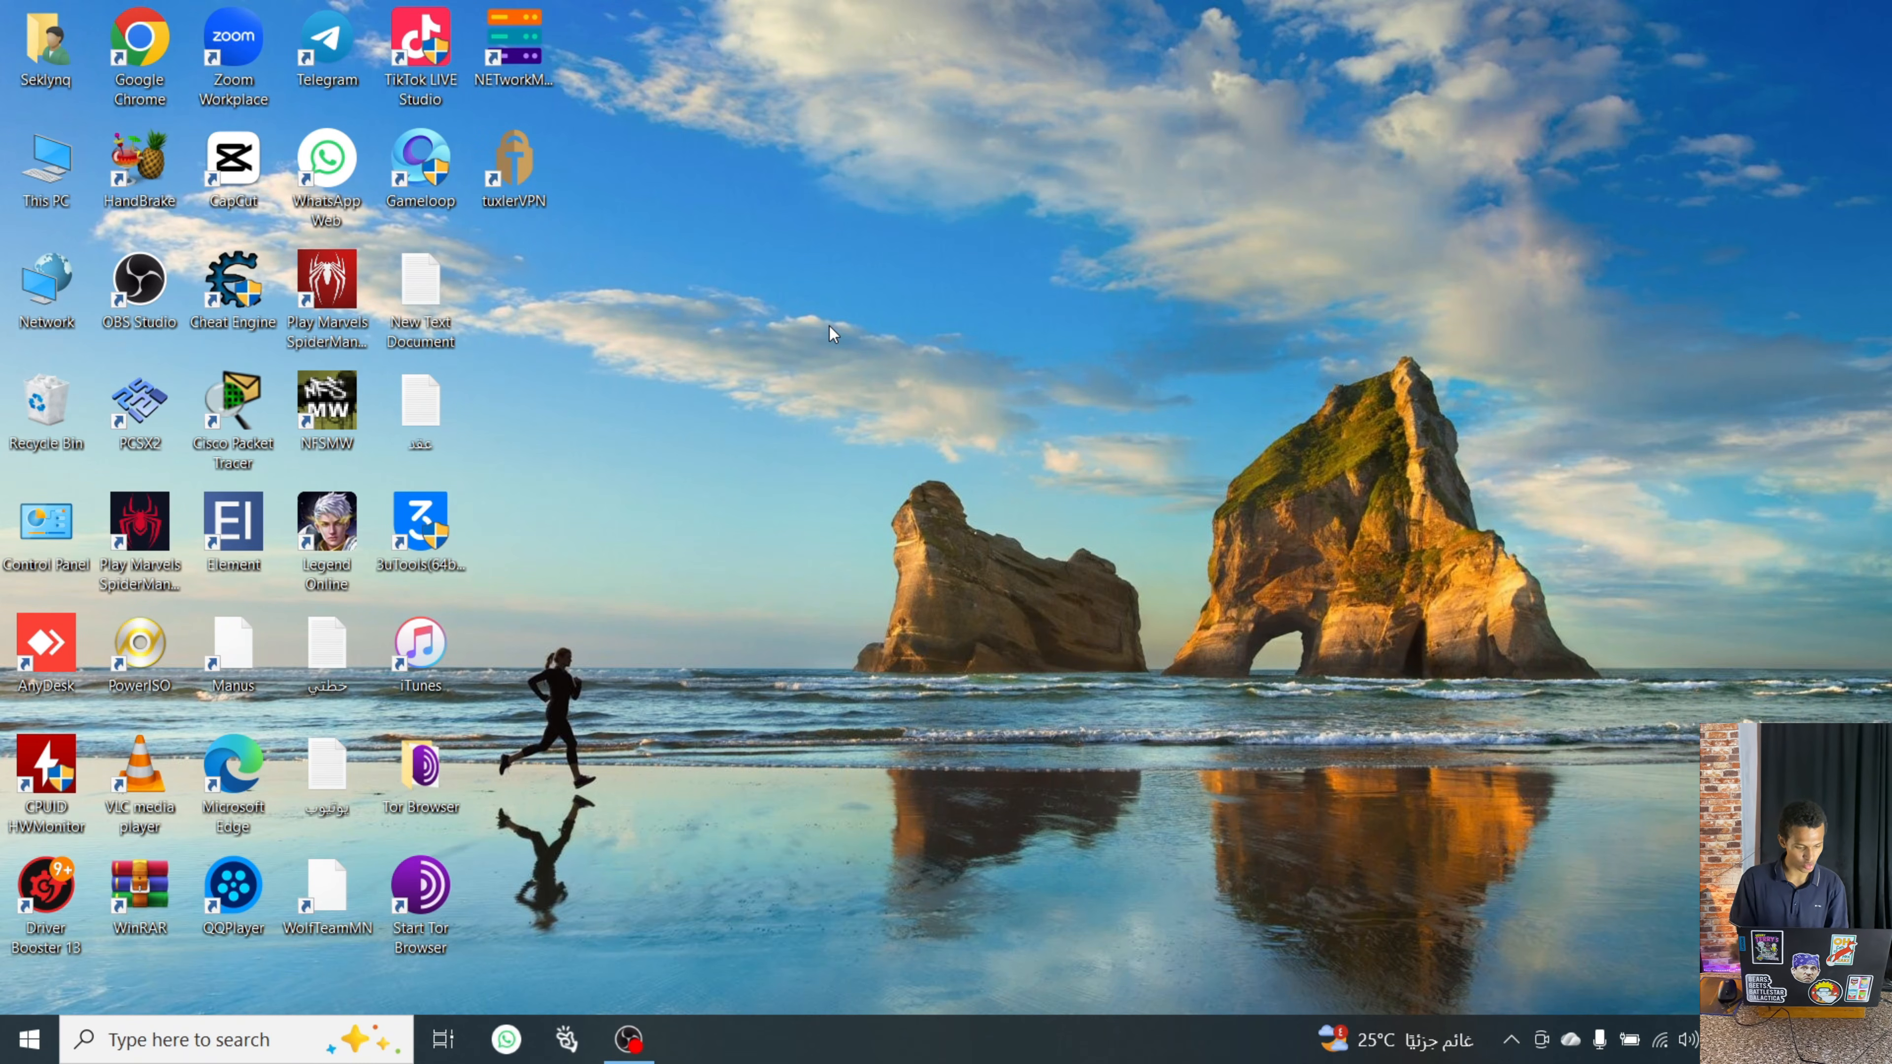
Open Task Manager maximized on the Performance tab's CPU page to check Virtualization: Enabled.
key("ctrl+shift+Escape")
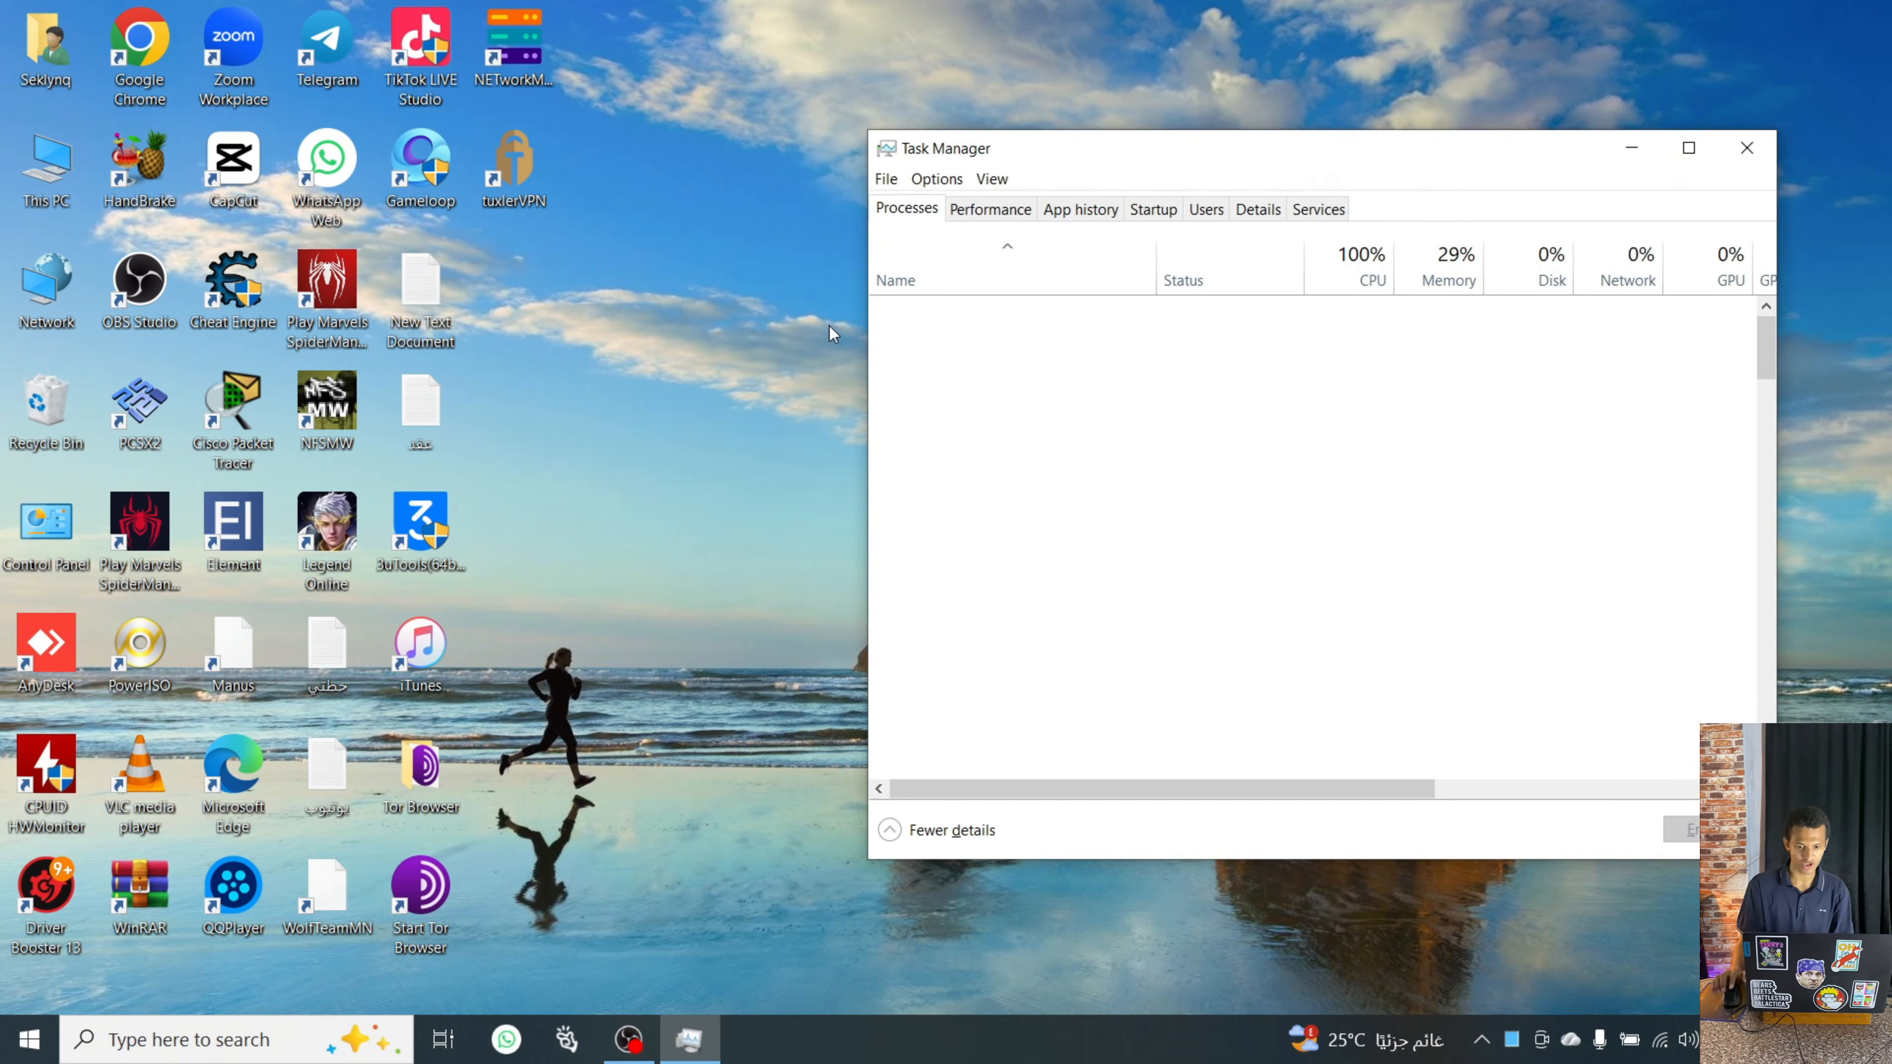
left_click(955, 215)
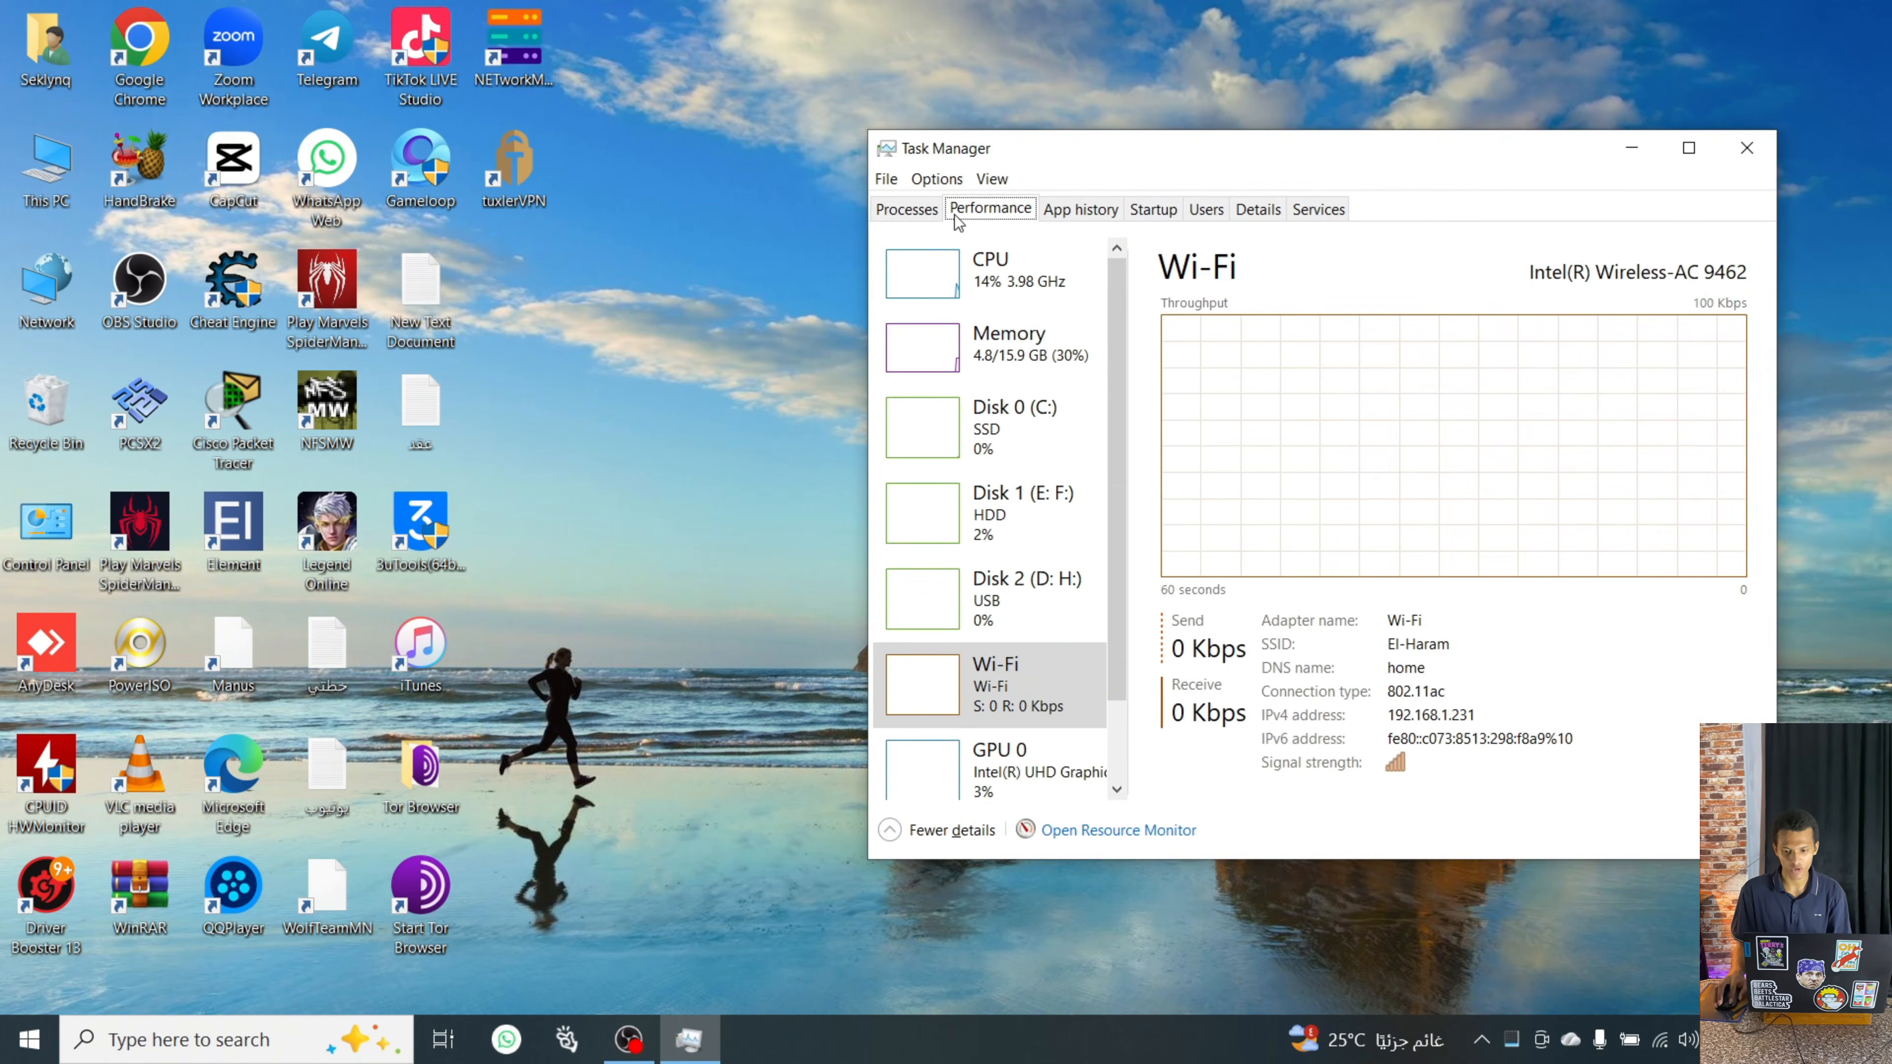
left_click(1689, 148)
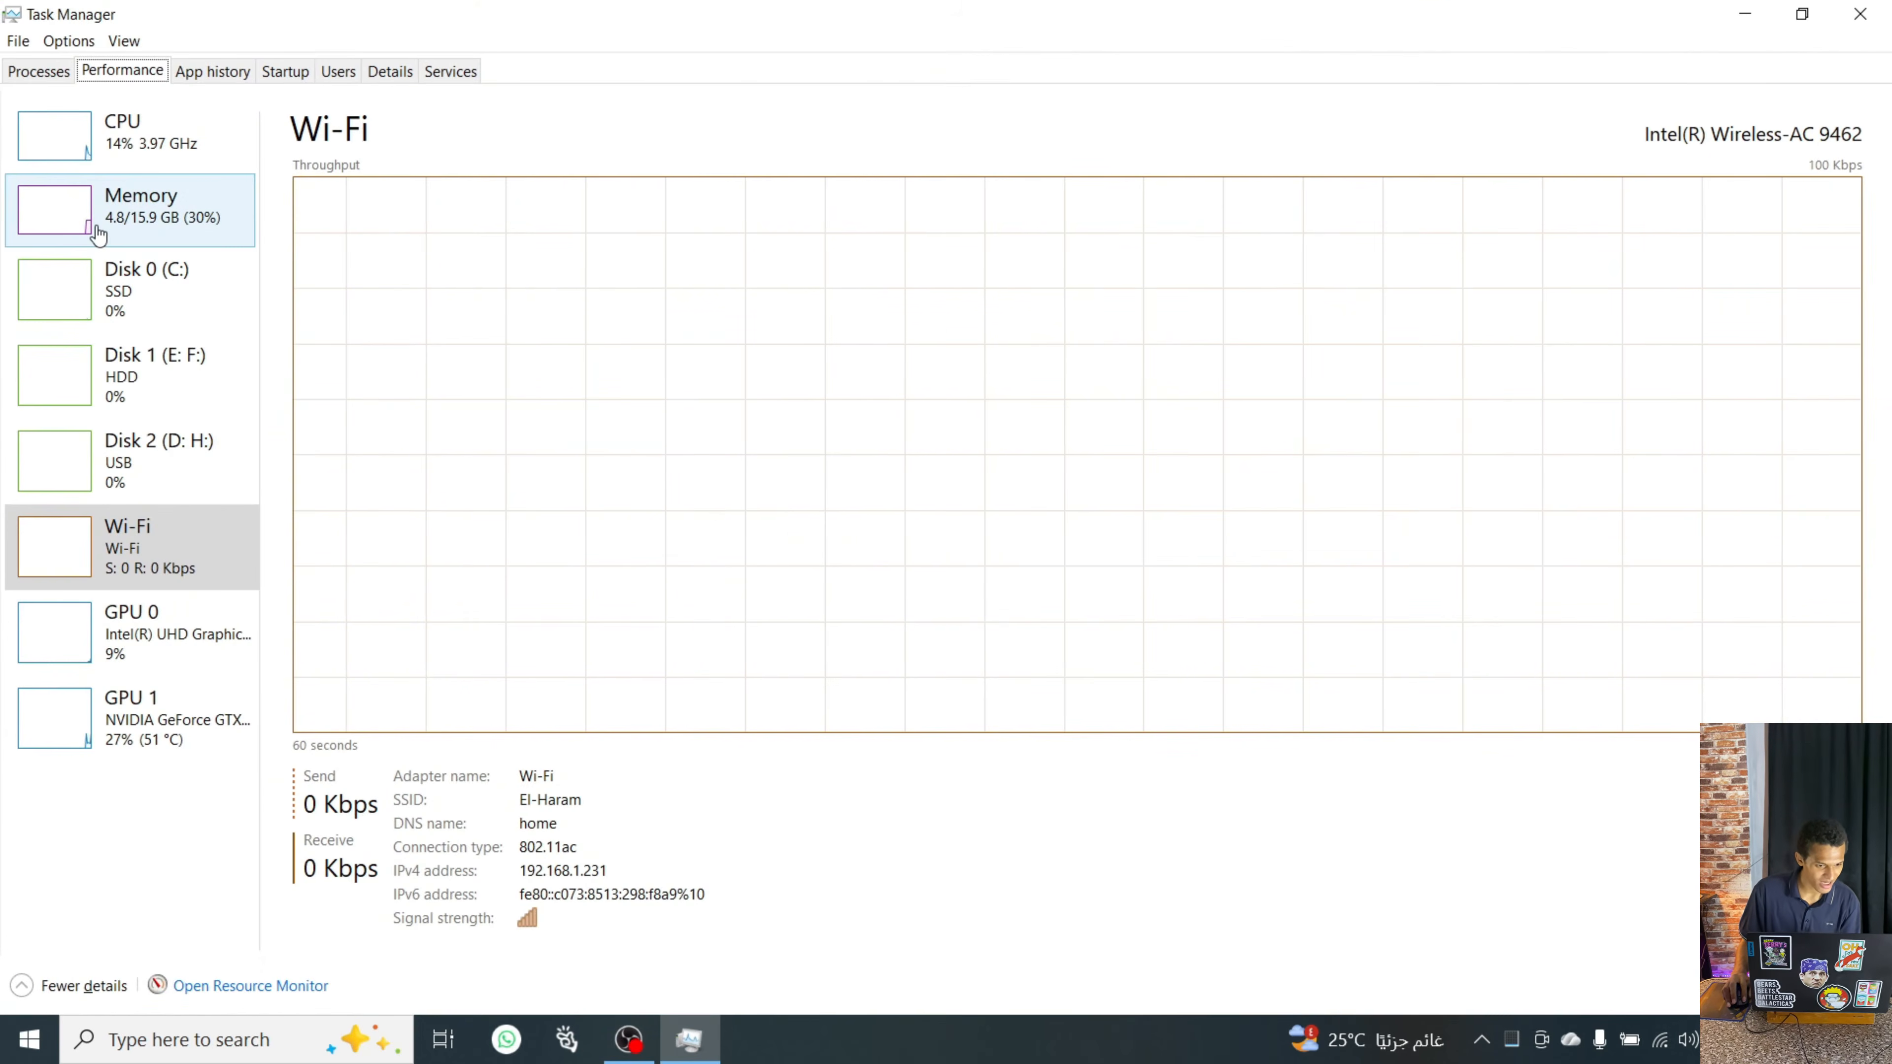
left_click(111, 158)
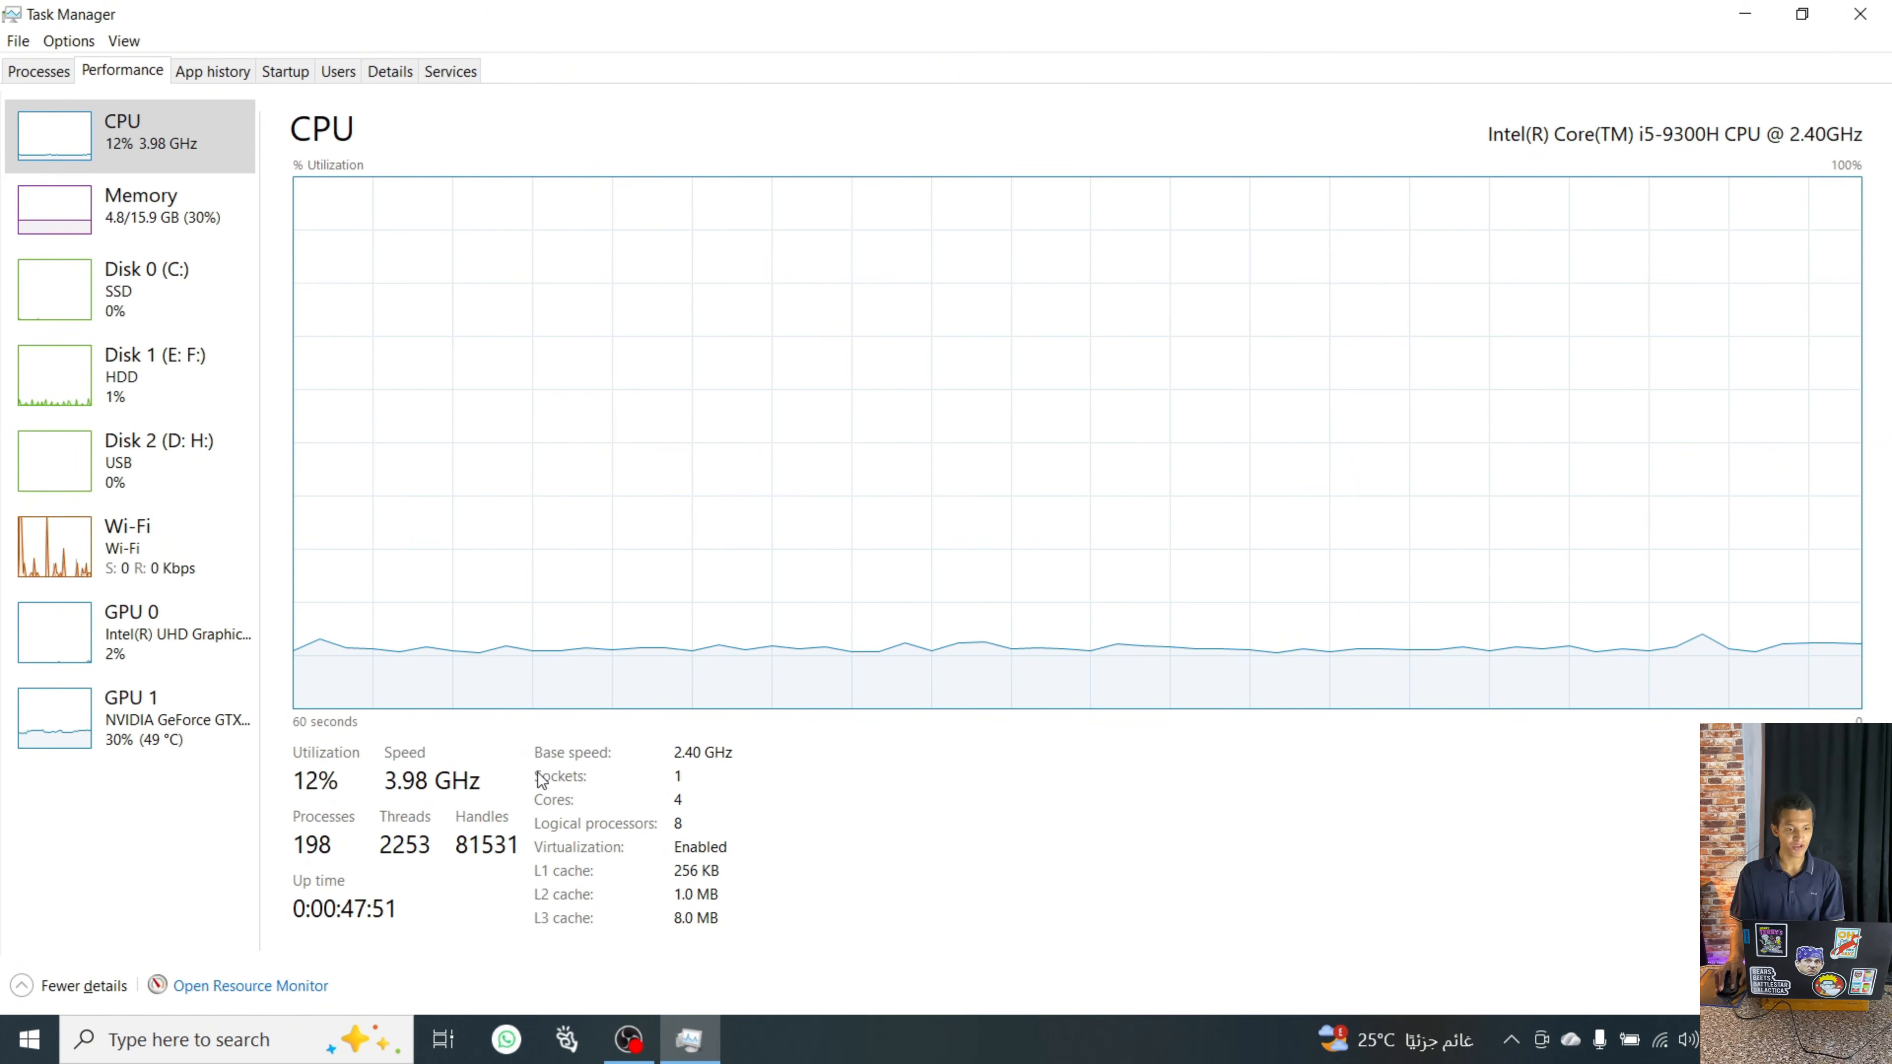
Close the Task Manager window after confirming virtualization is enabled.
left_click(1885, 12)
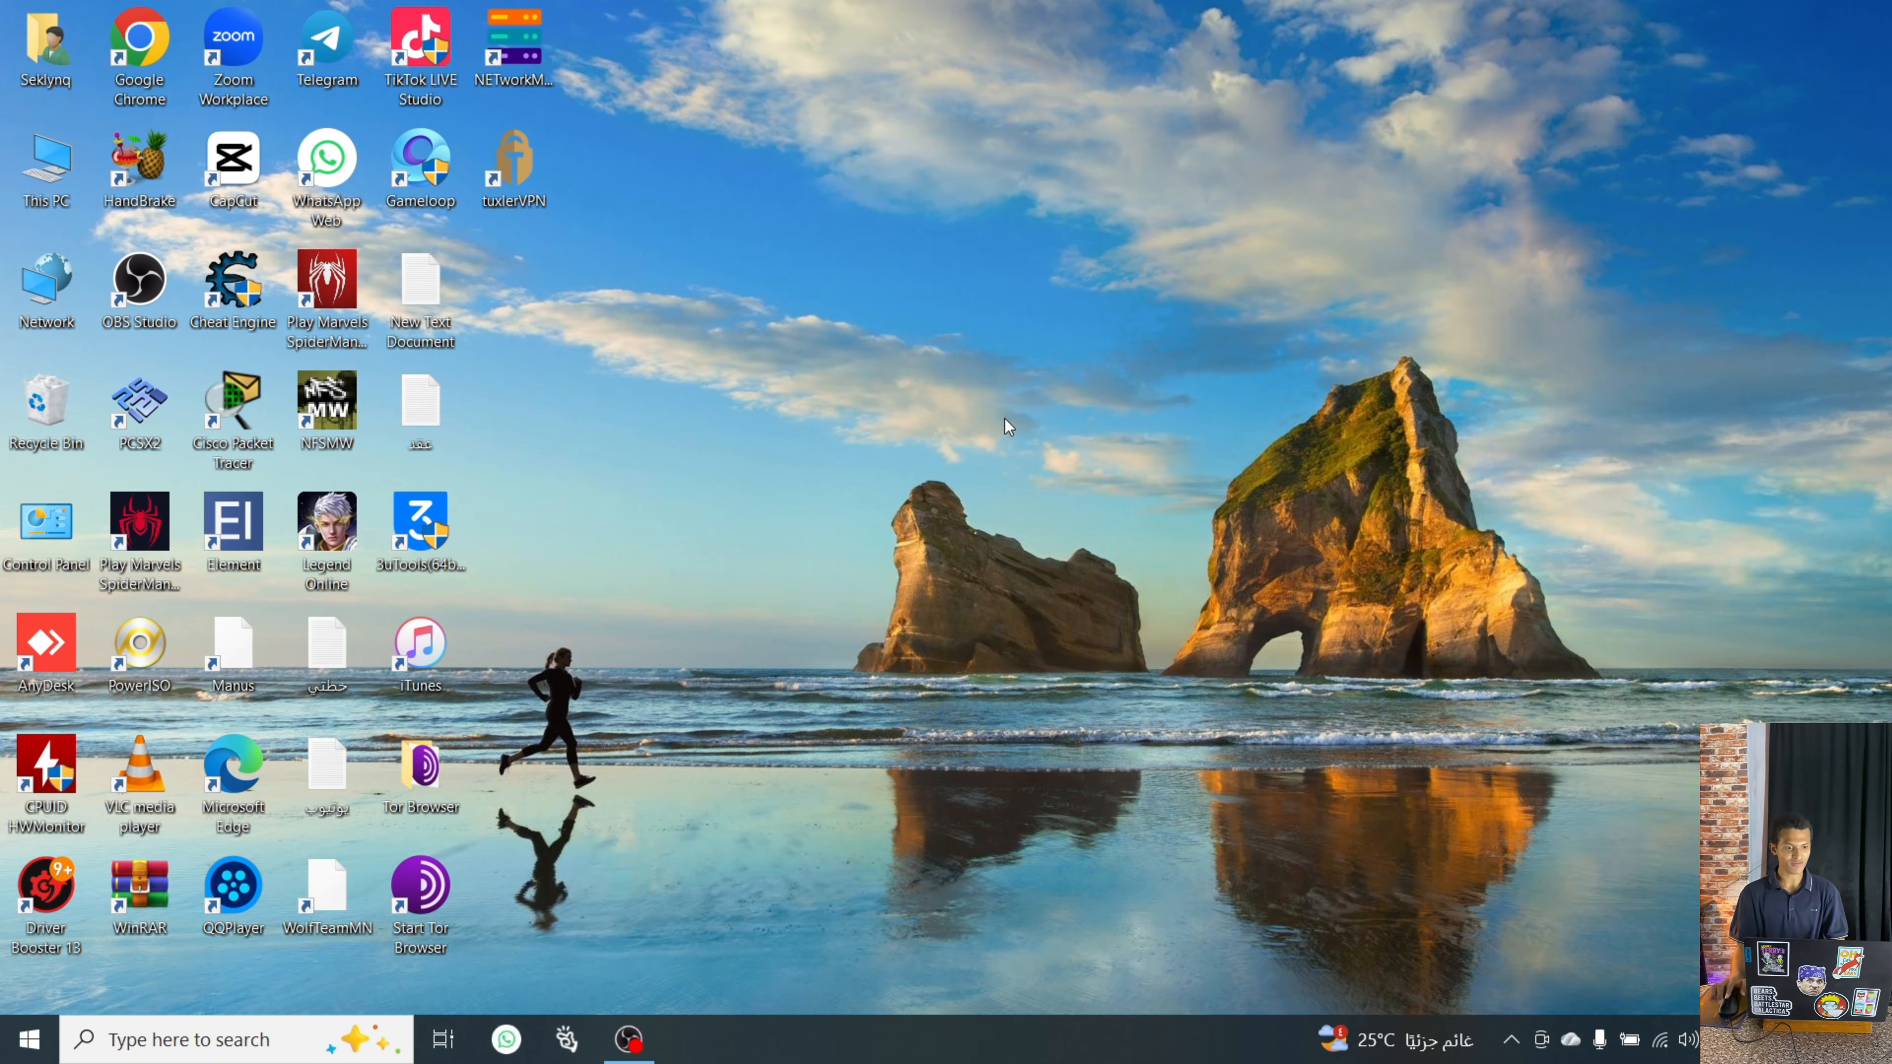
Launch Chrome, Google 'firecr', and open the FileCR website from the results.
double_click(135, 20)
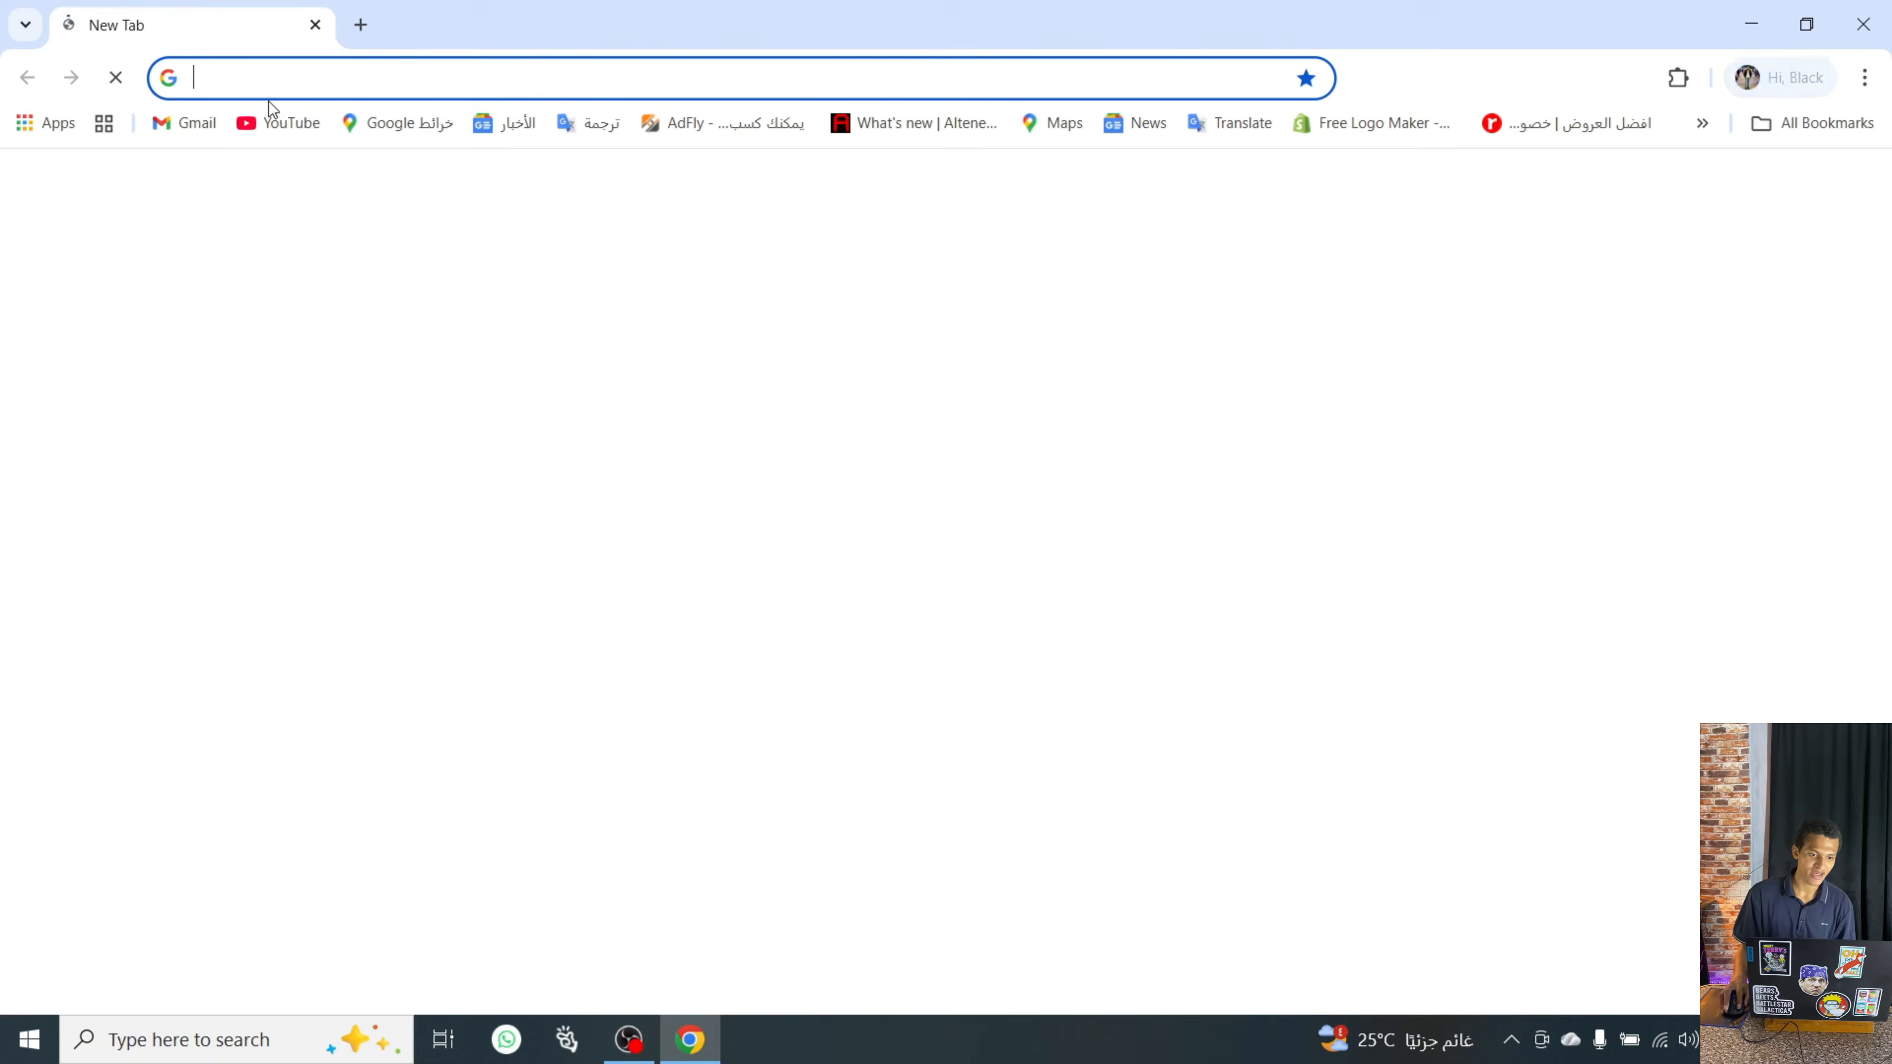
left_click(303, 80)
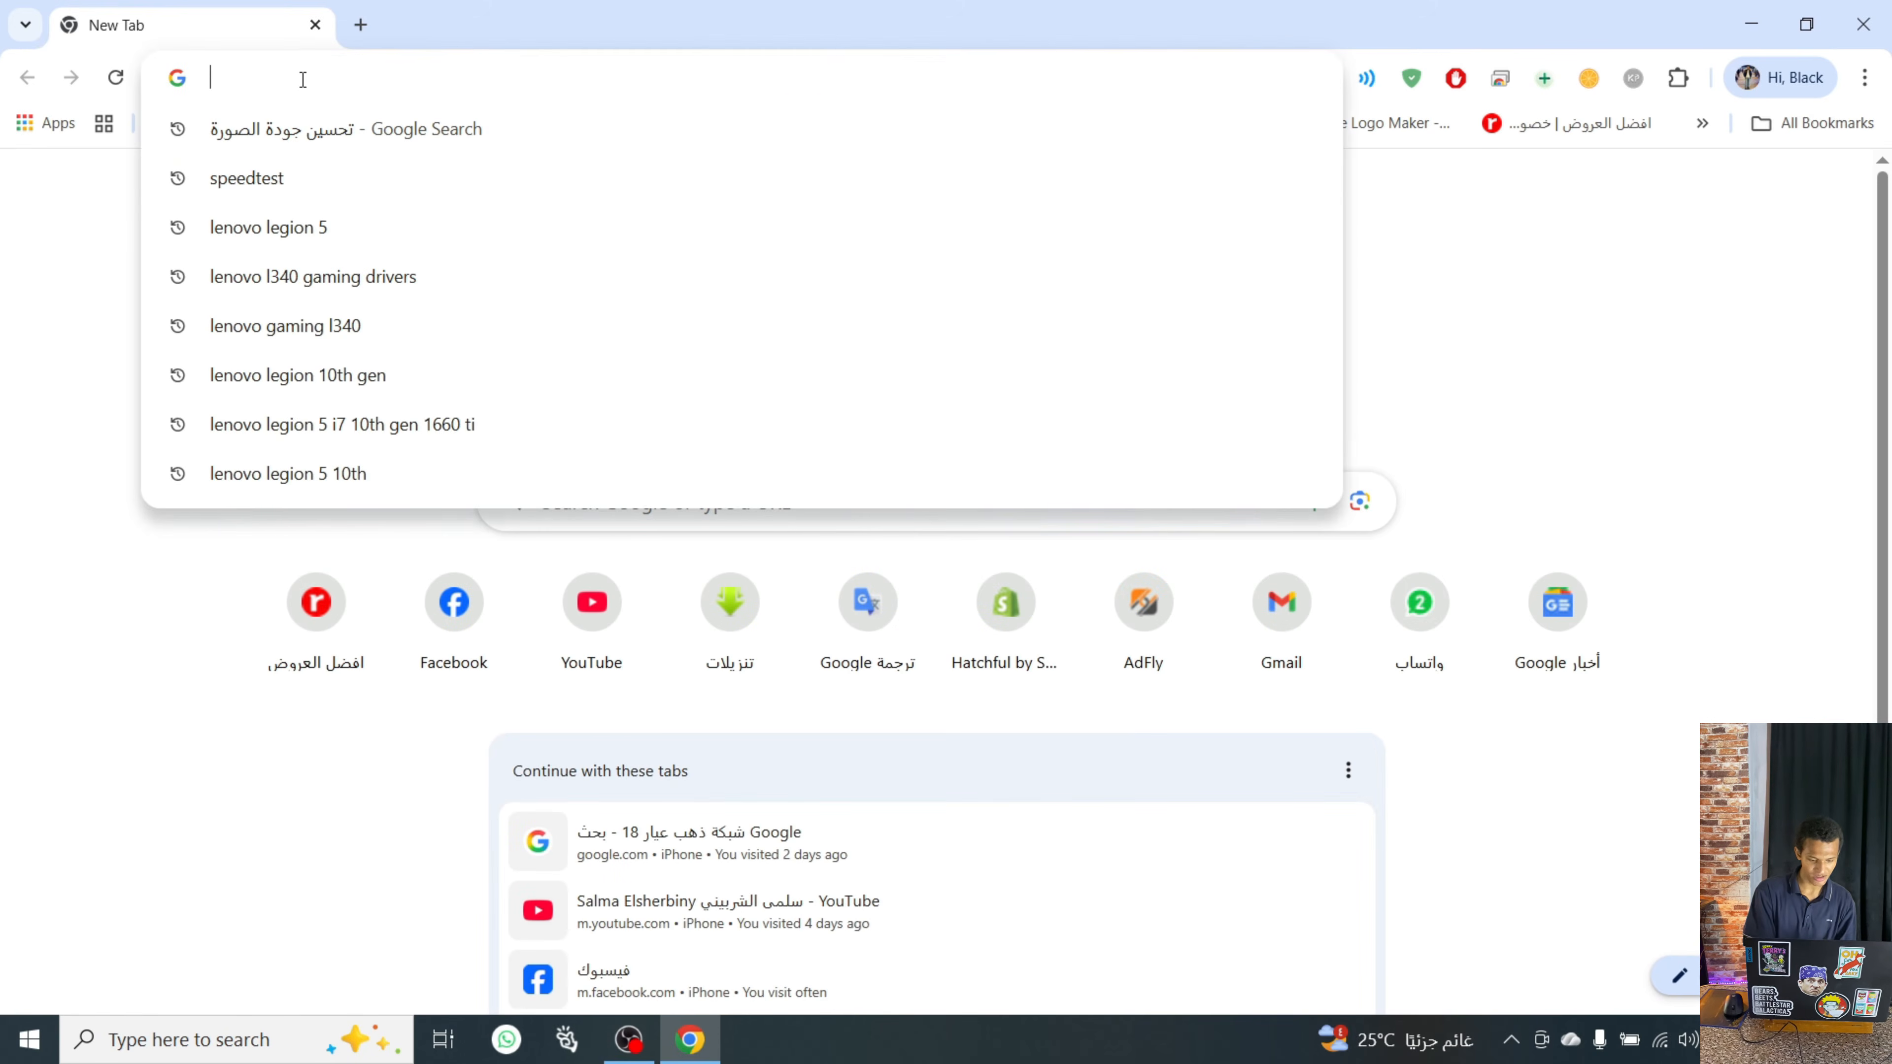
type("fire")
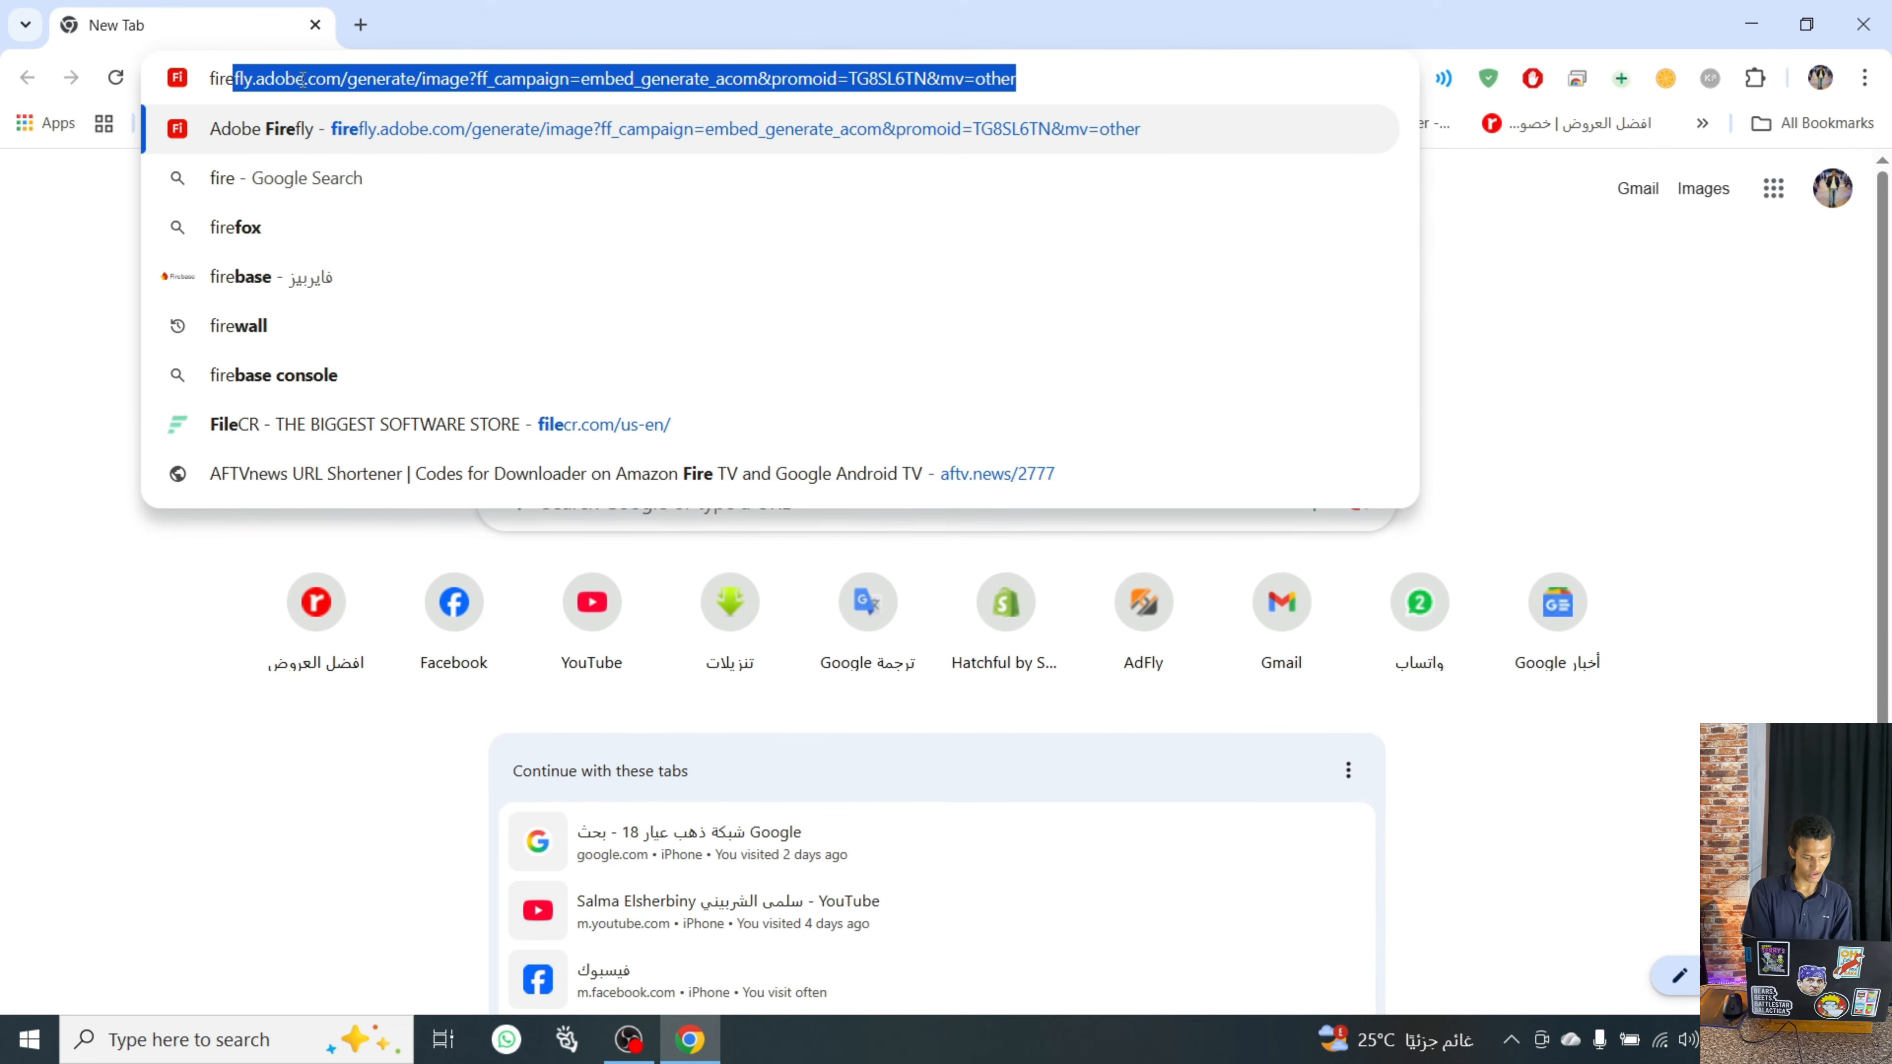
type("cr")
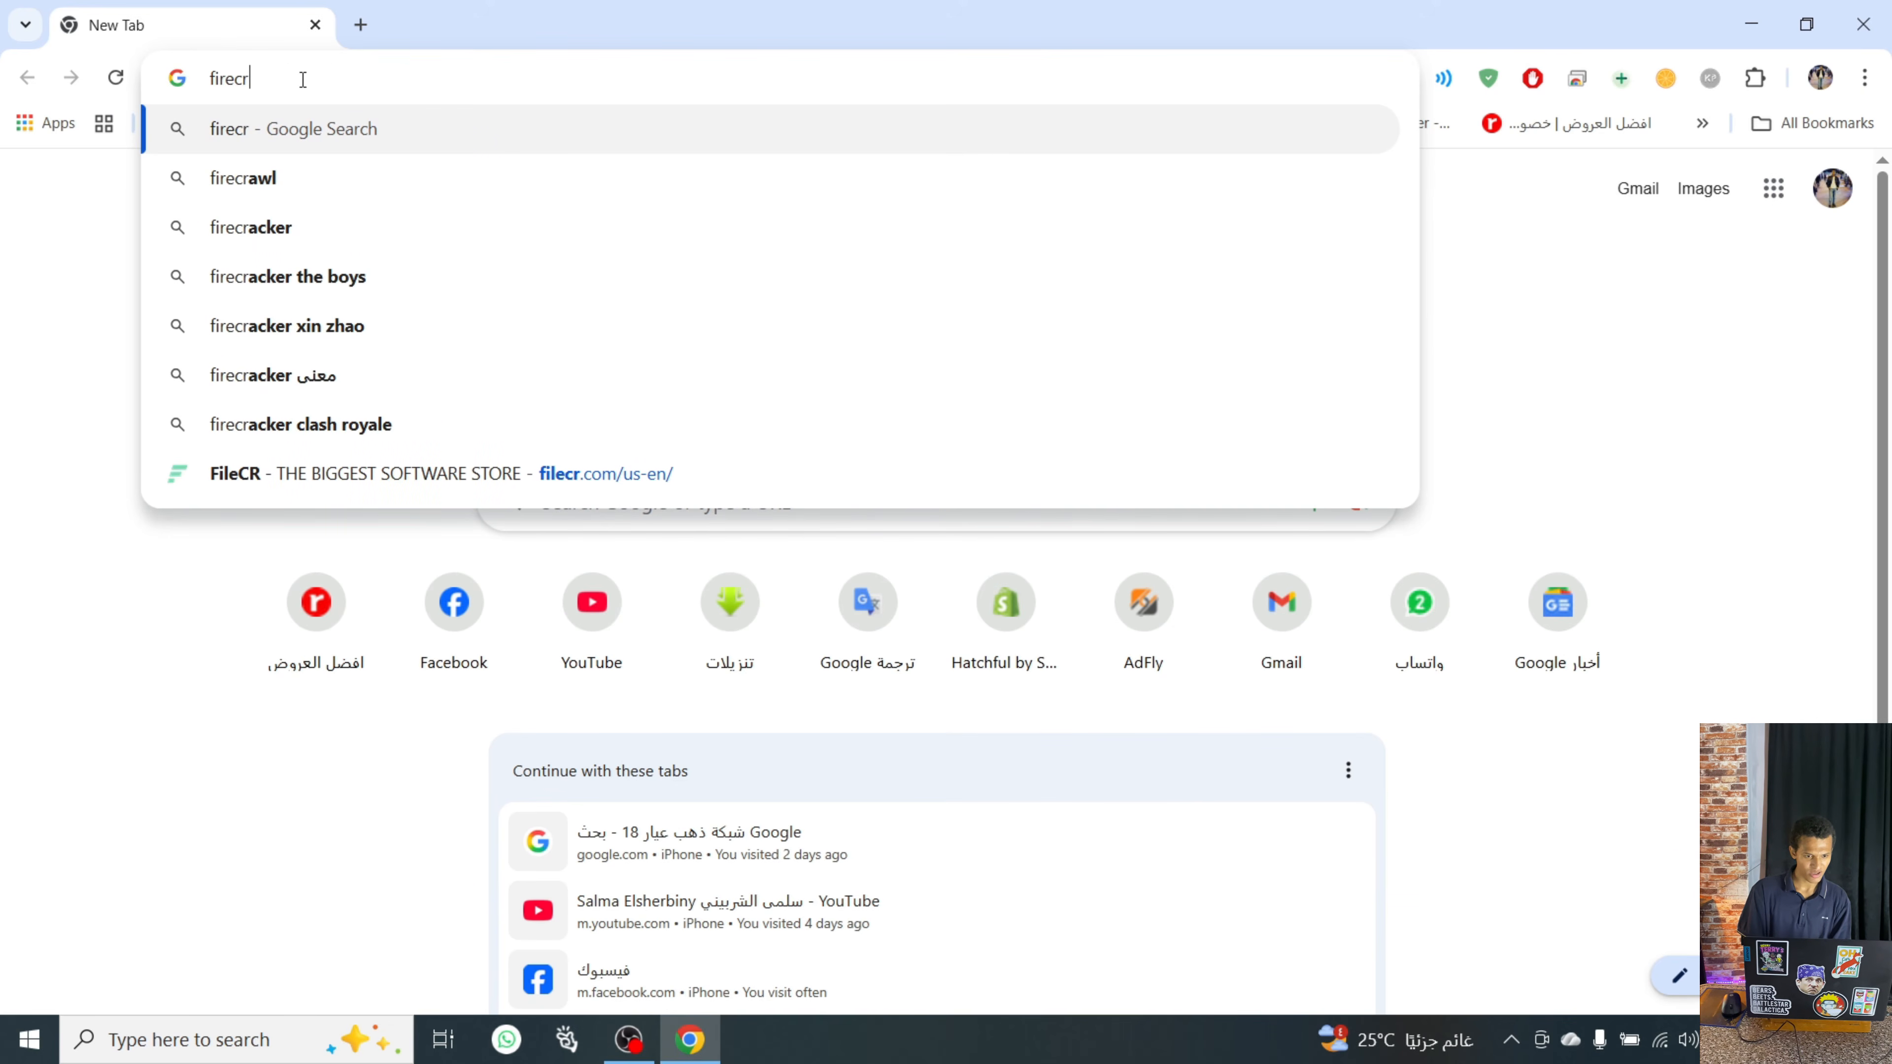
key("Return")
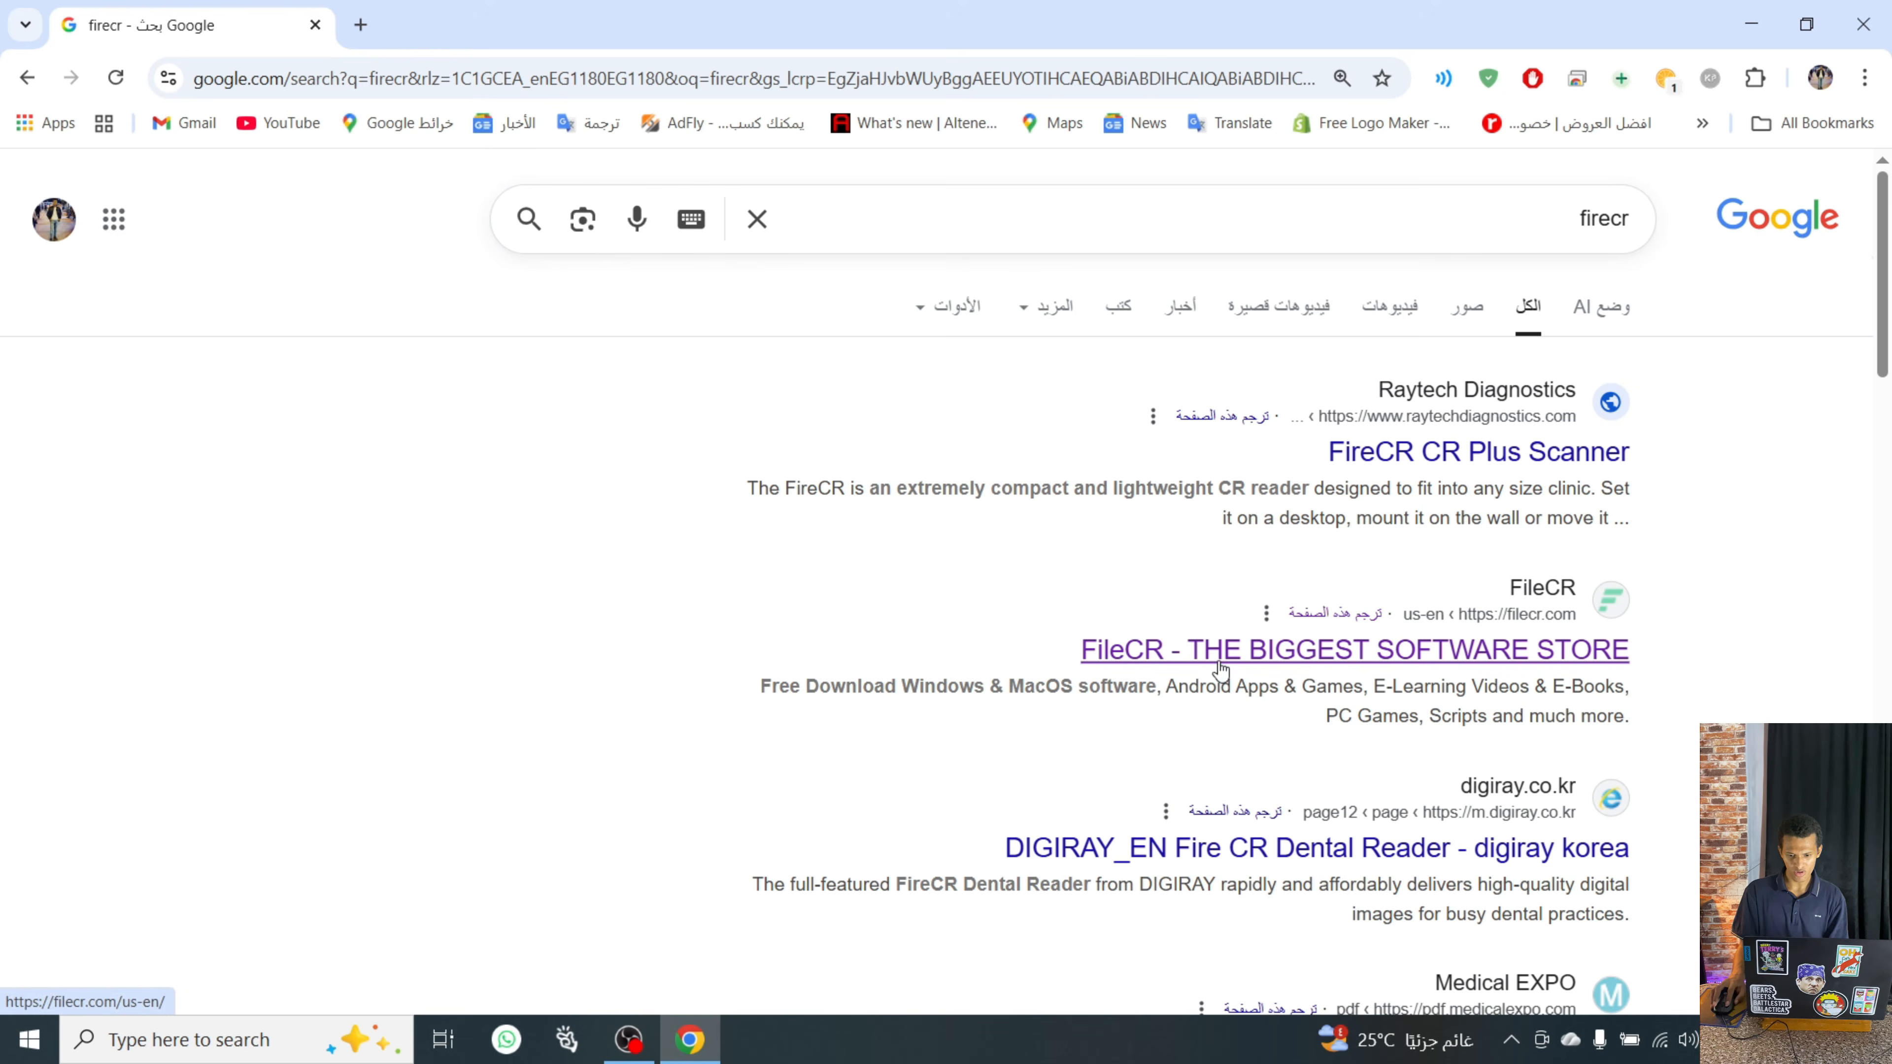
left_click(1197, 653)
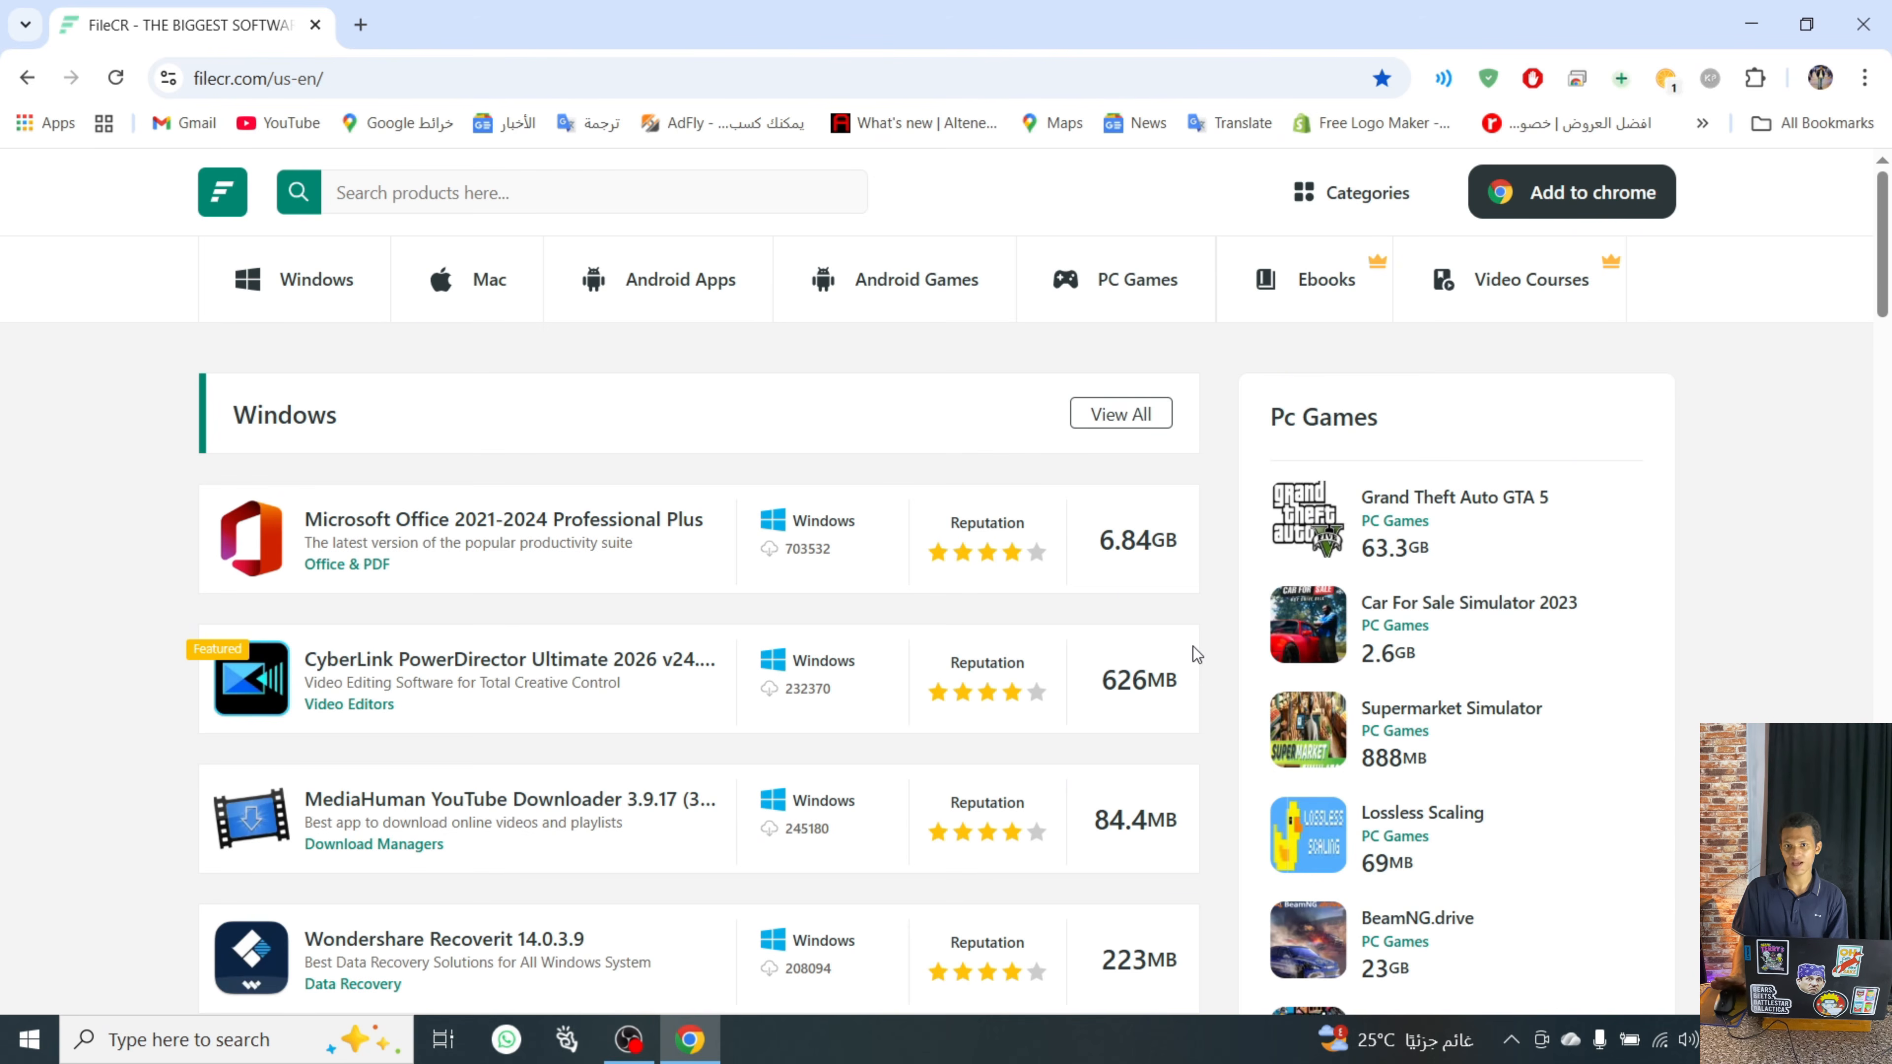
Search FileCR's product search for 'vmware'.
left_click(425, 184)
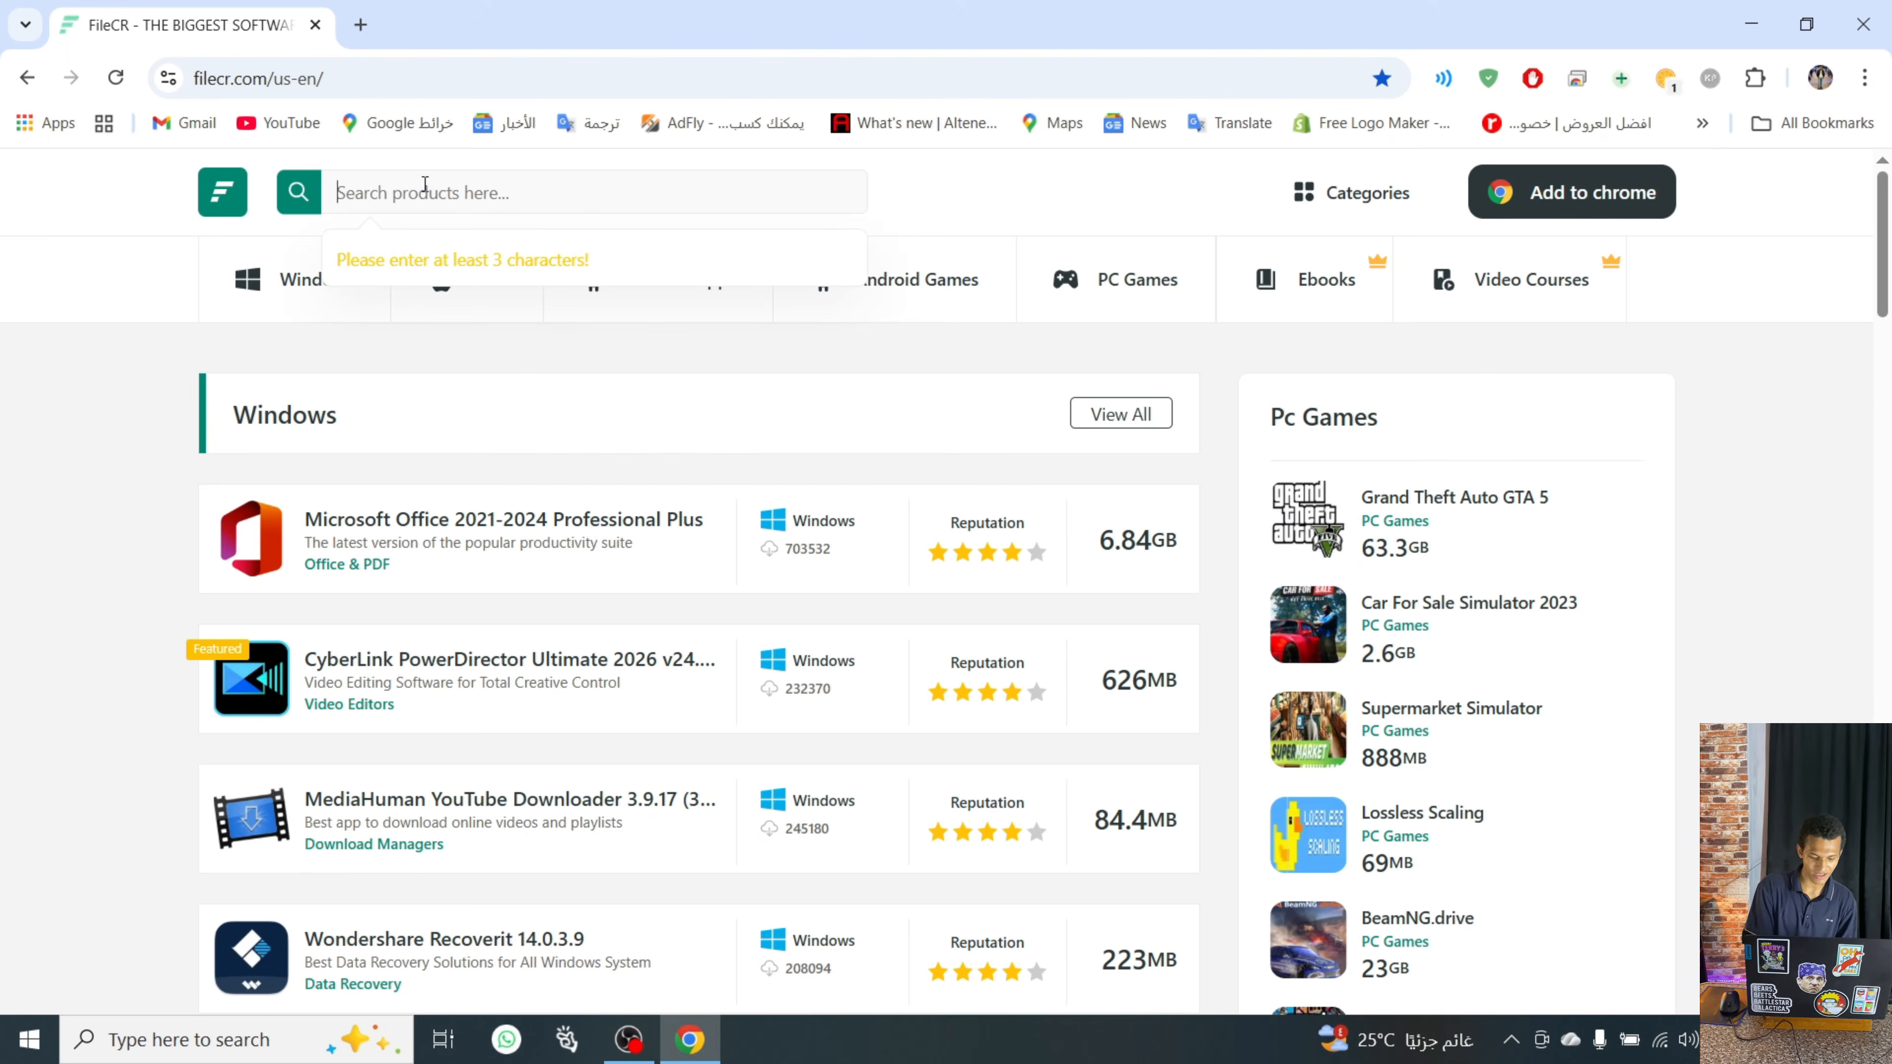
type("vm")
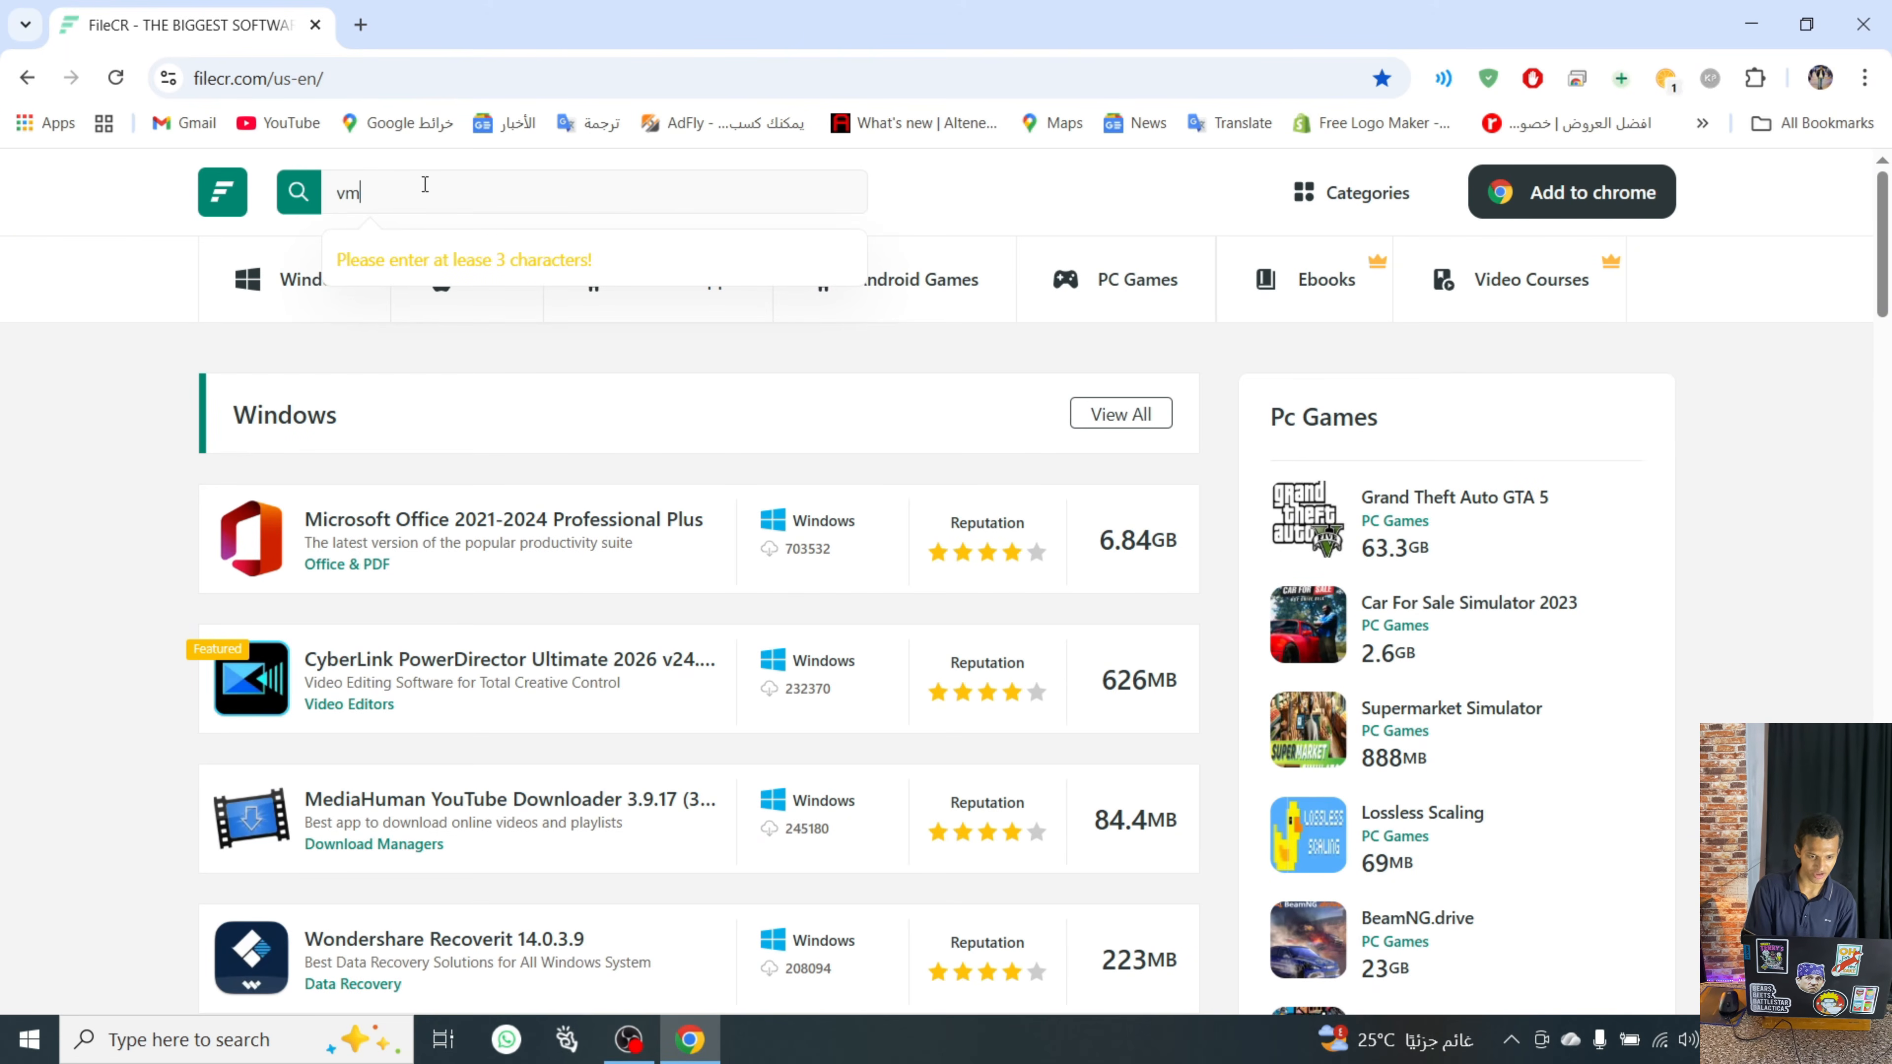
type("ware")
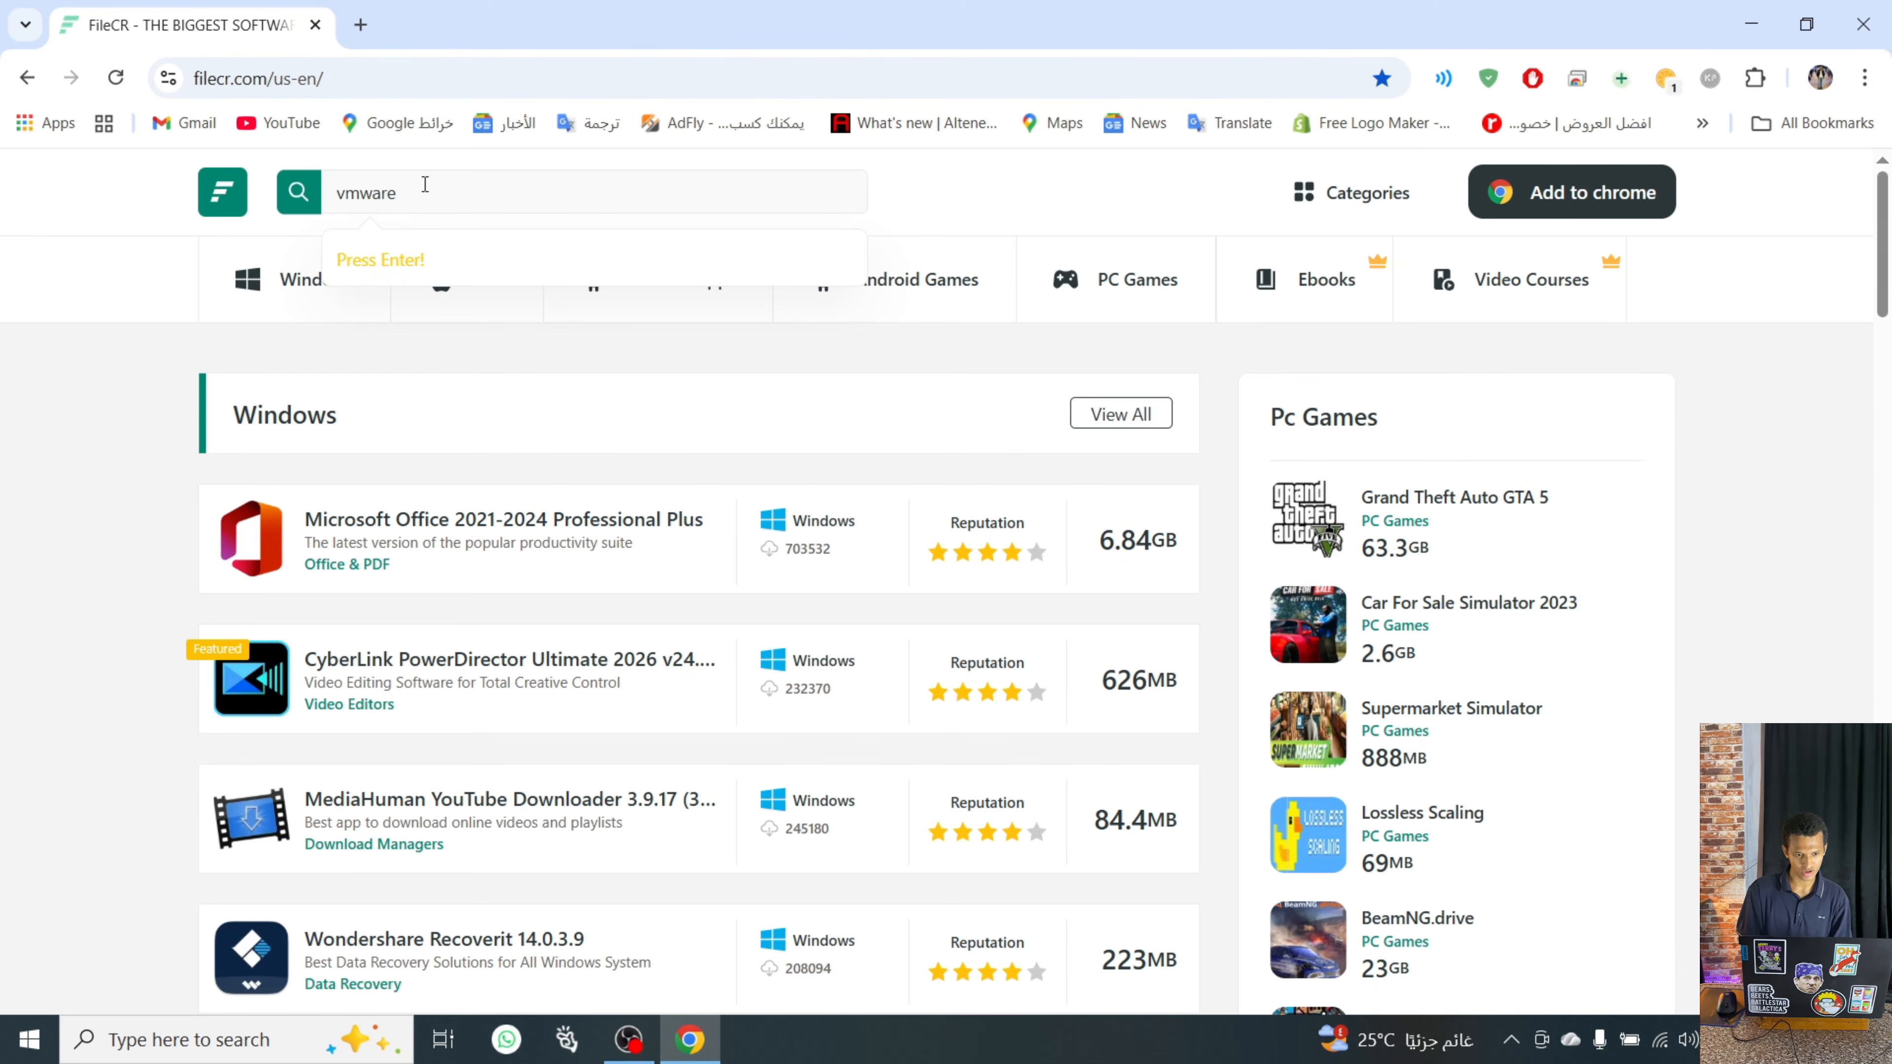
key("Return")
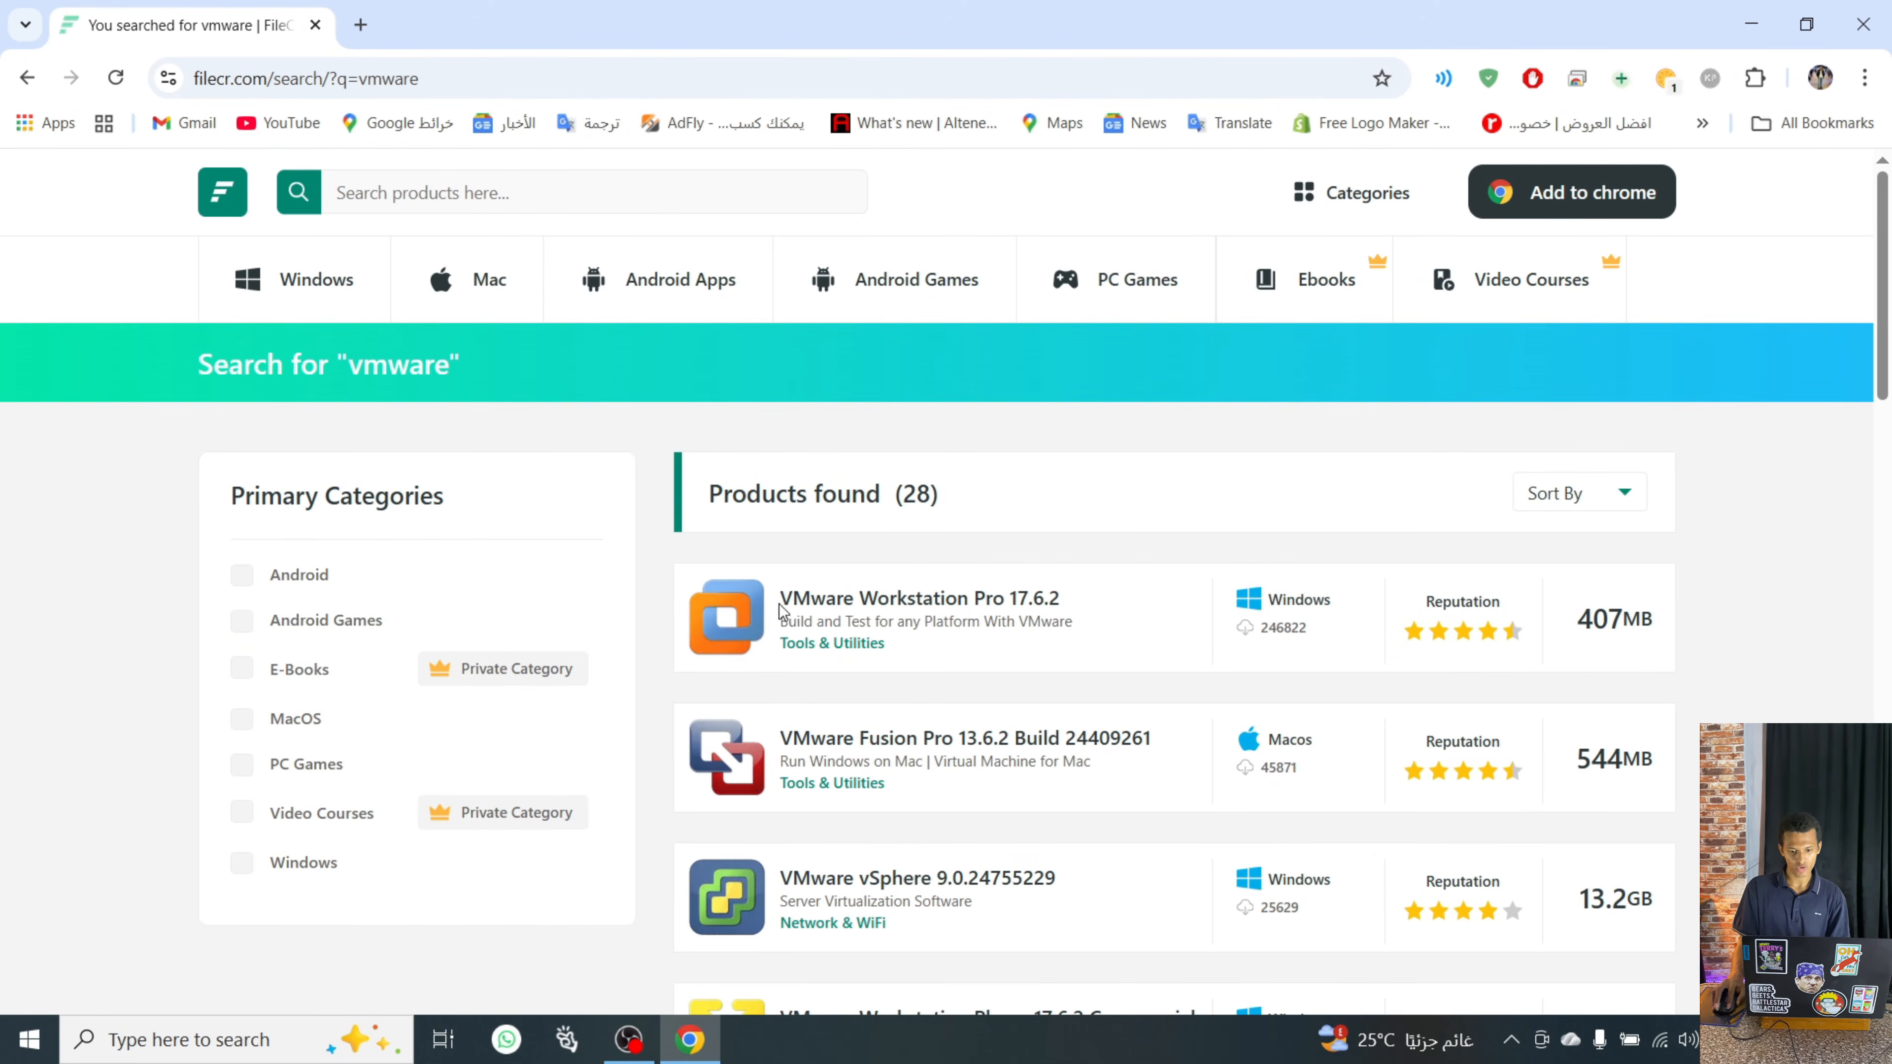
Start the VMware Workstation Pro 17.6.2 direct download, cancel it, and dismiss the FileCR Assistant popup.
left_click(926, 609)
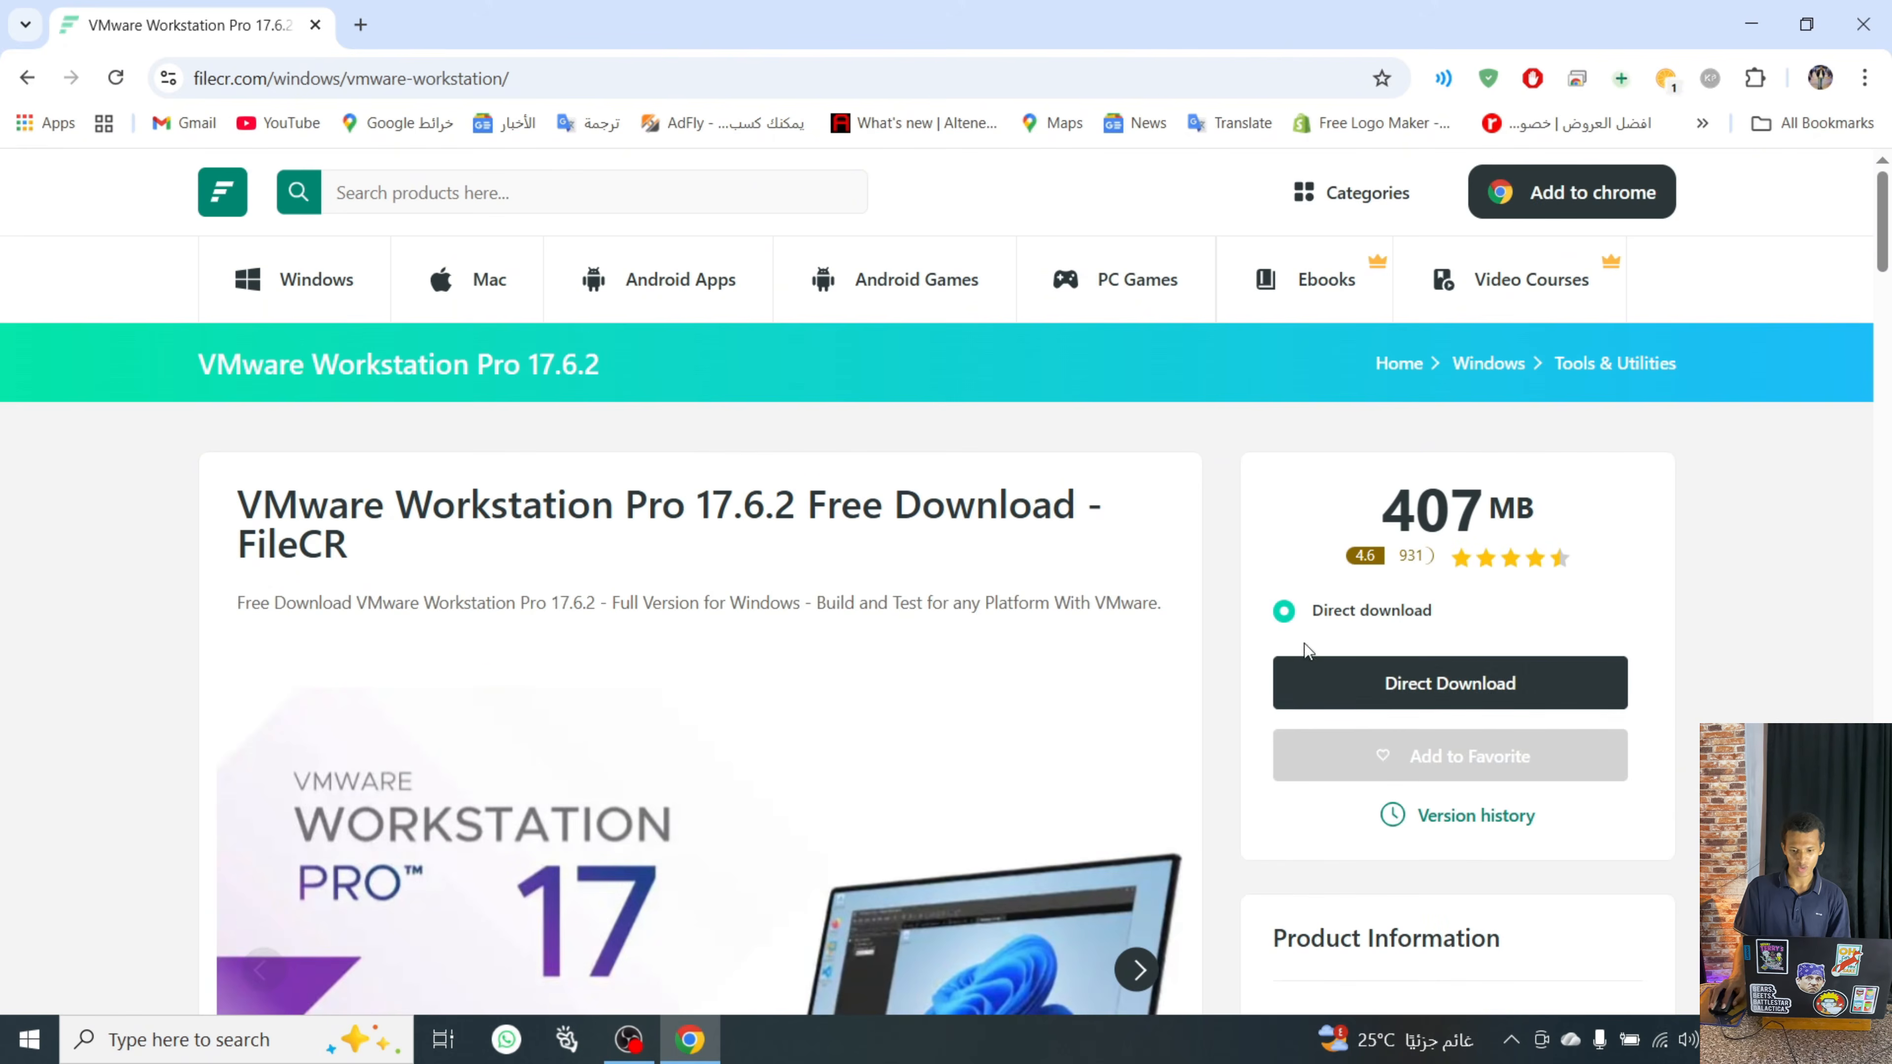
left_click(1363, 701)
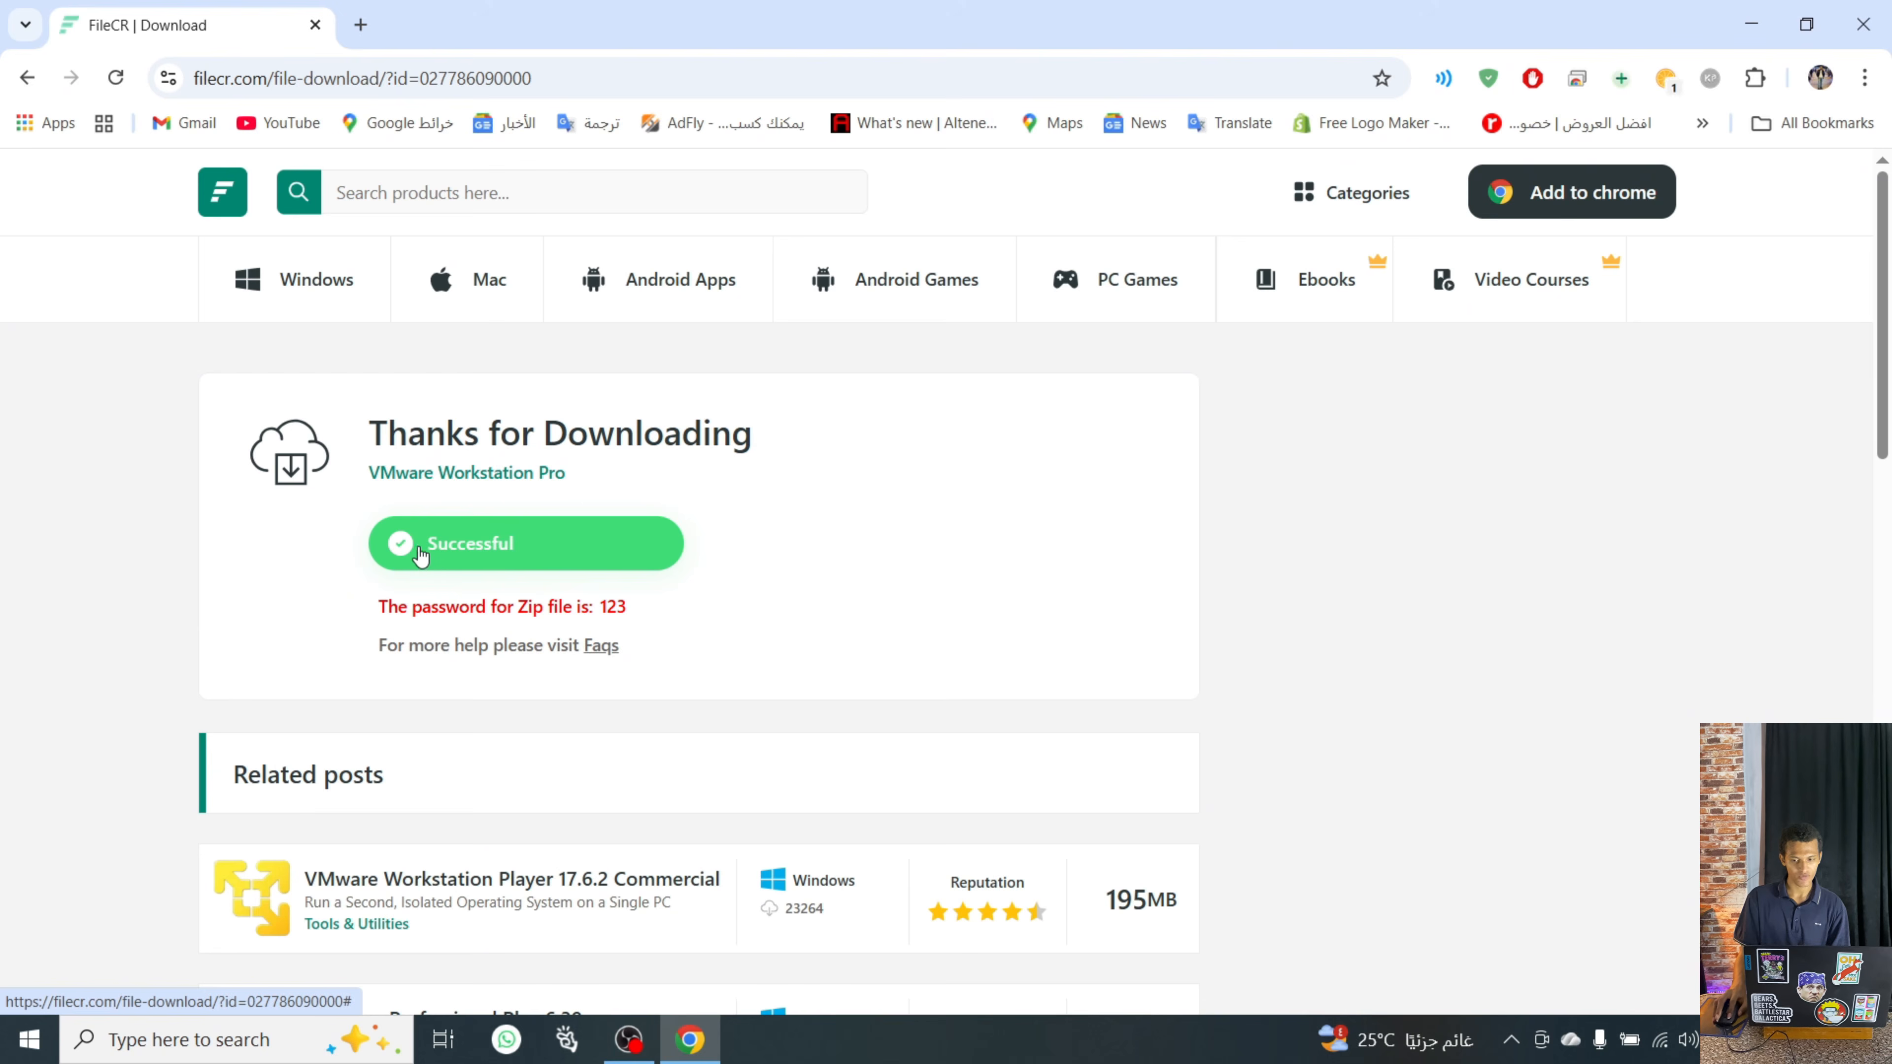
left_click(452, 555)
left_click(1783, 81)
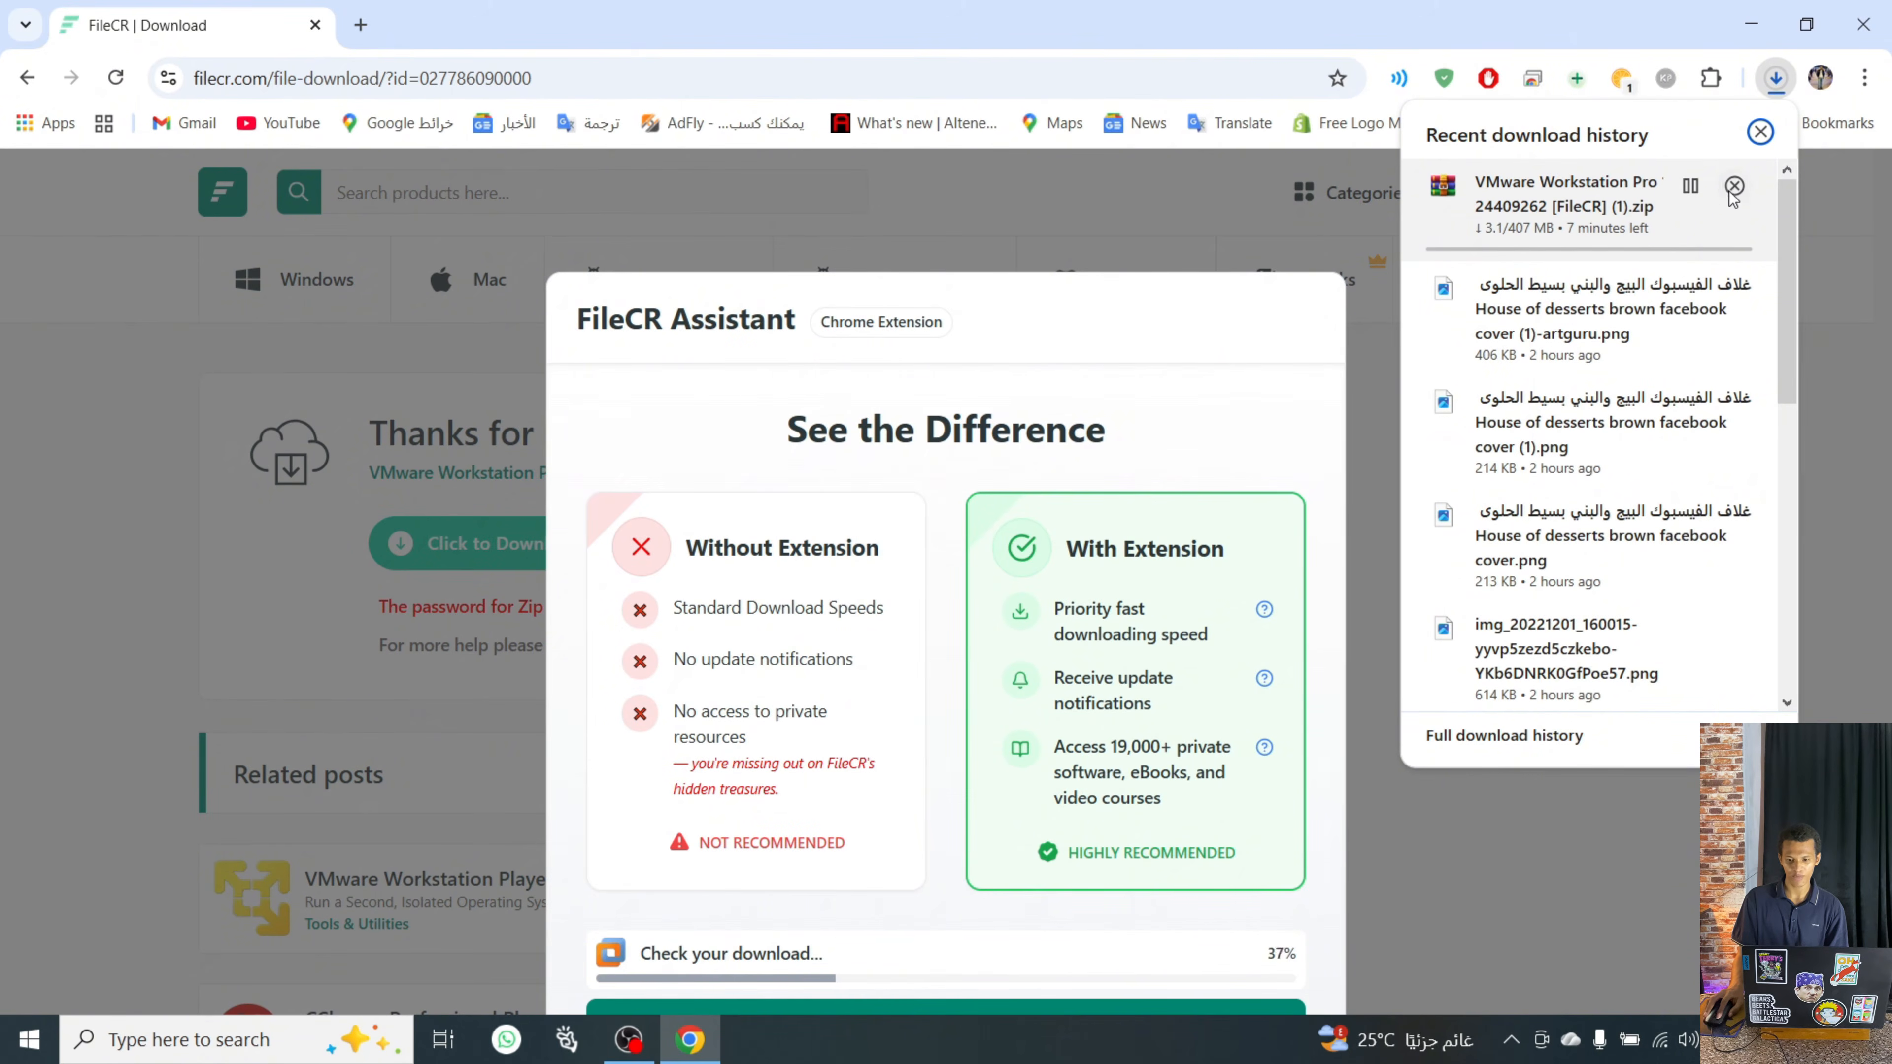
left_click(1734, 186)
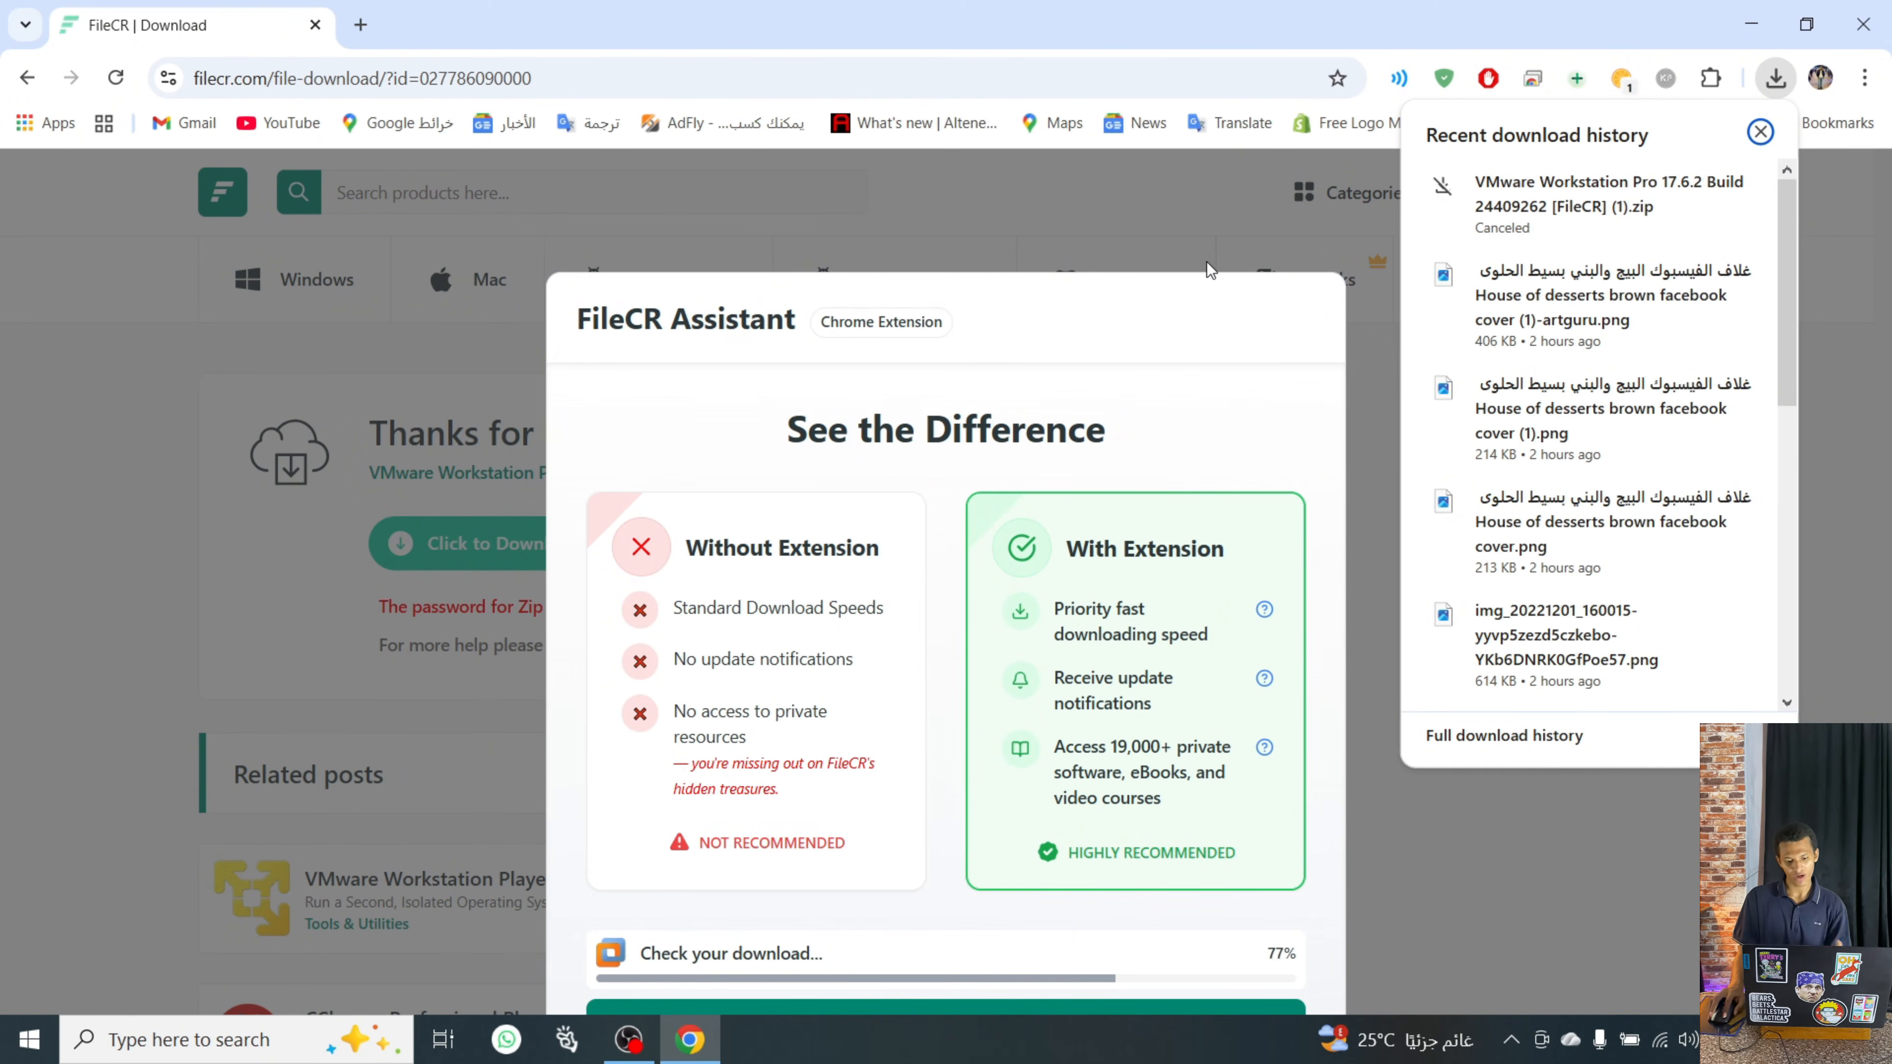
left_click(1078, 238)
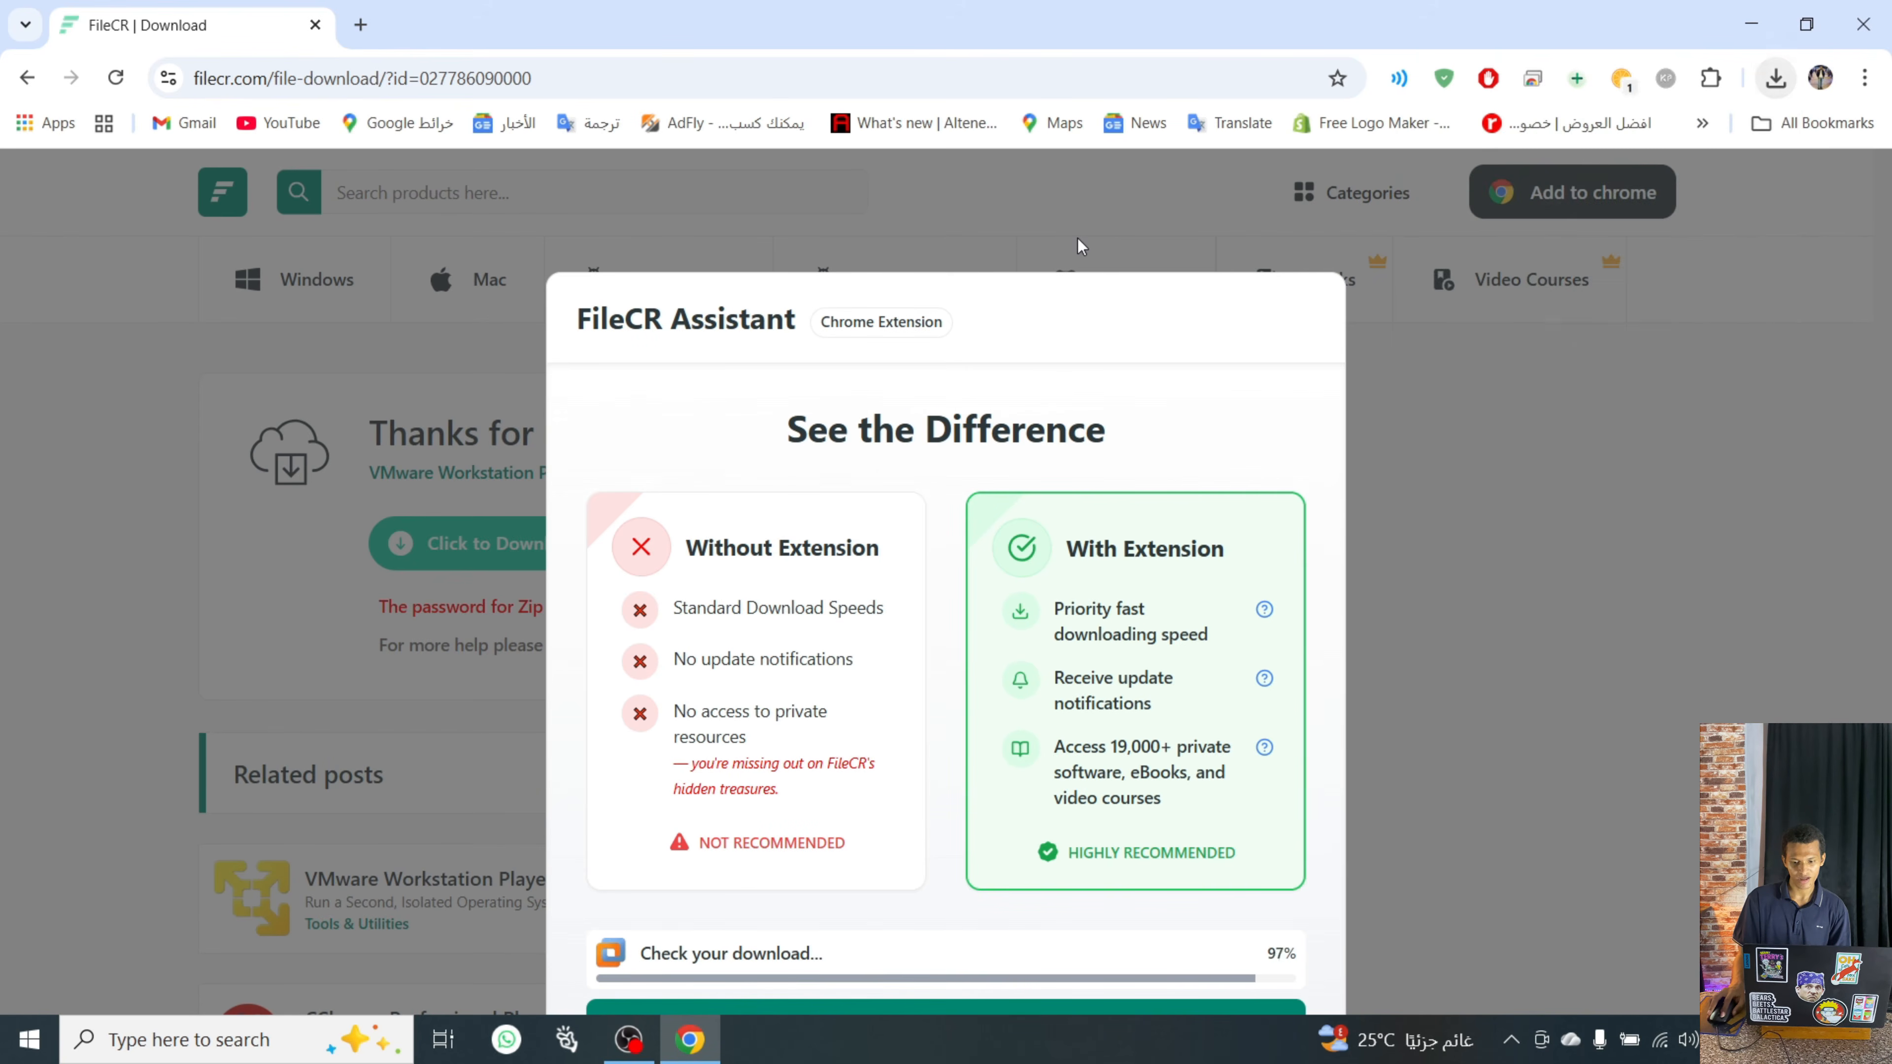
left_click(1303, 318)
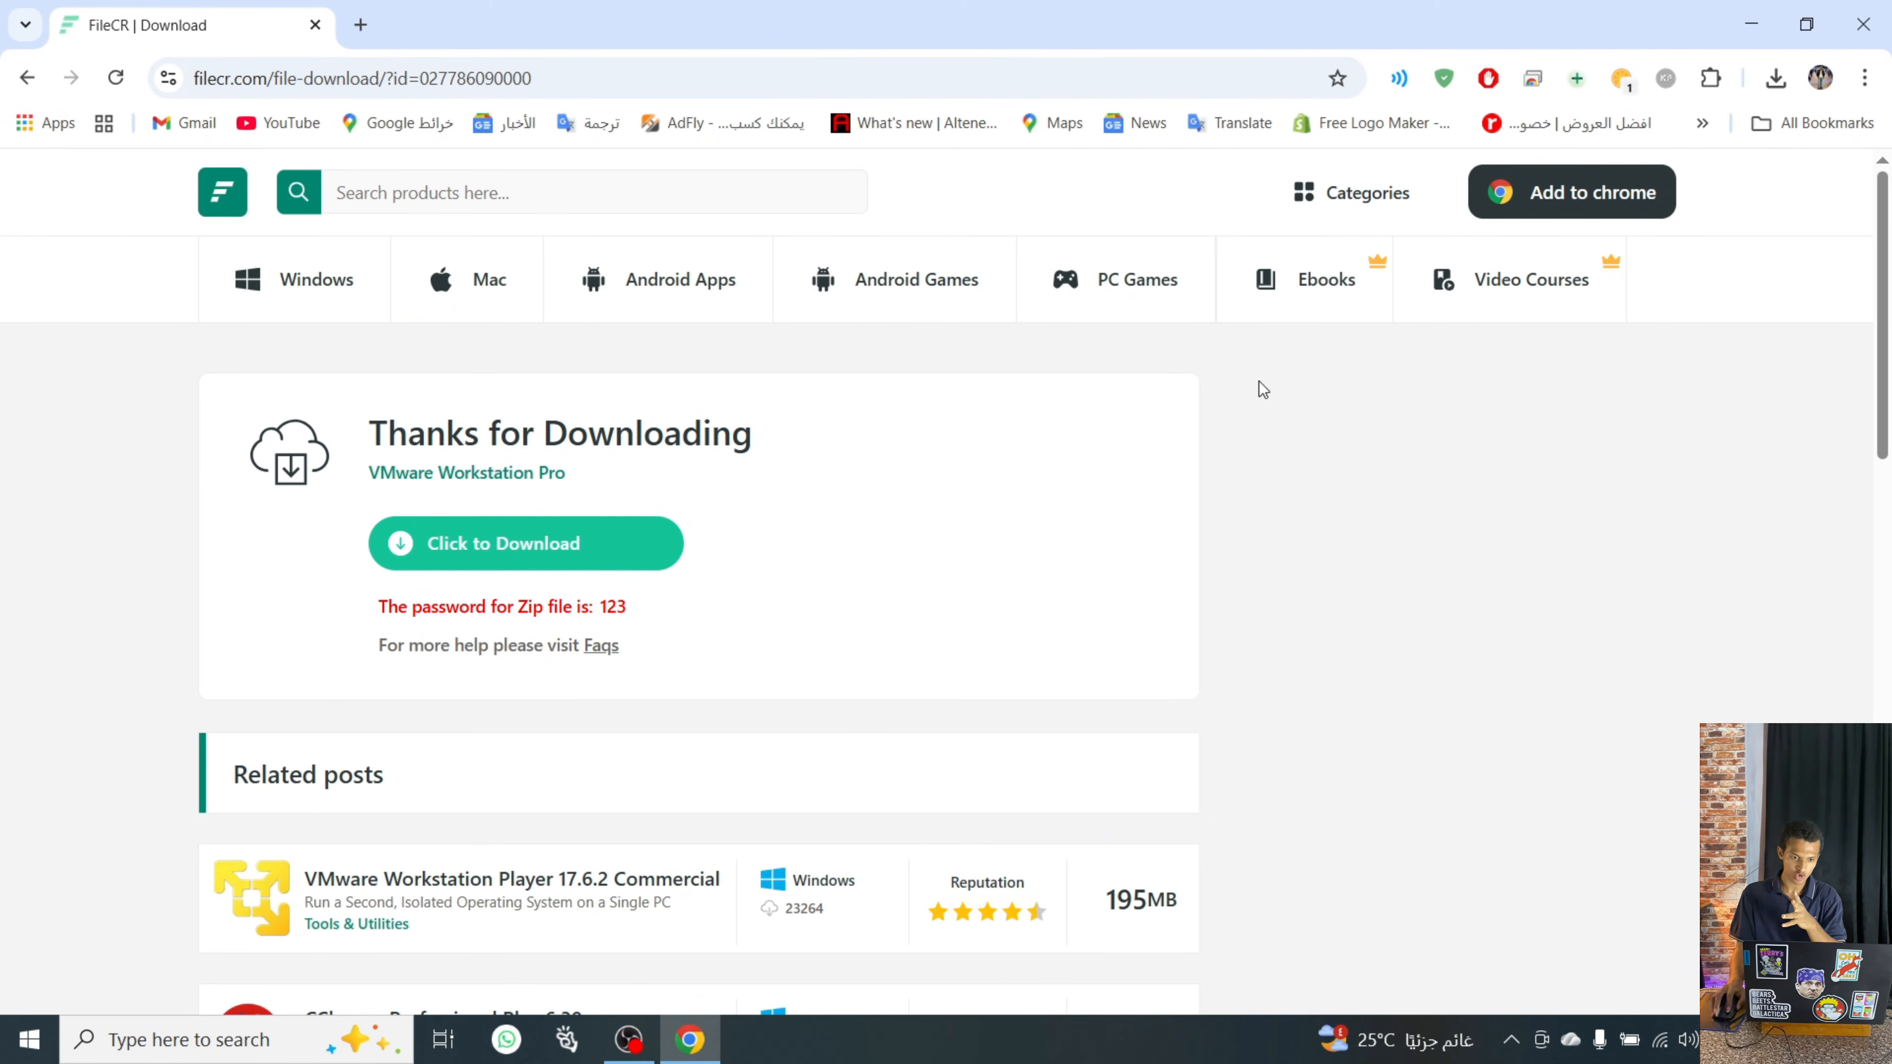
Search FileCR for 'virualbox' and request the Direct Download of VirtualBox 7.2.4.170995 for Windows.
left_click(526, 195)
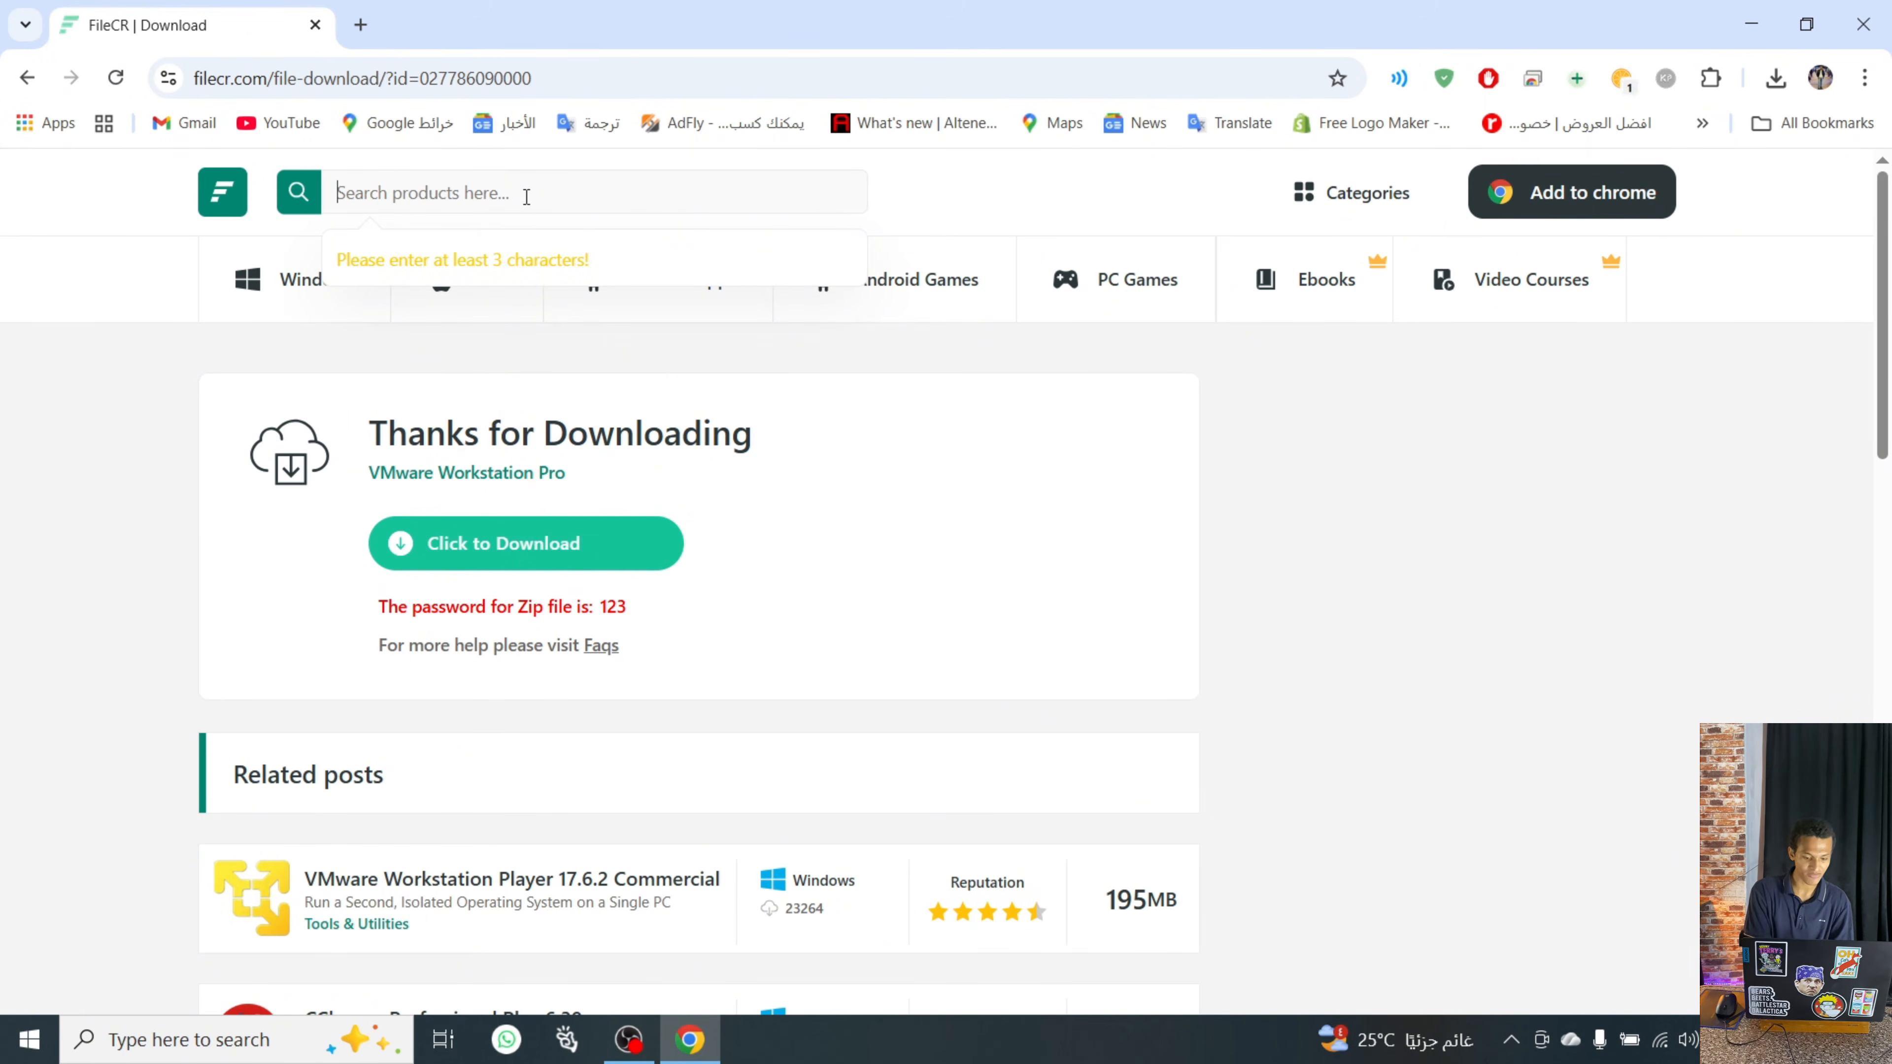
type("vir")
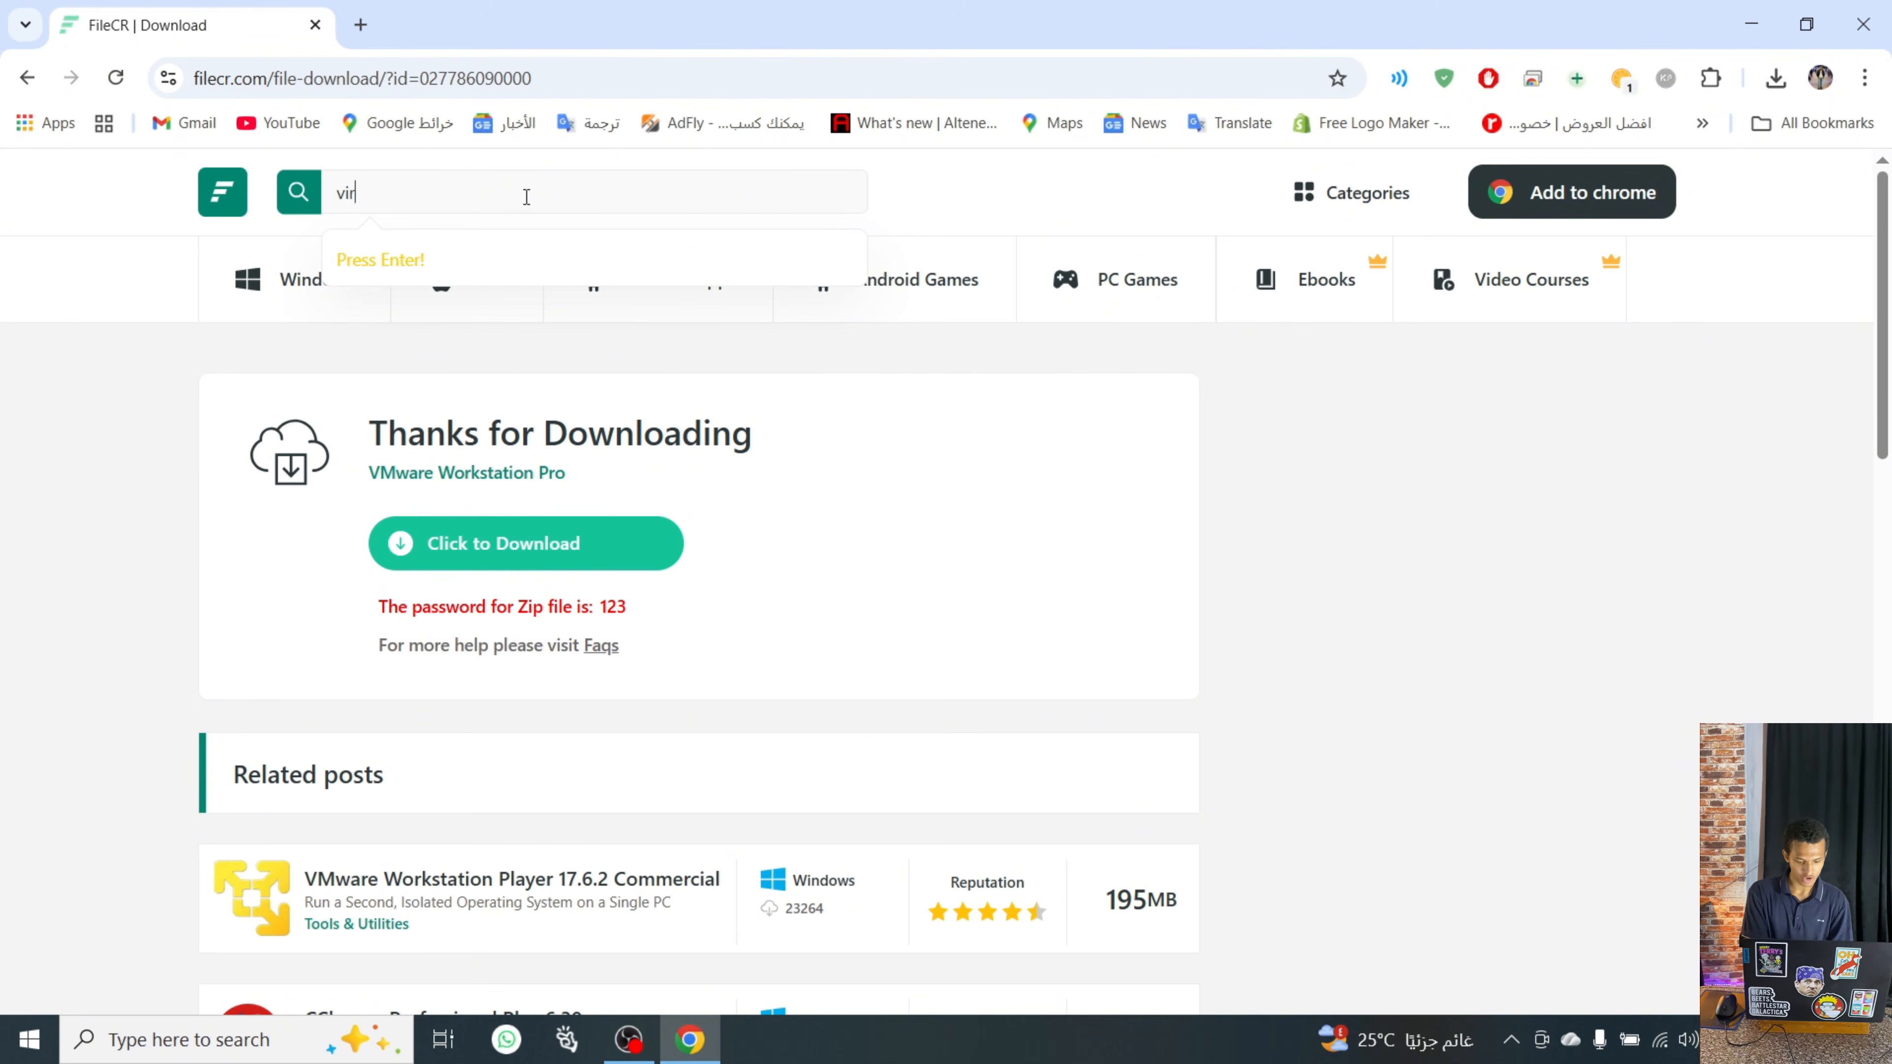
type("ualbox")
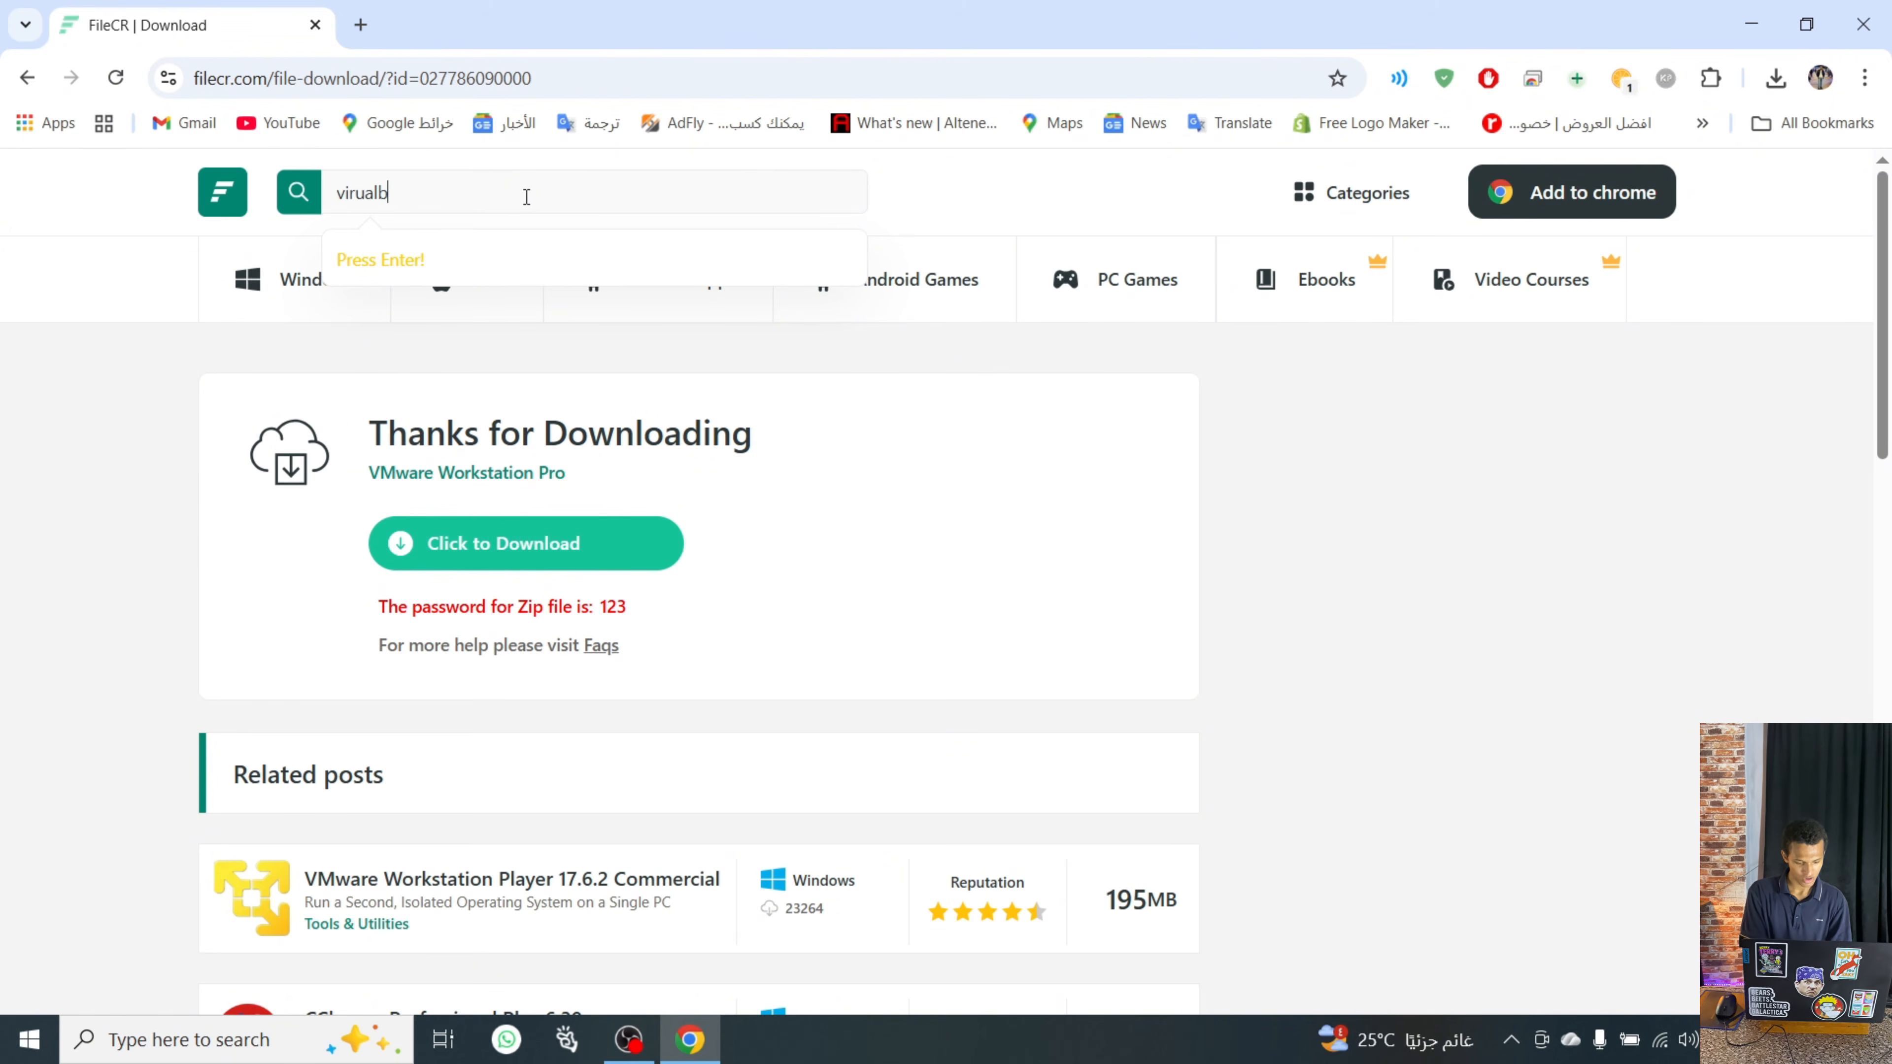
key("Return")
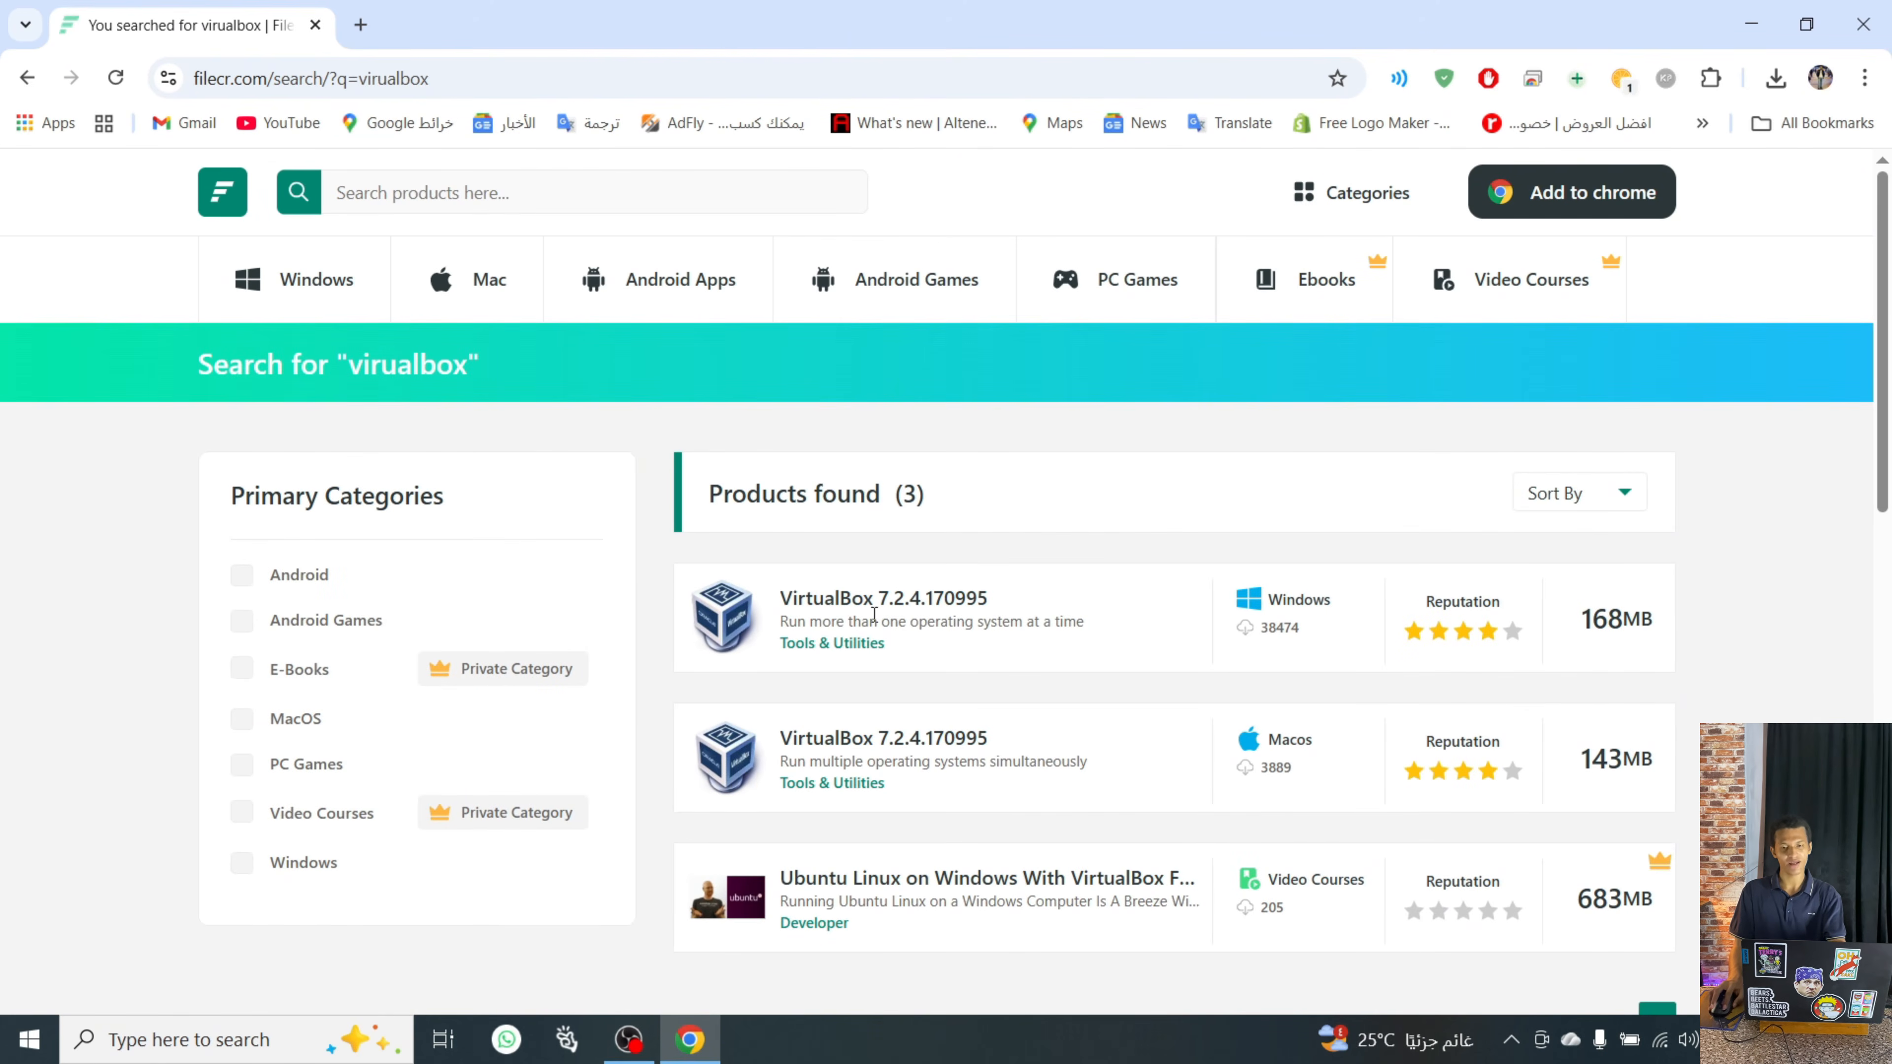
left_click(846, 604)
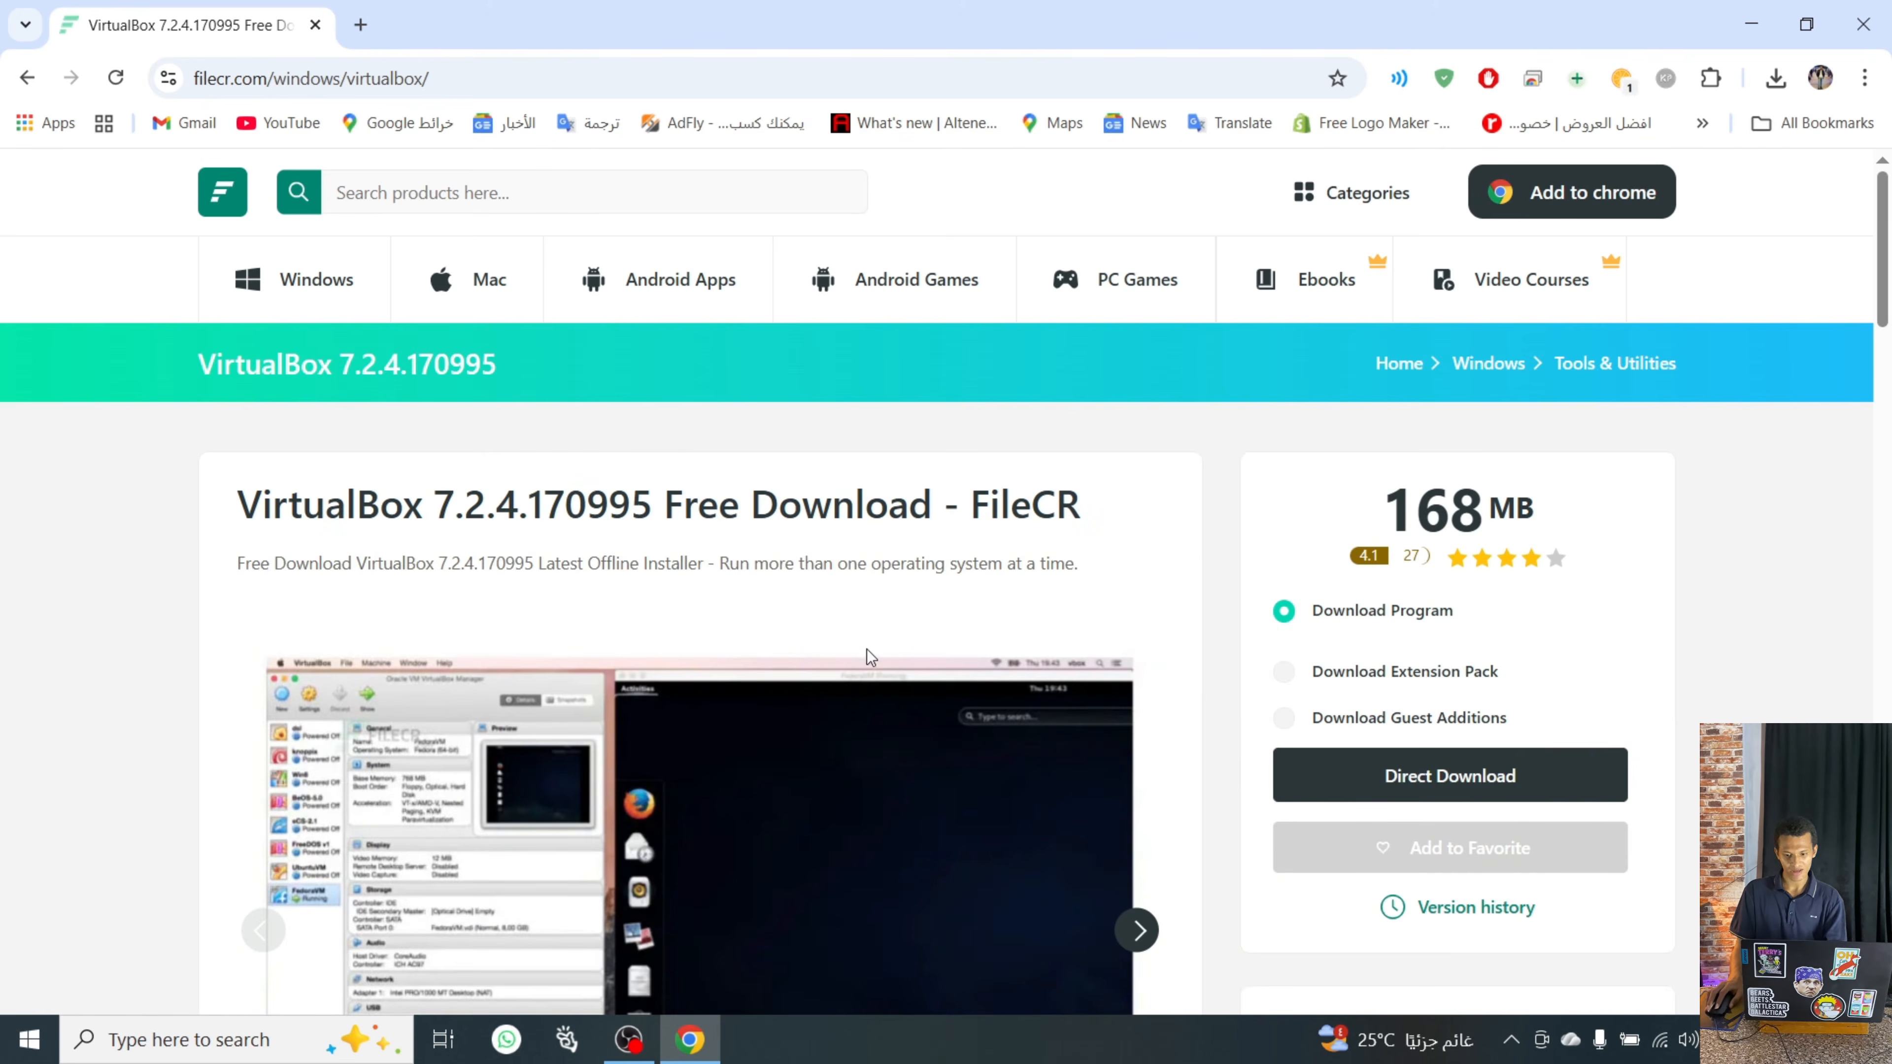
left_click(1335, 795)
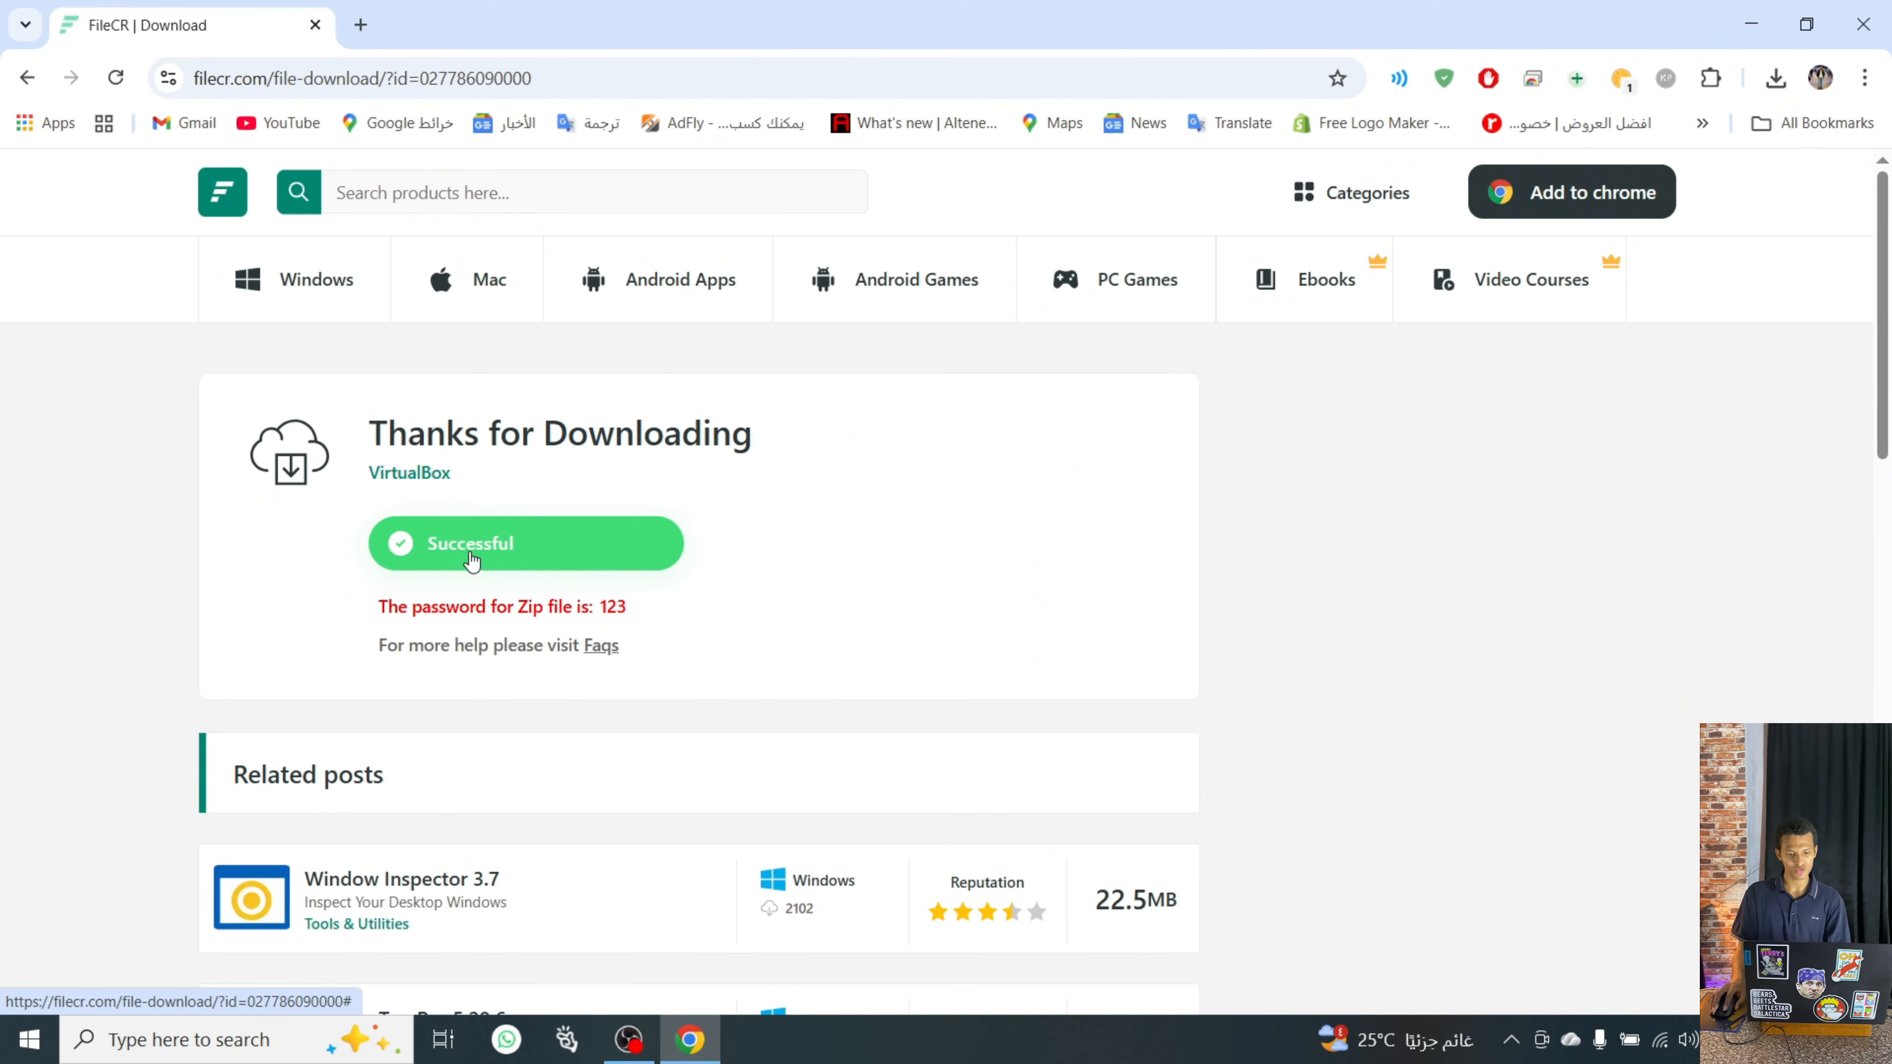
Start the VirtualBox installer download, then cancel it in Chrome's recent downloads list.
left_click(474, 564)
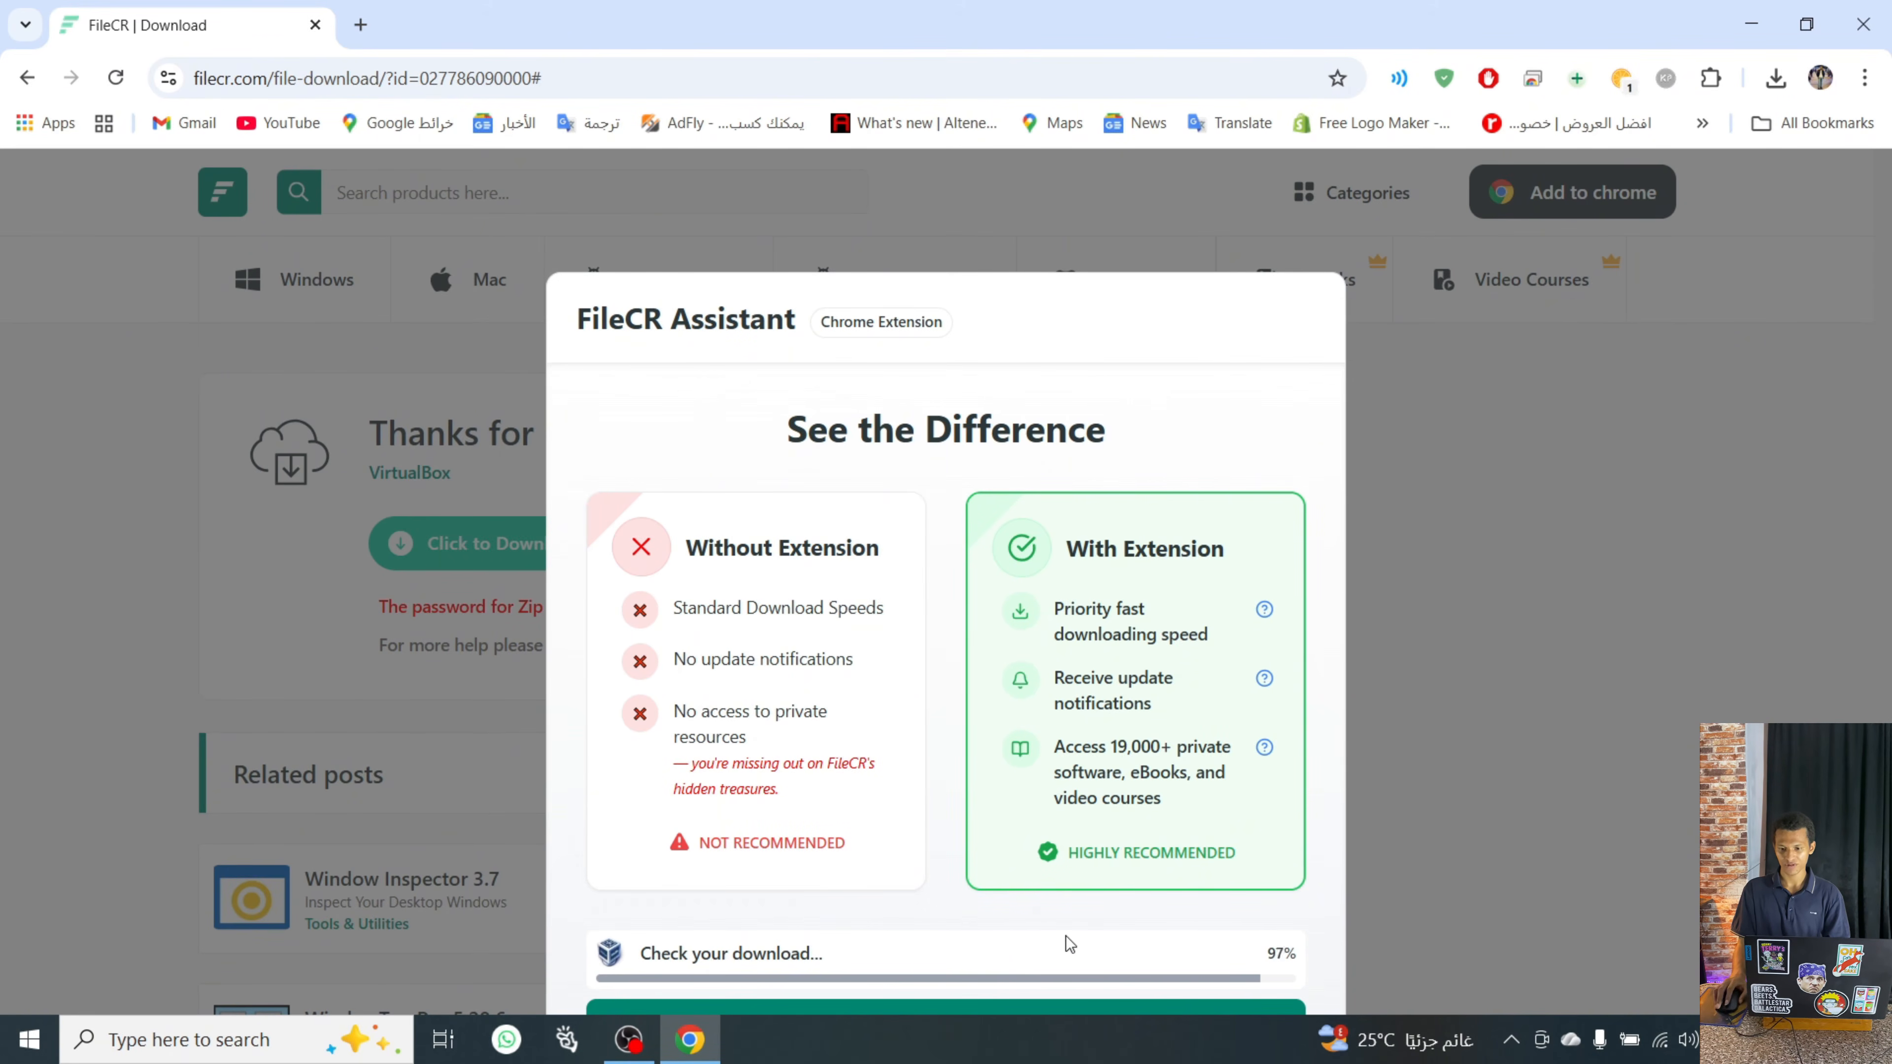
left_click(1305, 318)
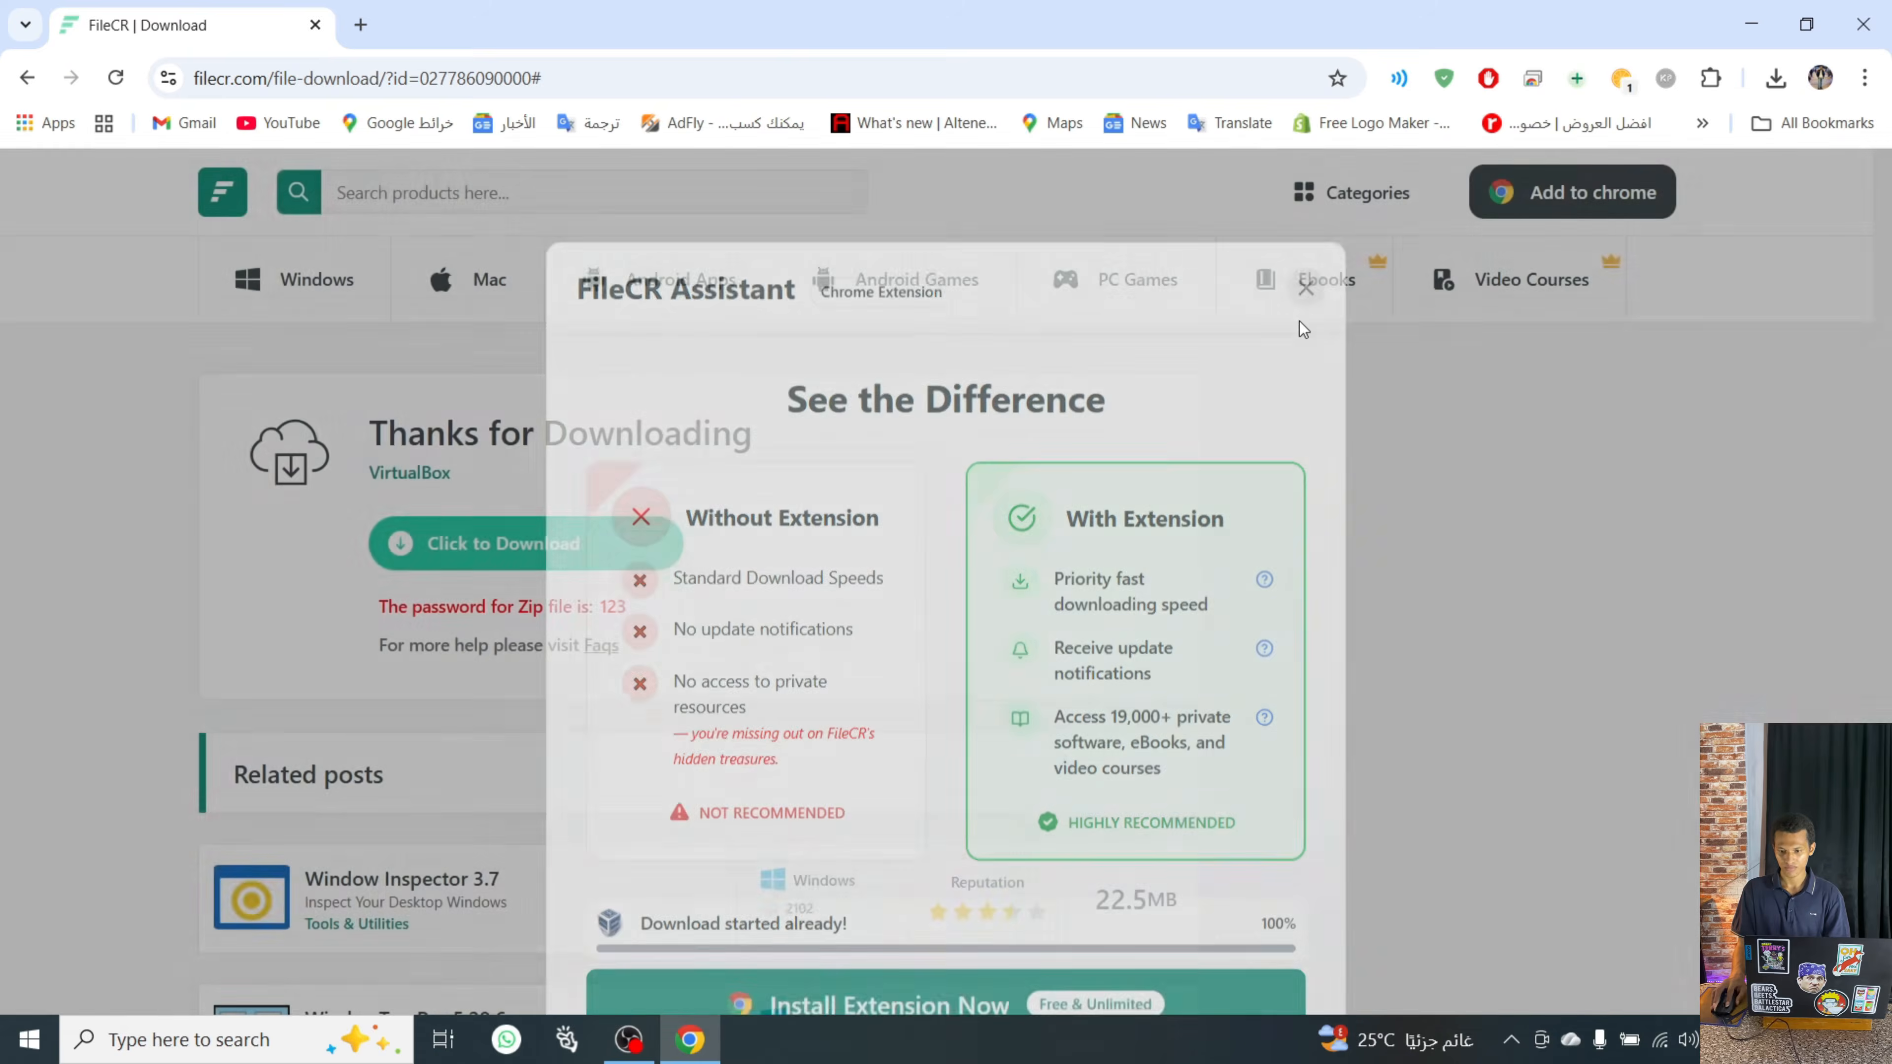
left_click(1781, 84)
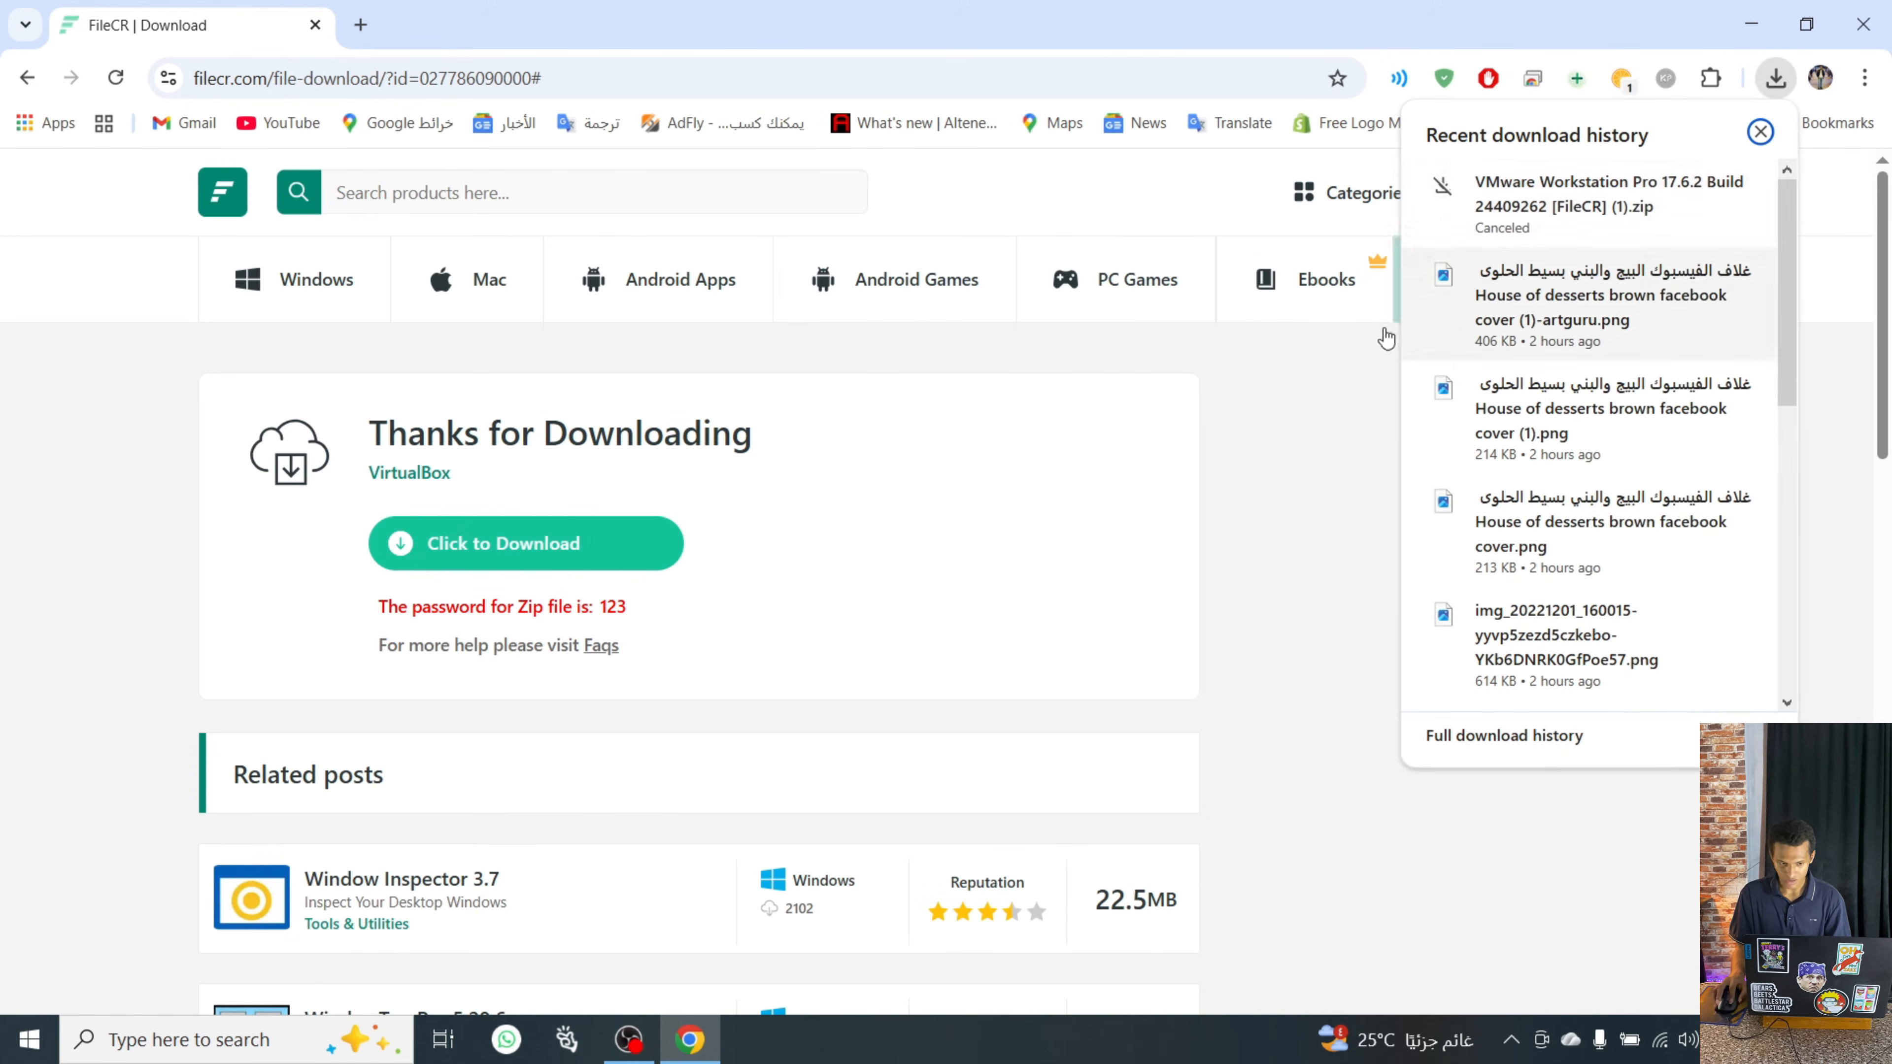
left_click(1326, 350)
left_click(505, 538)
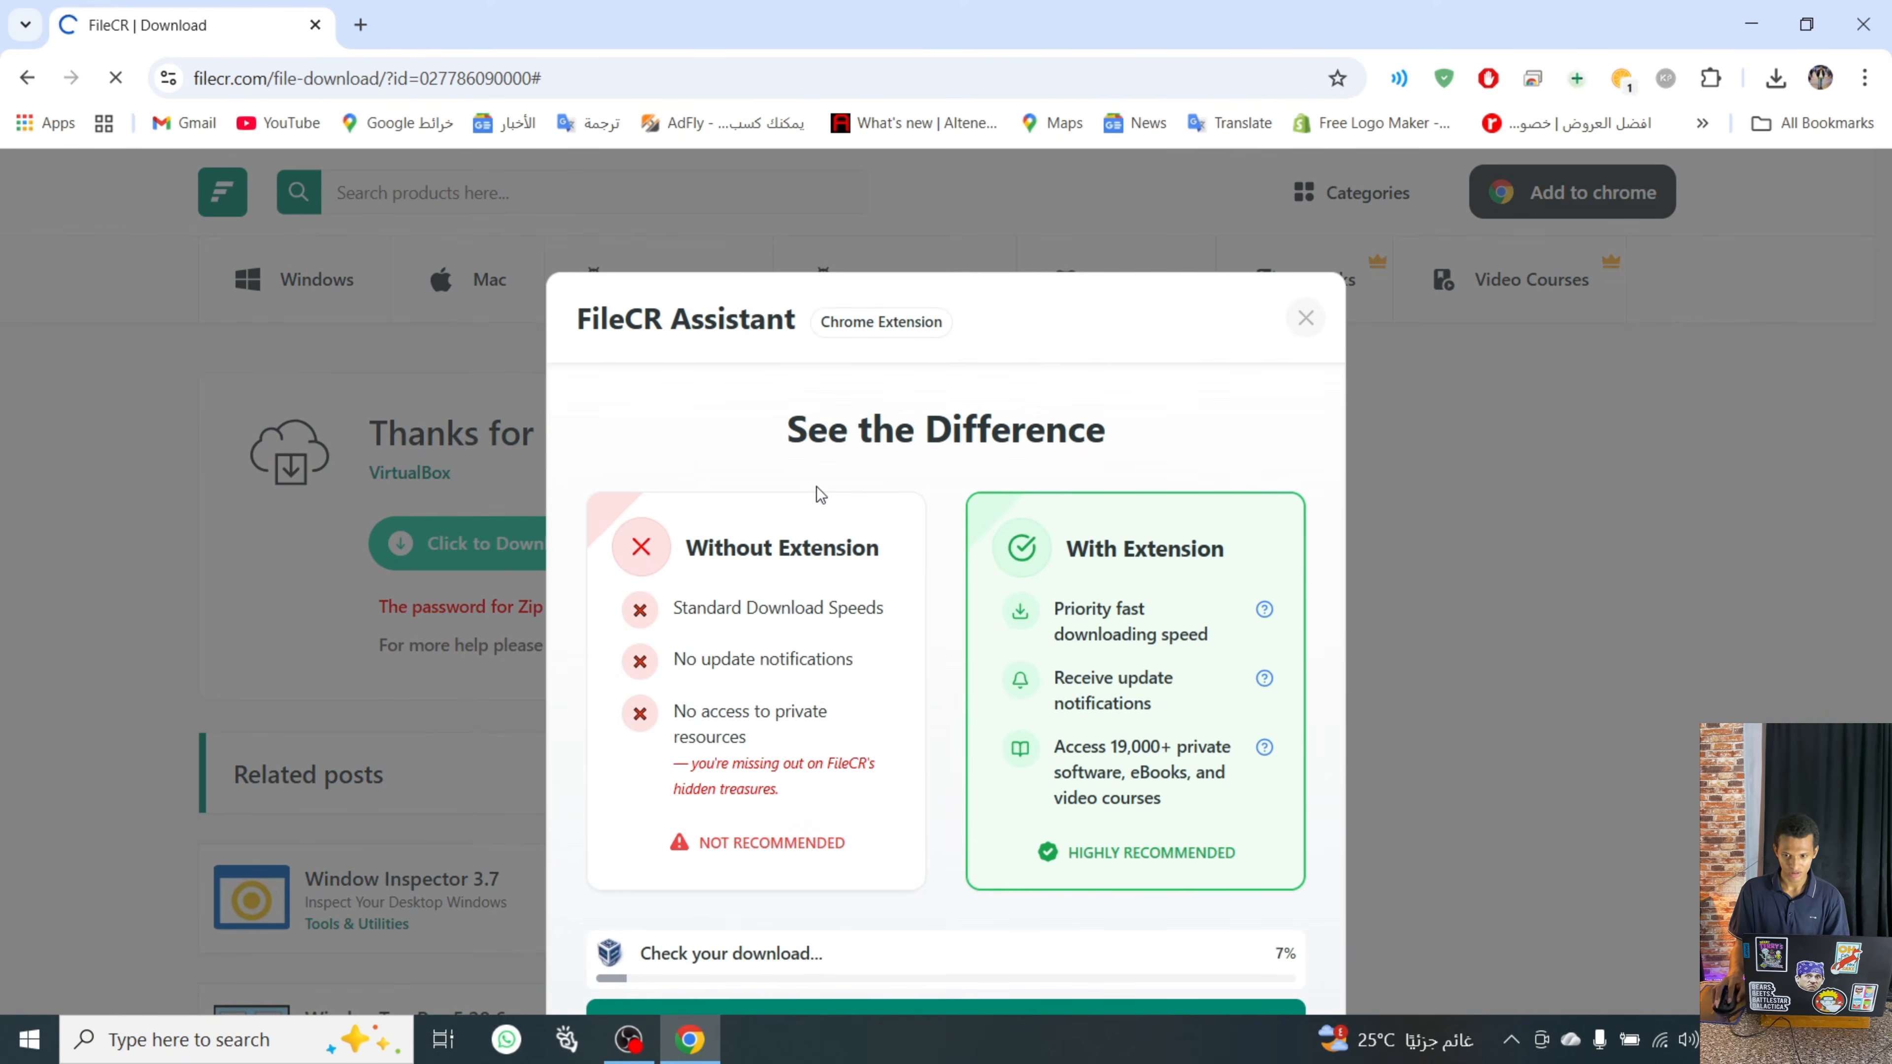
left_click(1305, 318)
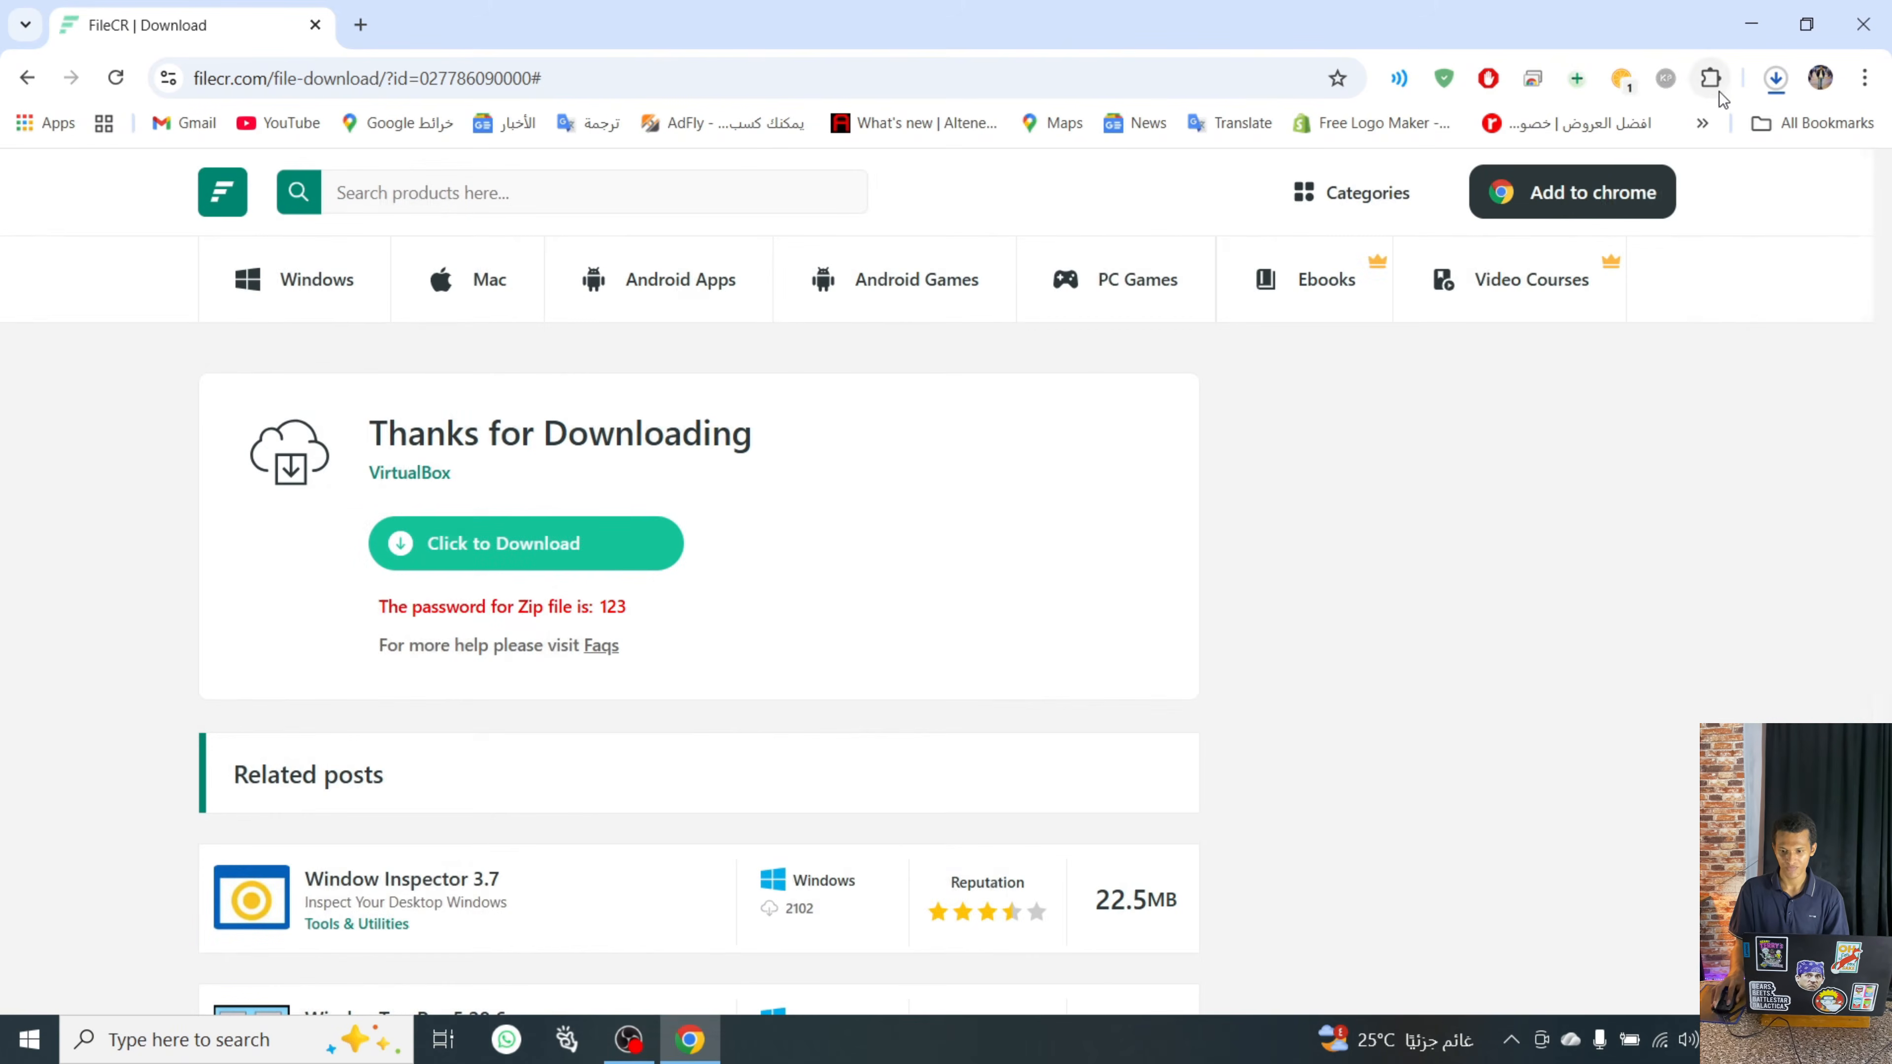
left_click(1777, 78)
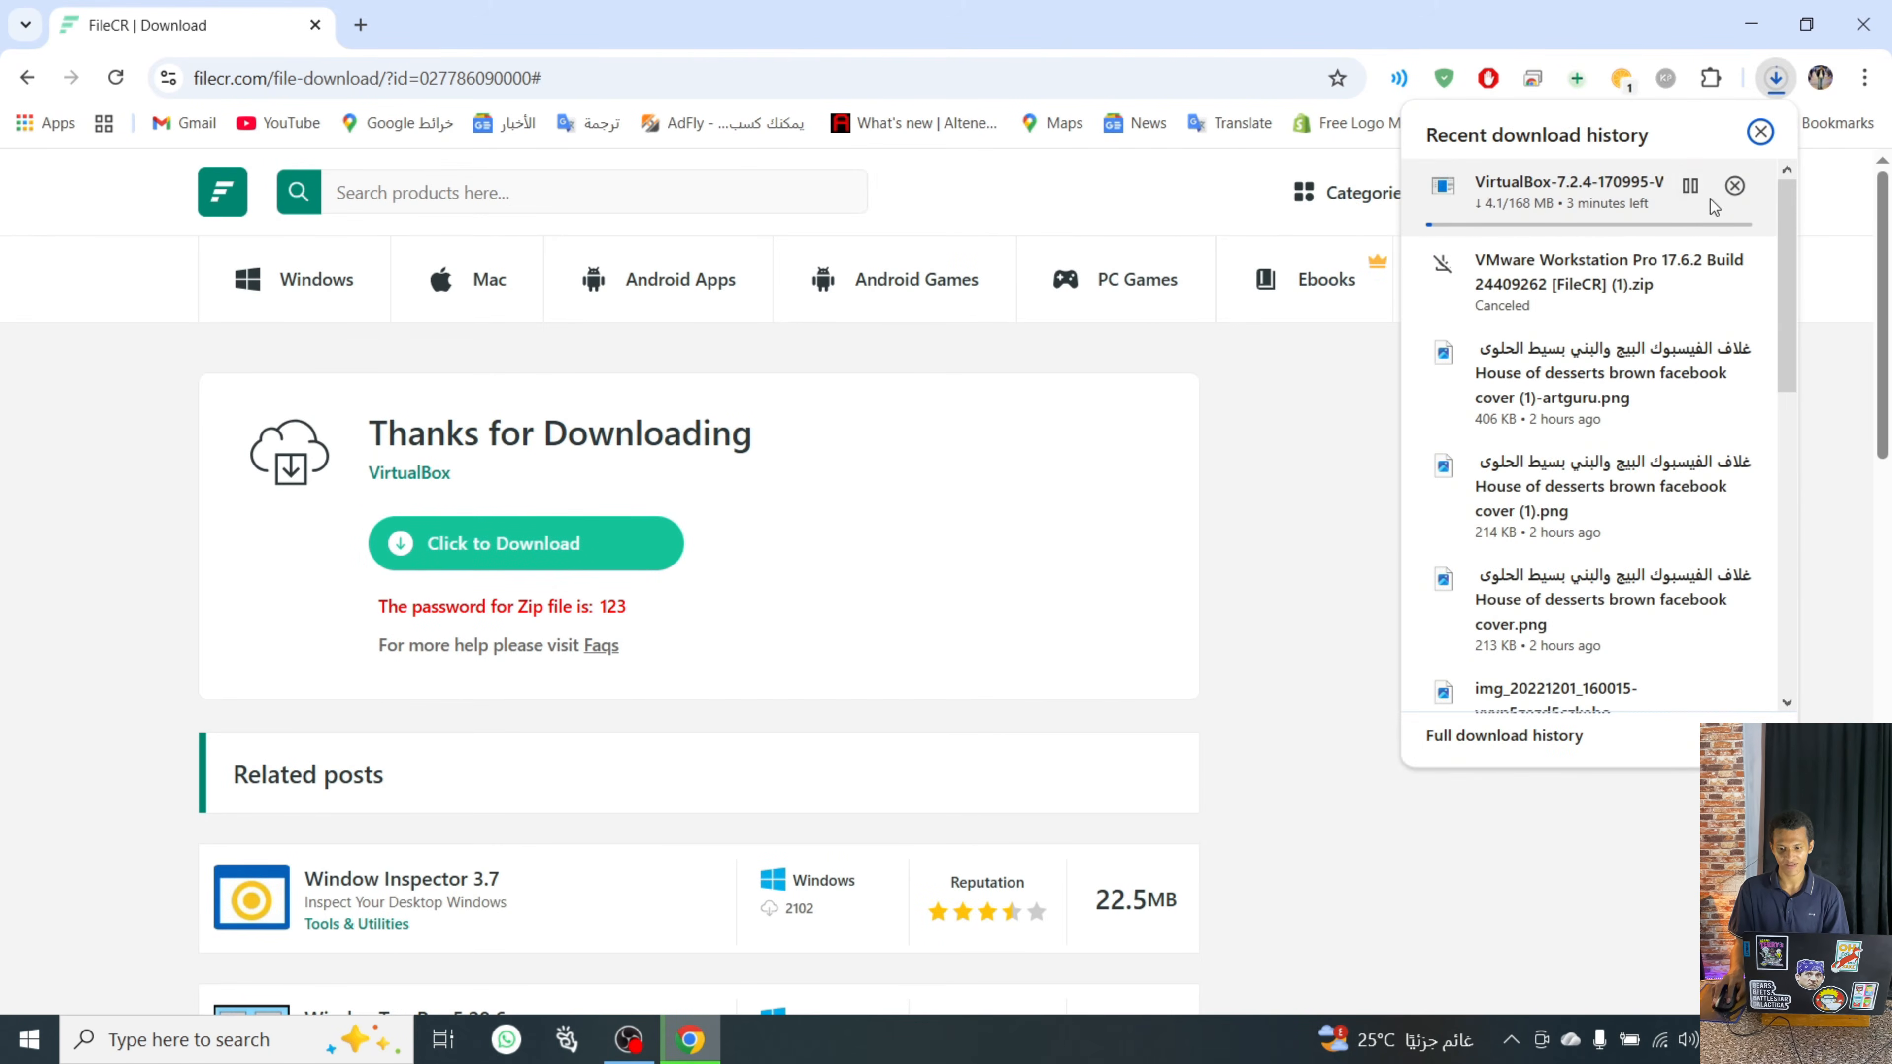
left_click(1735, 186)
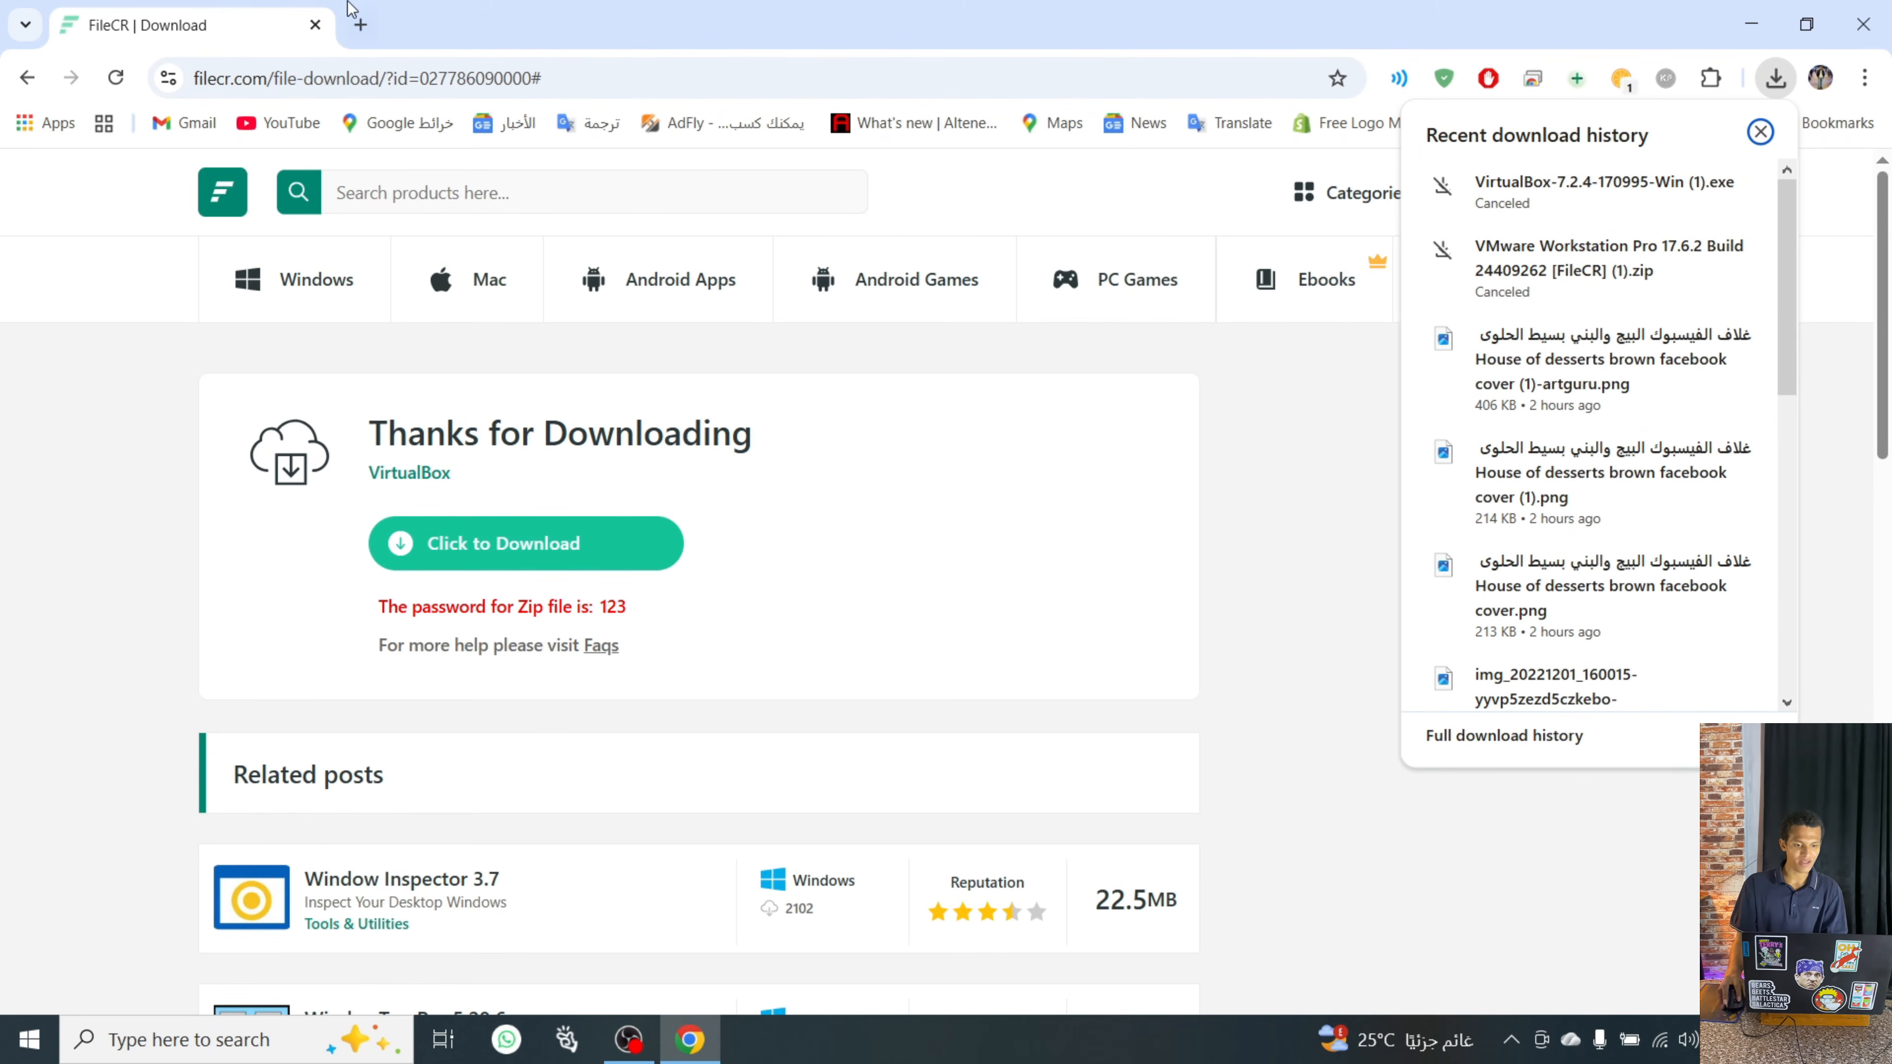
left_click(1205, 597)
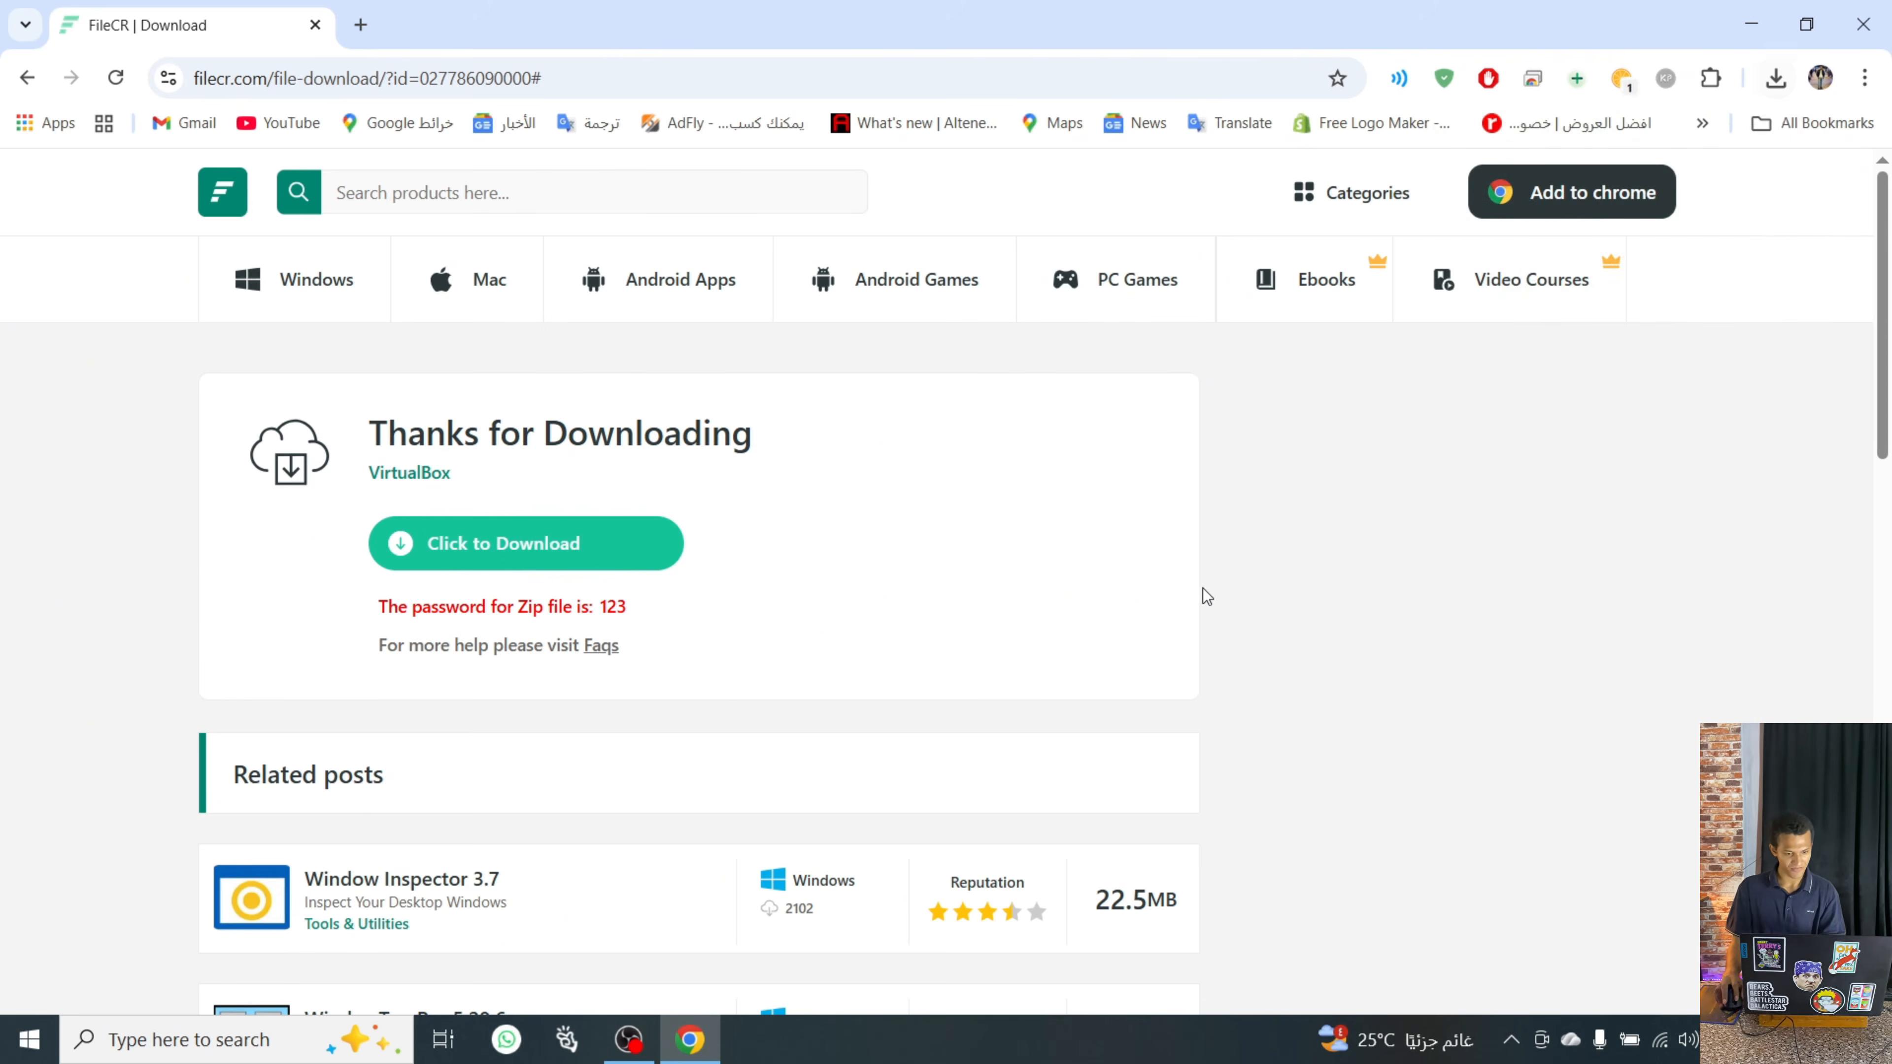
Go back, download the VirtualBox Extension Pack, cancel it, and close the assistant popup.
left_click(25, 80)
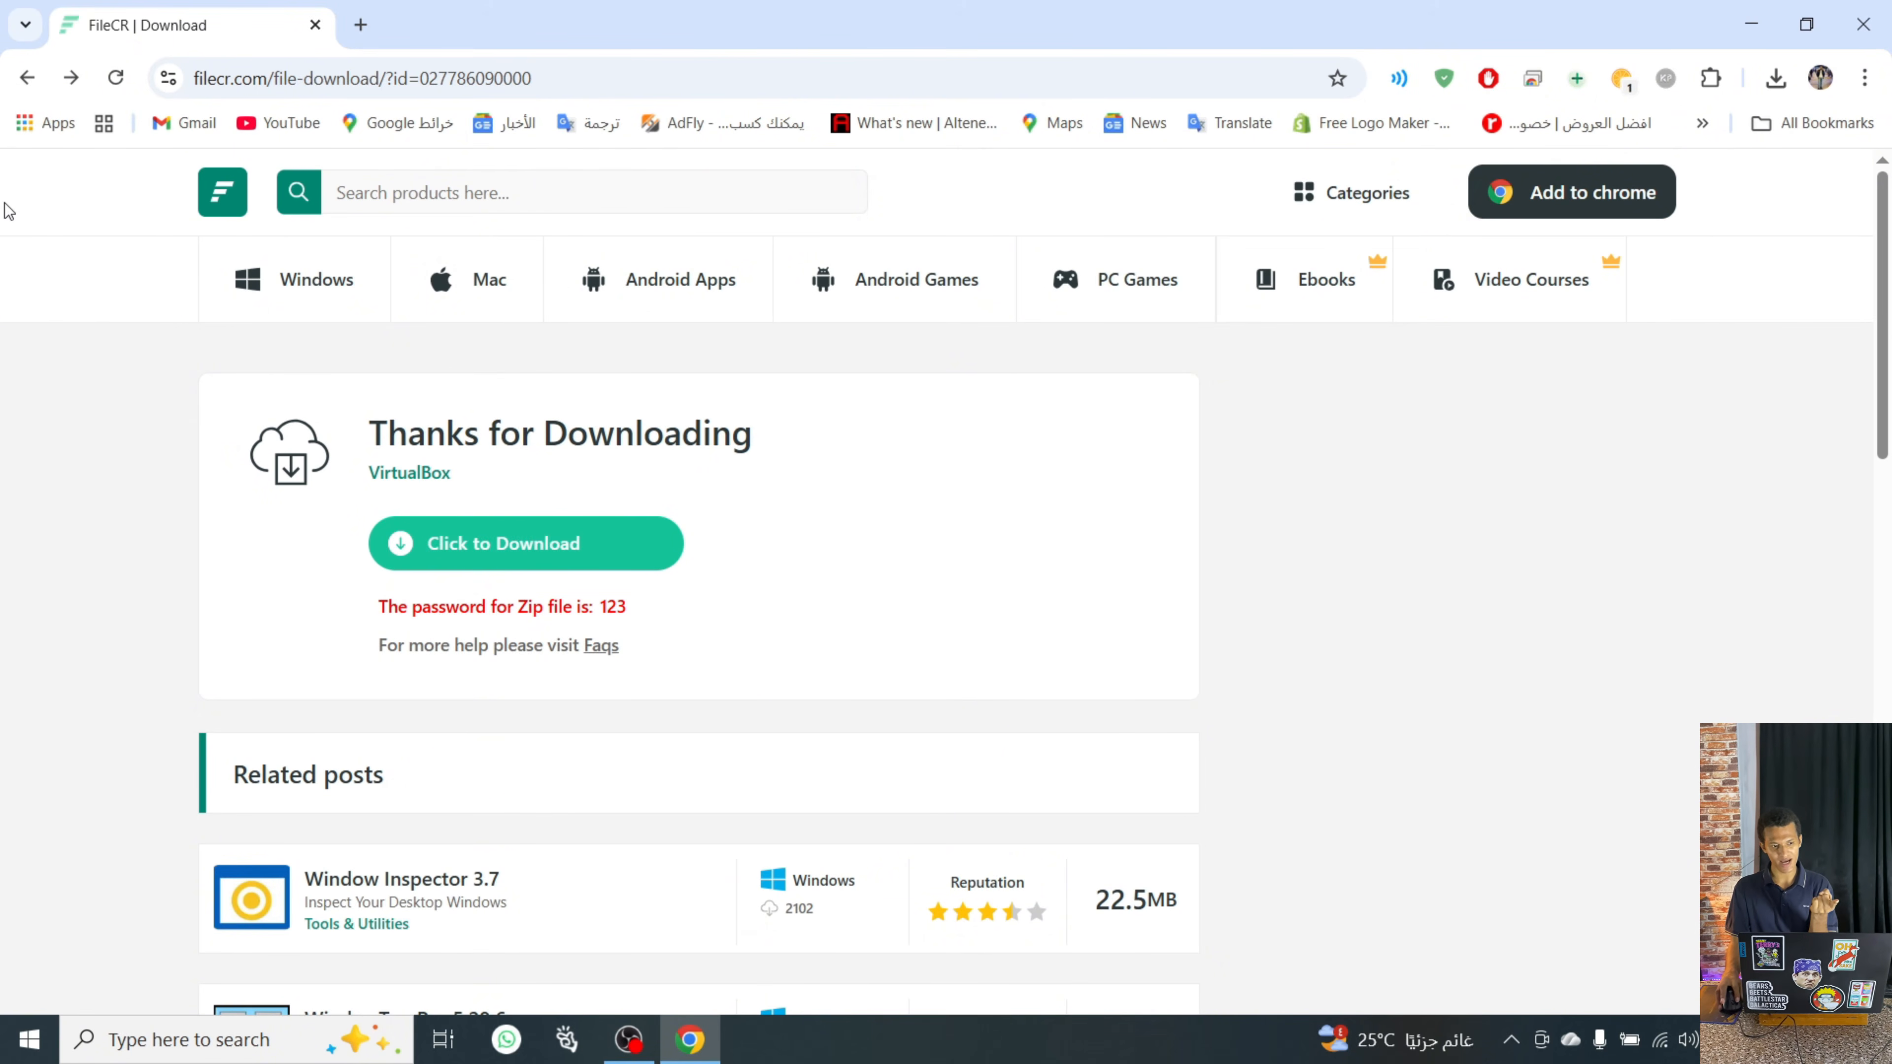
left_click(28, 79)
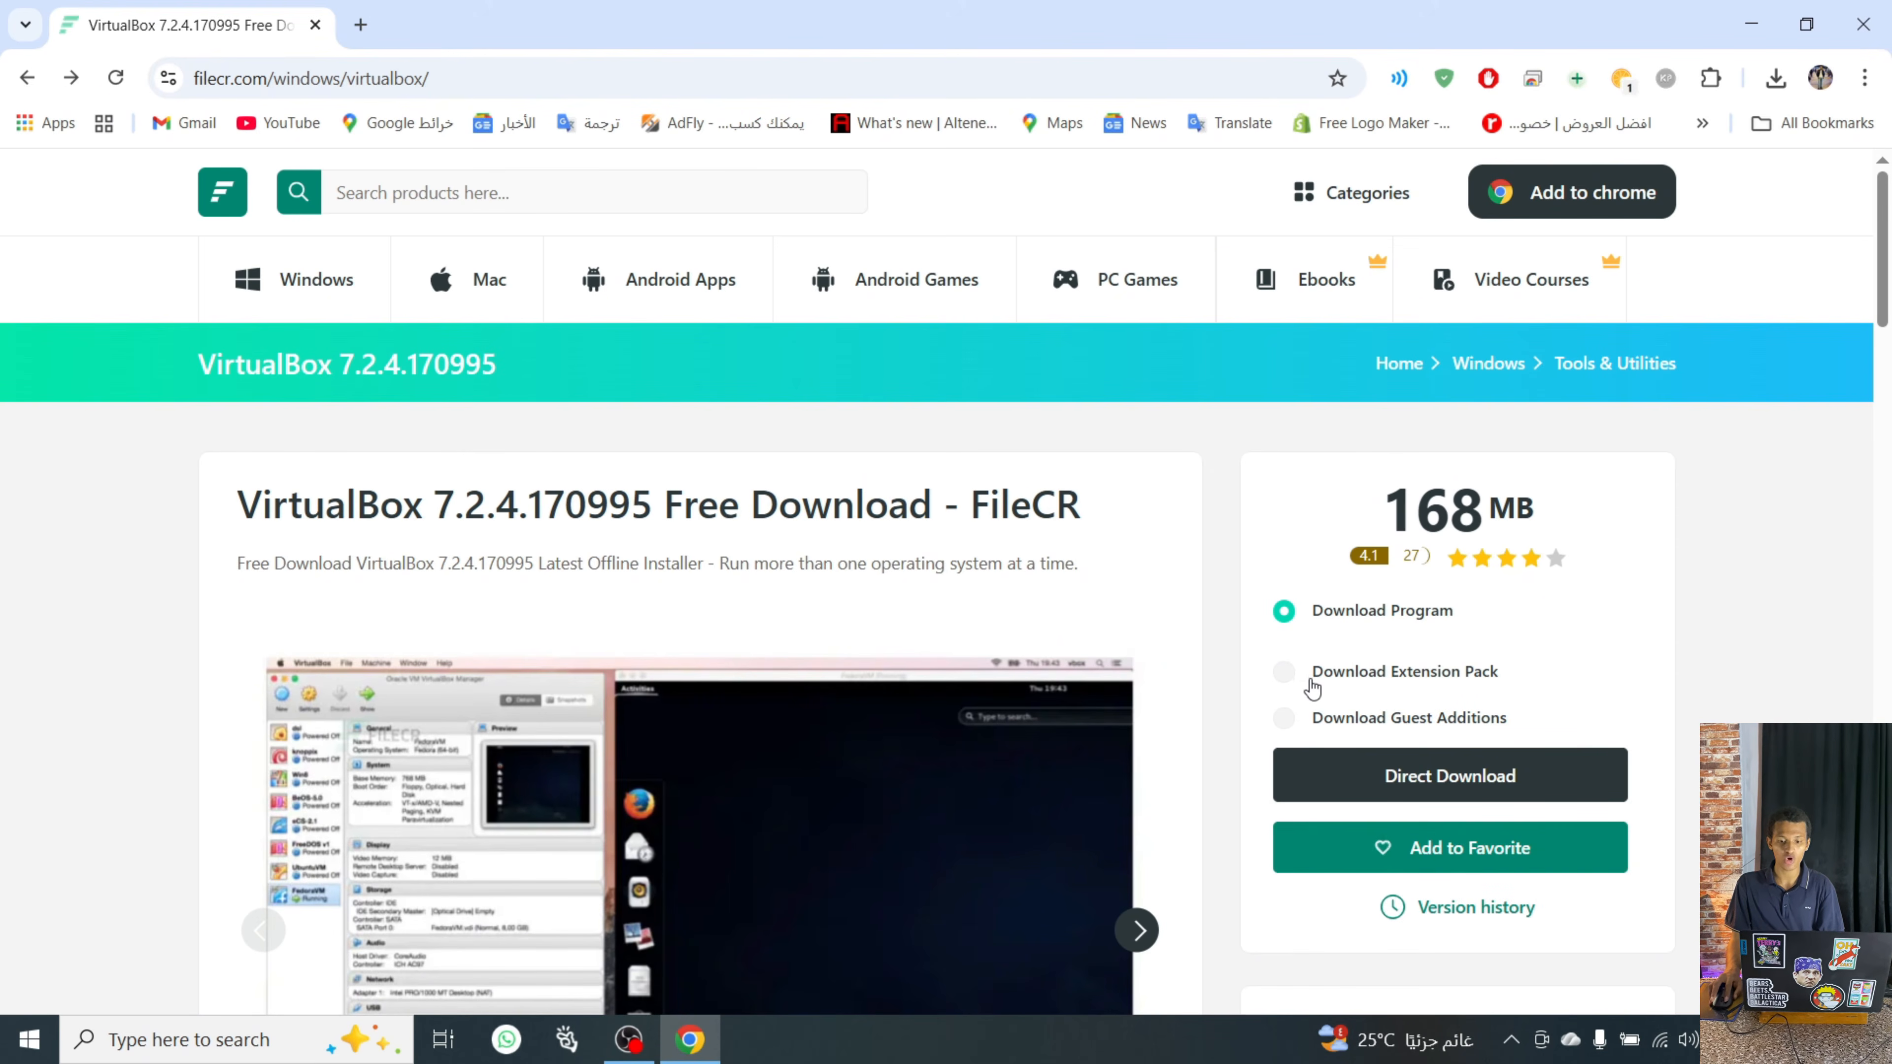
left_click(1296, 682)
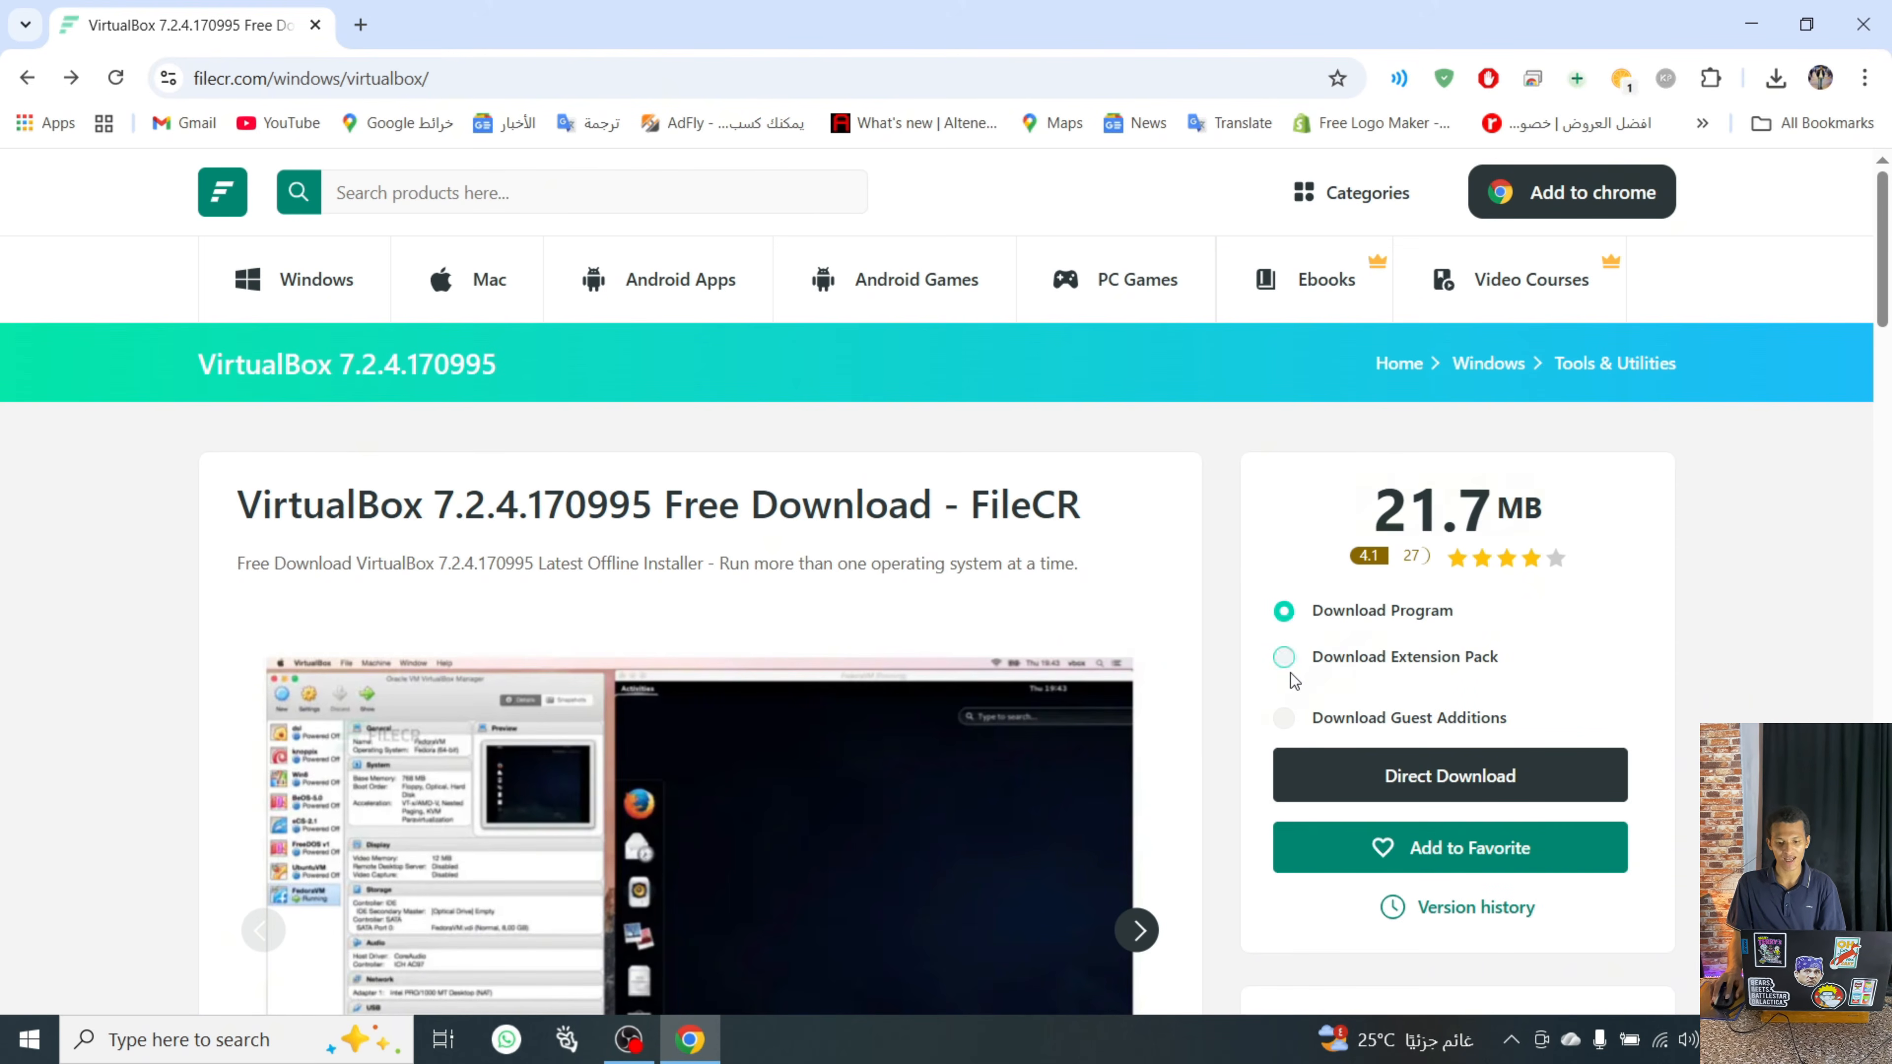
left_click(1327, 792)
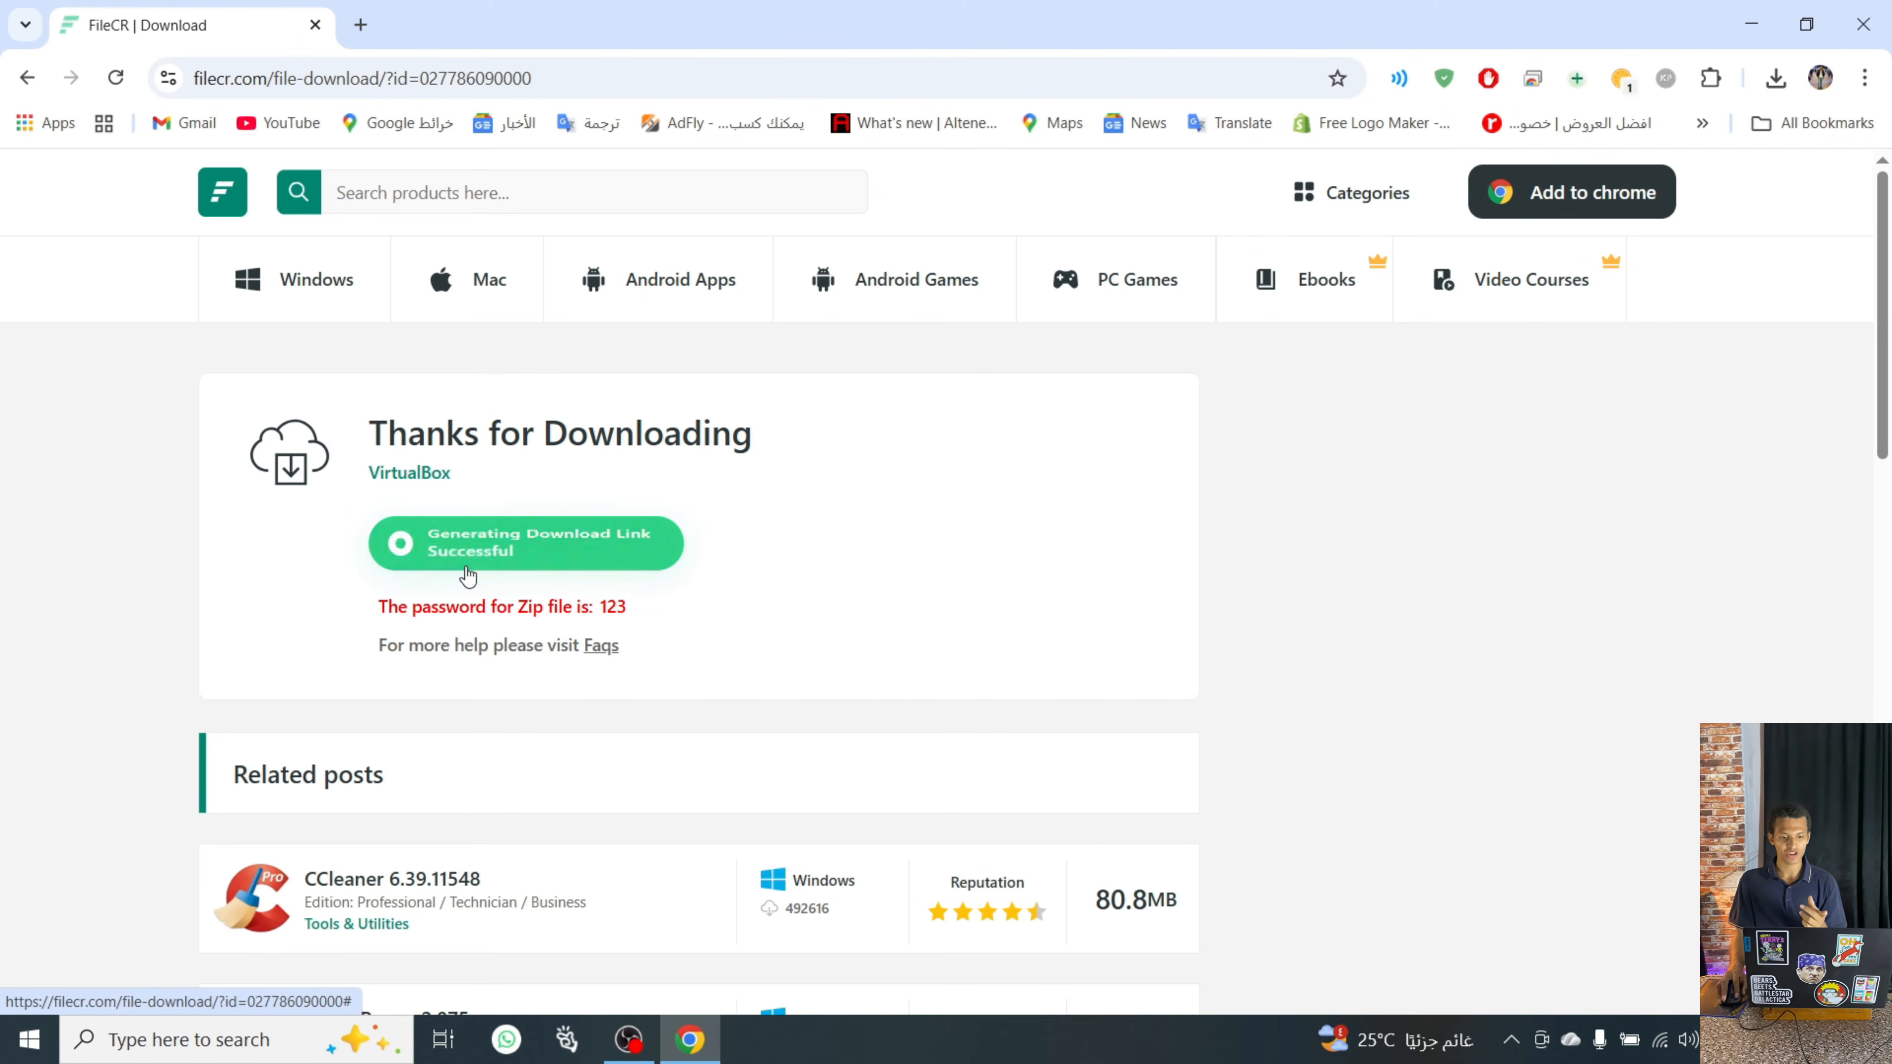
left_click(521, 555)
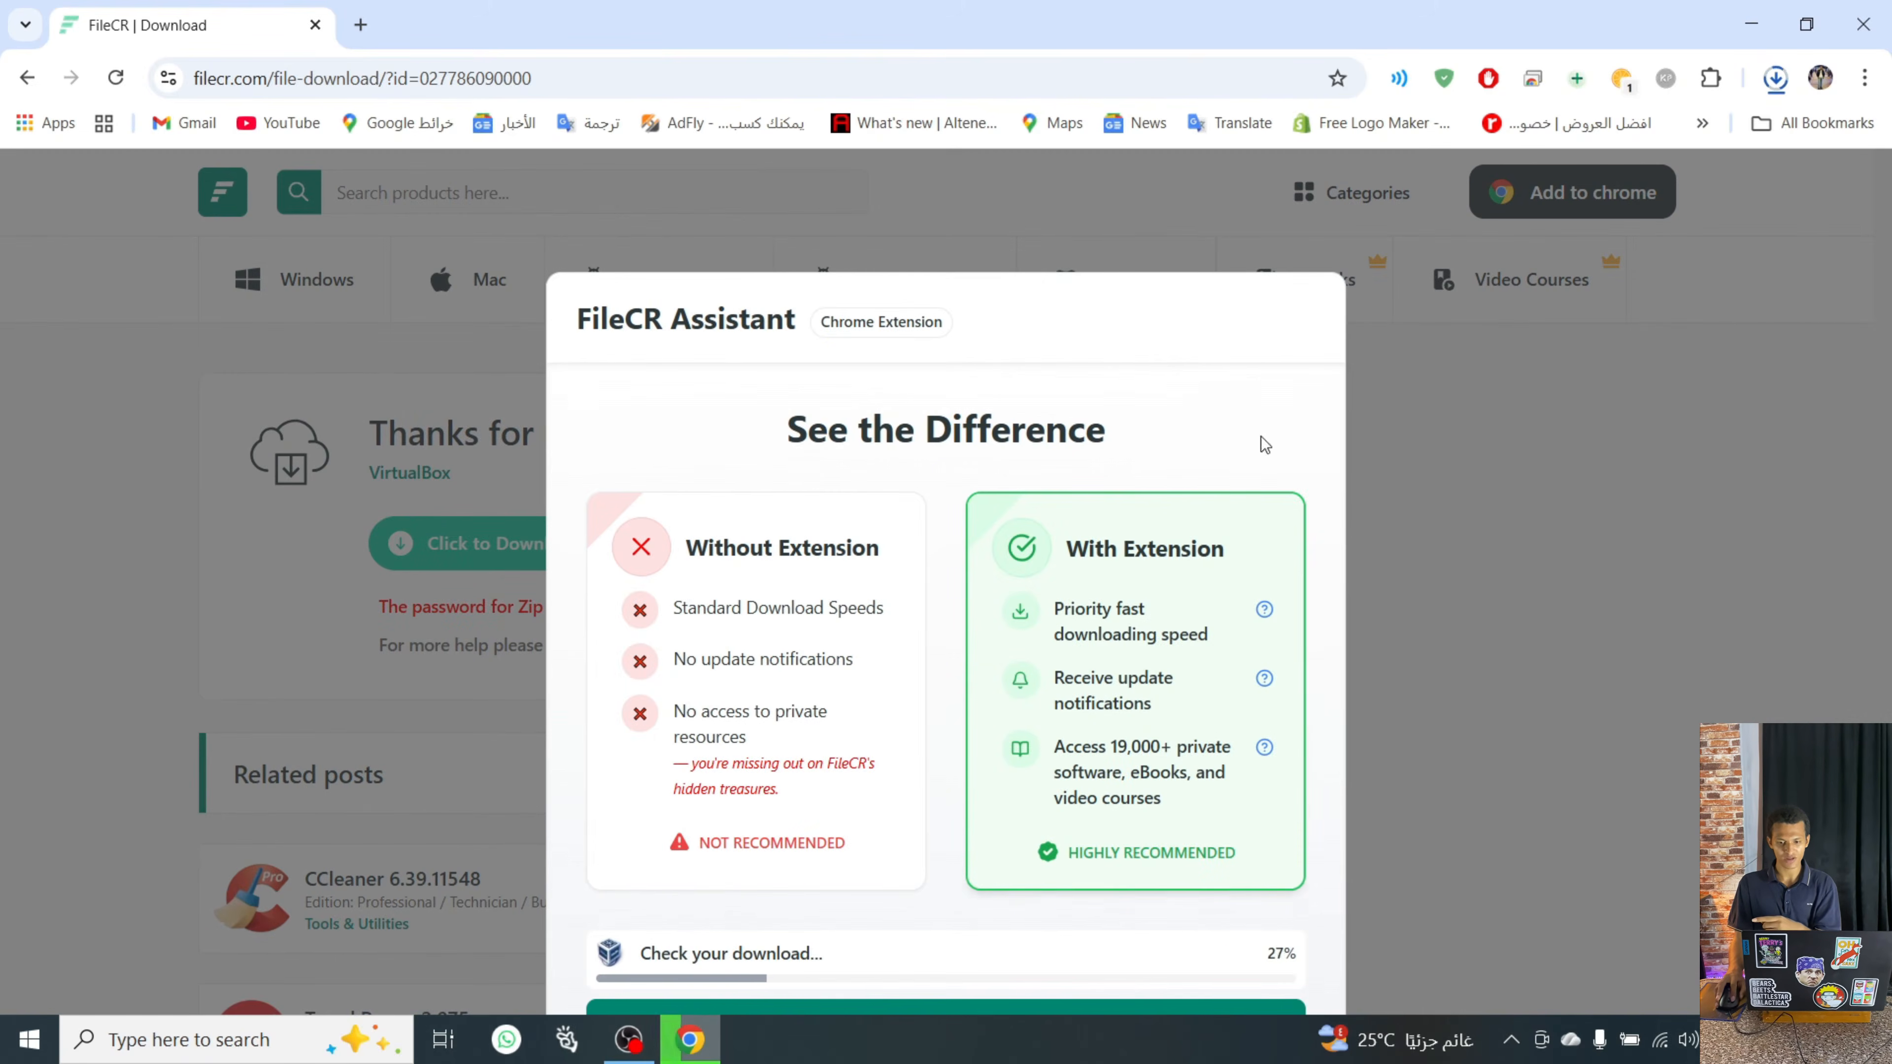
left_click(1776, 78)
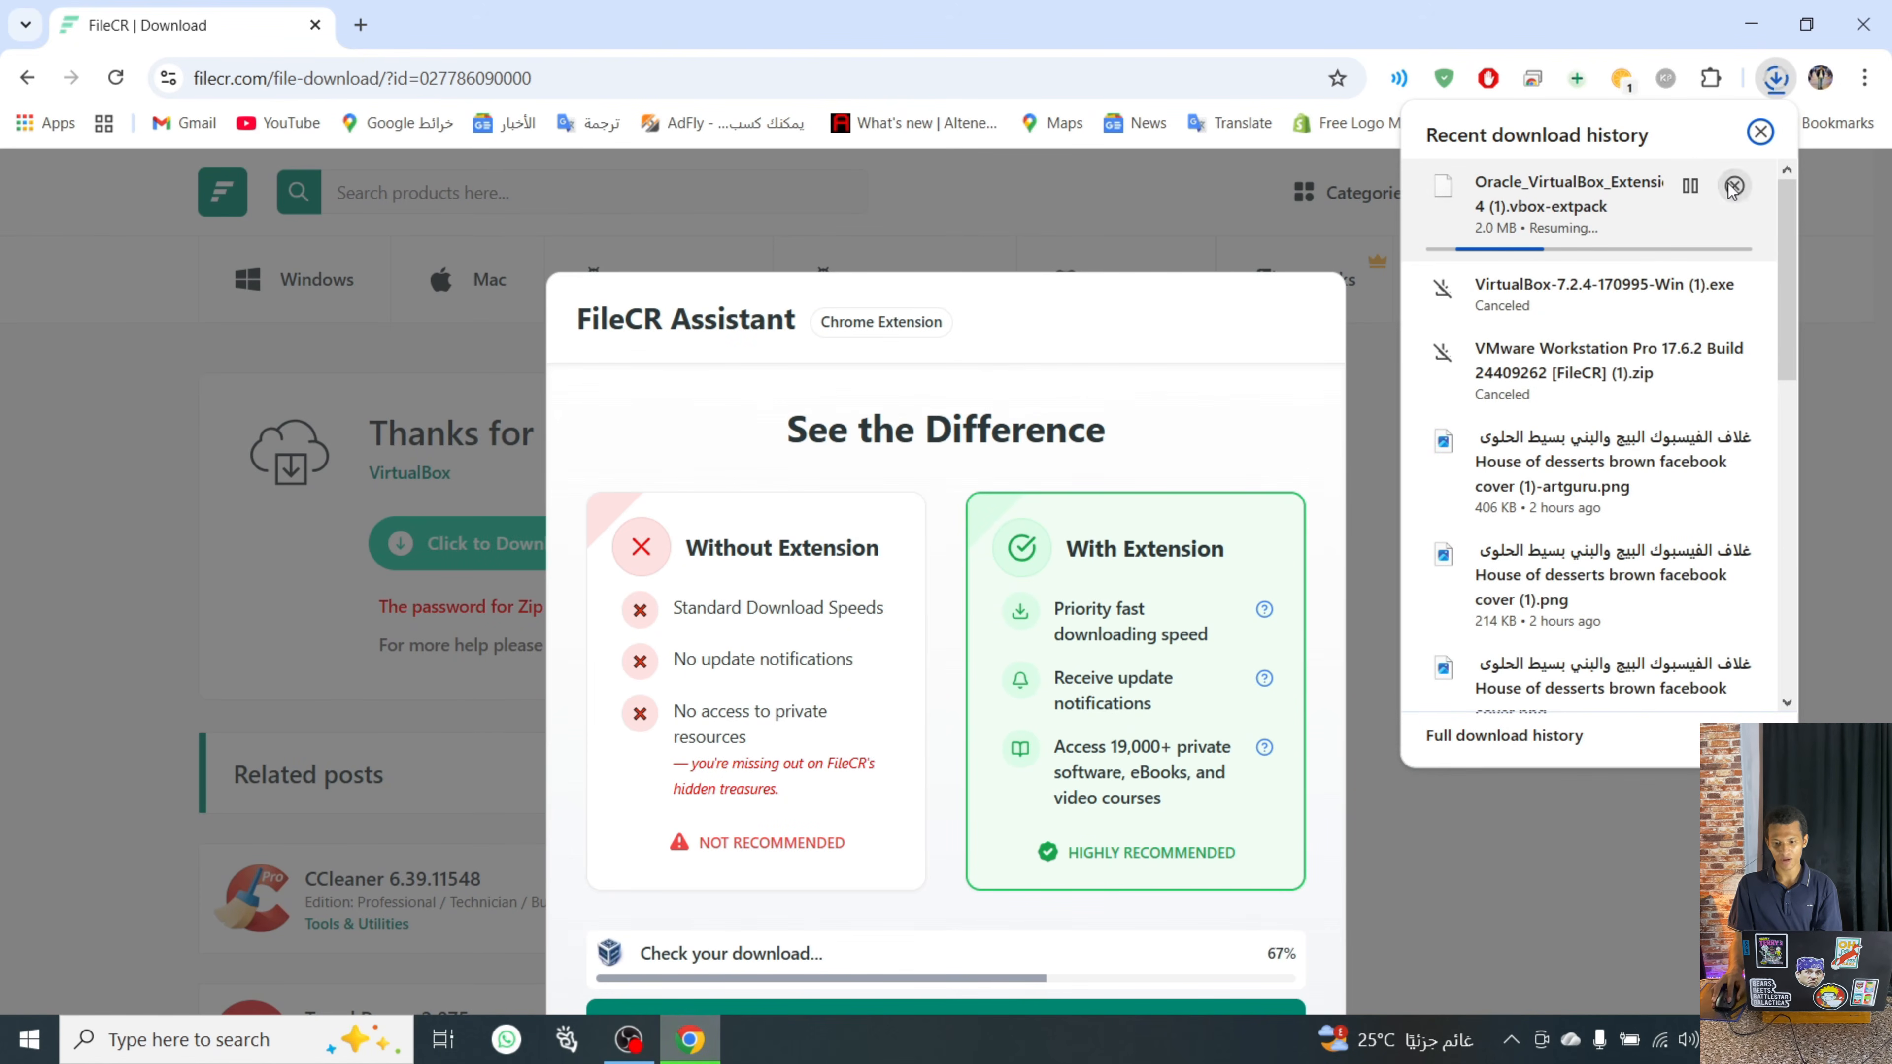
left_click(1735, 186)
left_click(1221, 282)
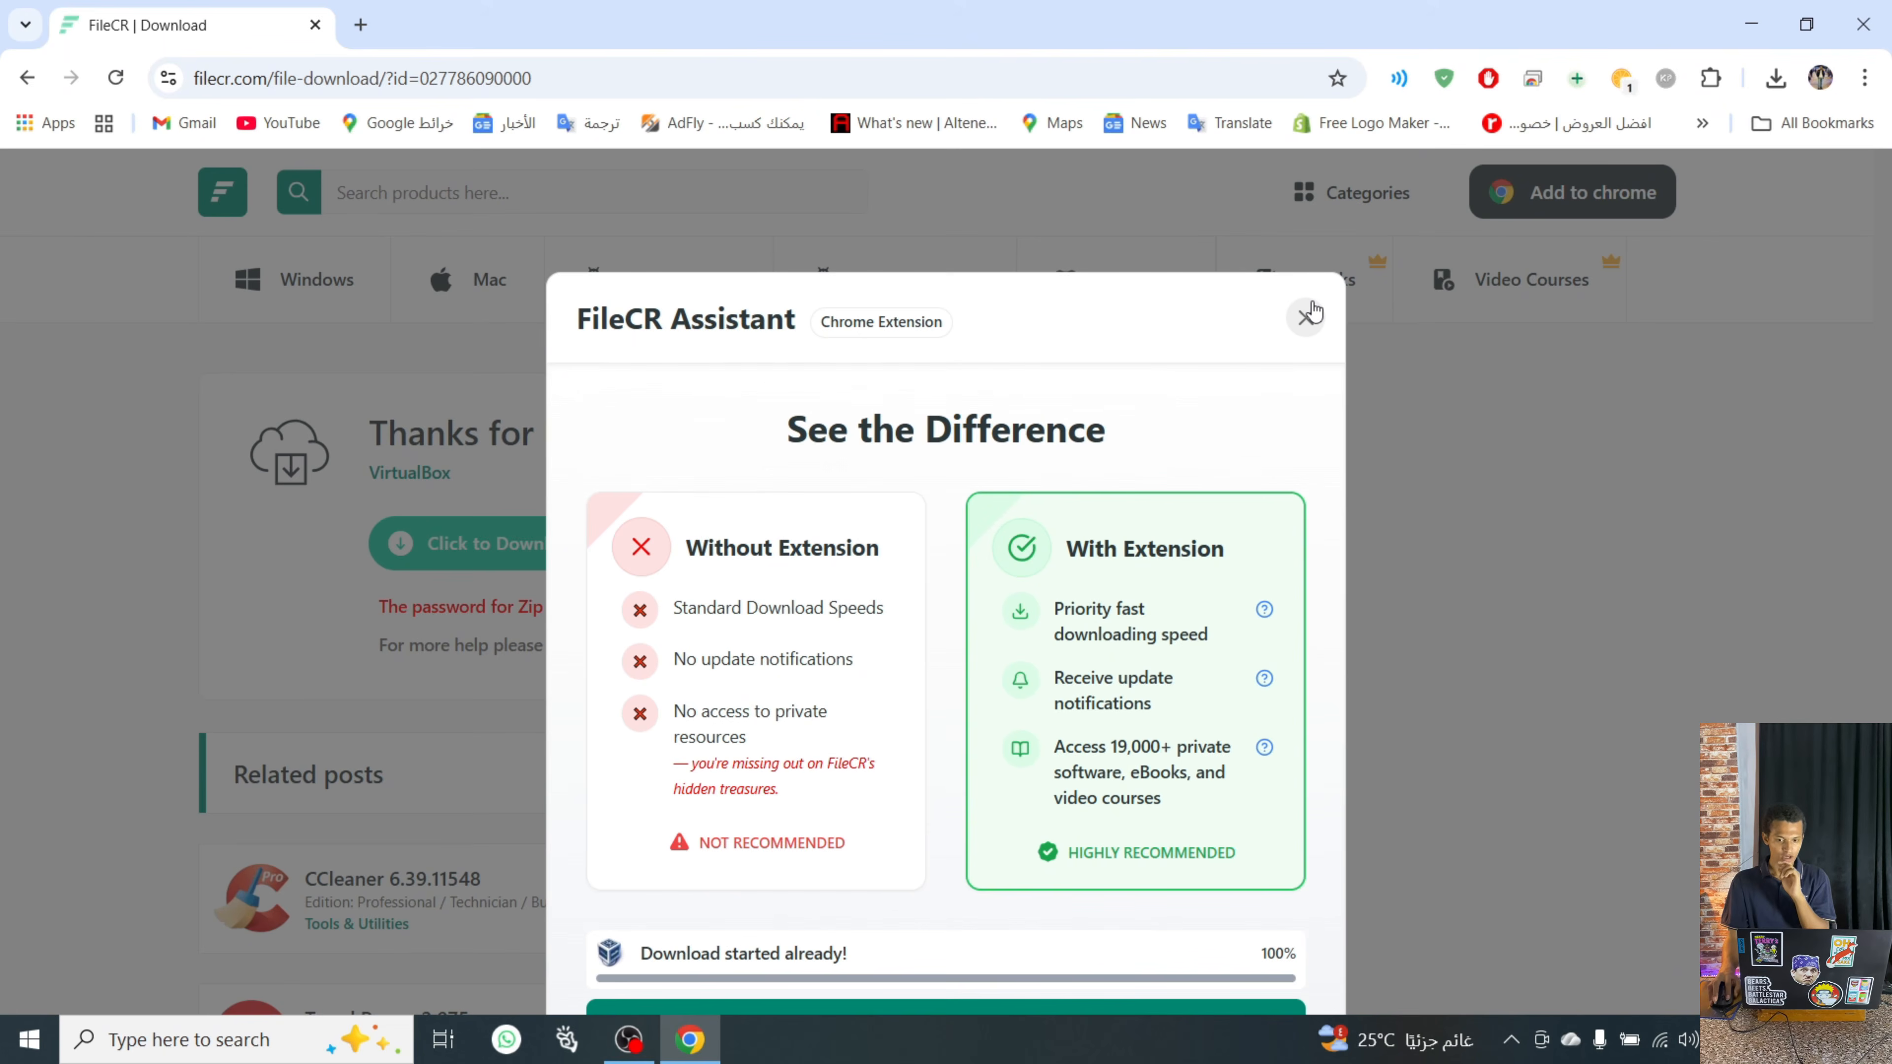
left_click(1314, 320)
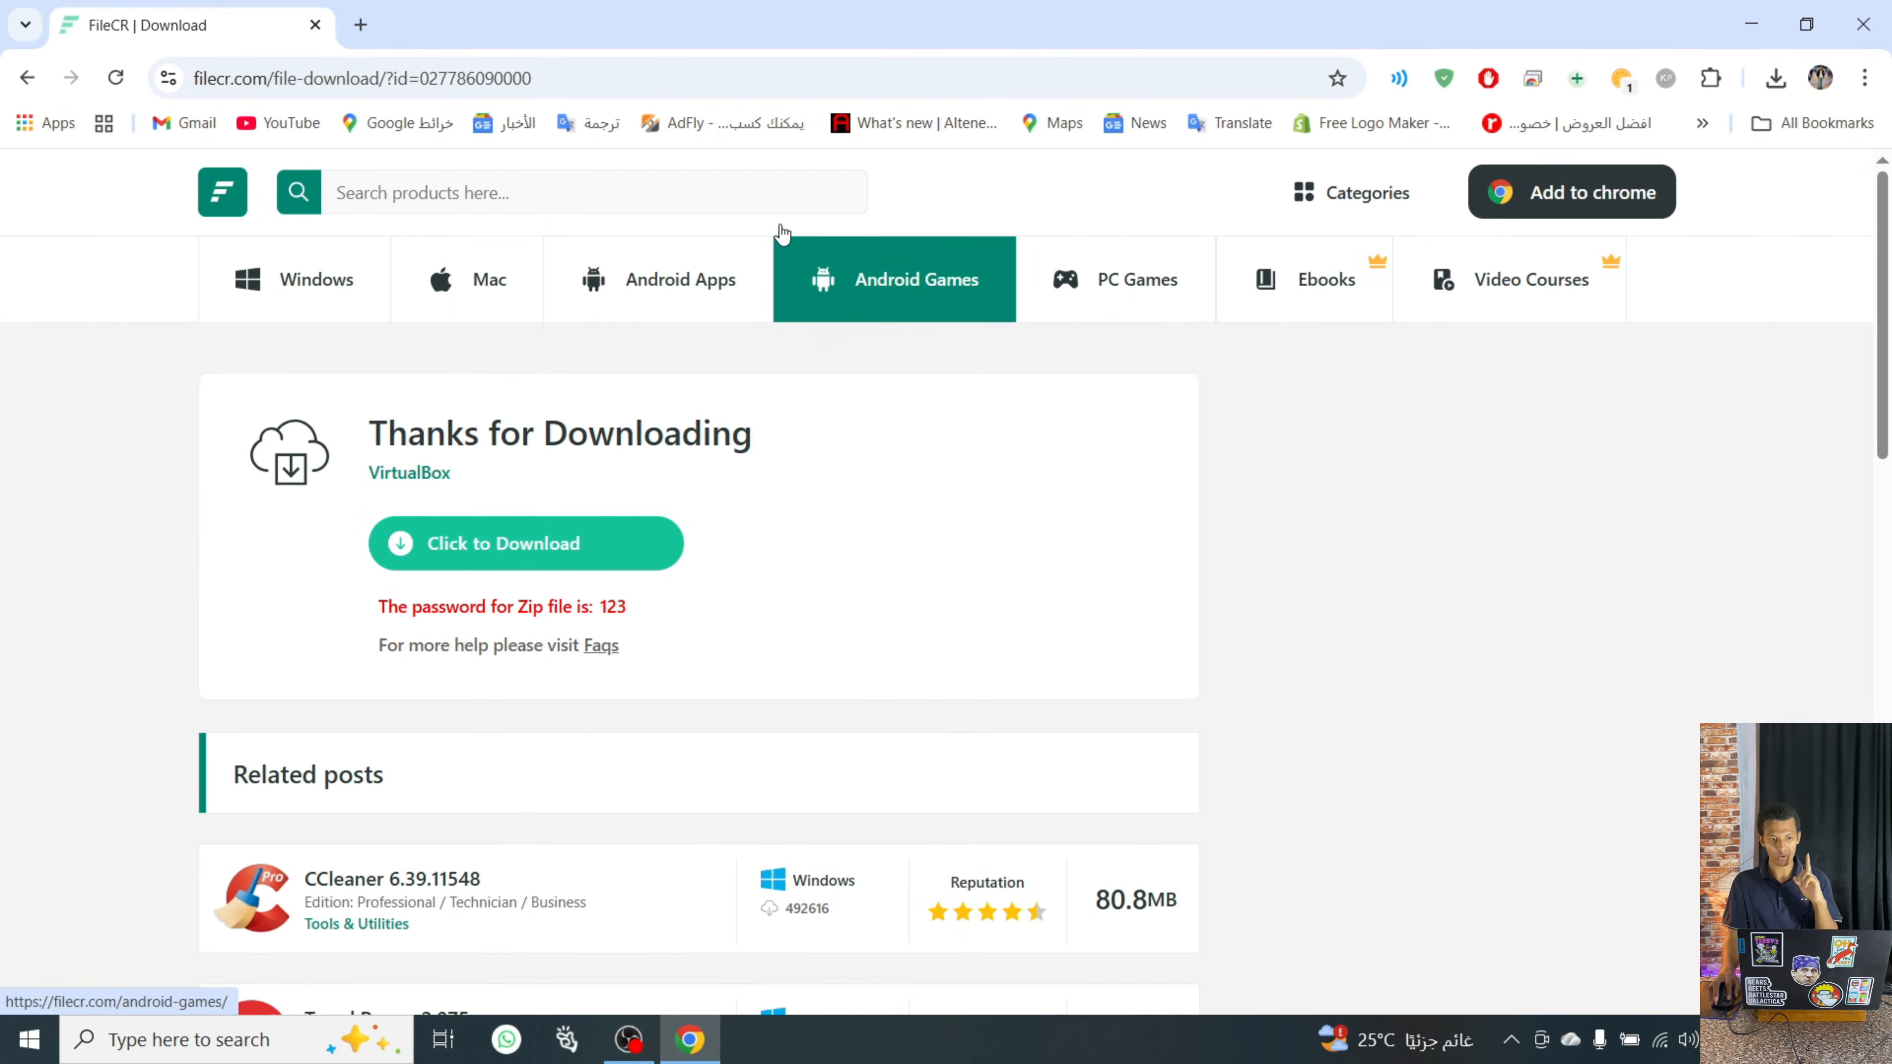
In a new tab, search Google for 'kali linux' and open kali.org.
left_click(361, 24)
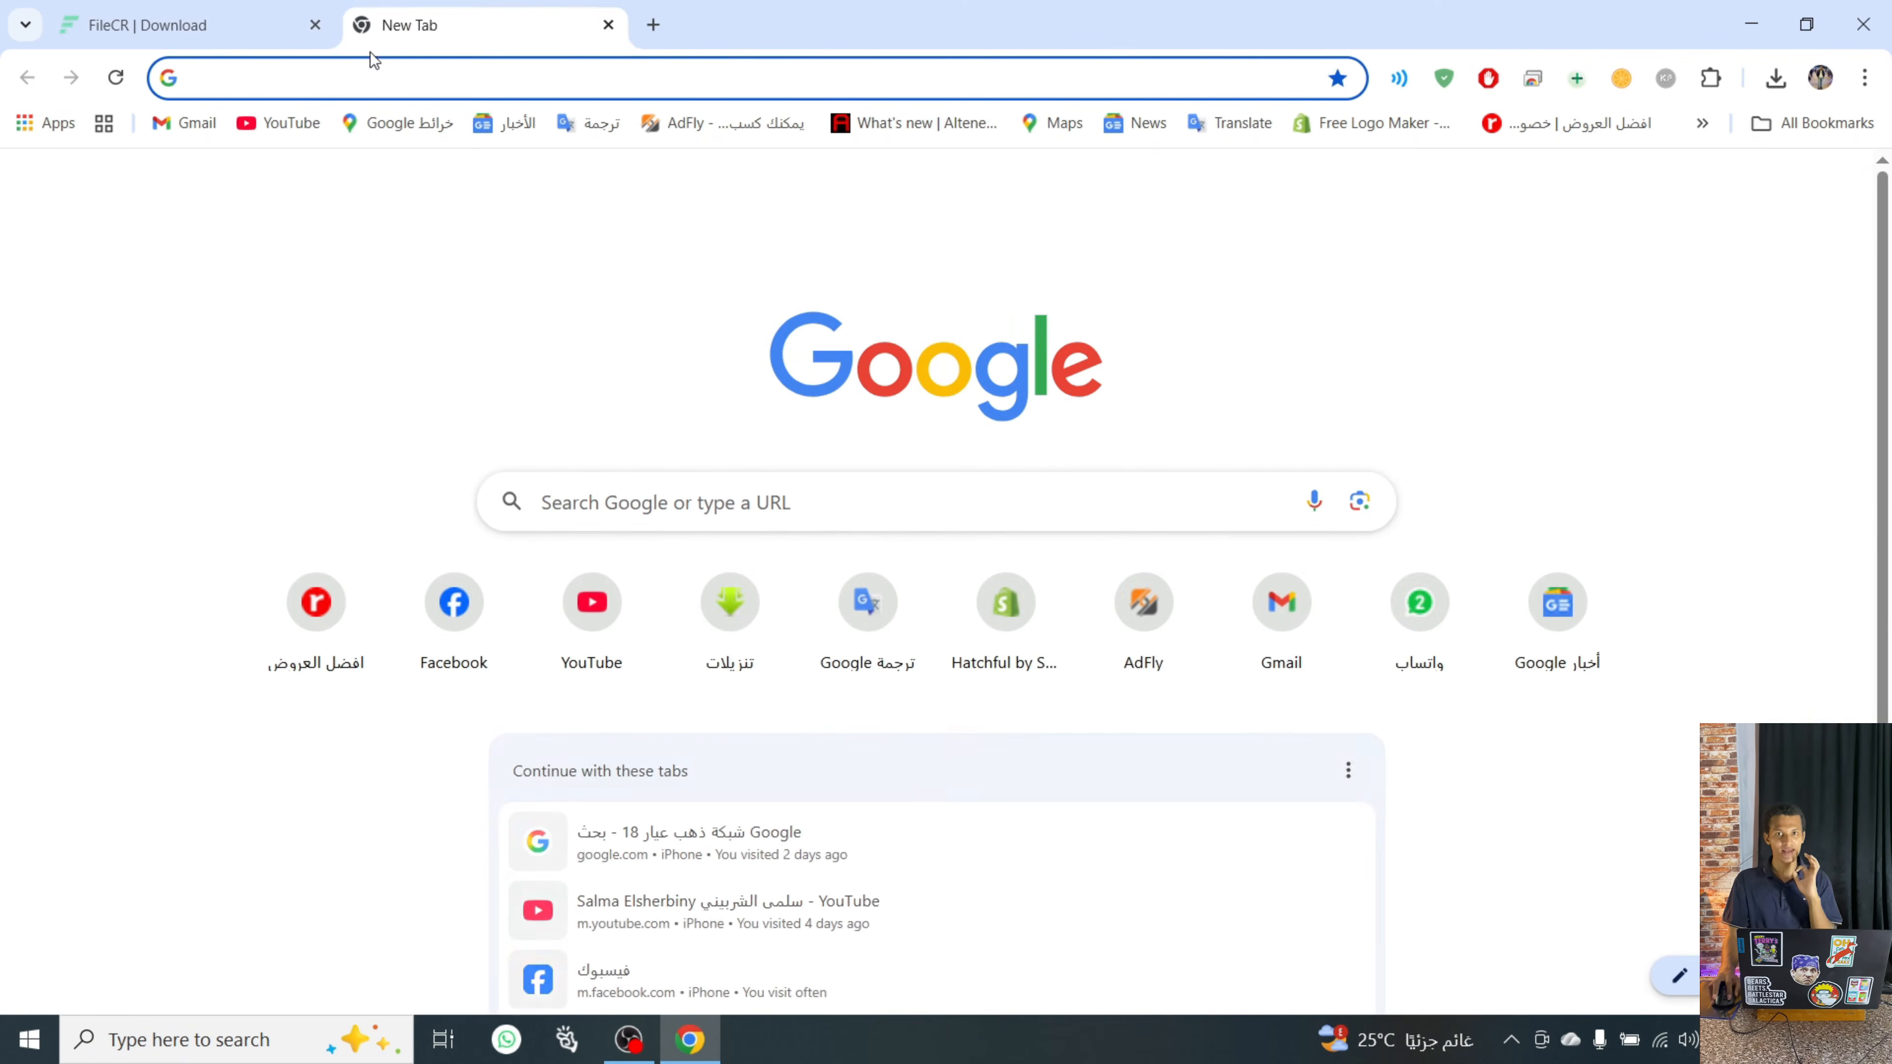
left_click(383, 75)
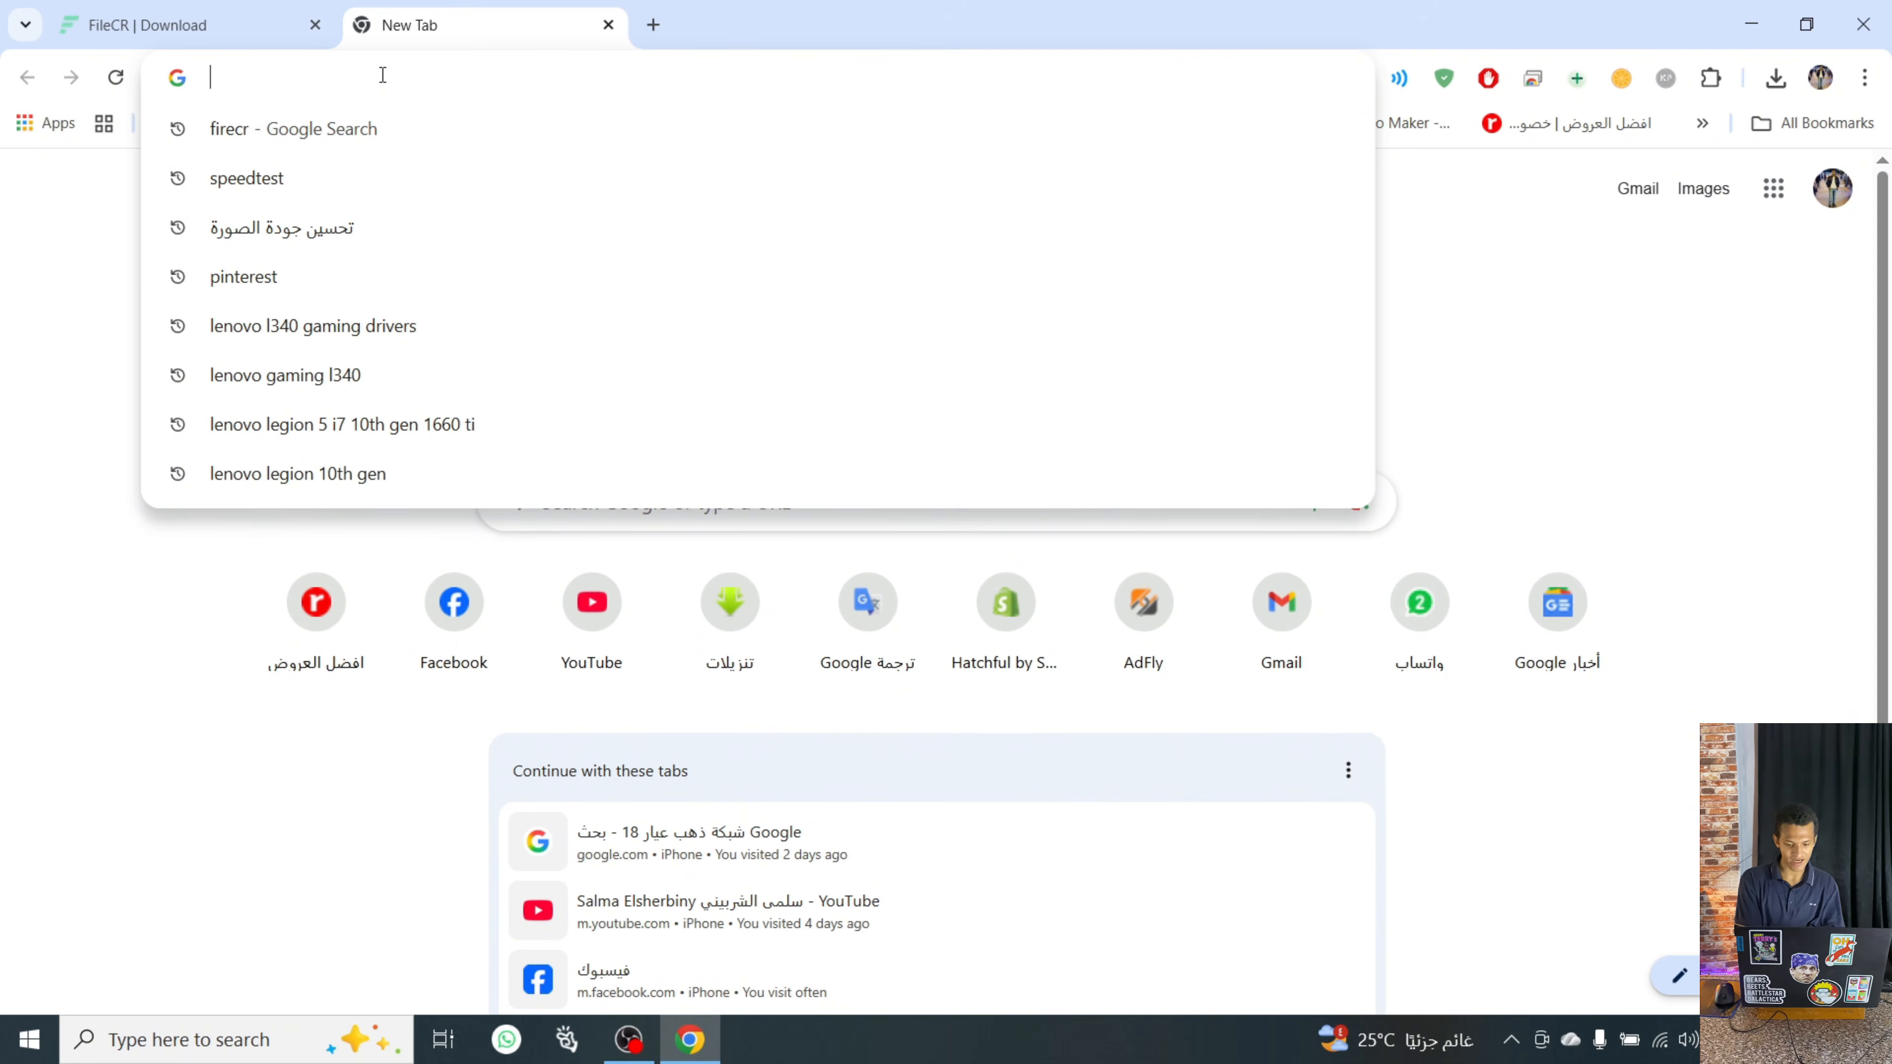
type("kali.org/get-kali/#kali-live")
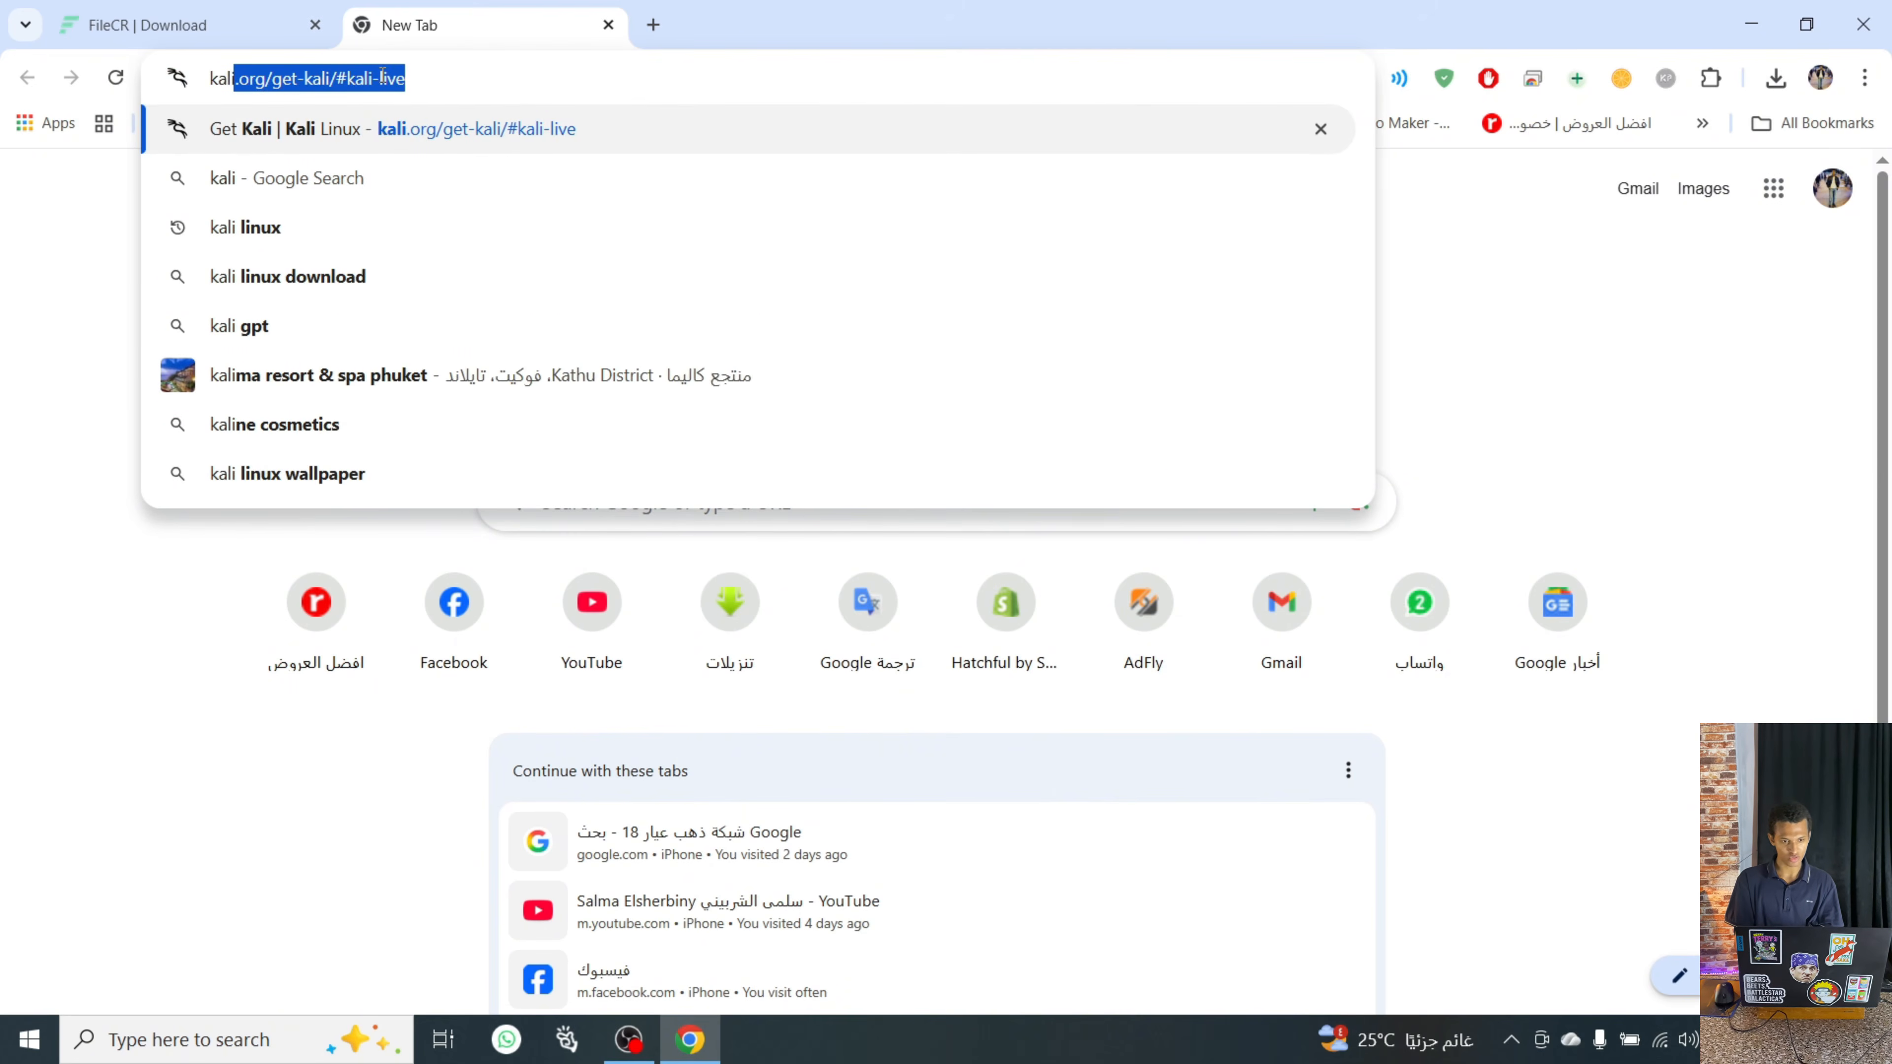
left_click(255, 228)
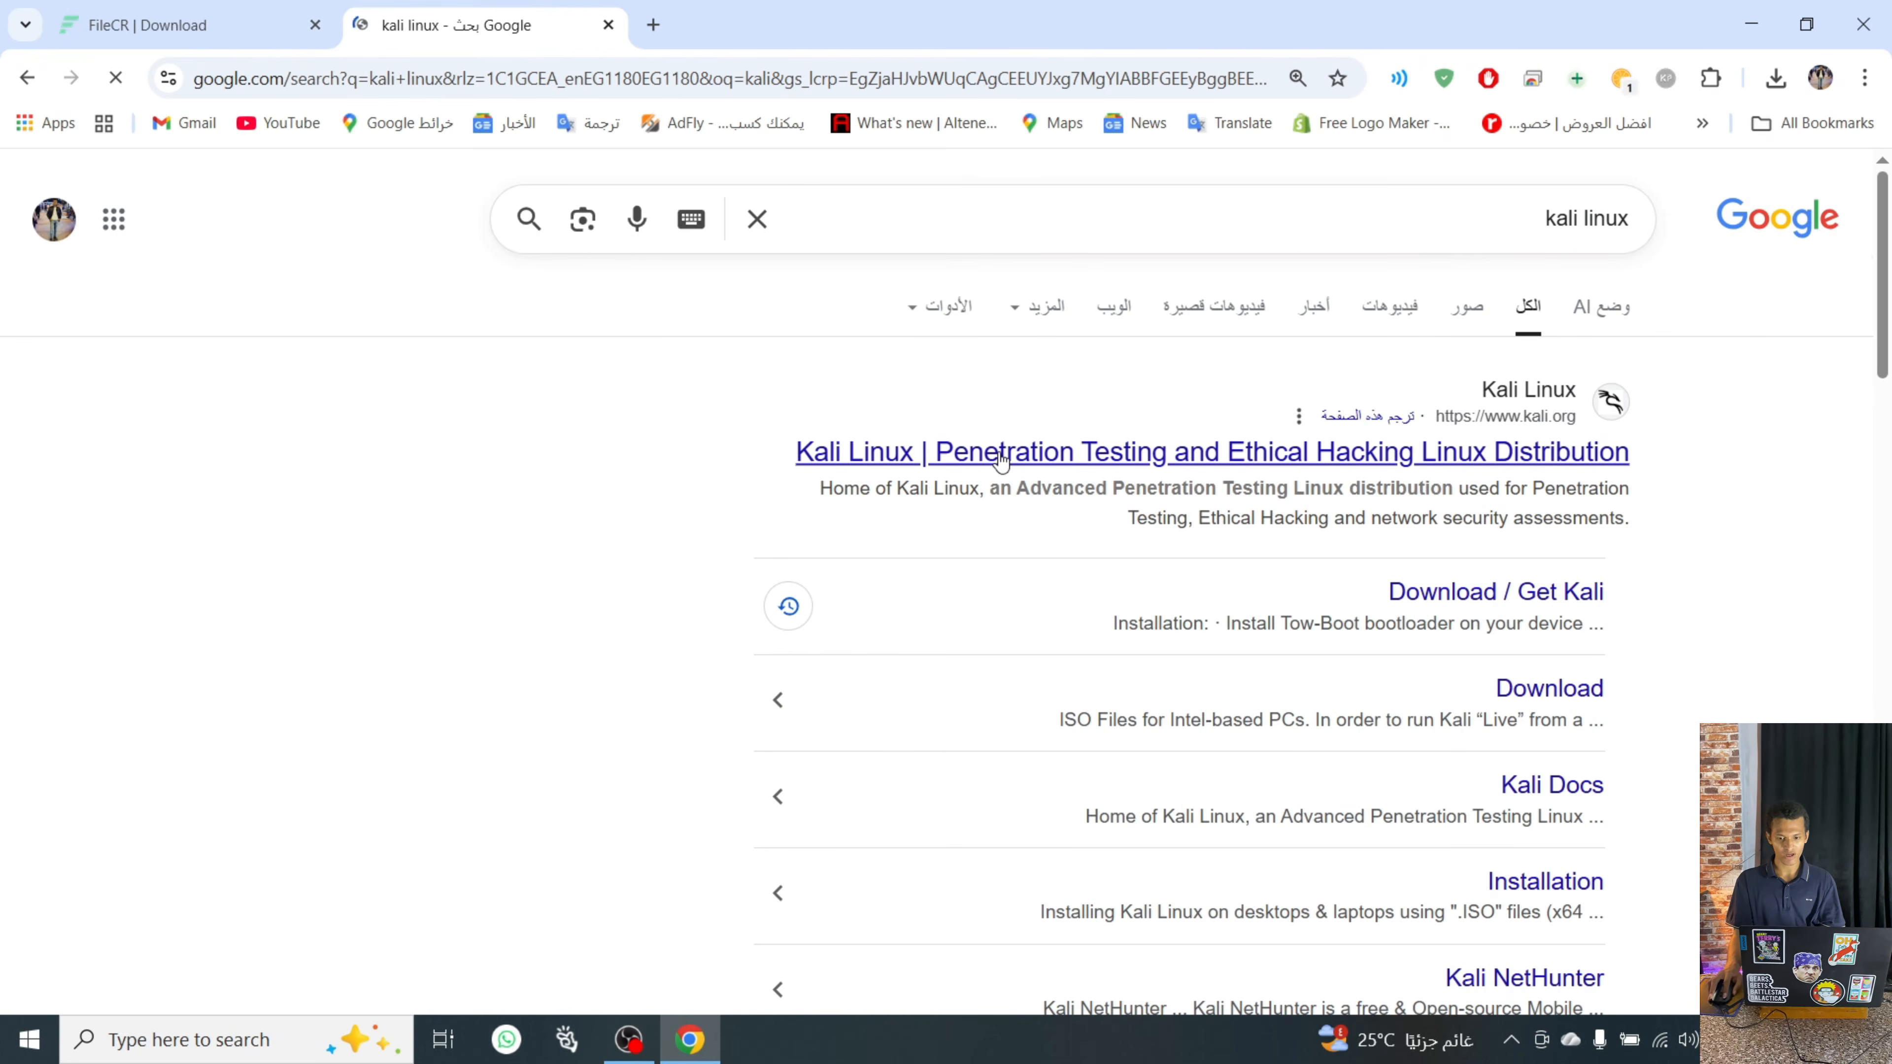
left_click(1000, 455)
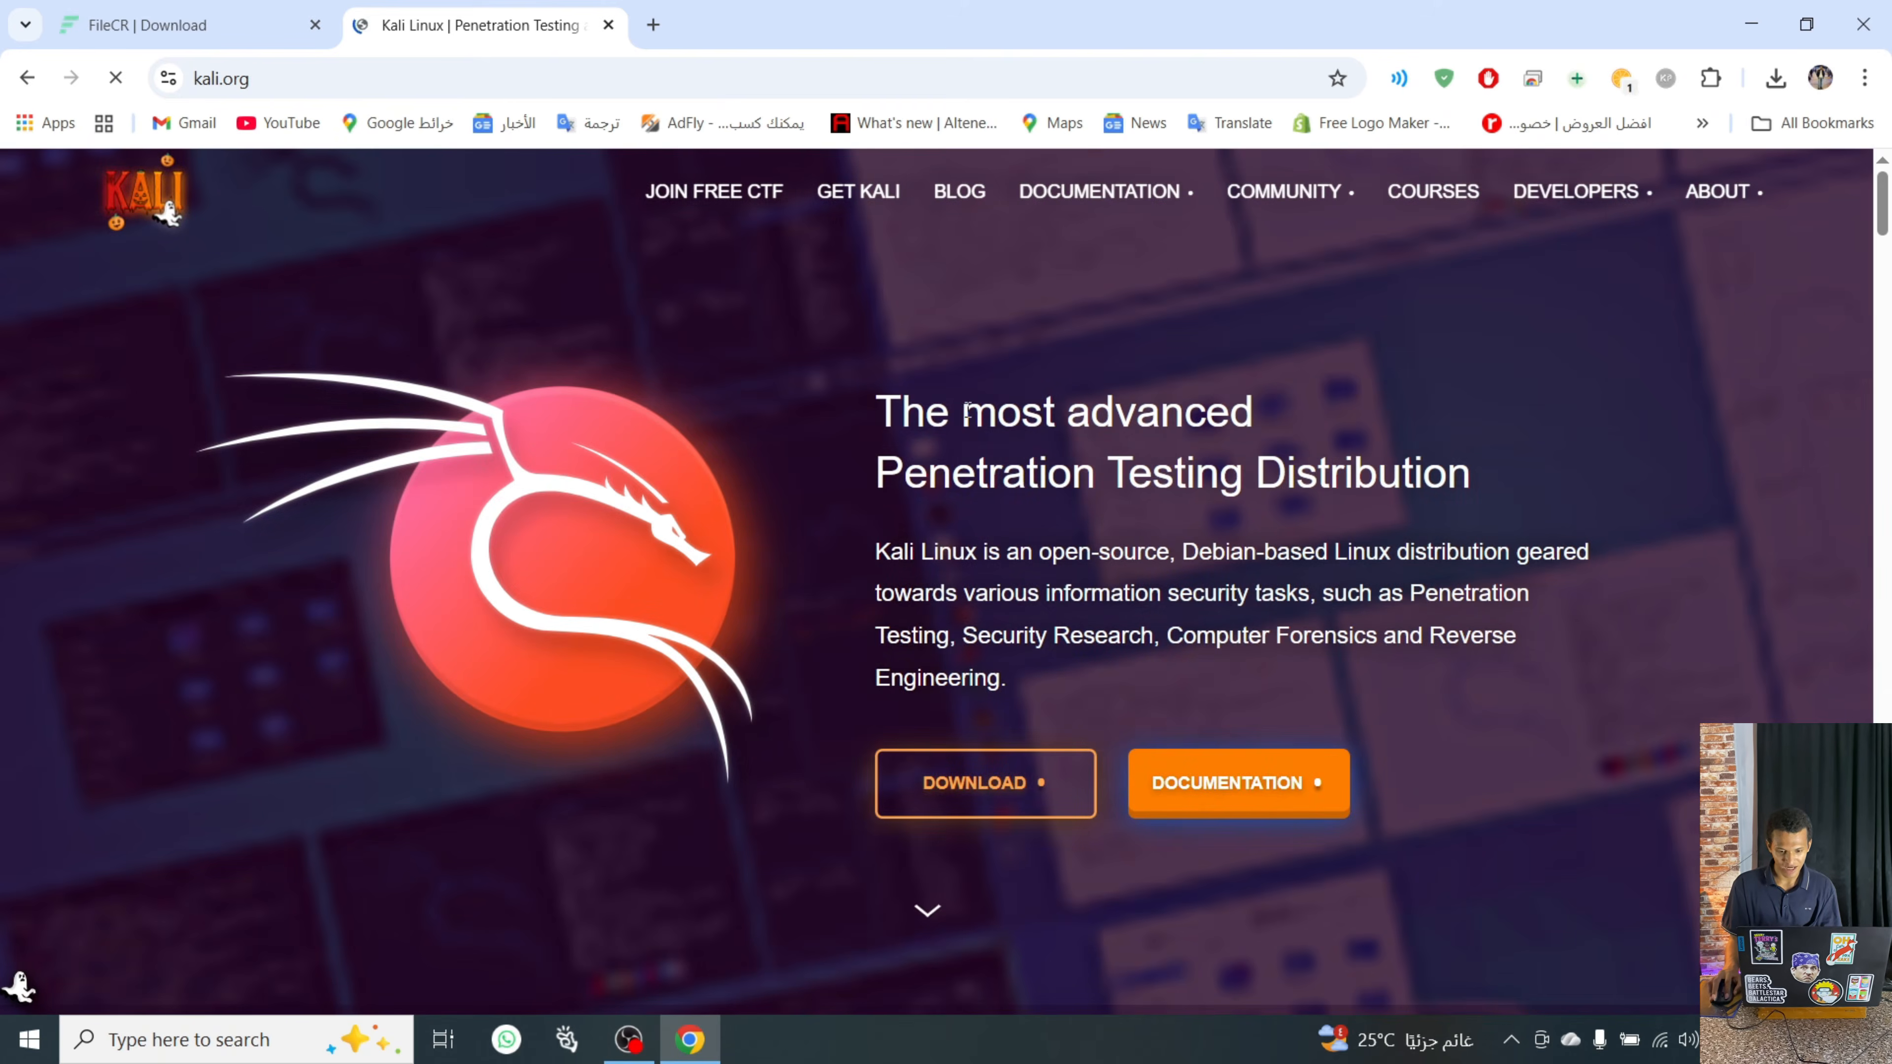
Go to Kali's Virtual Machines downloads and start, then cancel, the prebuilt VMware image.
left_click(1002, 805)
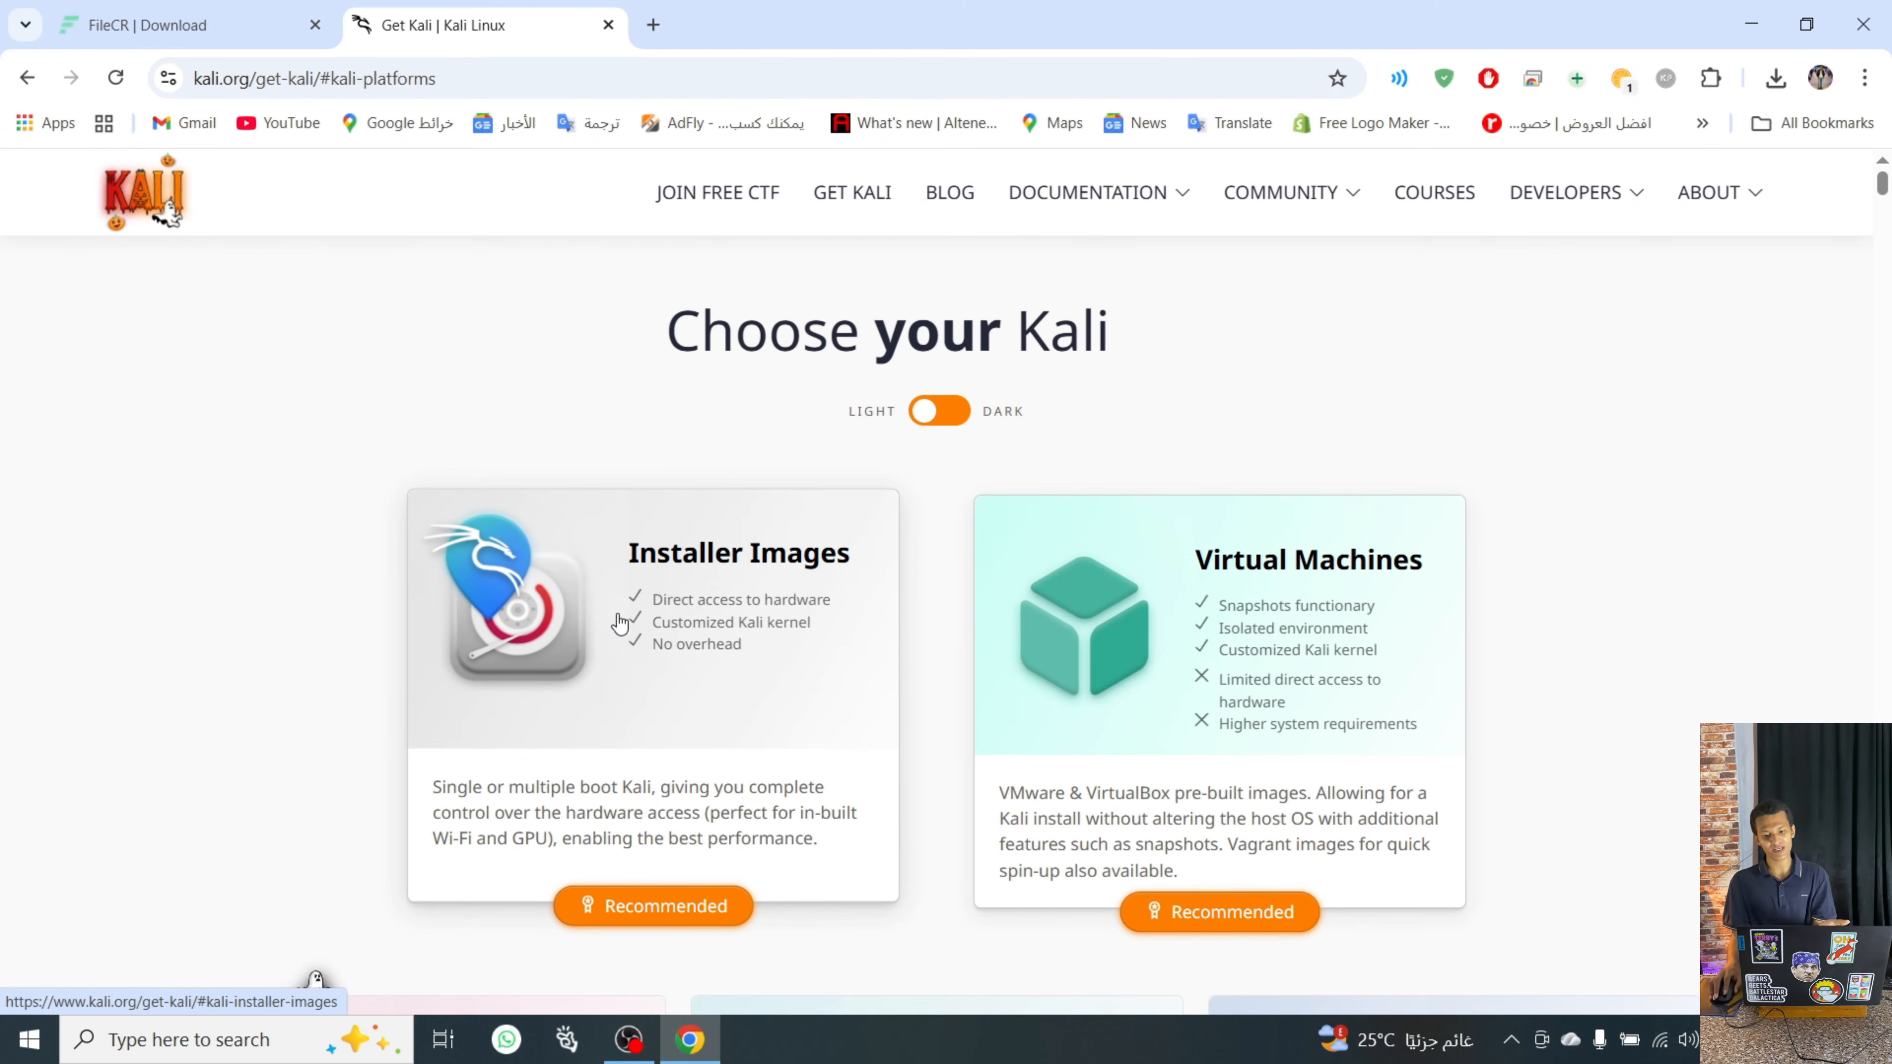
left_click(1113, 668)
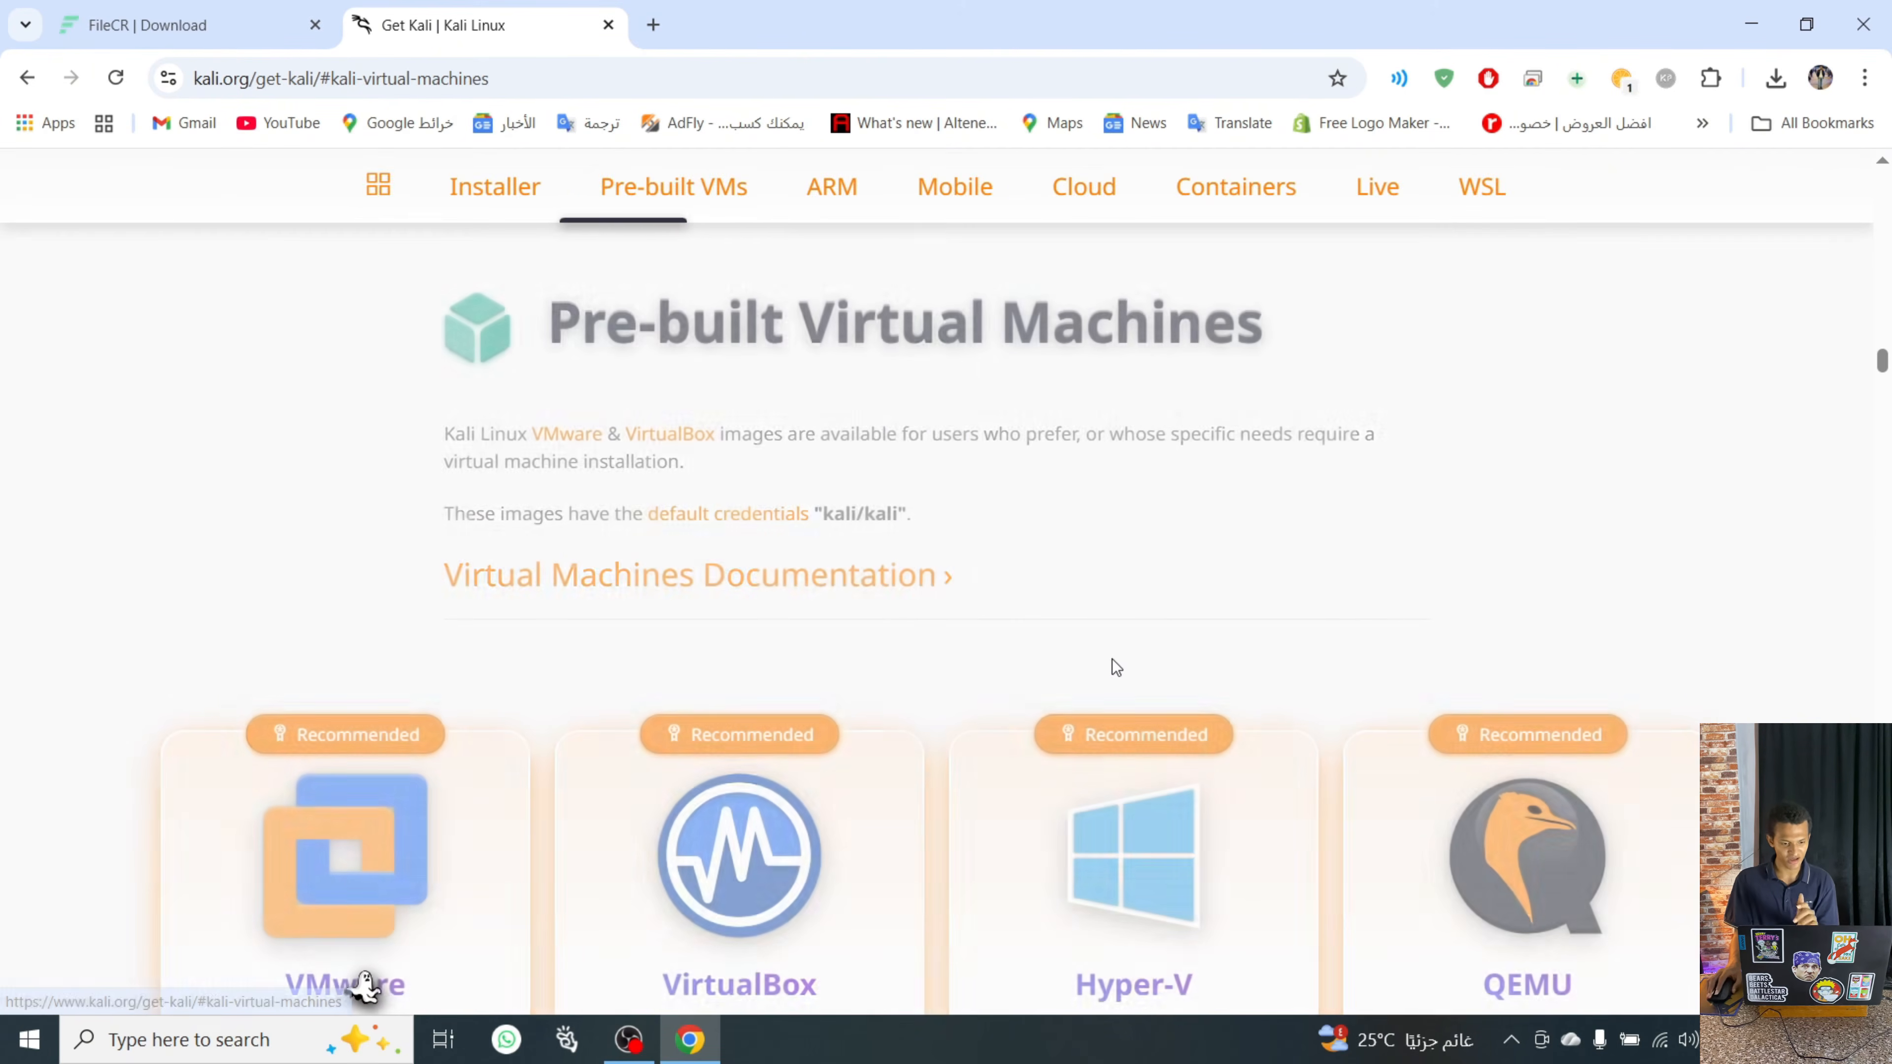
scroll(1055, 667, "down", 4)
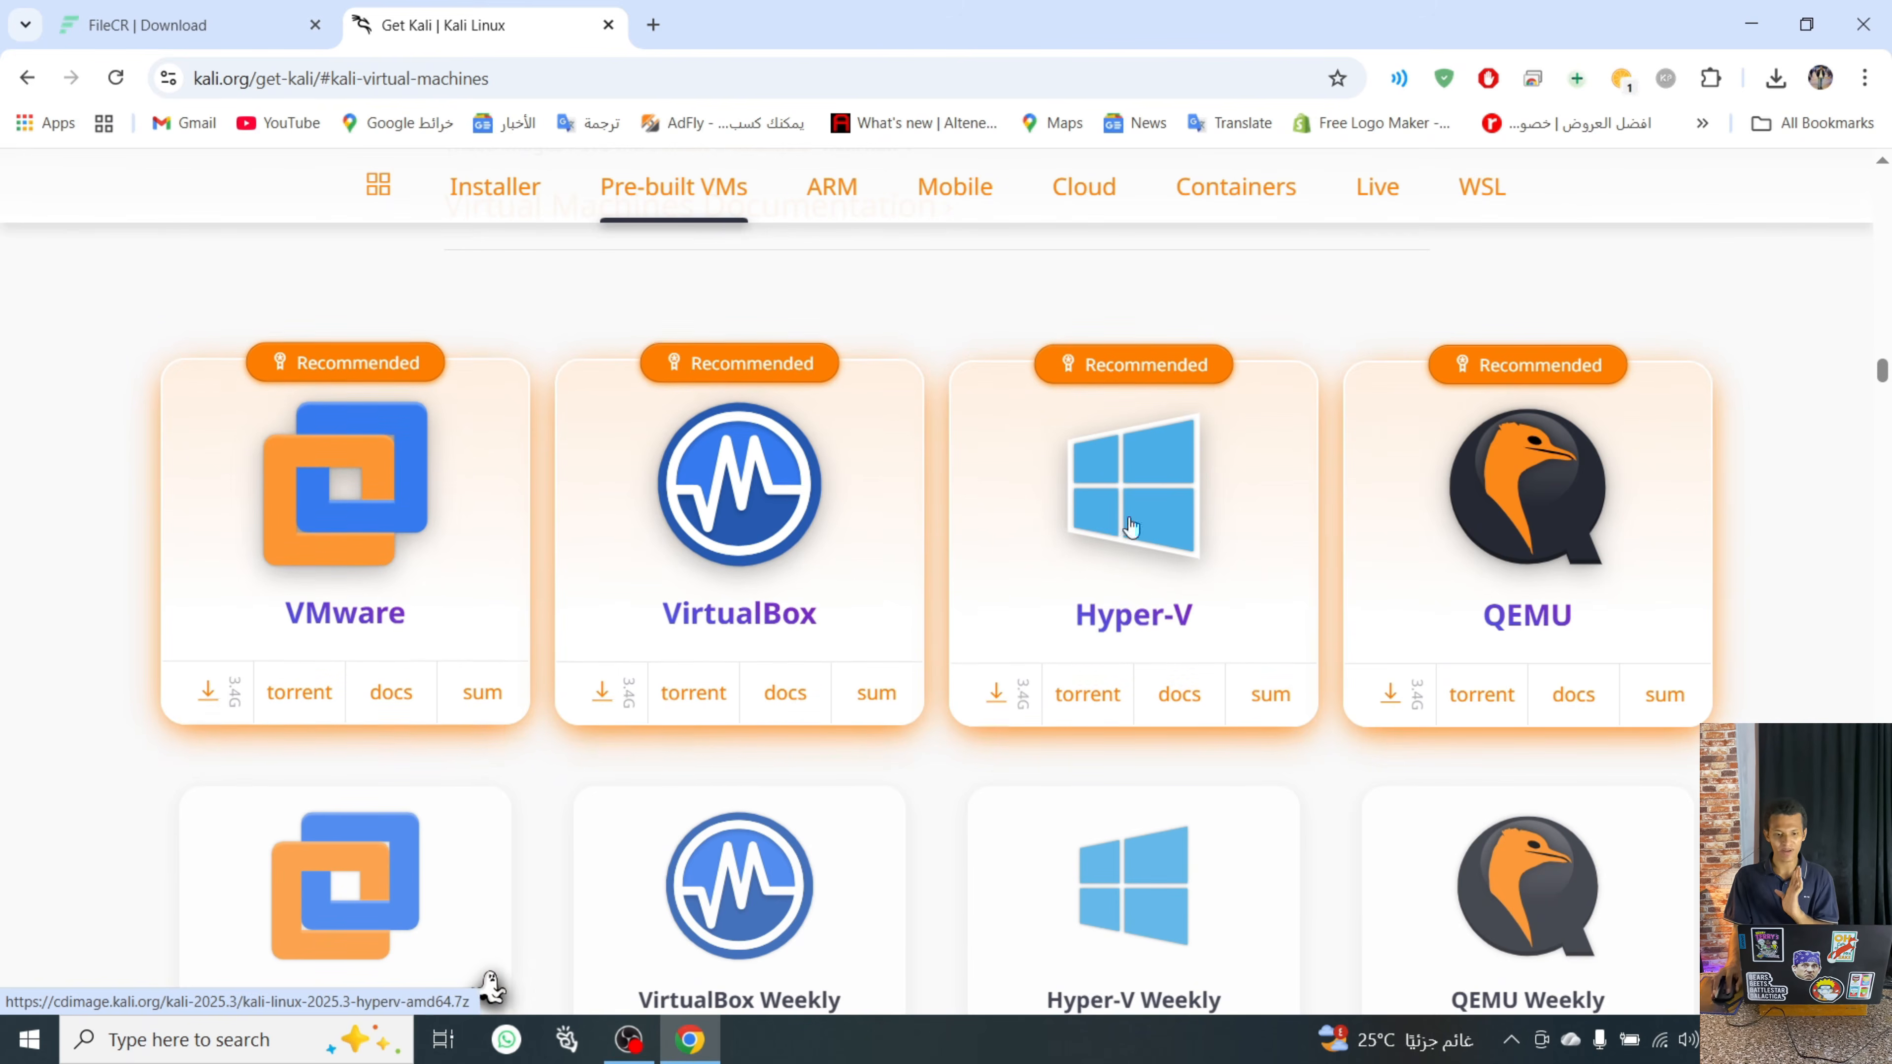
left_click(231, 700)
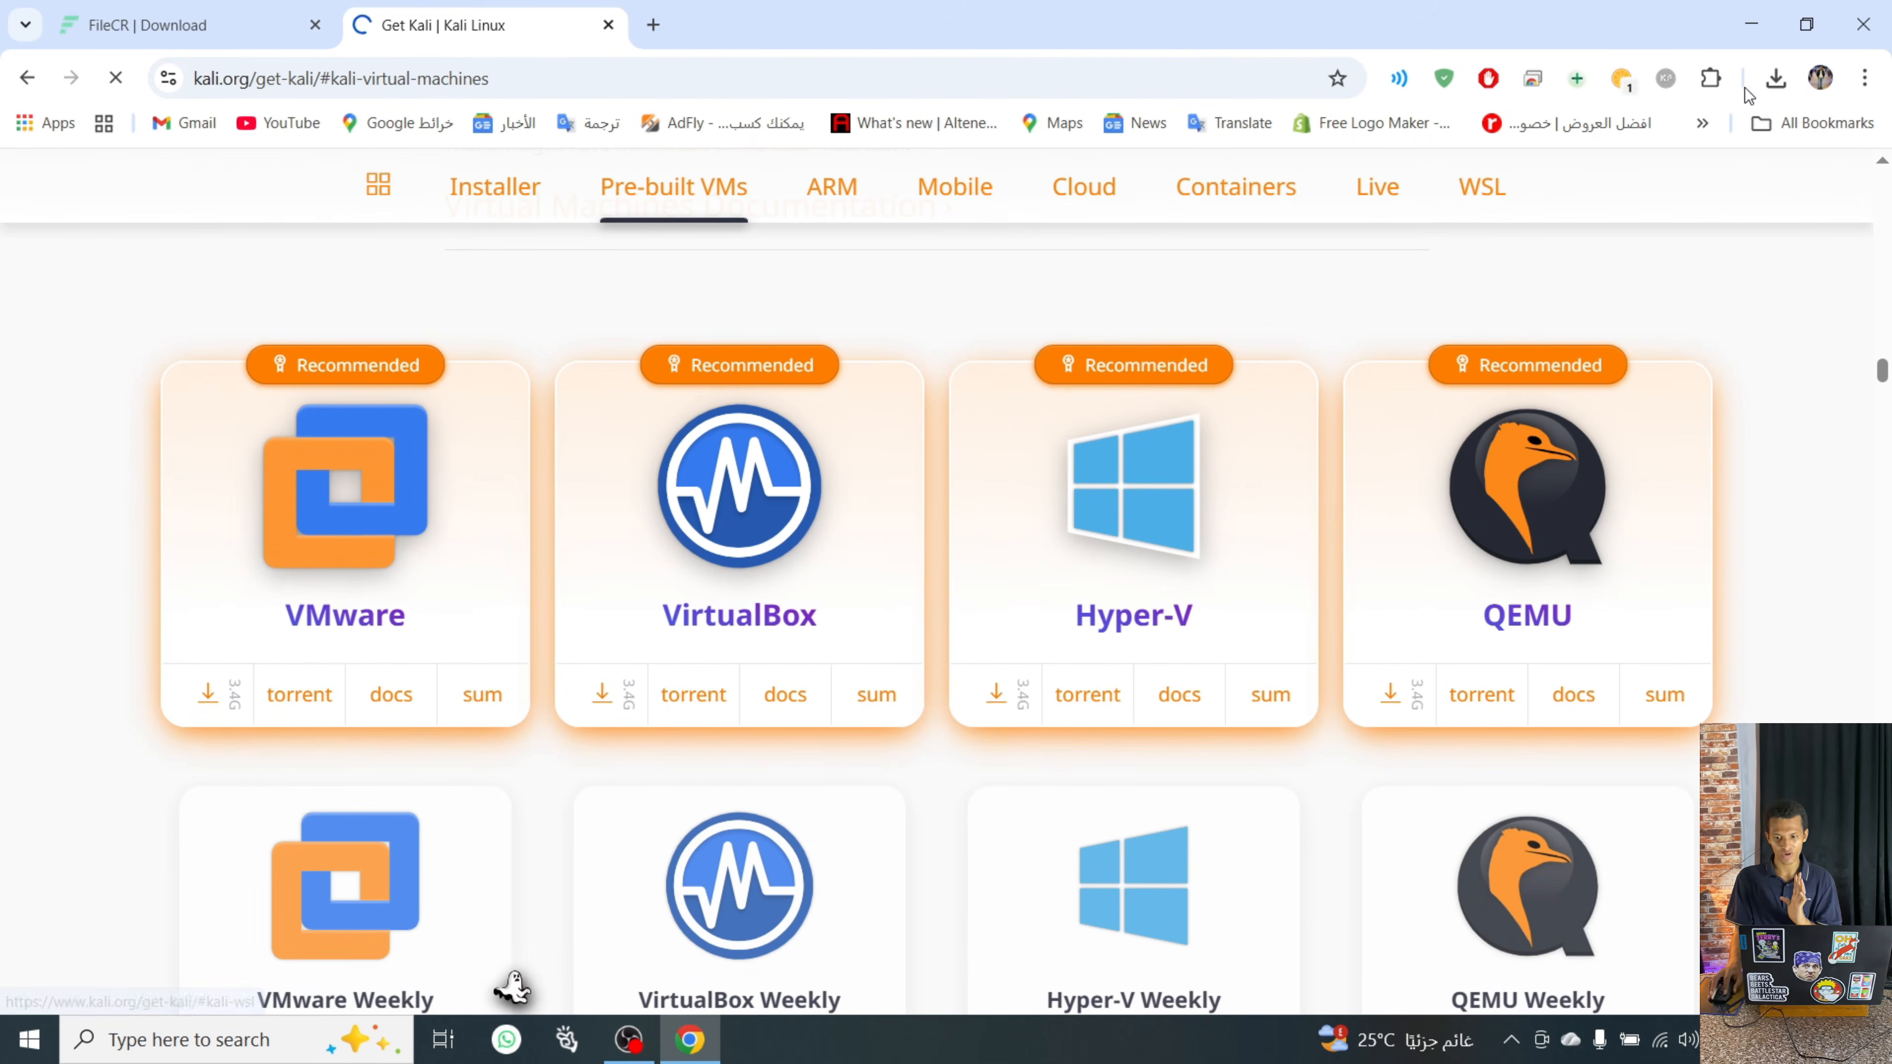
left_click(1775, 77)
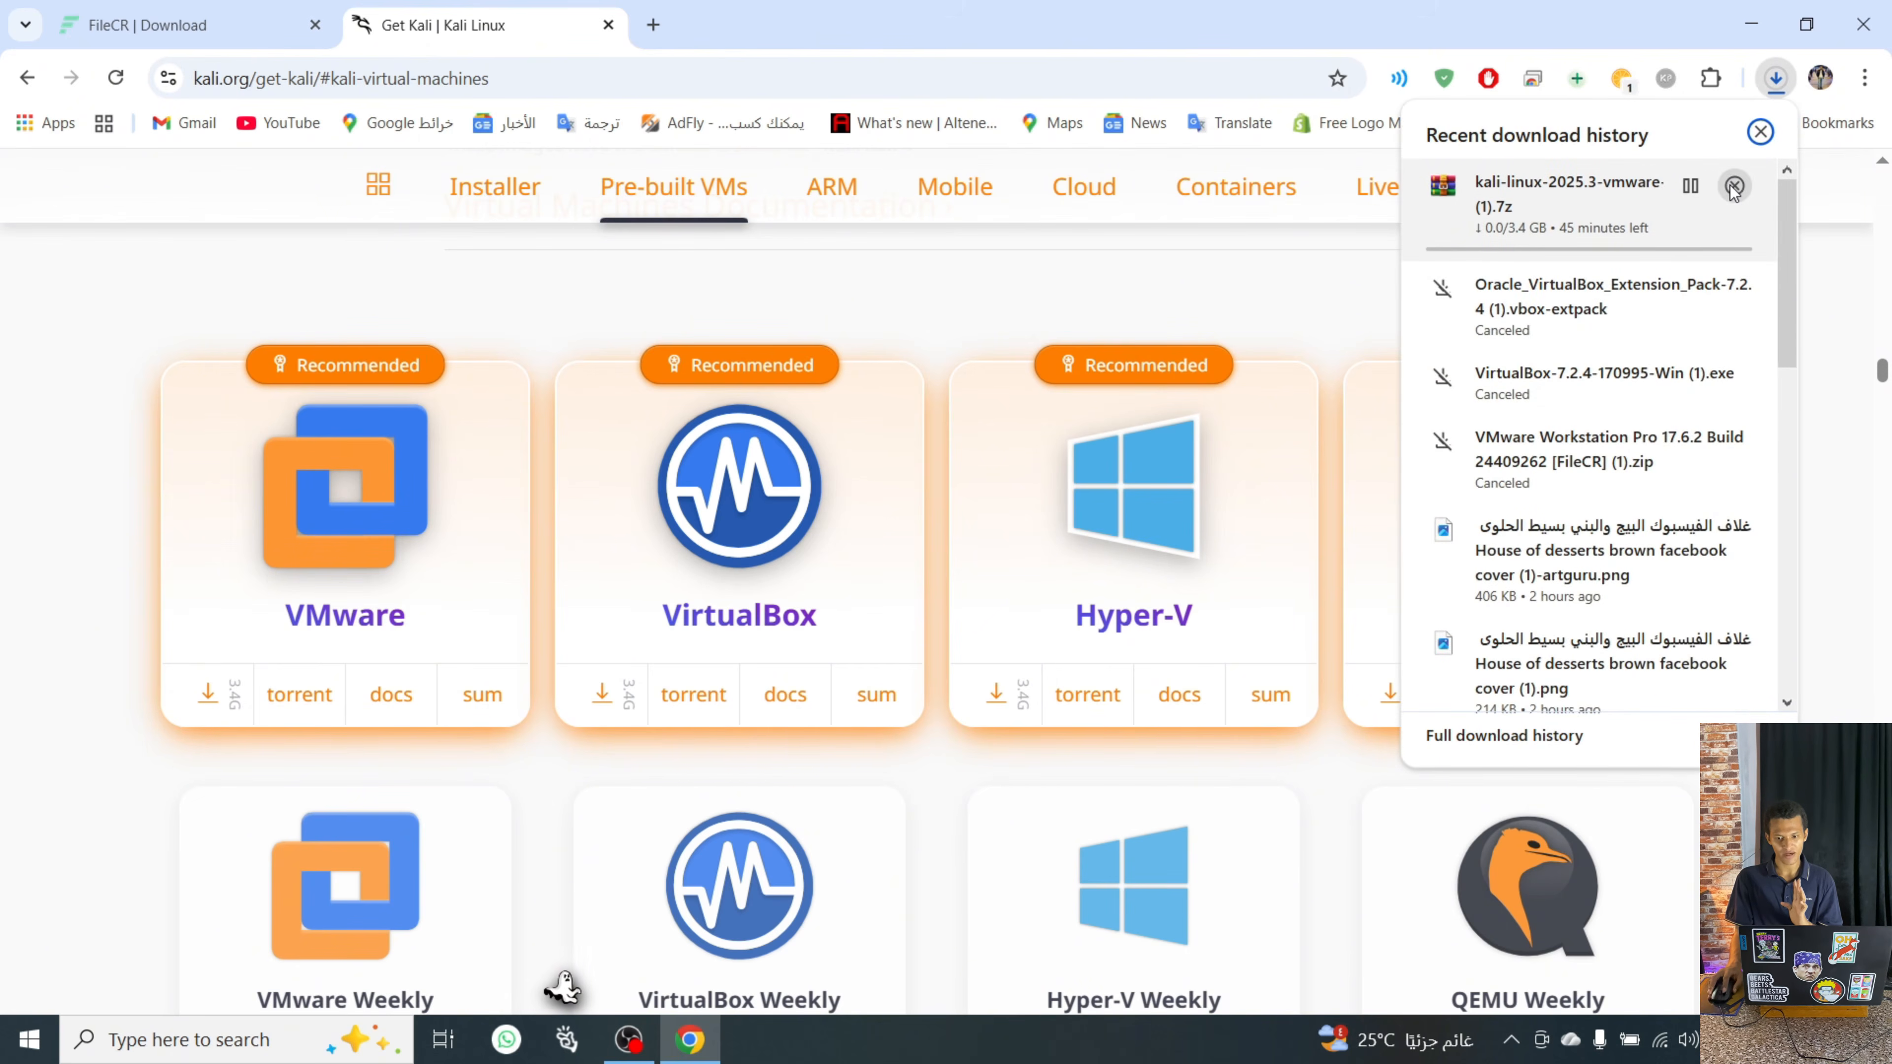
left_click(1735, 186)
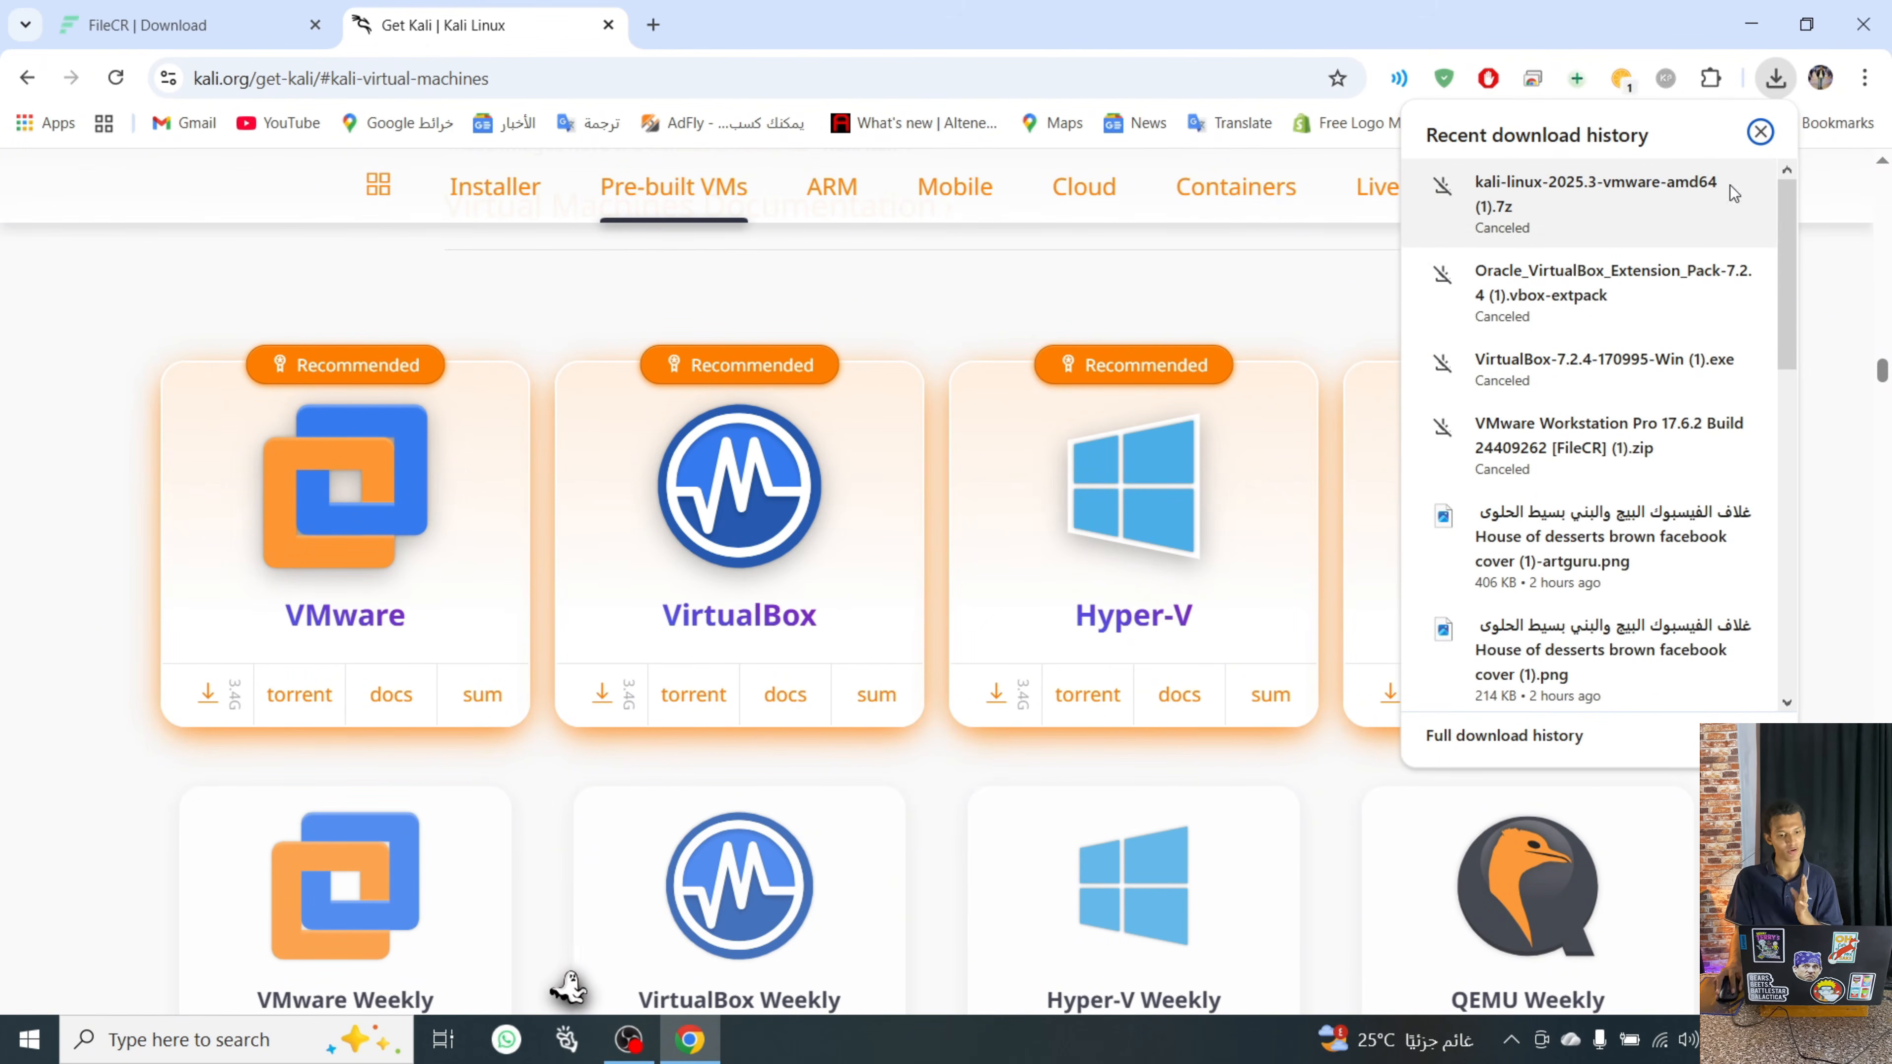
Start and cancel the prebuilt VirtualBox image, then return to the platform choices.
left_click(603, 695)
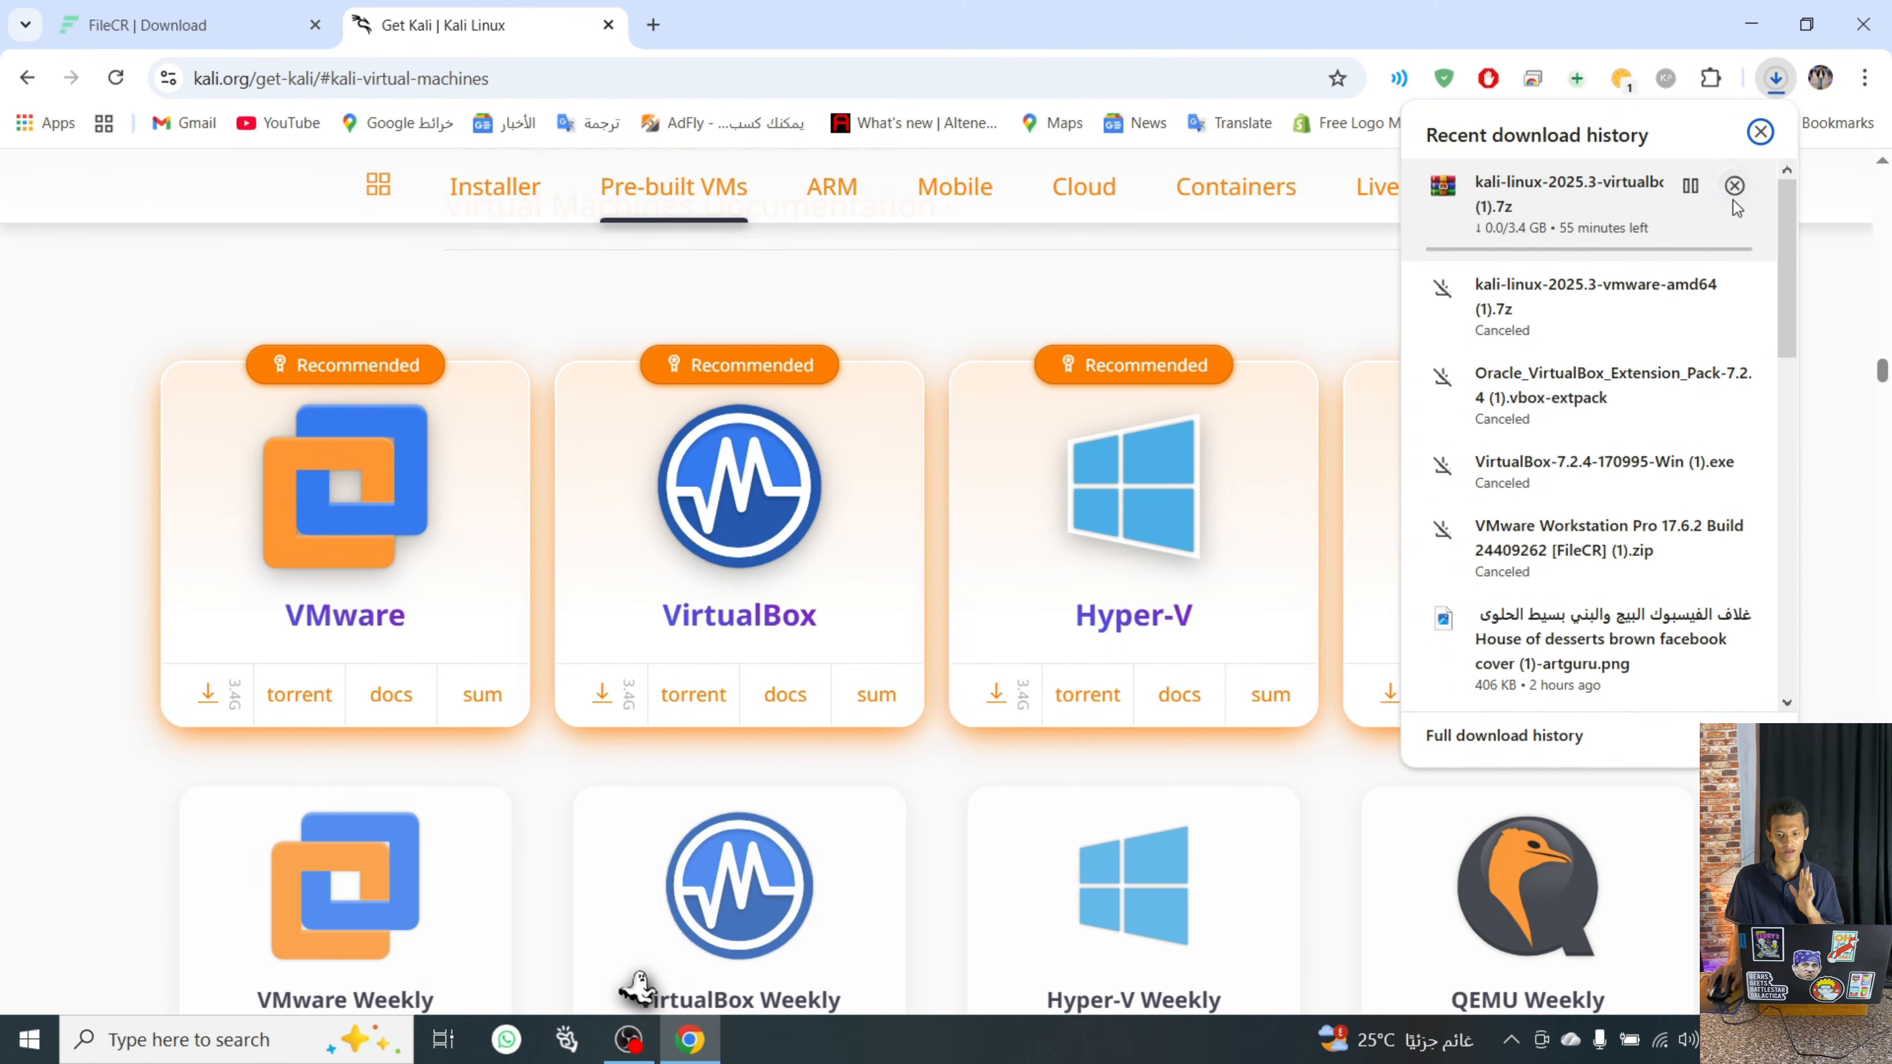
left_click(1734, 186)
left_click(1838, 339)
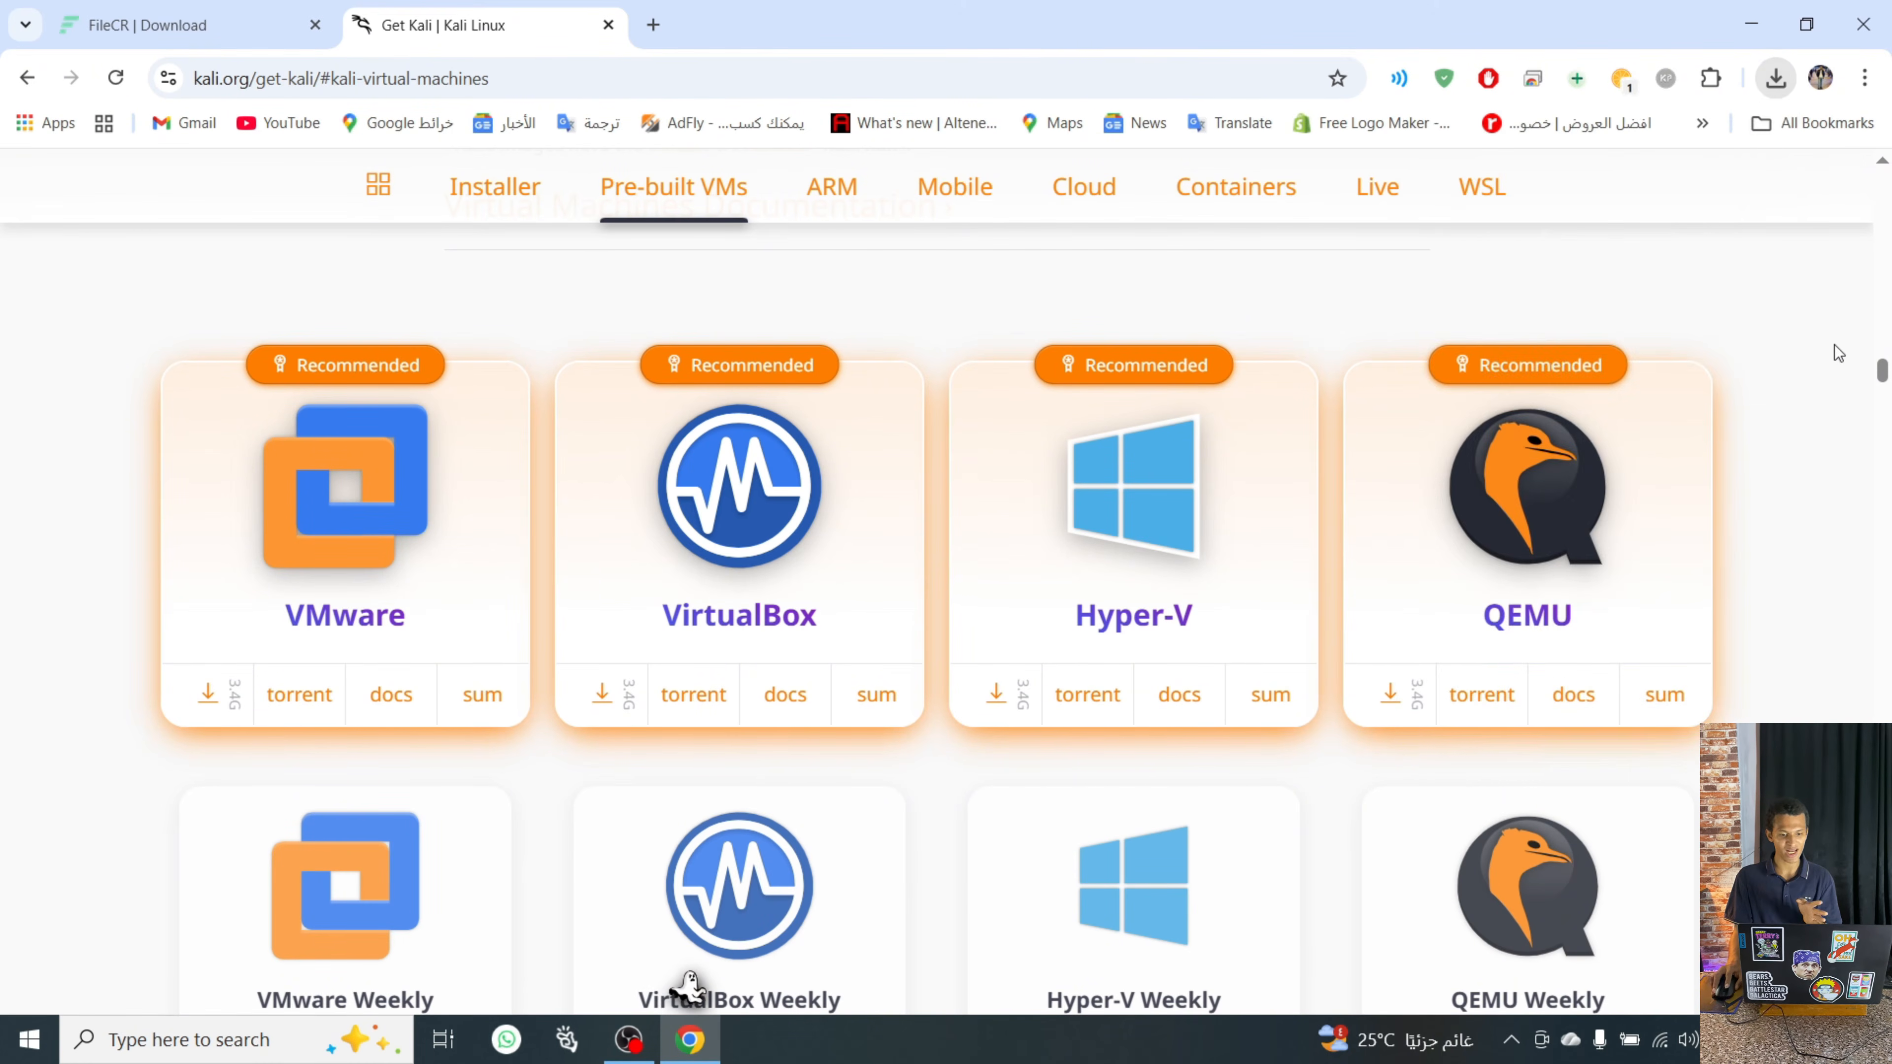
left_click(24, 79)
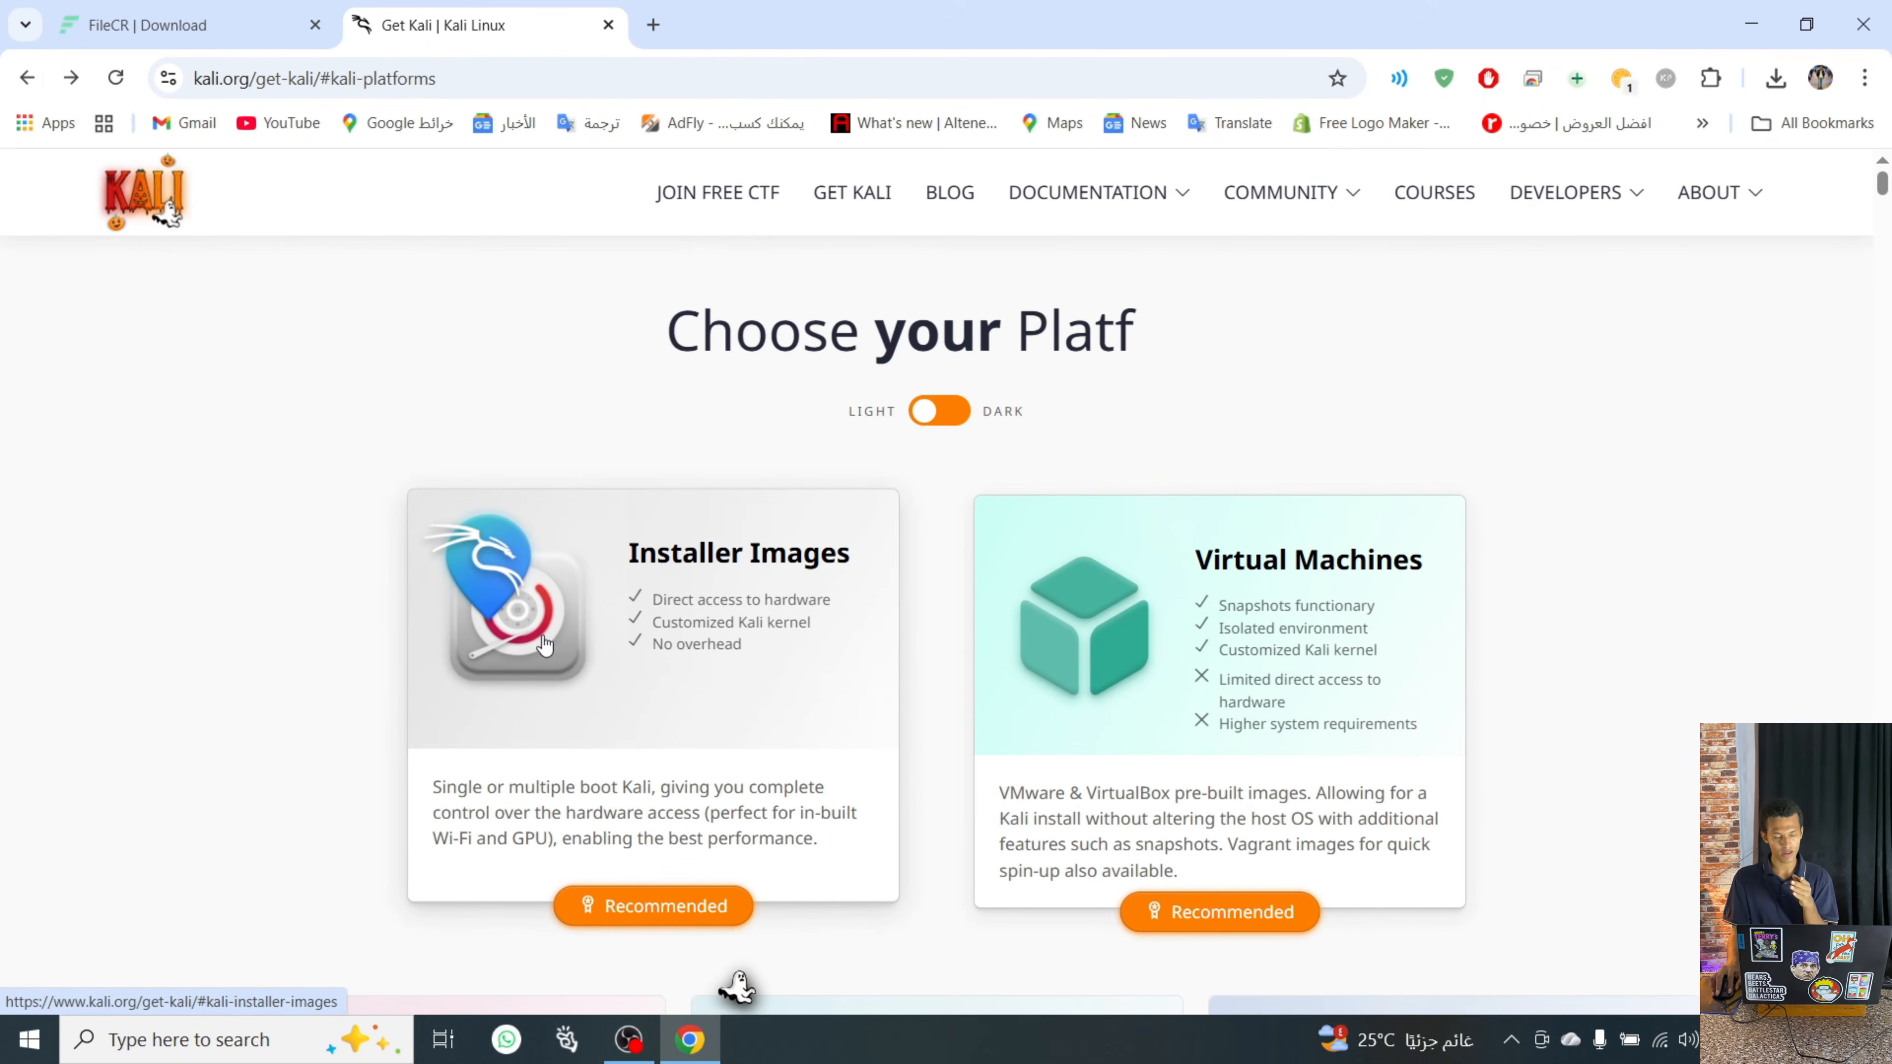
Start the Kali installer ISO download, cancel it, and minimize Chrome to show the desktop.
left_click(595, 623)
scroll(566, 587, "down", 5)
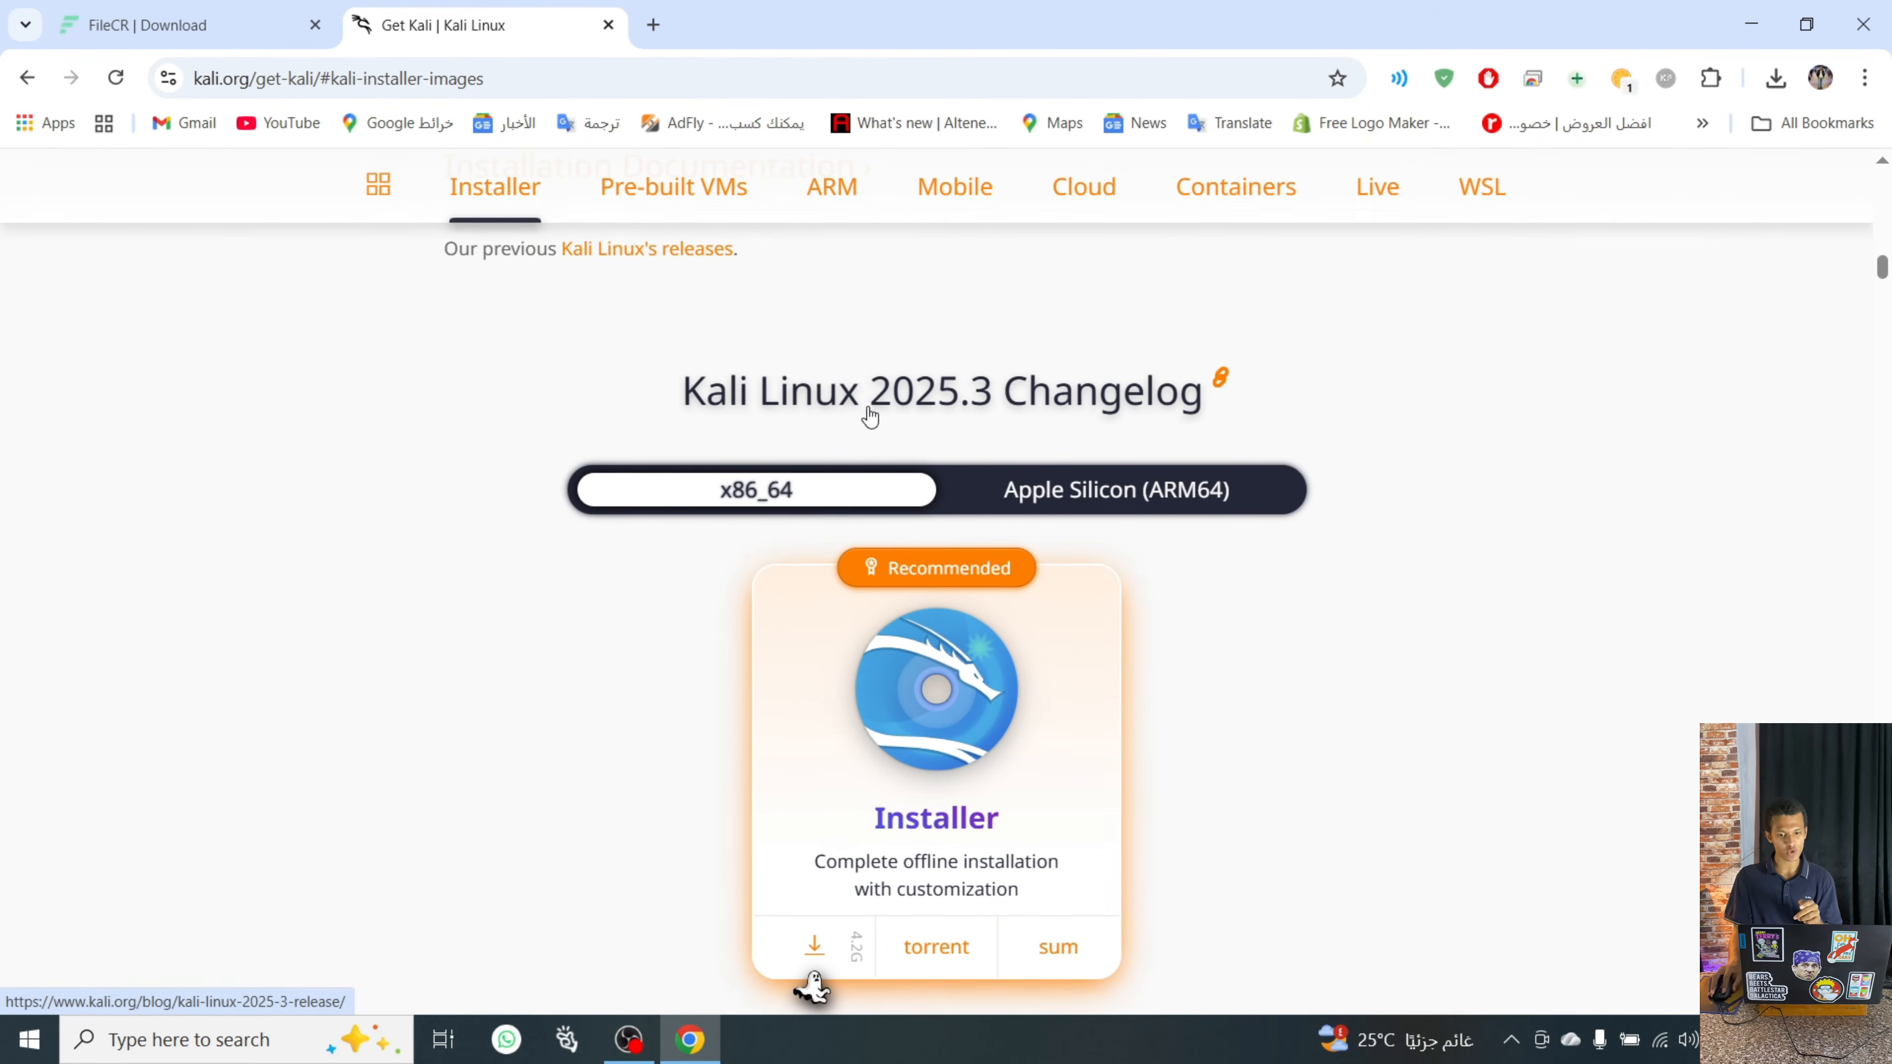
scroll(1013, 380, "down", 4)
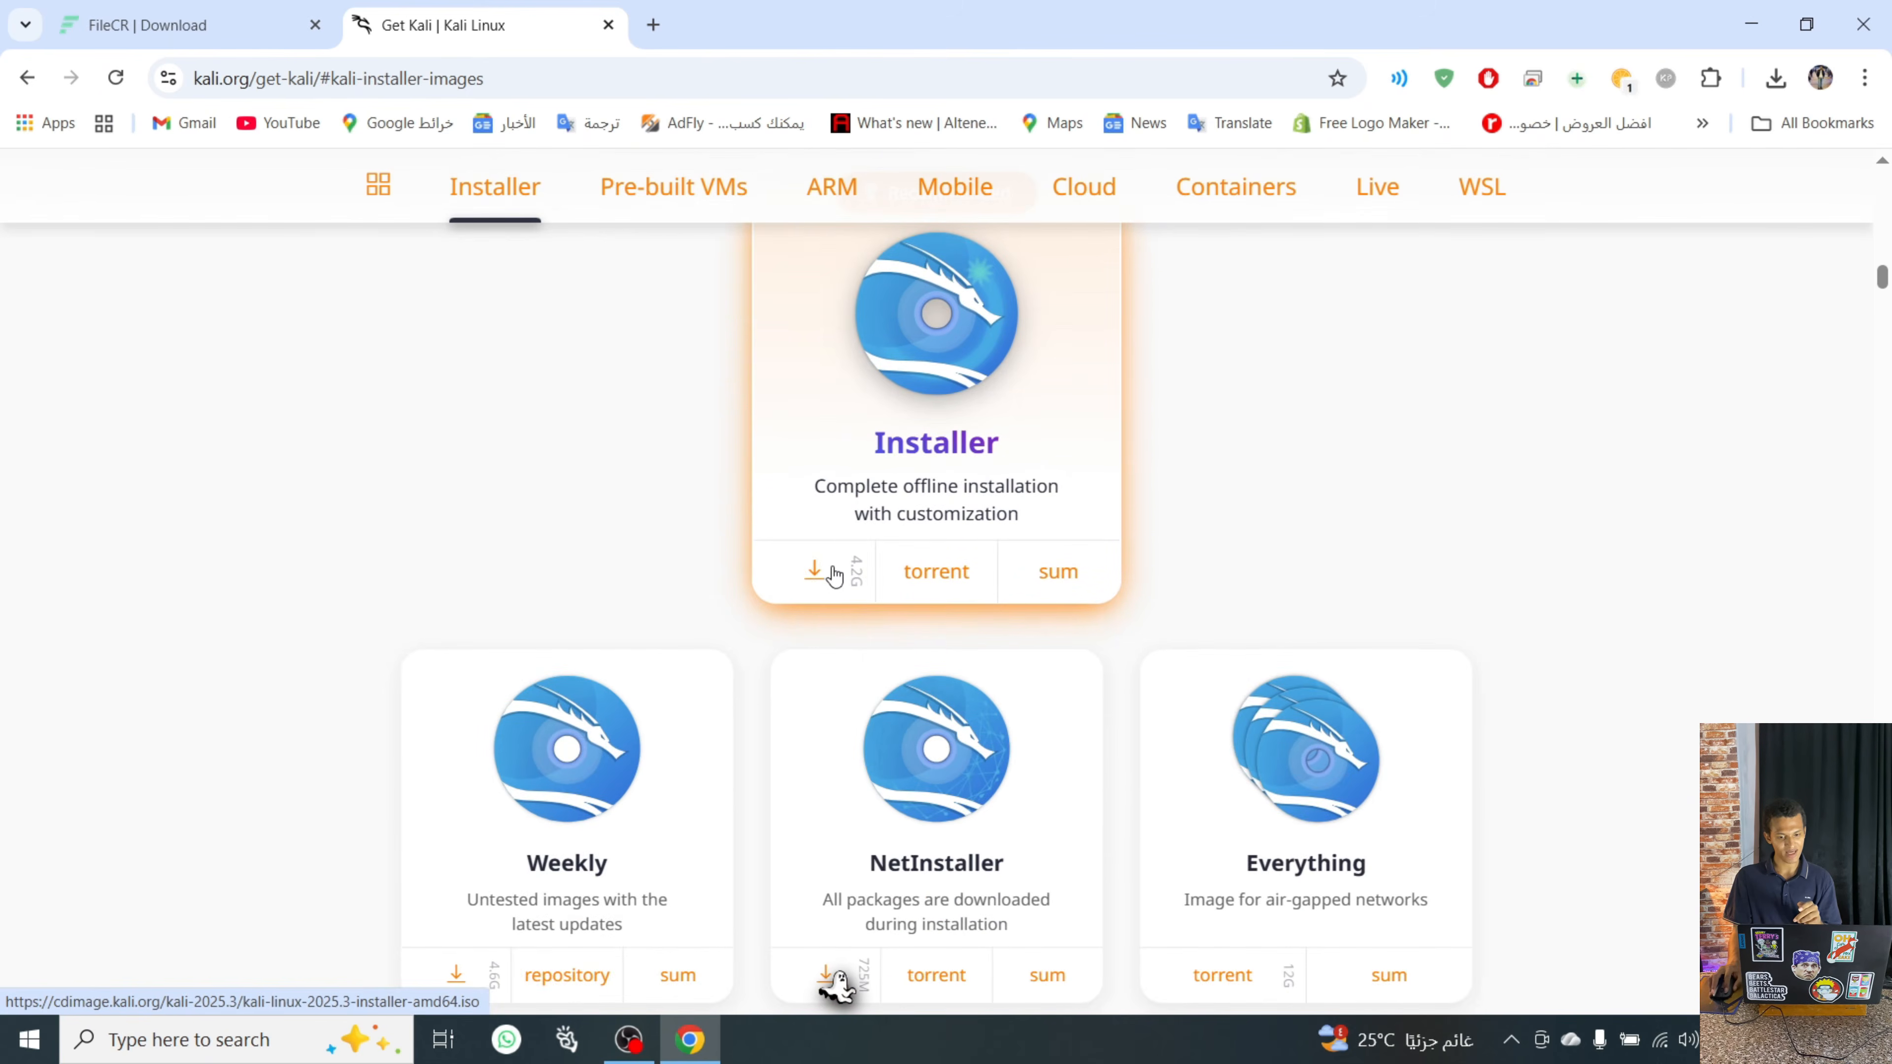
left_click(852, 583)
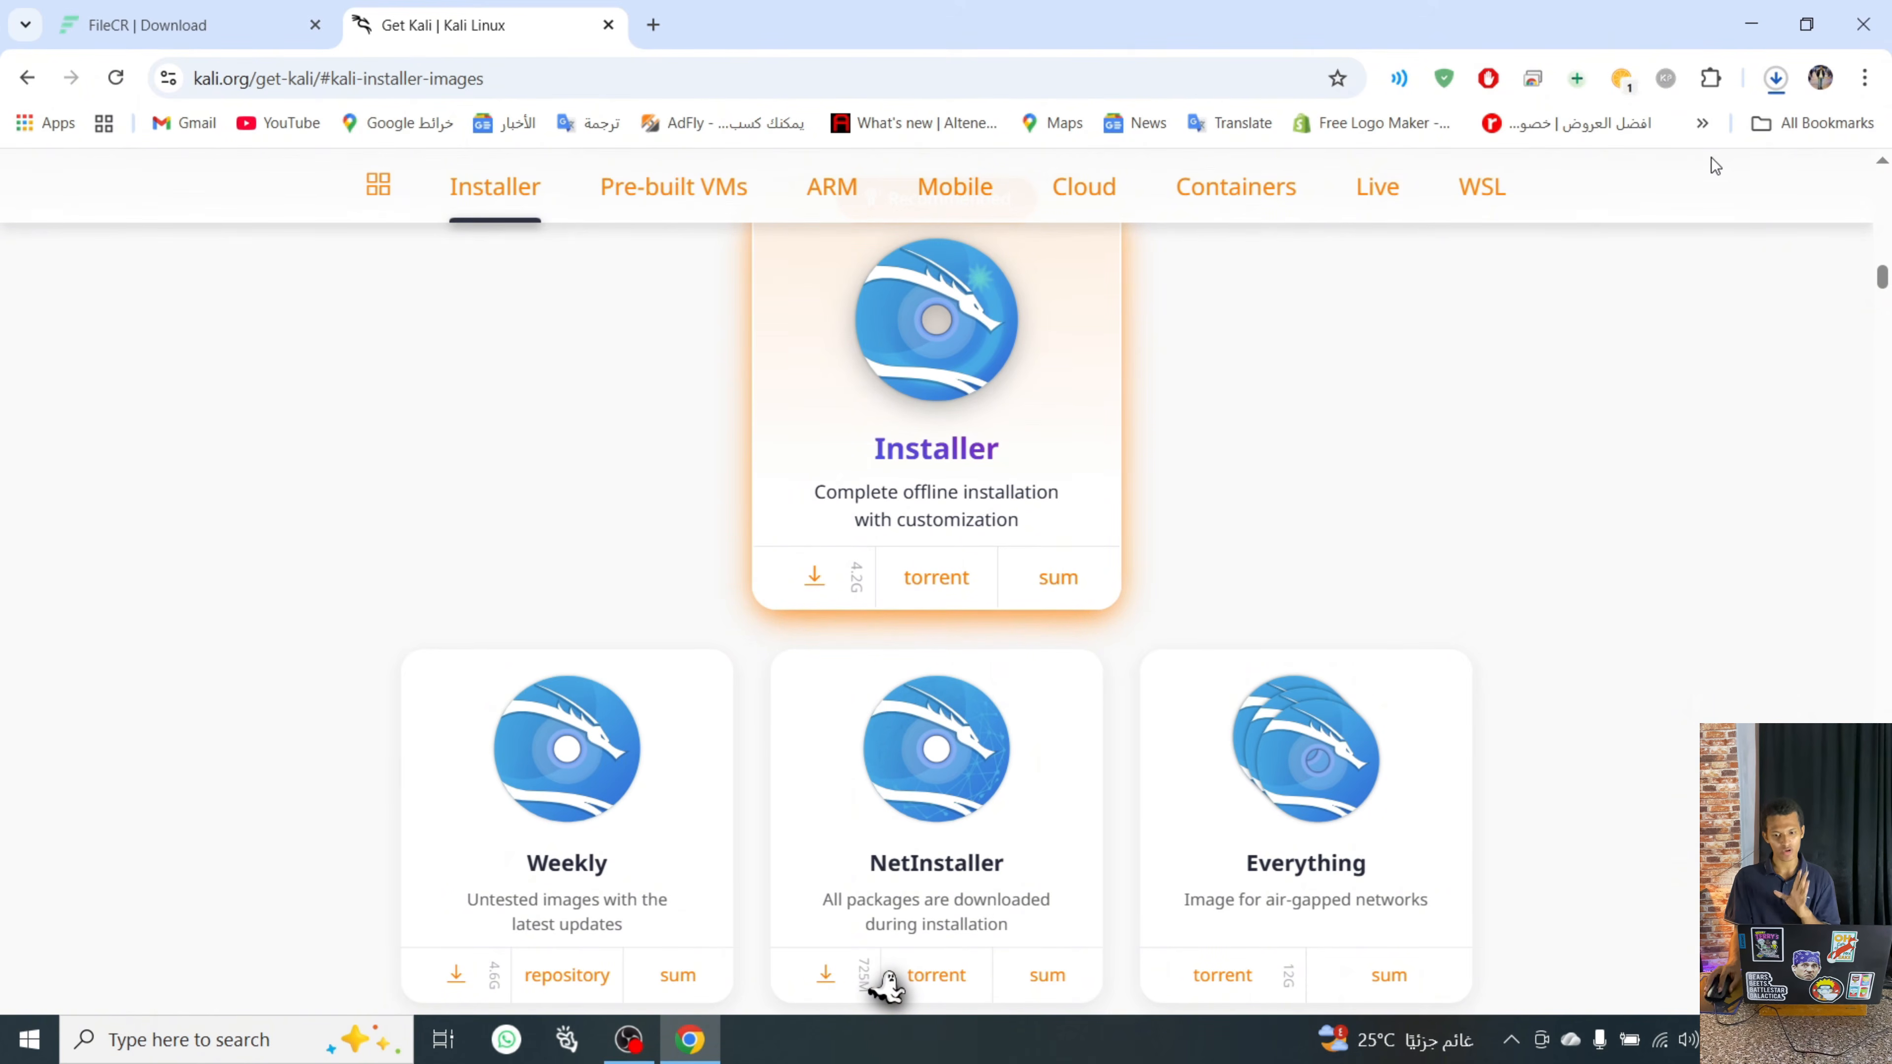
left_click(1774, 83)
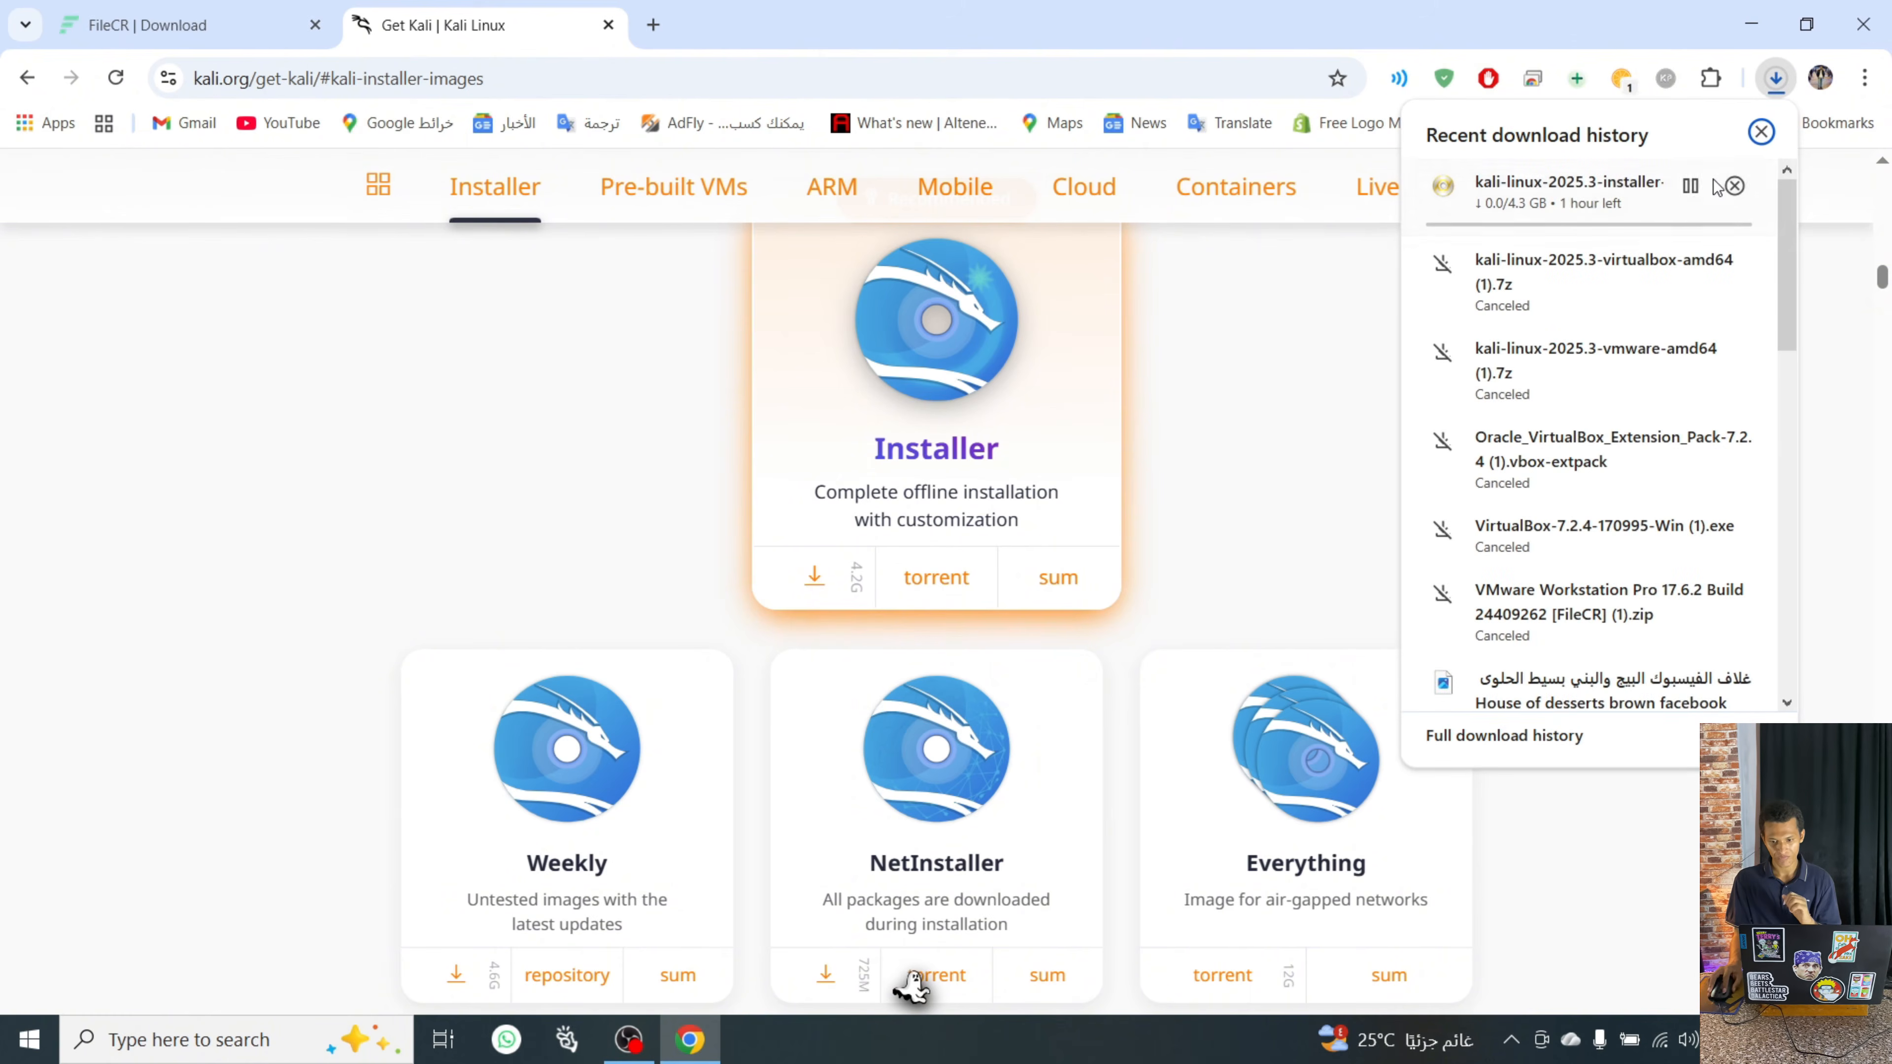
left_click(1735, 185)
left_click(1854, 320)
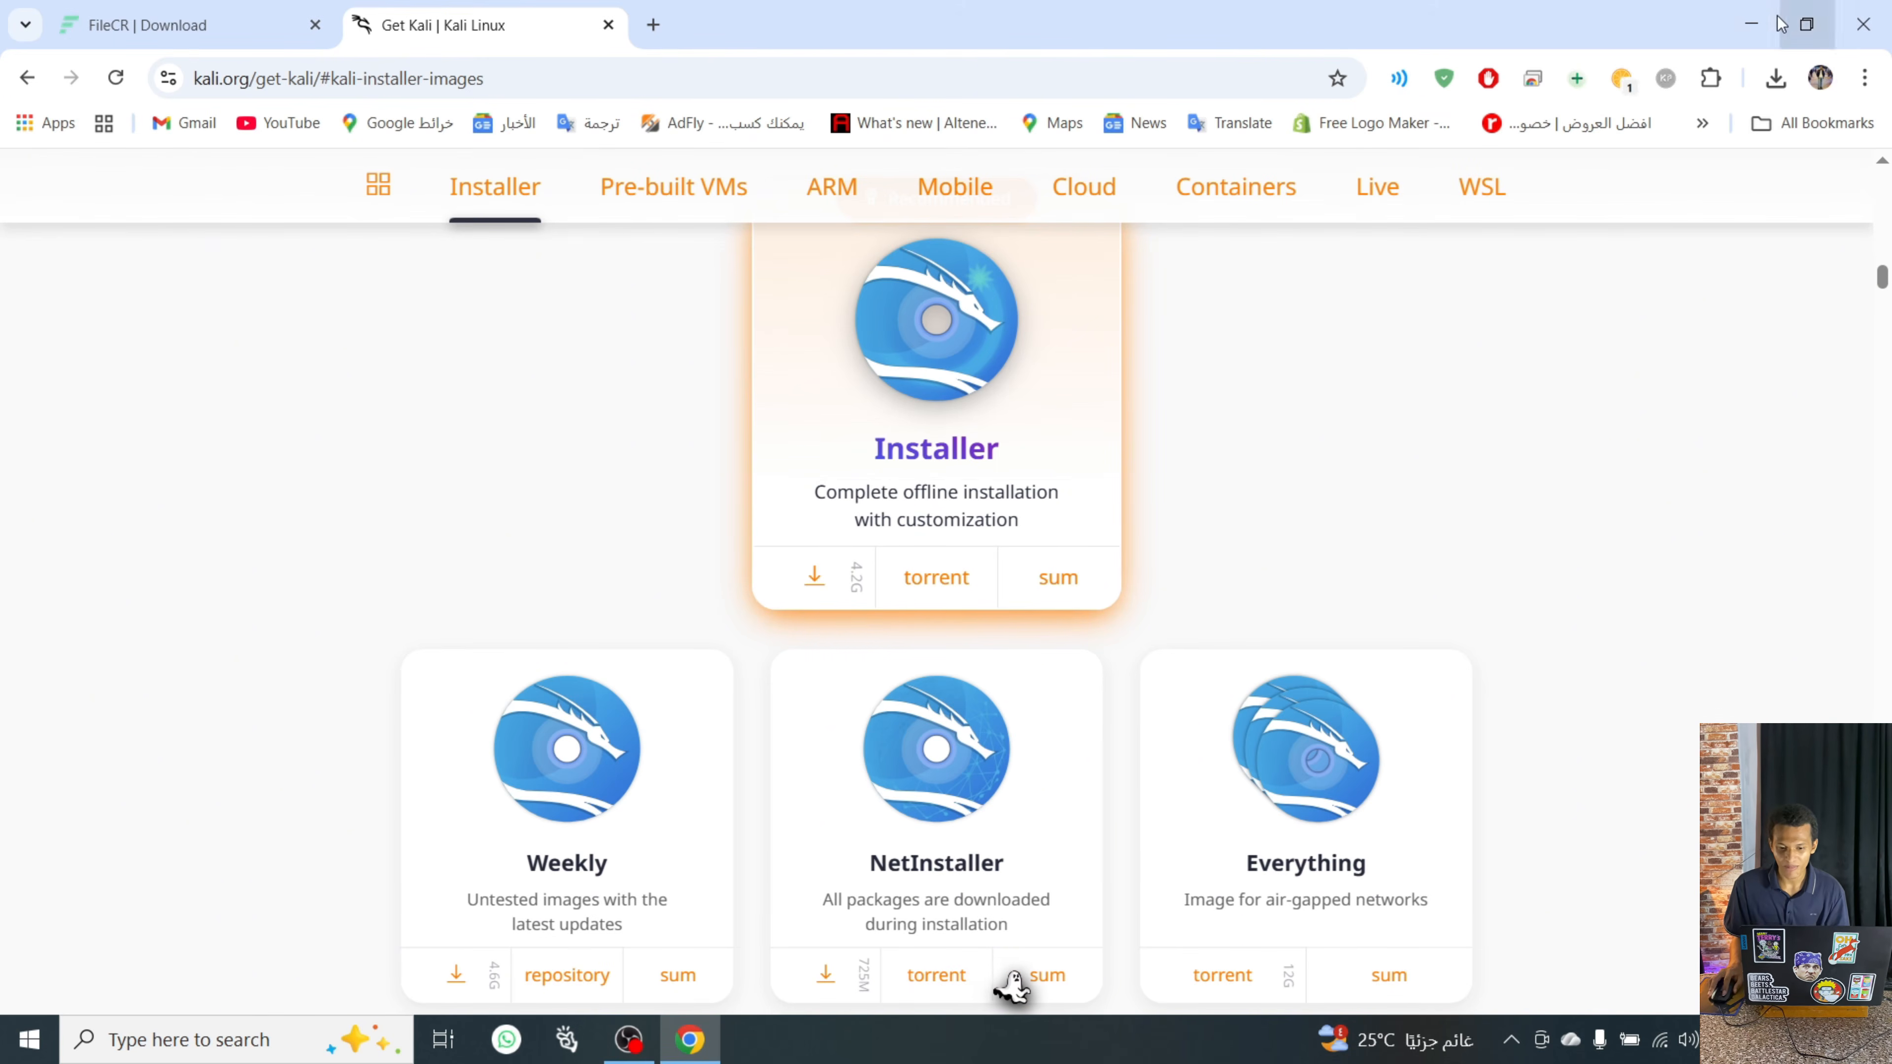
left_click(1751, 24)
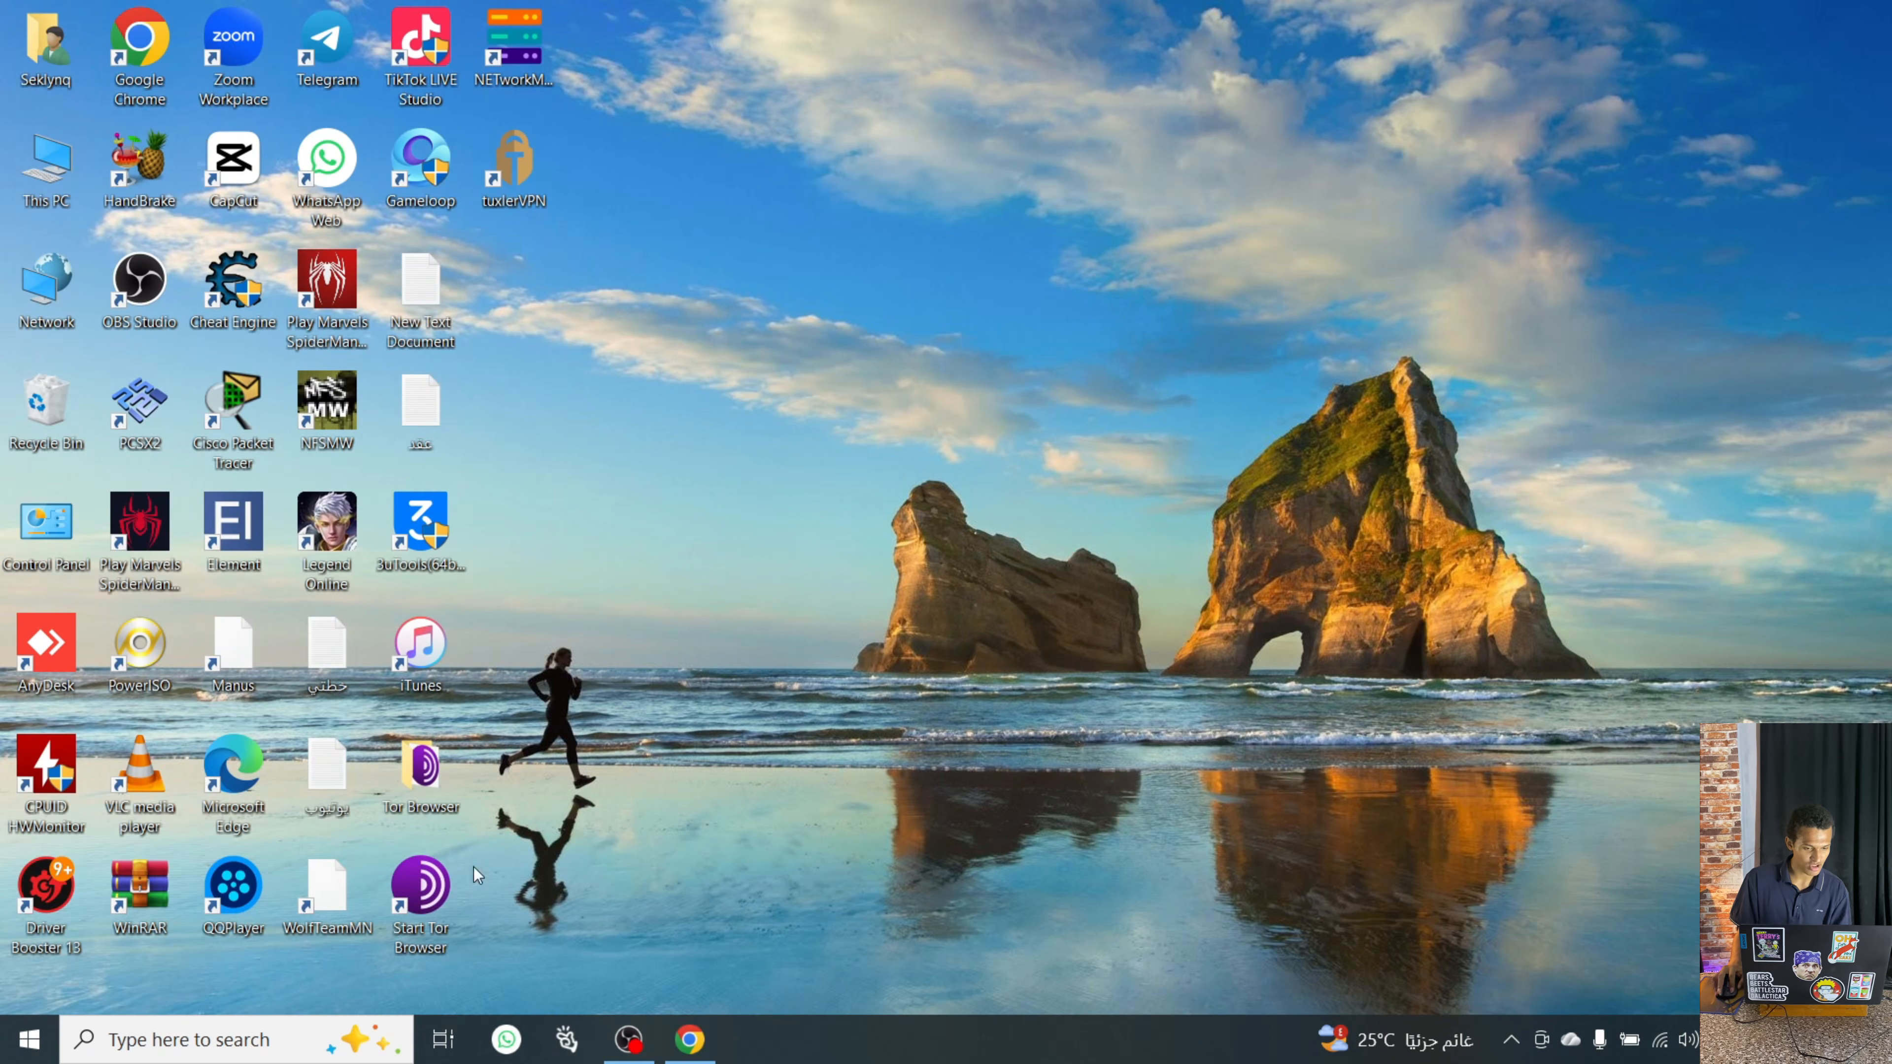
Open File Explorer at This PC, listing drives C: through H:.
double_click(68, 160)
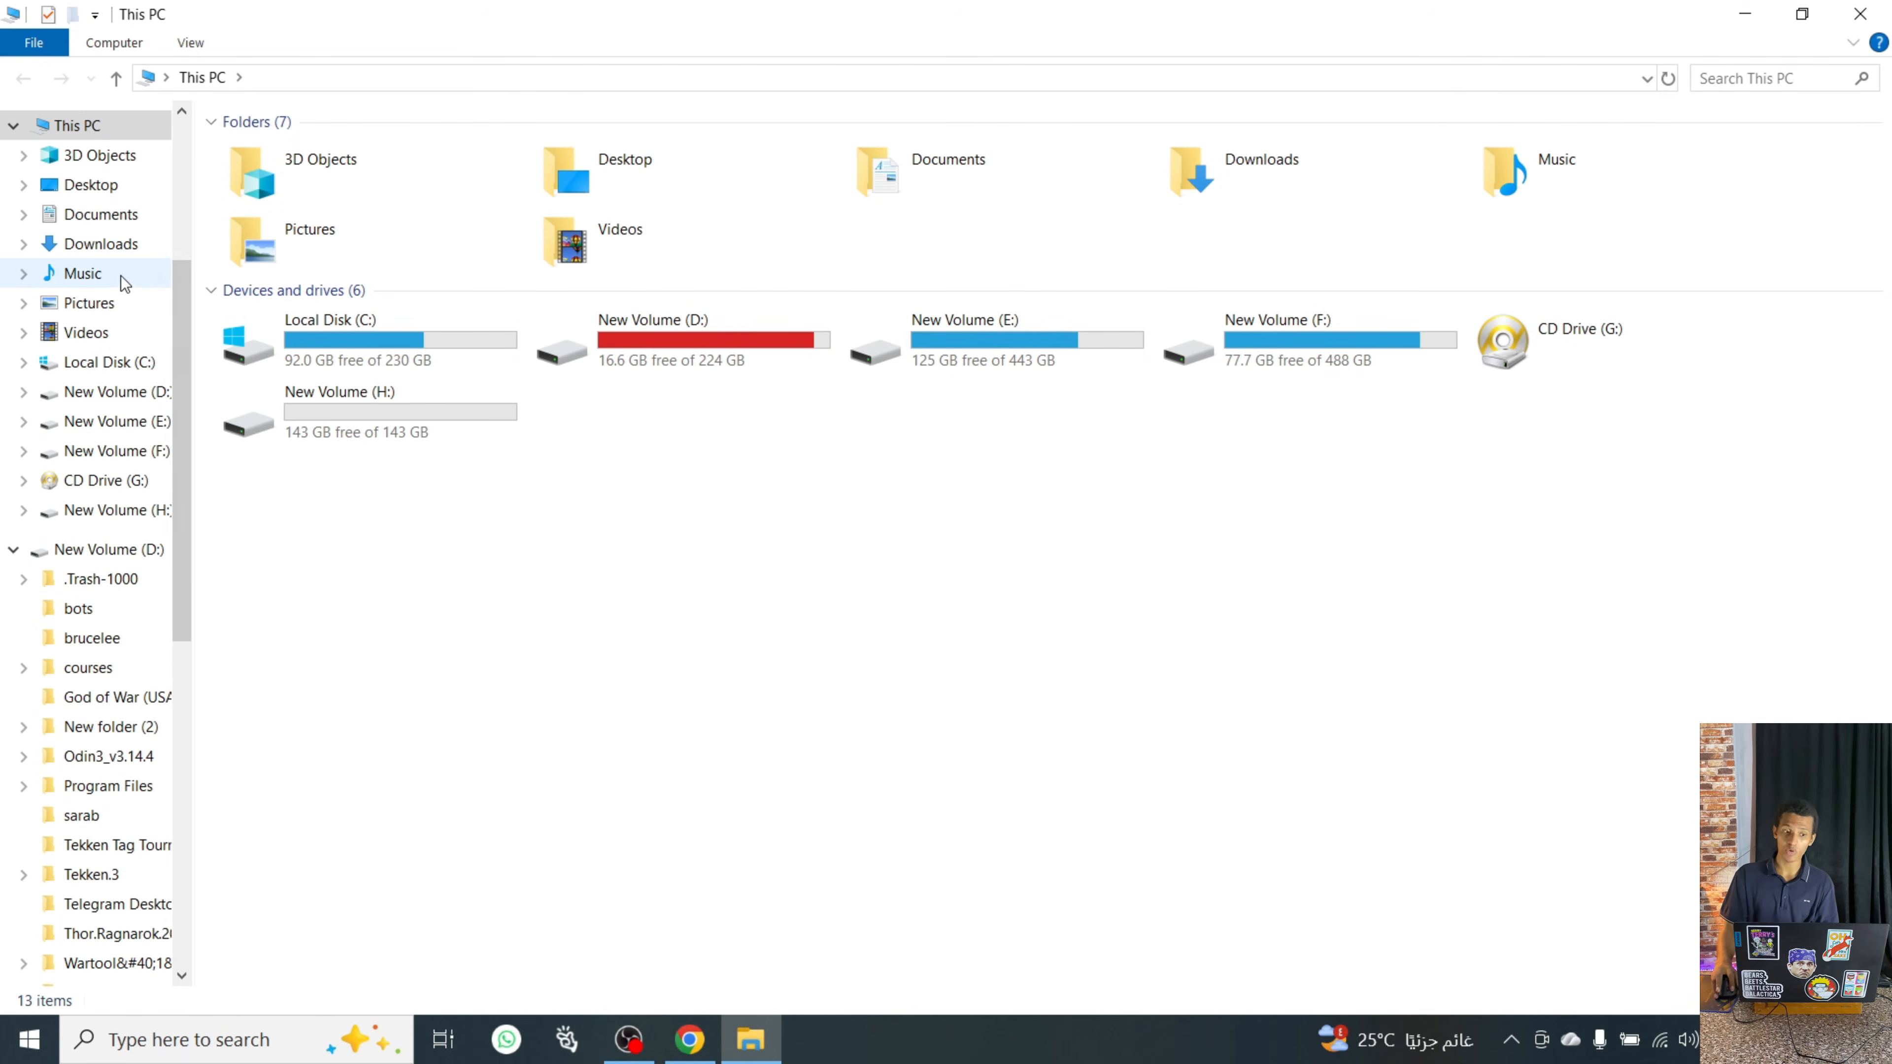
Launch VirtualBox-7.2.4-170995-Win from the Downloads folder.
left_click(105, 246)
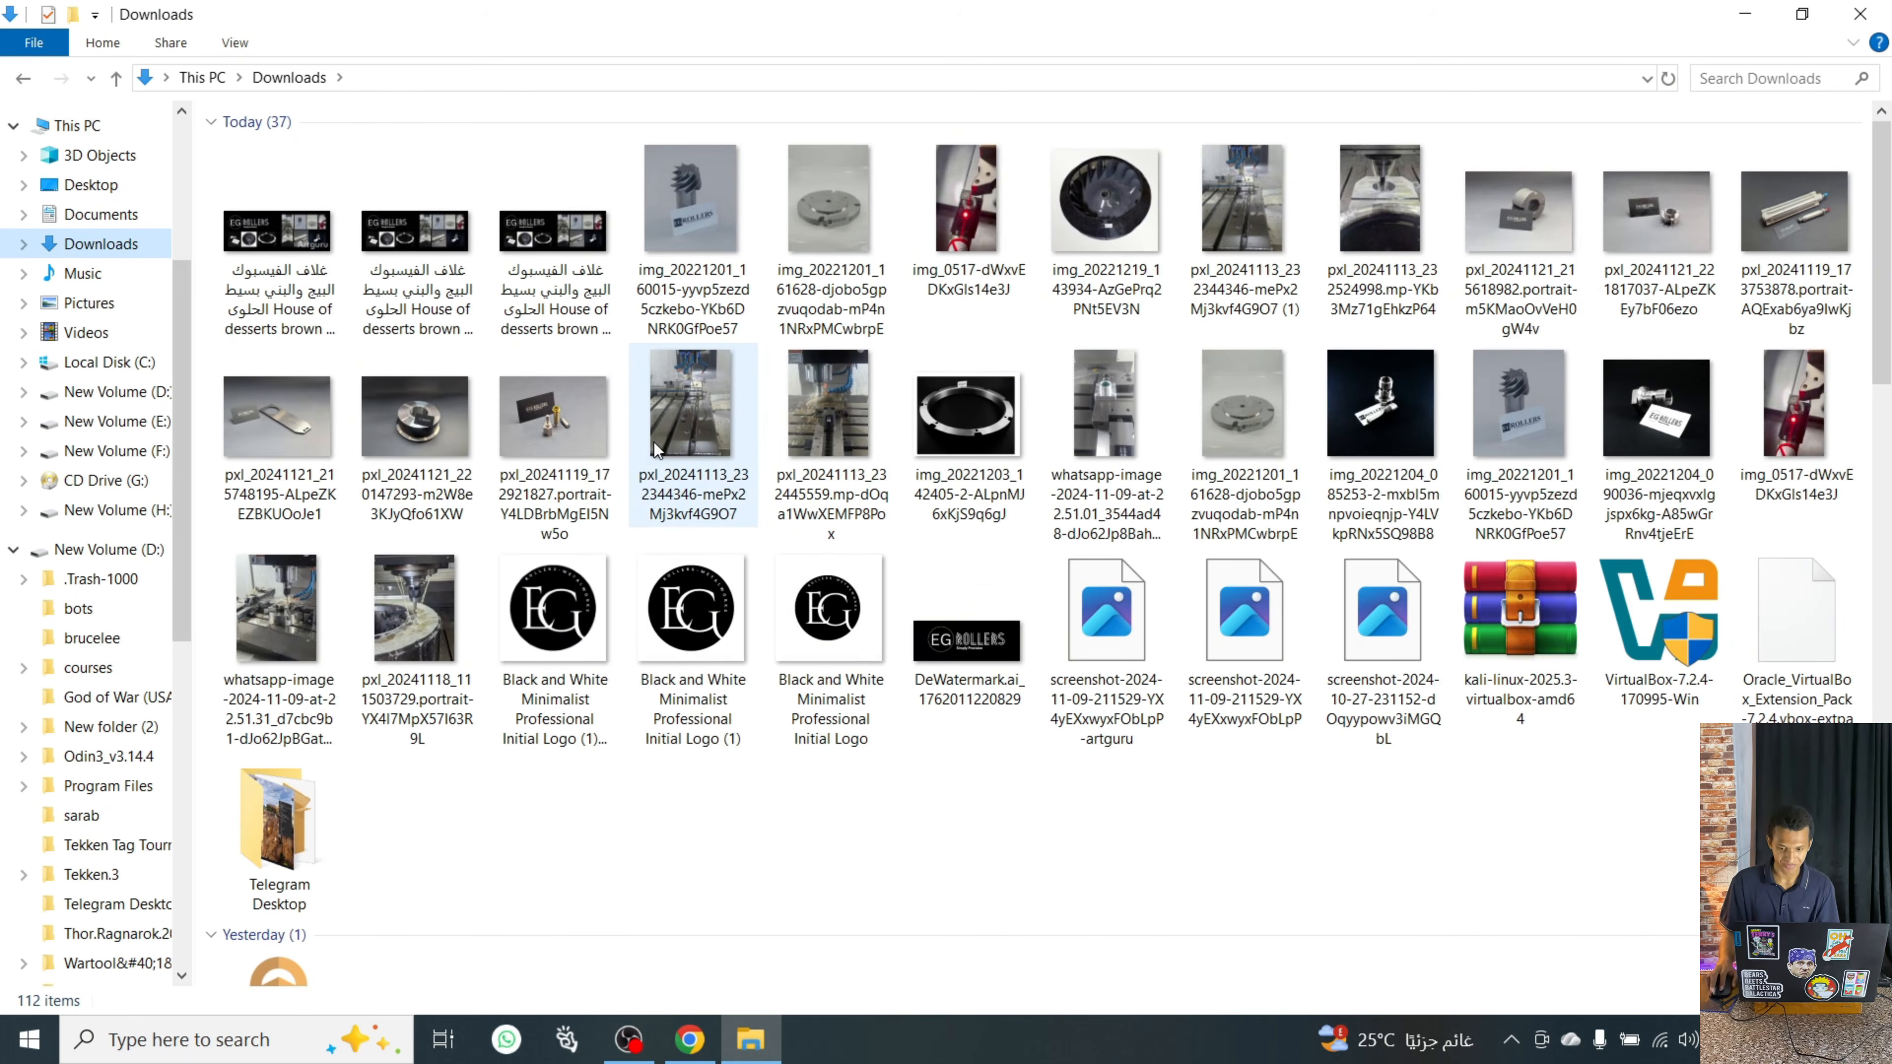
scroll(723, 436, "down", 4)
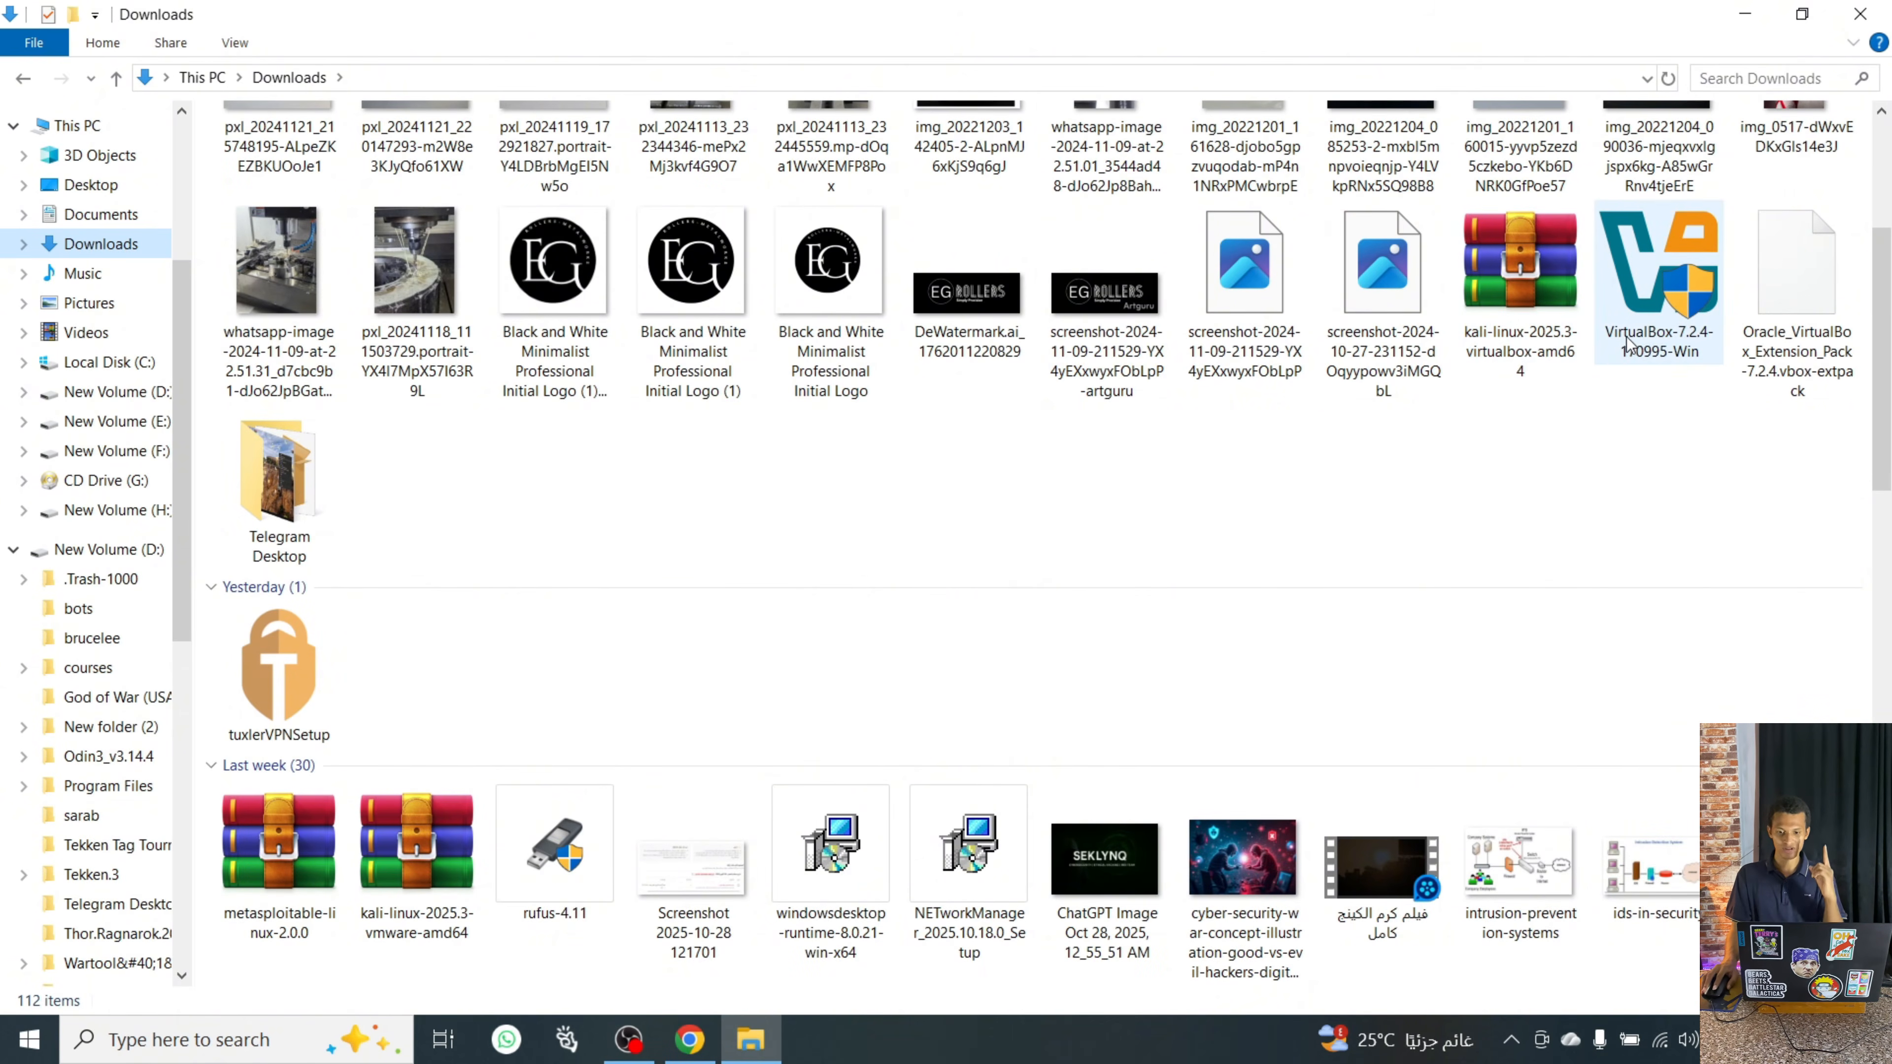
double_click(1639, 308)
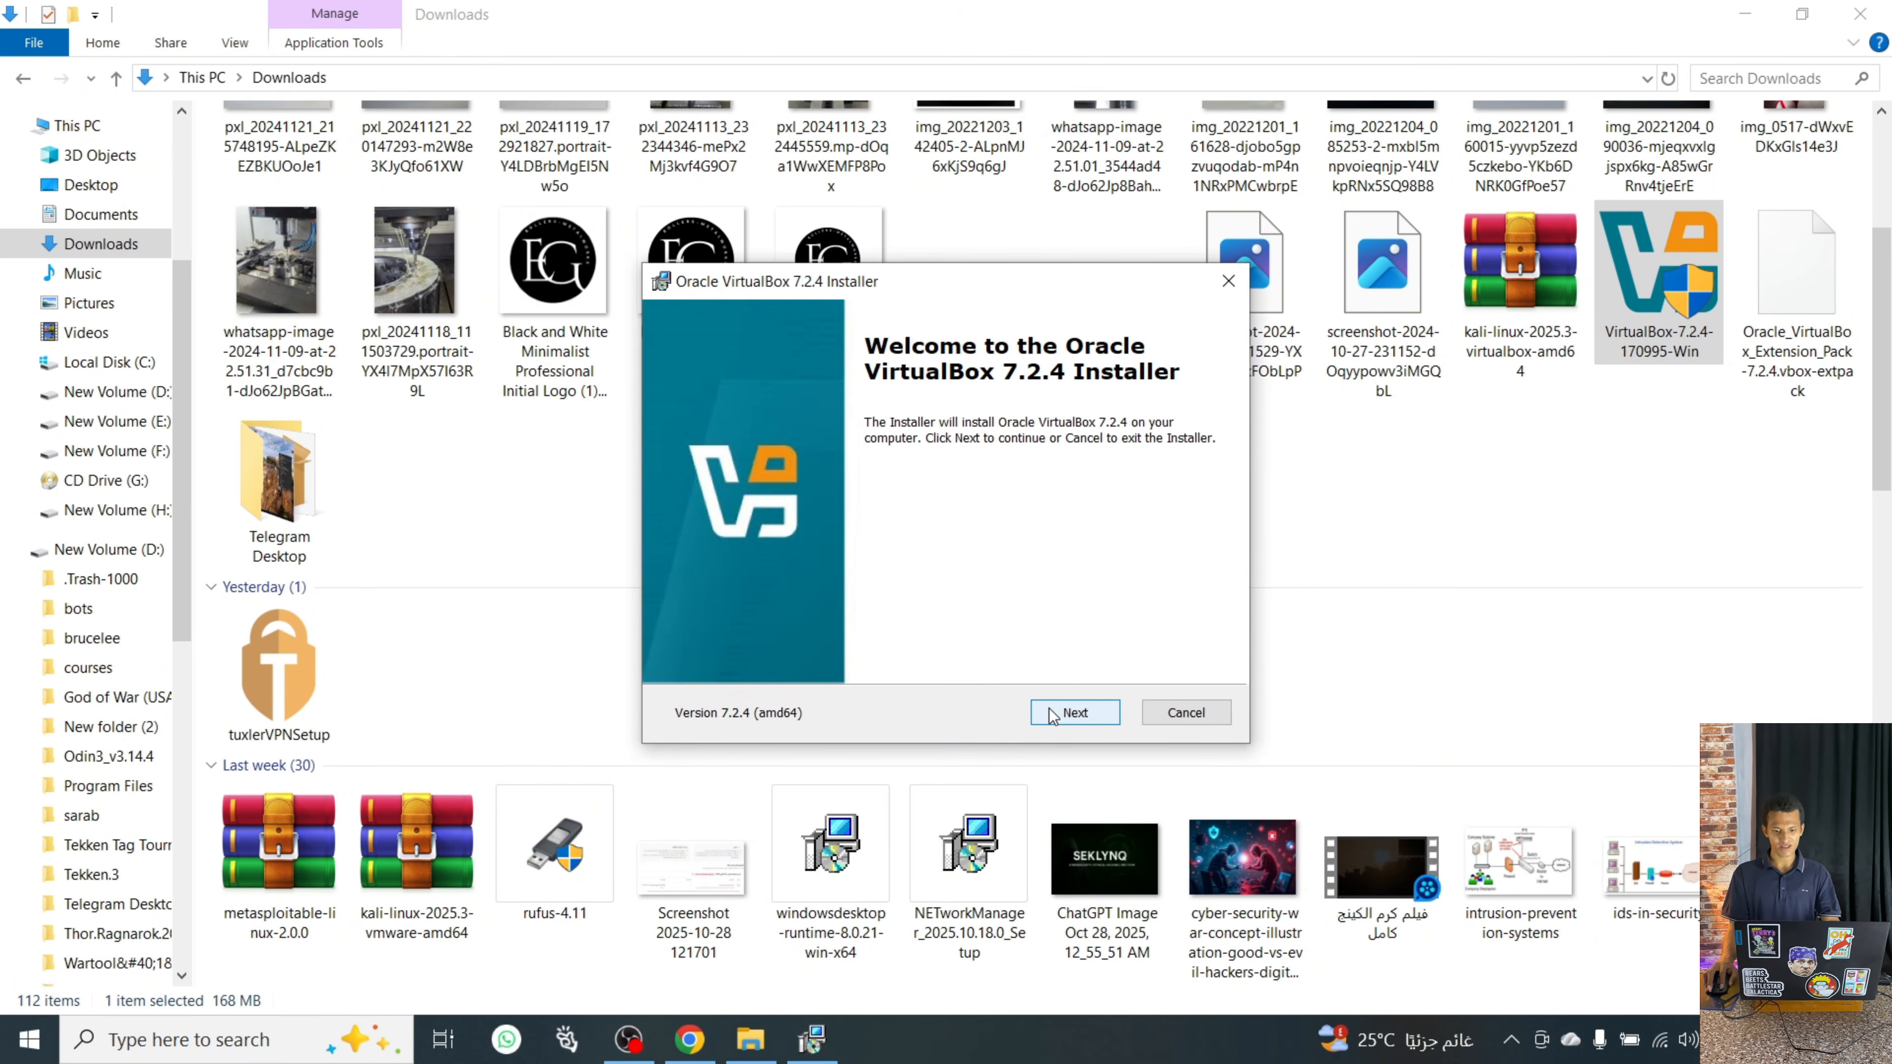
Install VirtualBox 7.2.4 with default features, accepting the licence, network and dependency warnings.
left_click(1061, 726)
left_click(737, 625)
left_click(1058, 714)
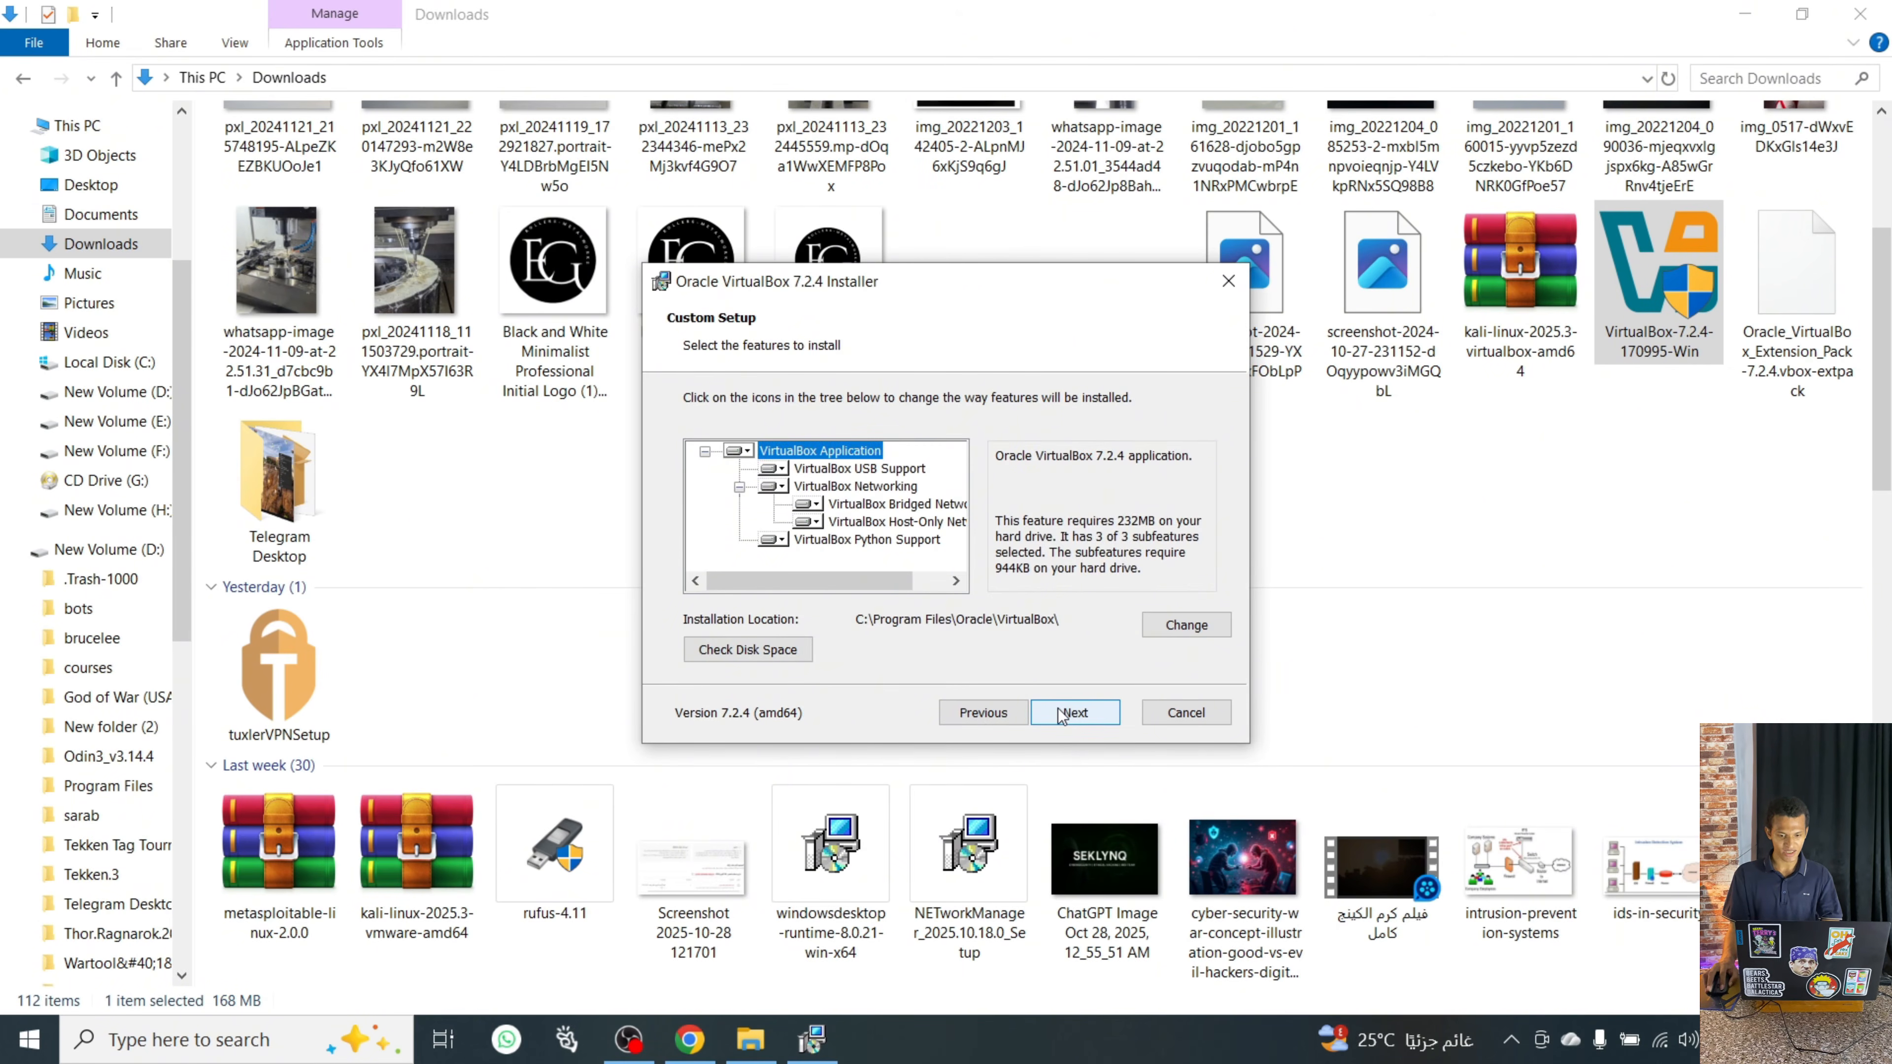
left_click(1063, 714)
left_click(1067, 714)
left_click(1068, 716)
left_click(1068, 714)
left_click(1068, 714)
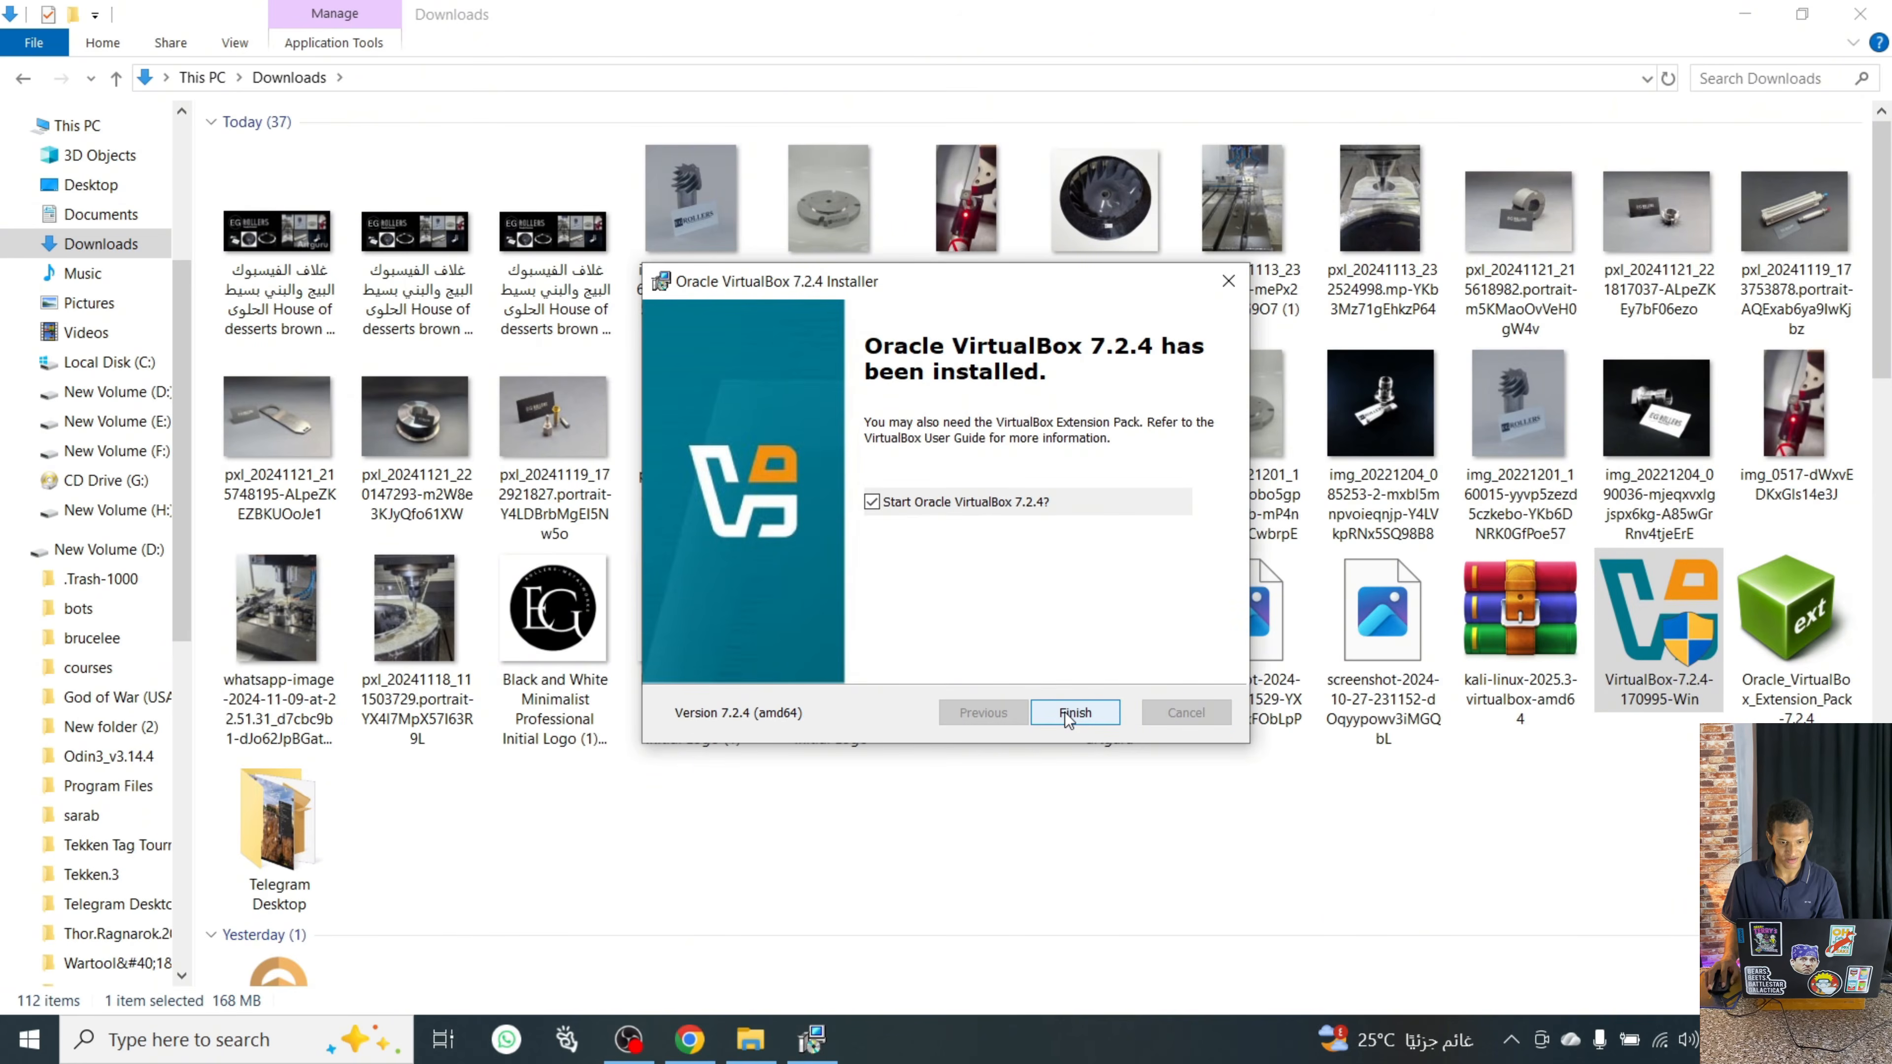
left_click(1074, 712)
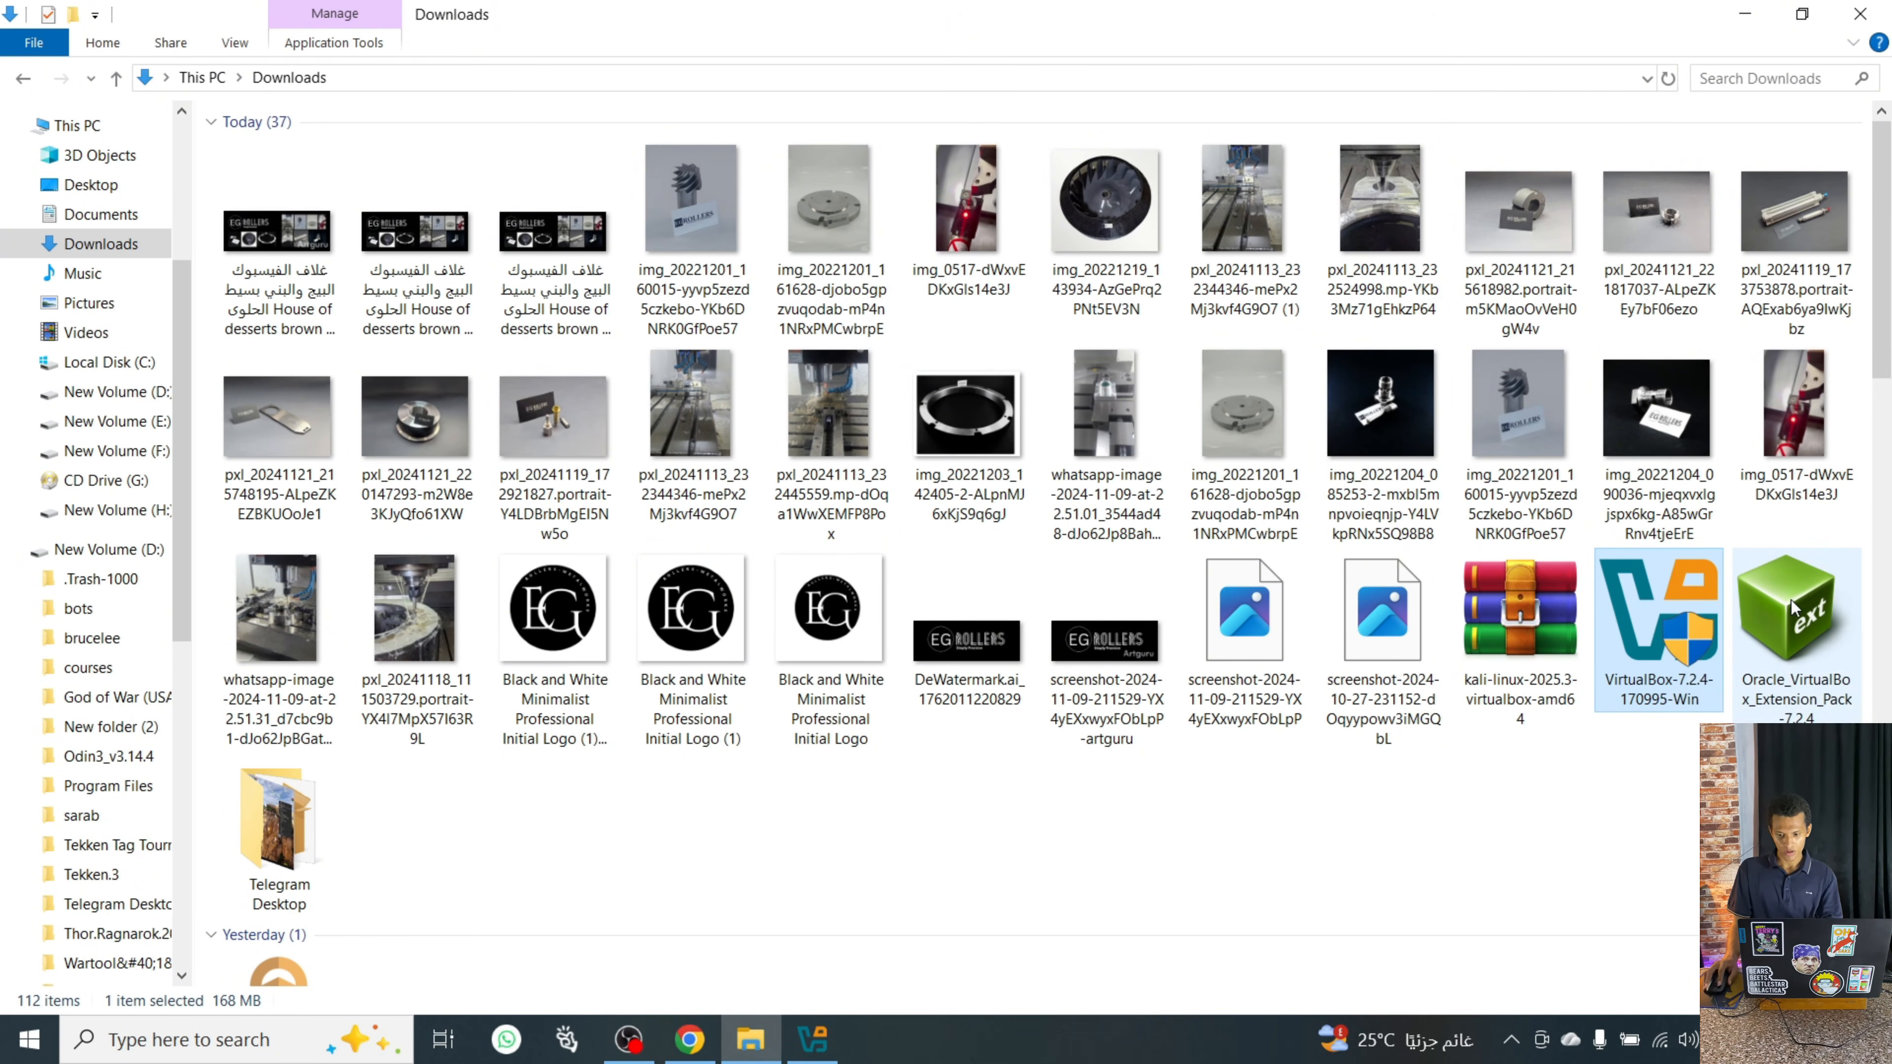
Install the VirtualBox 7.2.4 Extension Pack, agreeing to its licence.
left_click(1765, 646)
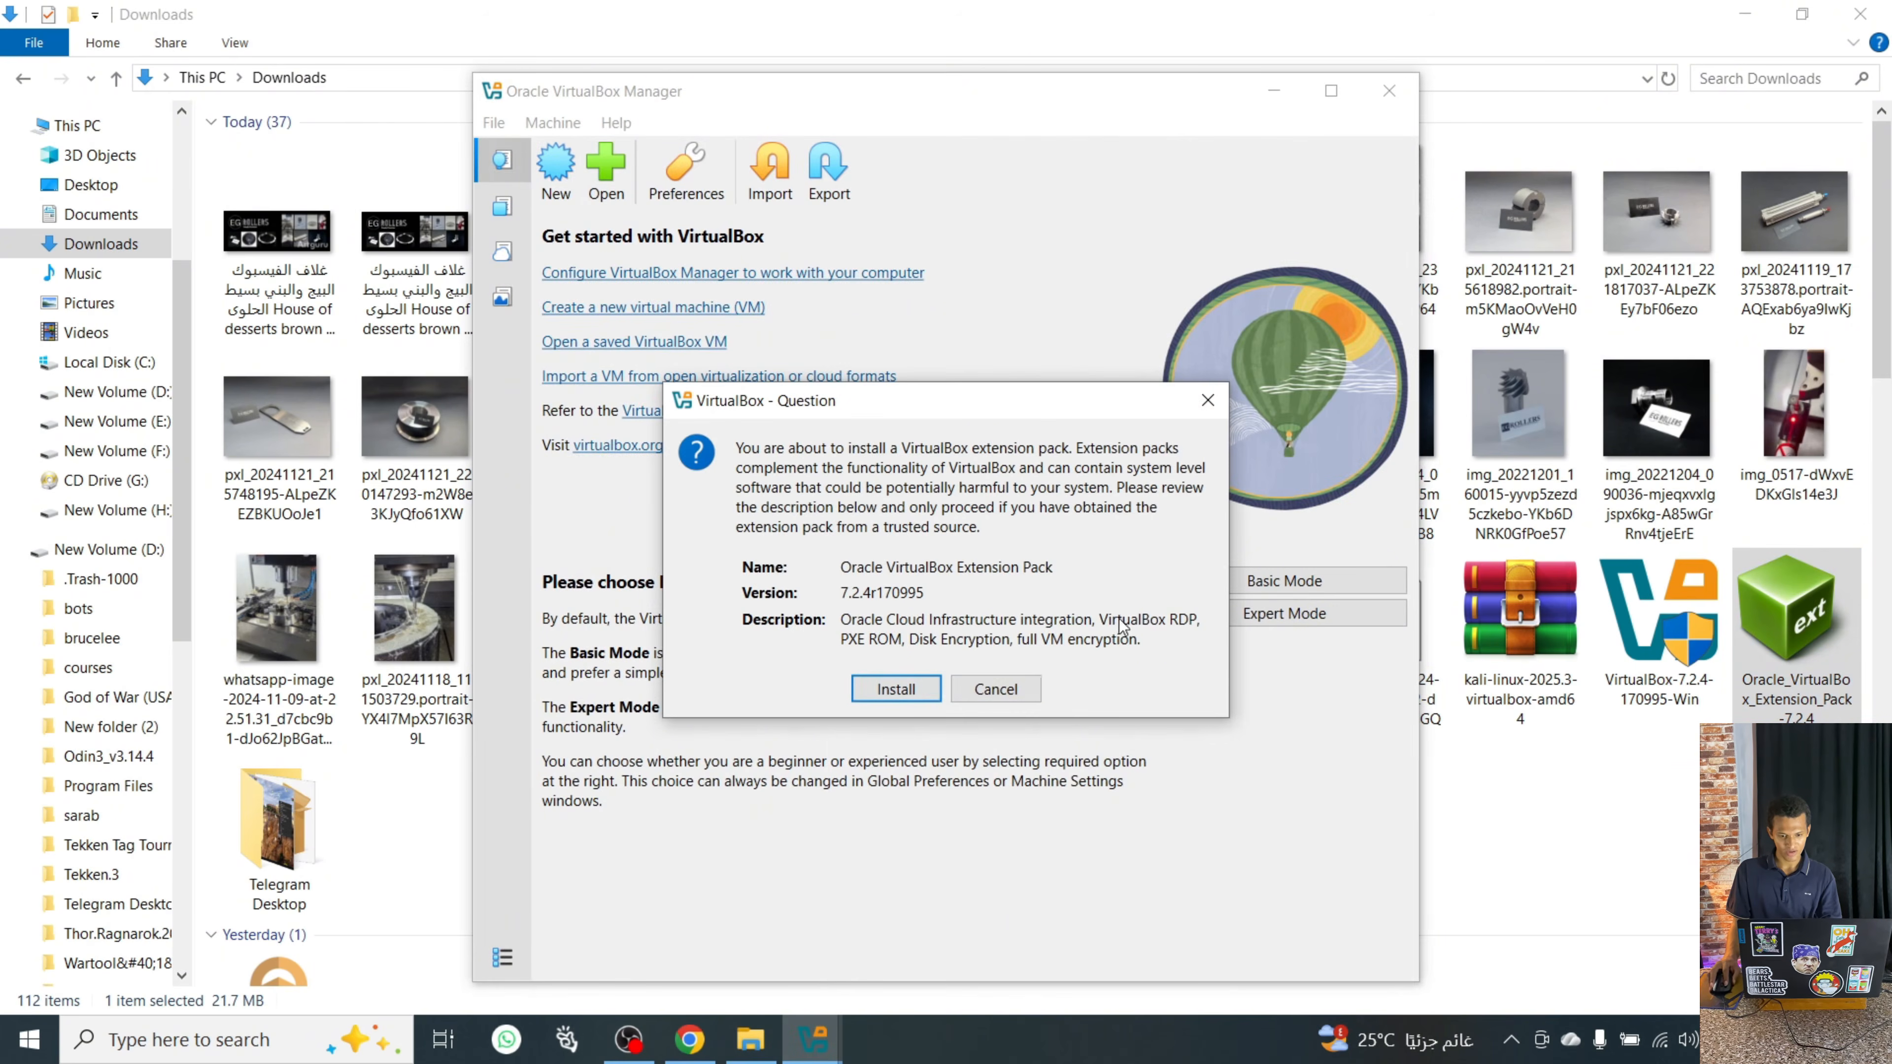
left_click(897, 689)
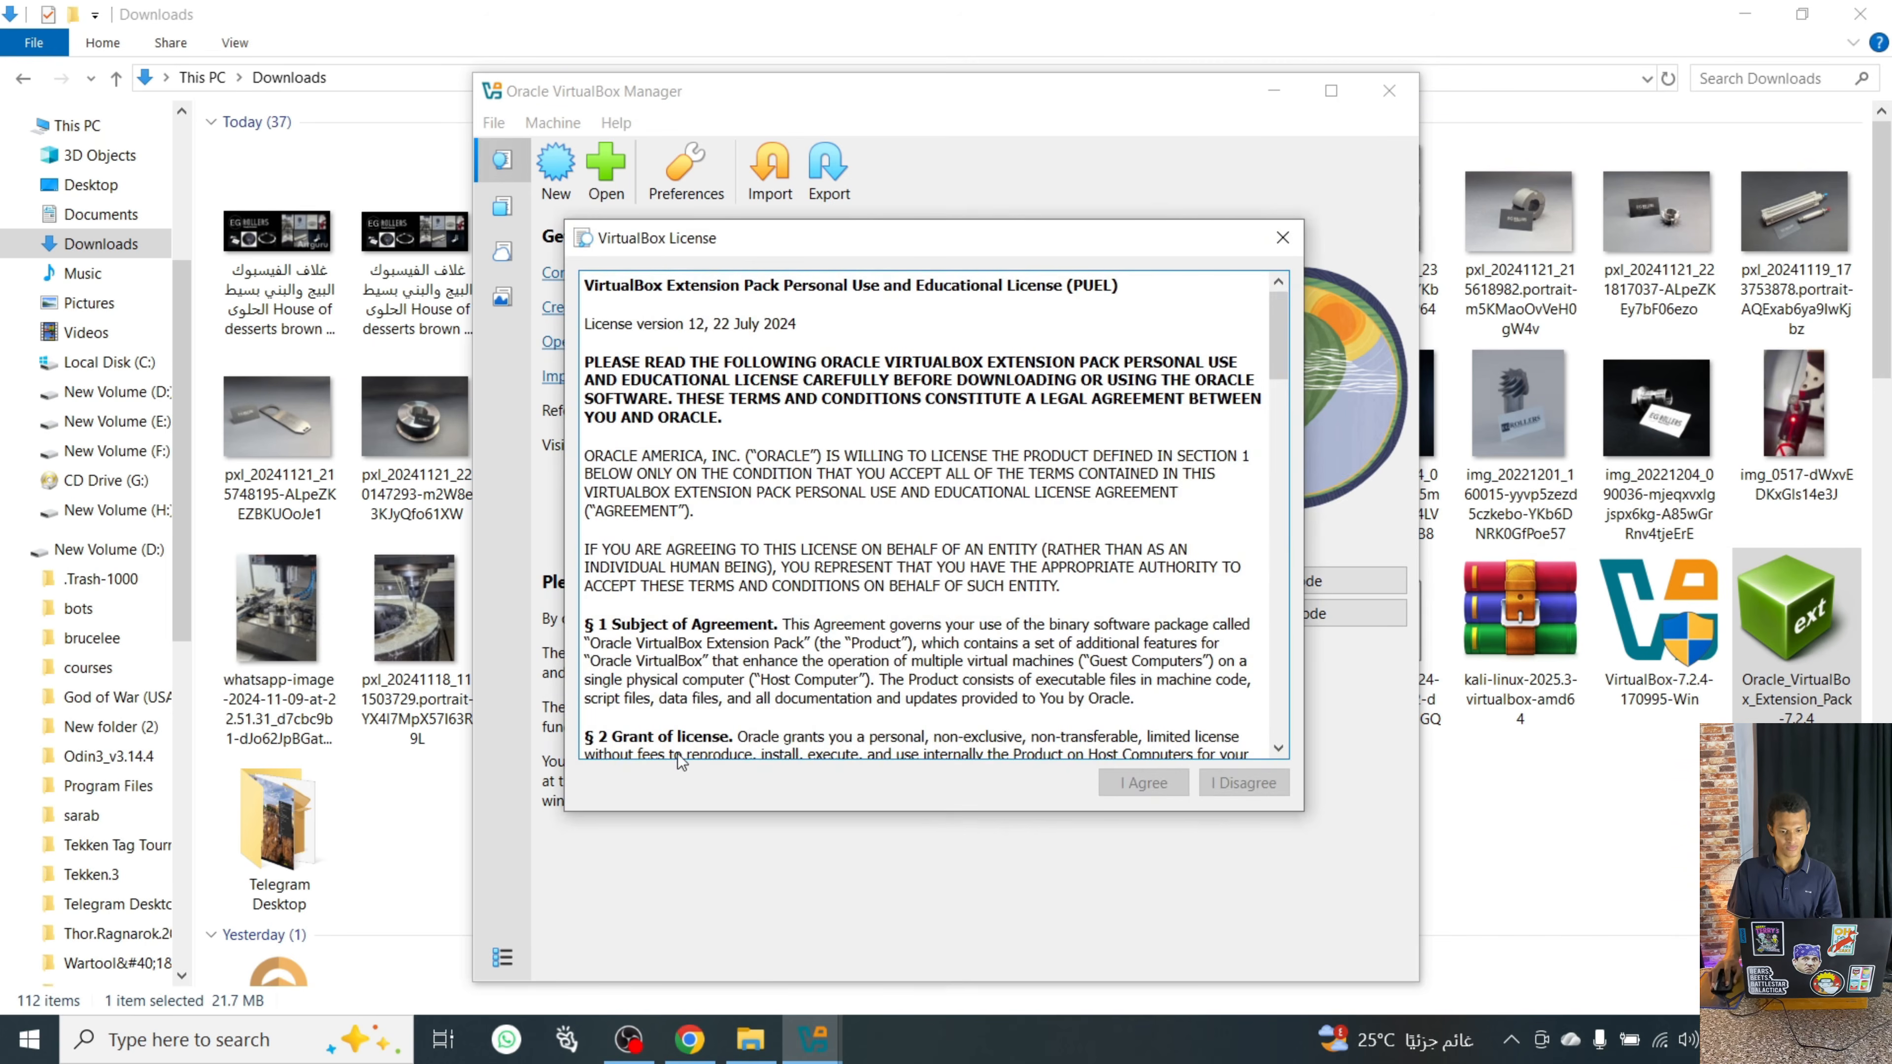
scroll(1093, 689, "down", 20)
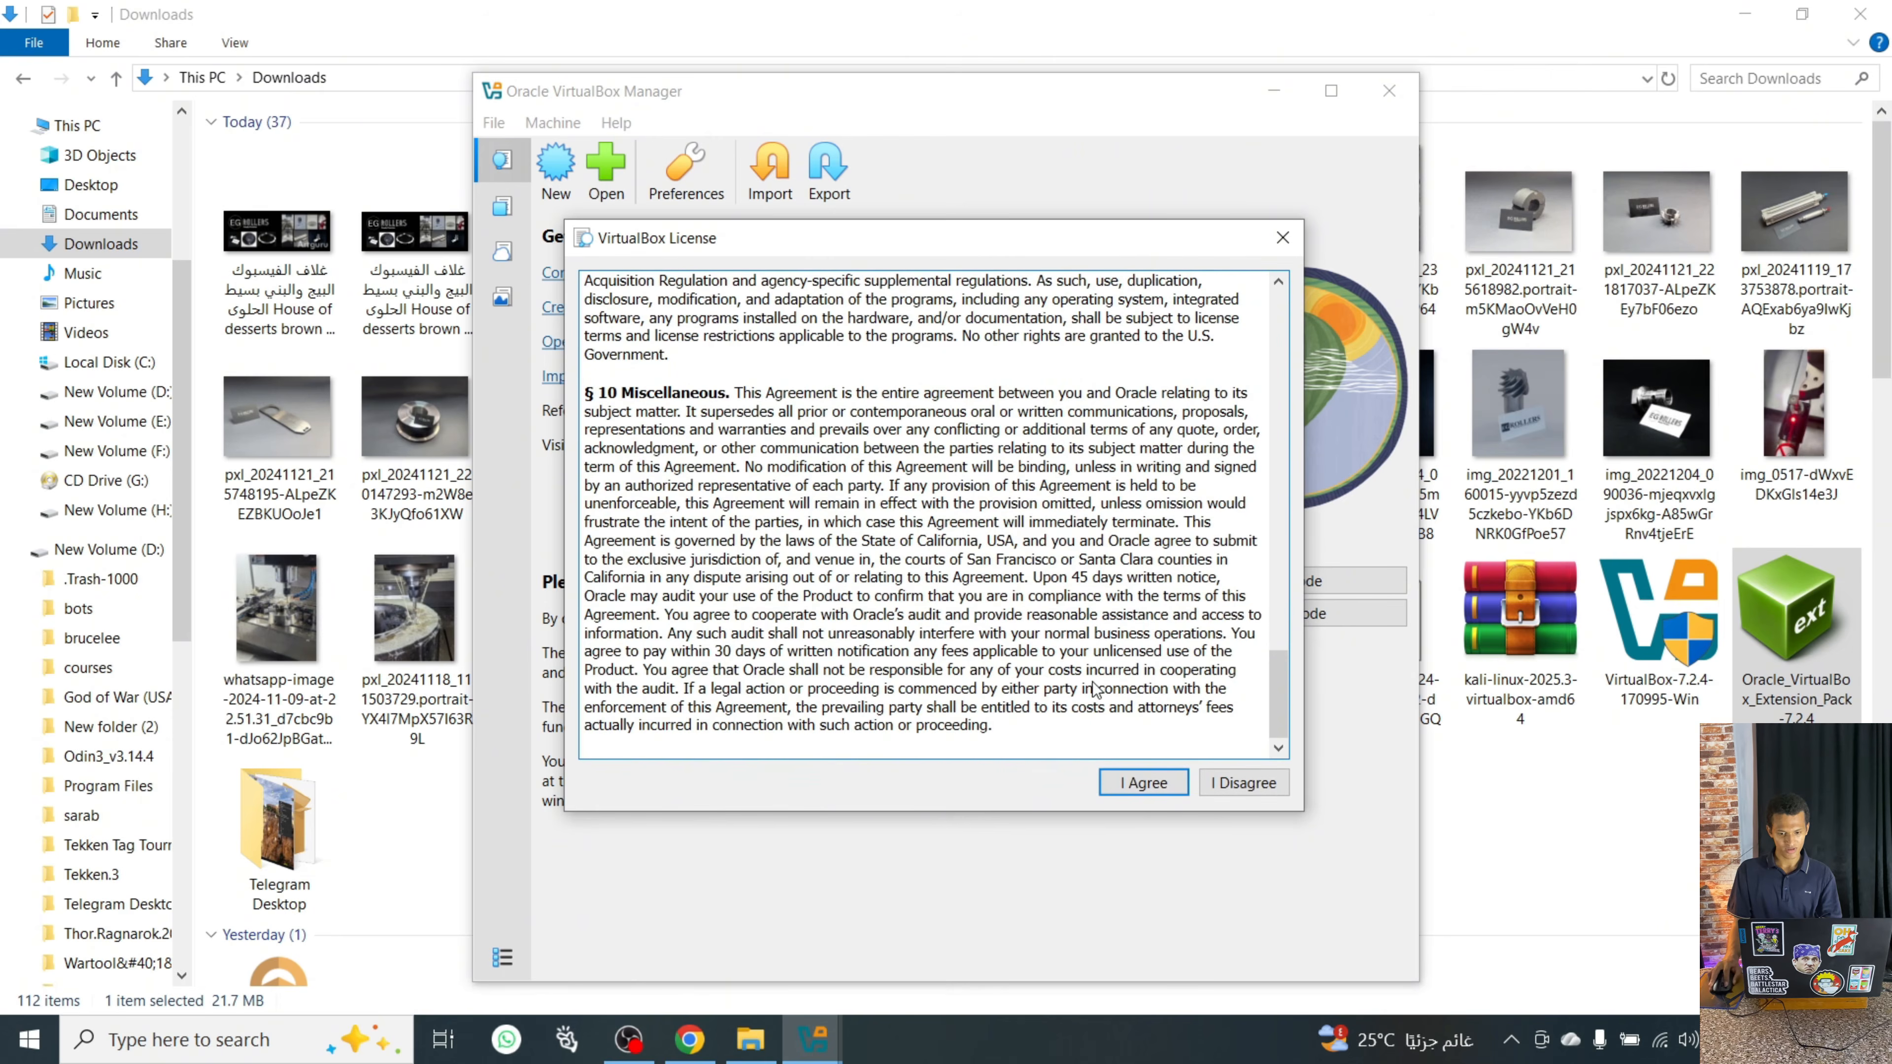
left_click(1129, 788)
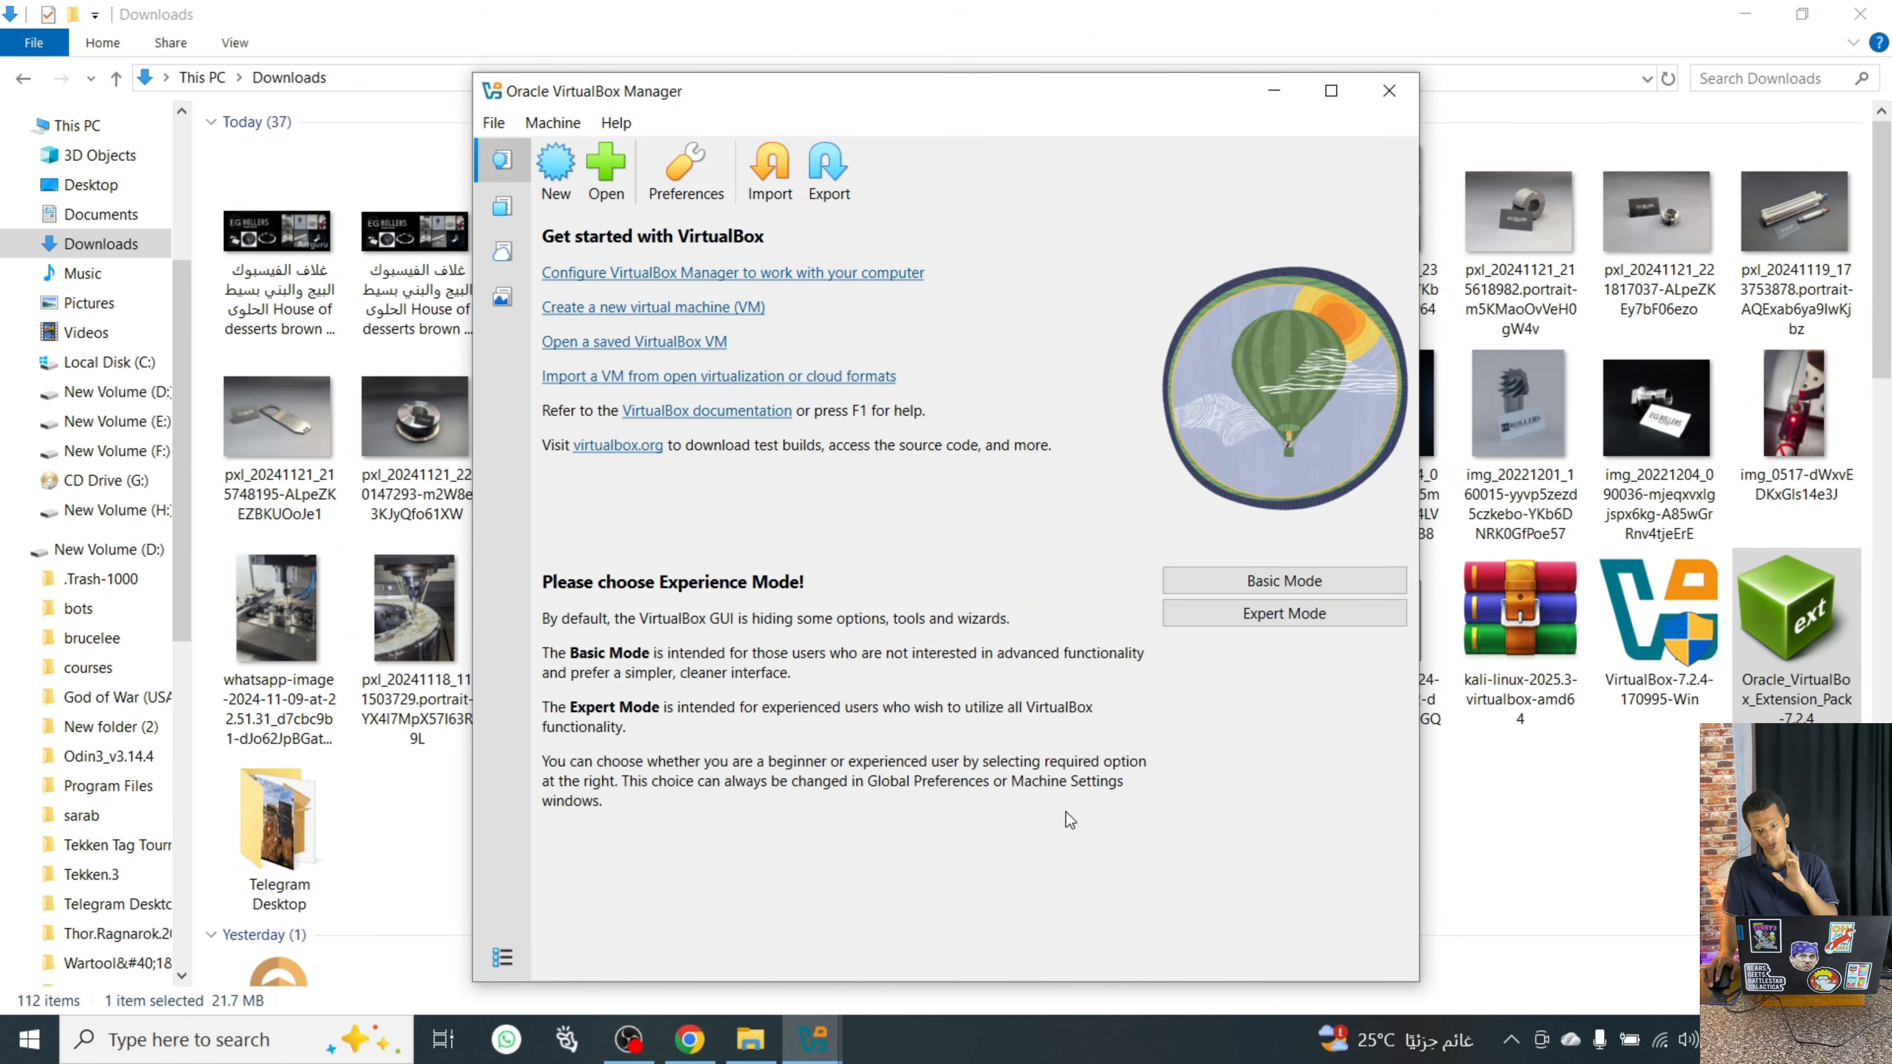
Close VirtualBox Manager and locate the VMware Workstation Pro 17.6.2 archive in Downloads.
left_click(1413, 91)
scroll(634, 648, "down", 3)
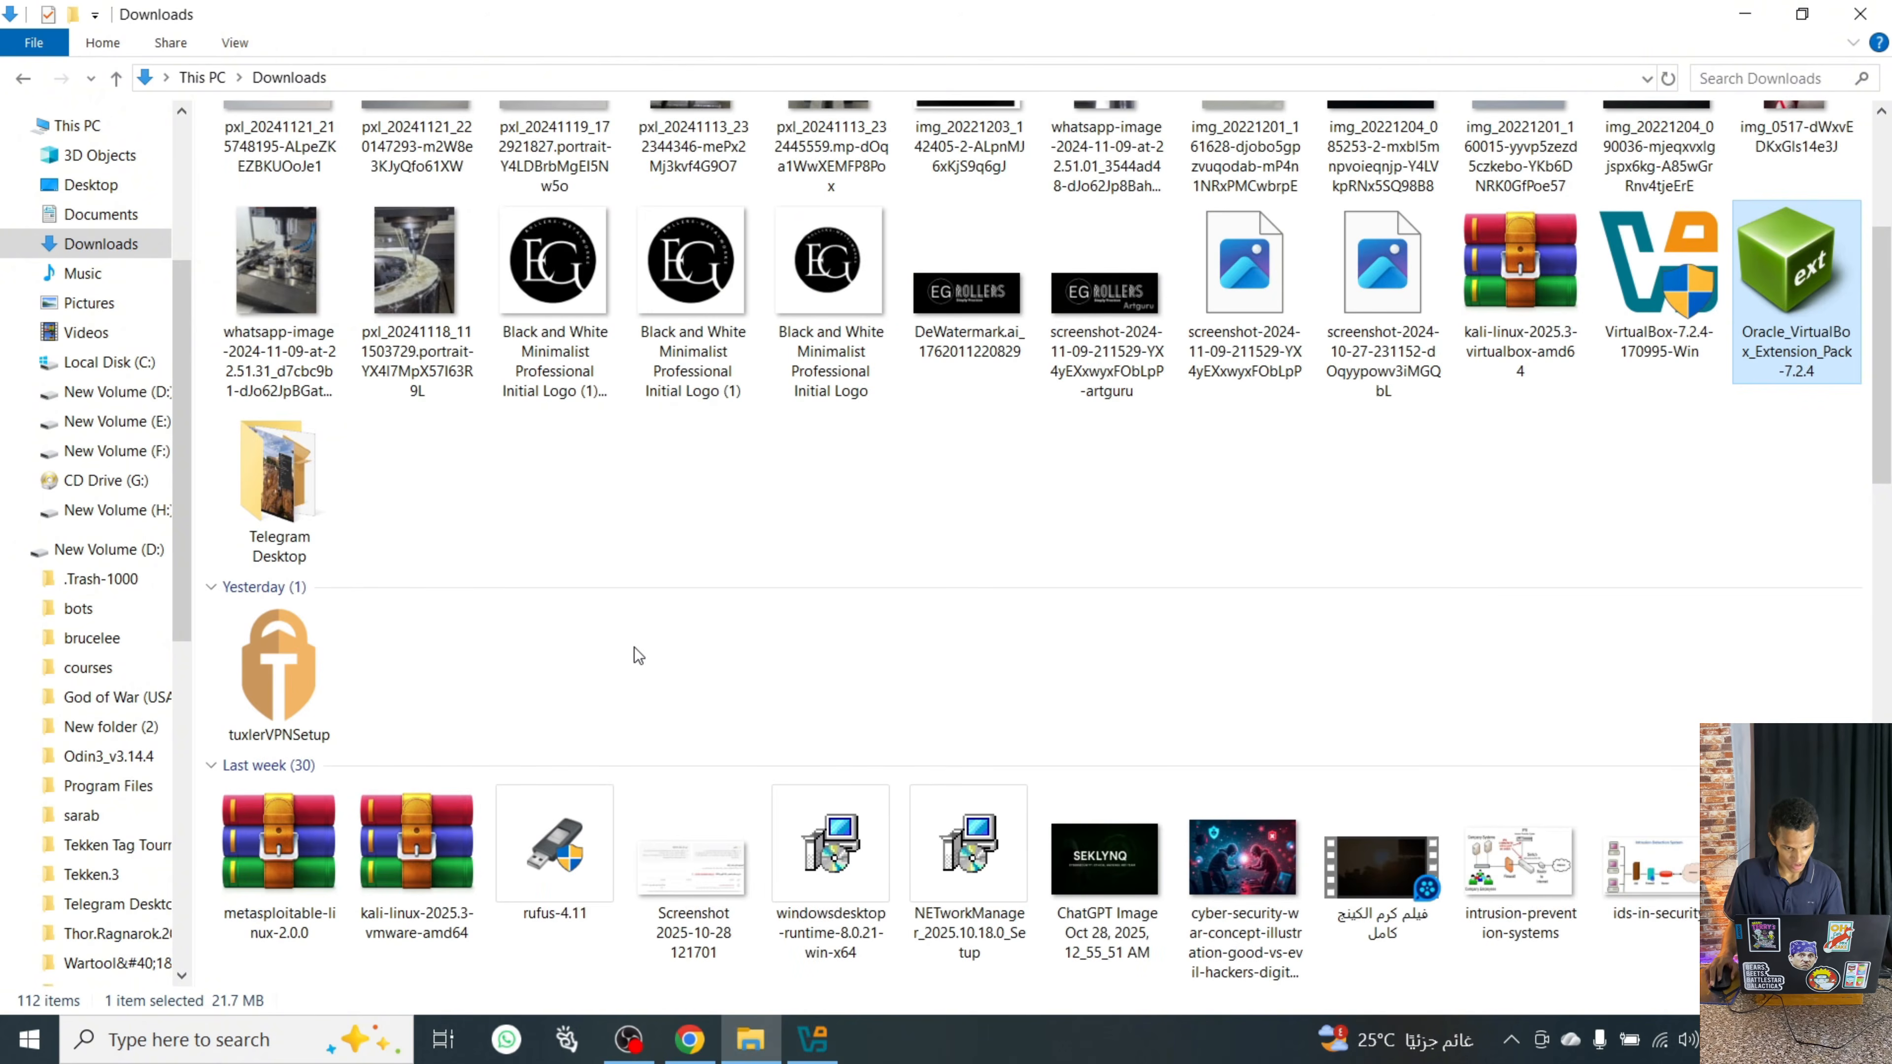
scroll(635, 650, "down", 5)
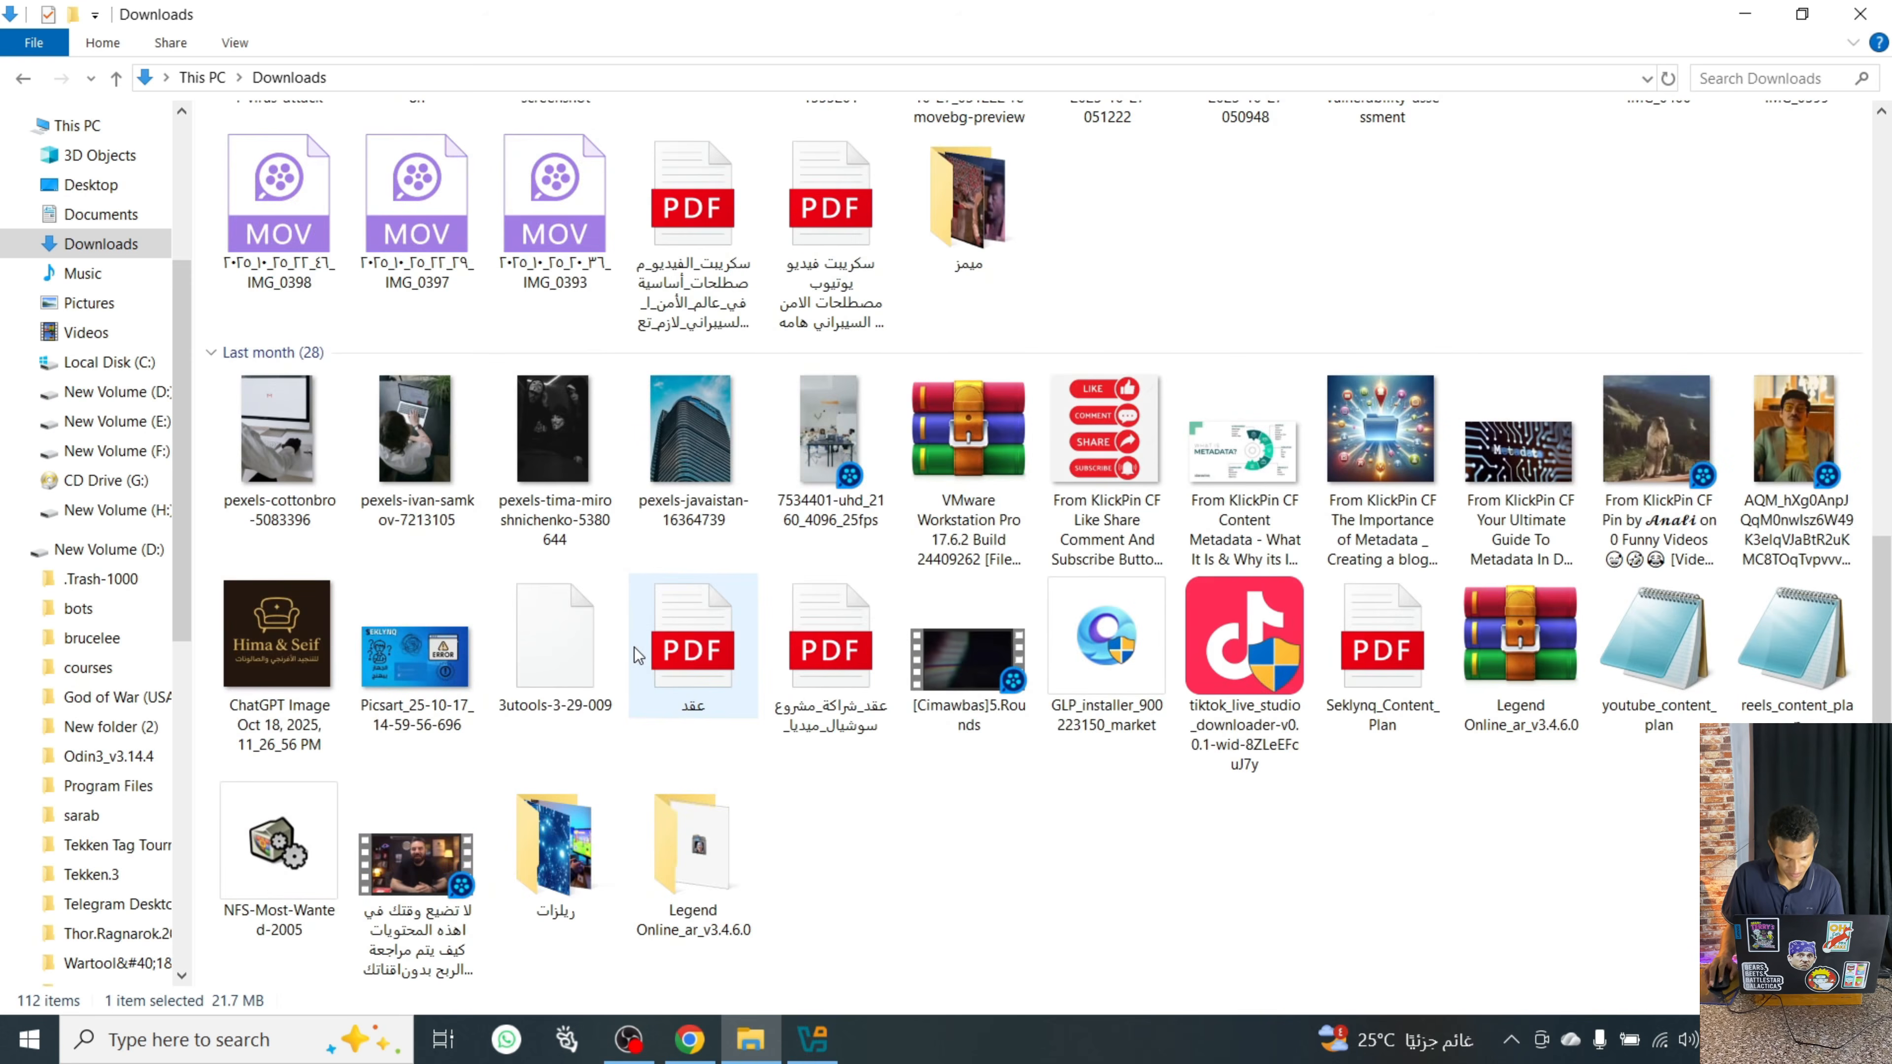
scroll(634, 647, "up", 10)
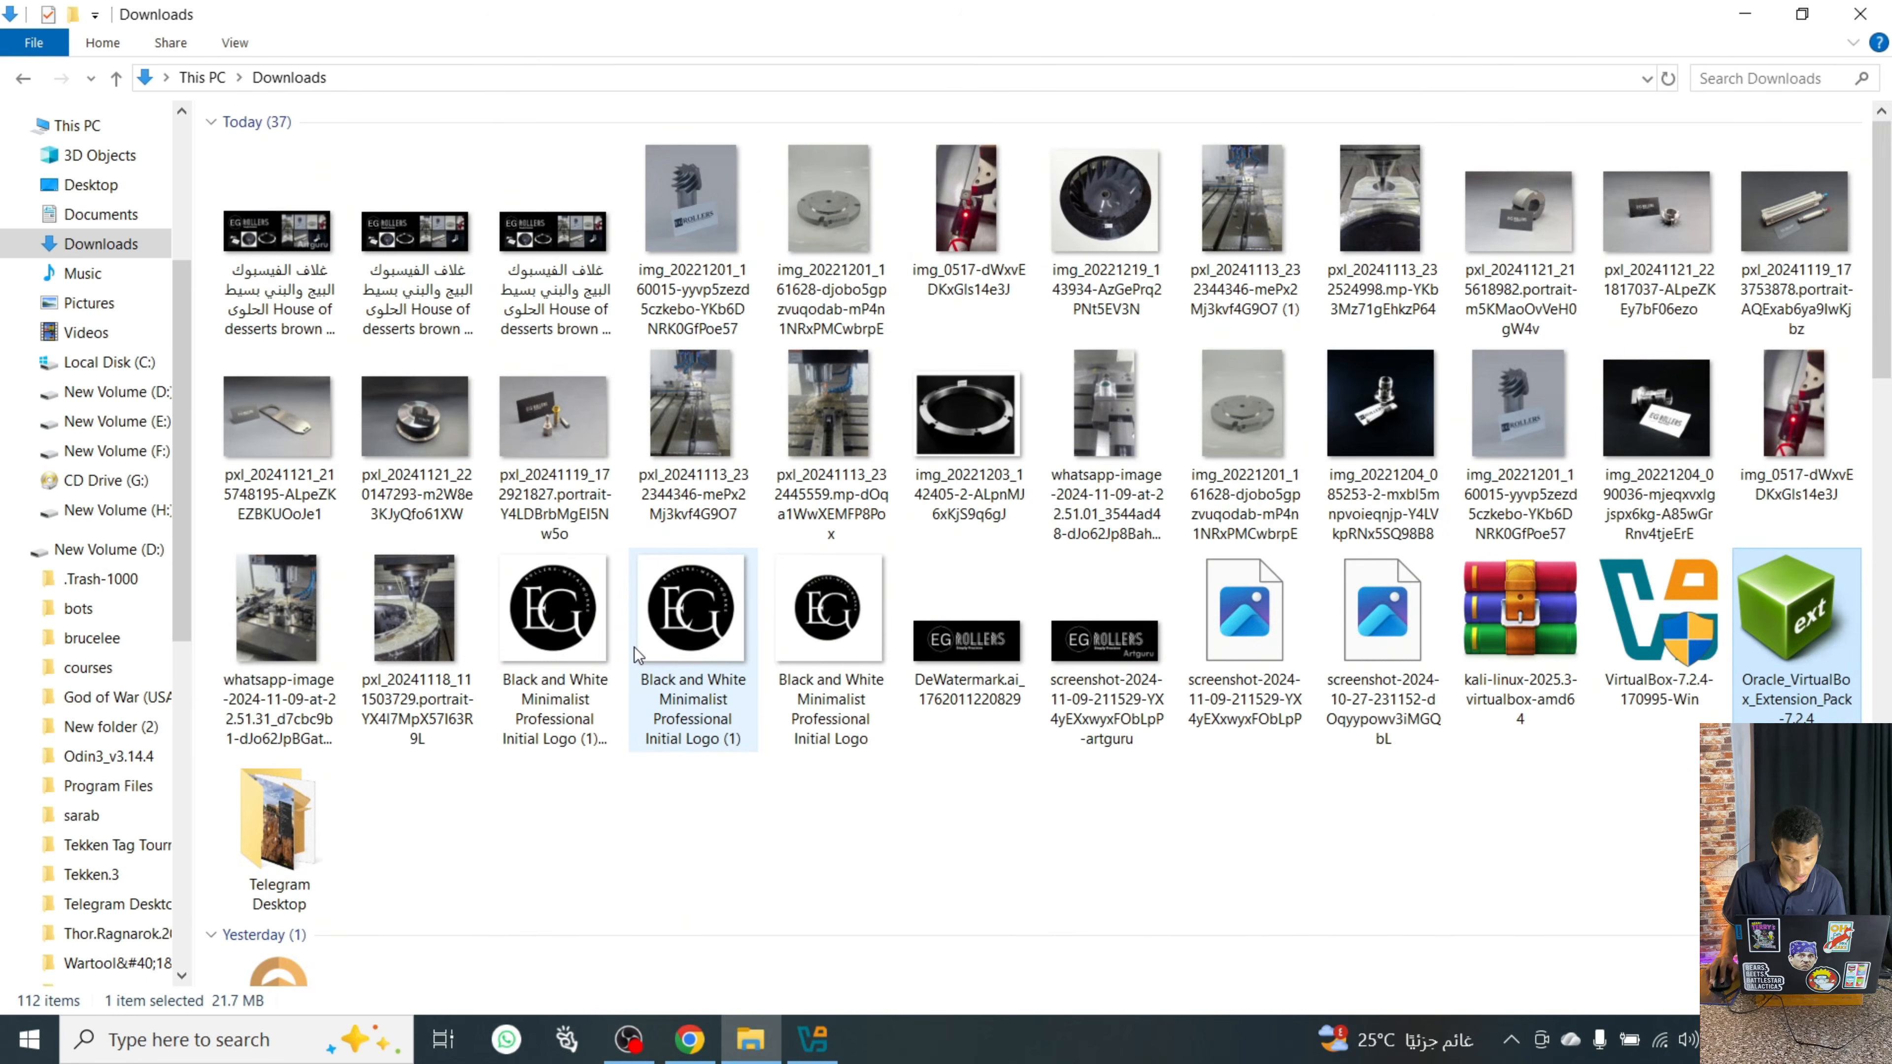
scroll(606, 652, "down", 3)
scroll(606, 653, "up", 3)
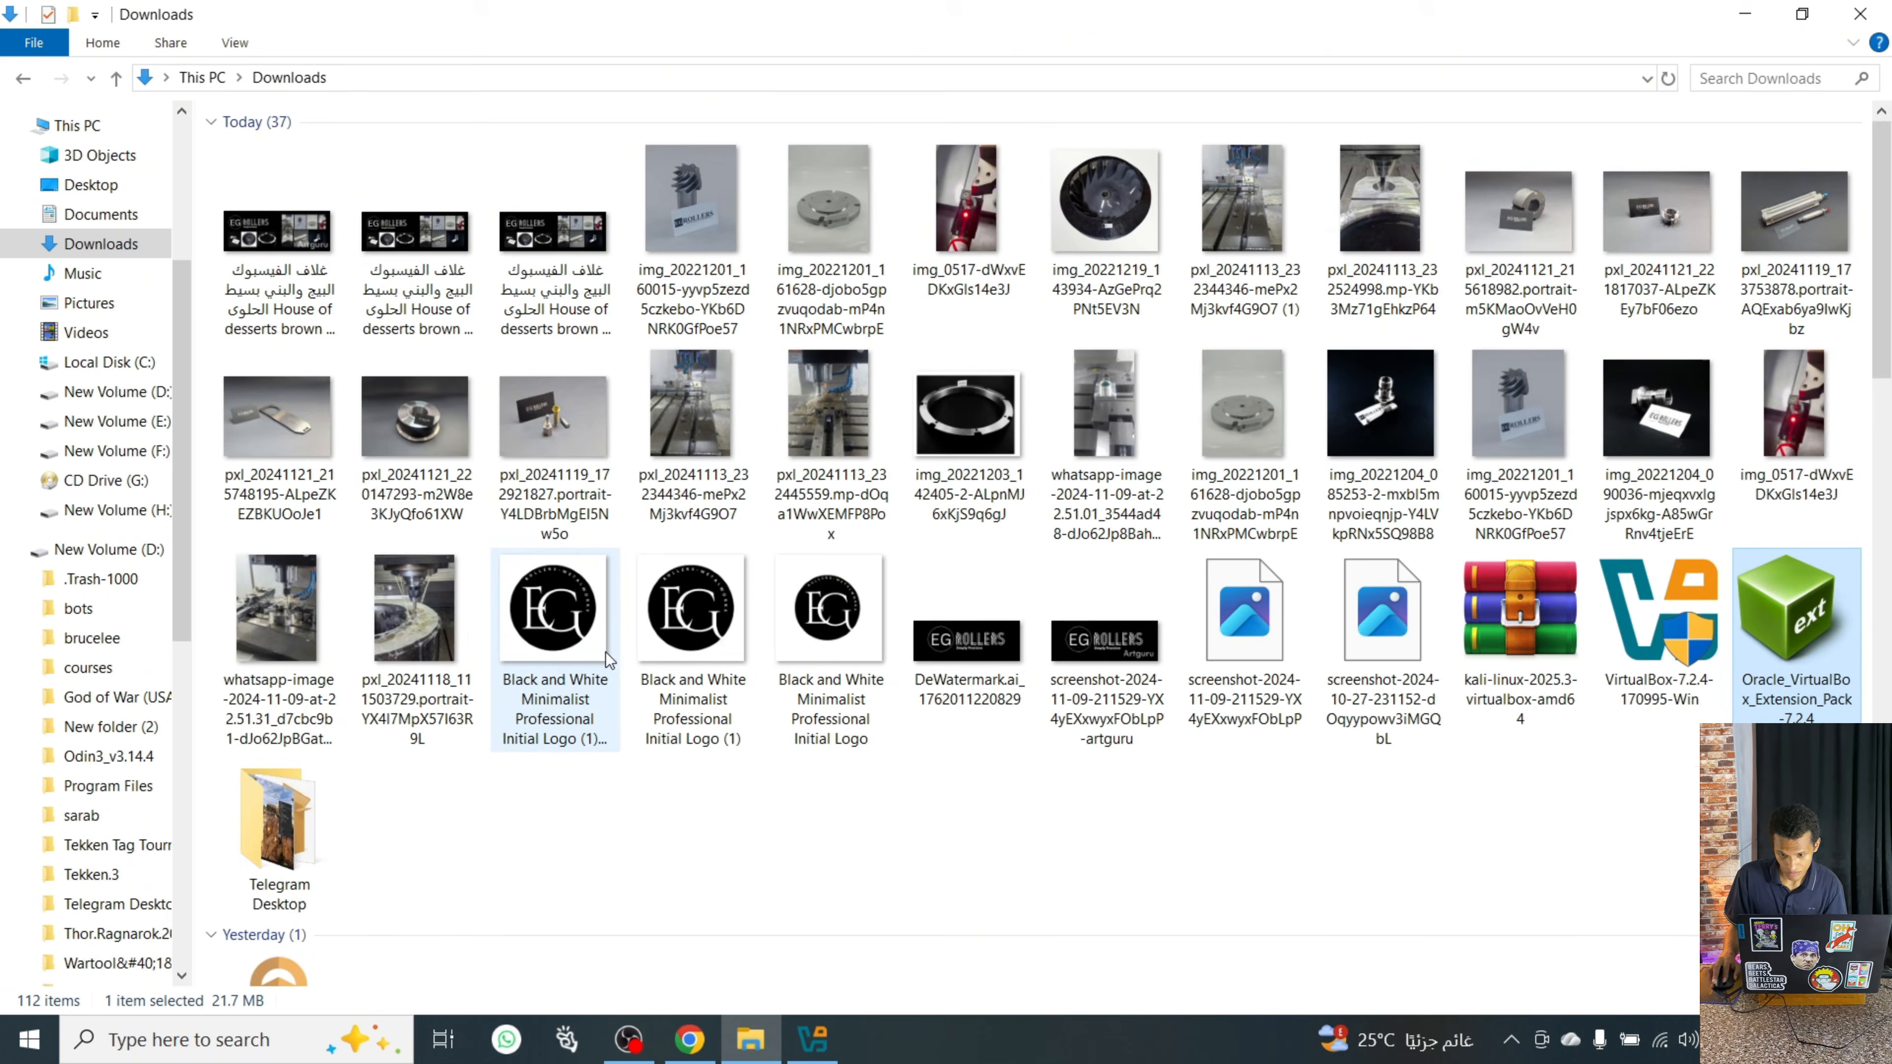
scroll(606, 653, "down", 7)
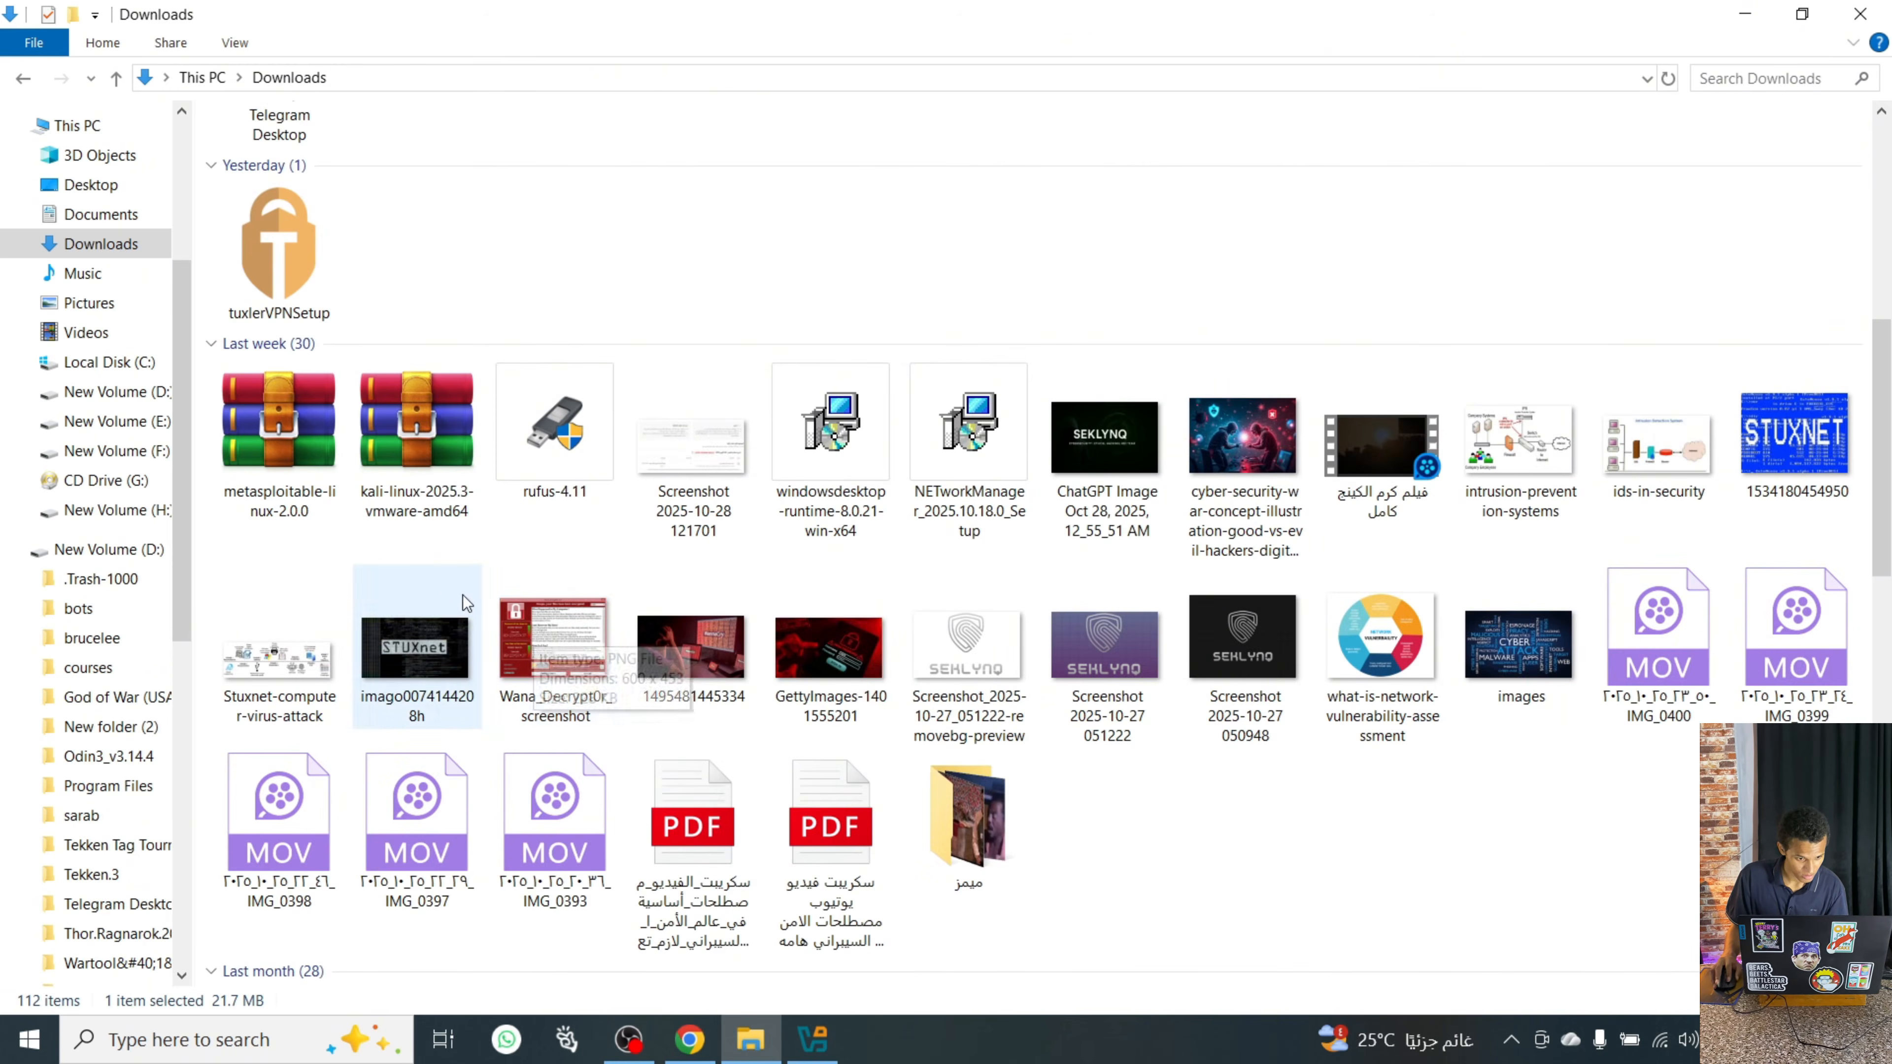
scroll(333, 546, "down", 5)
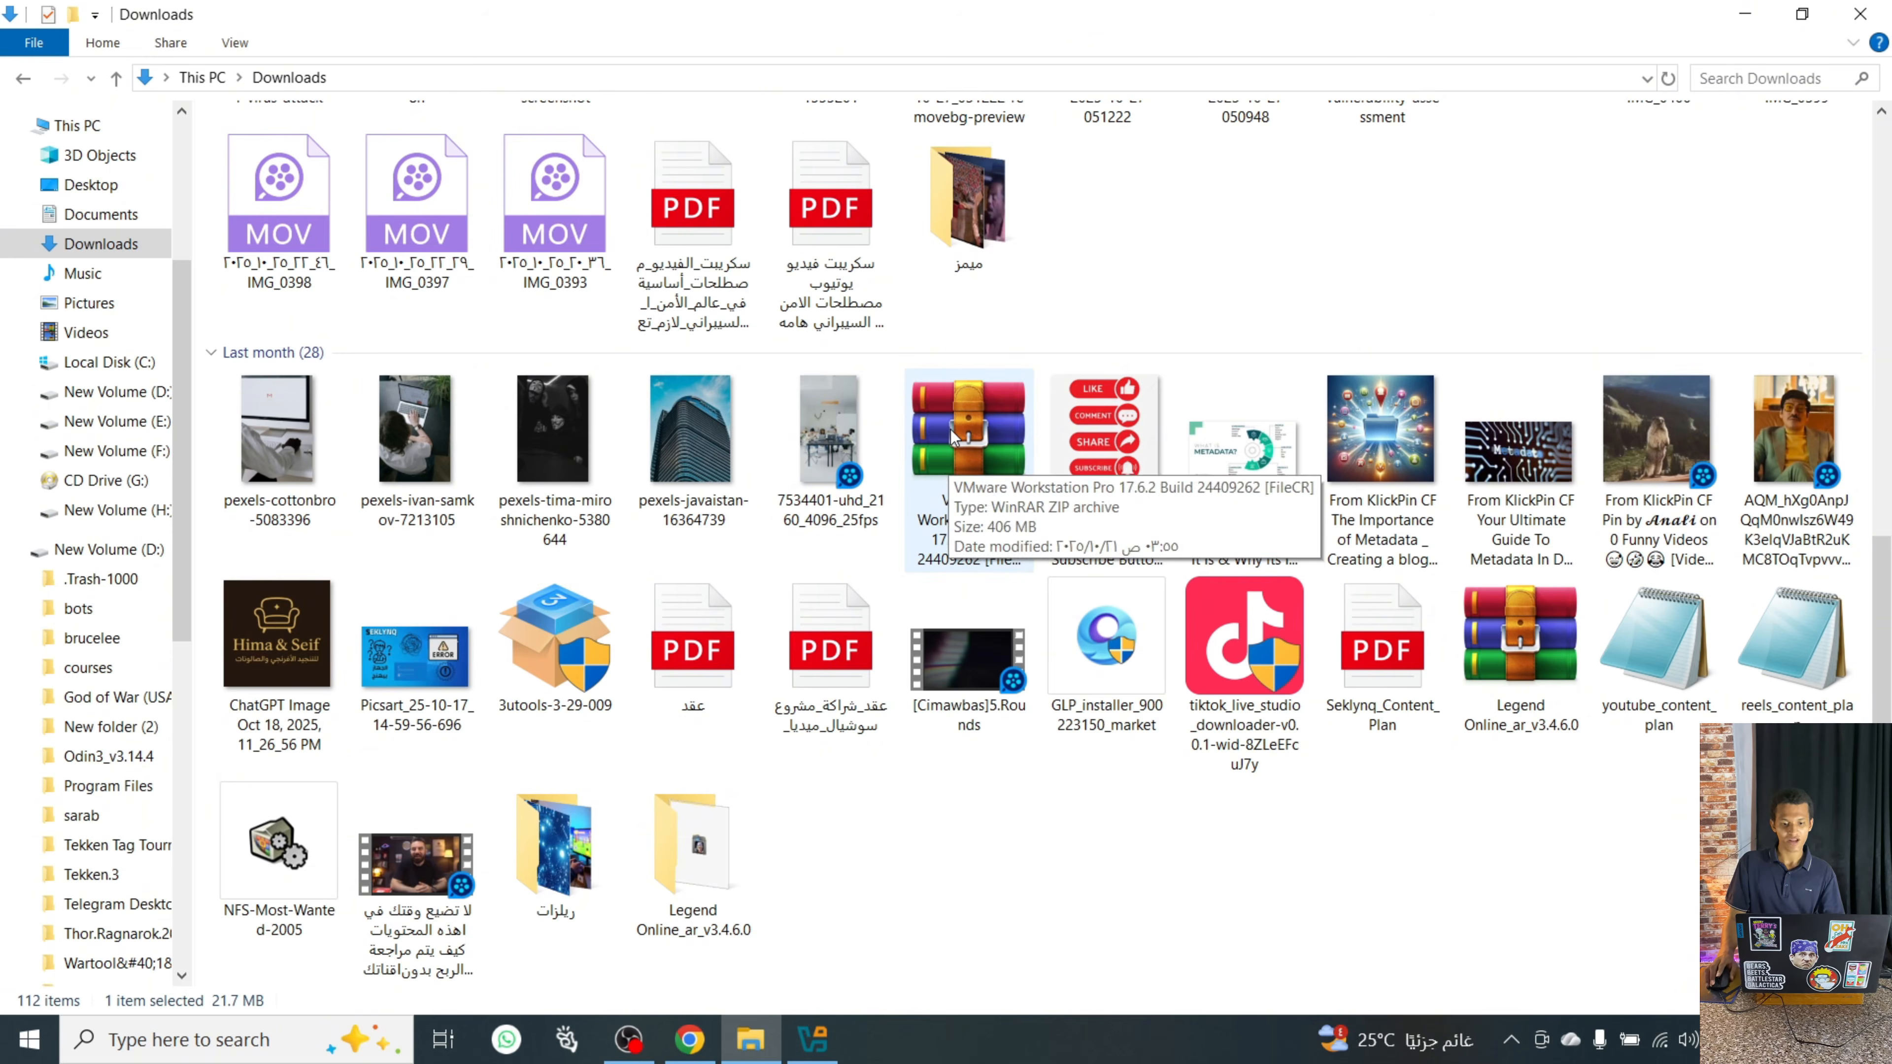
Extract the VMware Workstation Pro archive with WinRAR, supplying the archive password.
left_click(953, 466)
right_click(950, 428)
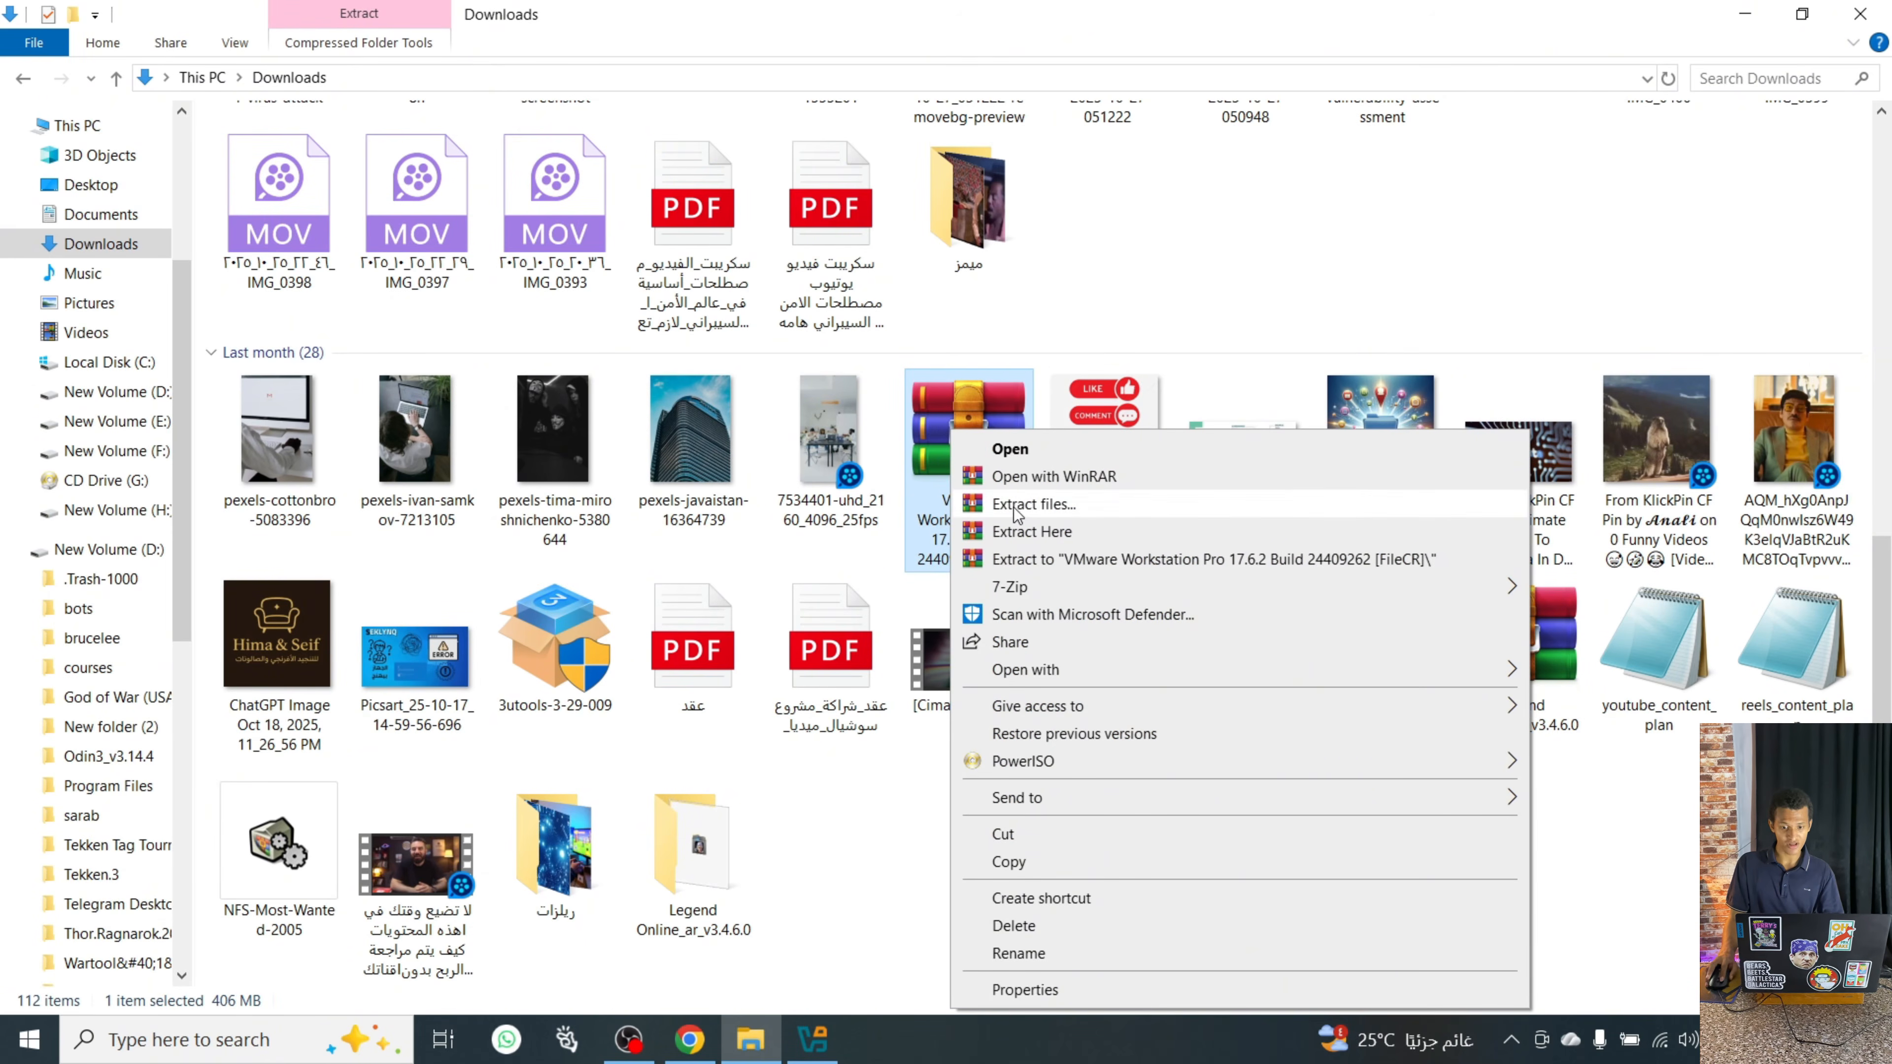
left_click(1027, 504)
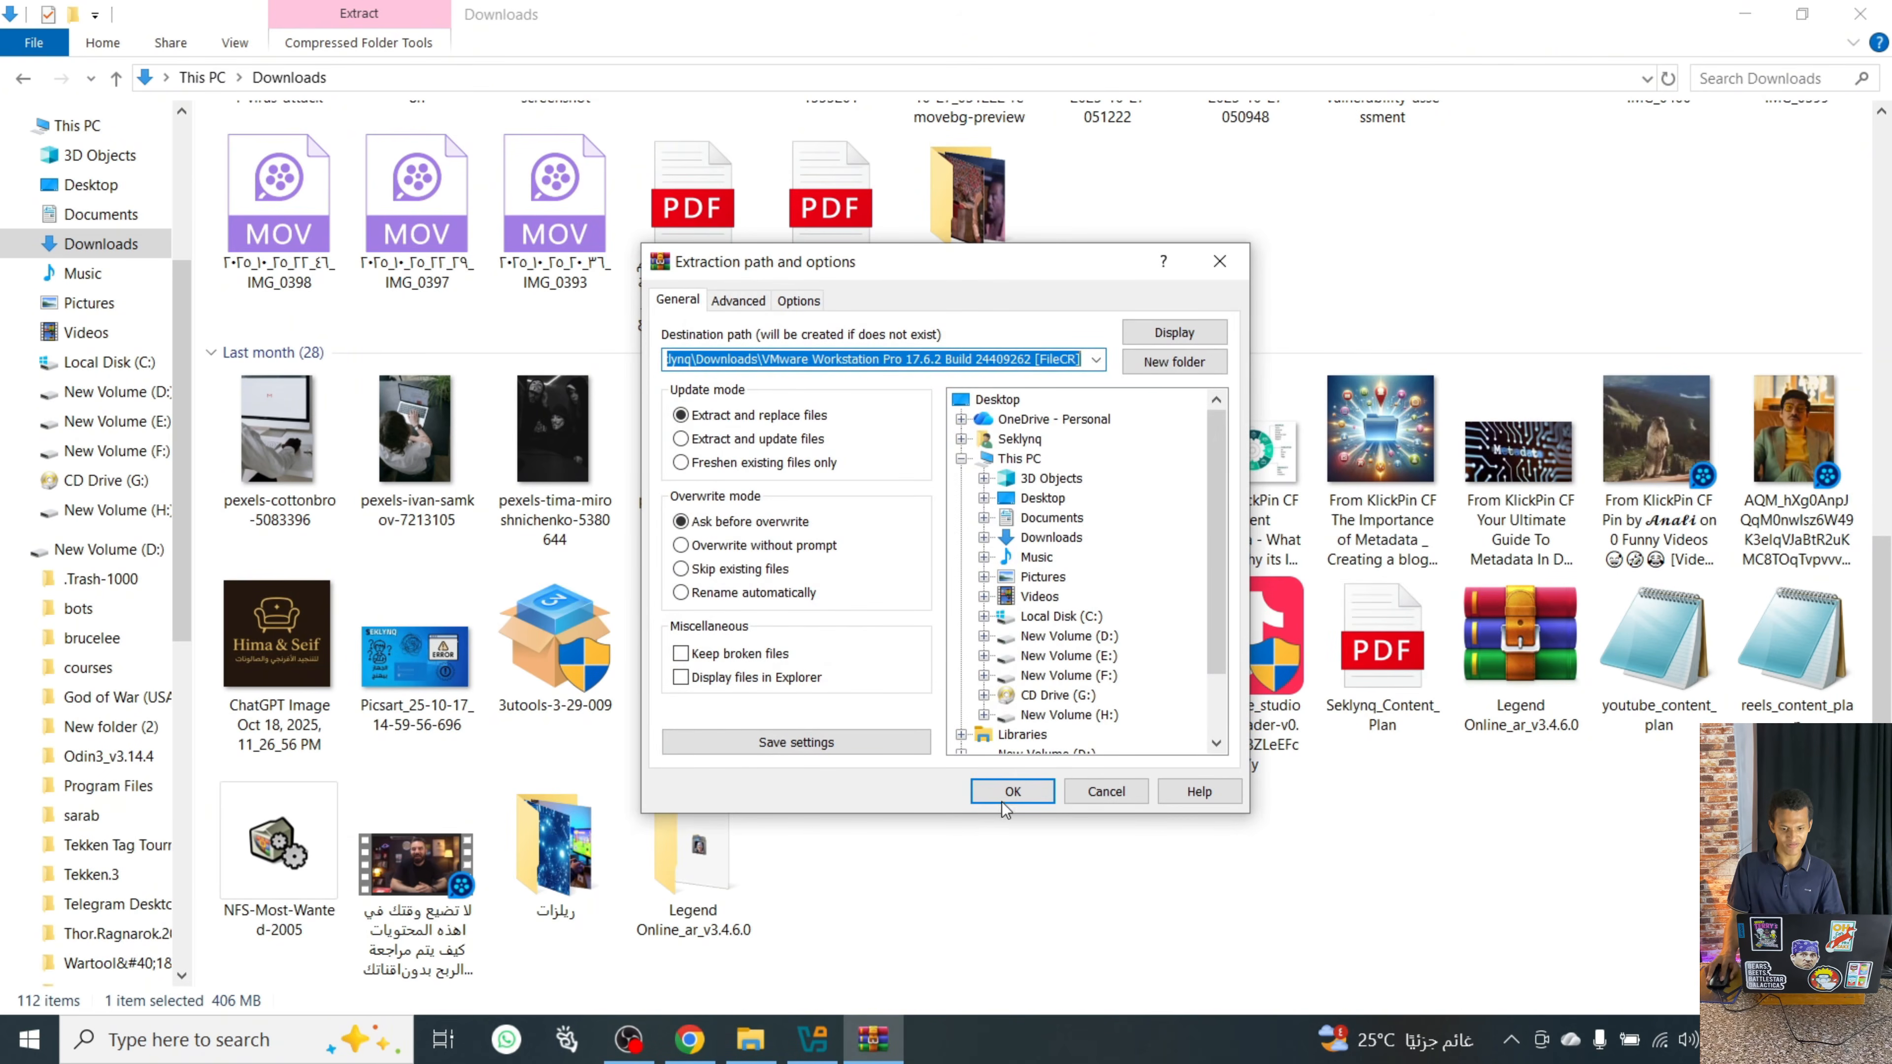
left_click(1000, 797)
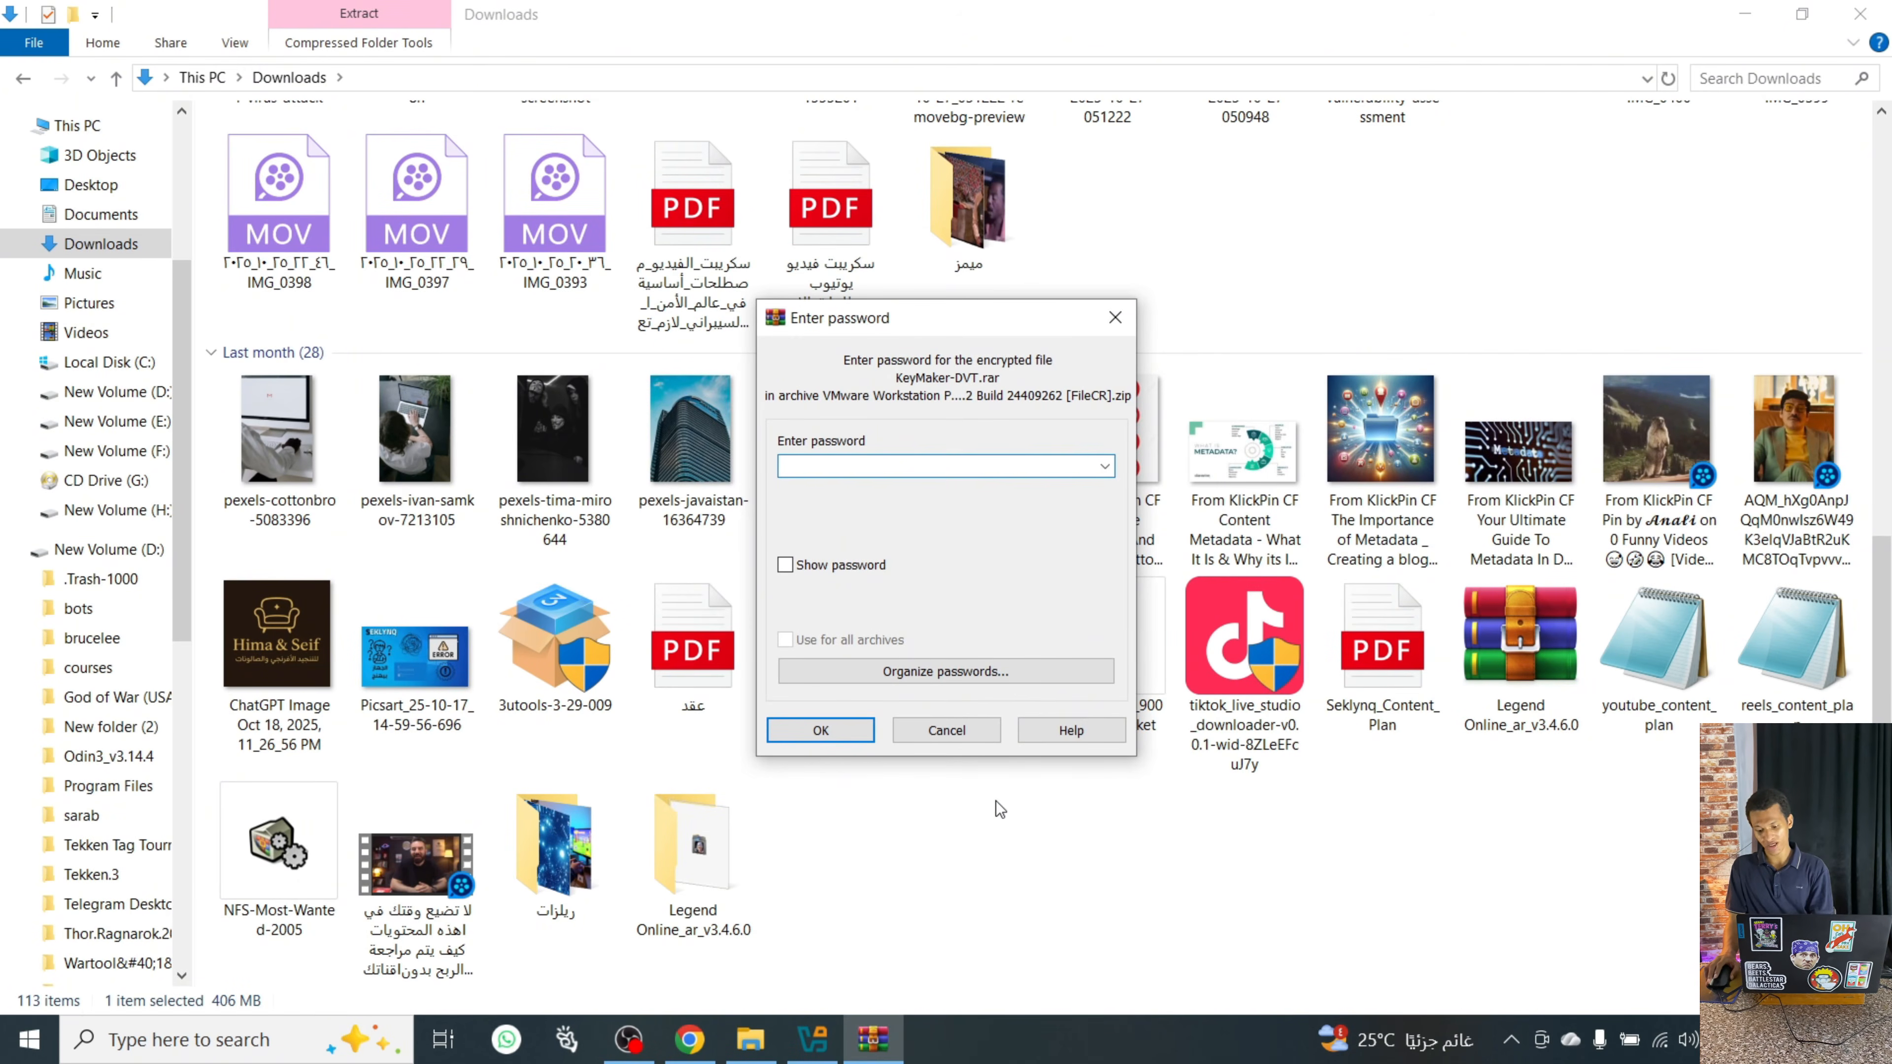
left_click(822, 733)
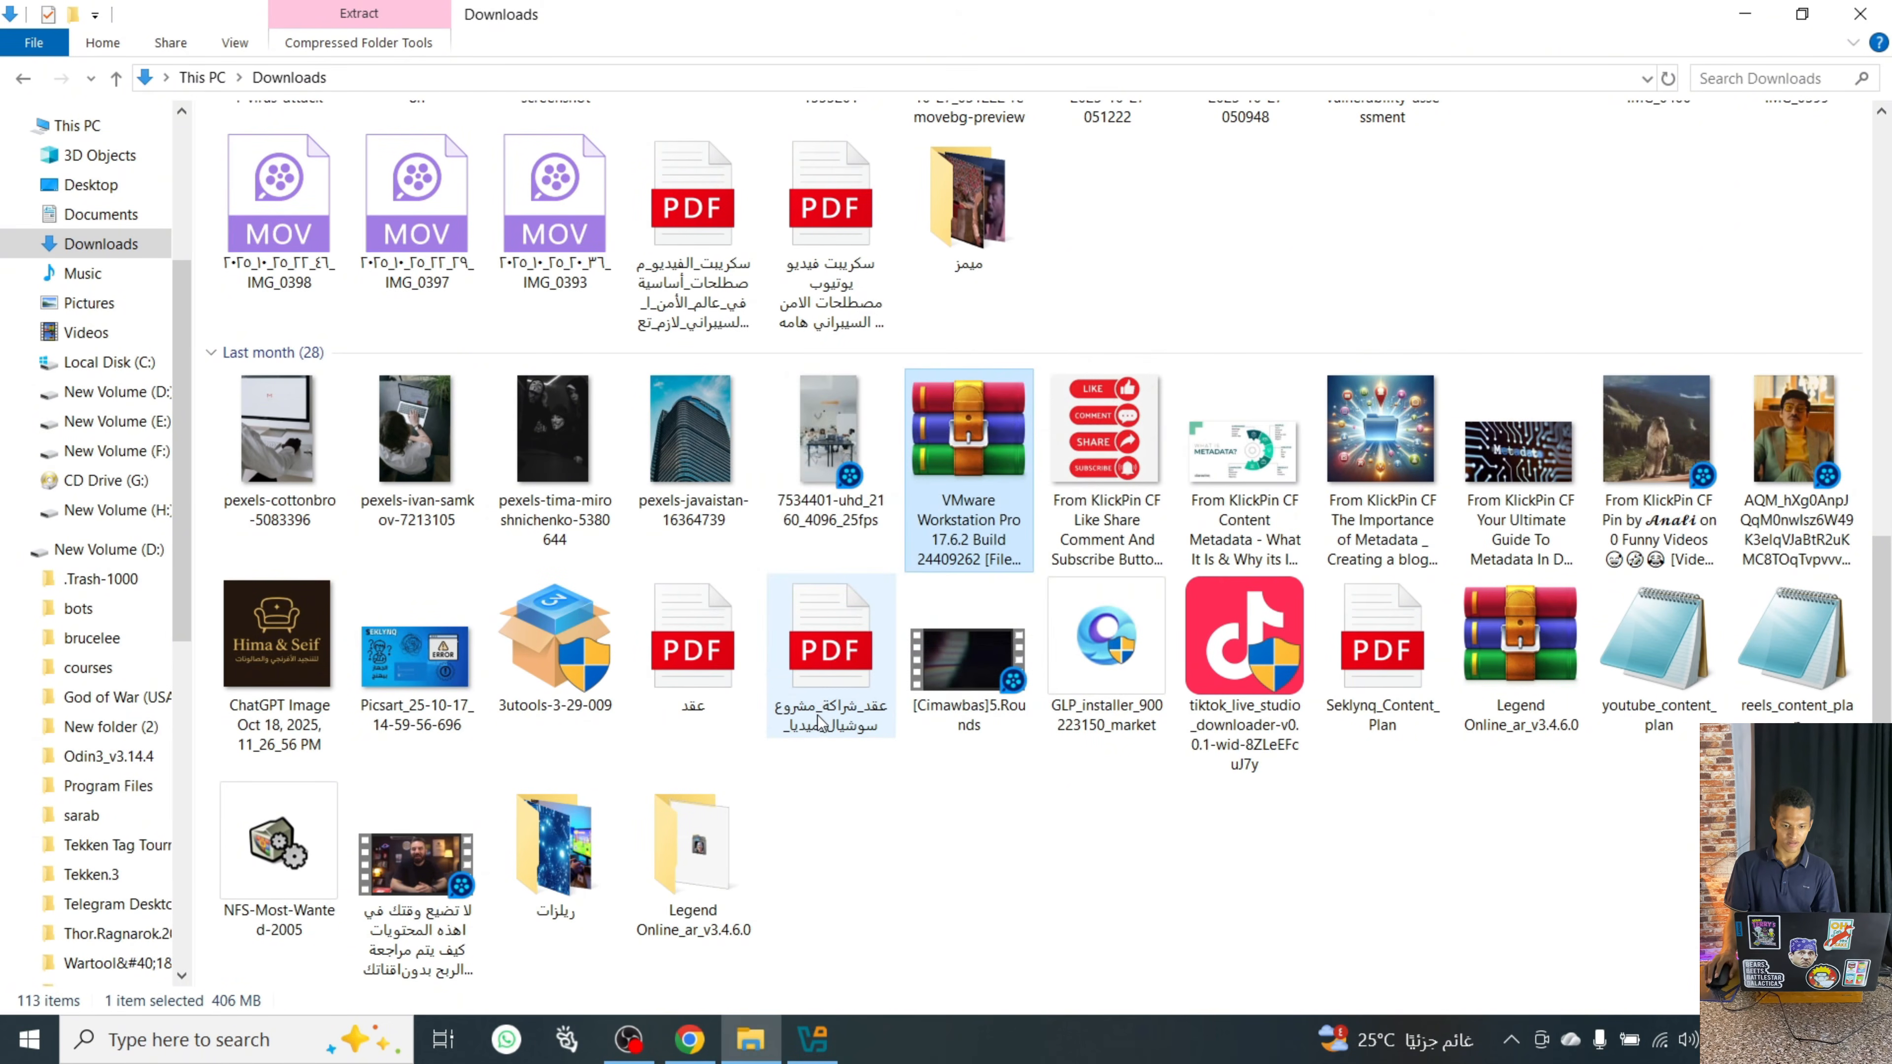
Open the newly extracted VMware Workstation folder.
scroll(963, 520, "up", 9)
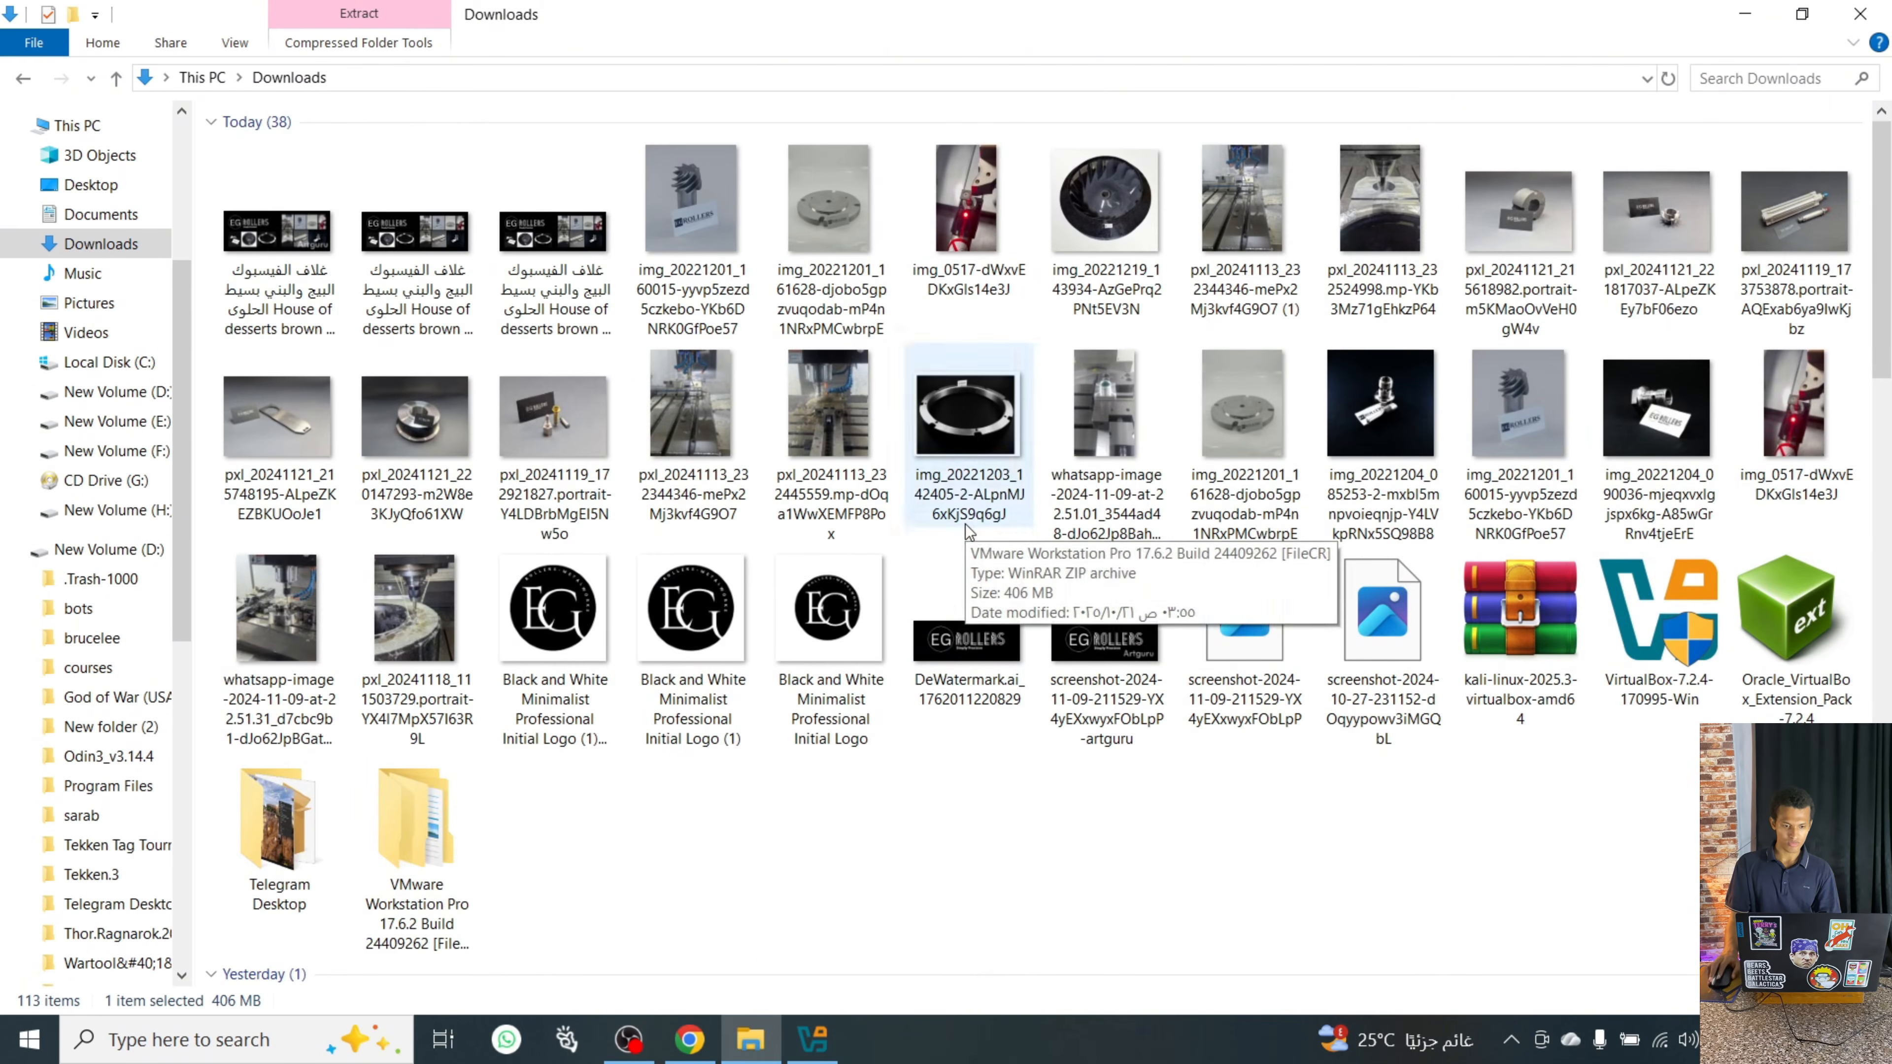
scroll(461, 696, "down", 5)
scroll(393, 464, "up", 5)
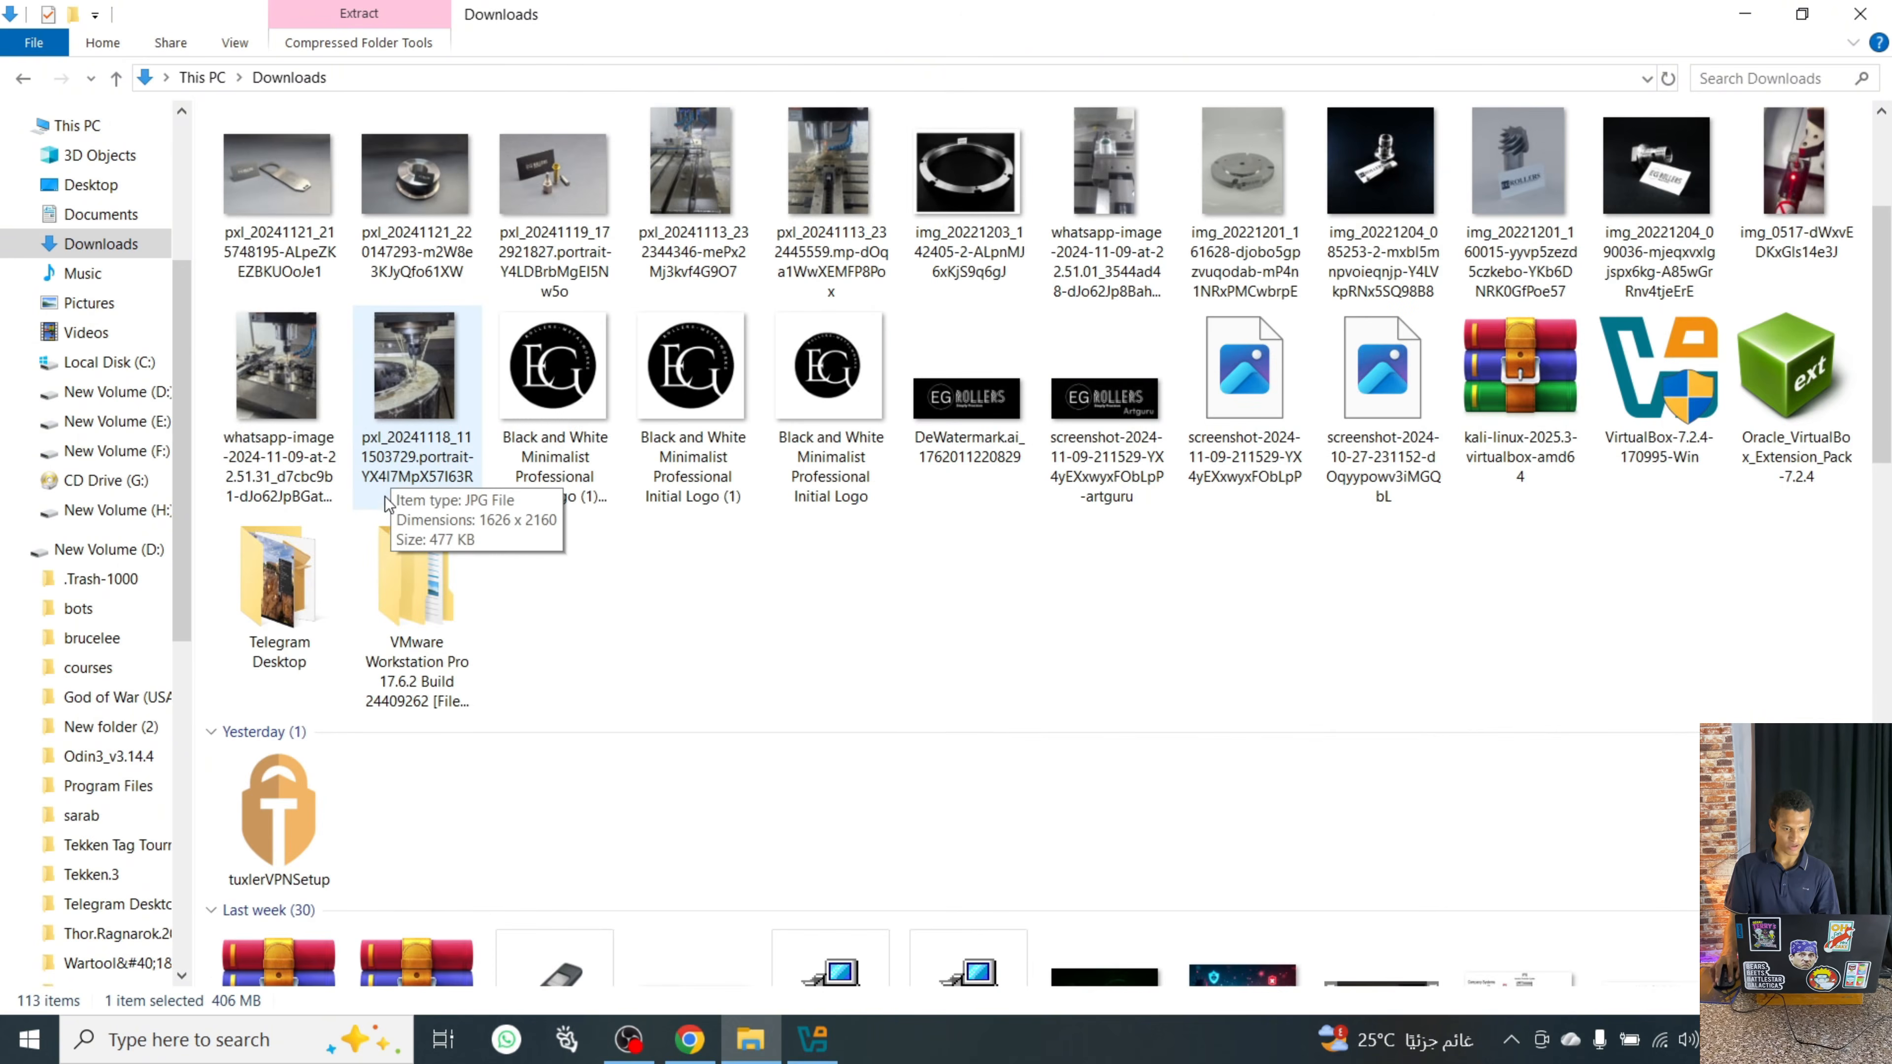
double_click(423, 797)
Run VMware-workstation-full-17.6.2-24409262 from the inner folder and close VirtualBox Manager.
double_click(320, 163)
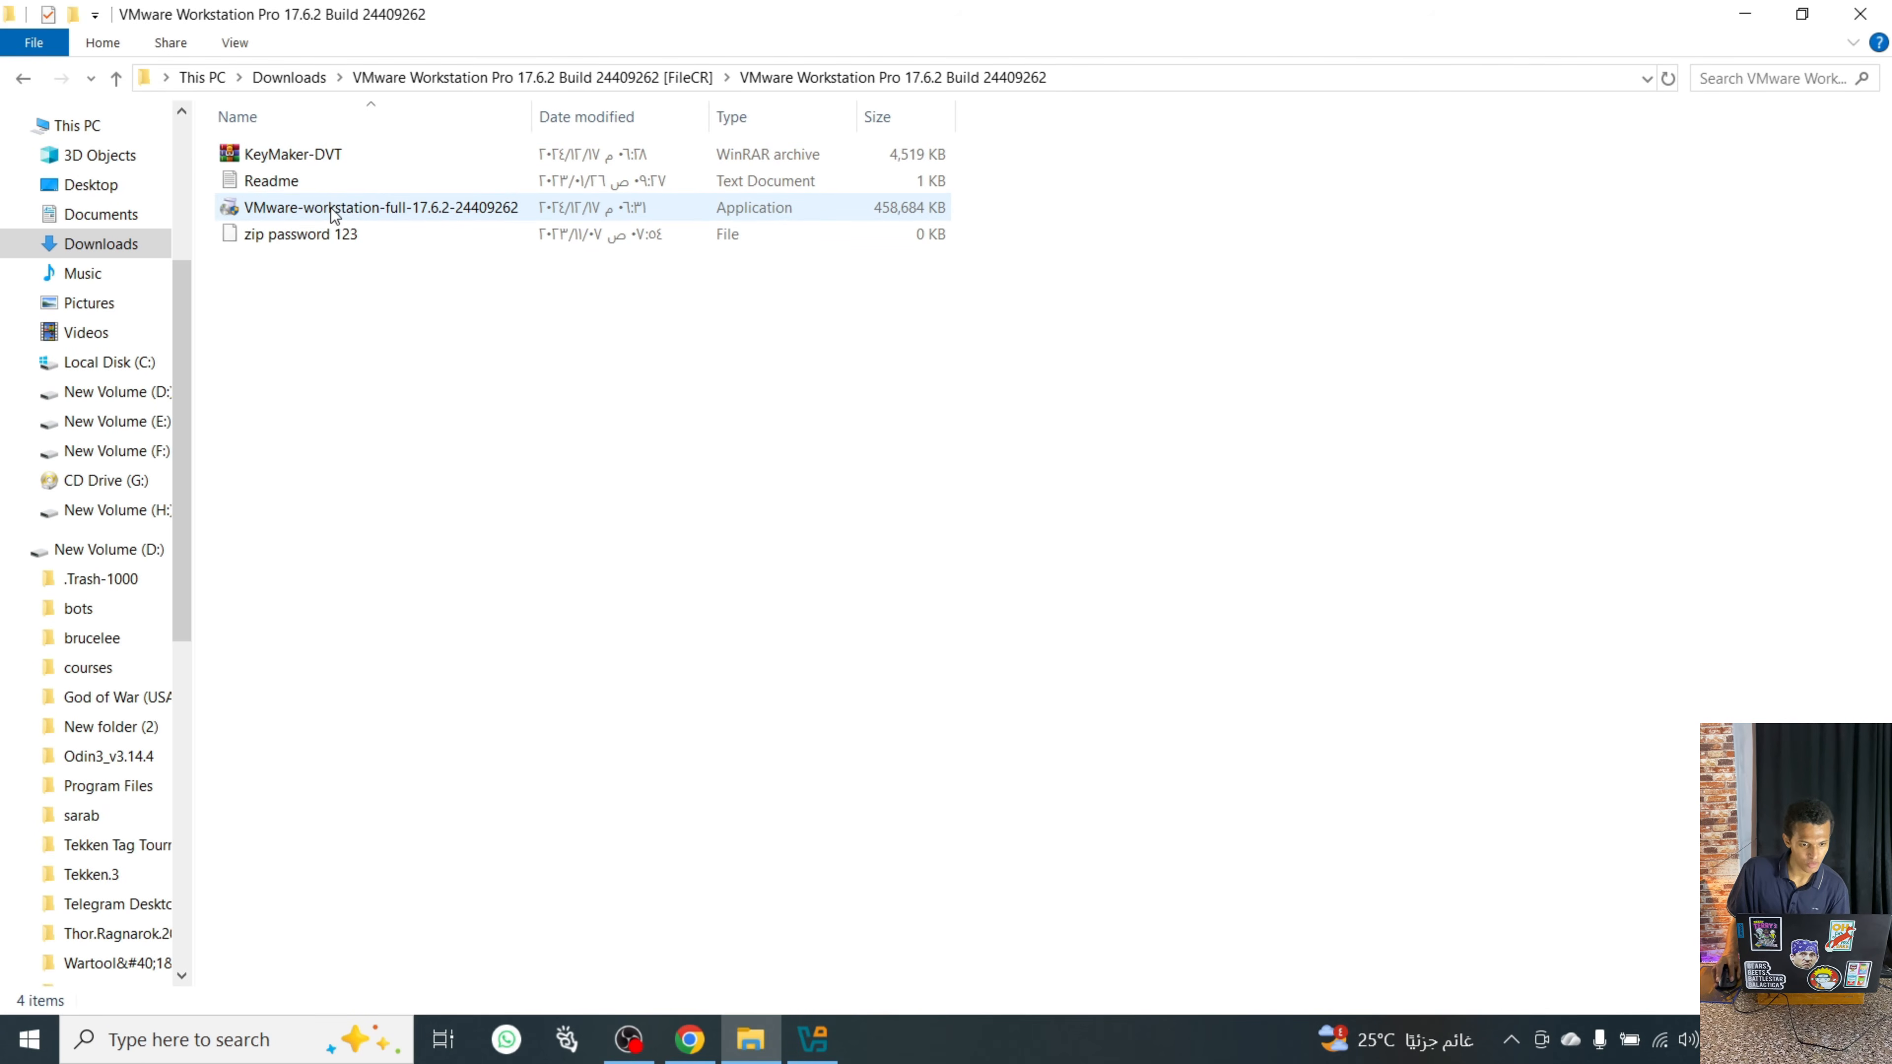
double_click(357, 210)
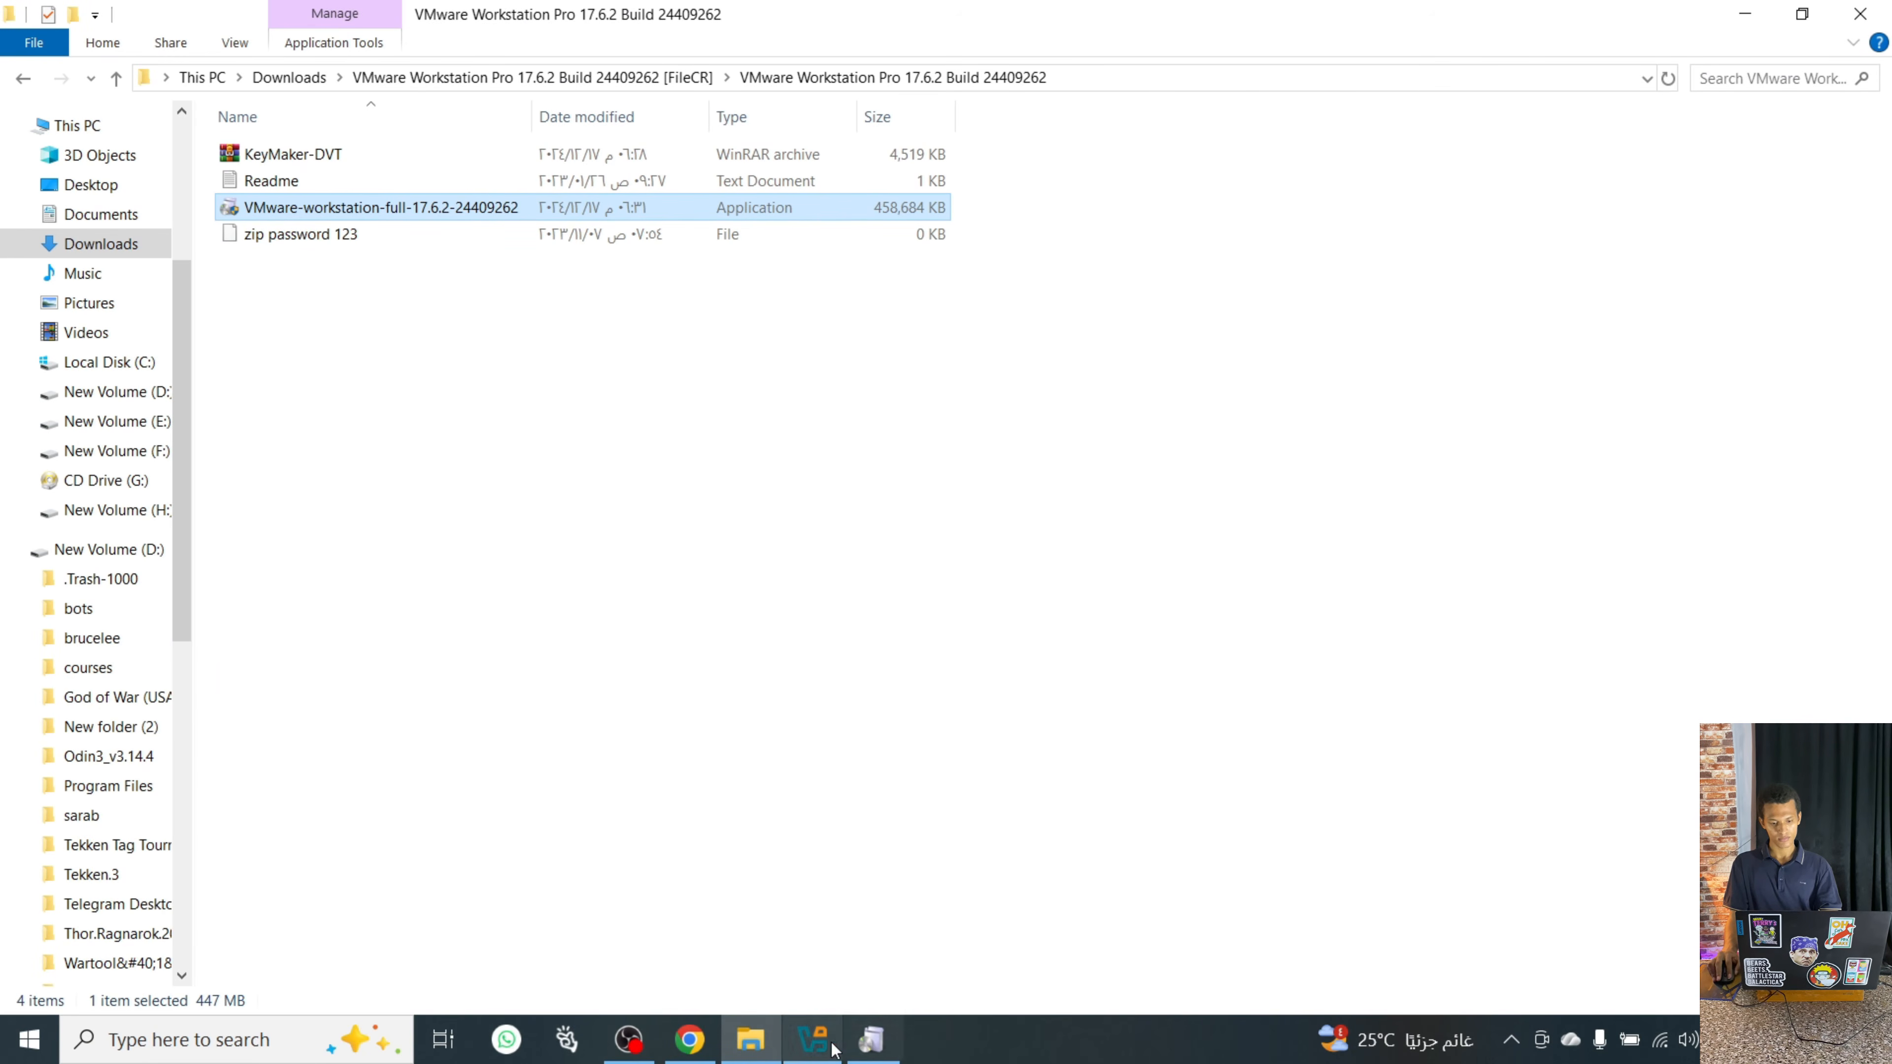
left_click(812, 1039)
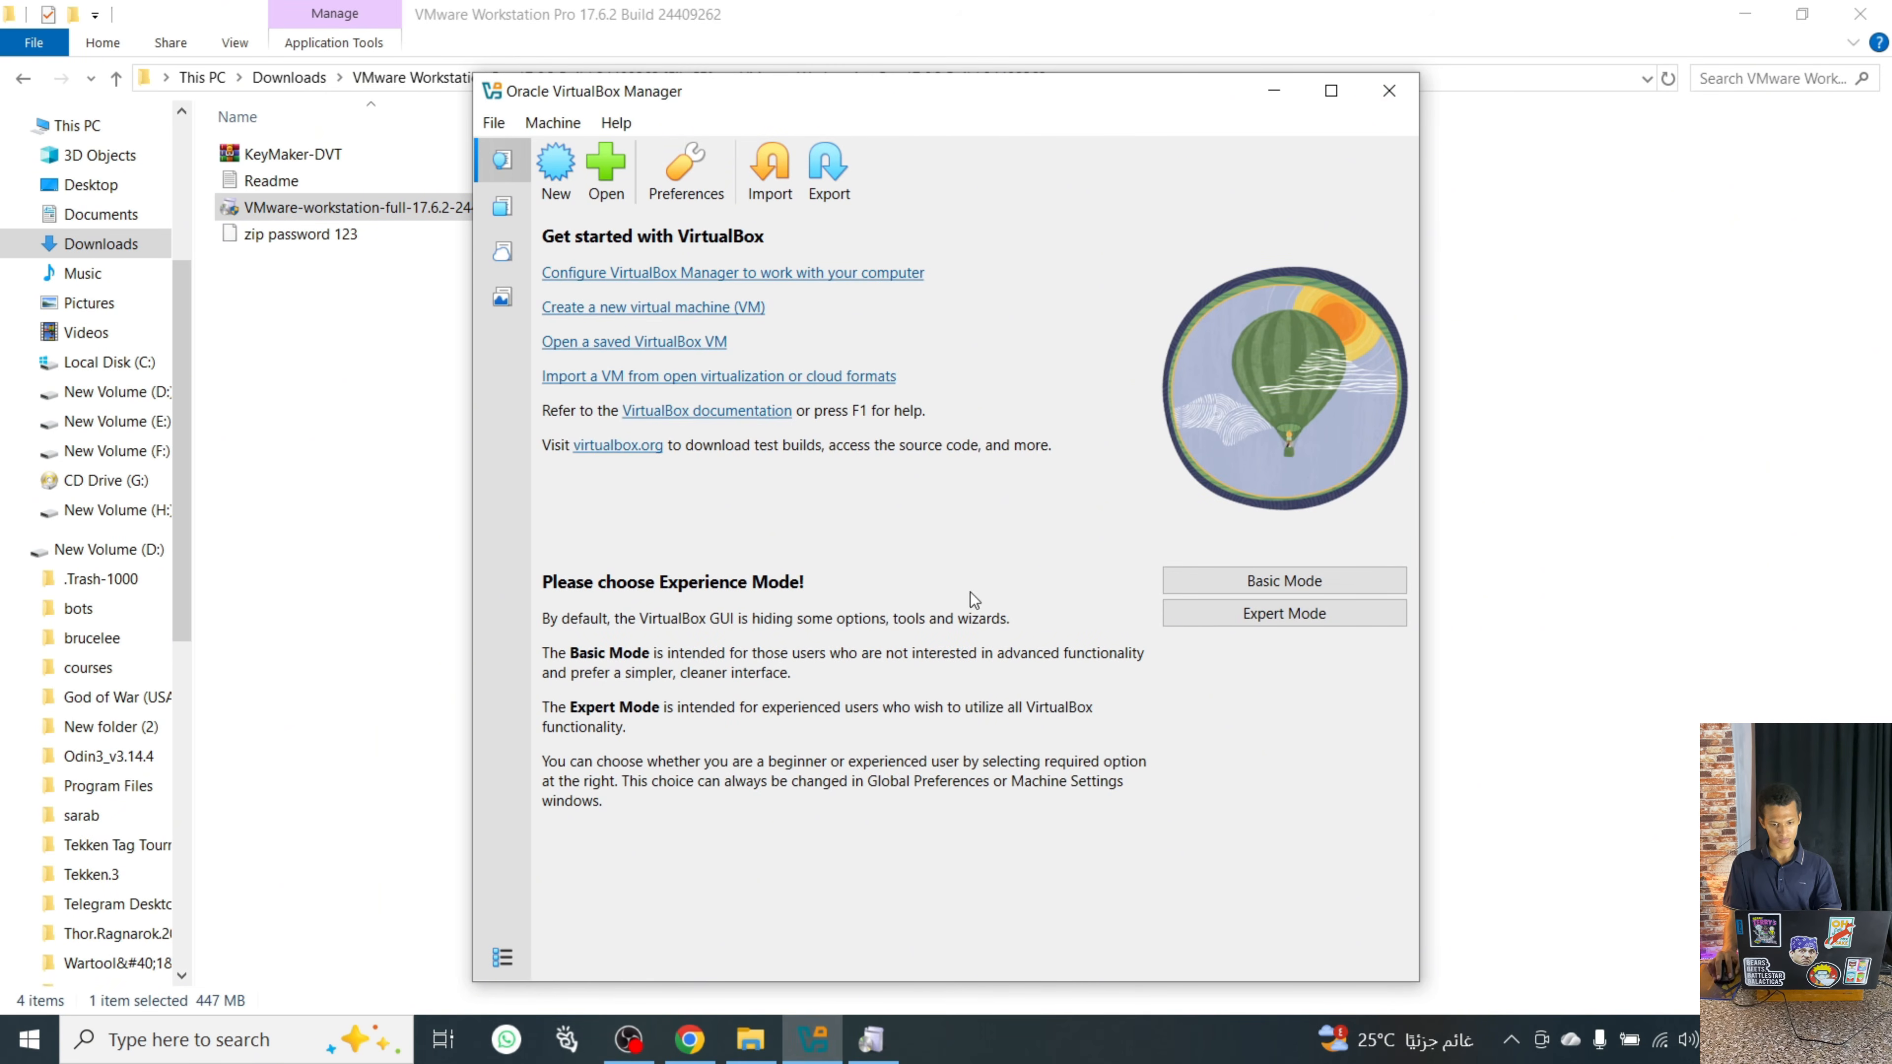
left_click(1389, 91)
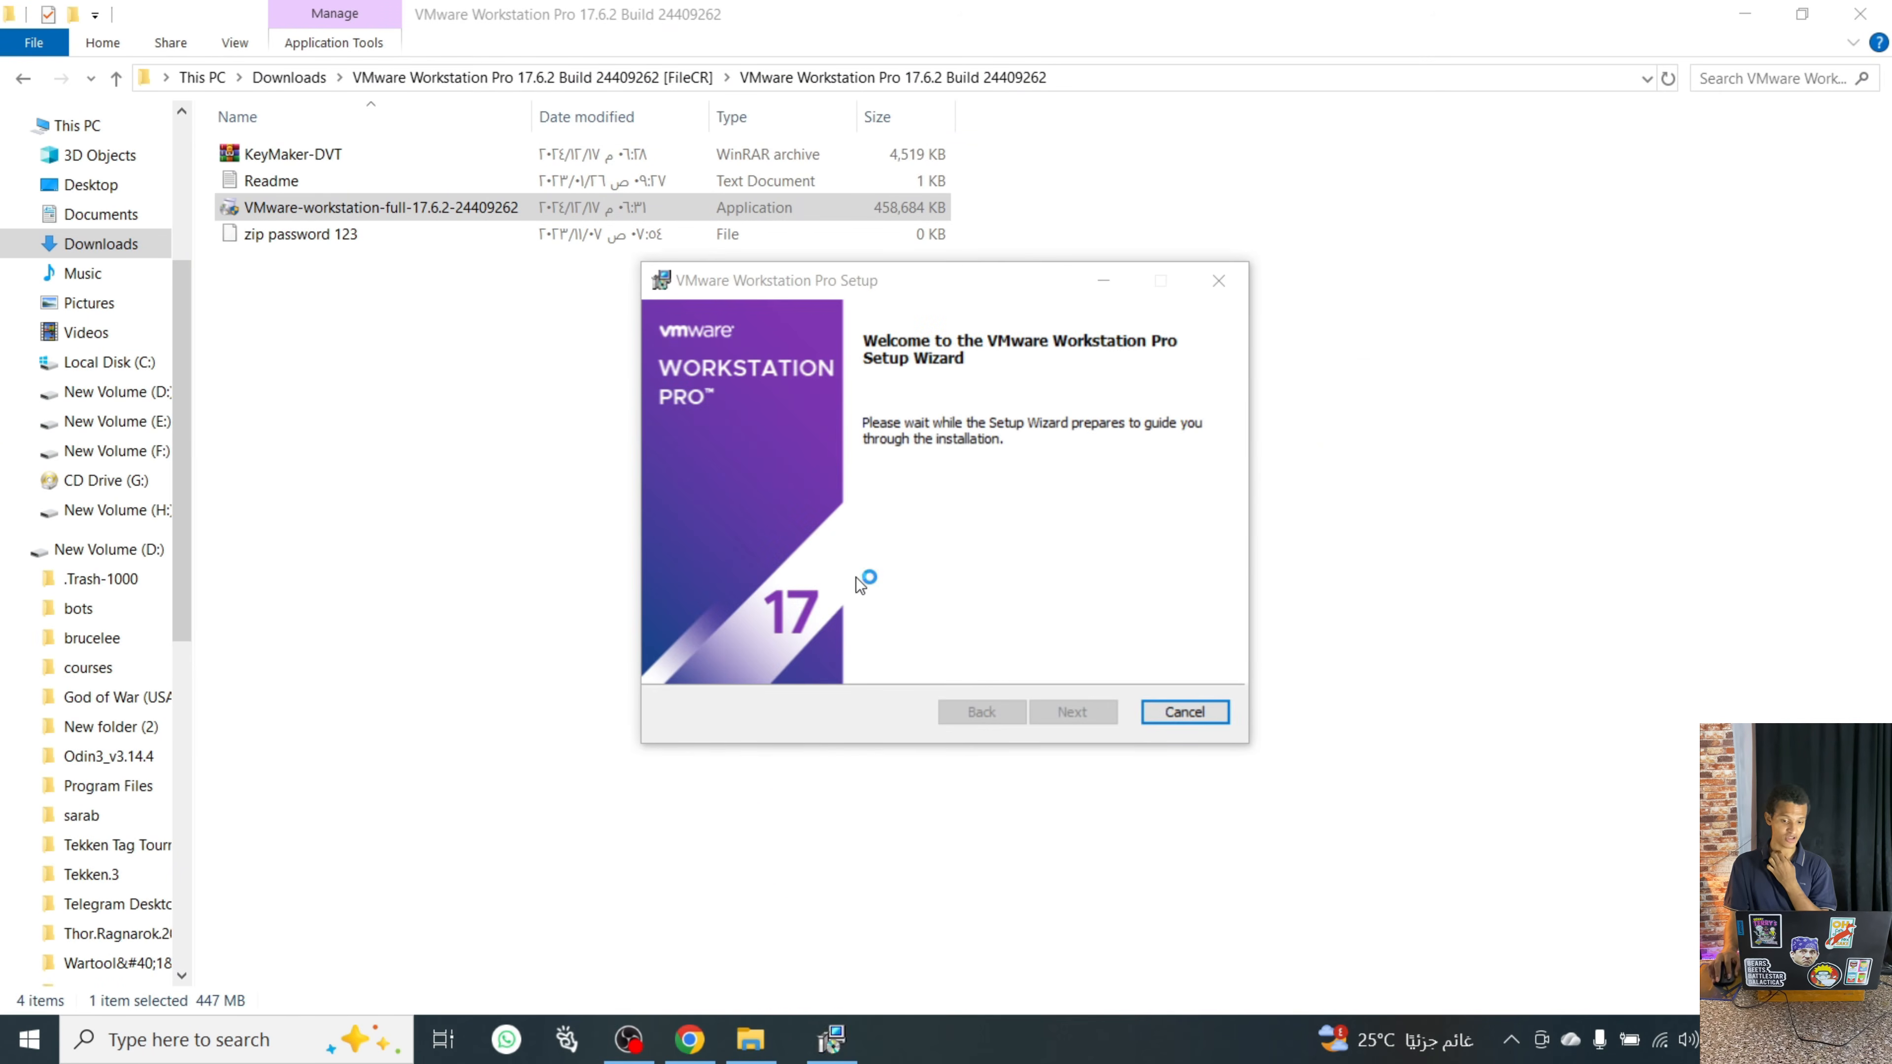
Install VMware Workstation Pro 17.6.2 with default location, experience settings and shortcuts.
left_click(1070, 718)
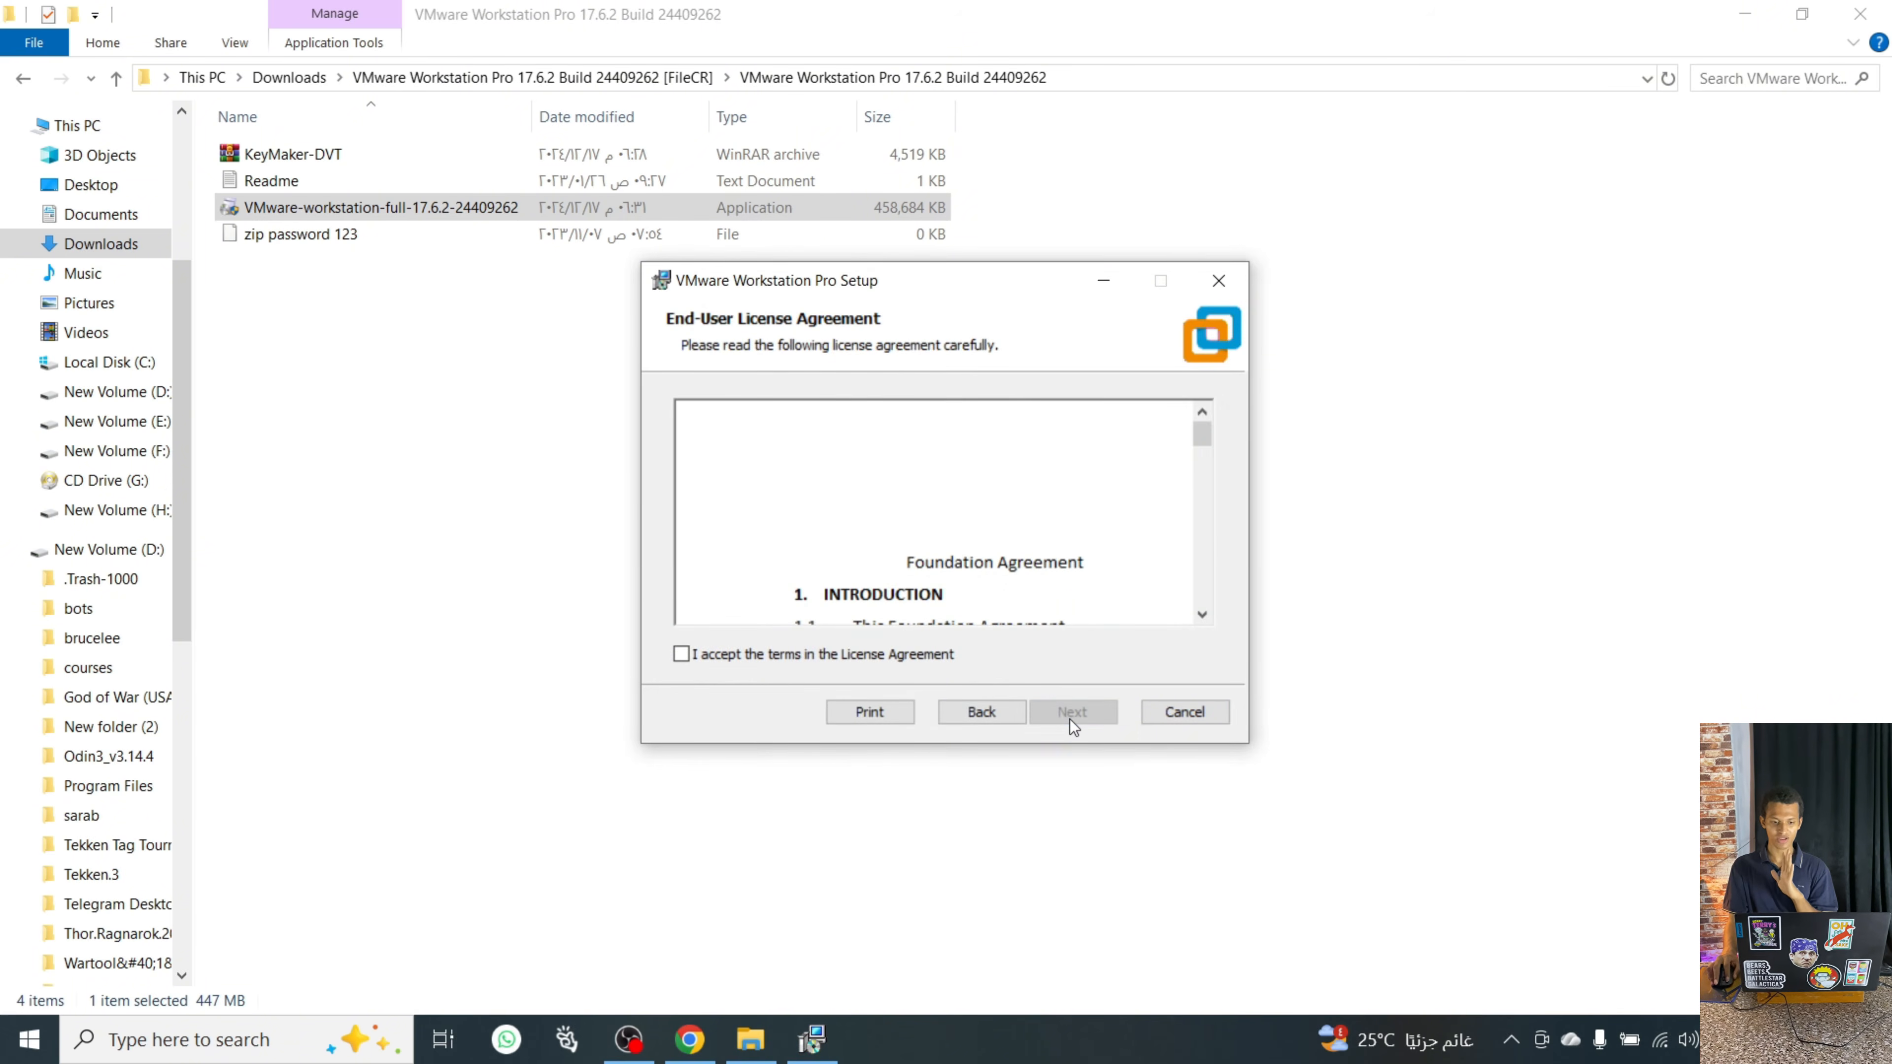
left_click(680, 655)
left_click(1089, 716)
left_click(1091, 716)
left_click(1092, 715)
left_click(1092, 716)
left_click(1092, 715)
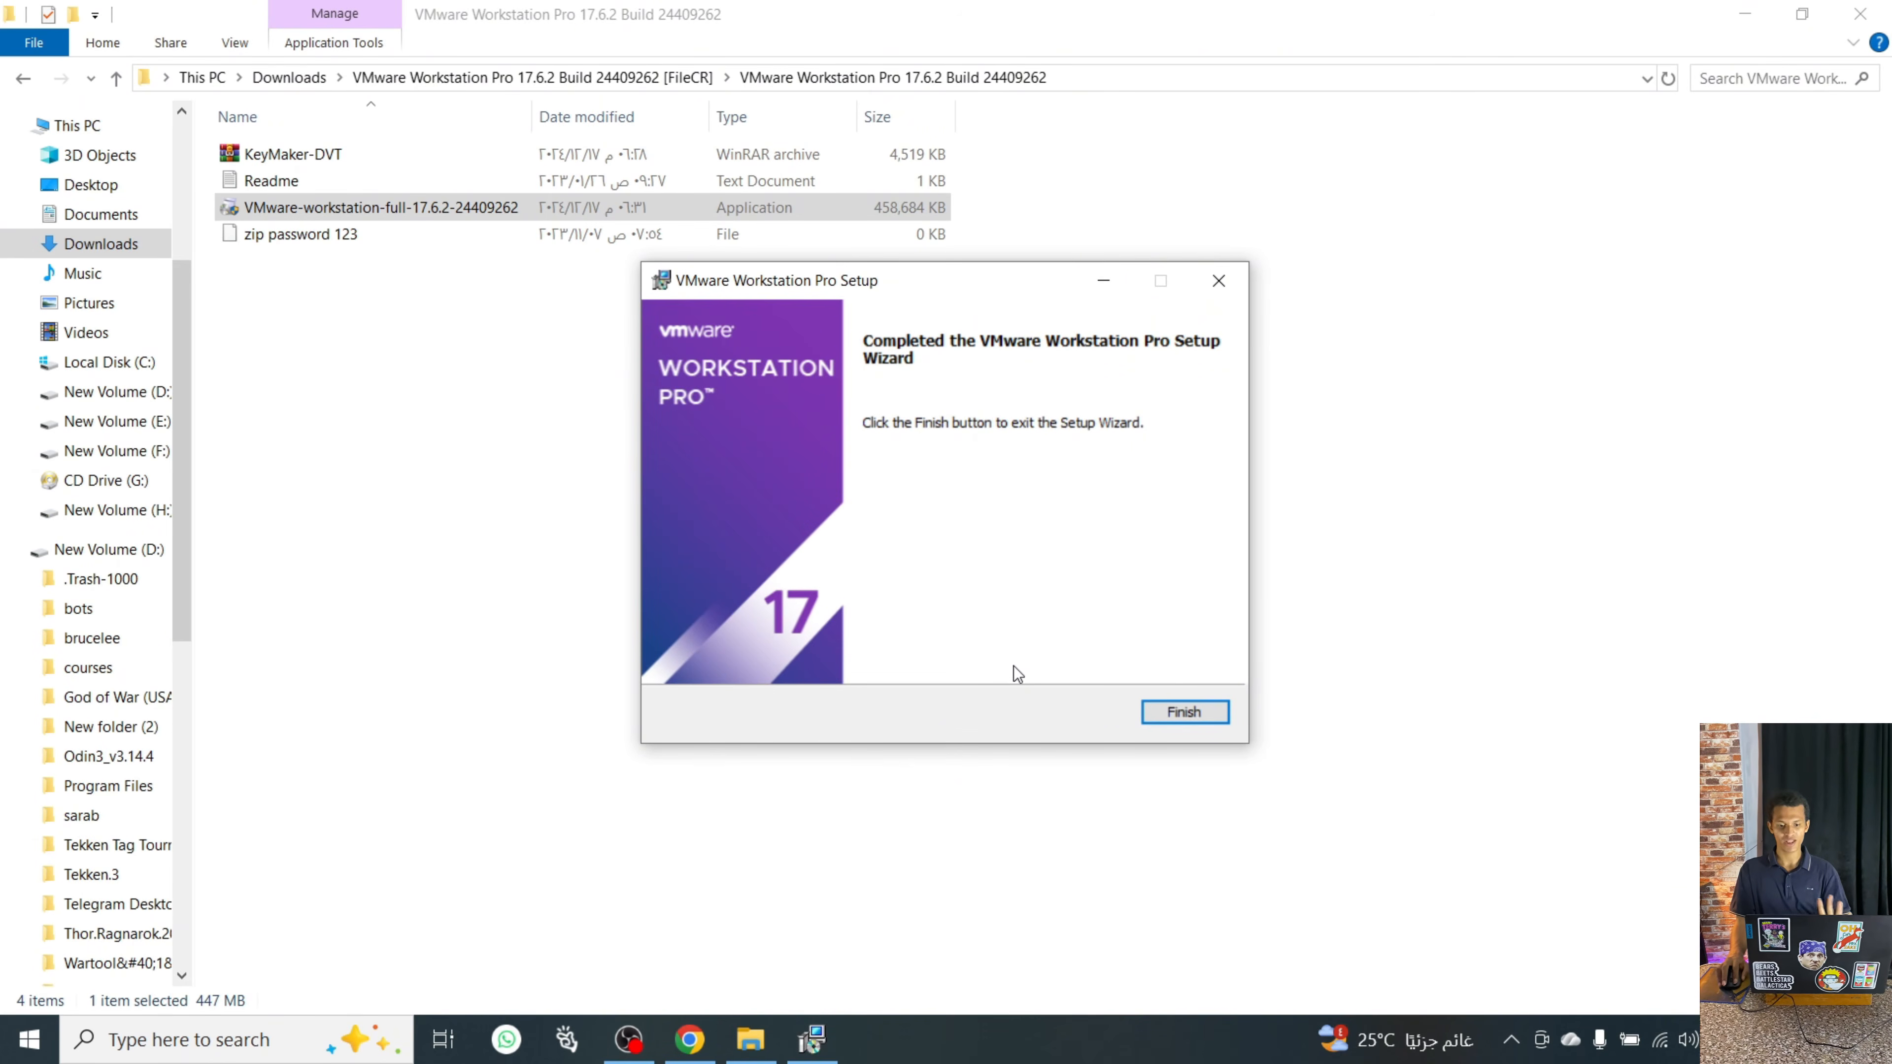
left_click(1144, 714)
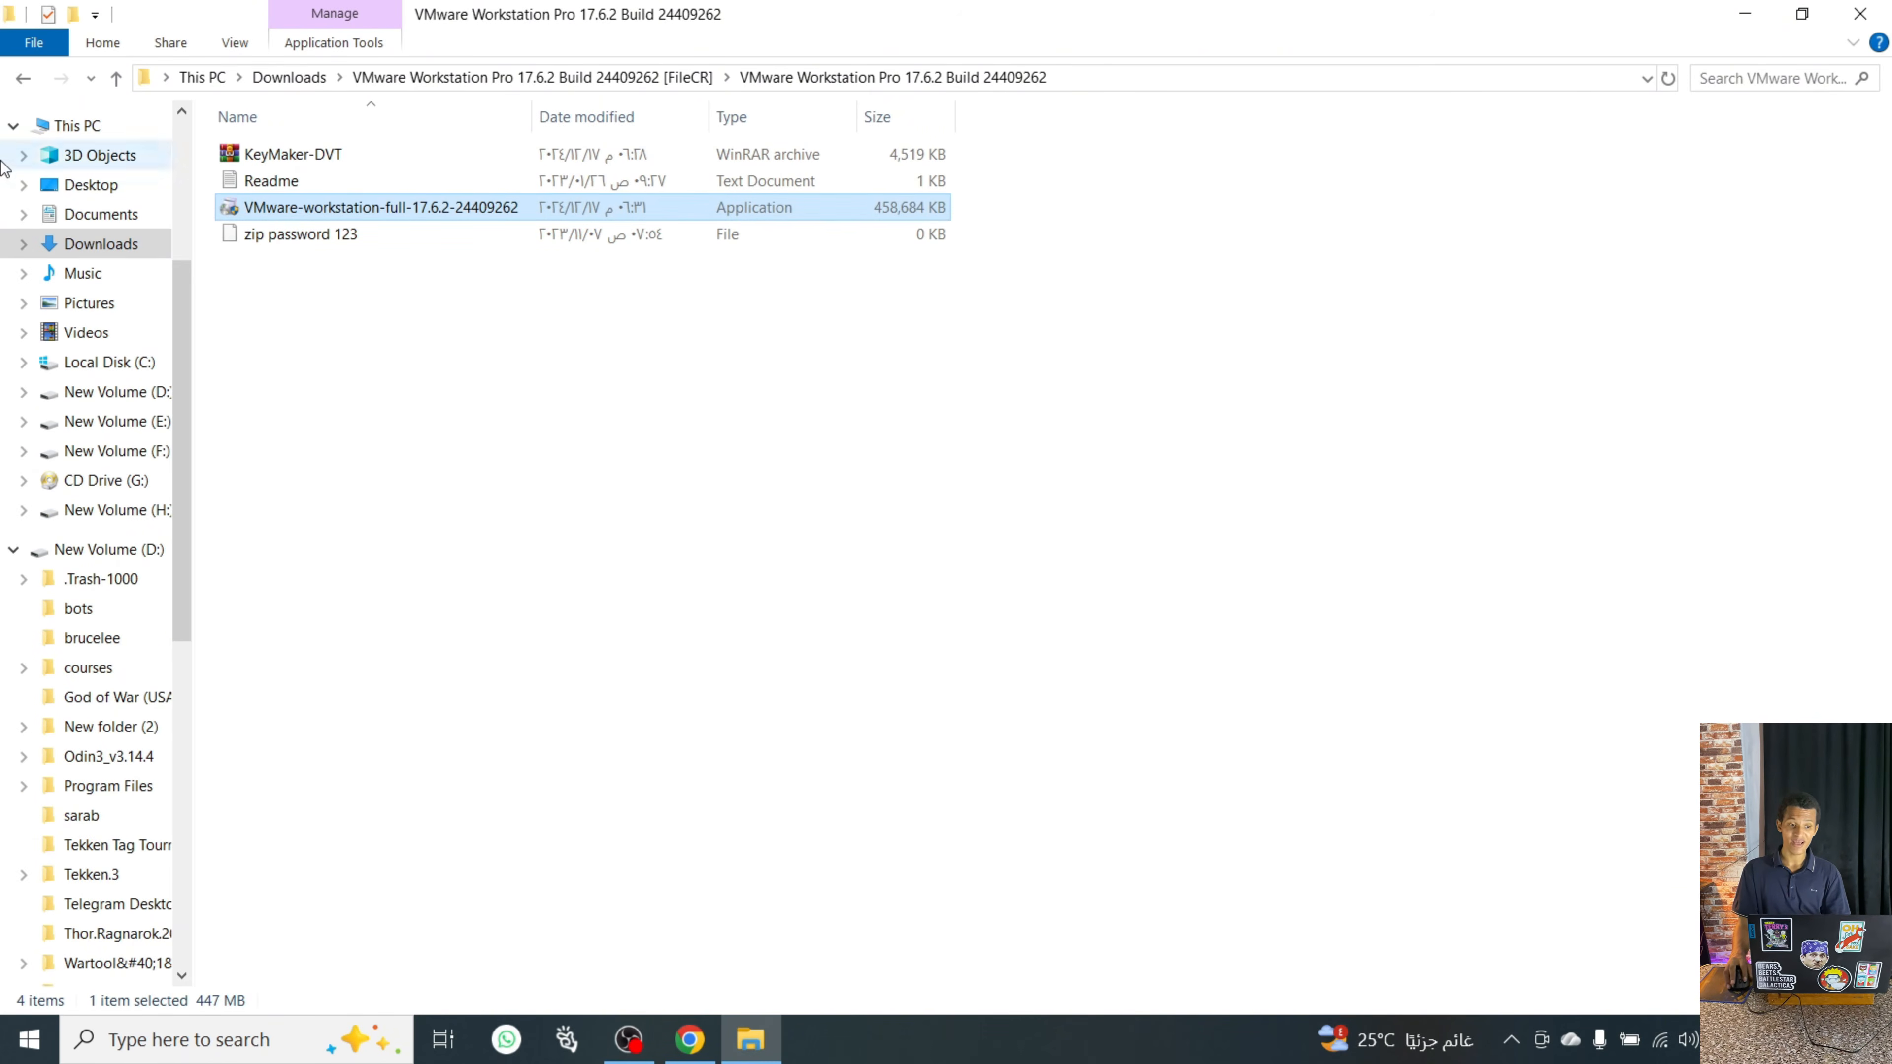
Extract the Kali VirtualBox archive into kali-linux-2025.3-virtualbox-amd64.
left_click(20, 79)
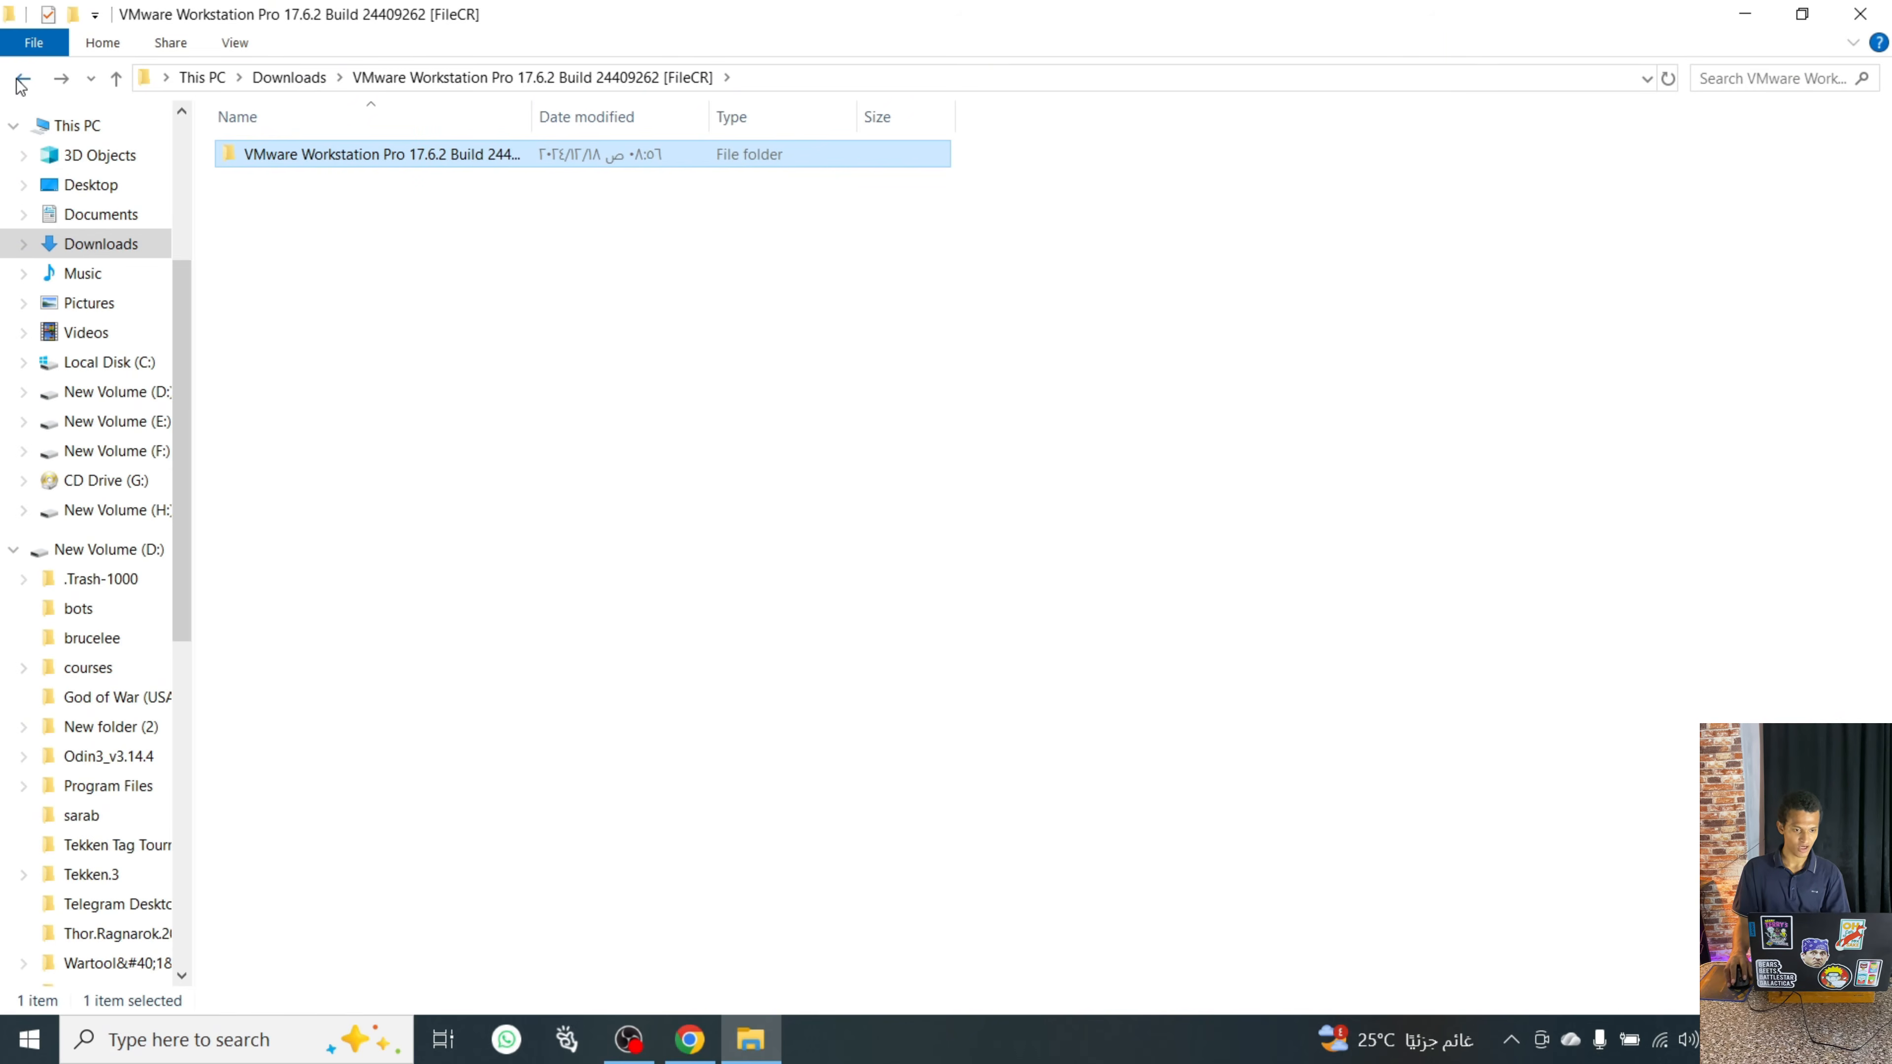
left_click(19, 82)
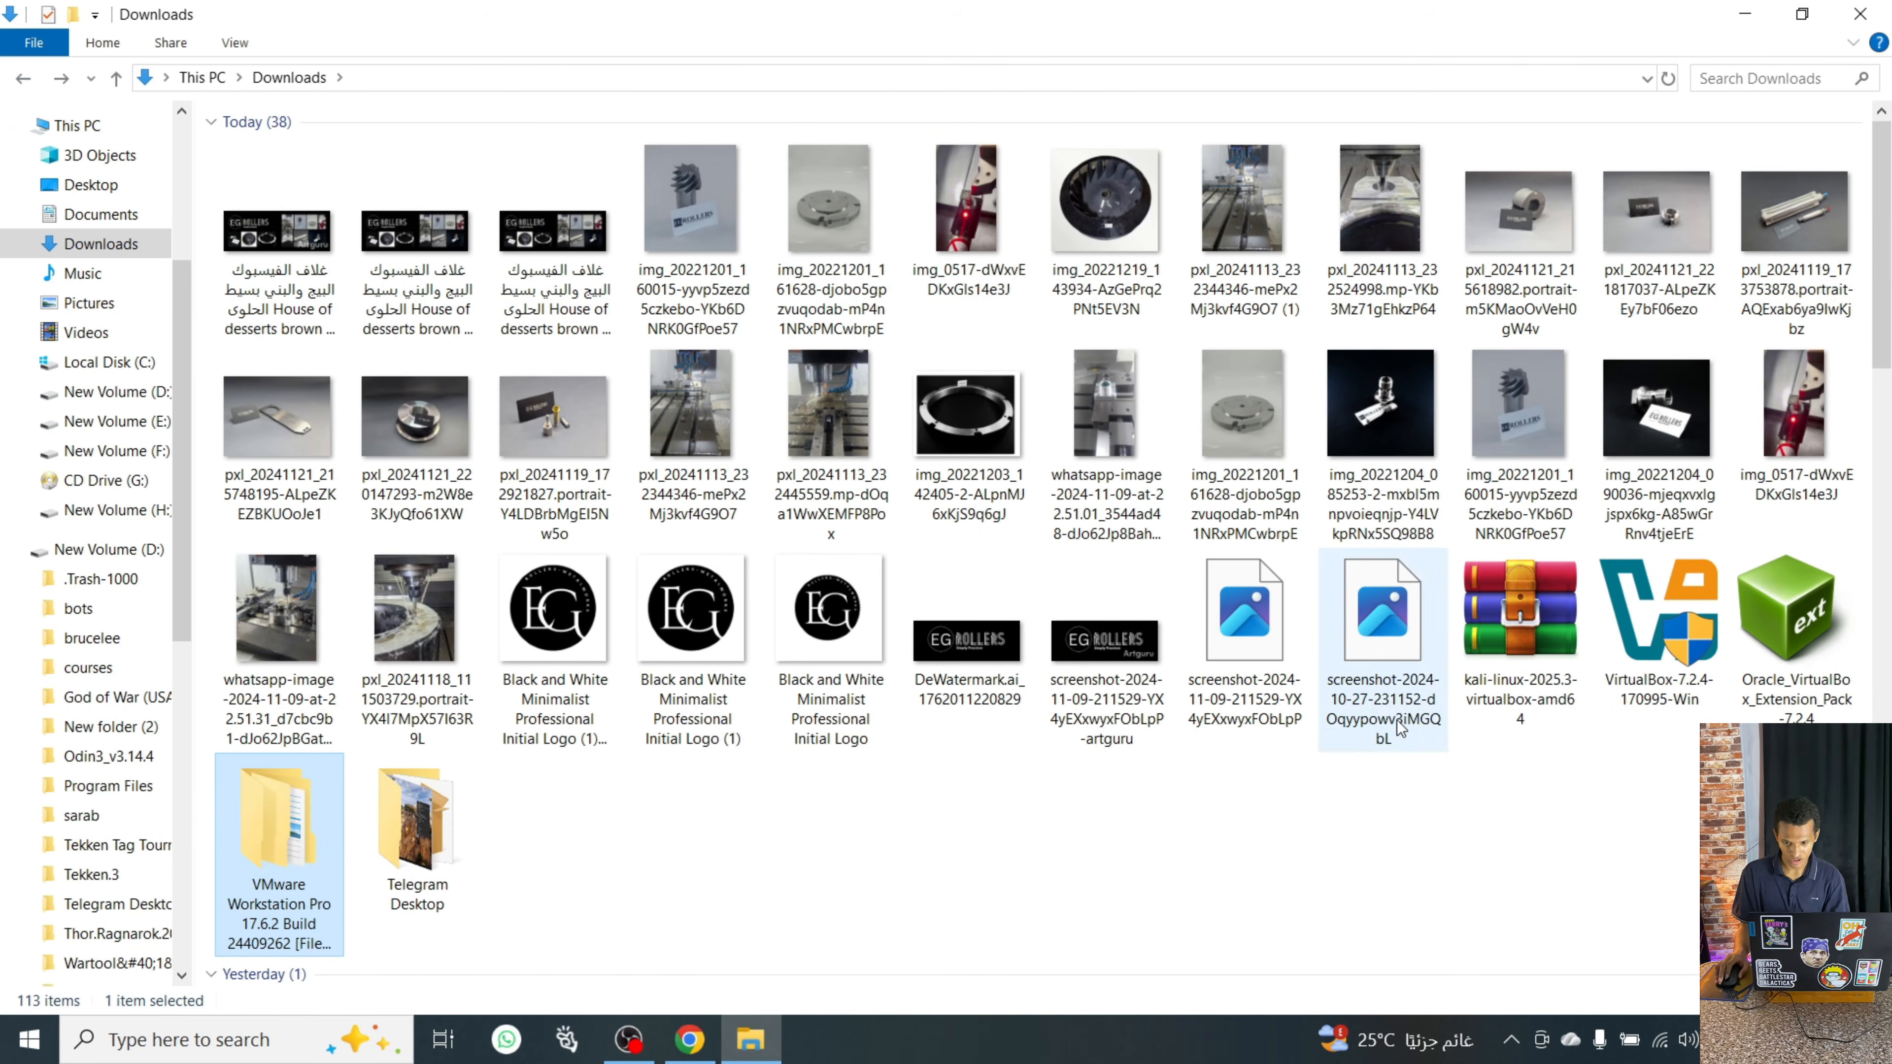
right_click(1510, 626)
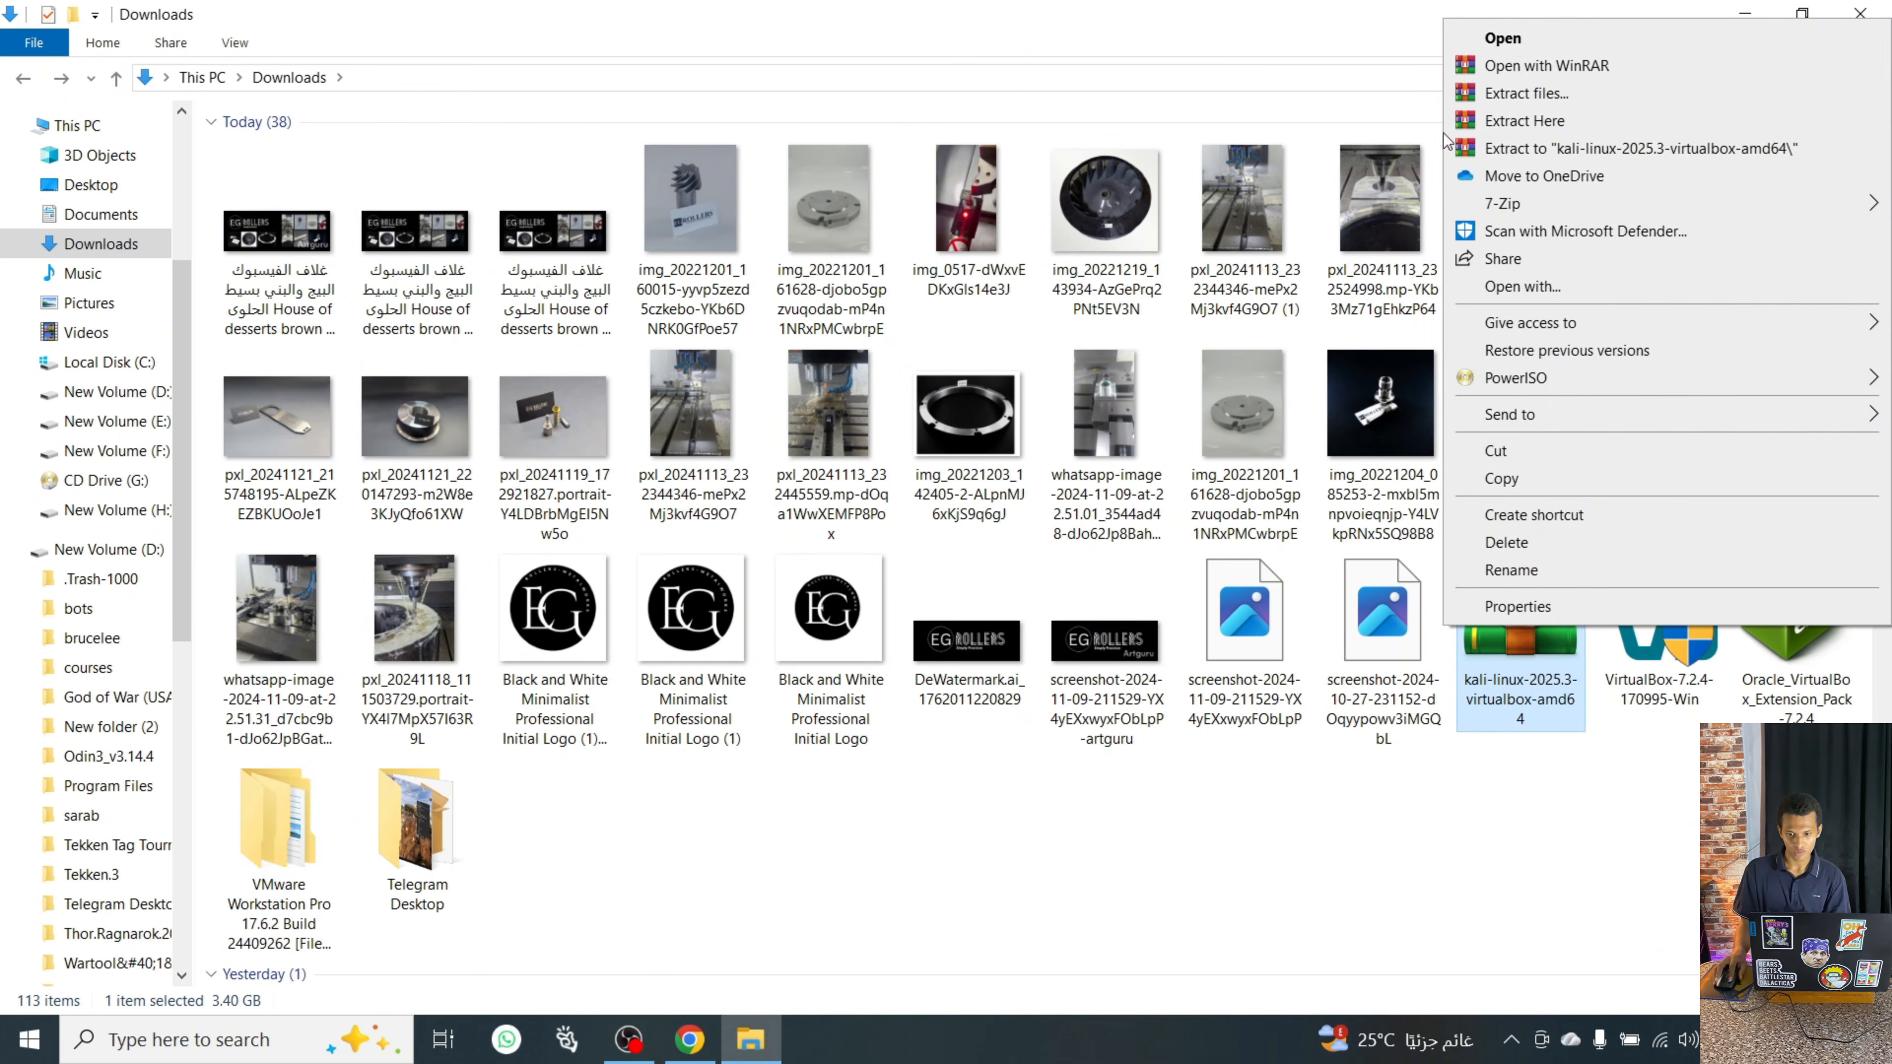
left_click(1520, 93)
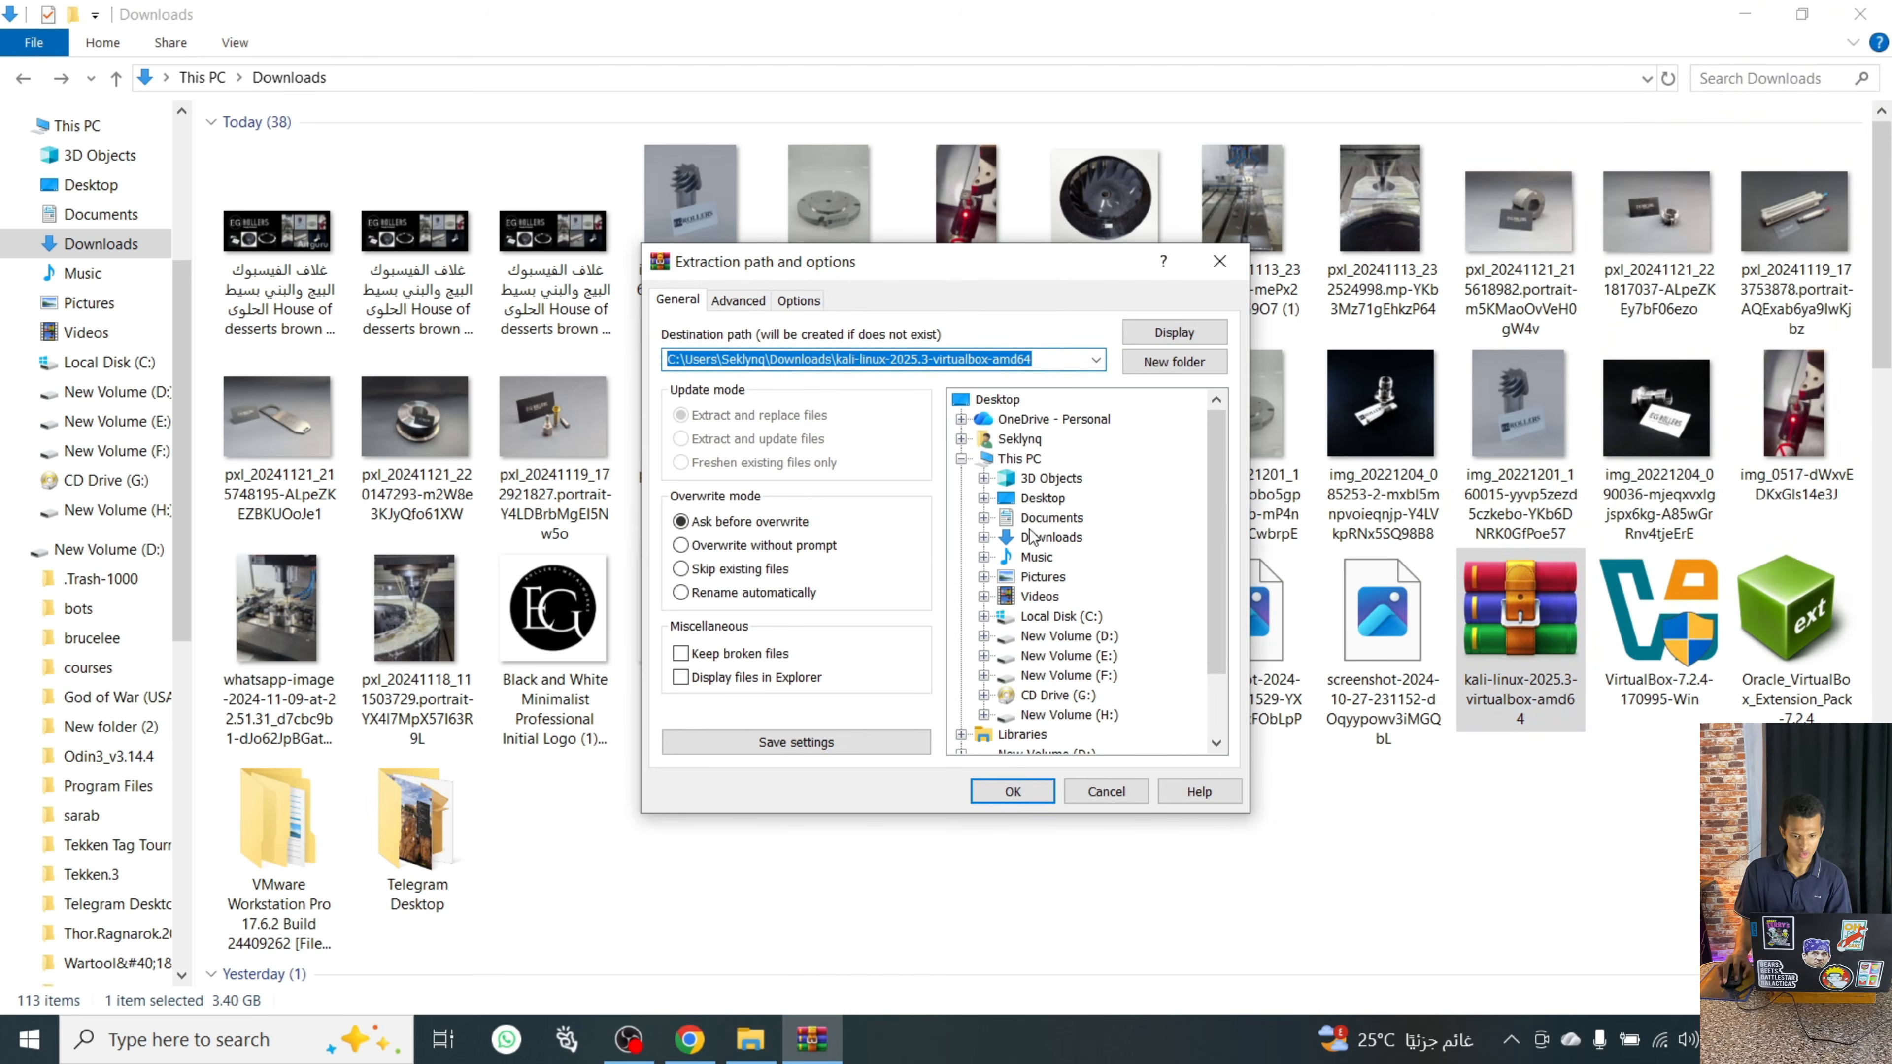
left_click(1013, 792)
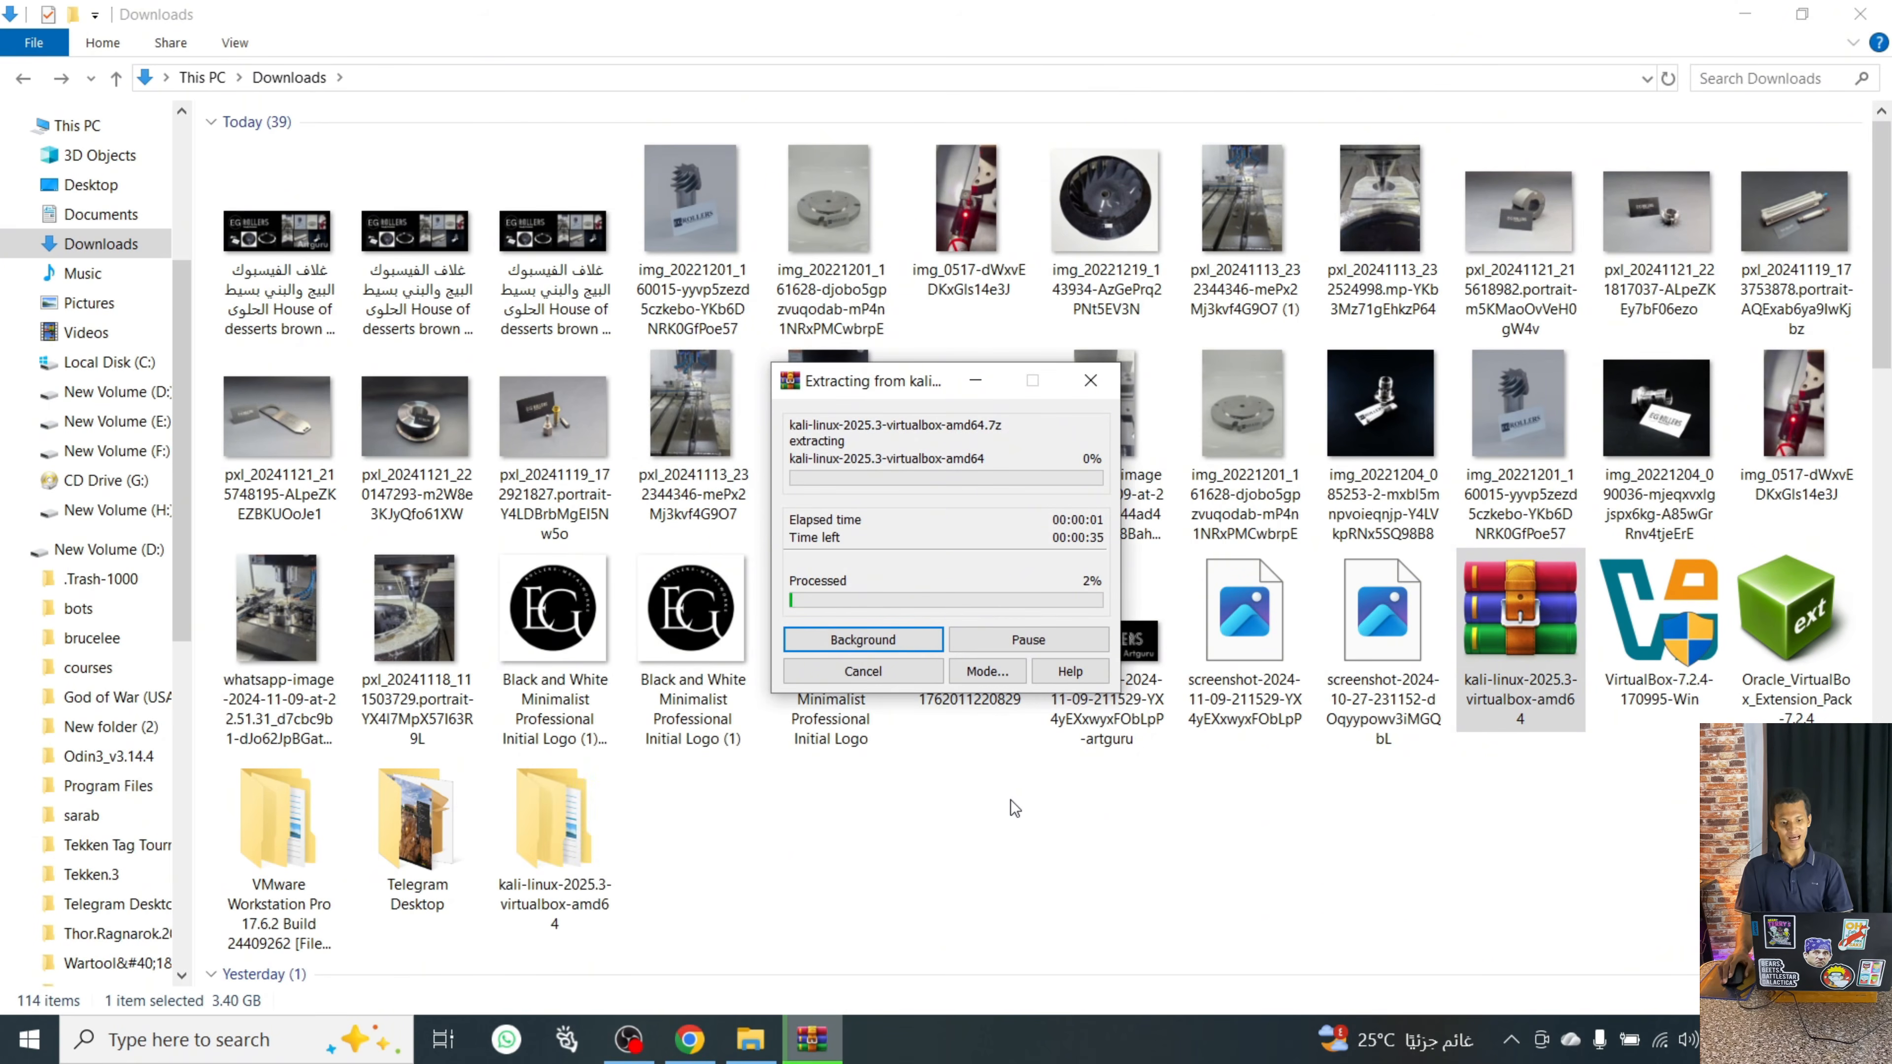
Extract the Kali VMware archive into kali-linux-2025.3-vmware-amd64.
scroll(522, 775, "down", 5)
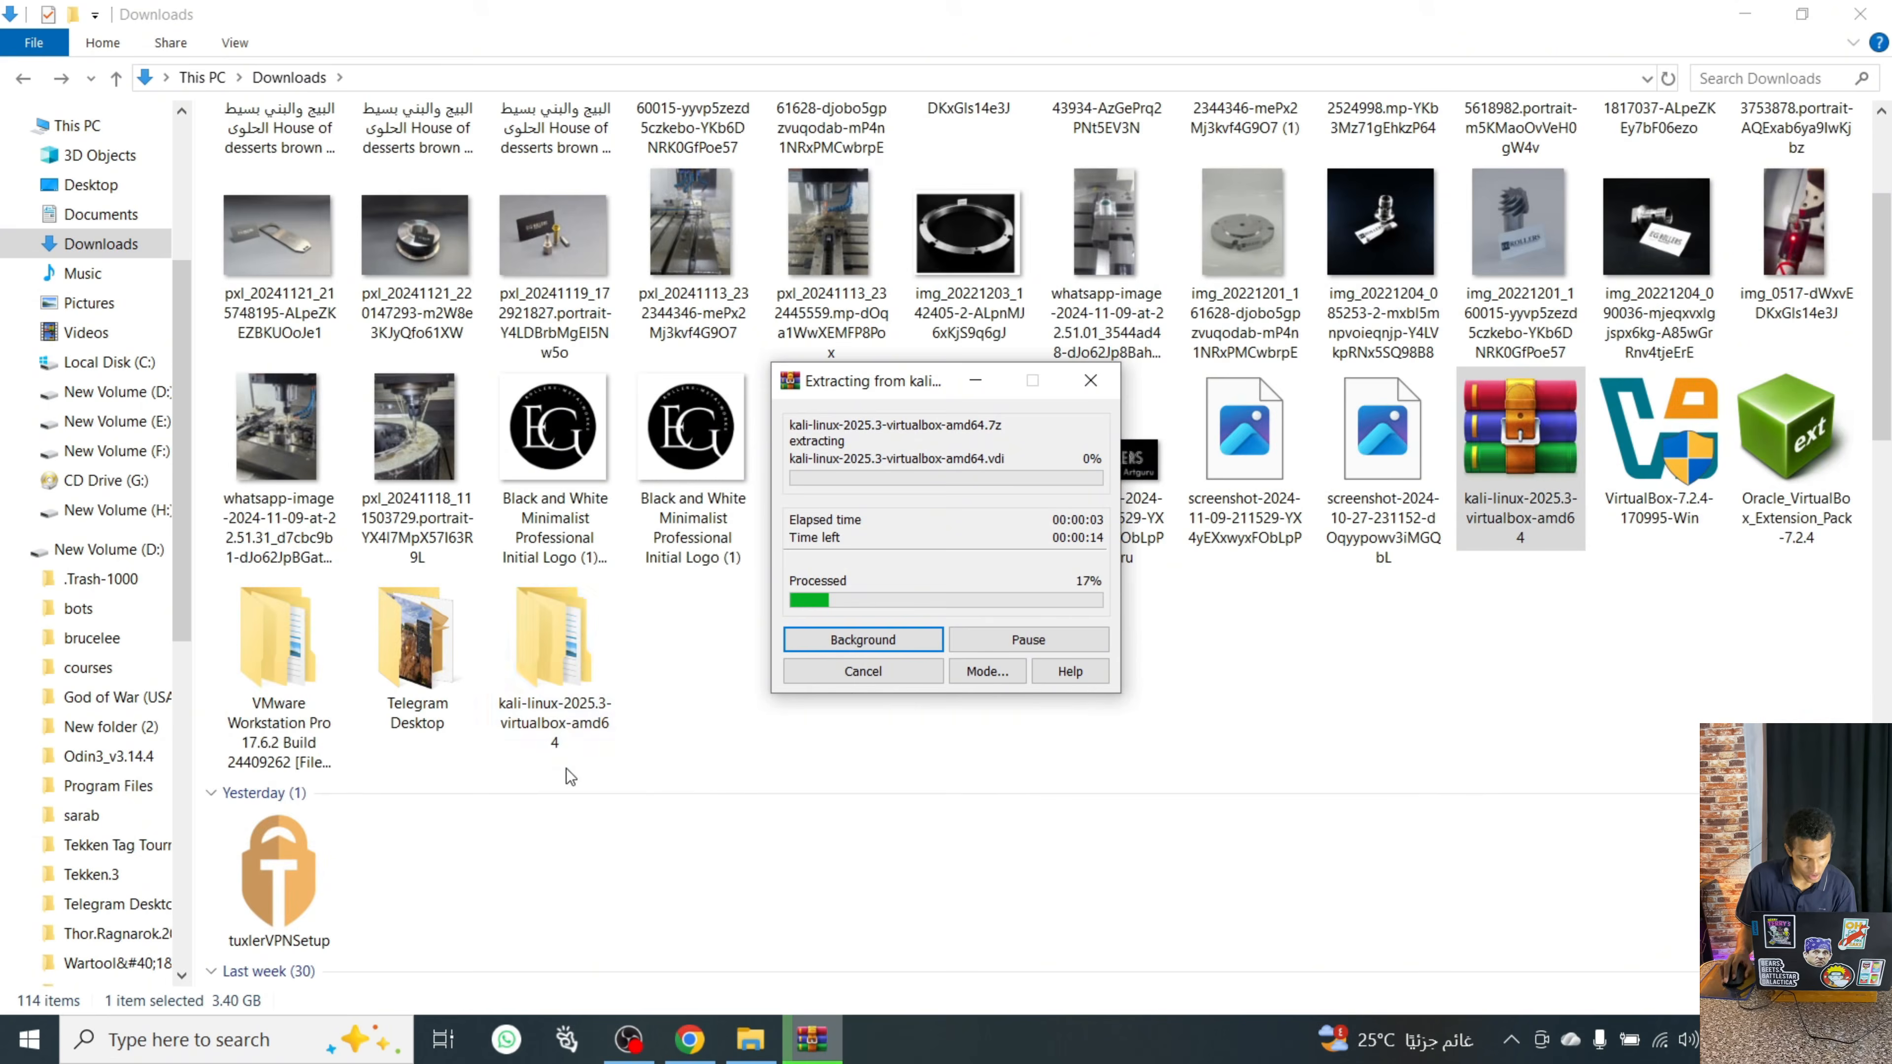
left_click(390, 477)
right_click(390, 477)
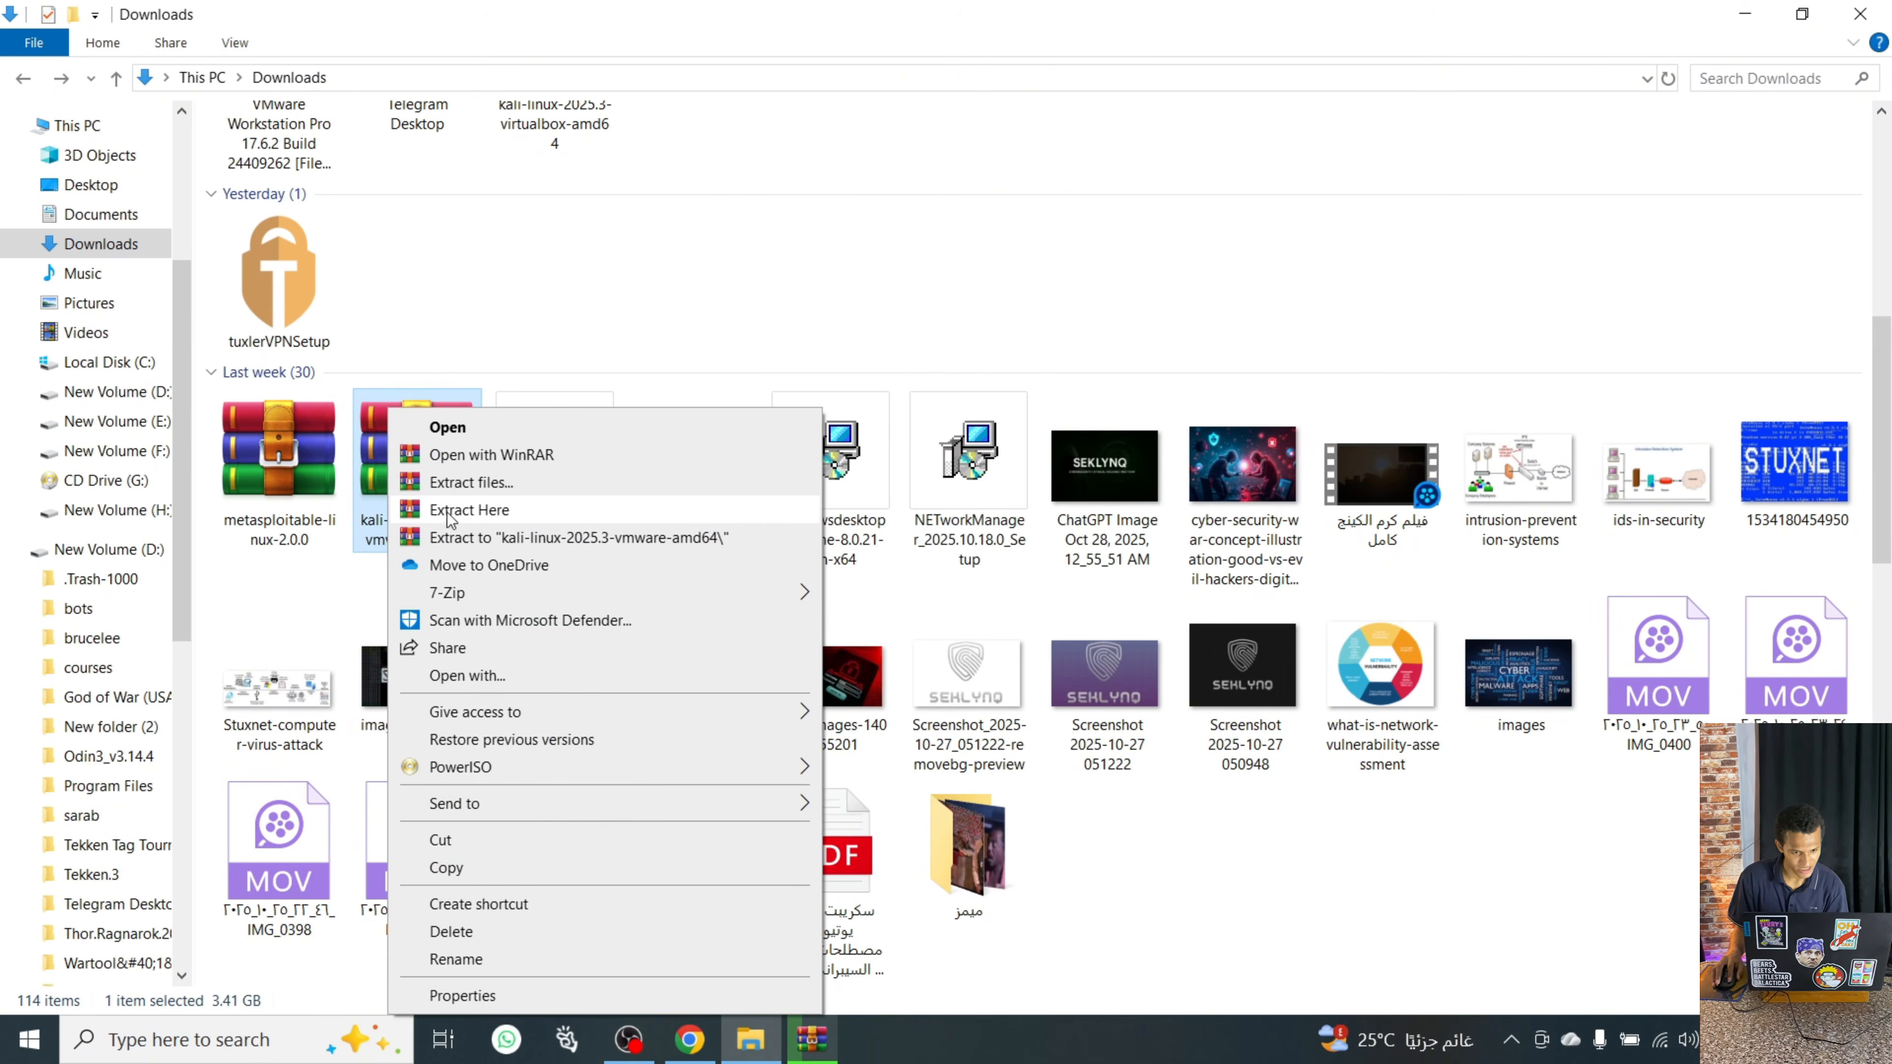
left_click(454, 482)
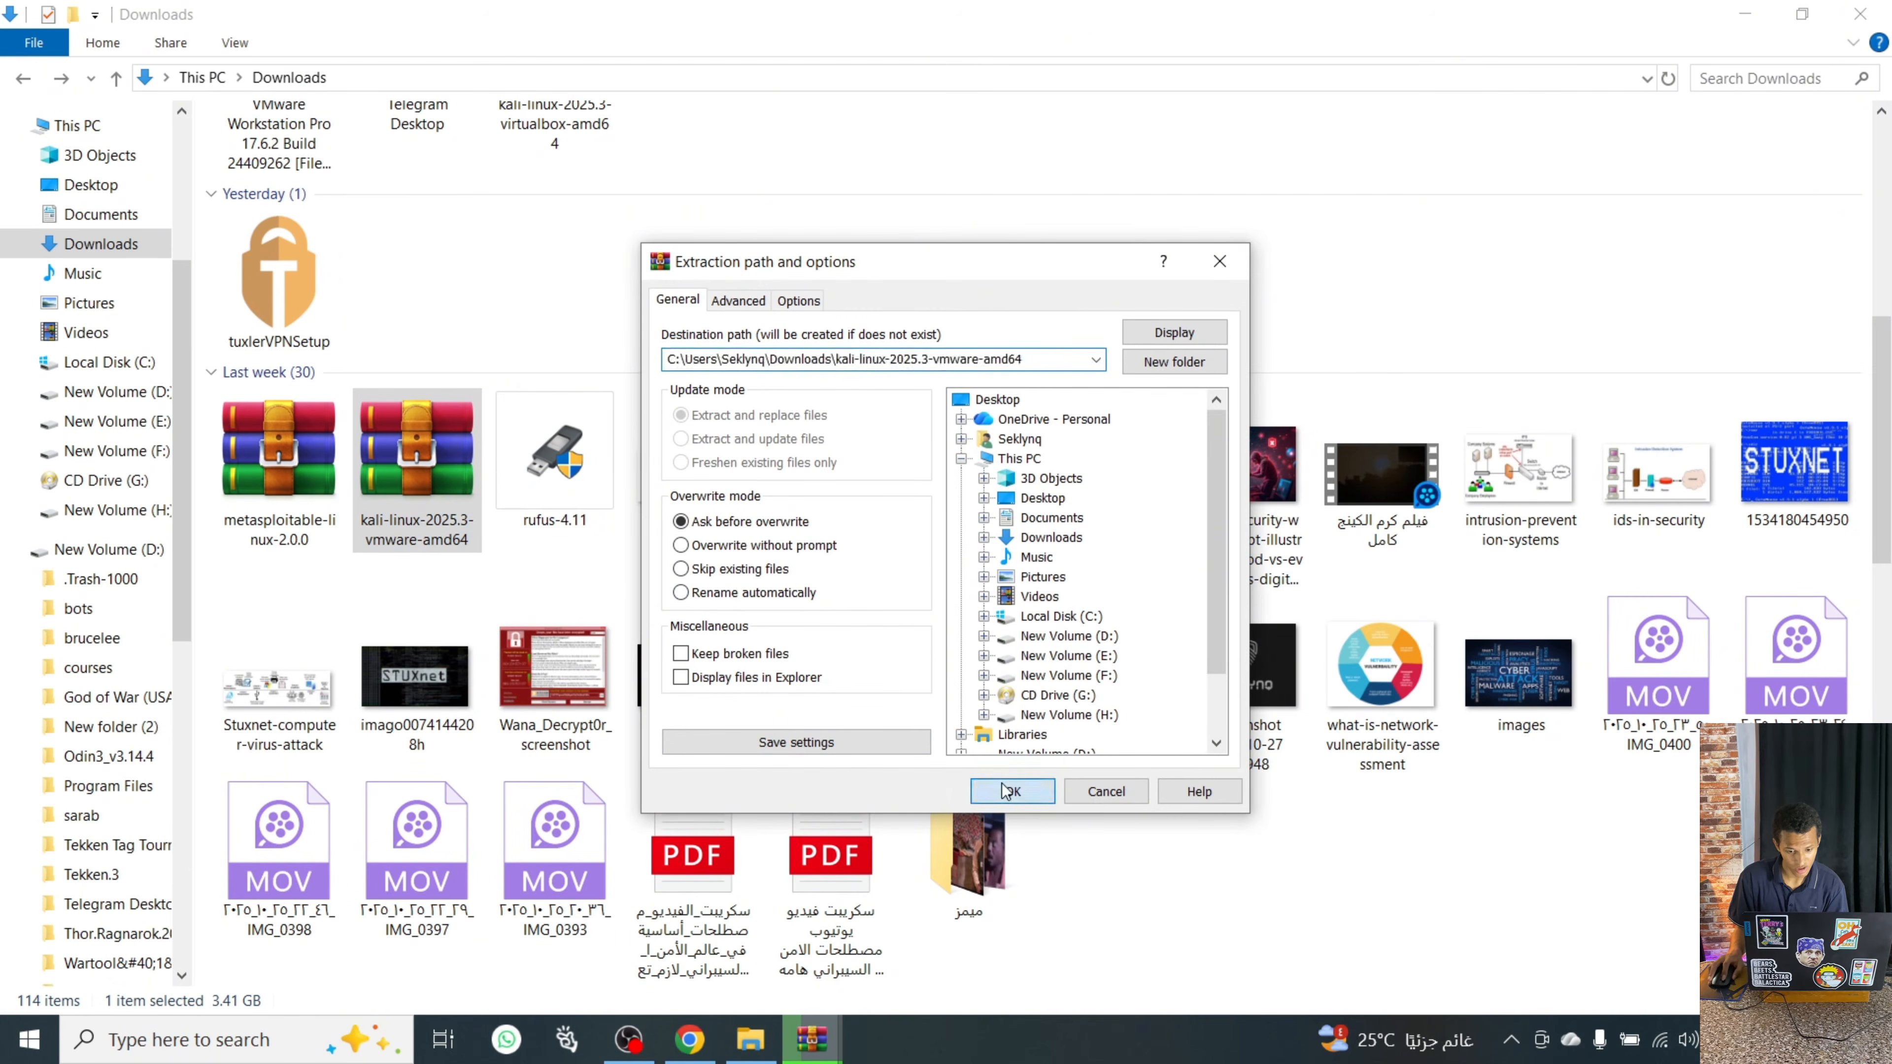
left_click(1006, 788)
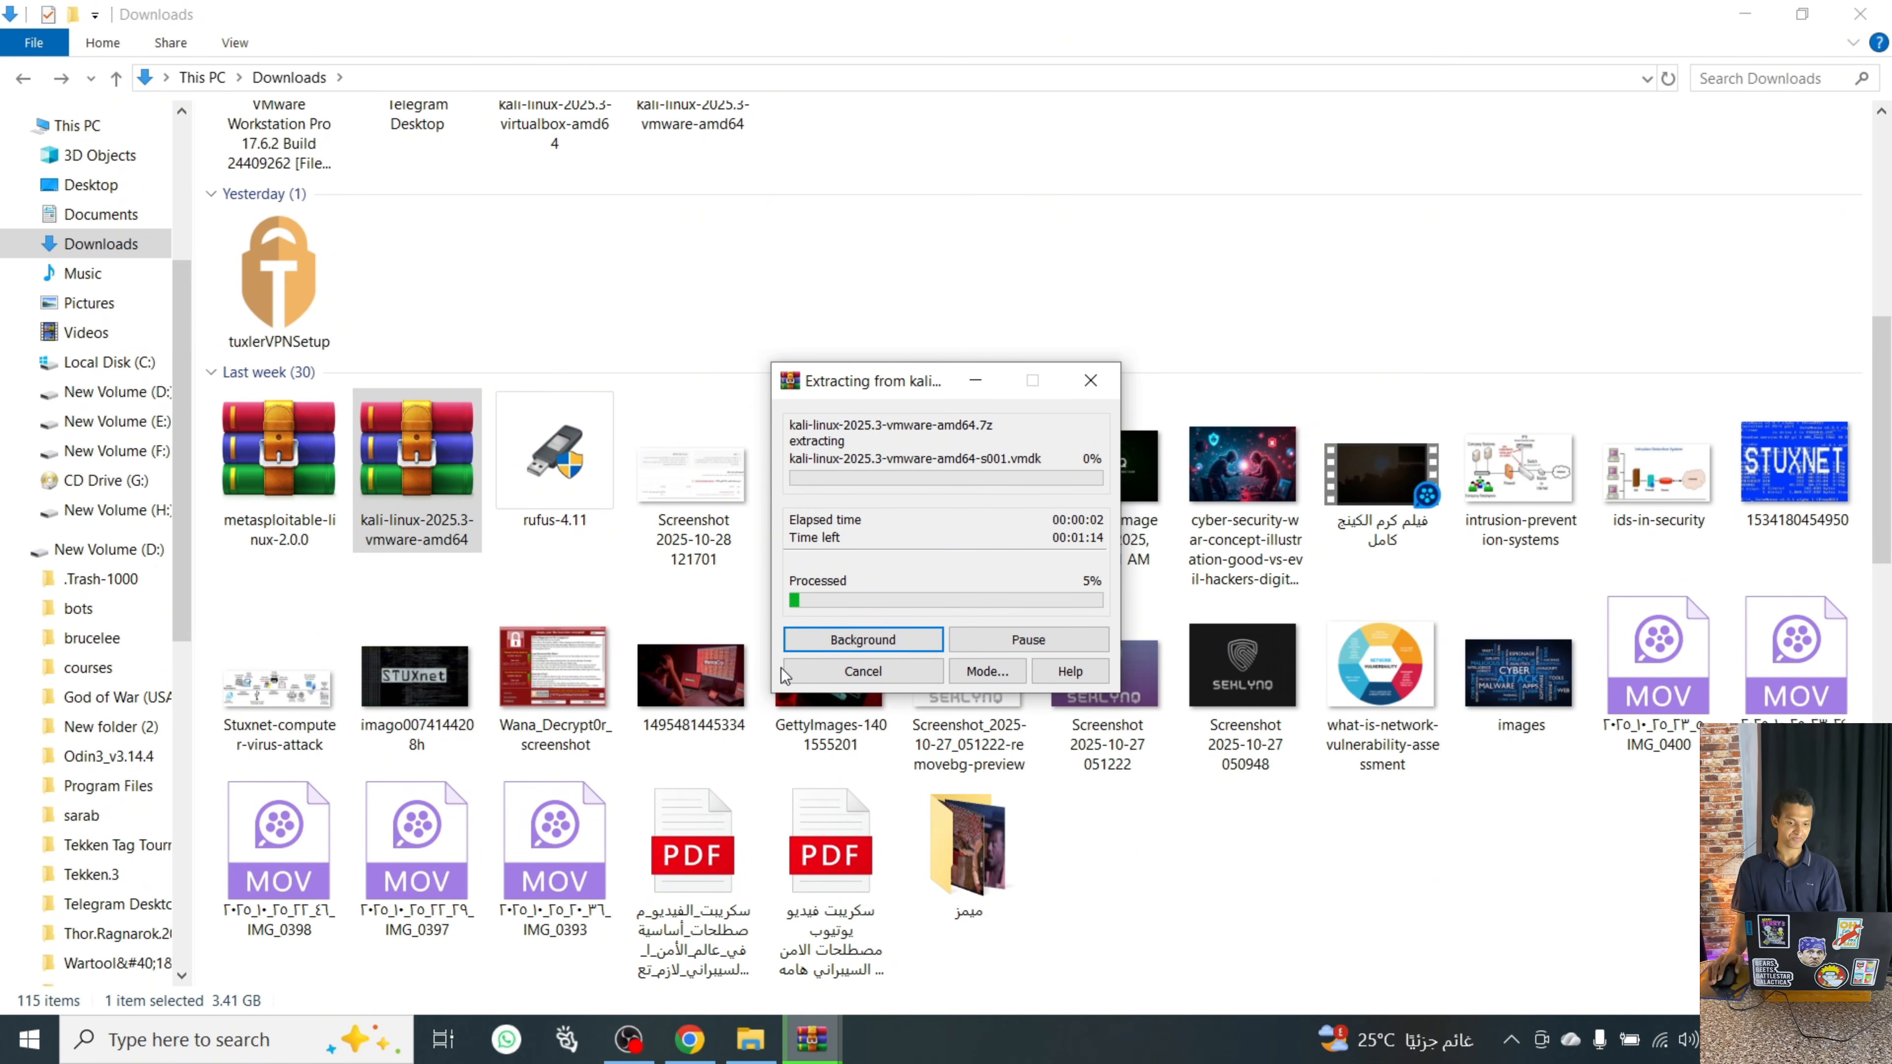
Arrange the two extraction progress windows side by side and select the rufus-4.11 file.
mouse_move(812, 1039)
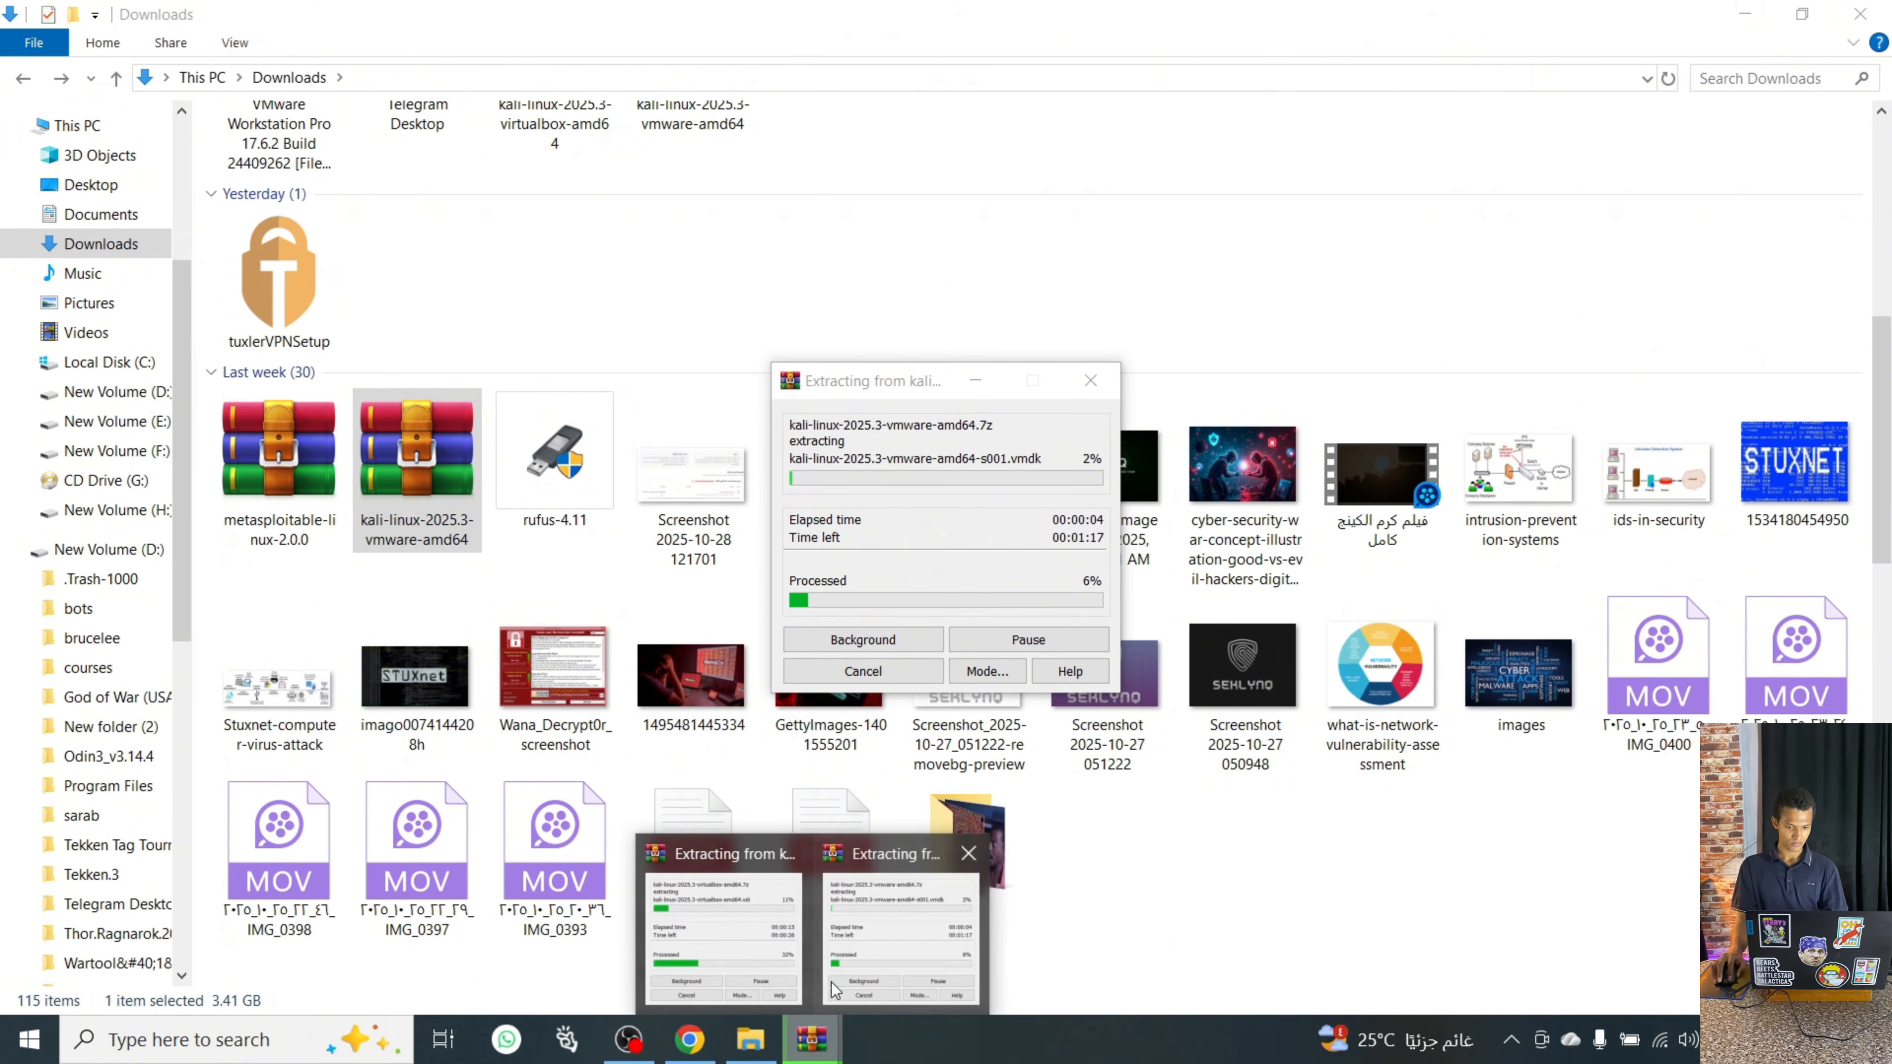
mouse_move(836, 950)
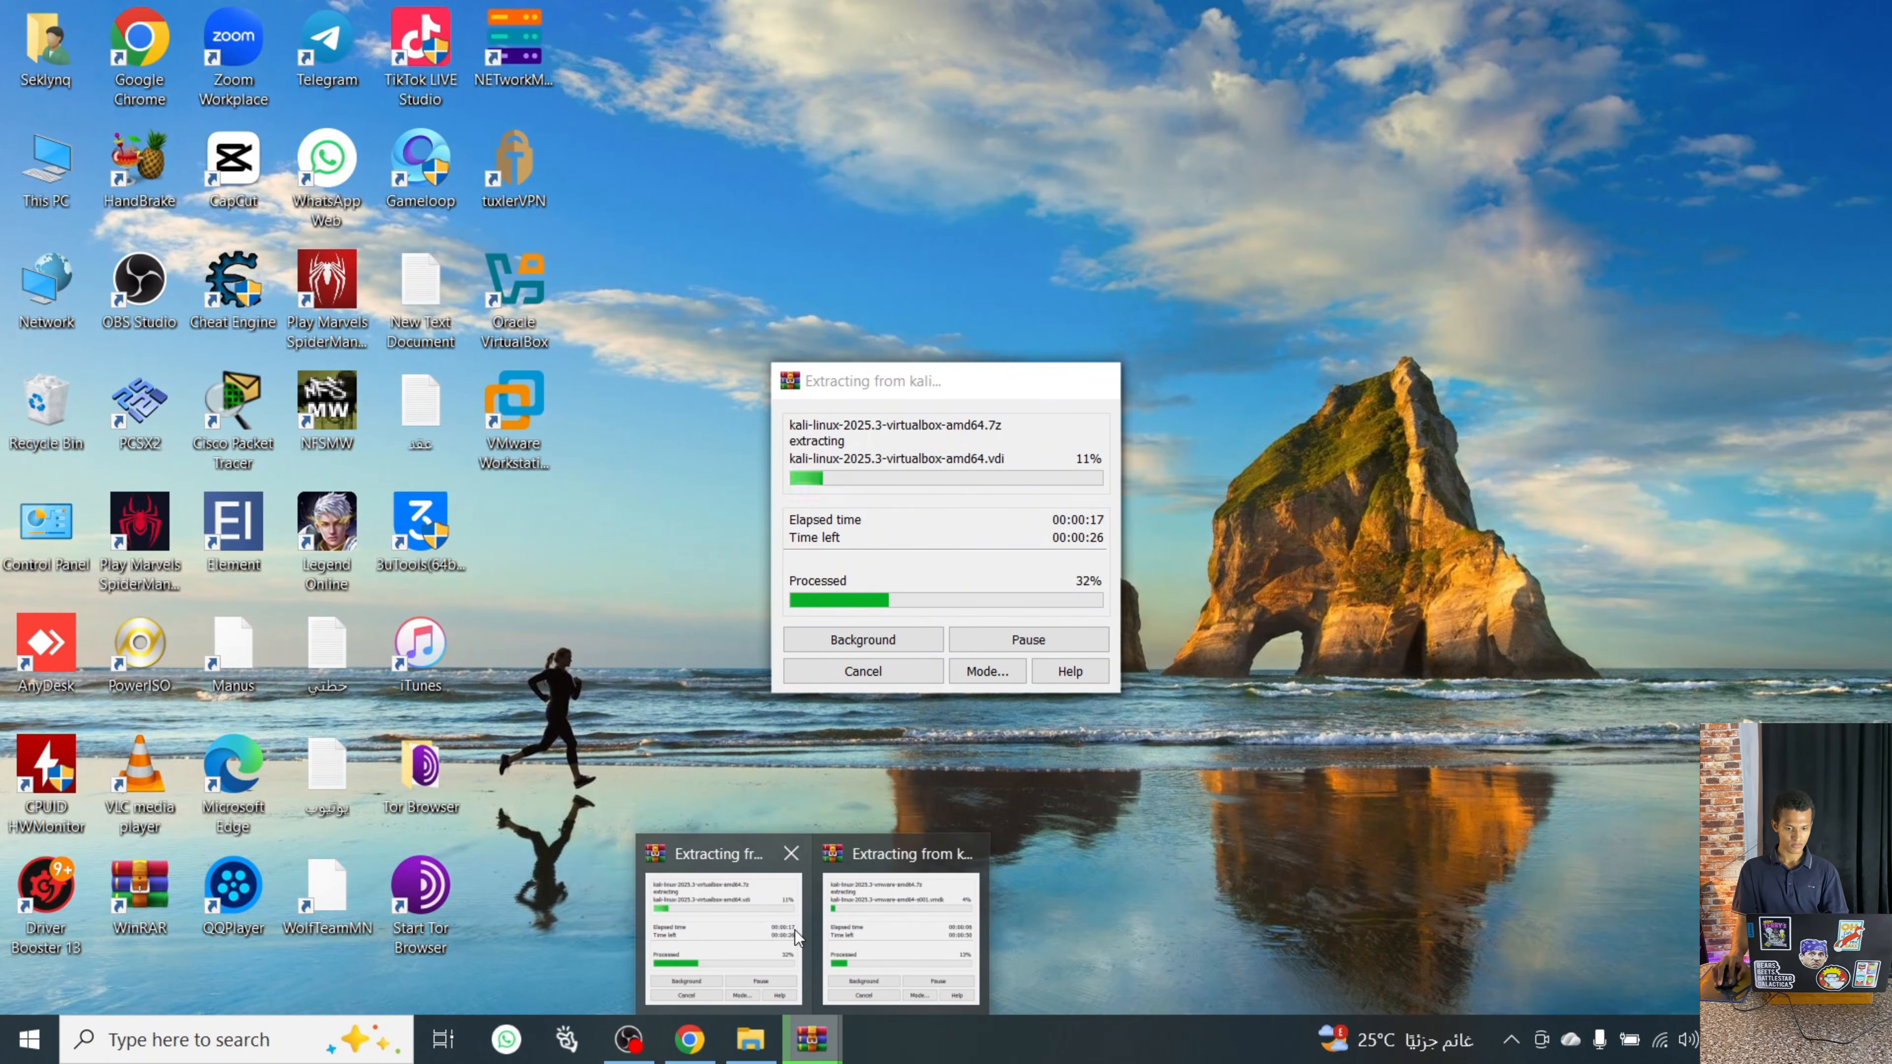
left_click(857, 940)
mouse_move(812, 1040)
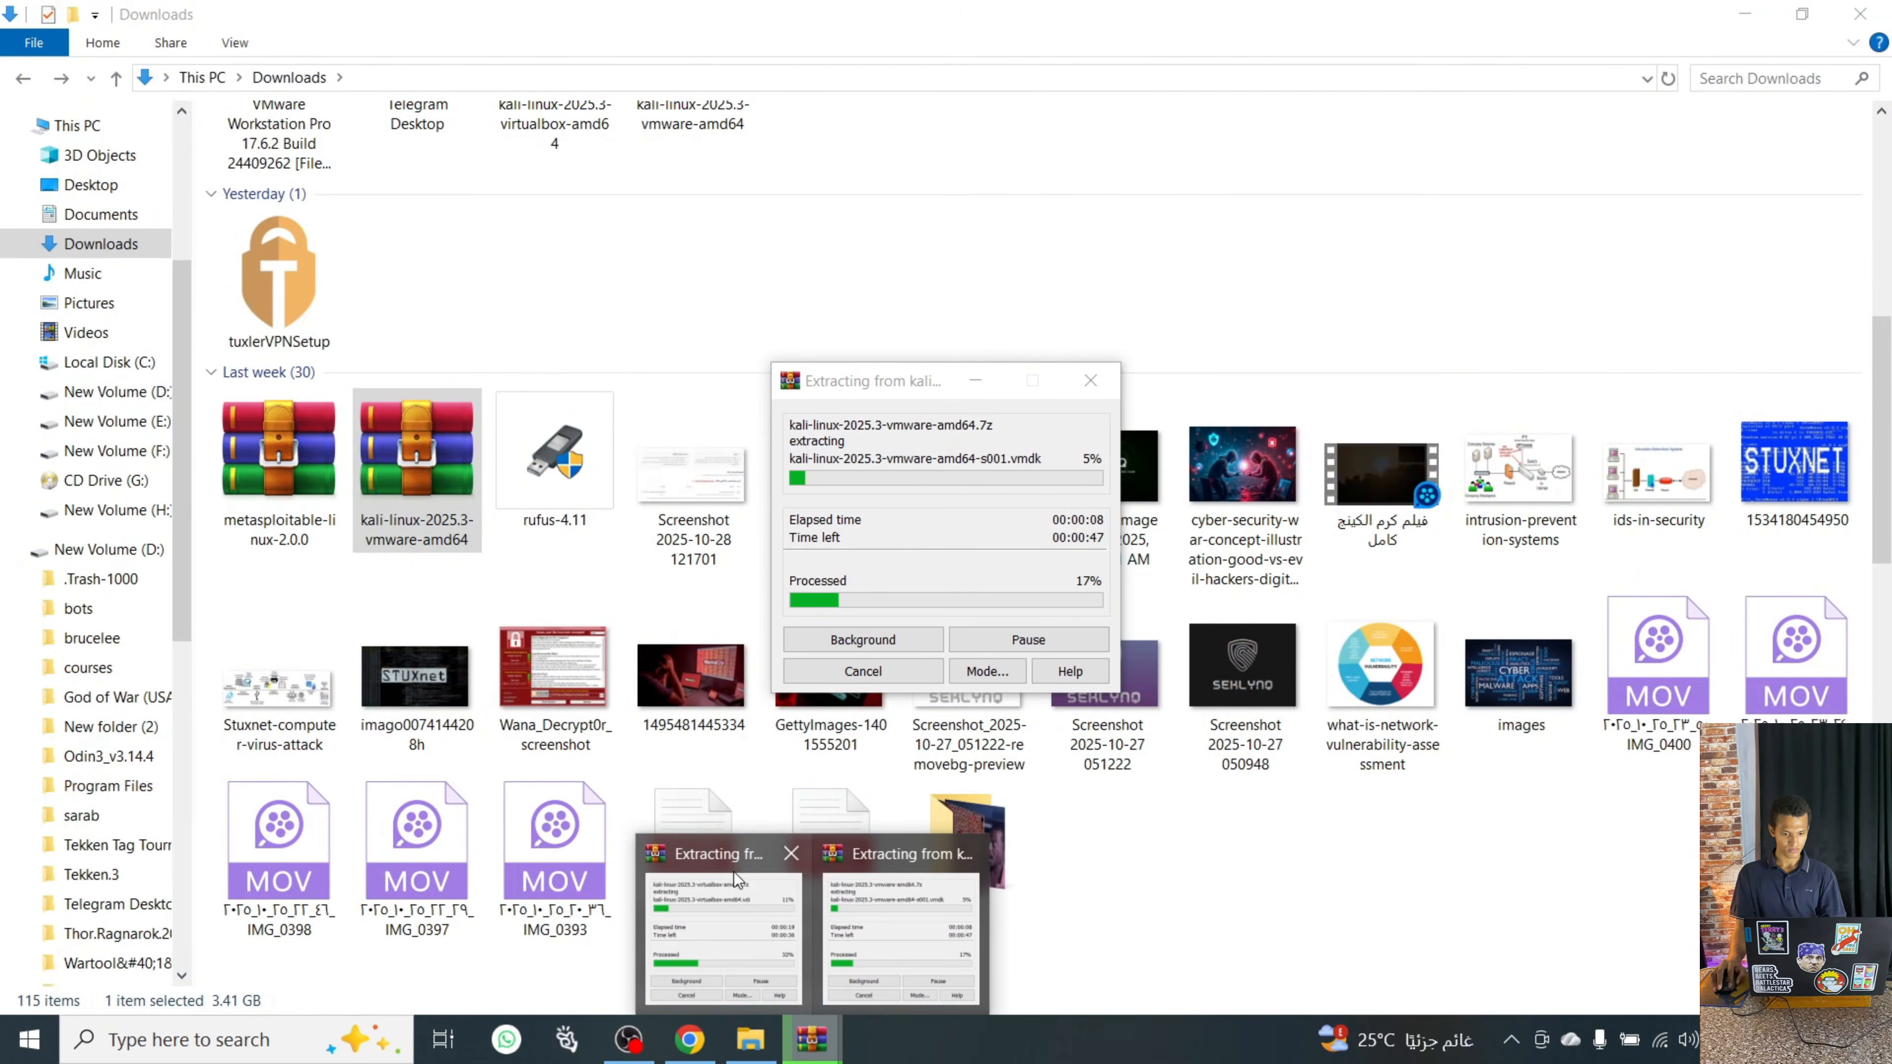
left_click(733, 890)
left_click_drag(951, 370, 1375, 309)
left_click(886, 378)
left_click_drag(887, 378, 857, 285)
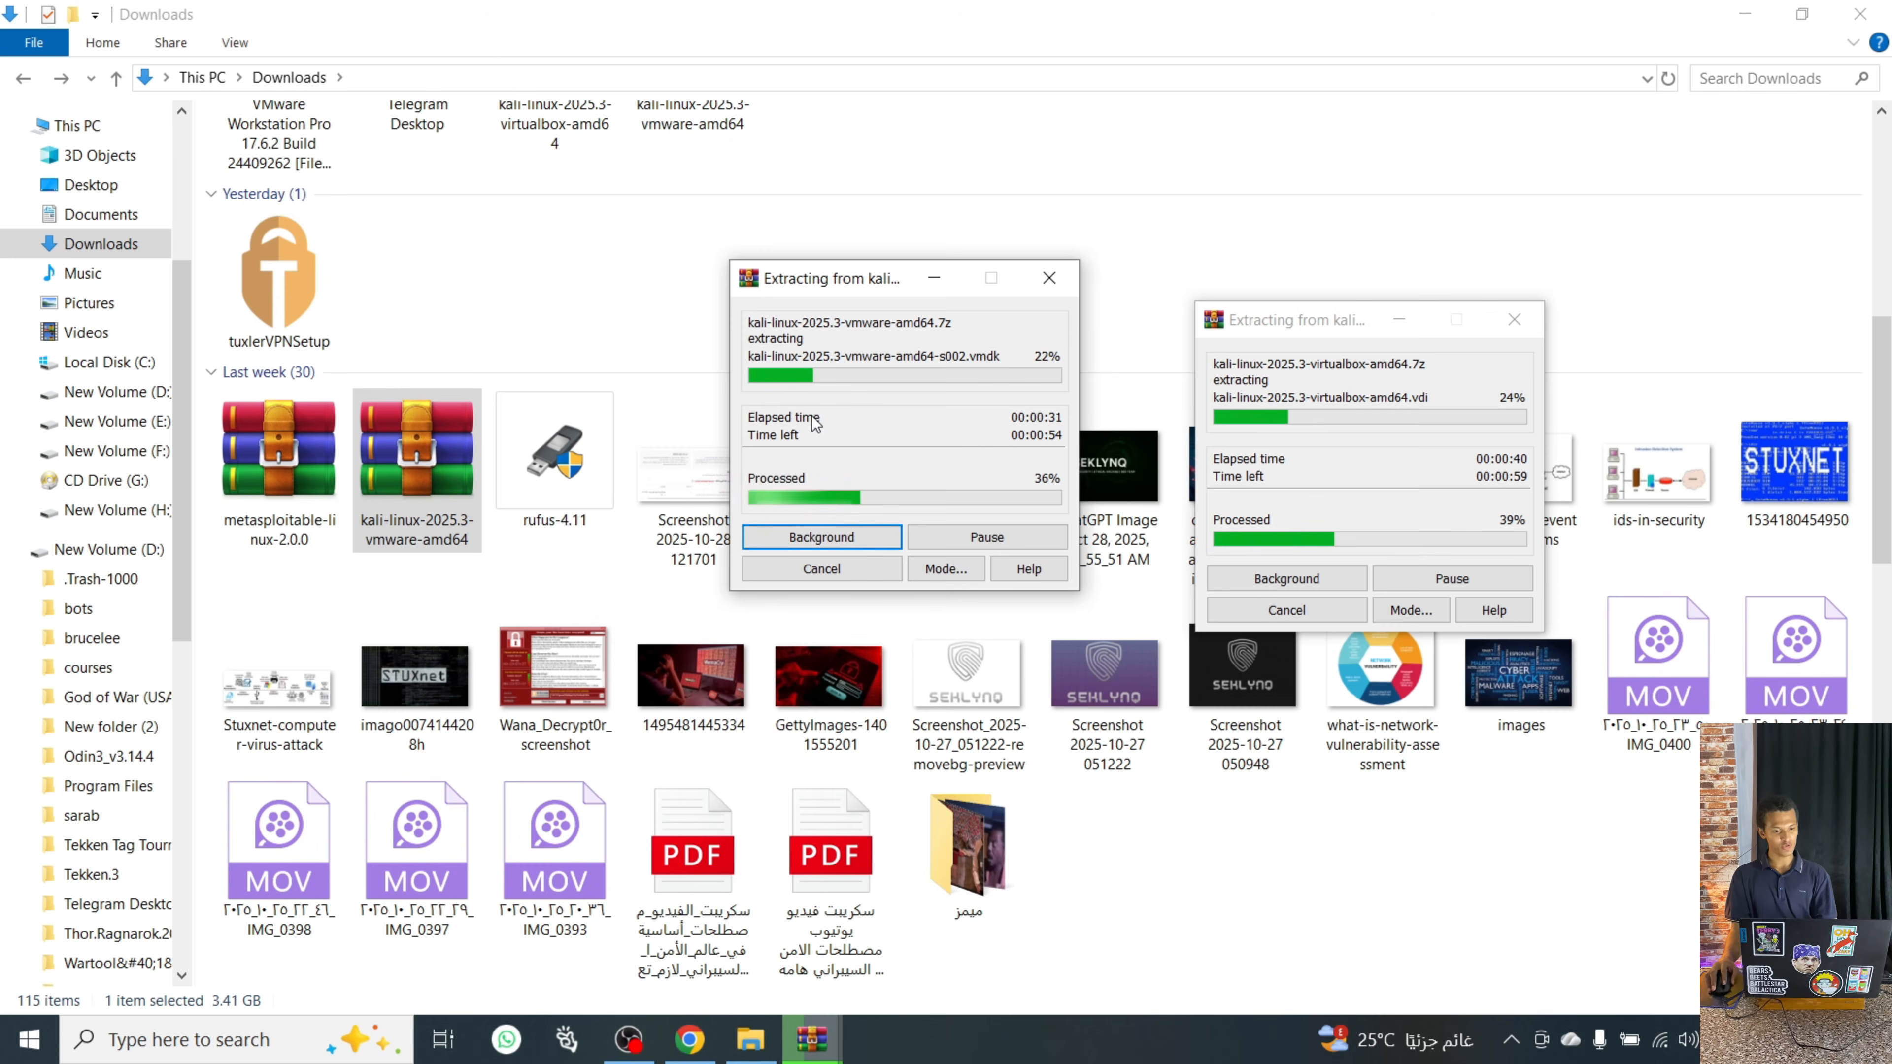
left_click(546, 470)
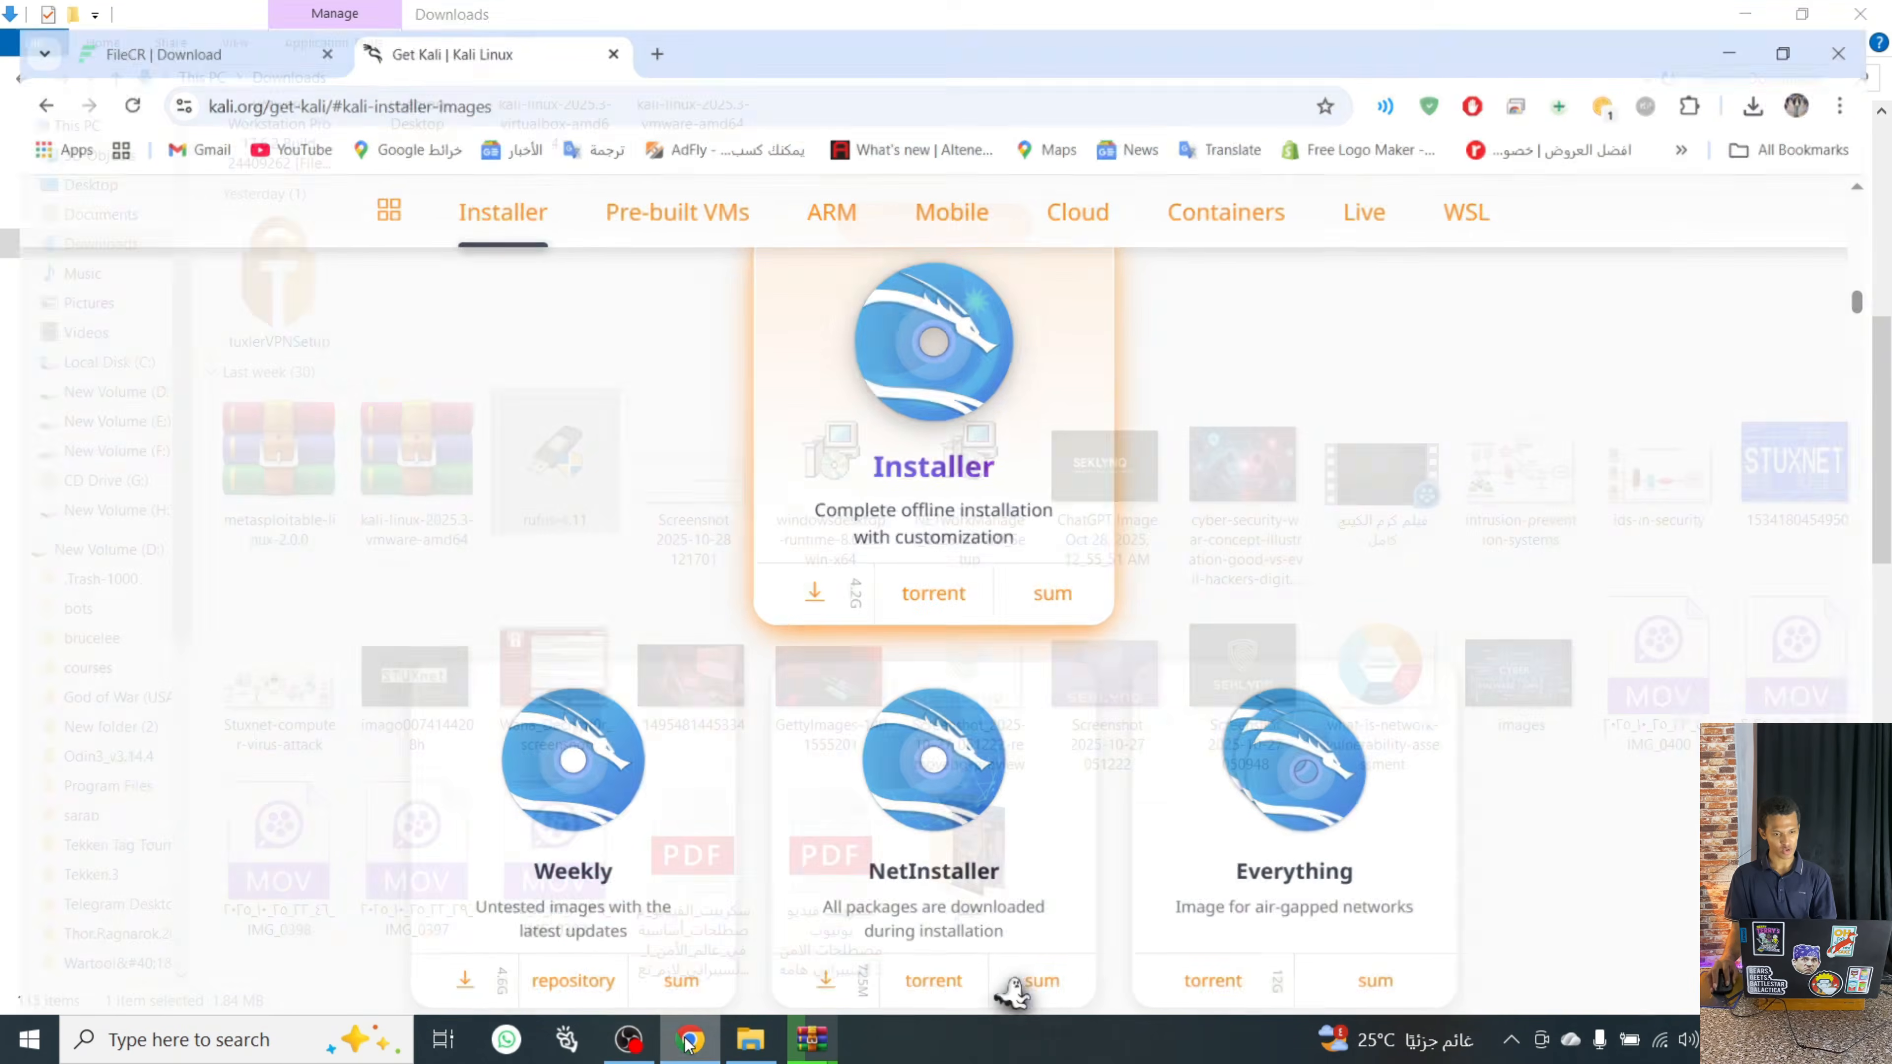
Search 'rufus download' in a new Chrome tab.
left_click(690, 1039)
left_click(653, 25)
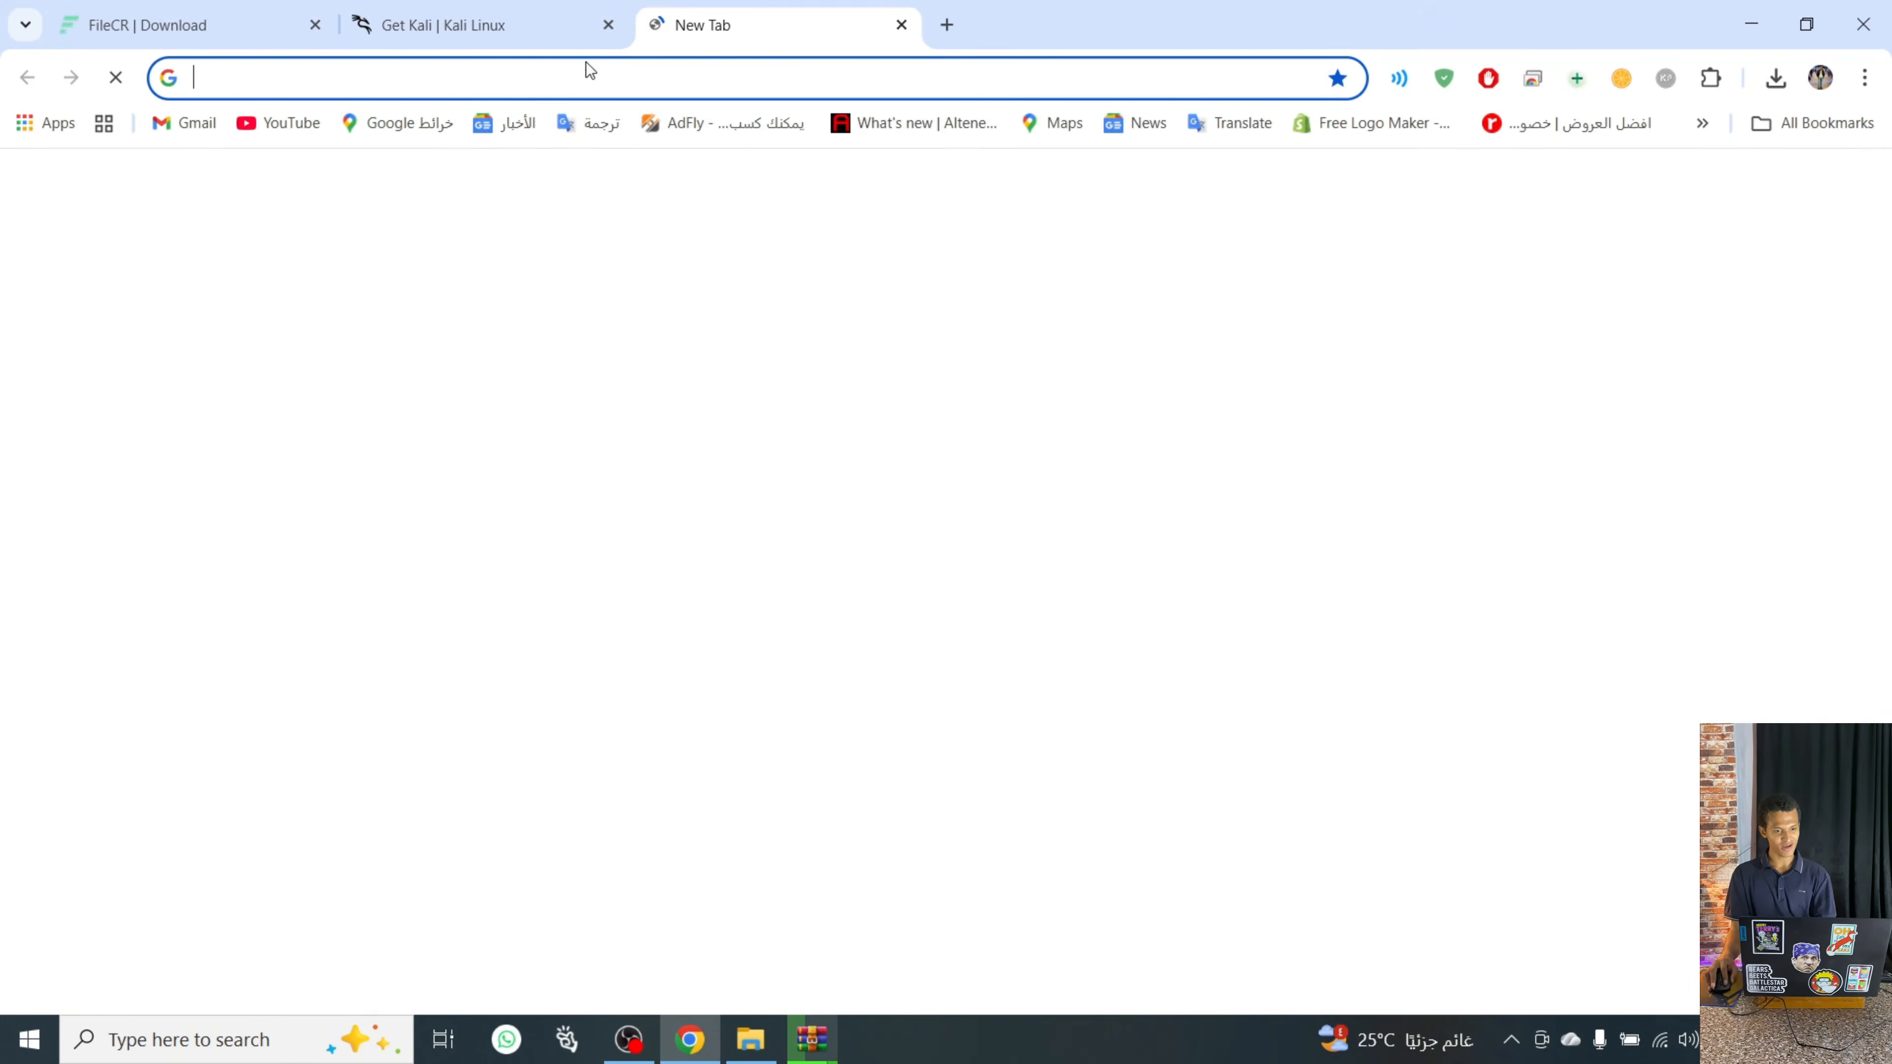
left_click(588, 65)
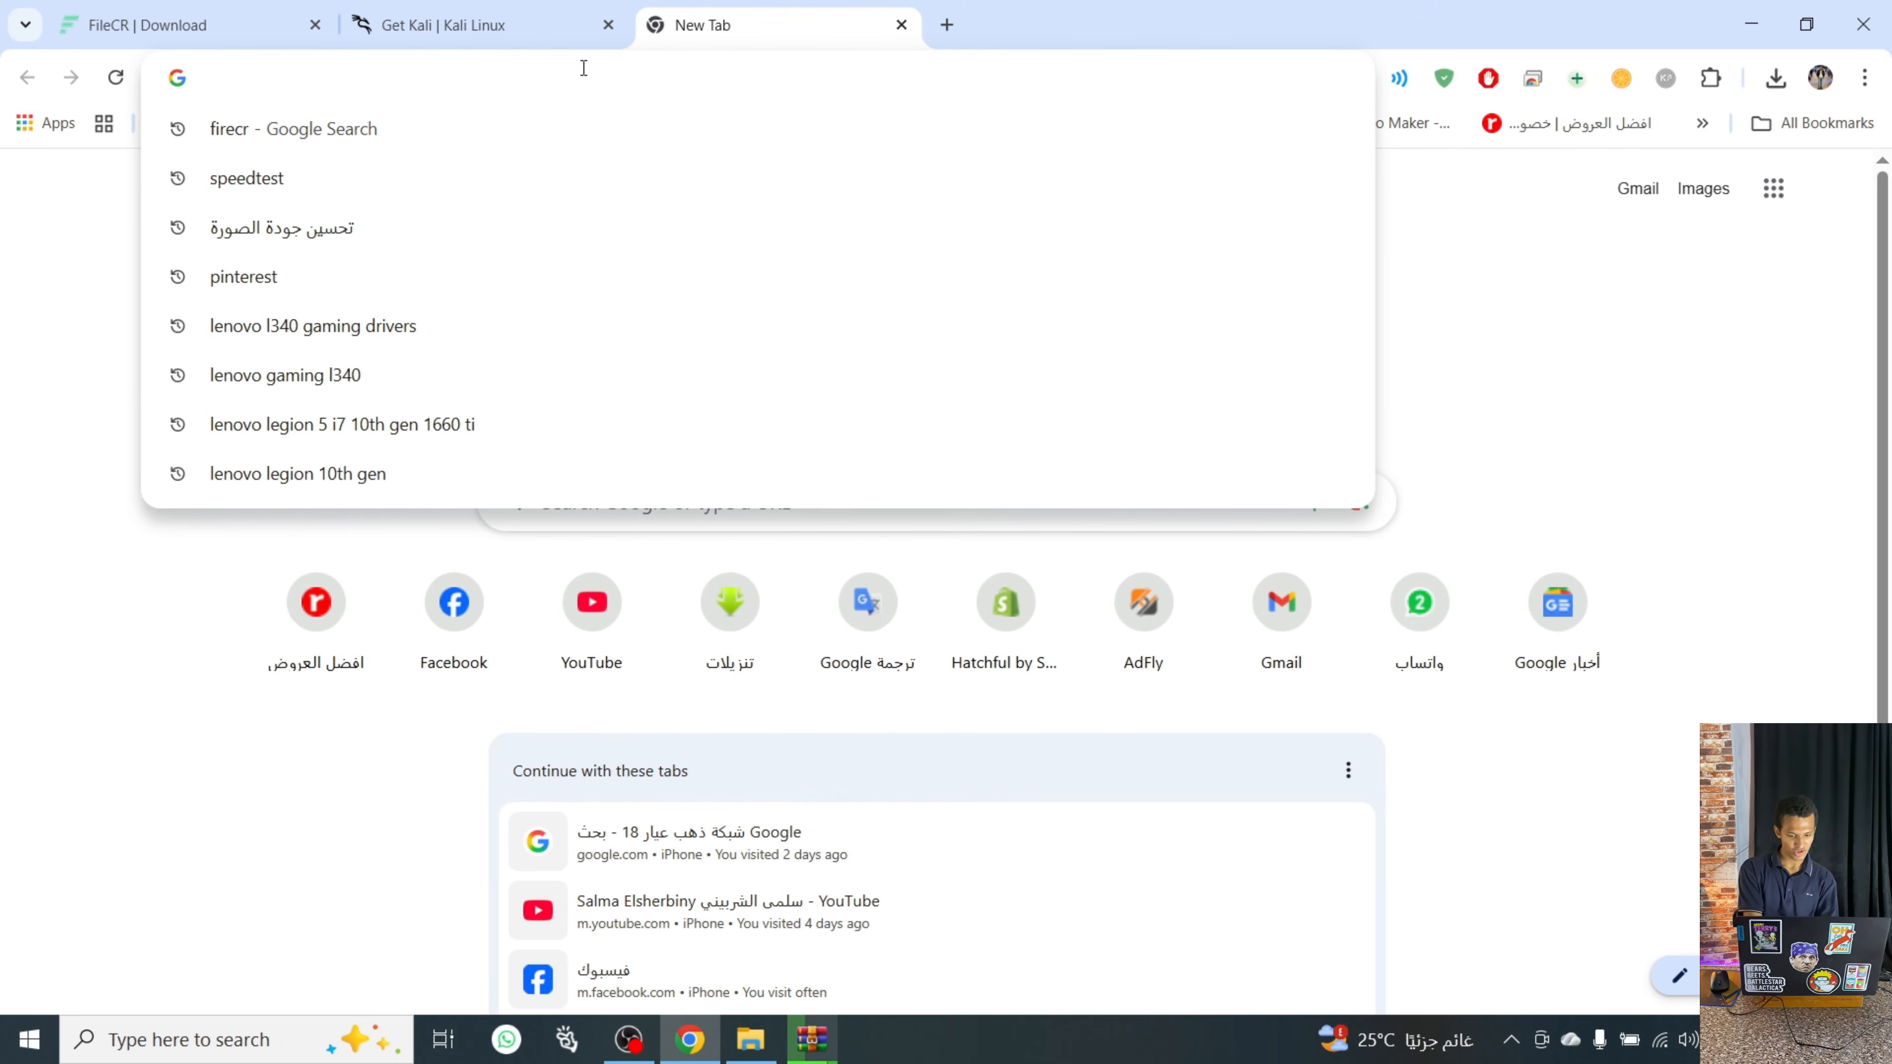
type("rufus")
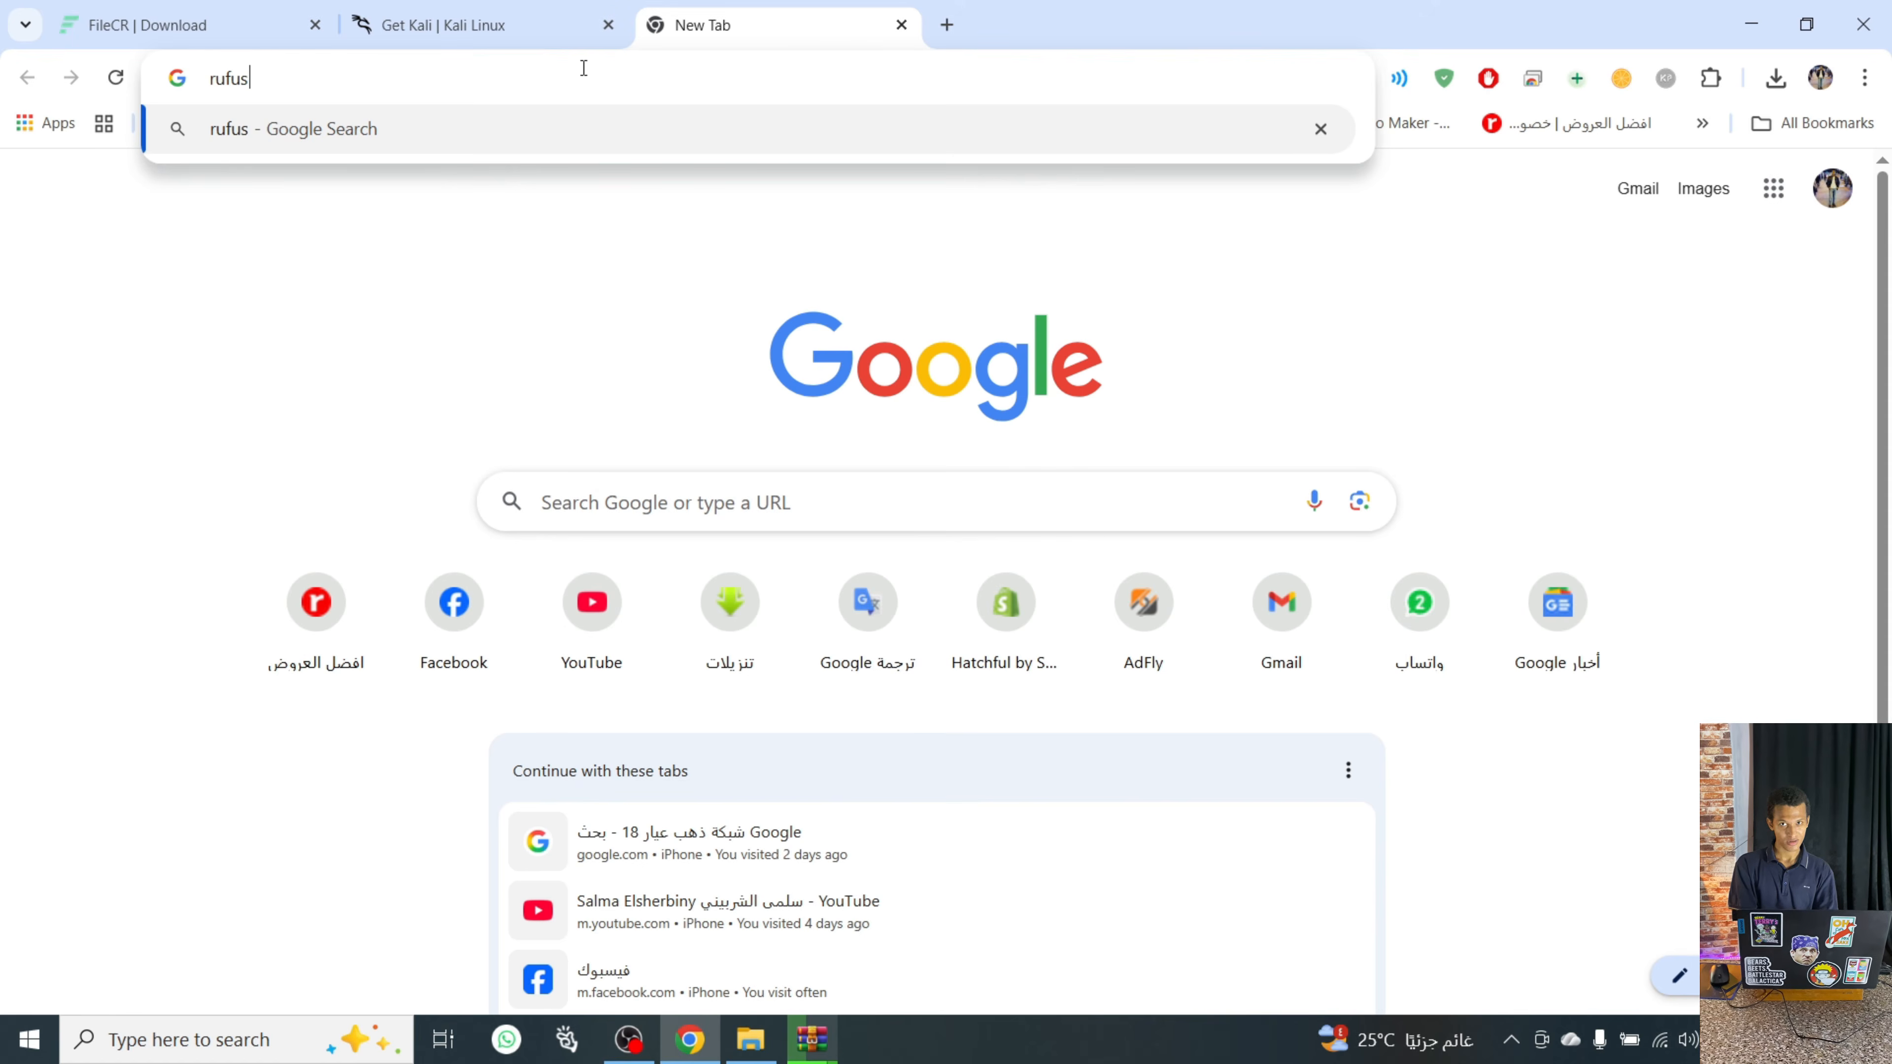
type(" download")
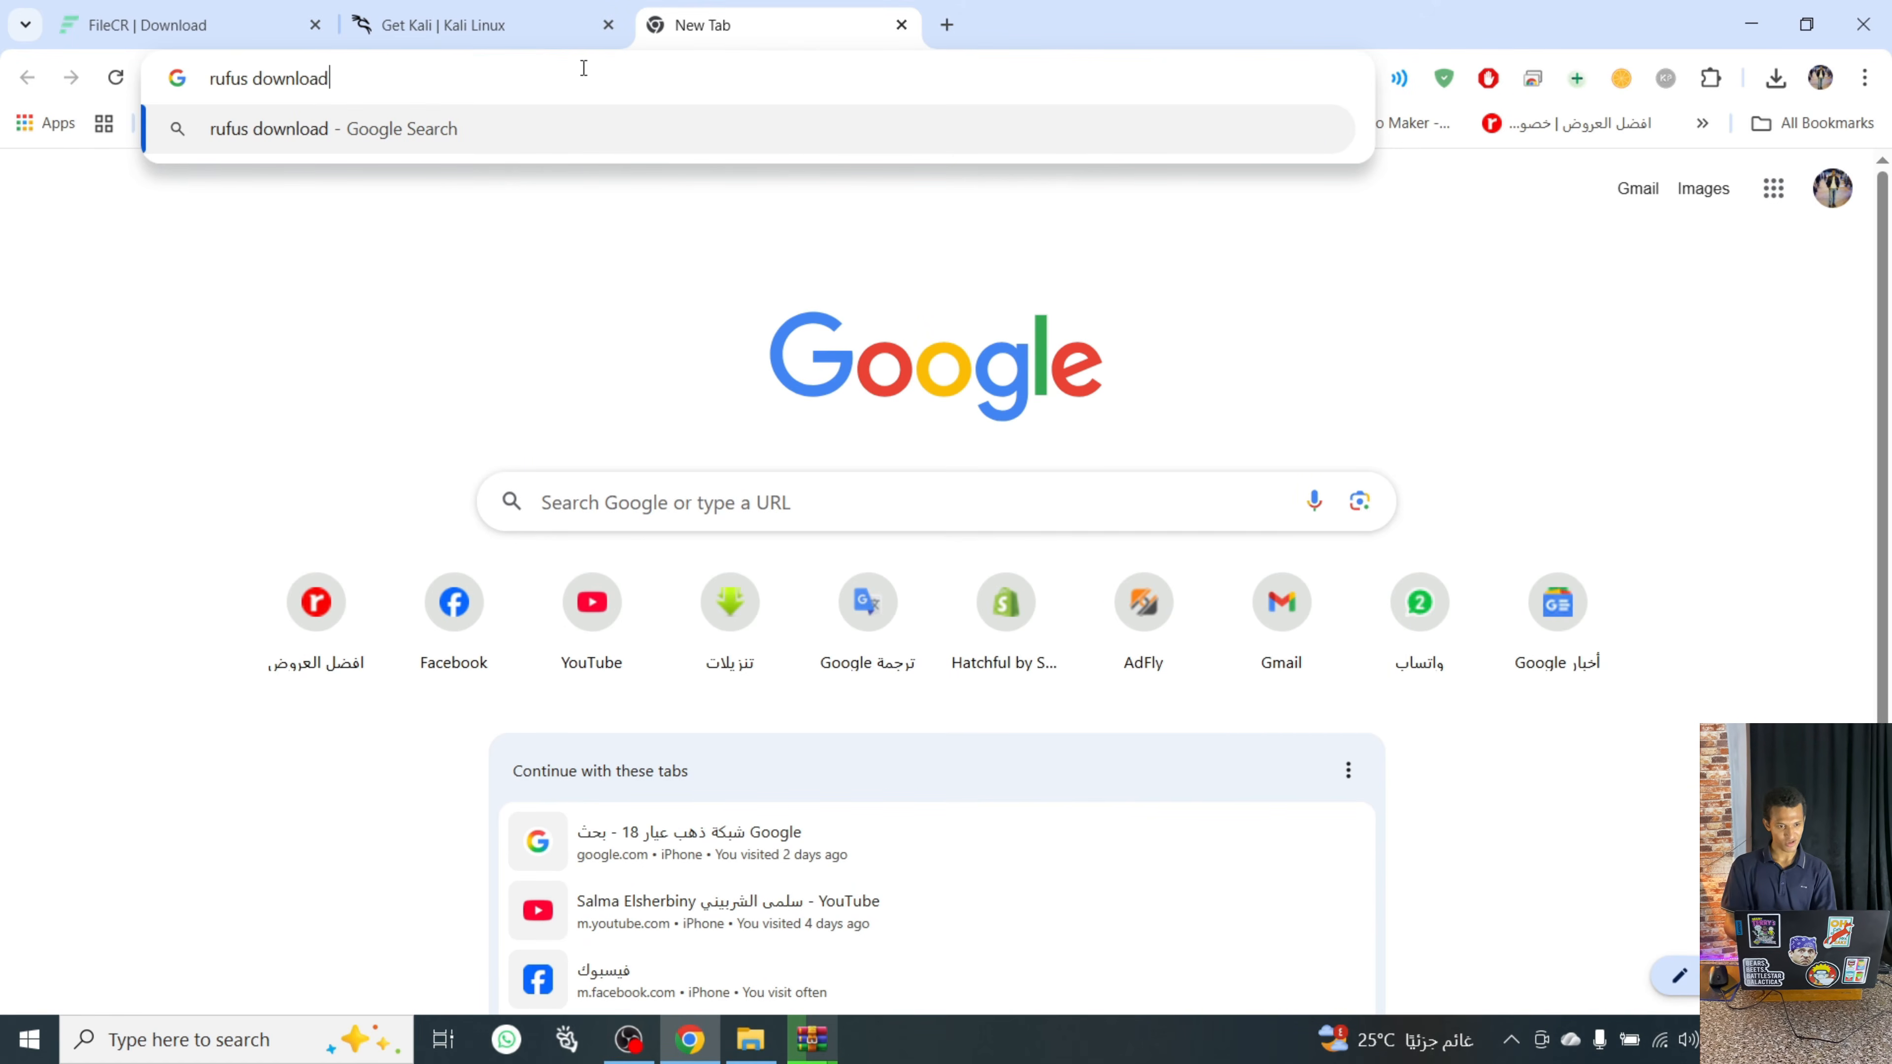
key("Return")
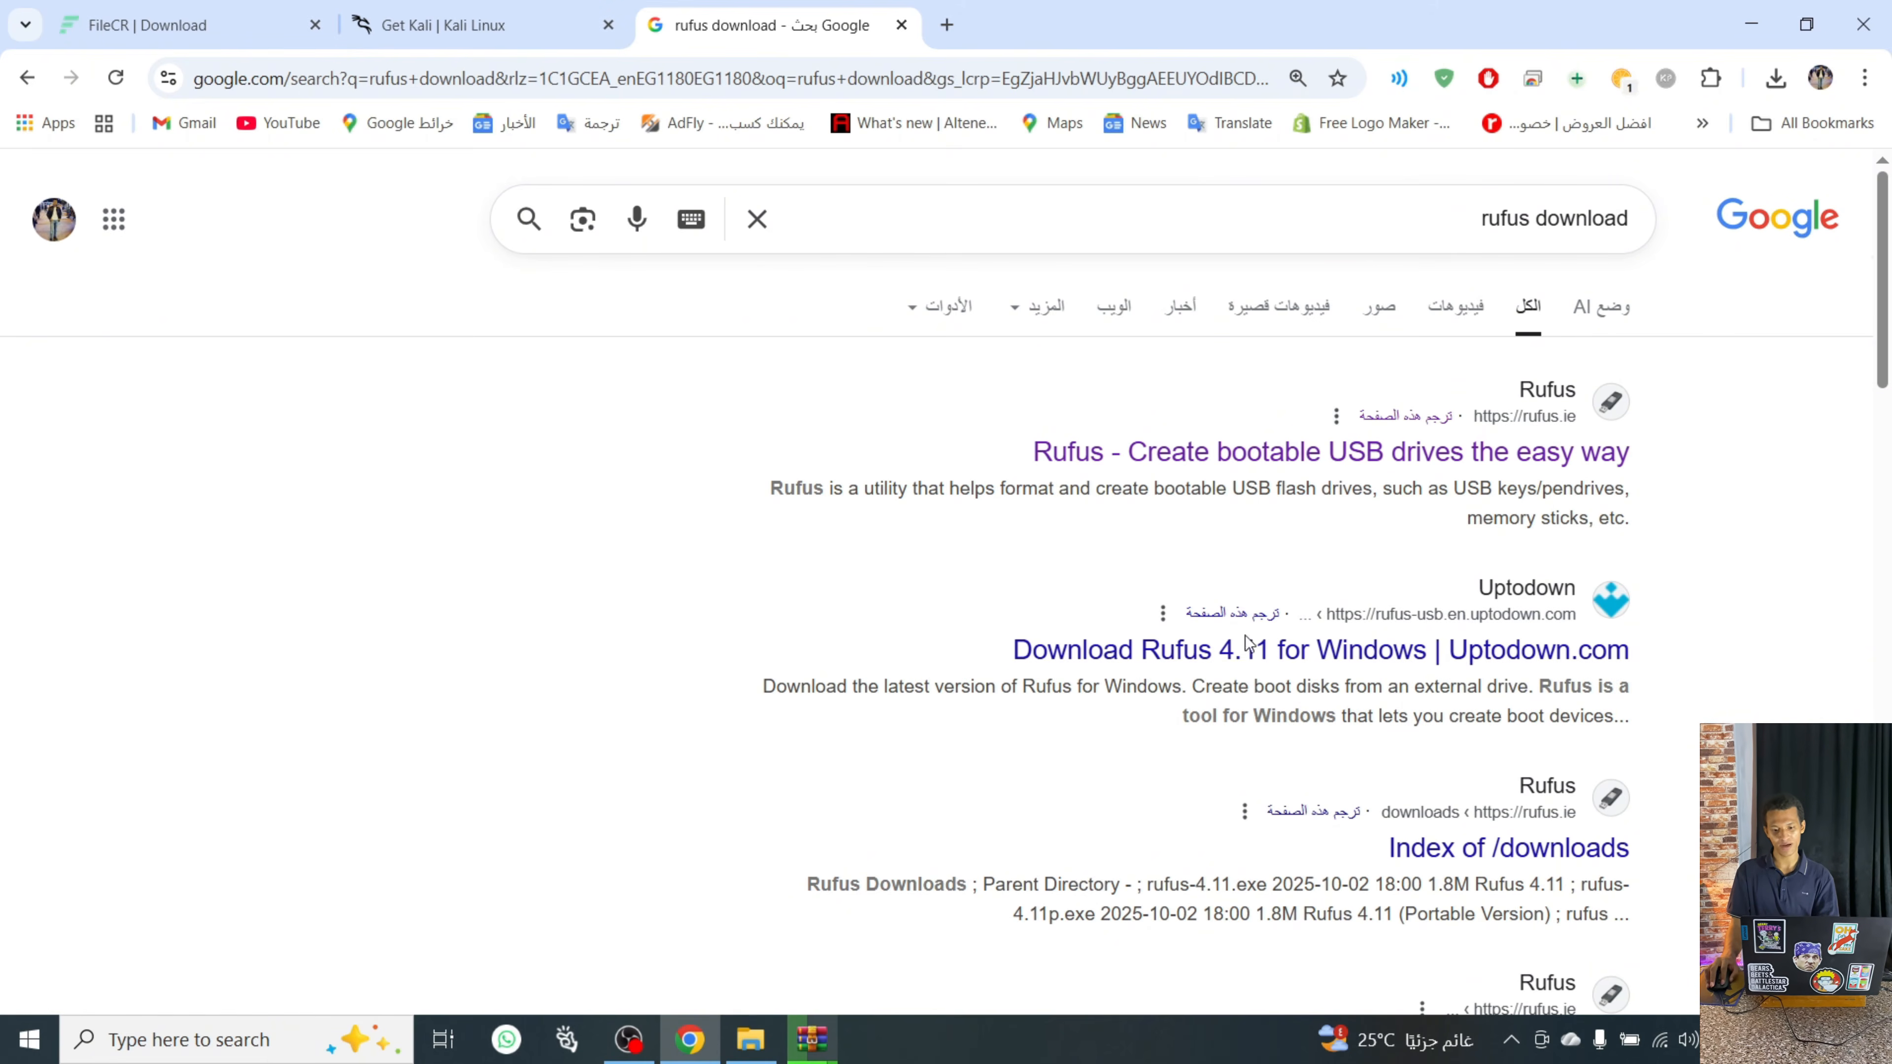
Download rufus-4-11.exe from Uptodown, confirm it is Done, and close the tab.
left_click(1247, 663)
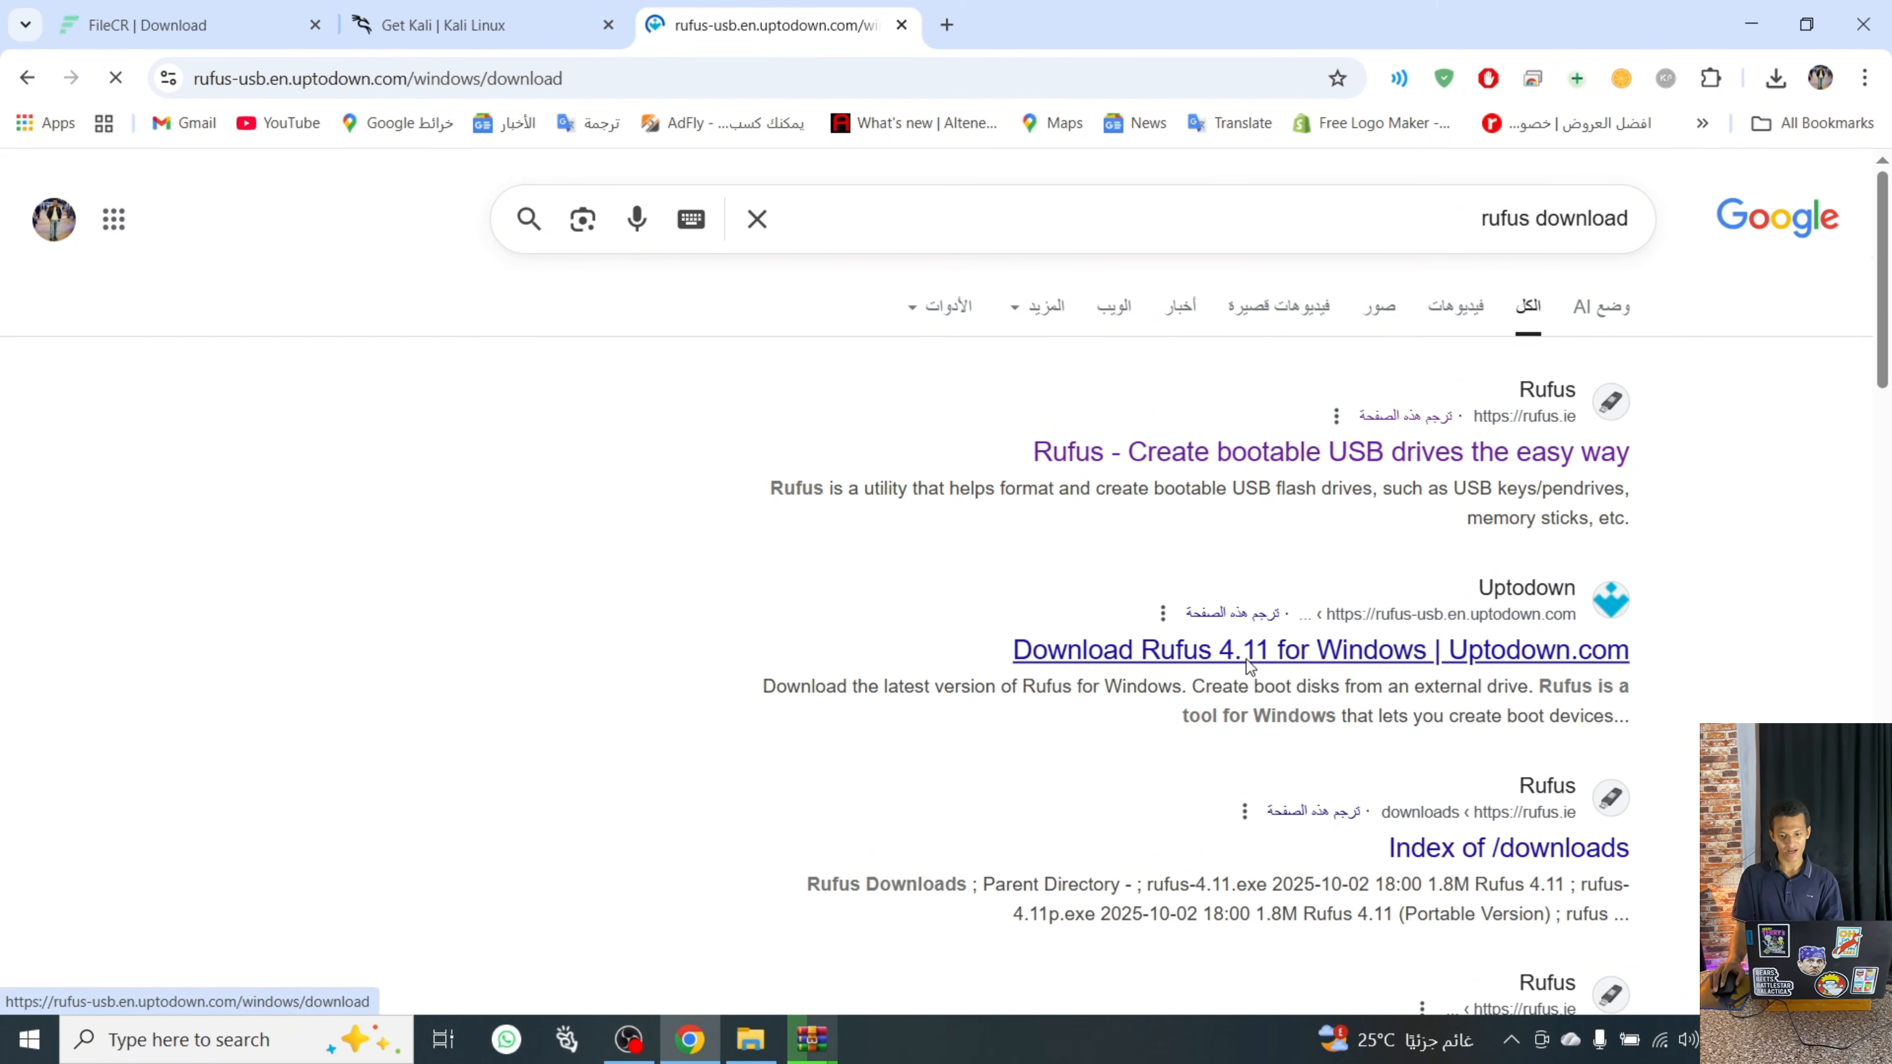
scroll(670, 574, "down", 8)
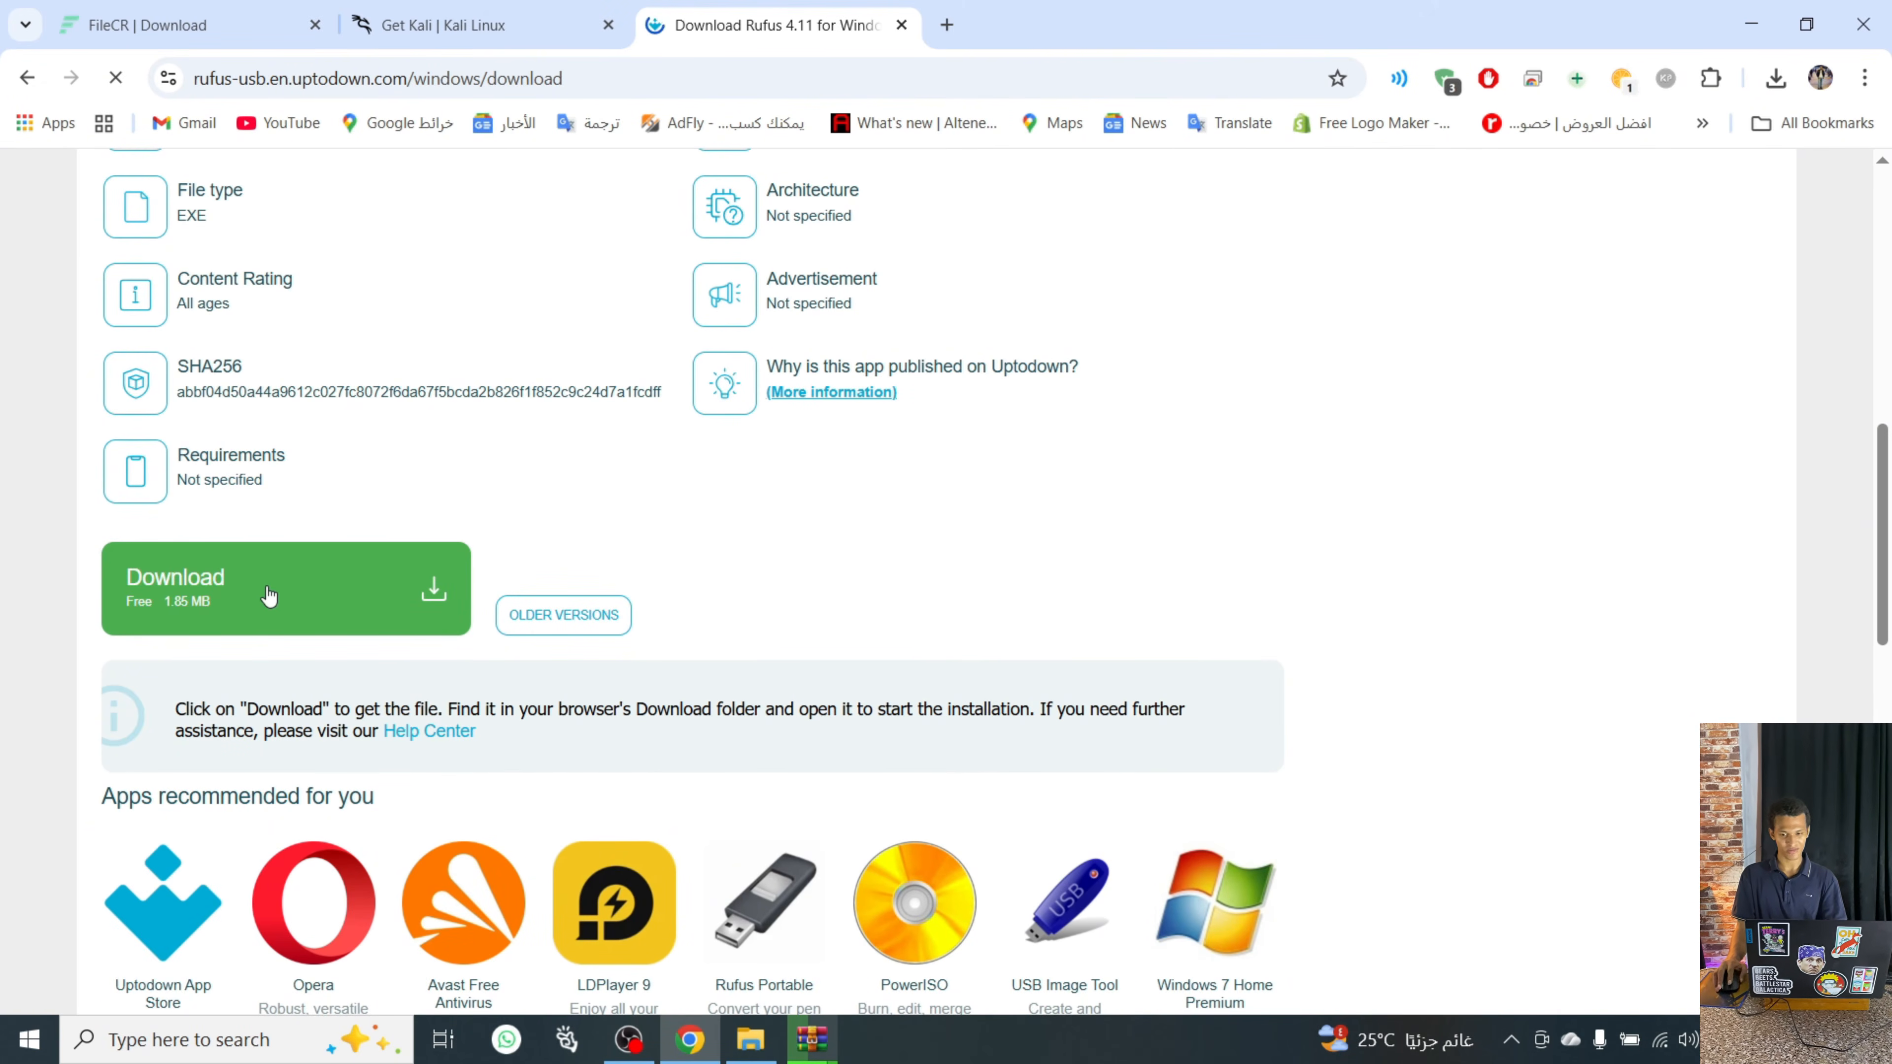
left_click(1778, 79)
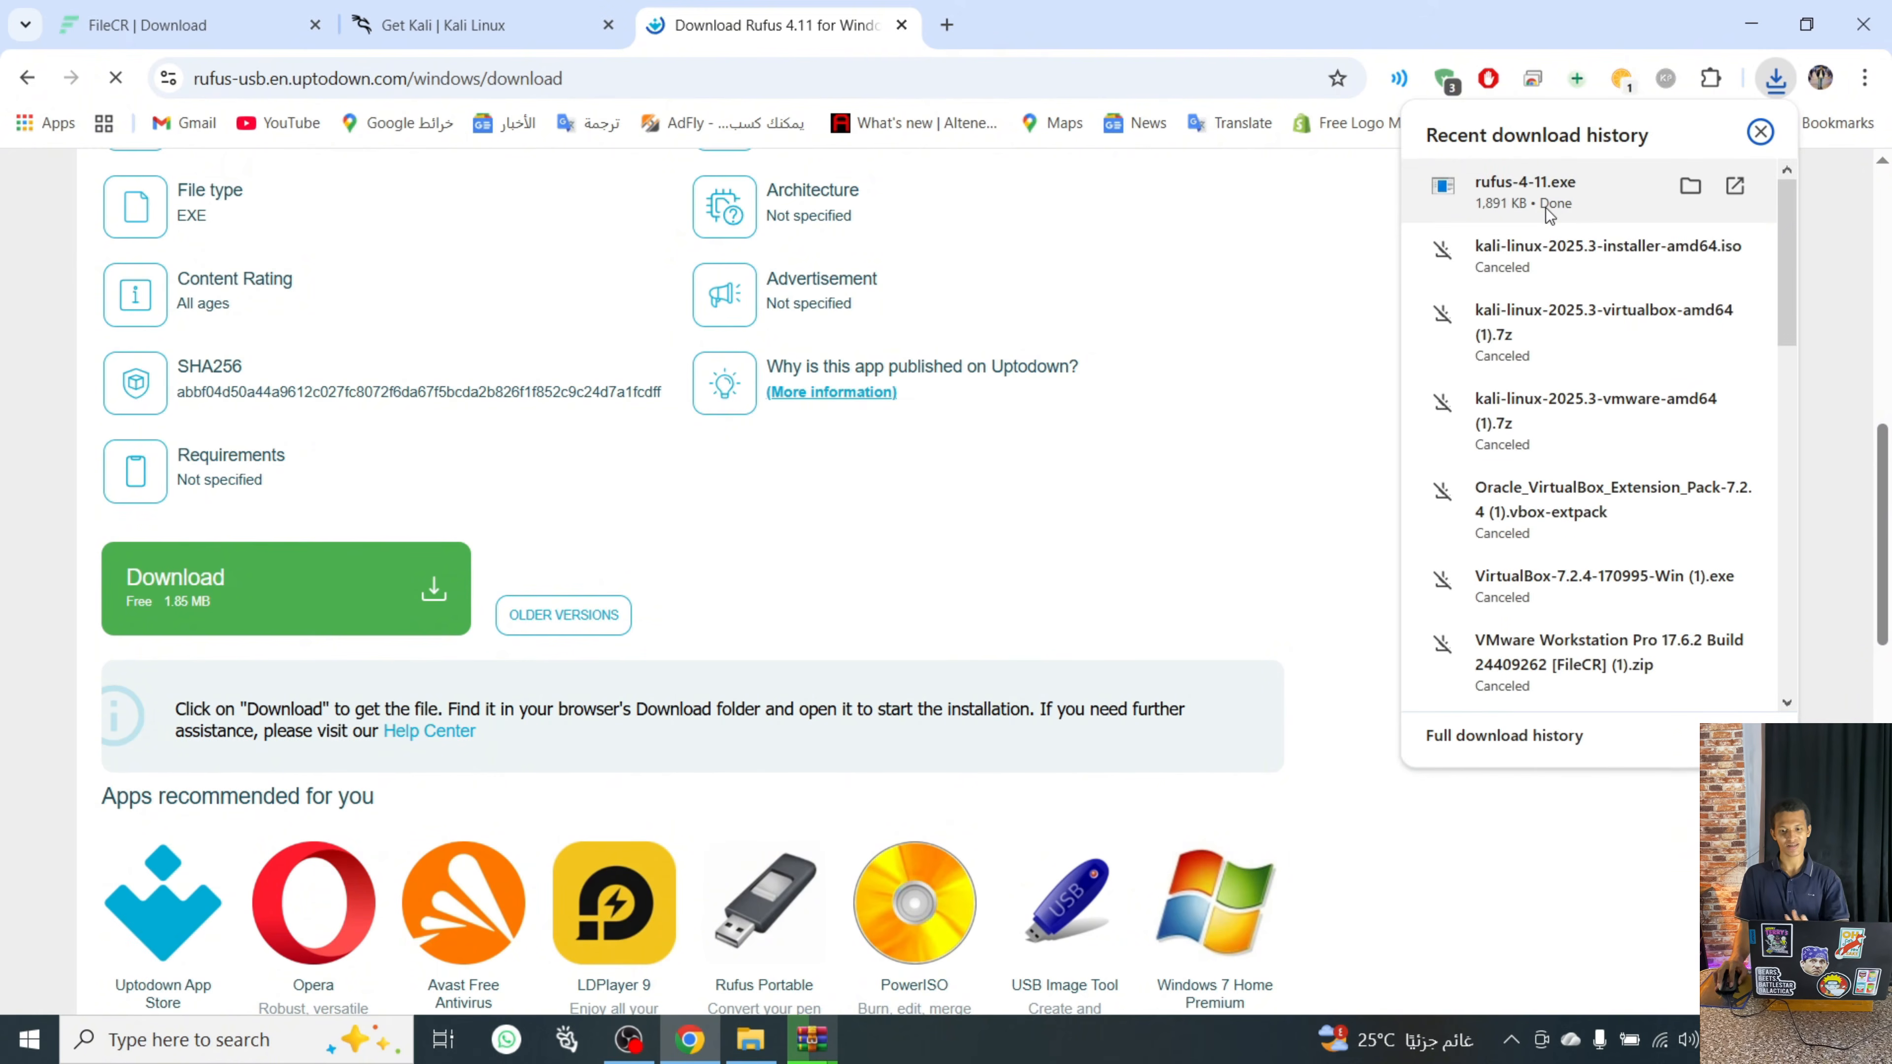
left_click(901, 24)
Minimize Chrome and restore the VMware and VirtualBox extraction progress windows while they run.
left_click(1751, 23)
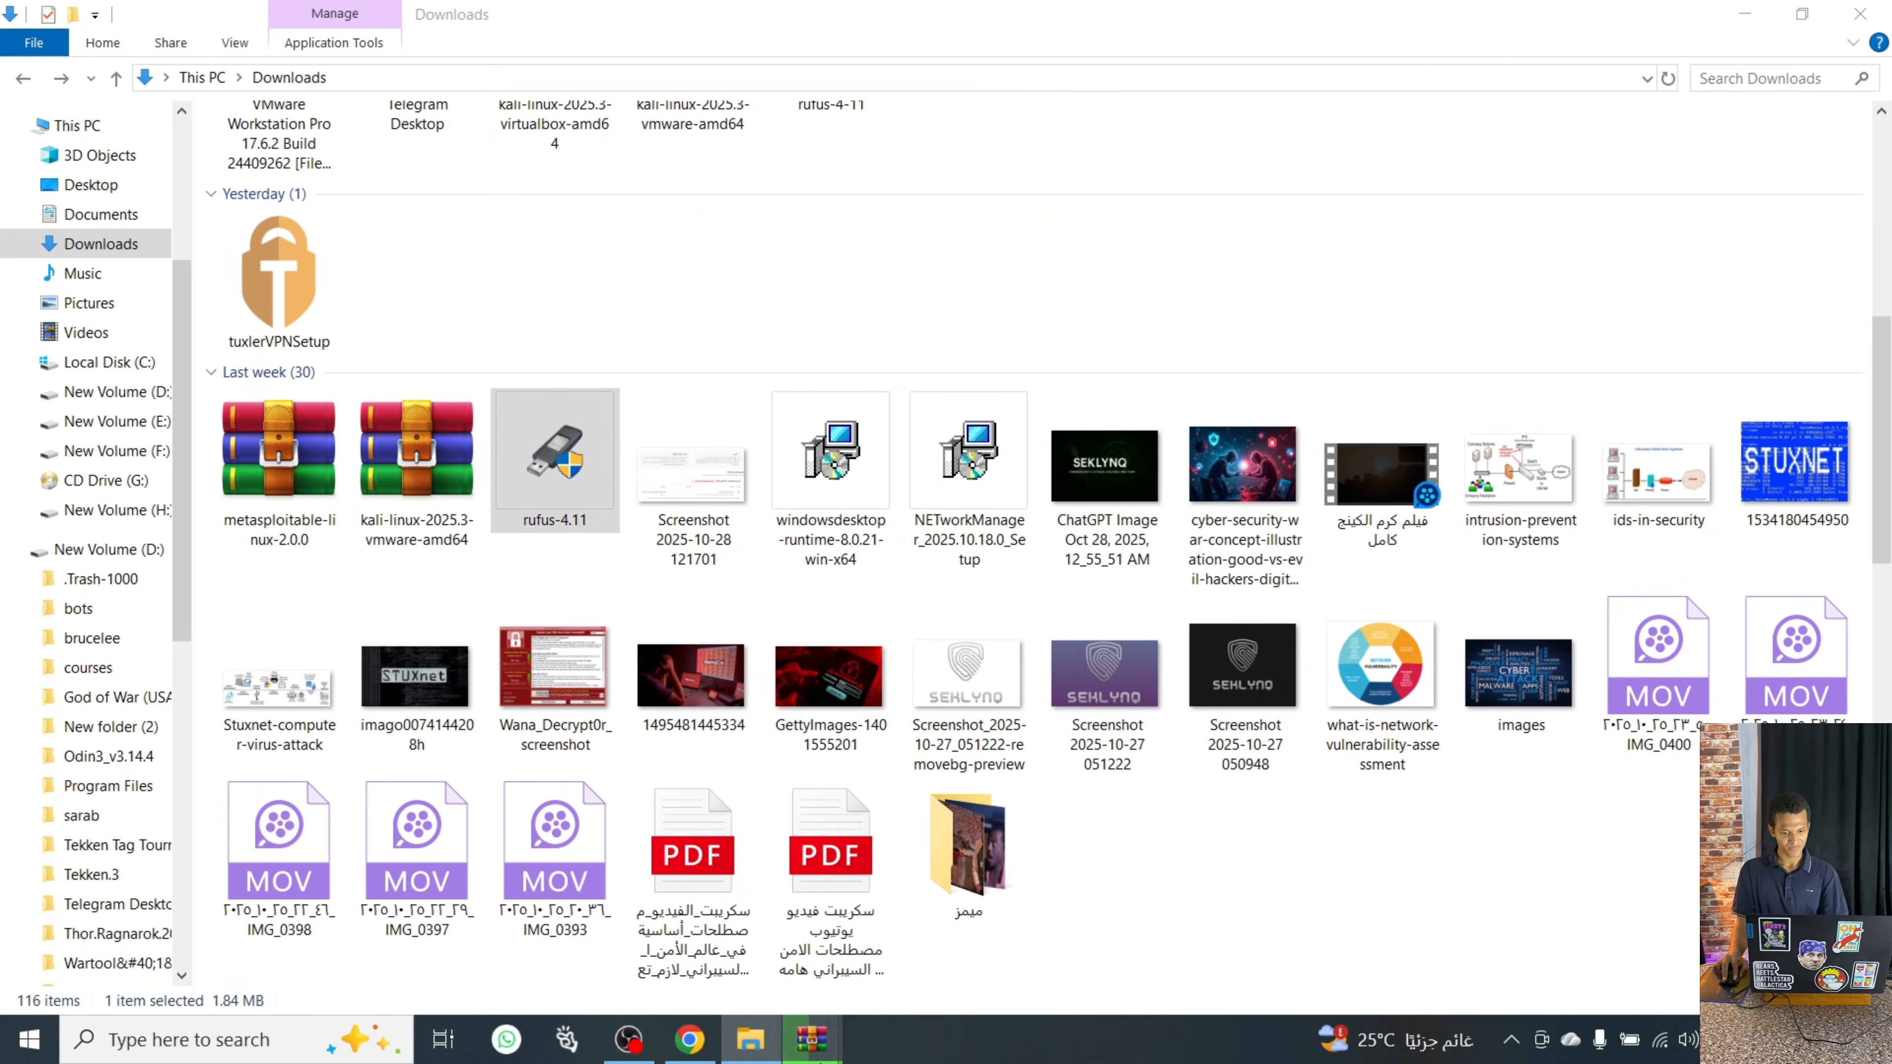
mouse_move(810, 1039)
left_click(884, 975)
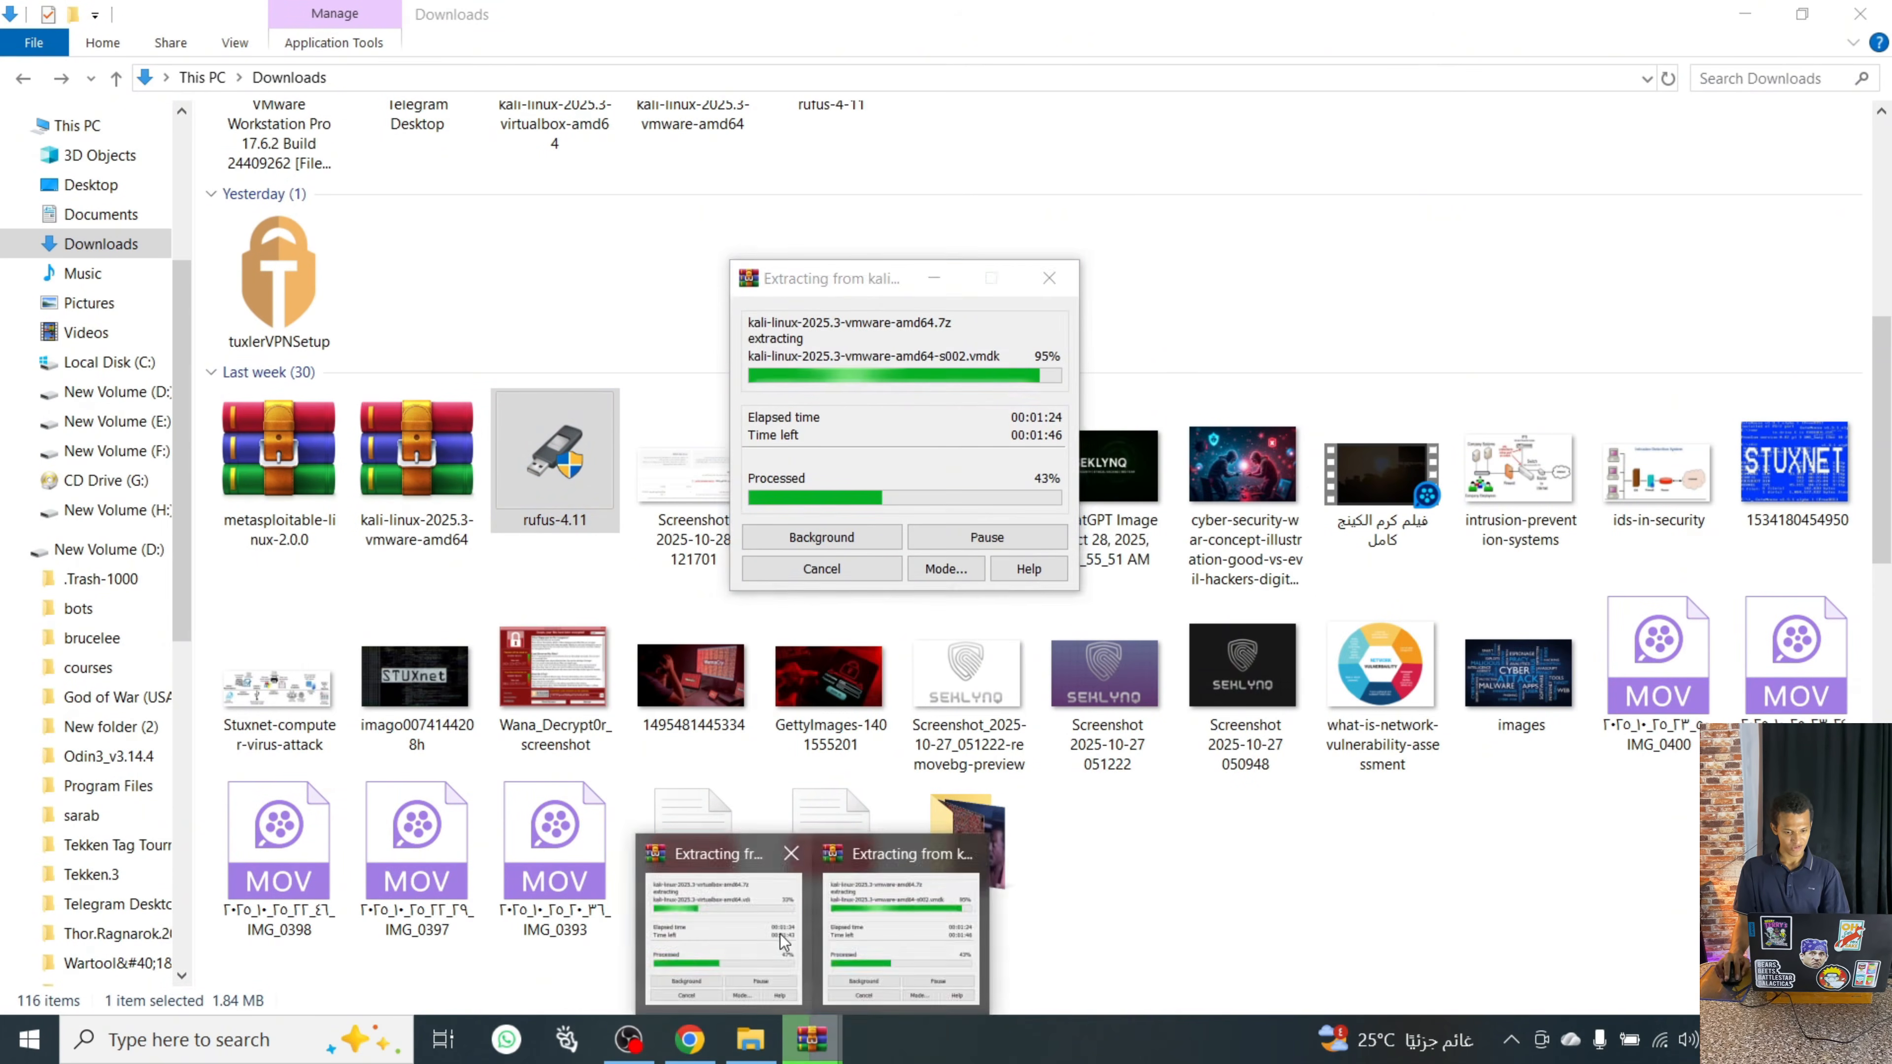
left_click(719, 917)
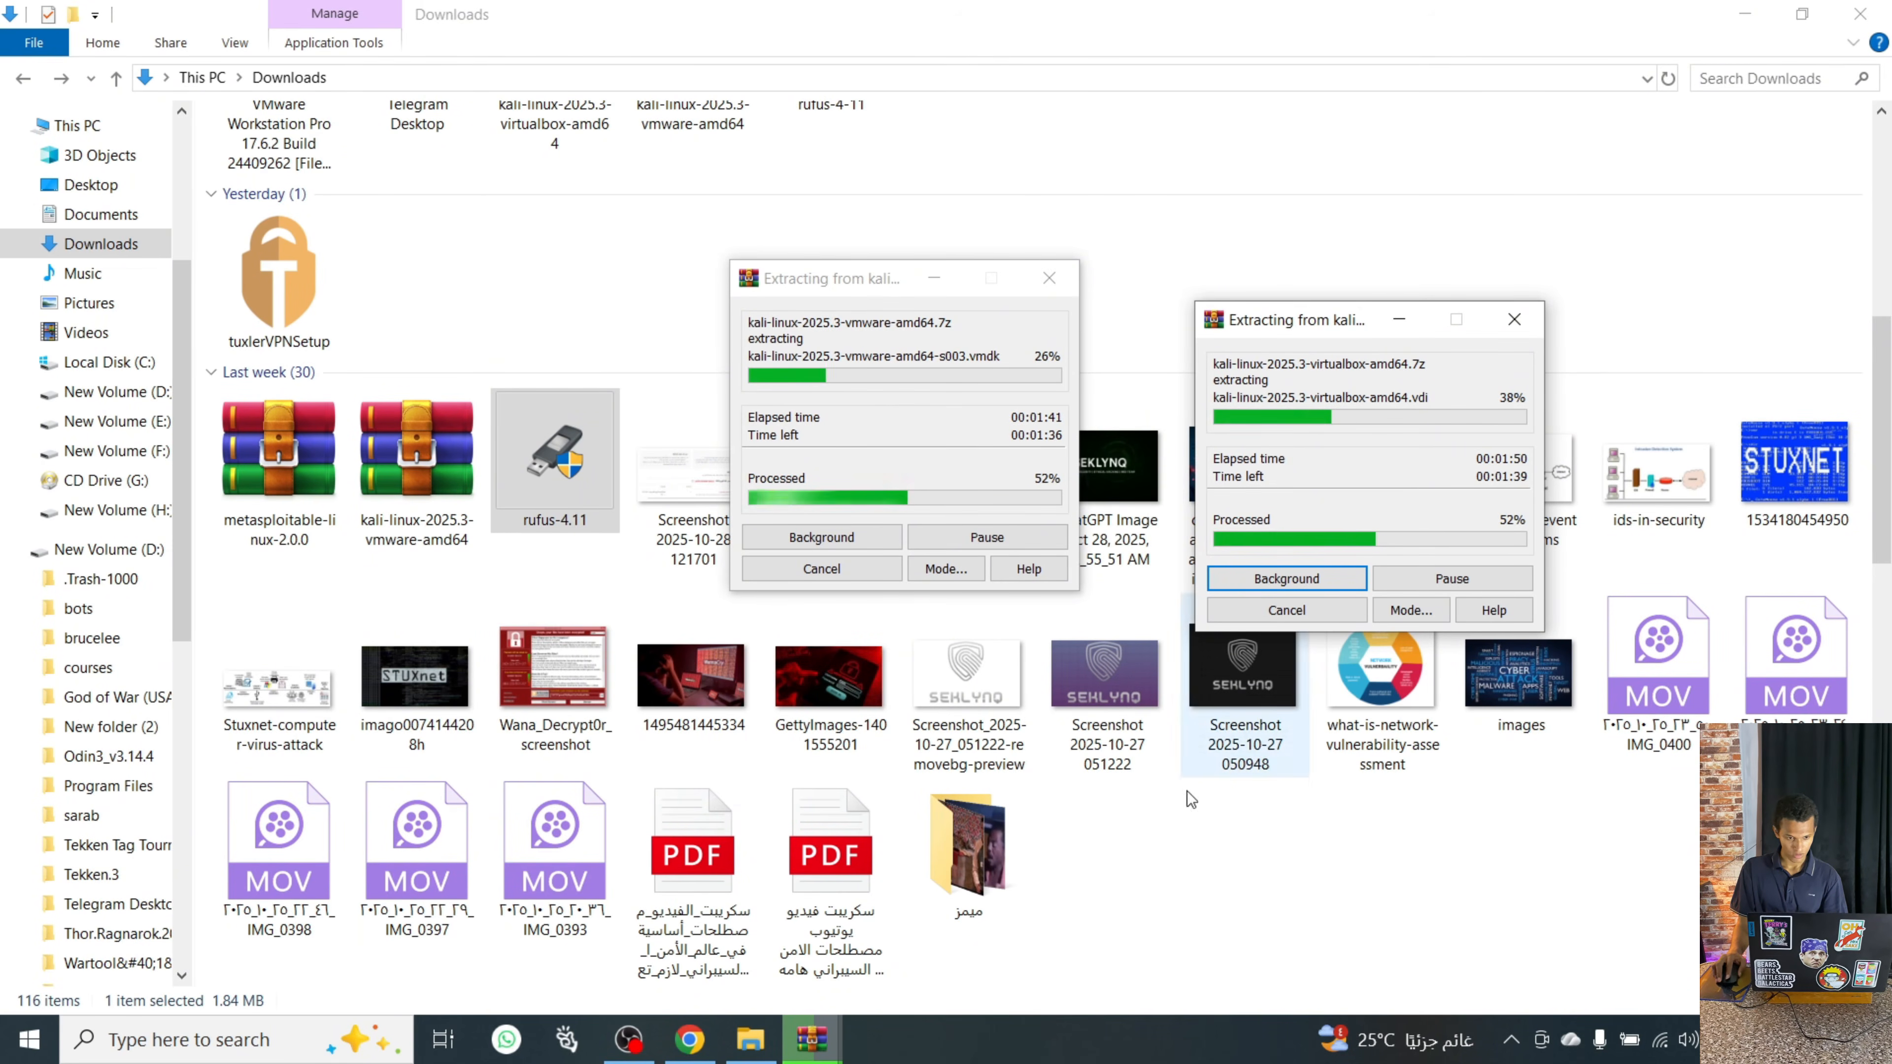
scroll(1184, 790, "up", 5)
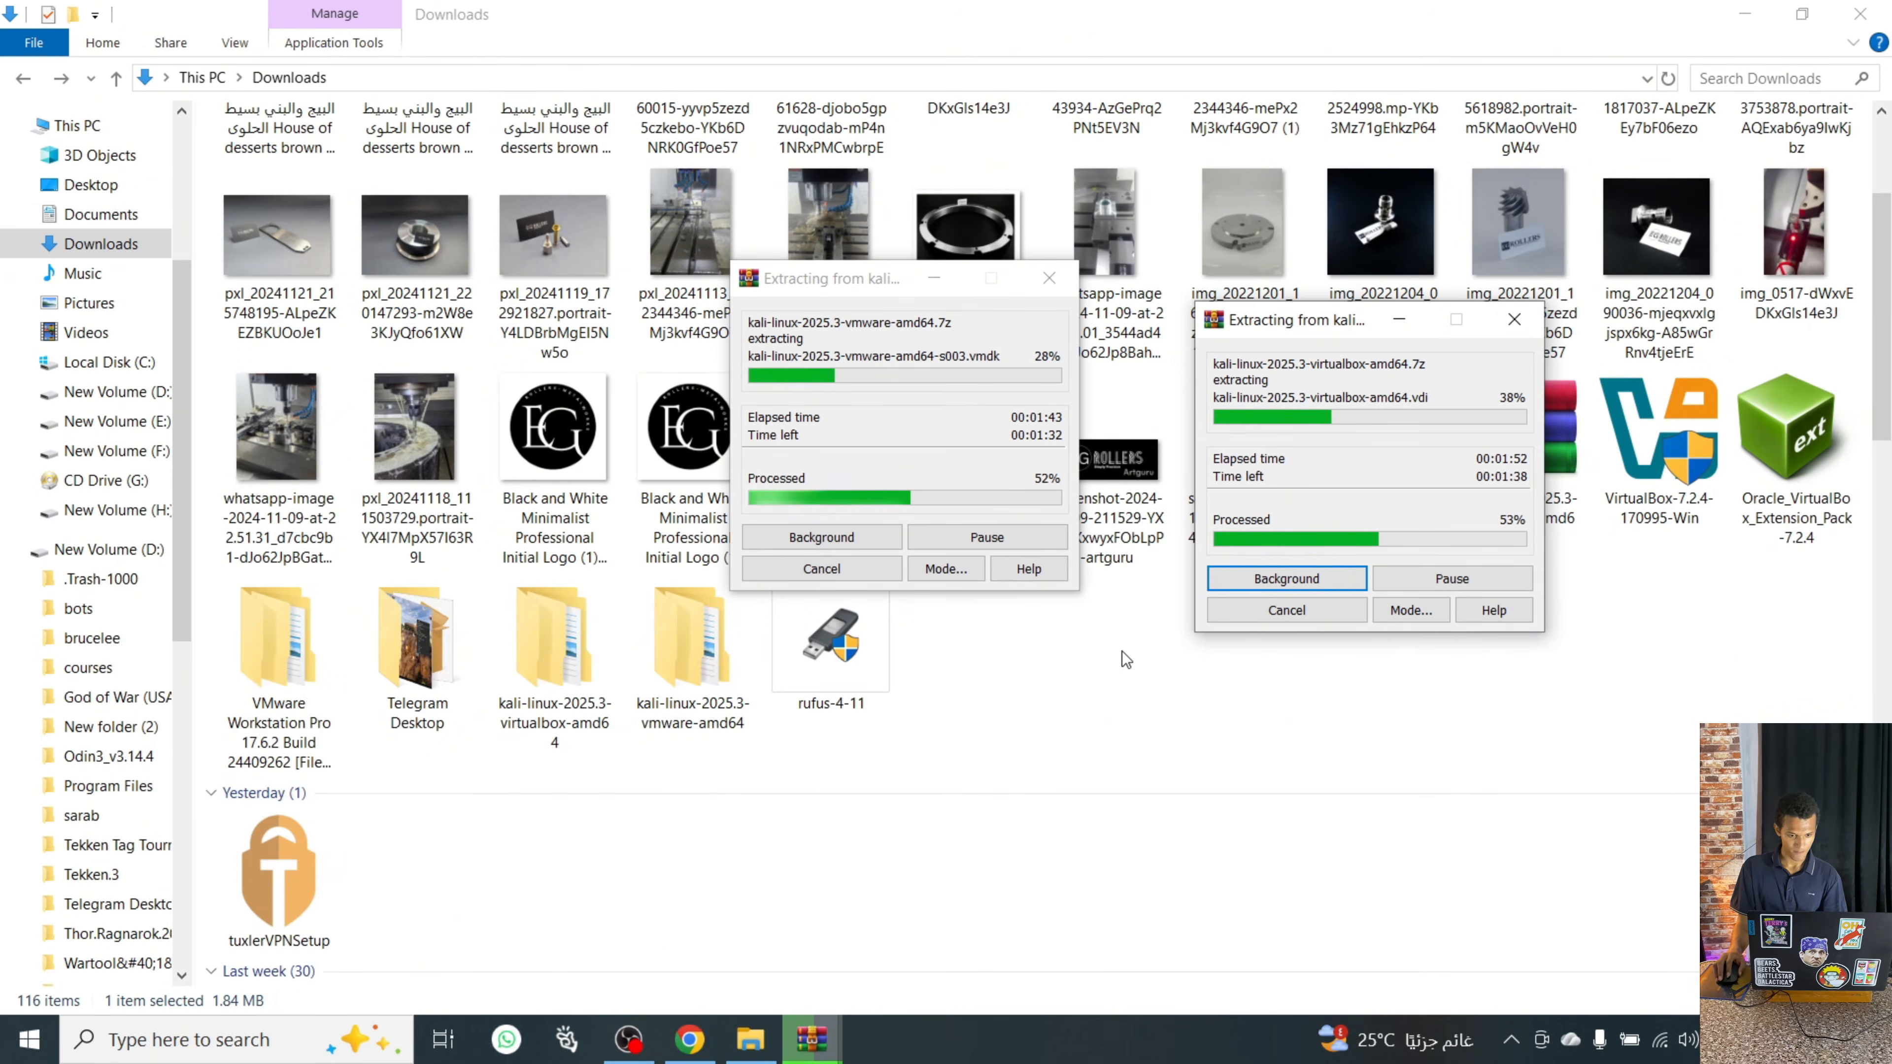
scroll(1121, 650, "down", 5)
scroll(1122, 651, "up", 4)
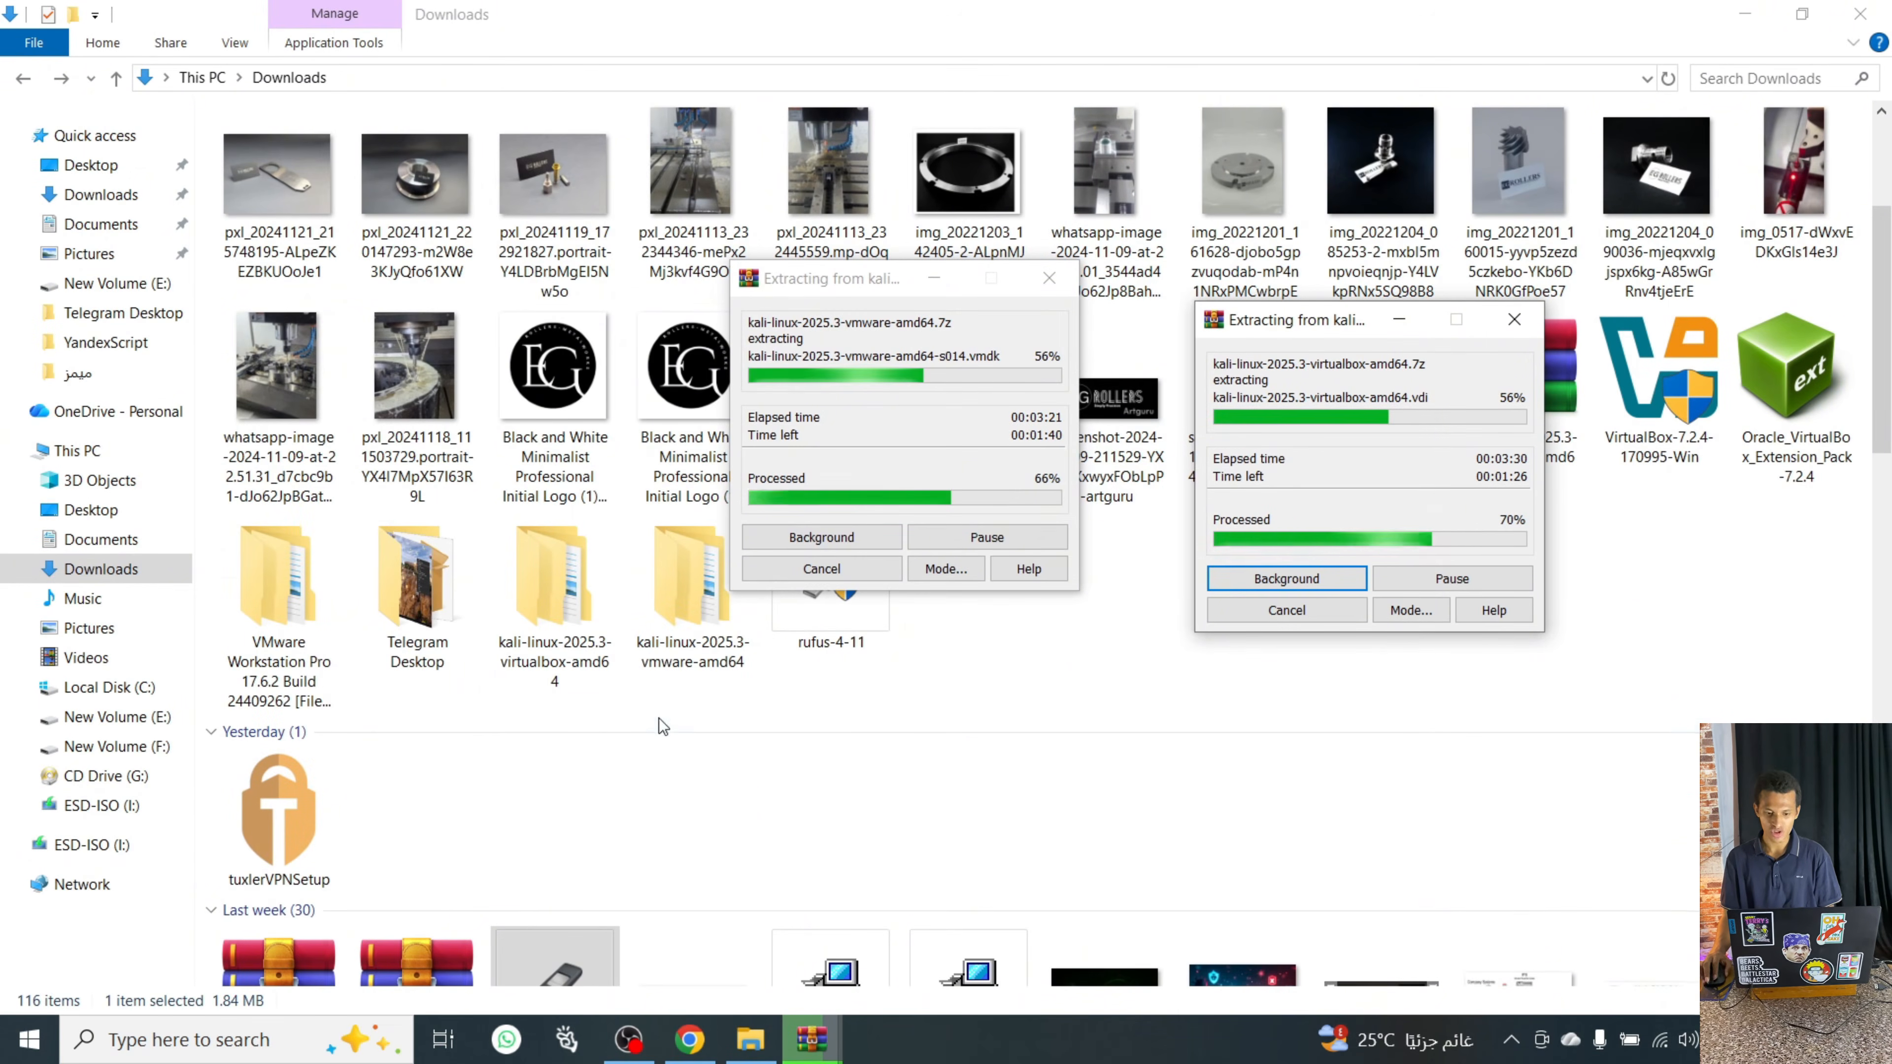
scroll(885, 690, "up", 3)
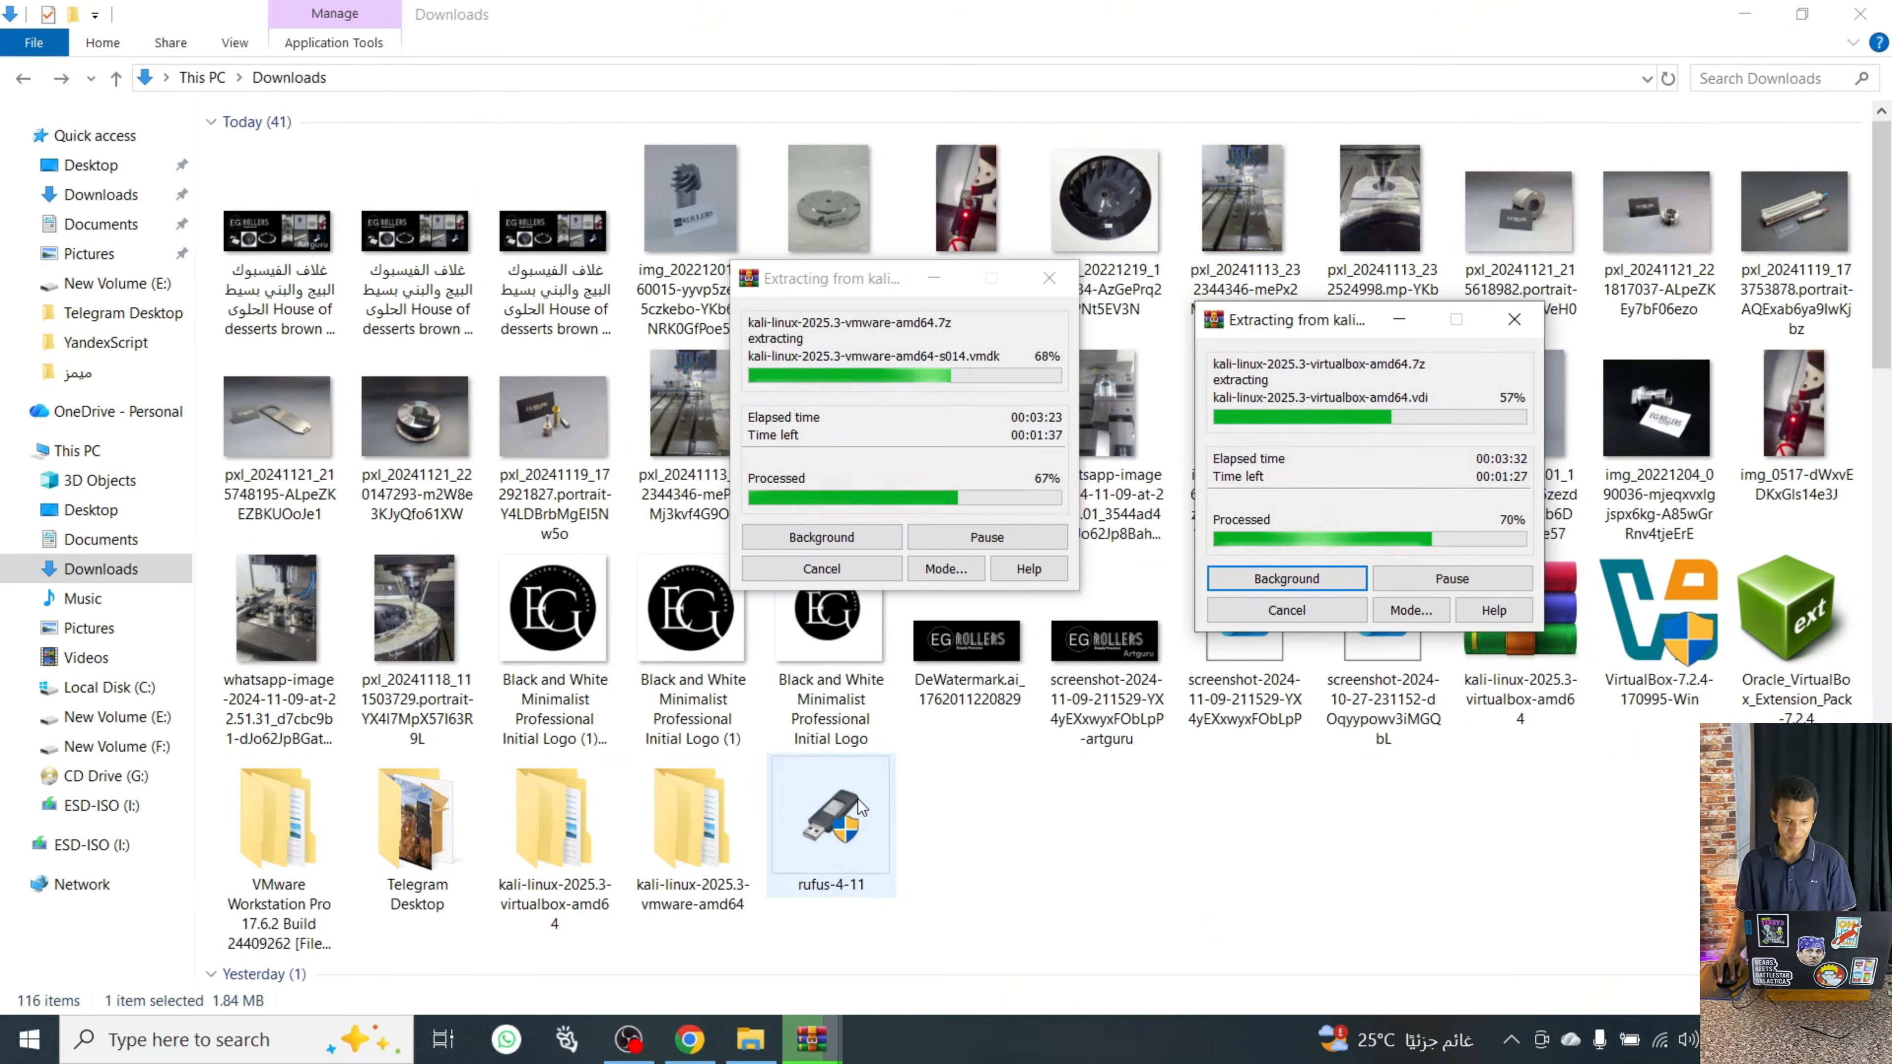
Launch Rufus 4.11 without online update checks, then bring up Windows Security from the tray.
double_click(861, 806)
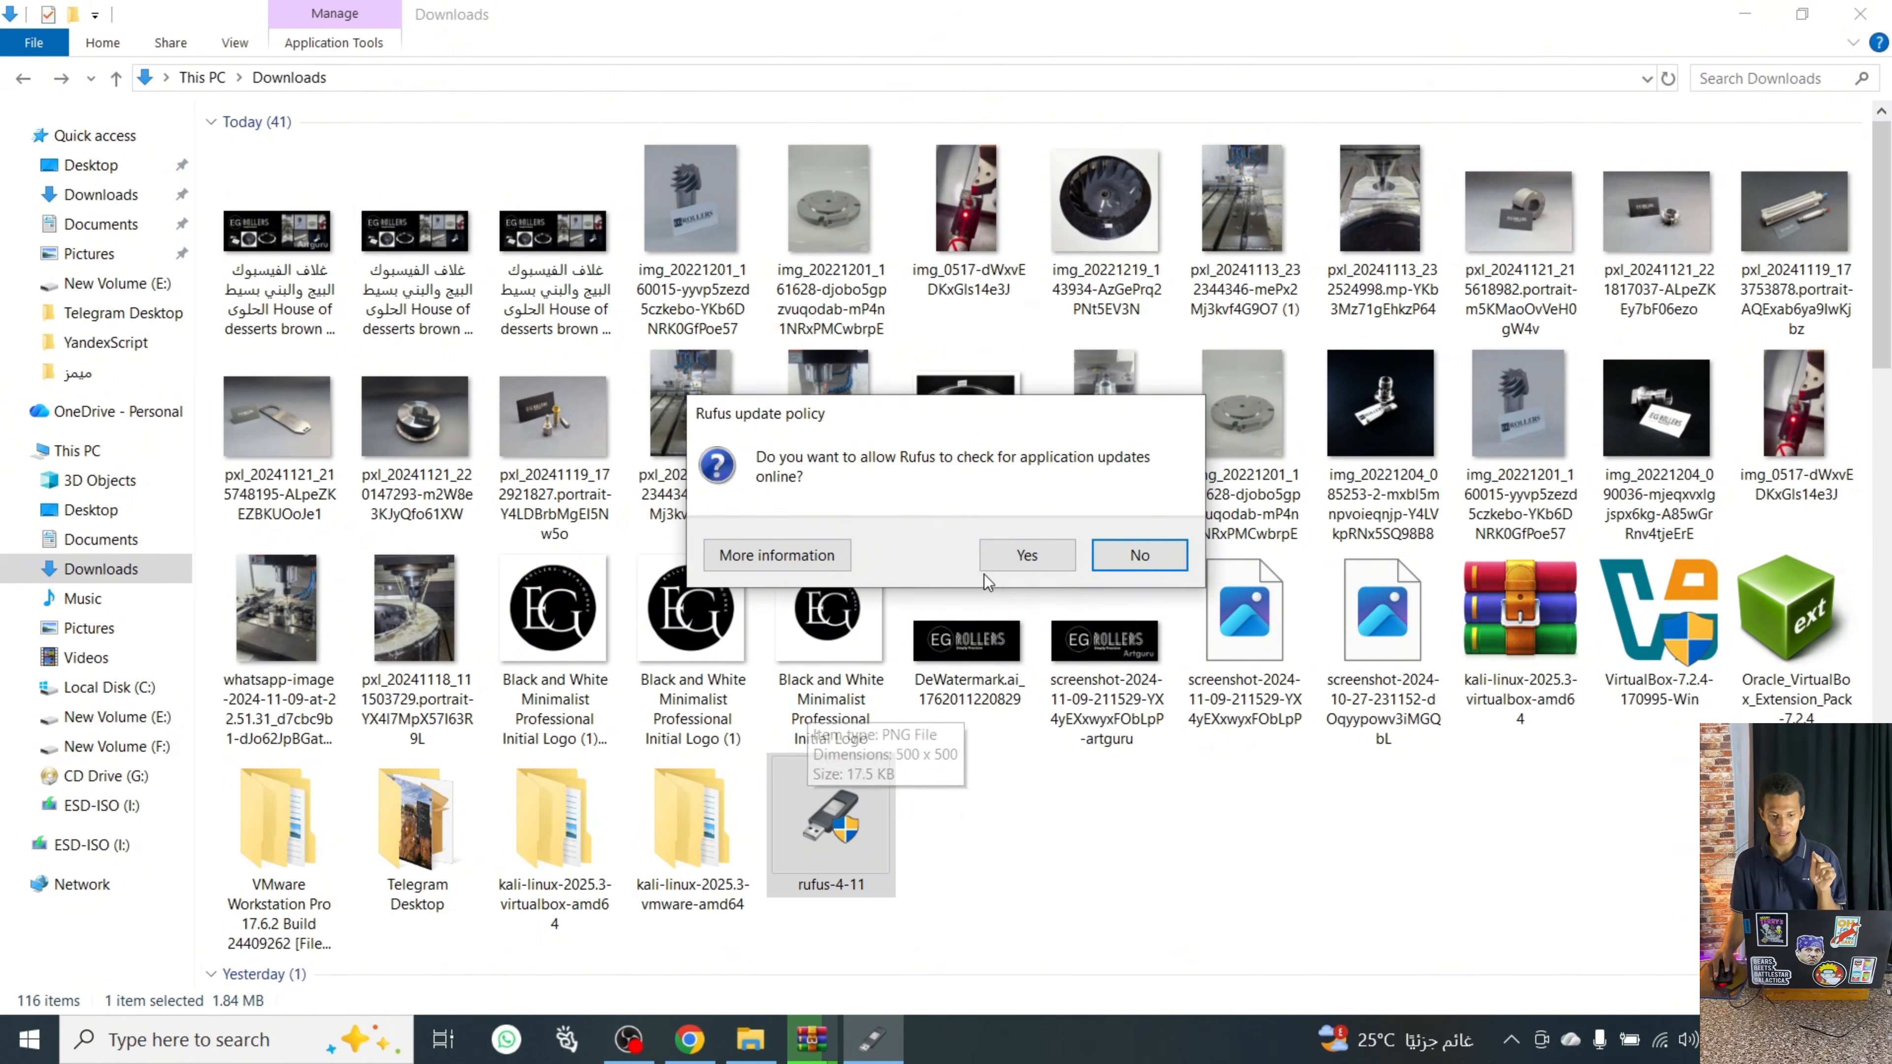
left_click(1105, 554)
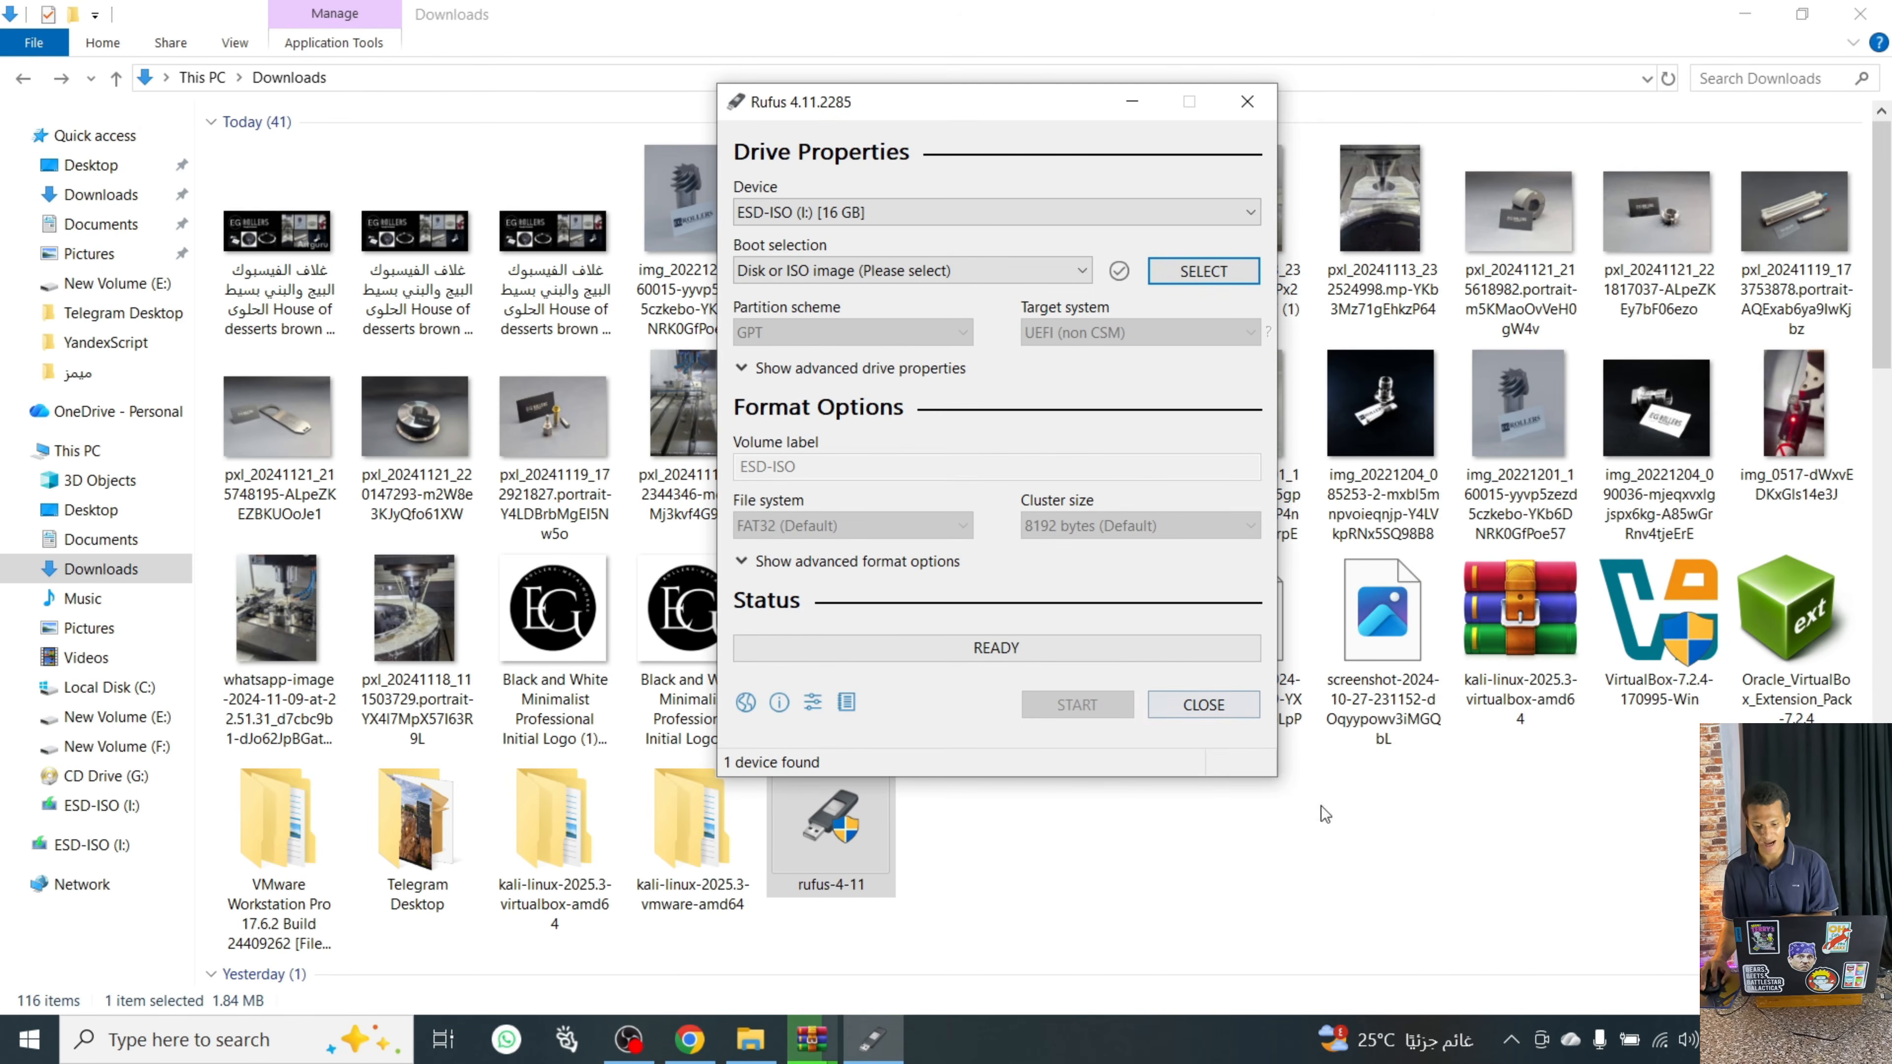
left_click(1511, 1039)
left_click(1512, 893)
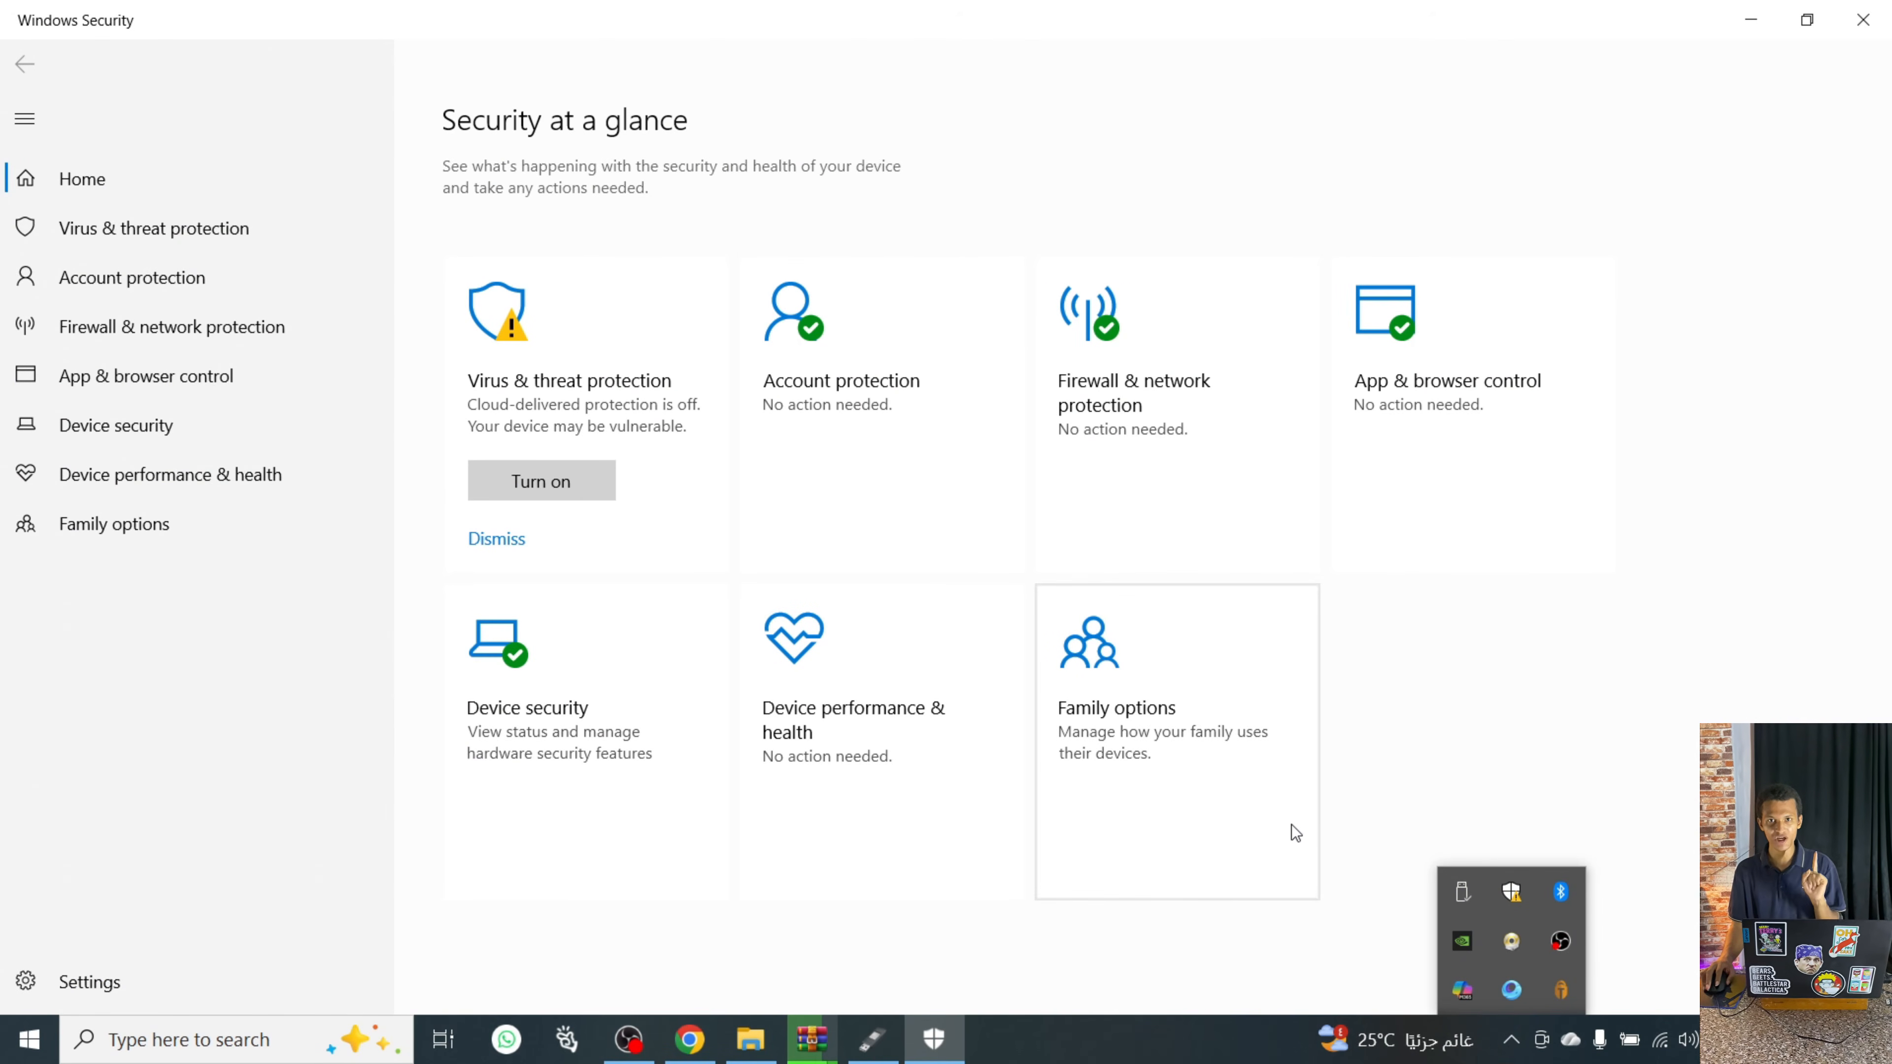
Switch Real-time protection off in Virus & threat protection settings and close Windows Security.
left_click(538, 394)
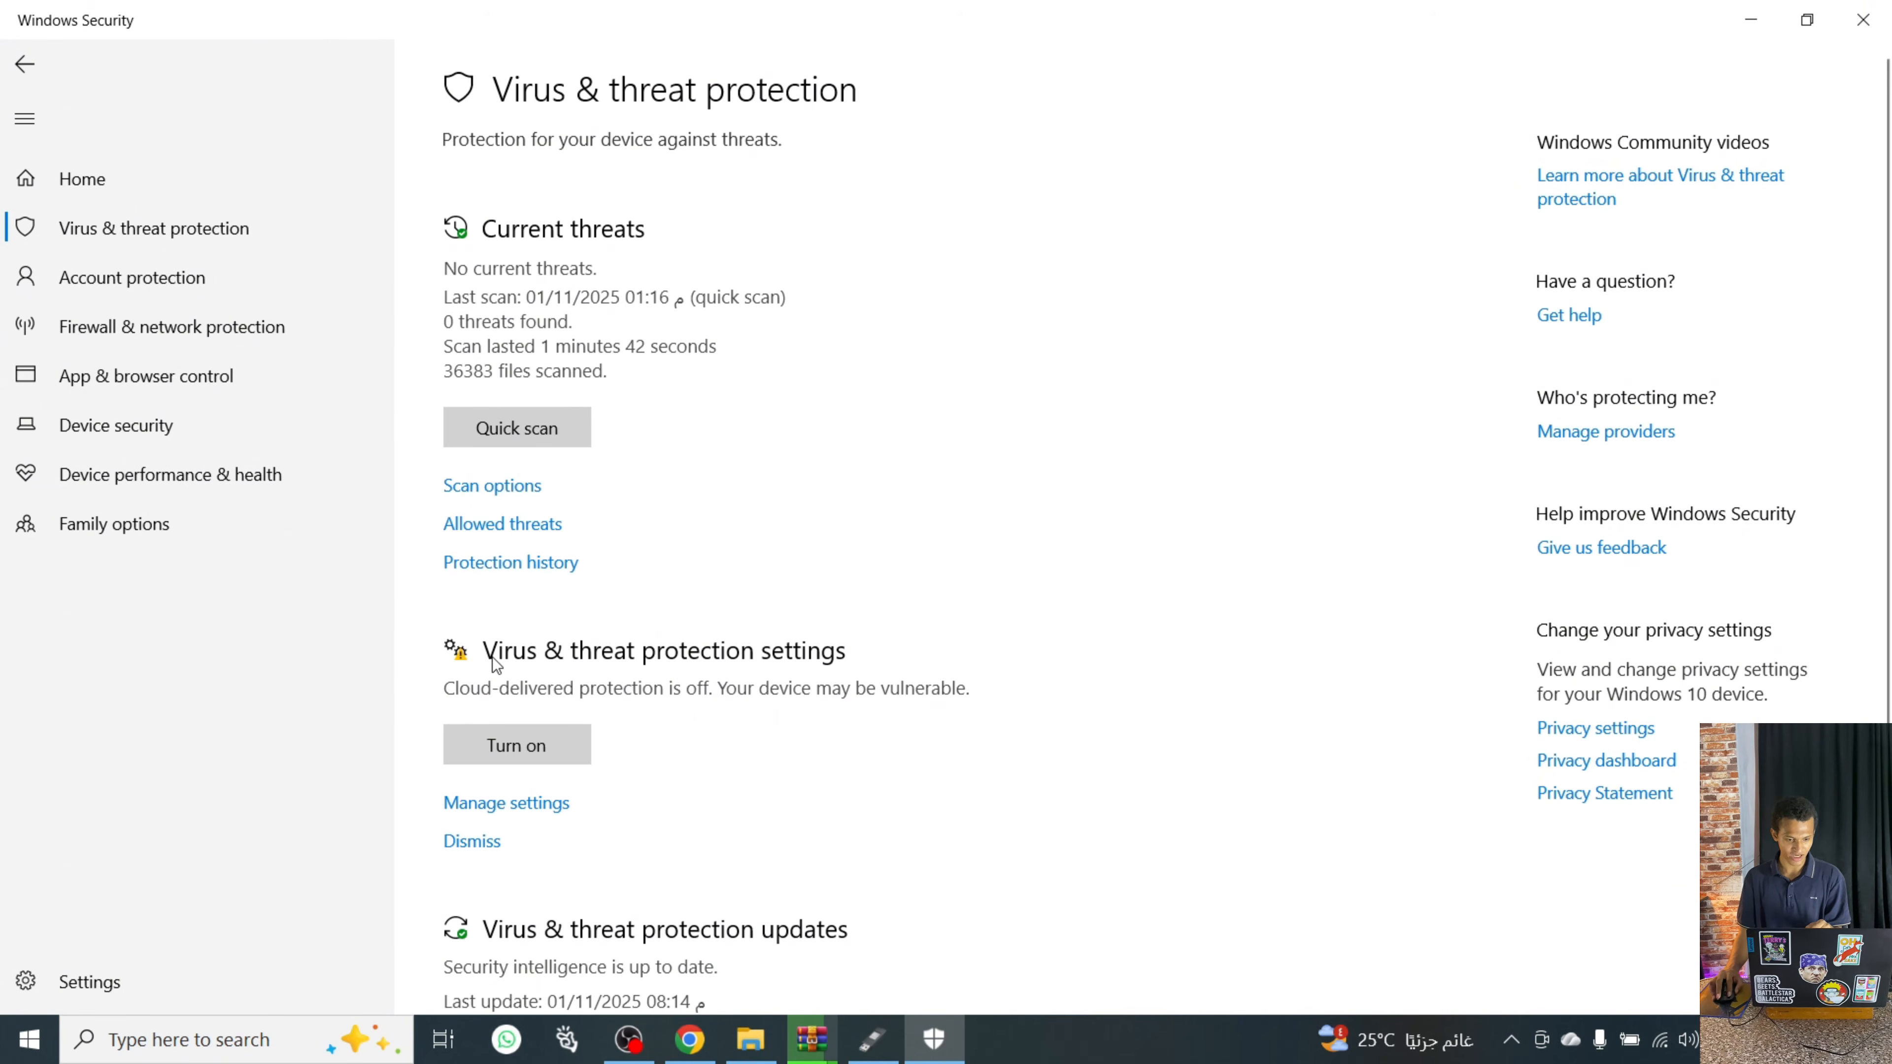
left_click(501, 814)
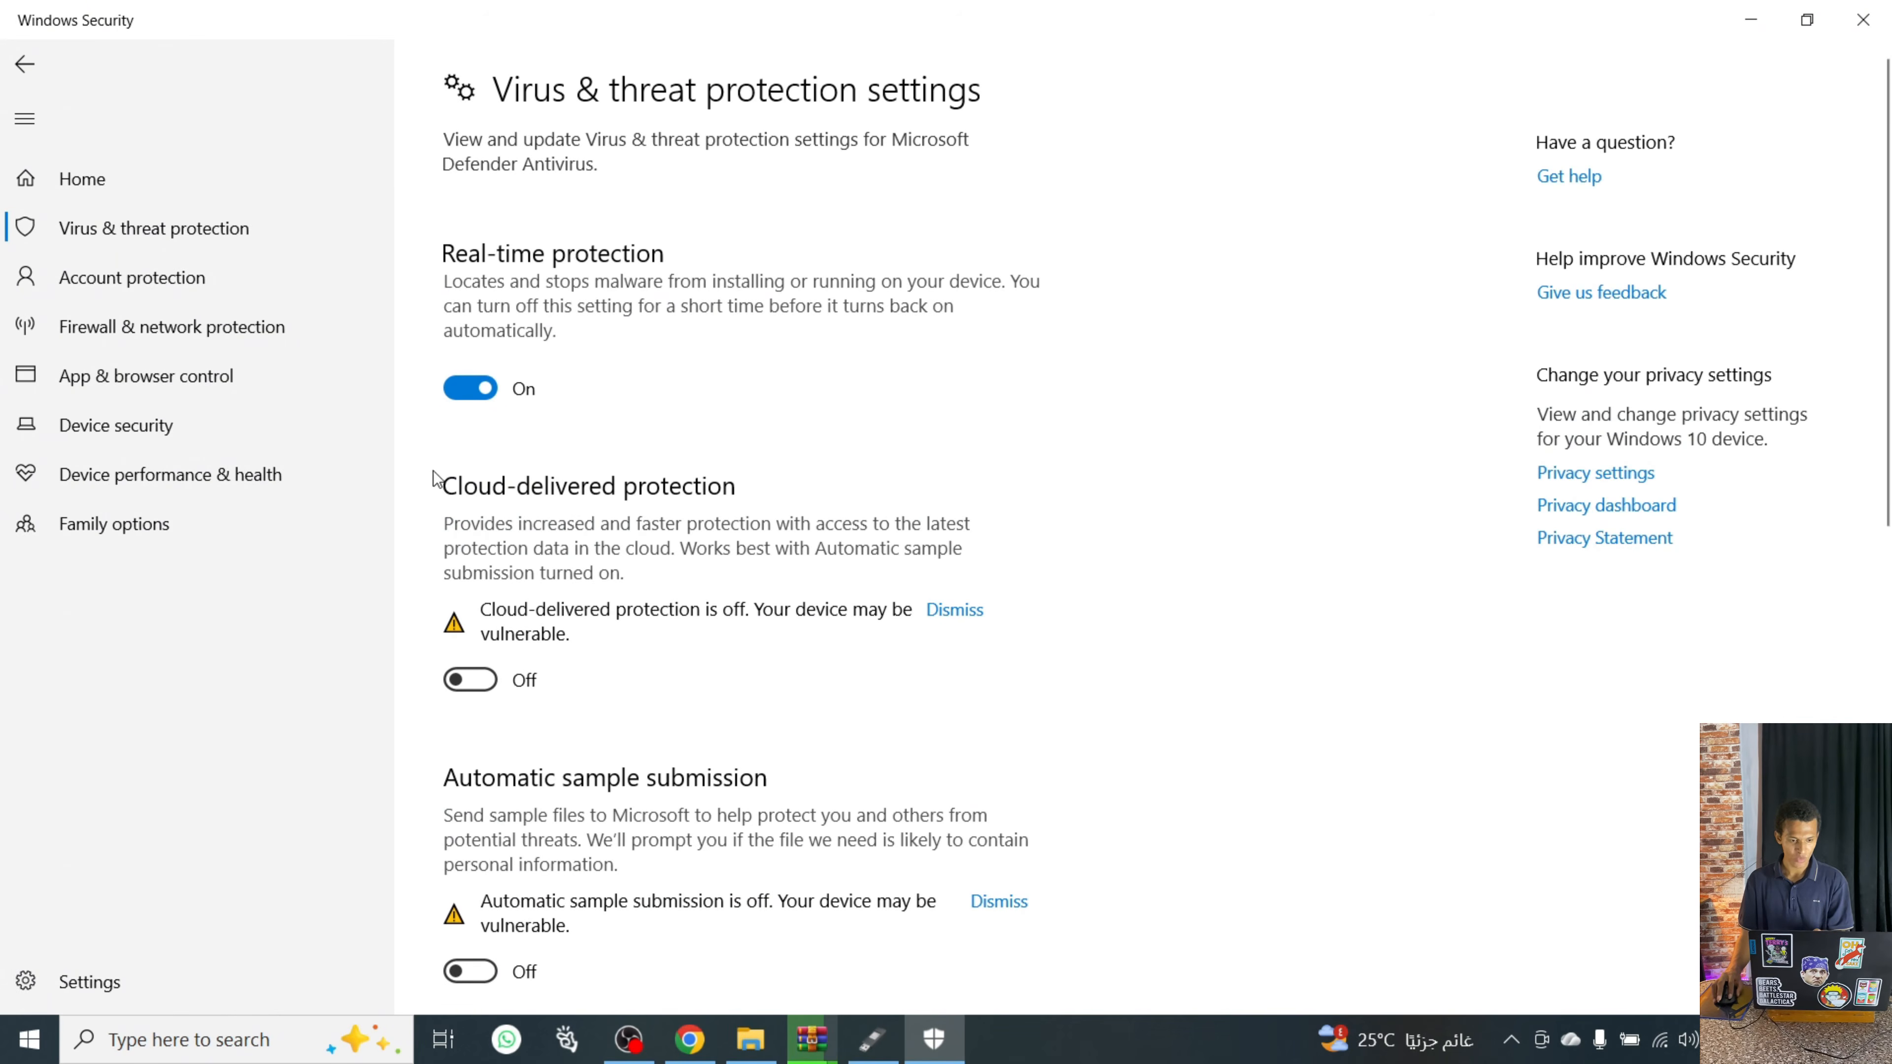
left_click(463, 391)
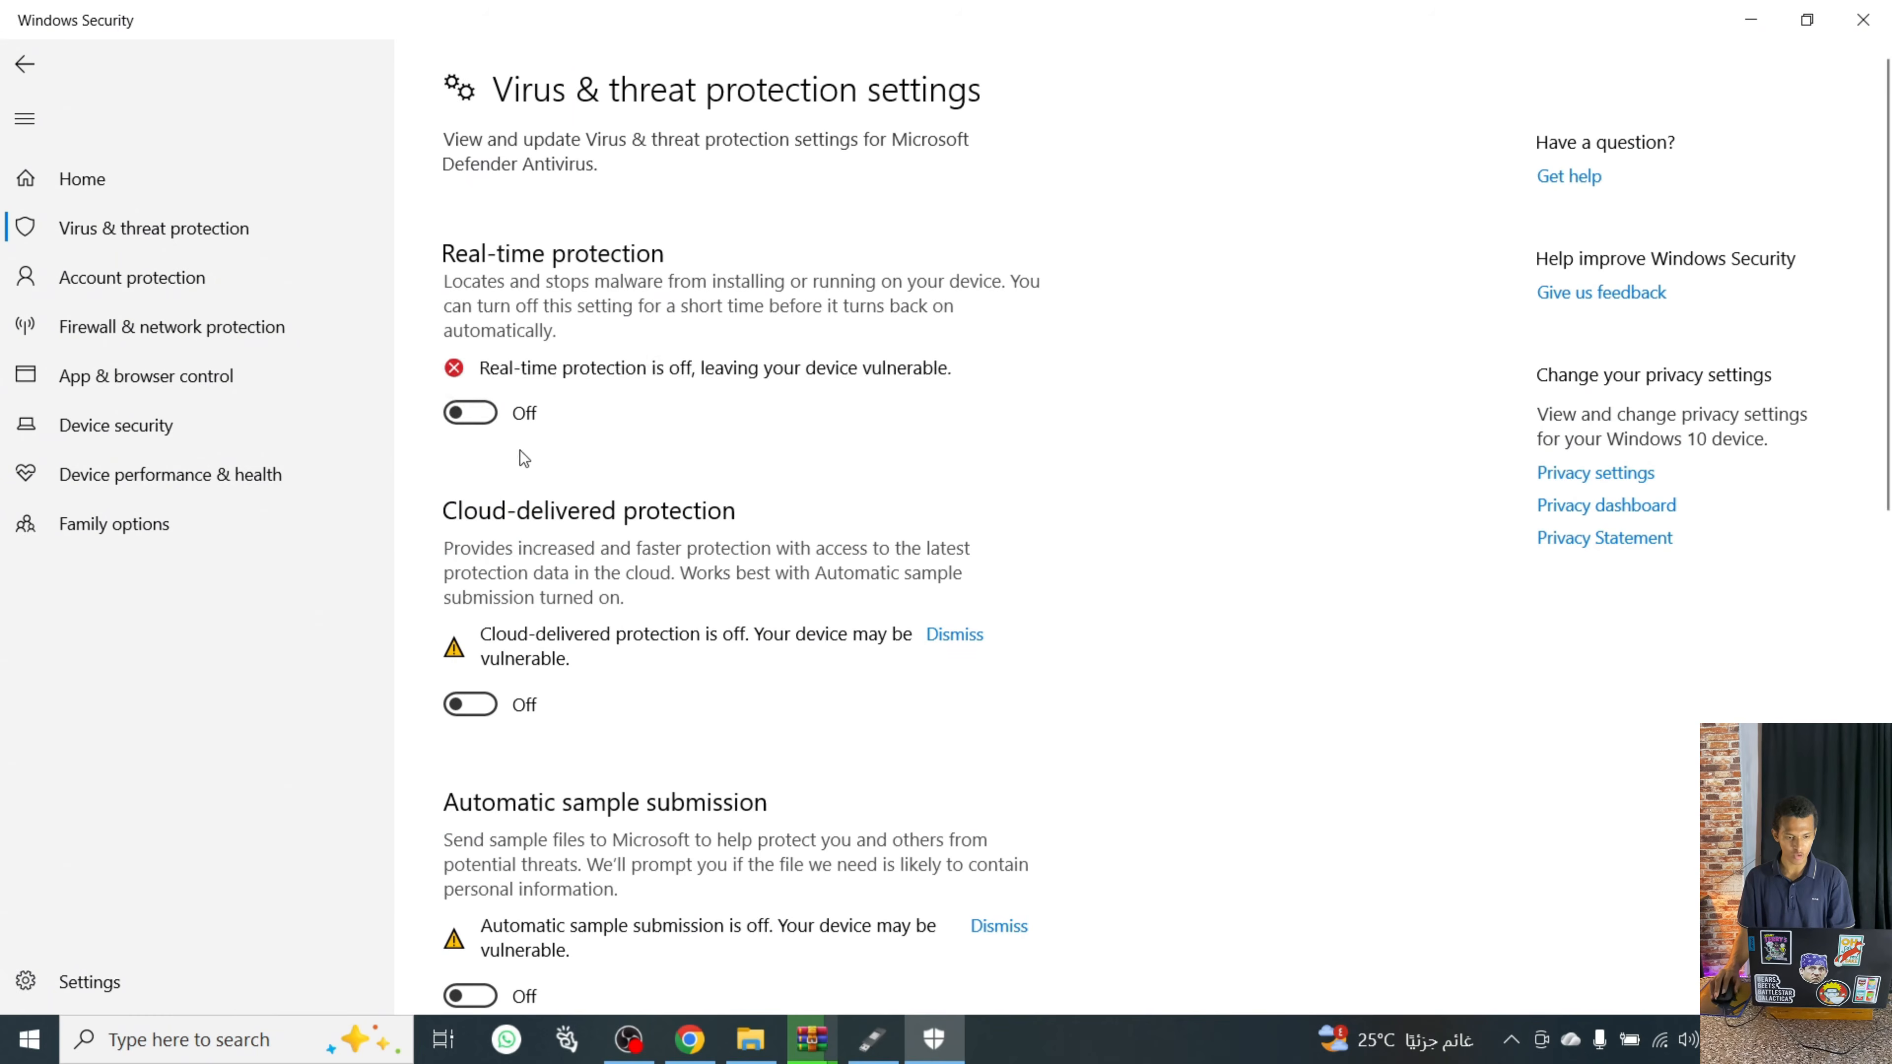
scroll(498, 532, "down", 4)
scroll(501, 665, "down", 3)
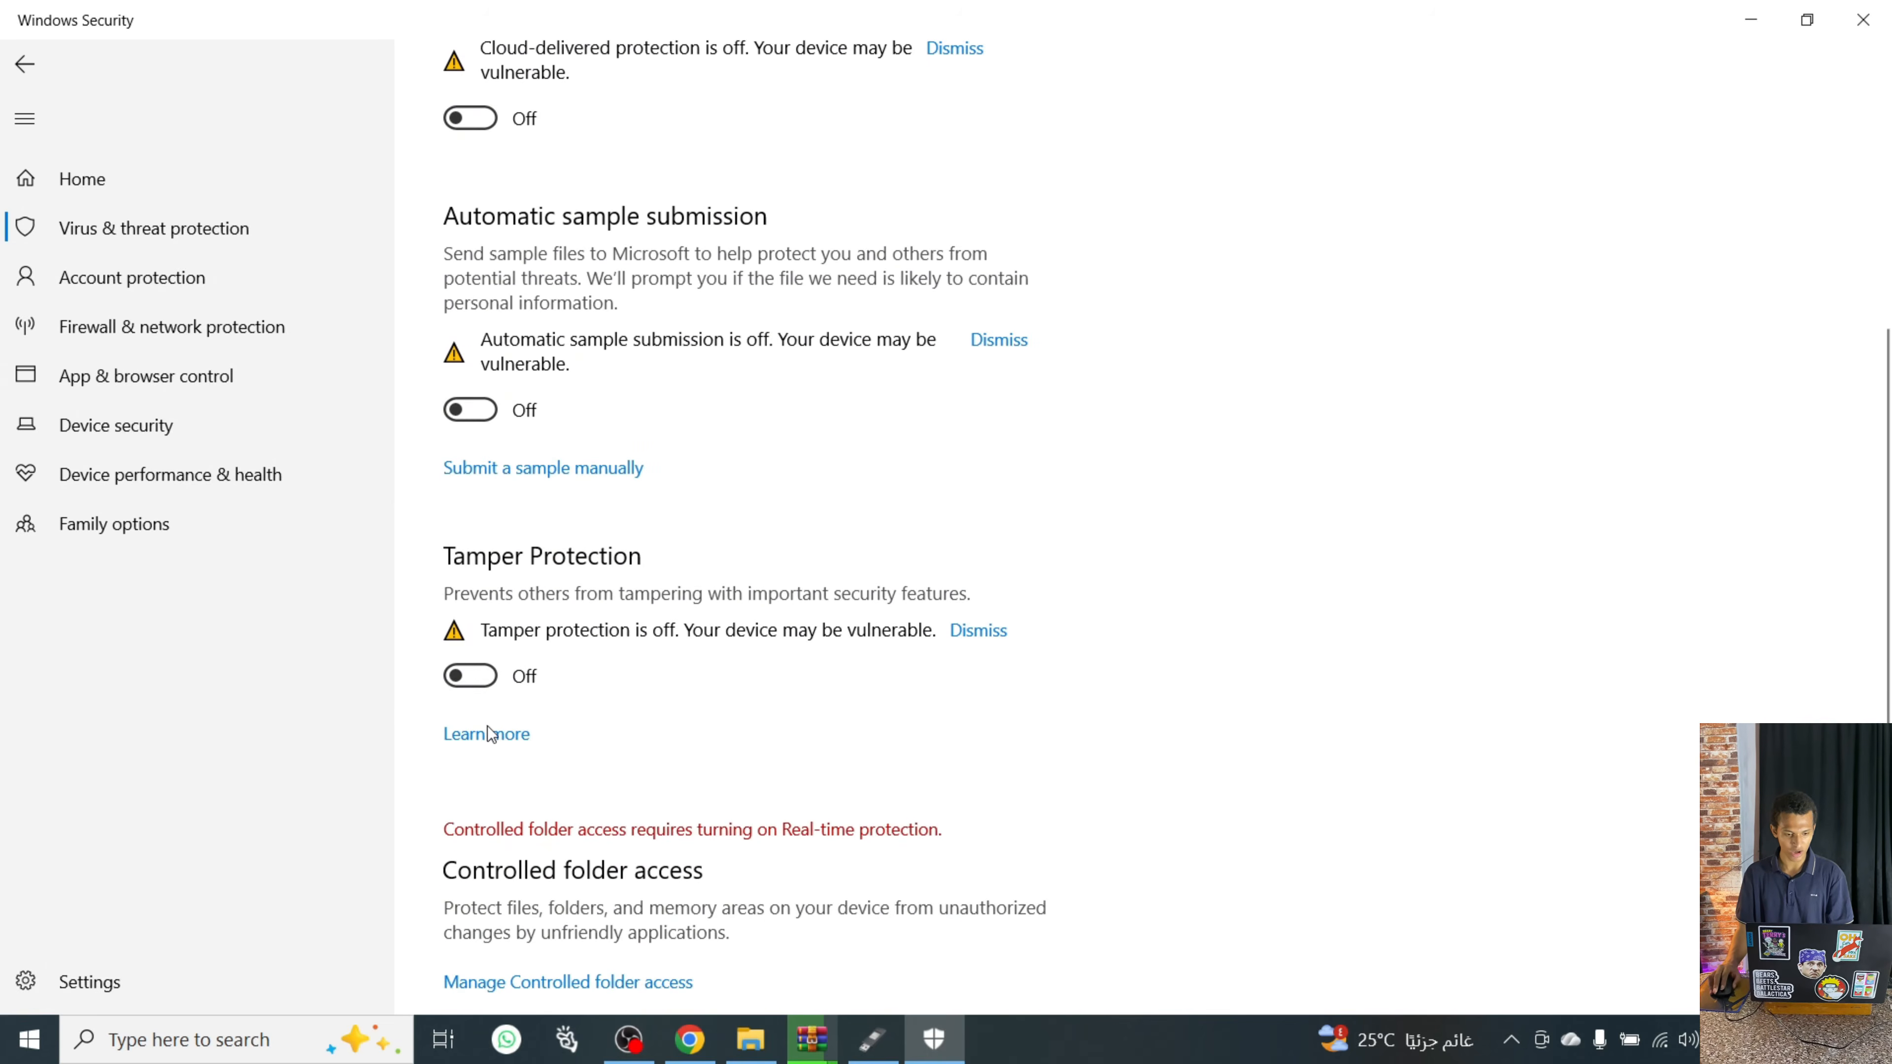
scroll(486, 670, "up", 6)
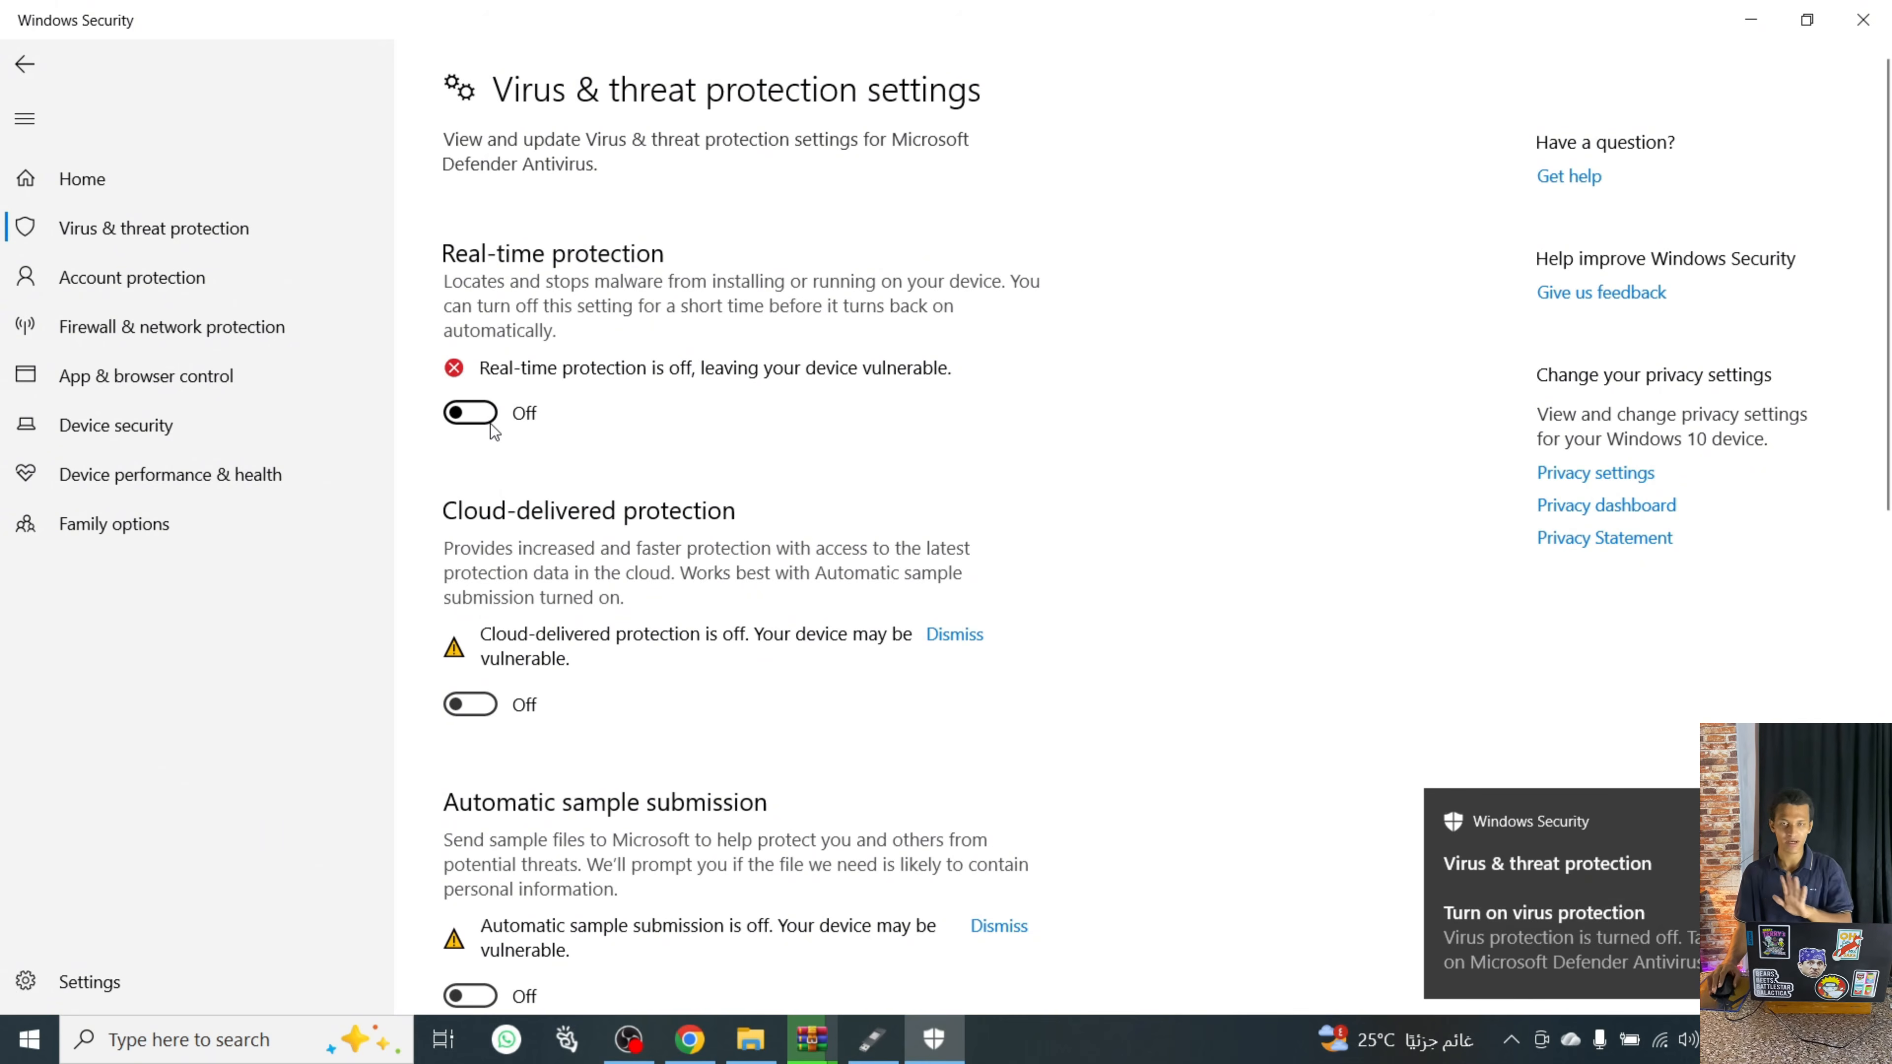
left_click(1863, 19)
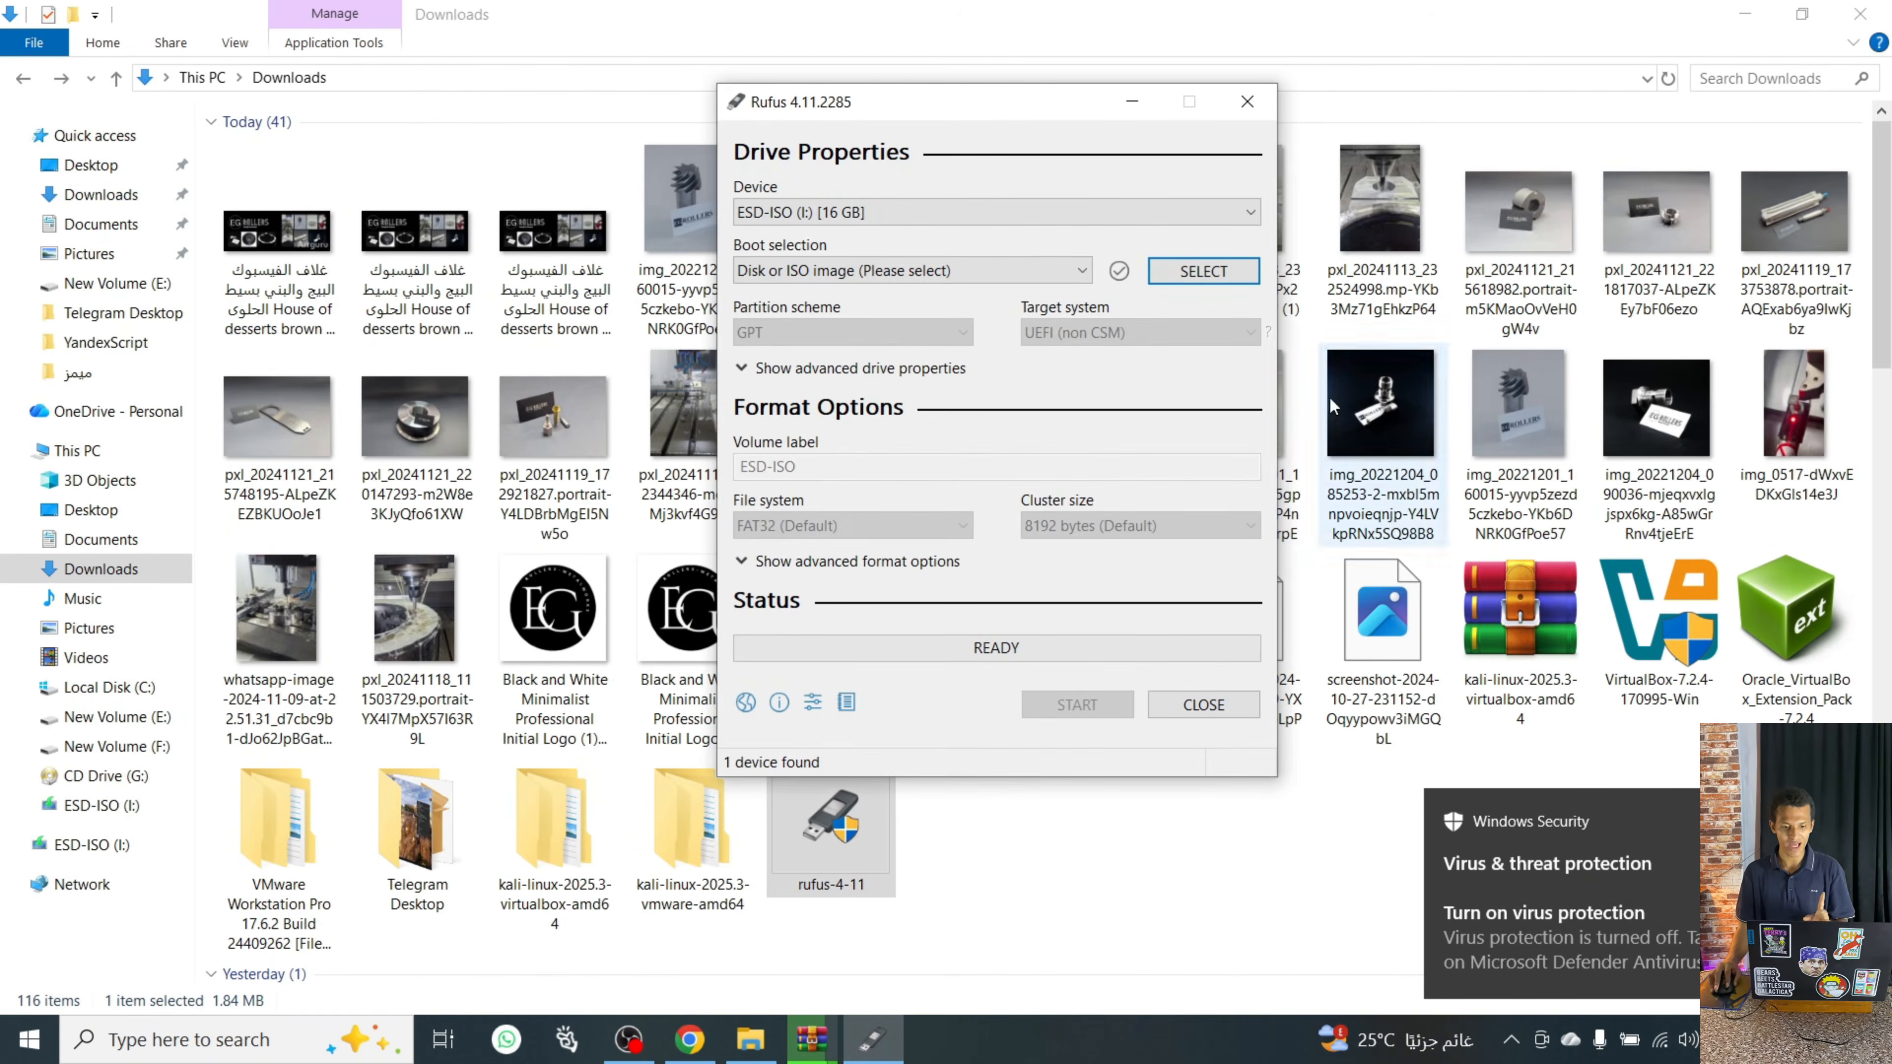
Load kali-linux-2024.2-installer-amd64.iso in Rufus with default MBR, BIOS or UEFI settings and start writing.
left_click(1188, 279)
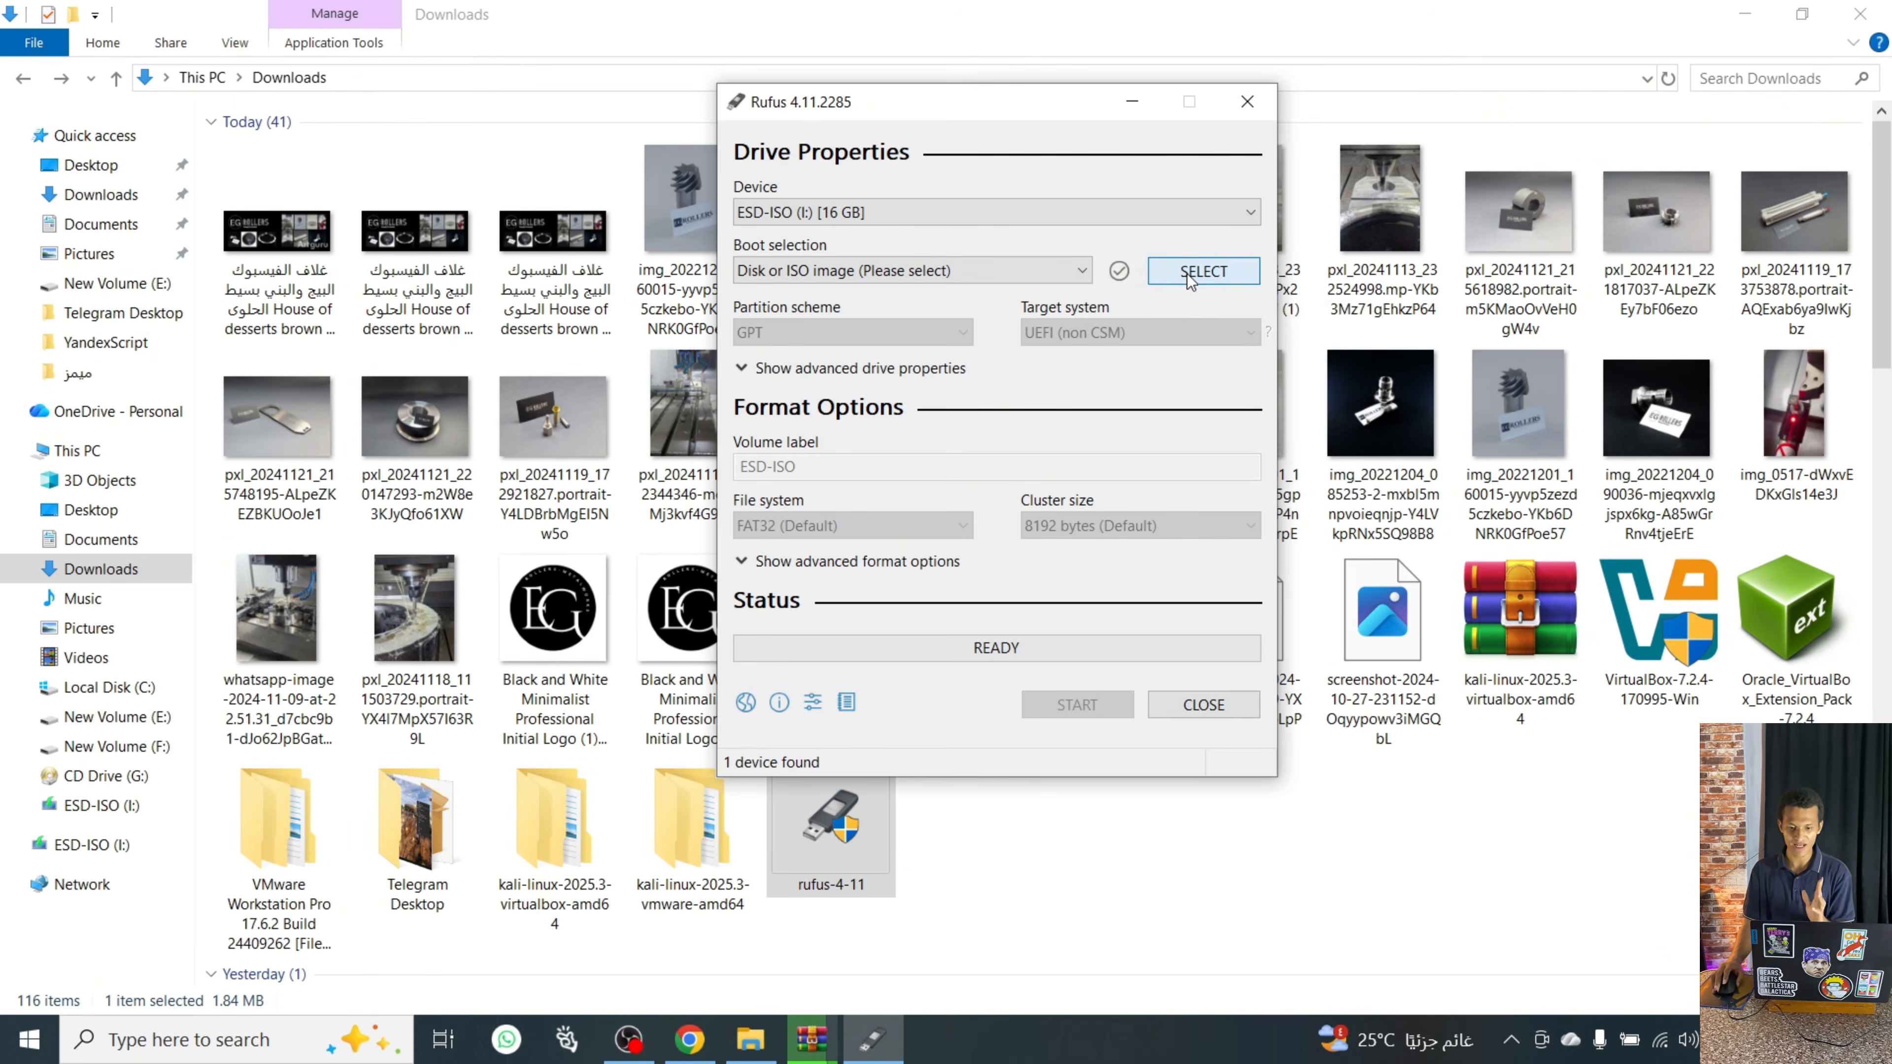
scroll(1042, 382, "down", 5)
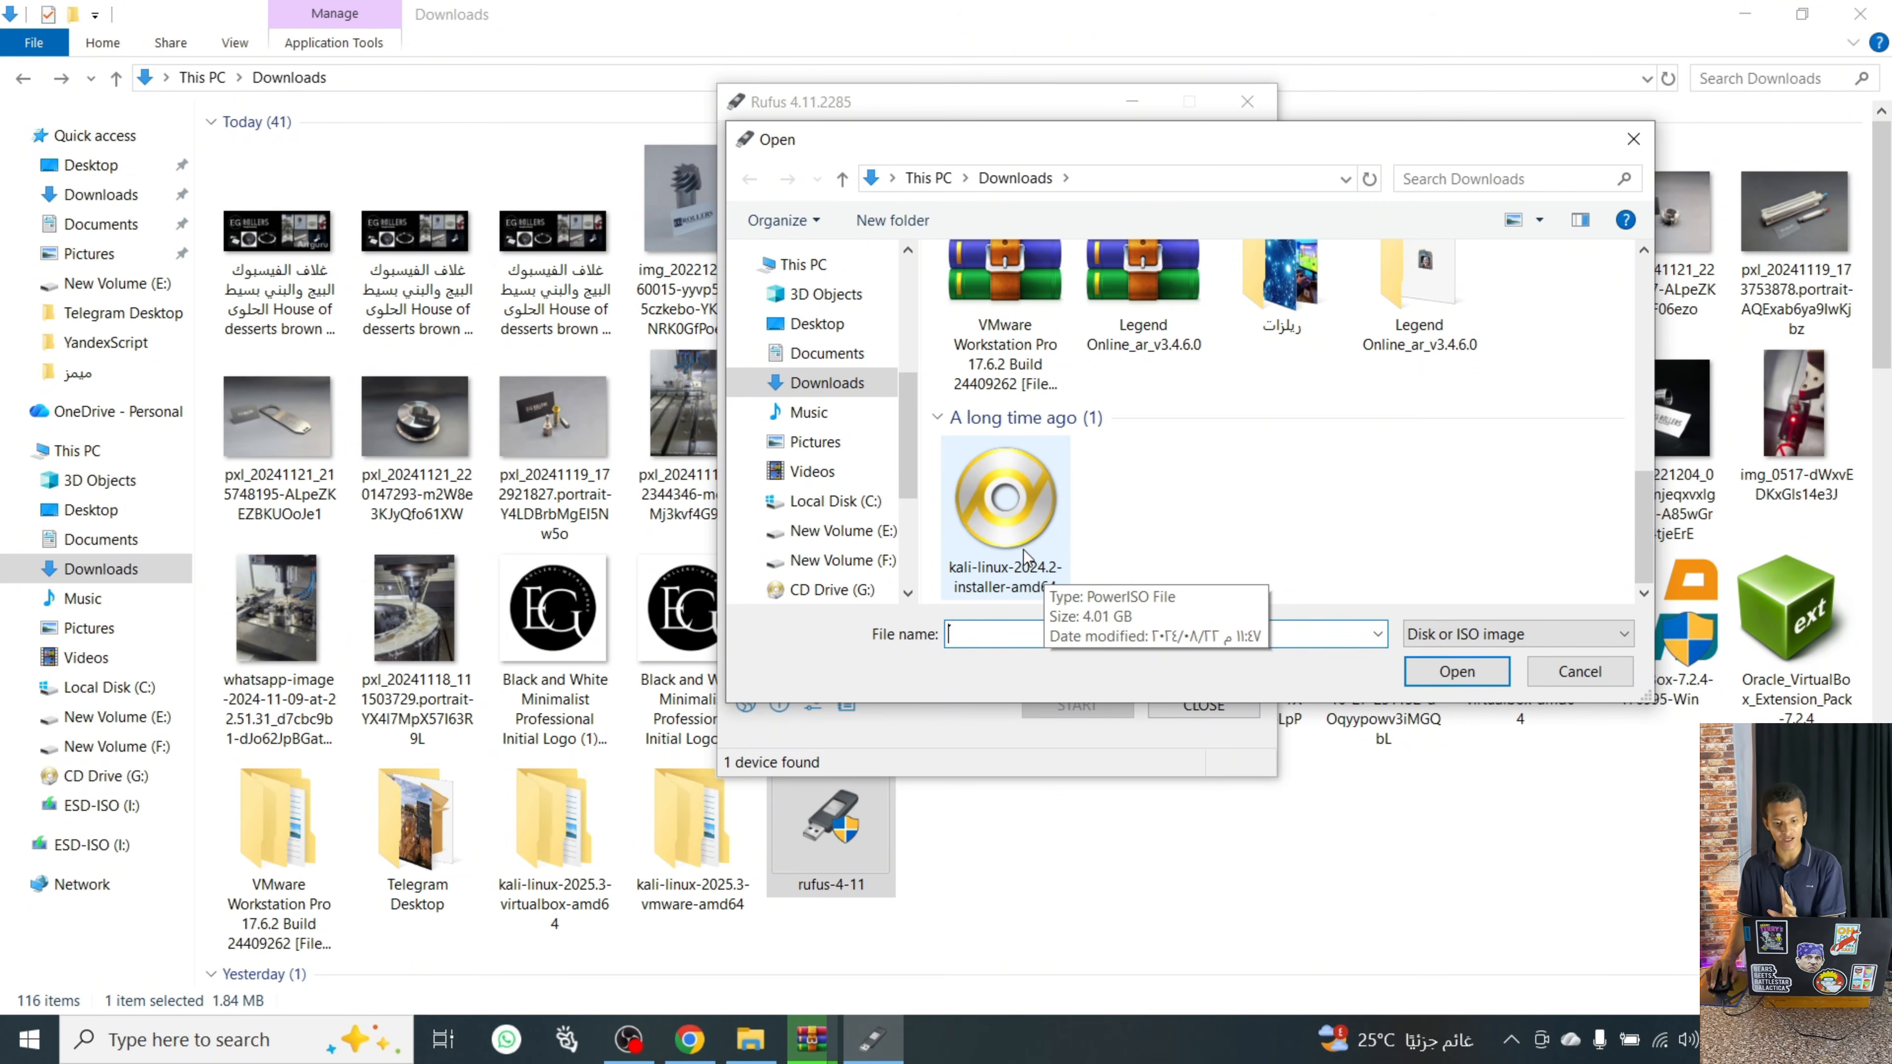
double_click(1024, 555)
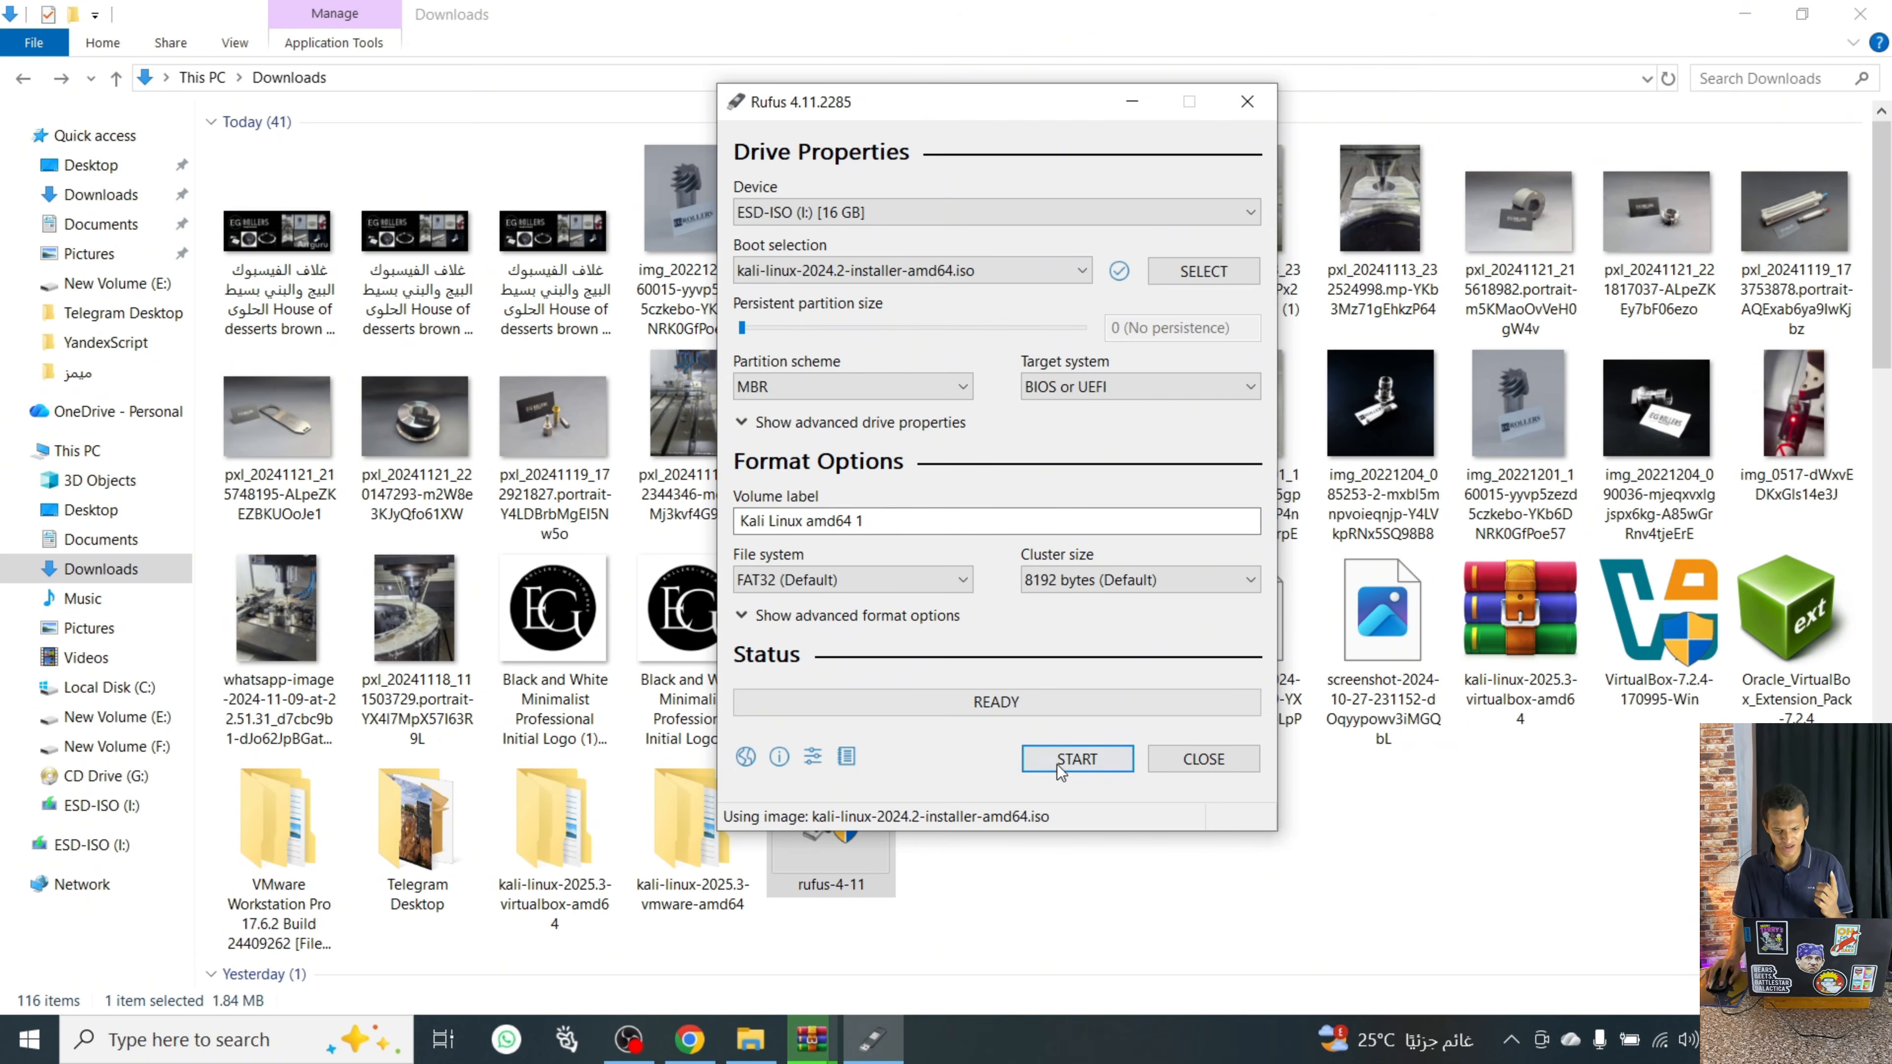
left_click(1079, 761)
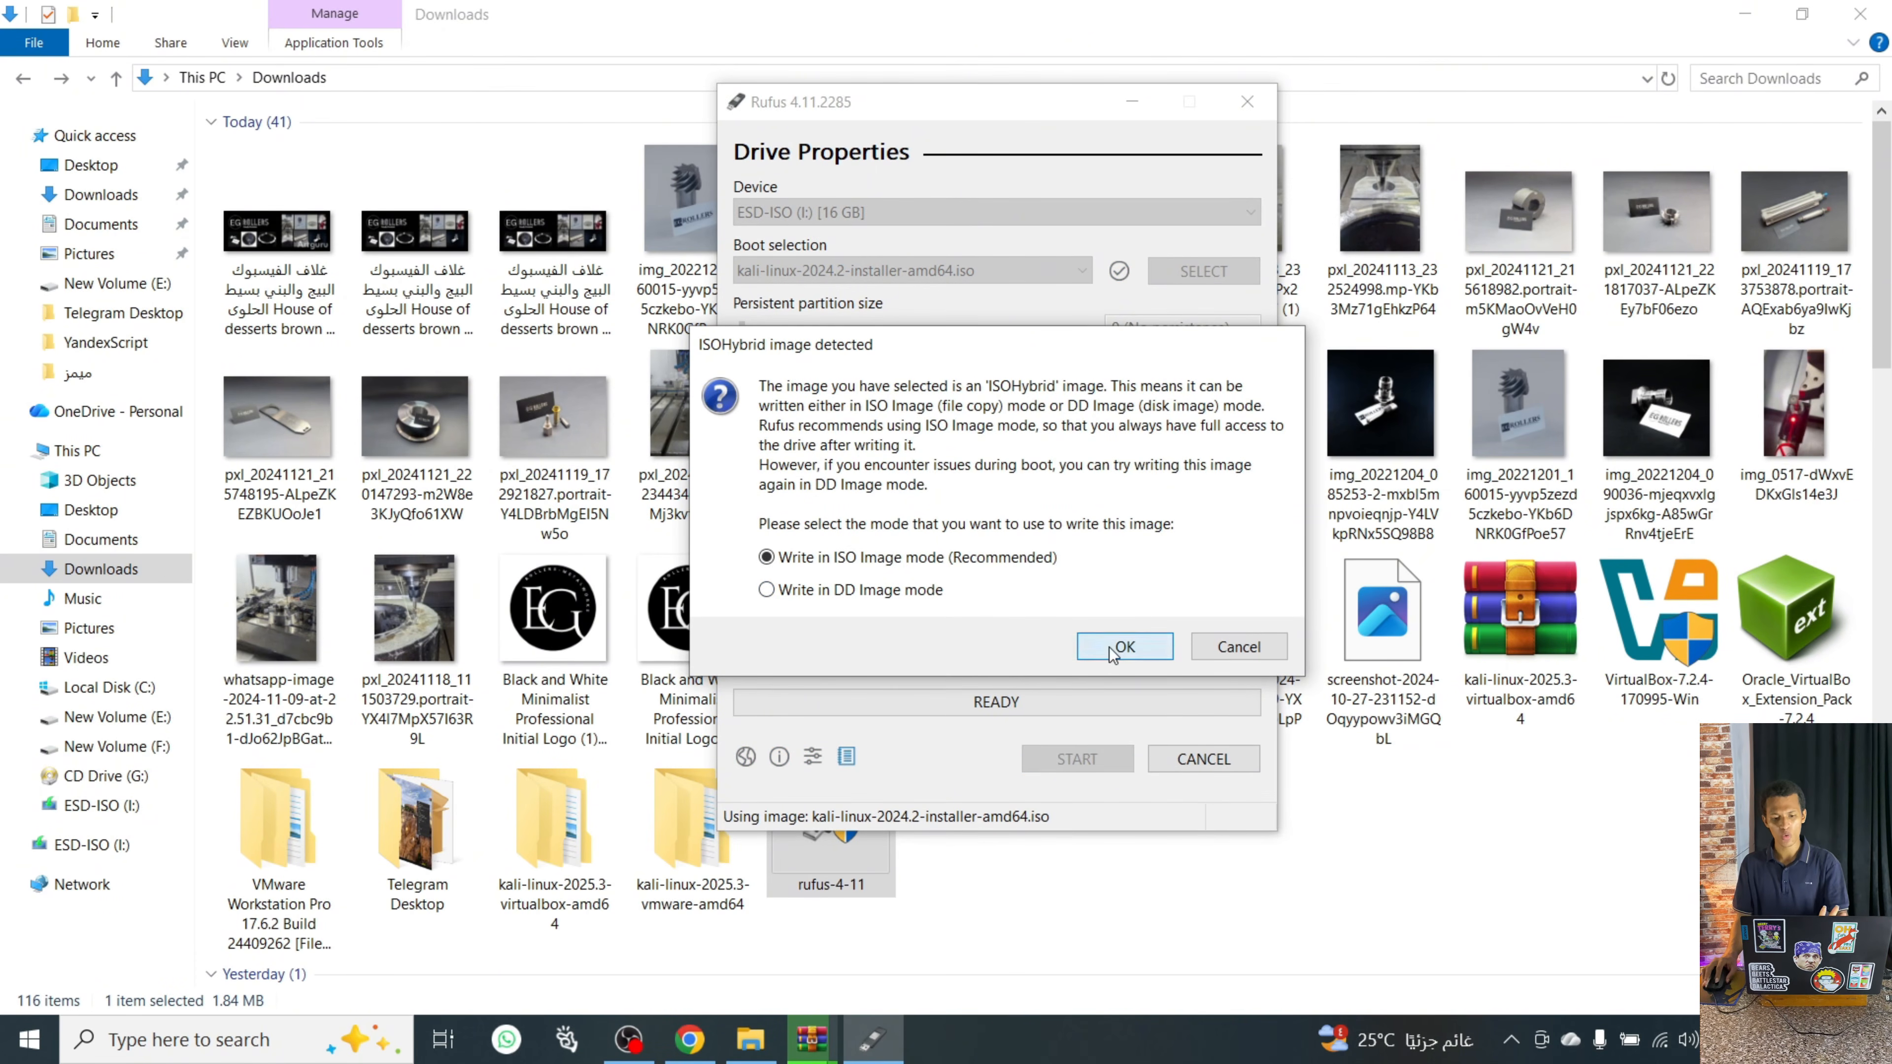
Write in ISO Image mode, allow the Grub and Syslinux downloads, and accept erasing the drive.
left_click(1123, 645)
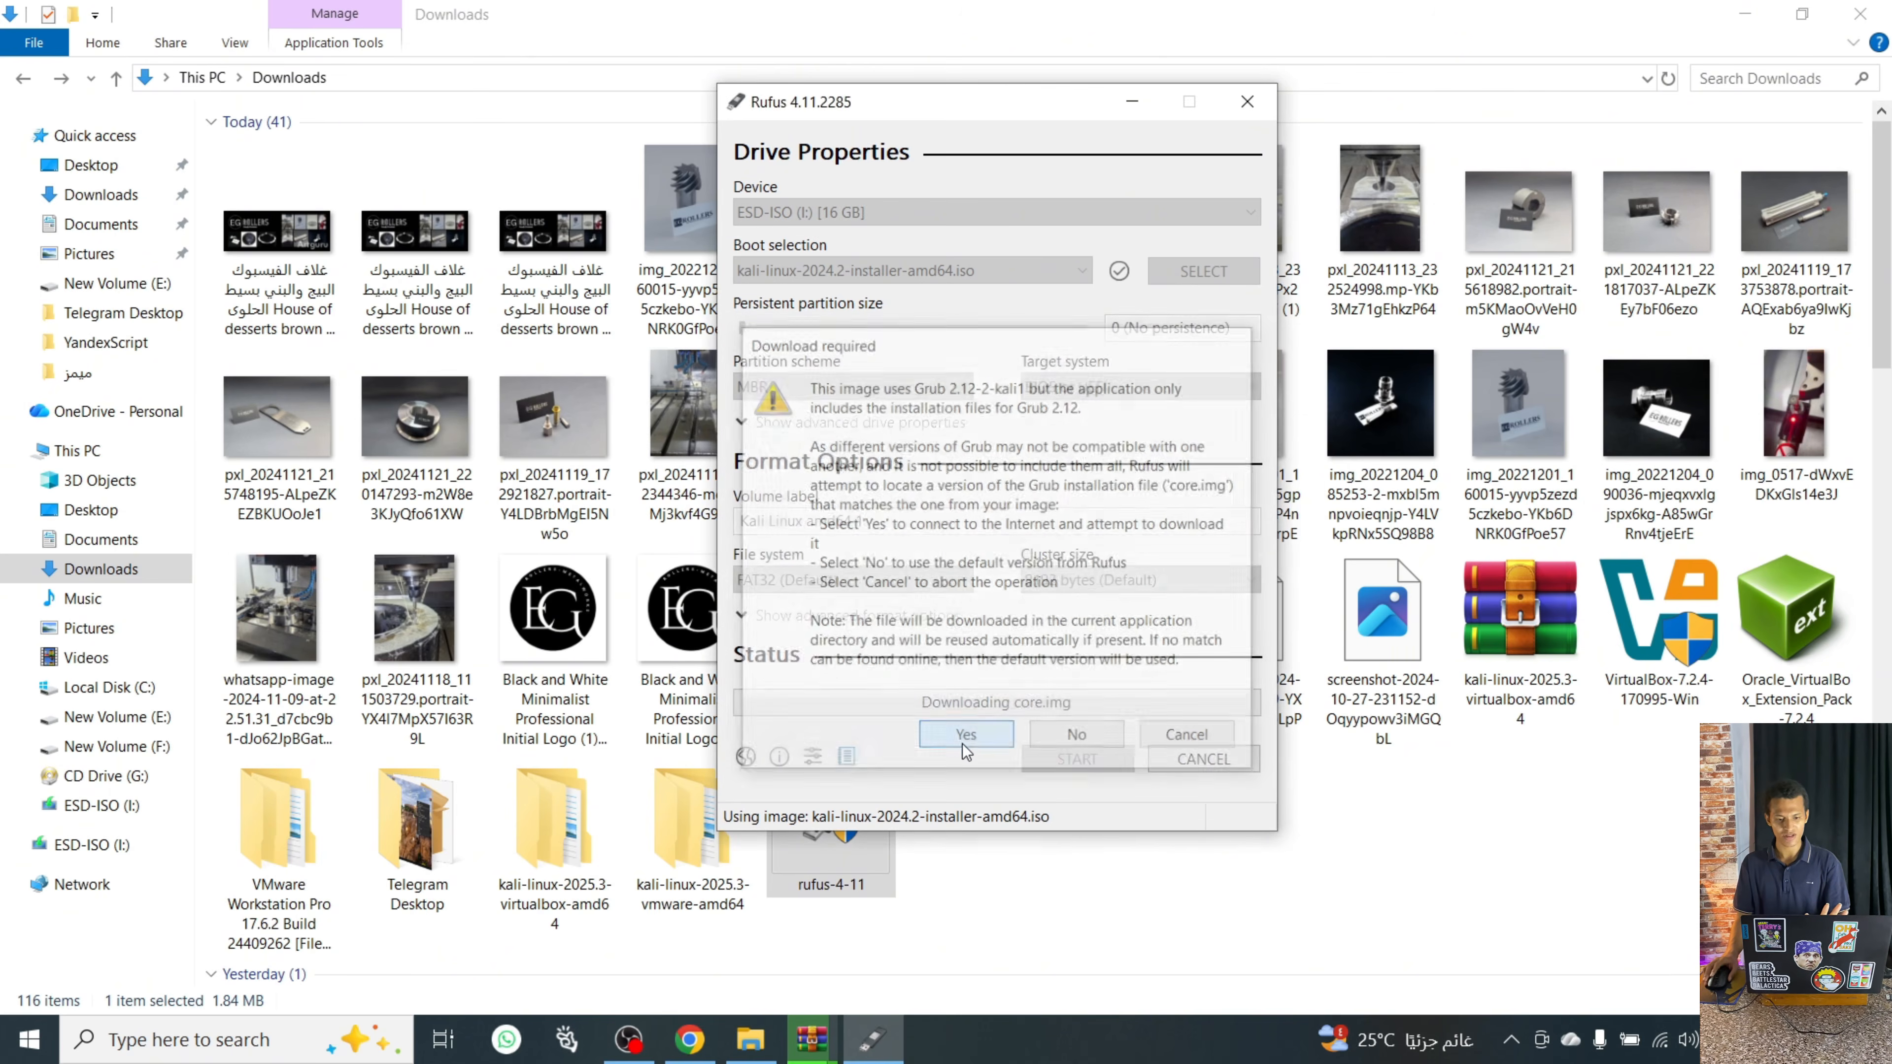
left_click(965, 739)
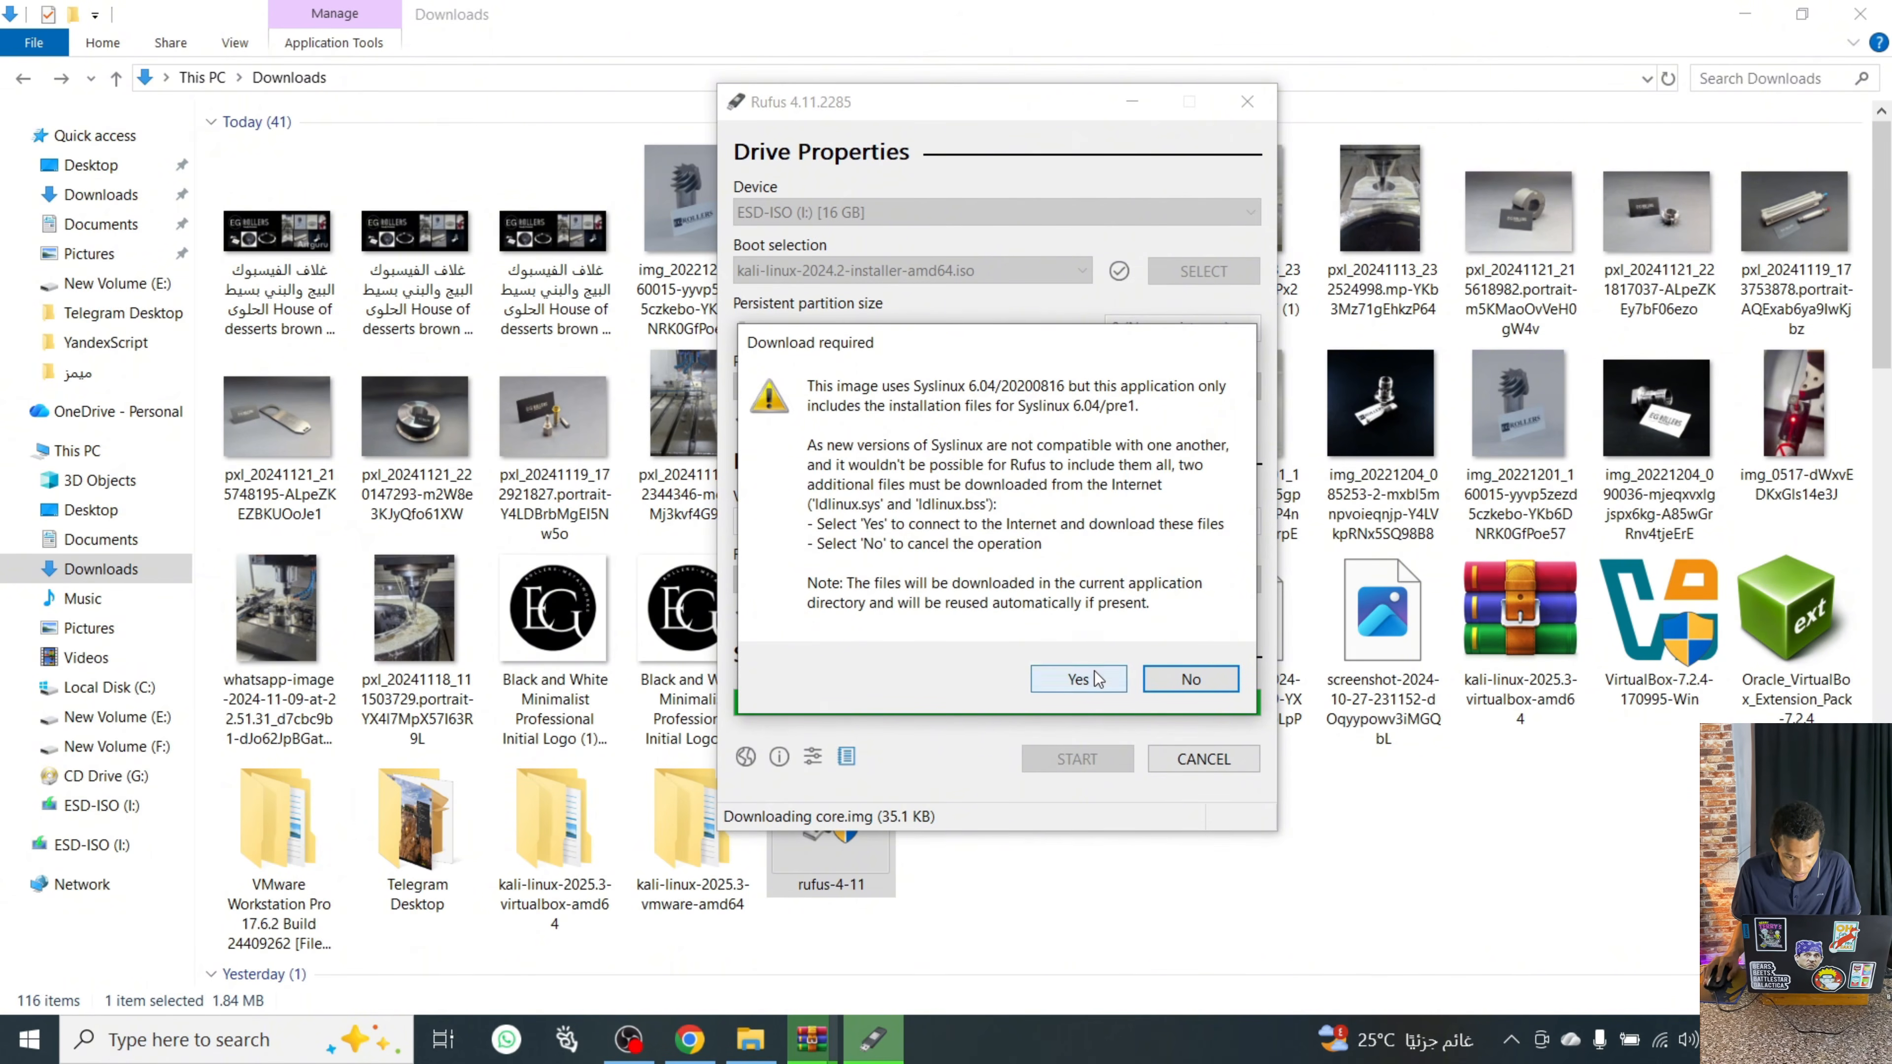
left_click(1080, 678)
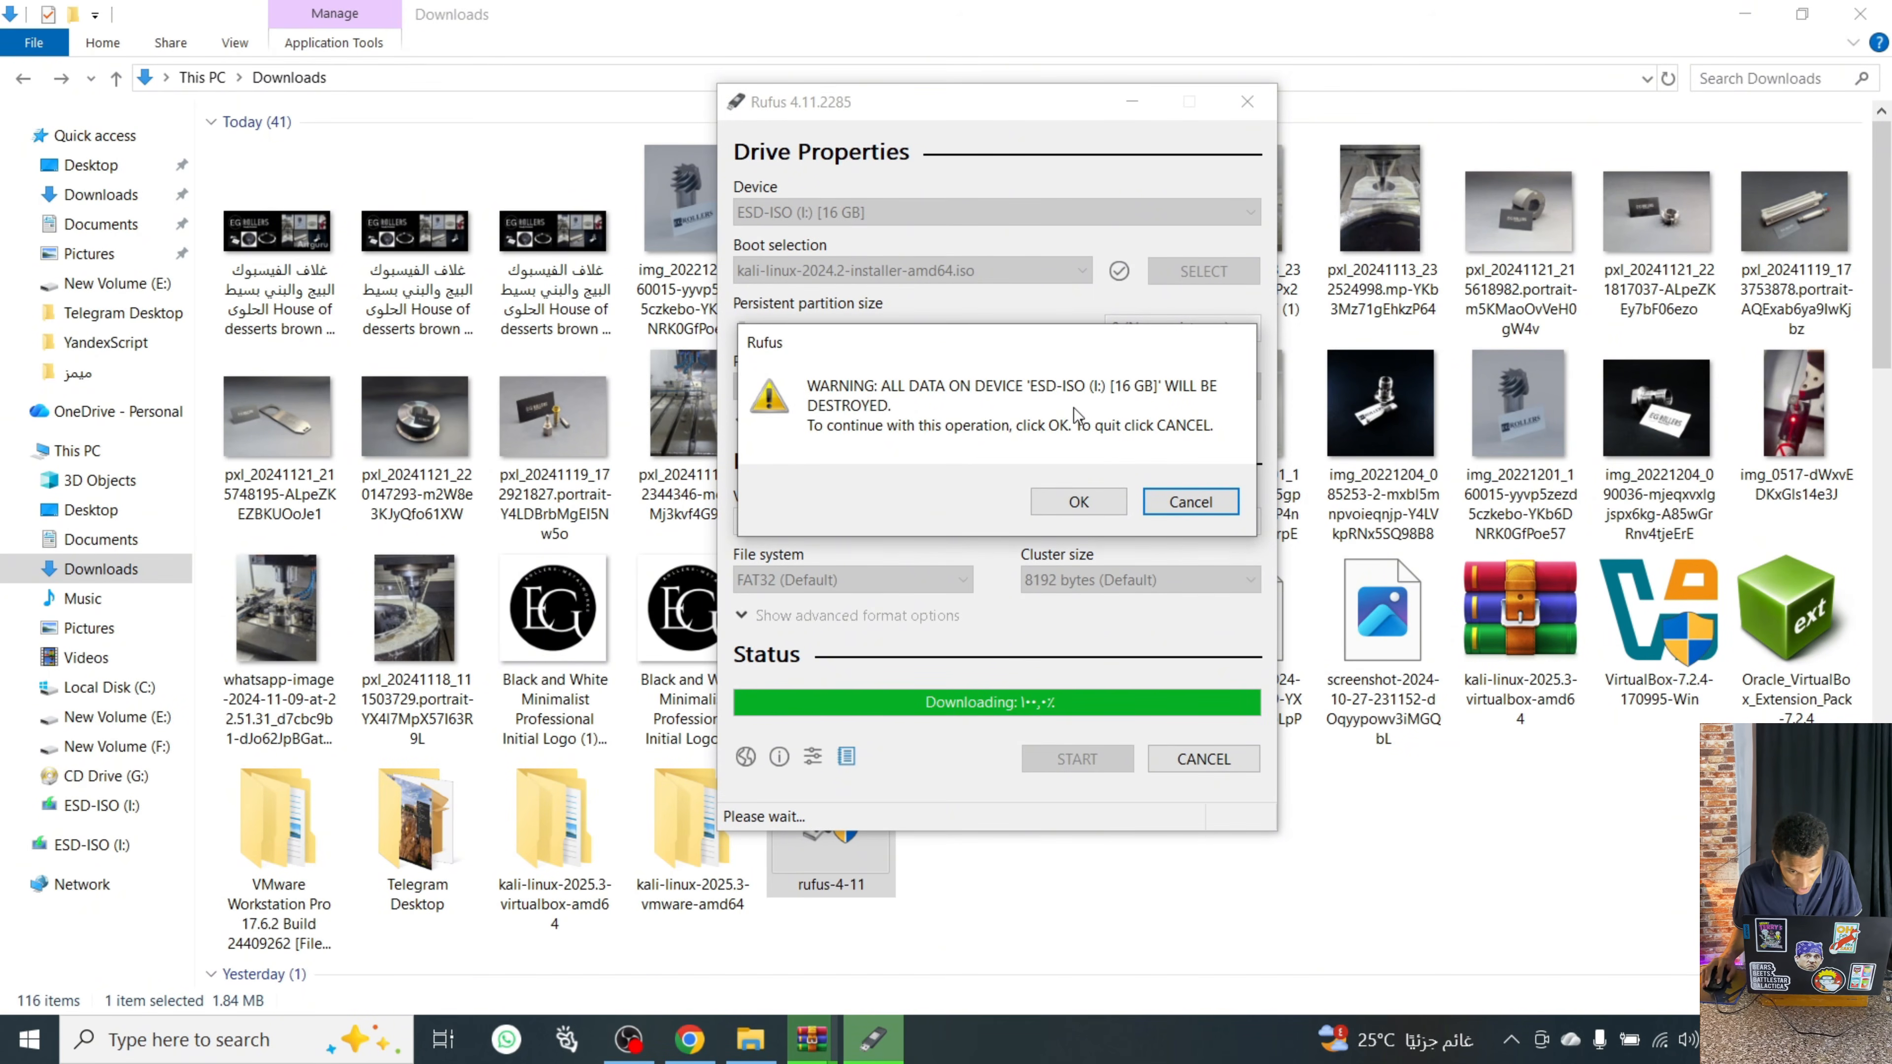
left_click(1084, 503)
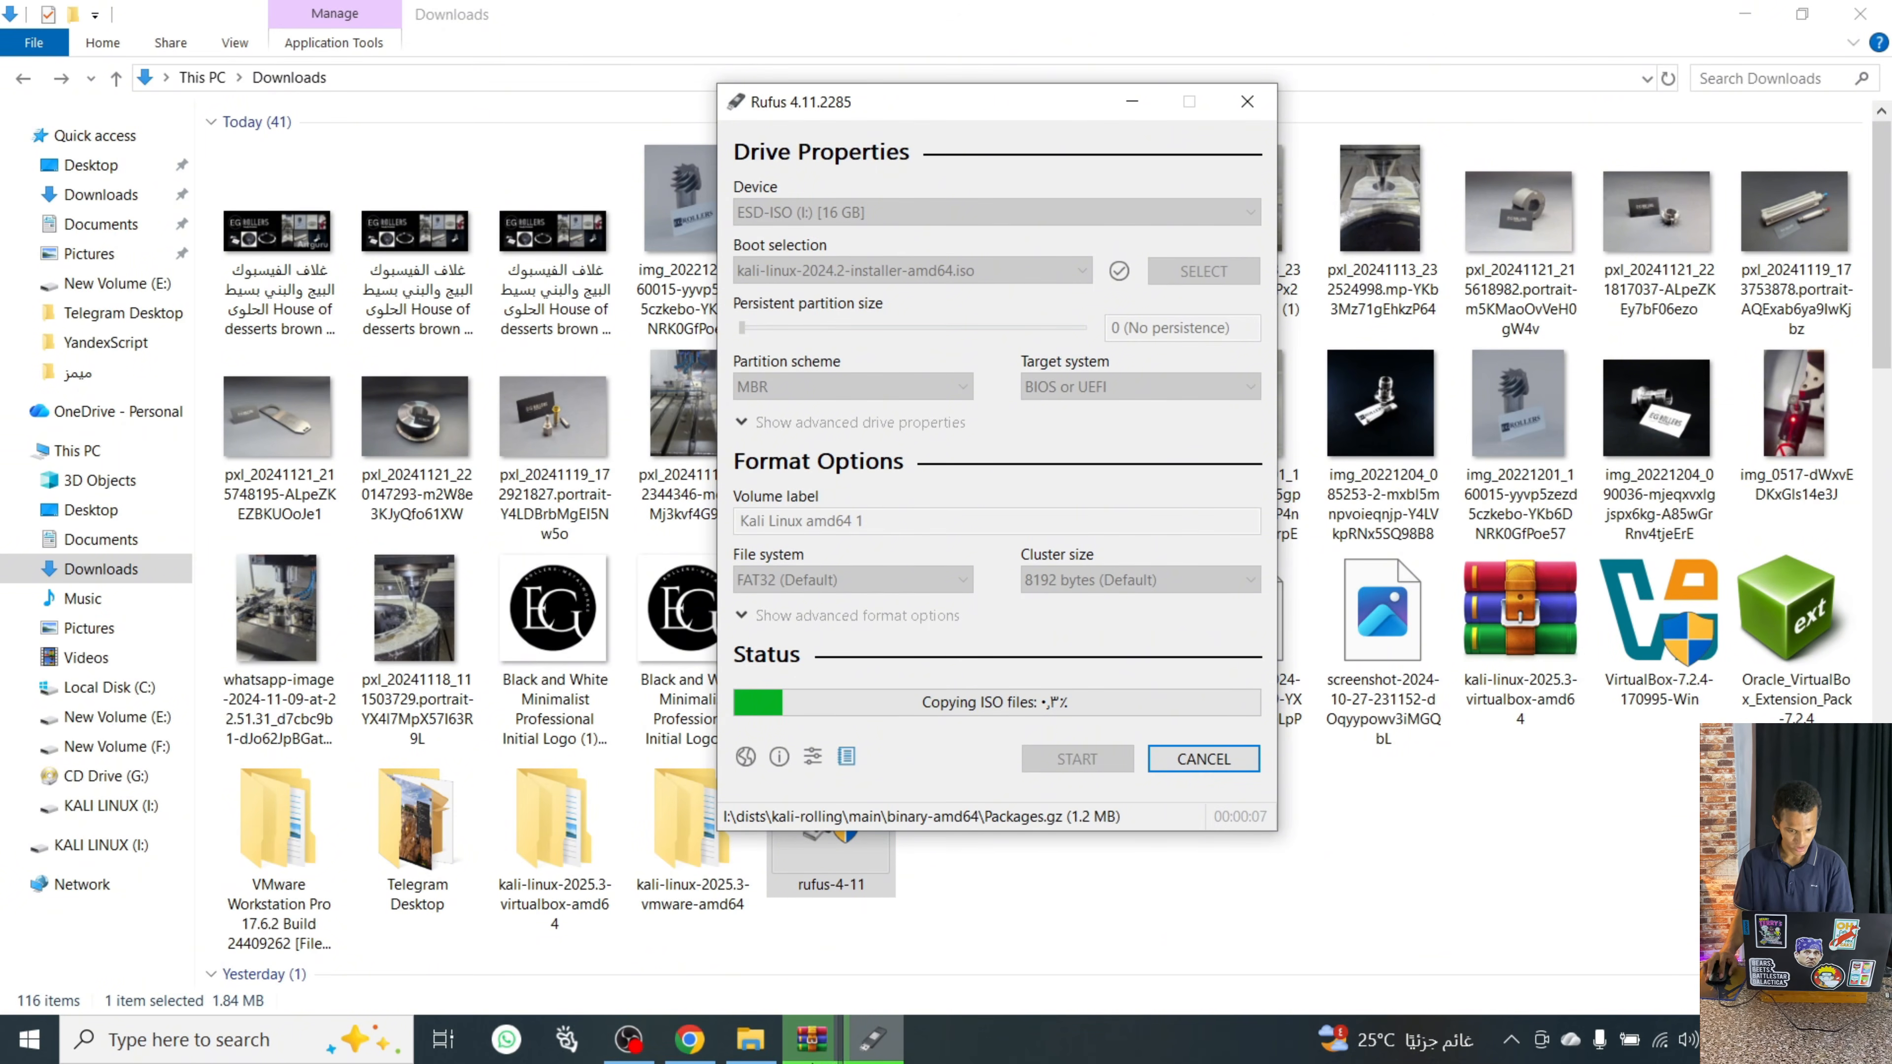
Check both WinRAR Kali extraction windows while Rufus copies, then minimize Rufus.
left_click(812, 1040)
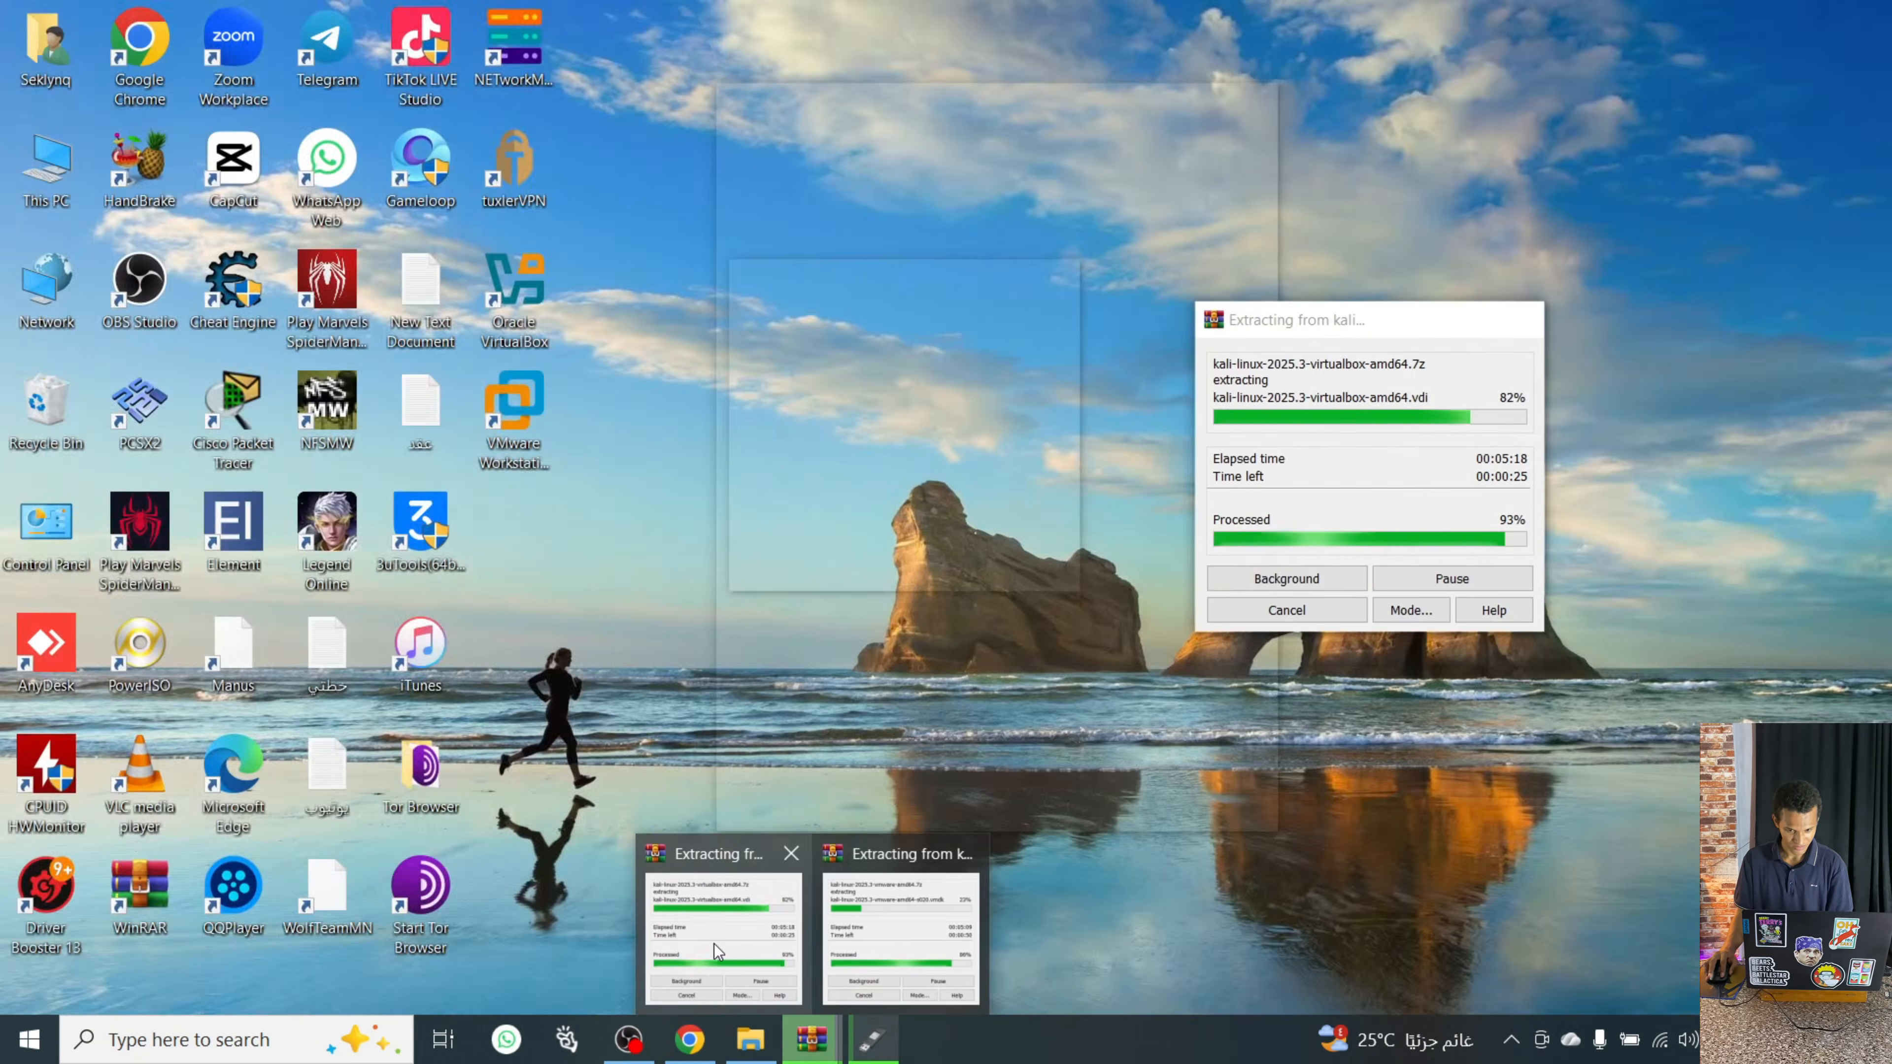
left_click(714, 943)
mouse_move(812, 1040)
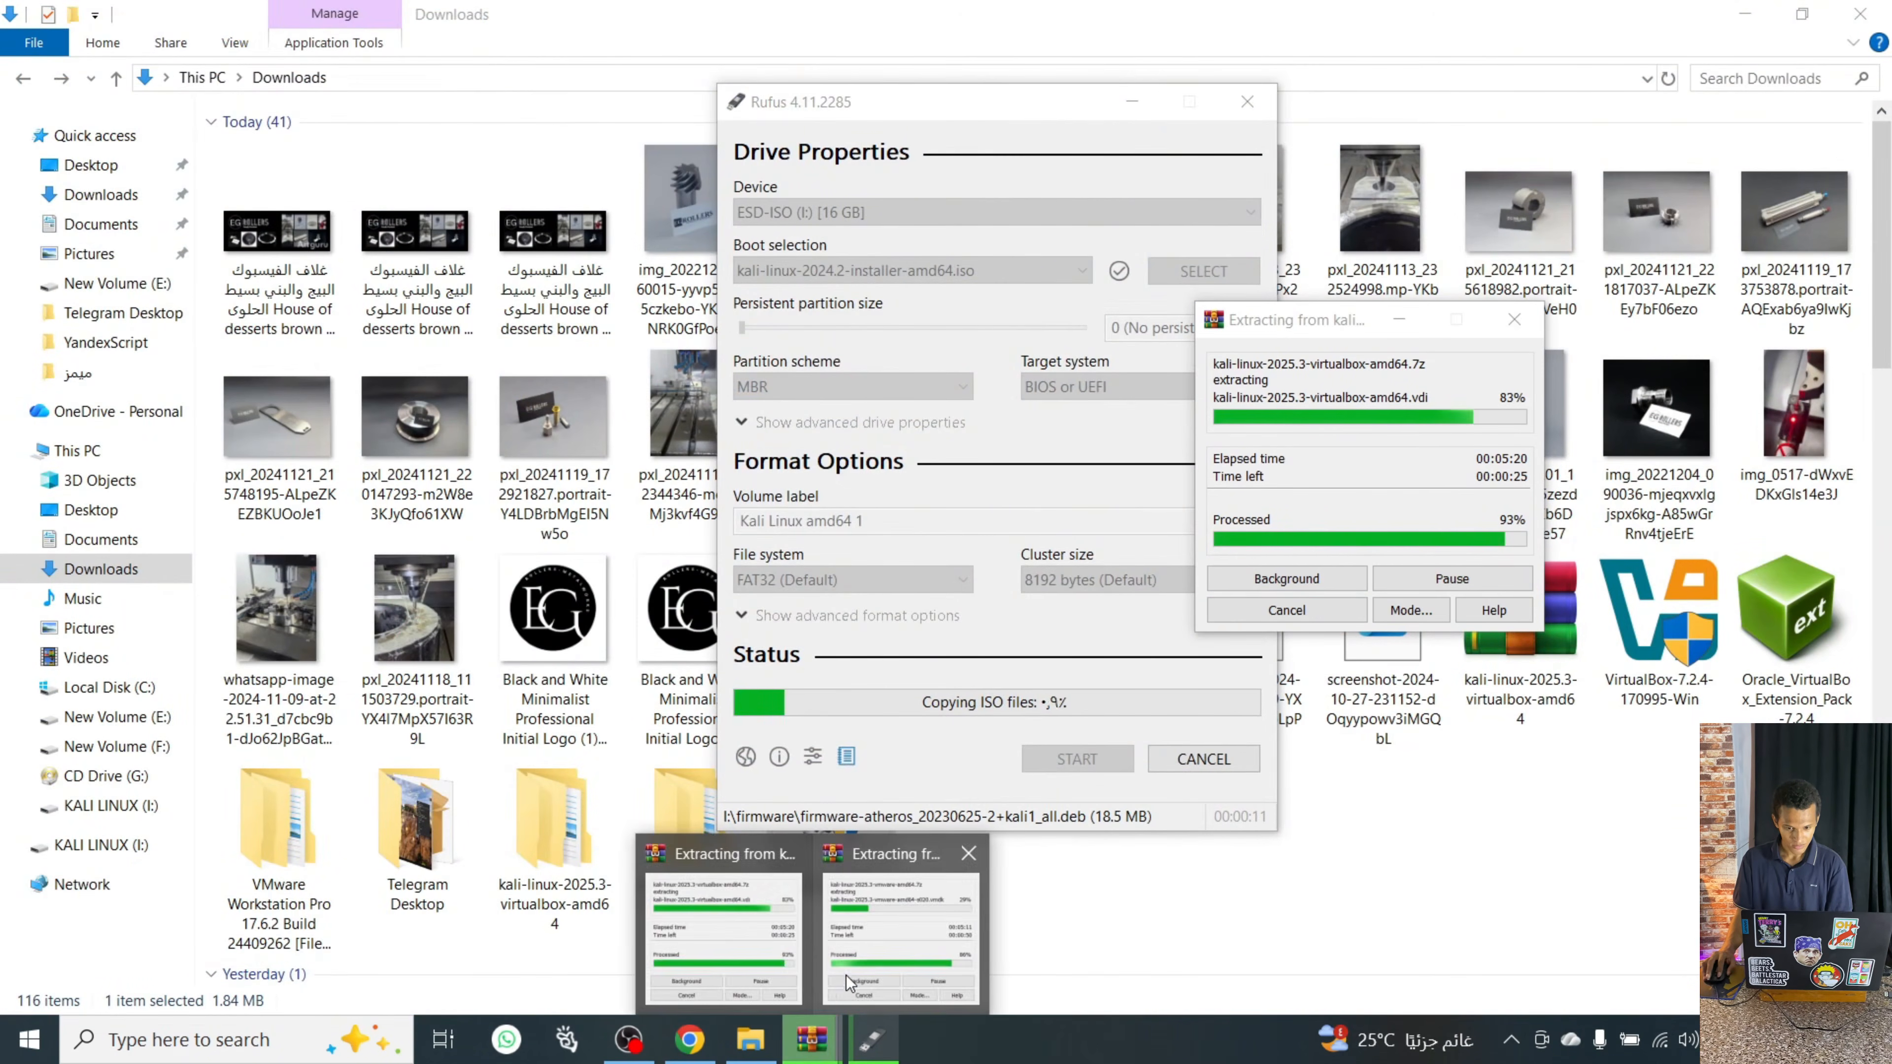
left_click(849, 983)
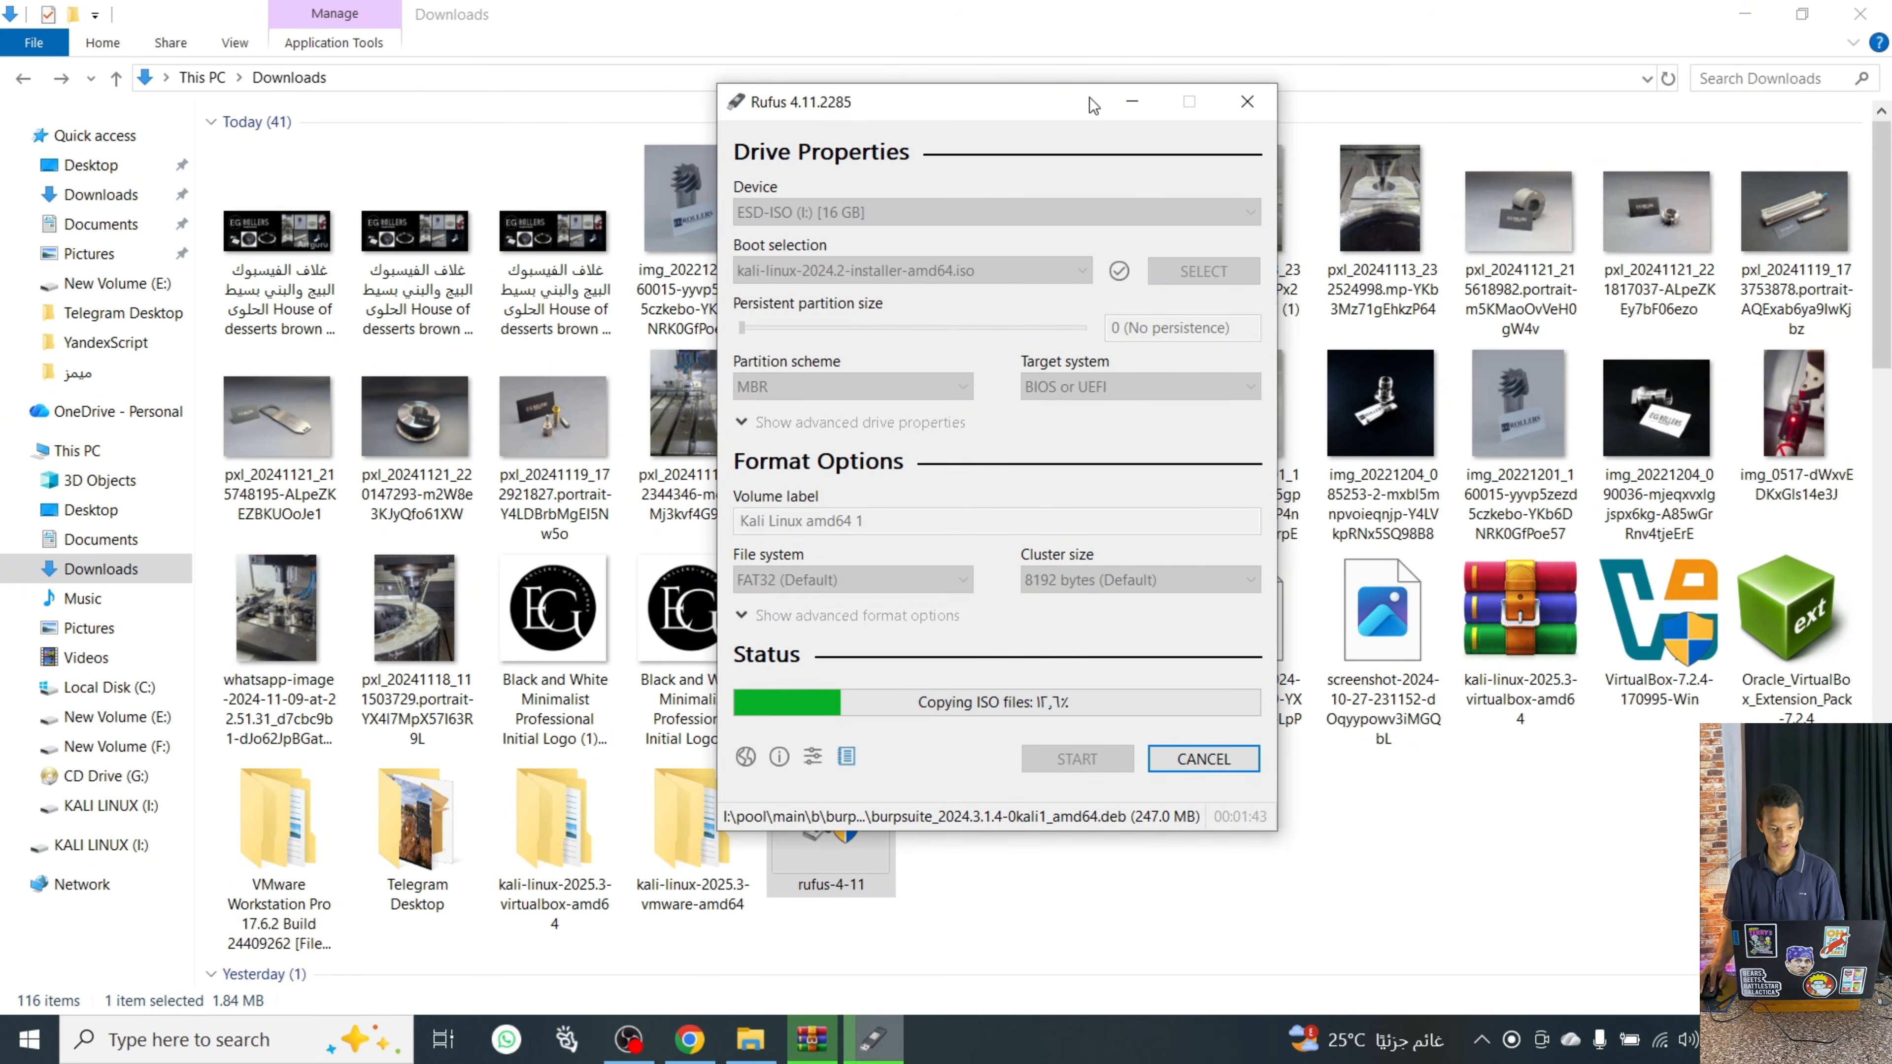
left_click(1132, 102)
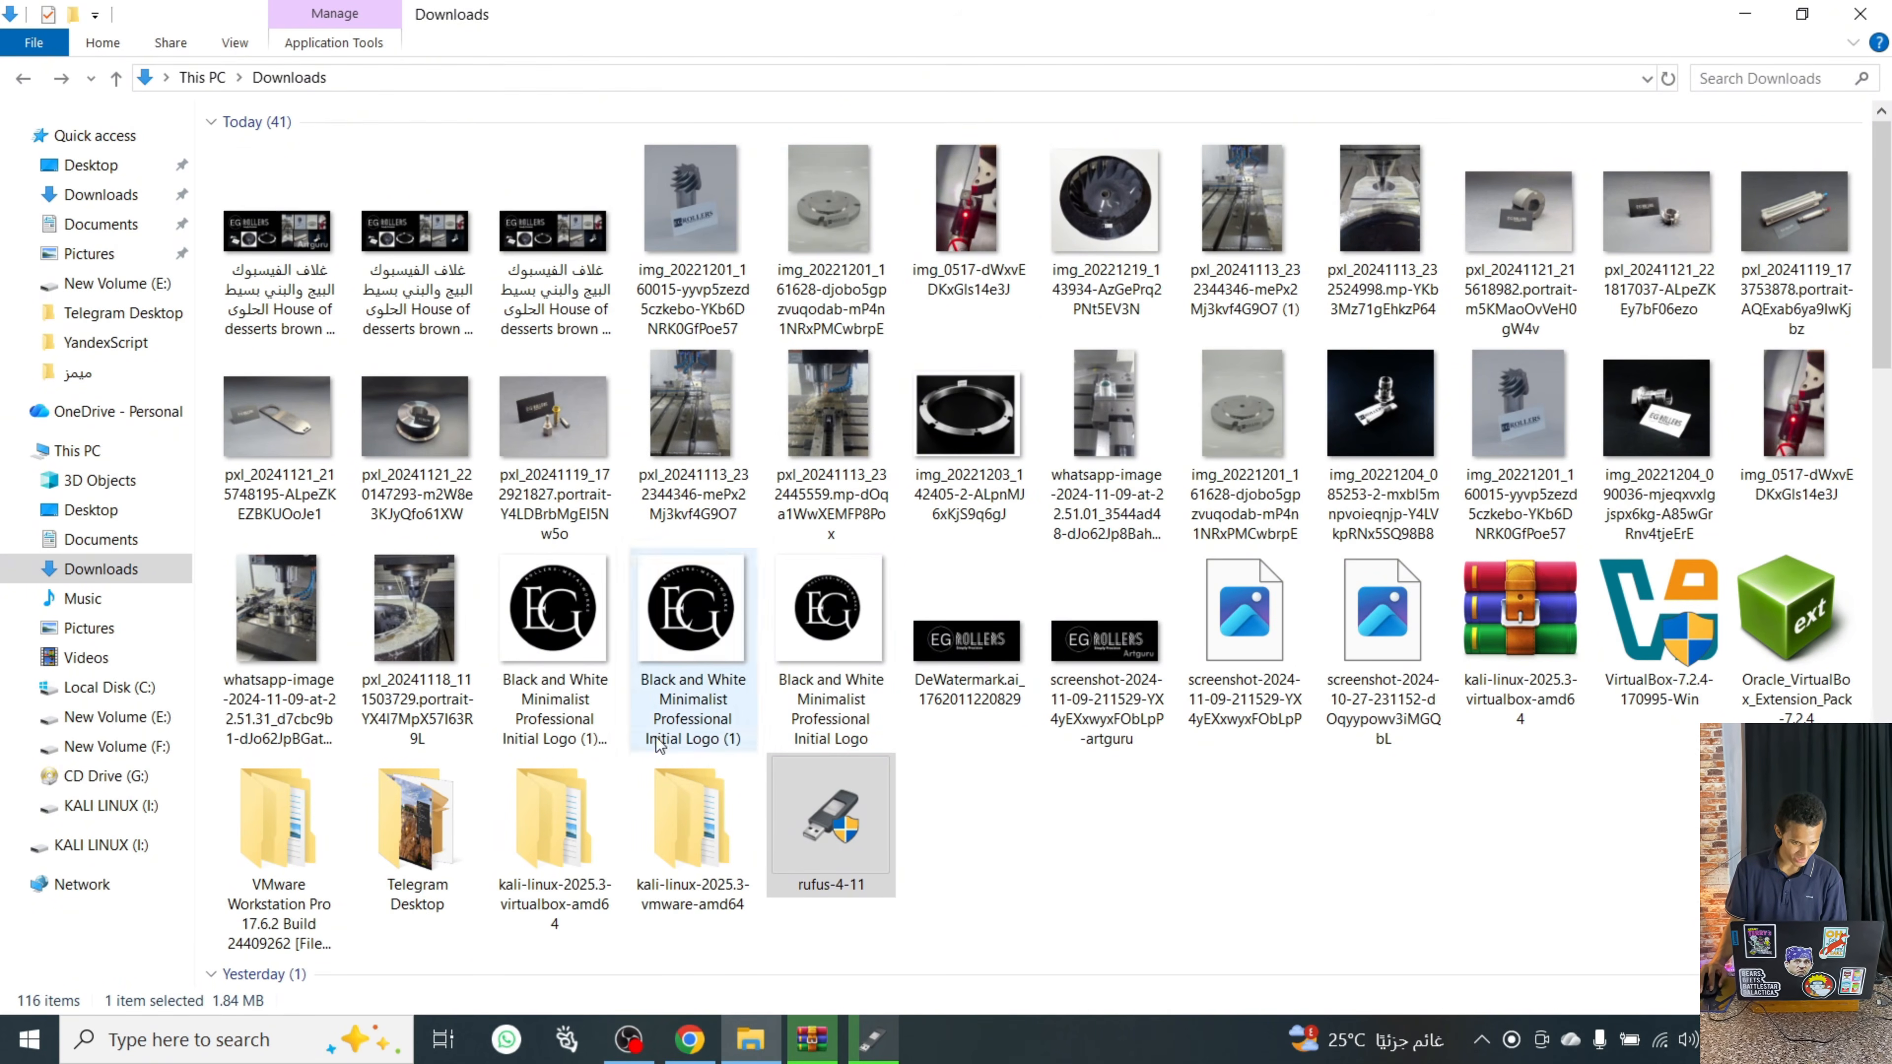
Open the kali-linux-2025.3-virtualbox-amd64 .vbox file from its nested folder to register it in VirtualBox.
double_click(574, 852)
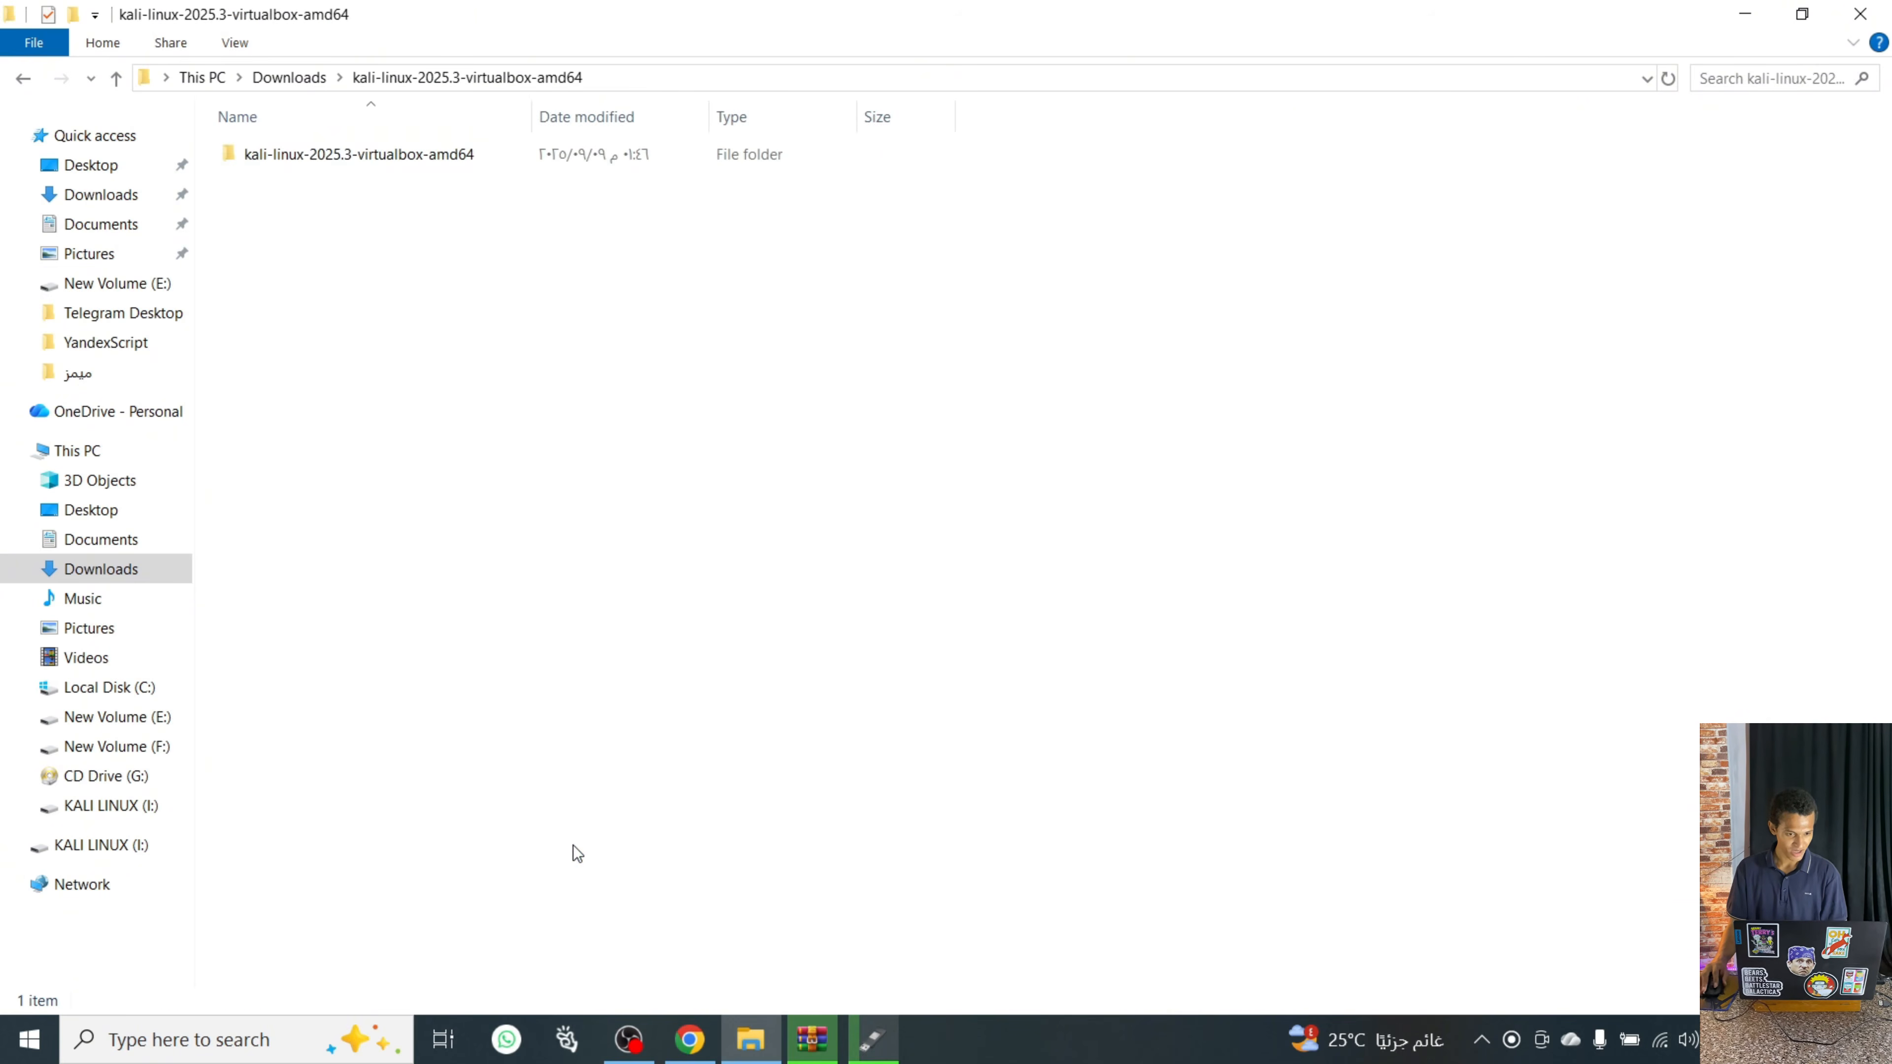
double_click(305, 157)
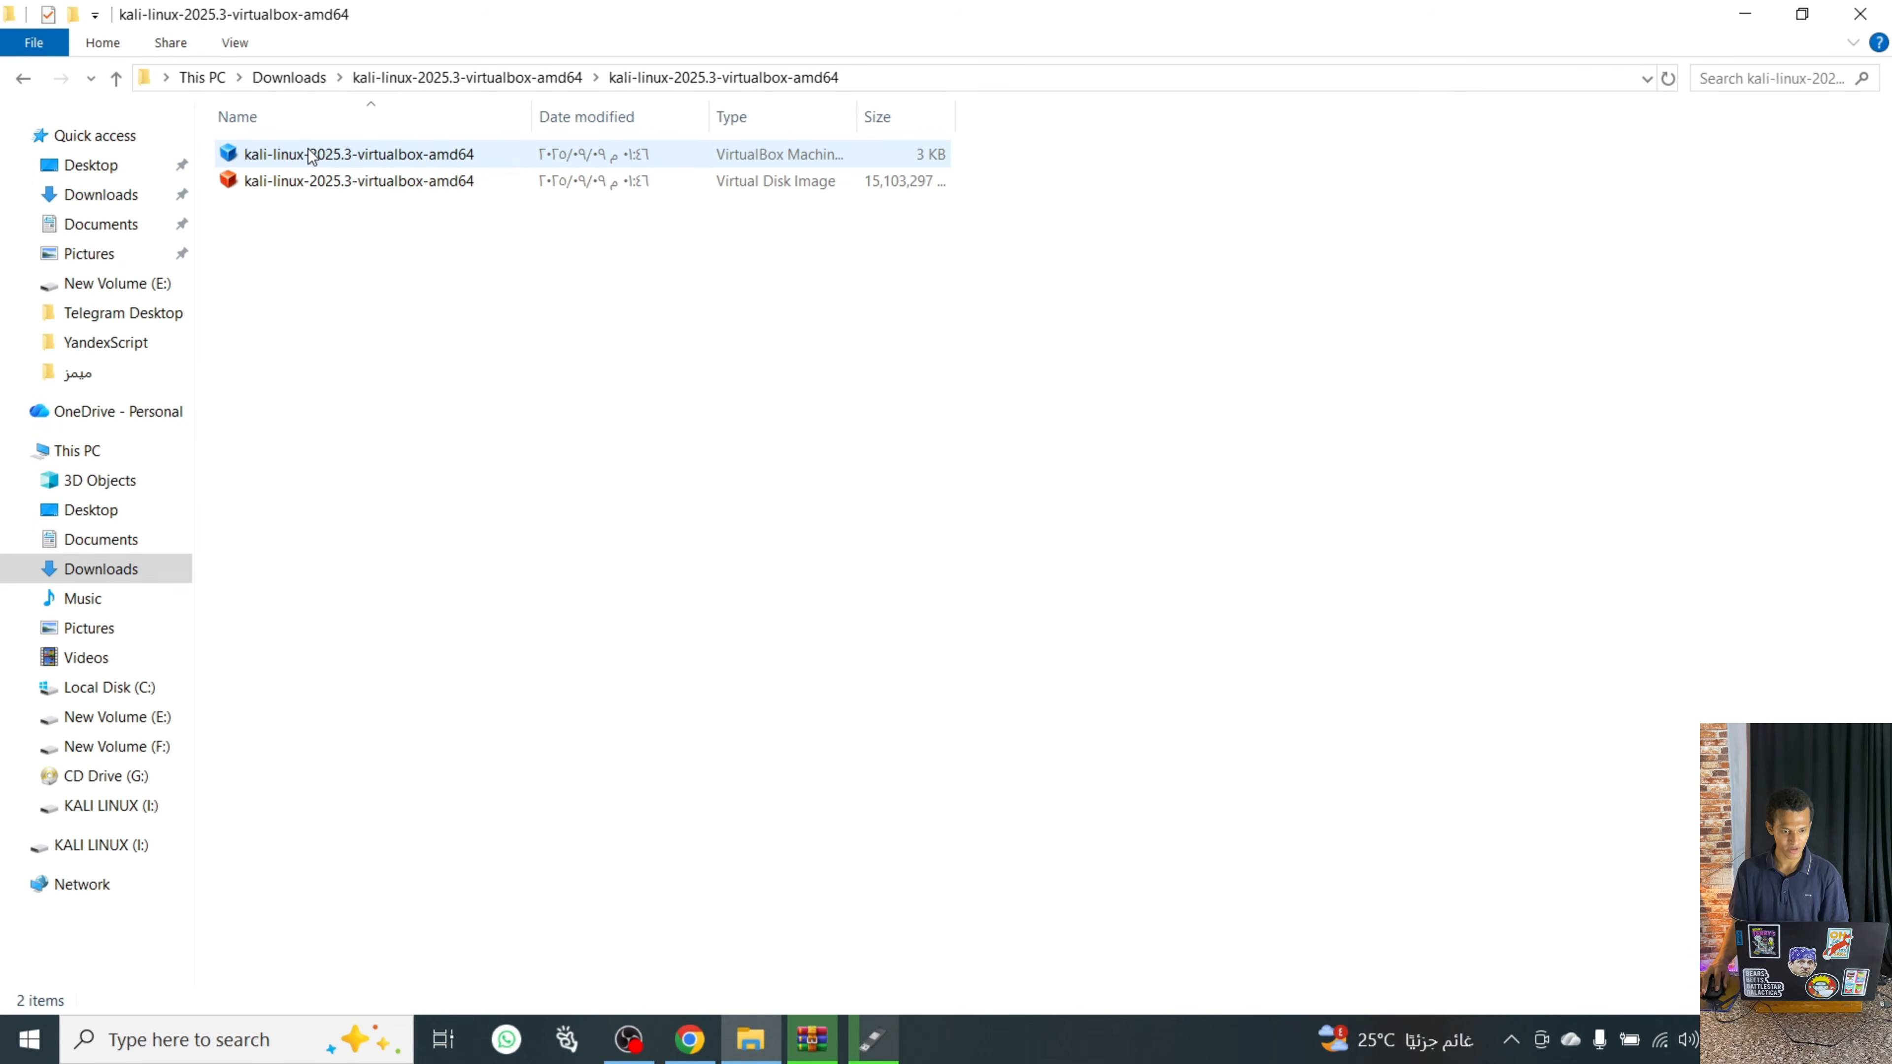
left_click(312, 154)
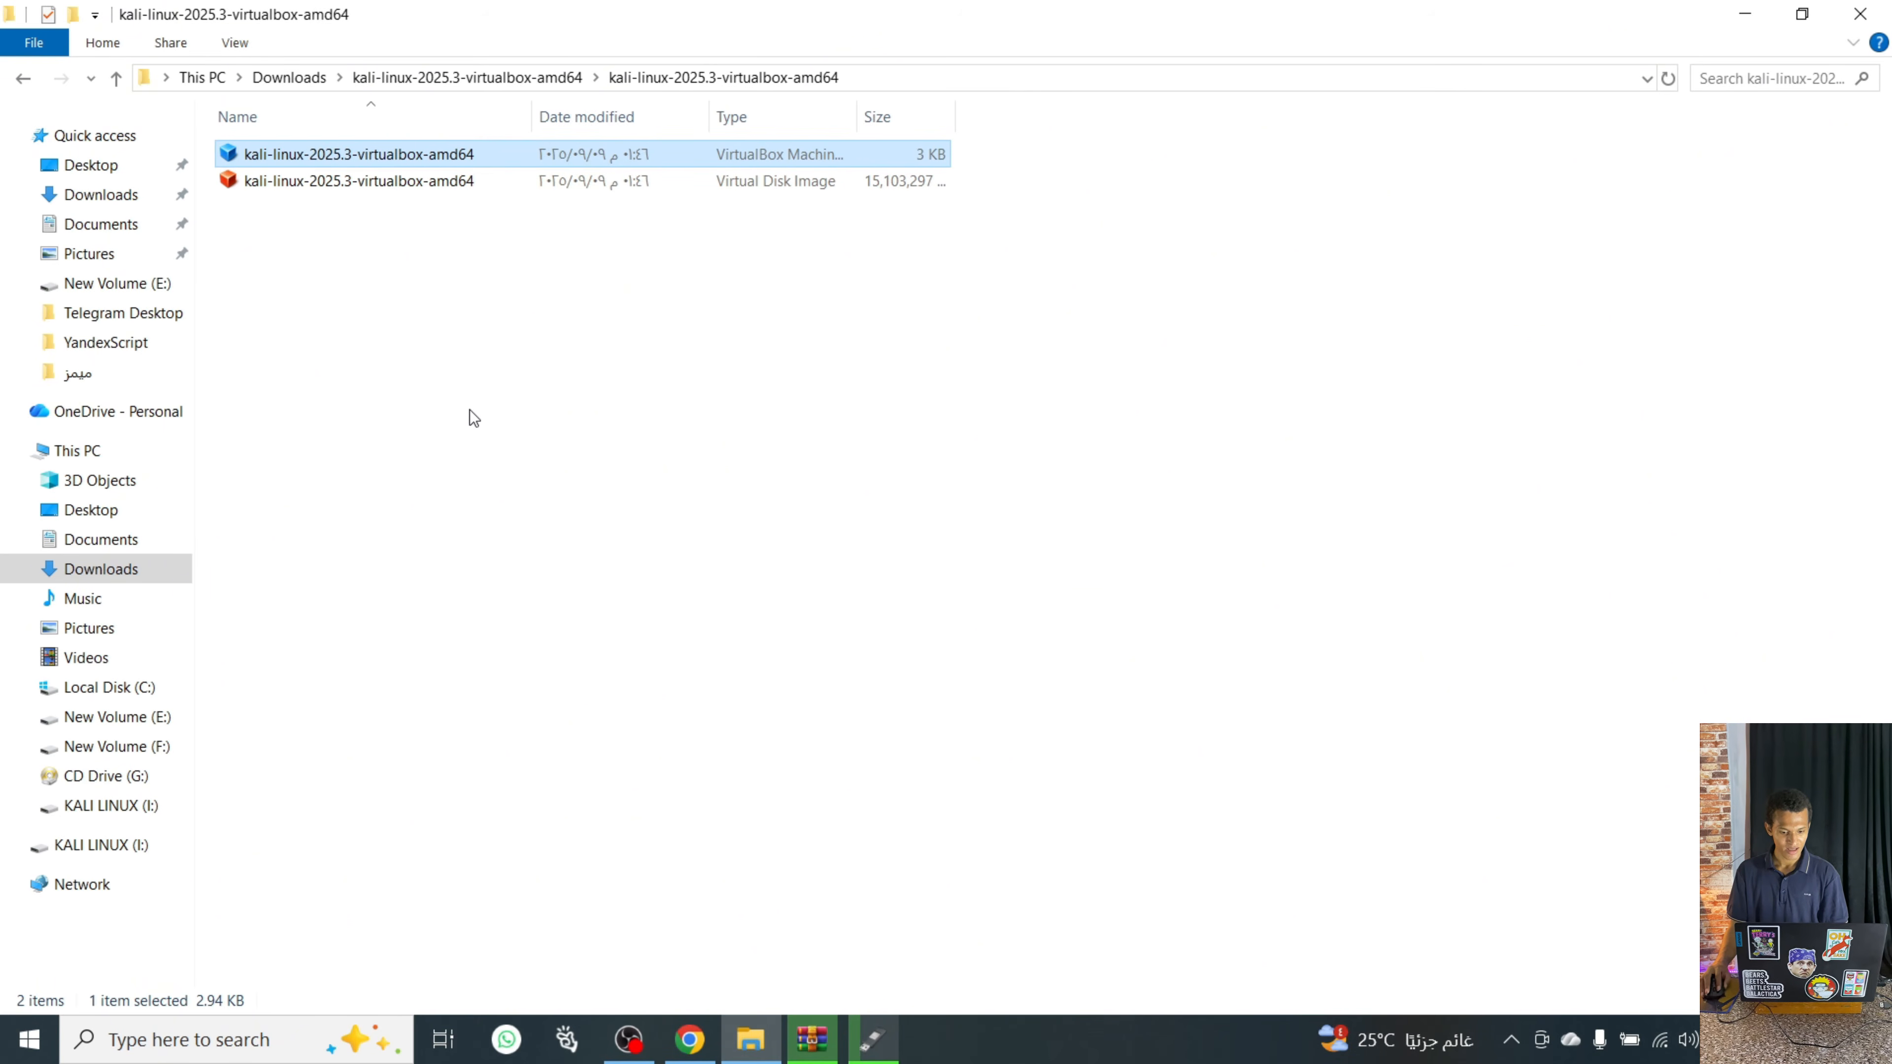
key("Return")
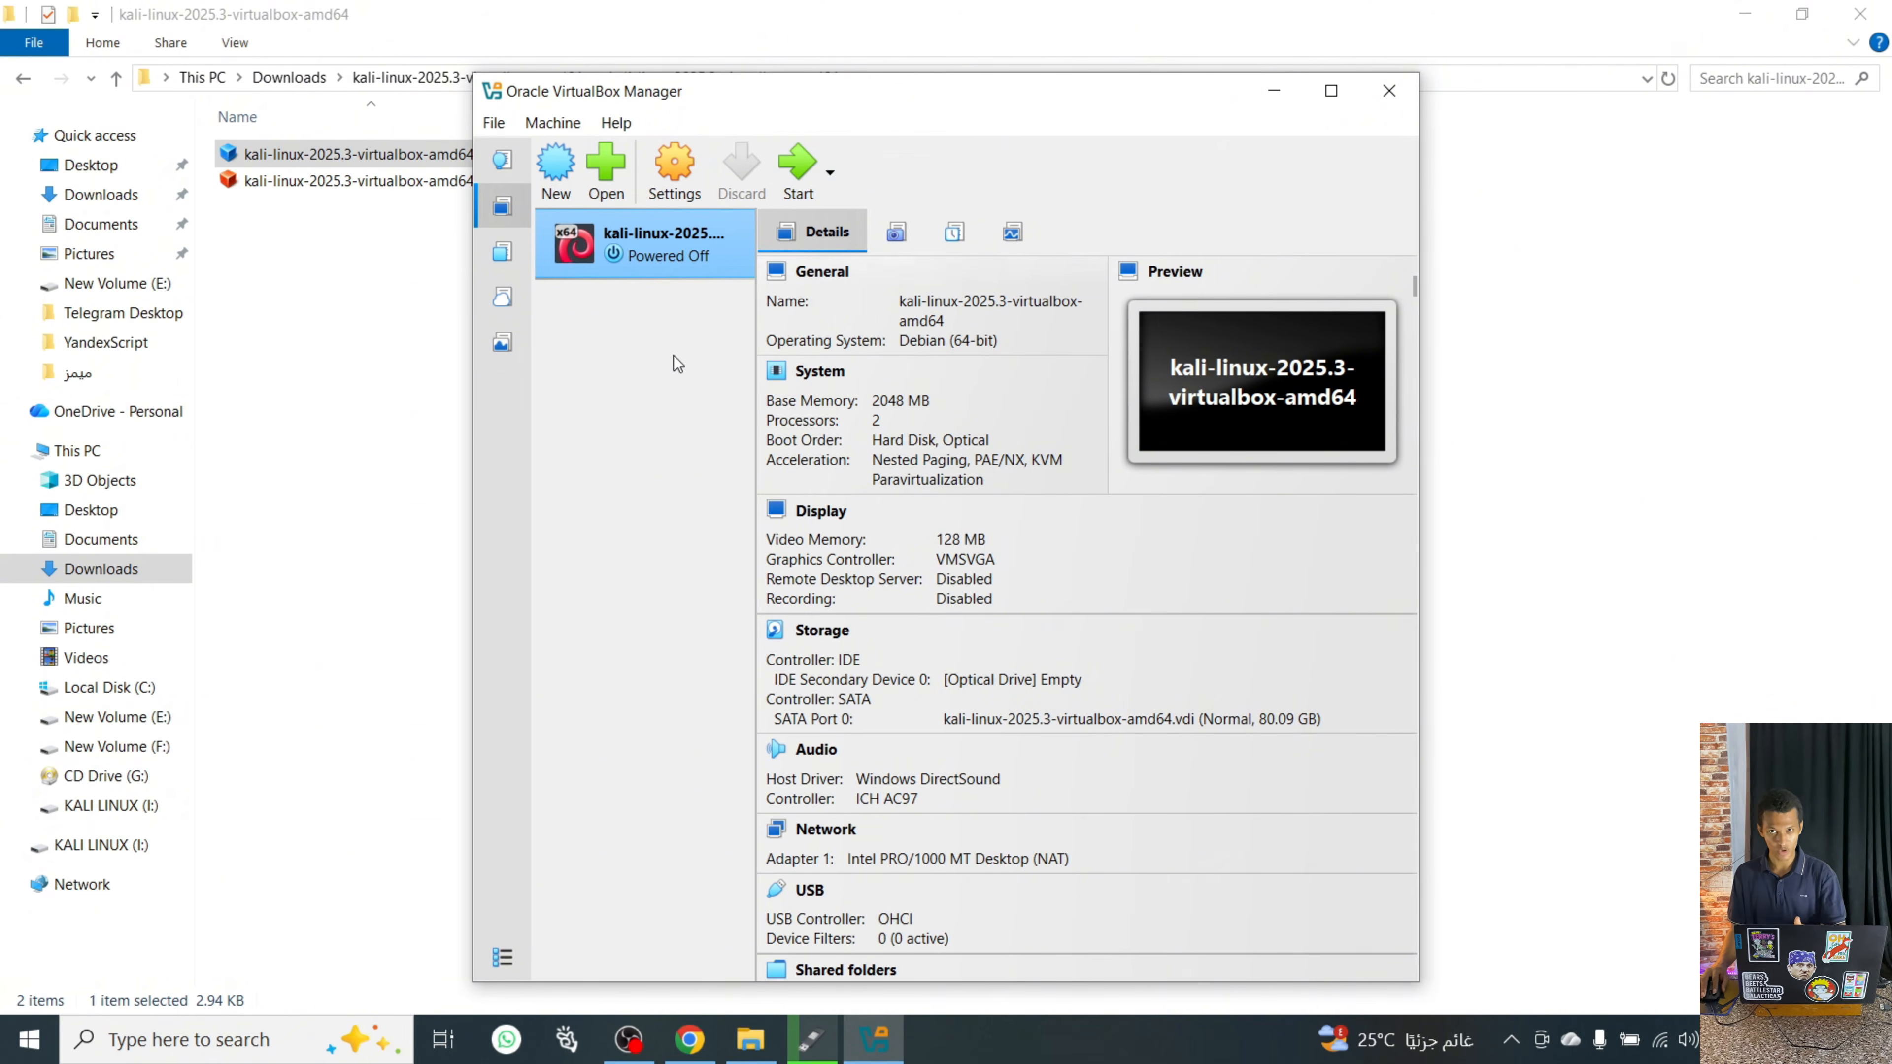
Open Settings for the powered-off kali-linux-2025.3-virtualbox-amd64 VM.
left_click(669, 192)
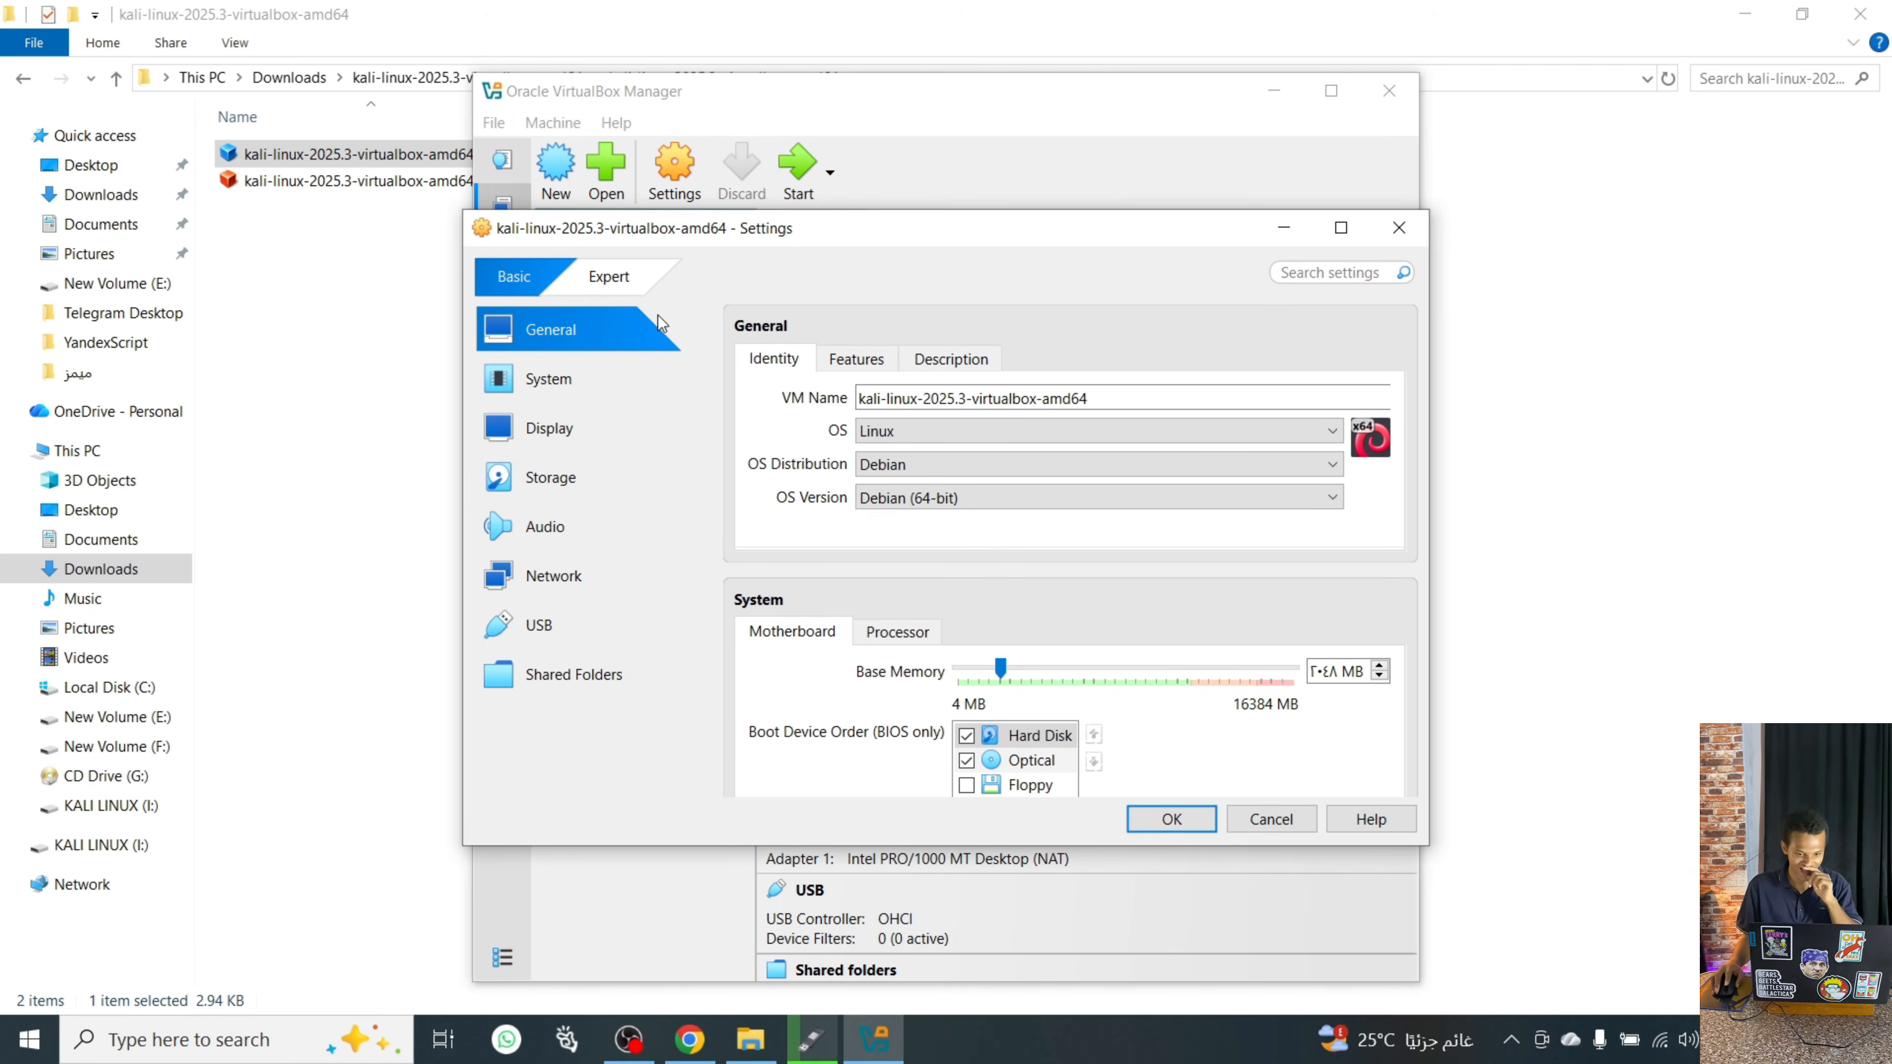
Review the System page: 2048 MB base memory and Hard Disk-then-Optical boot order.
left_click(538, 379)
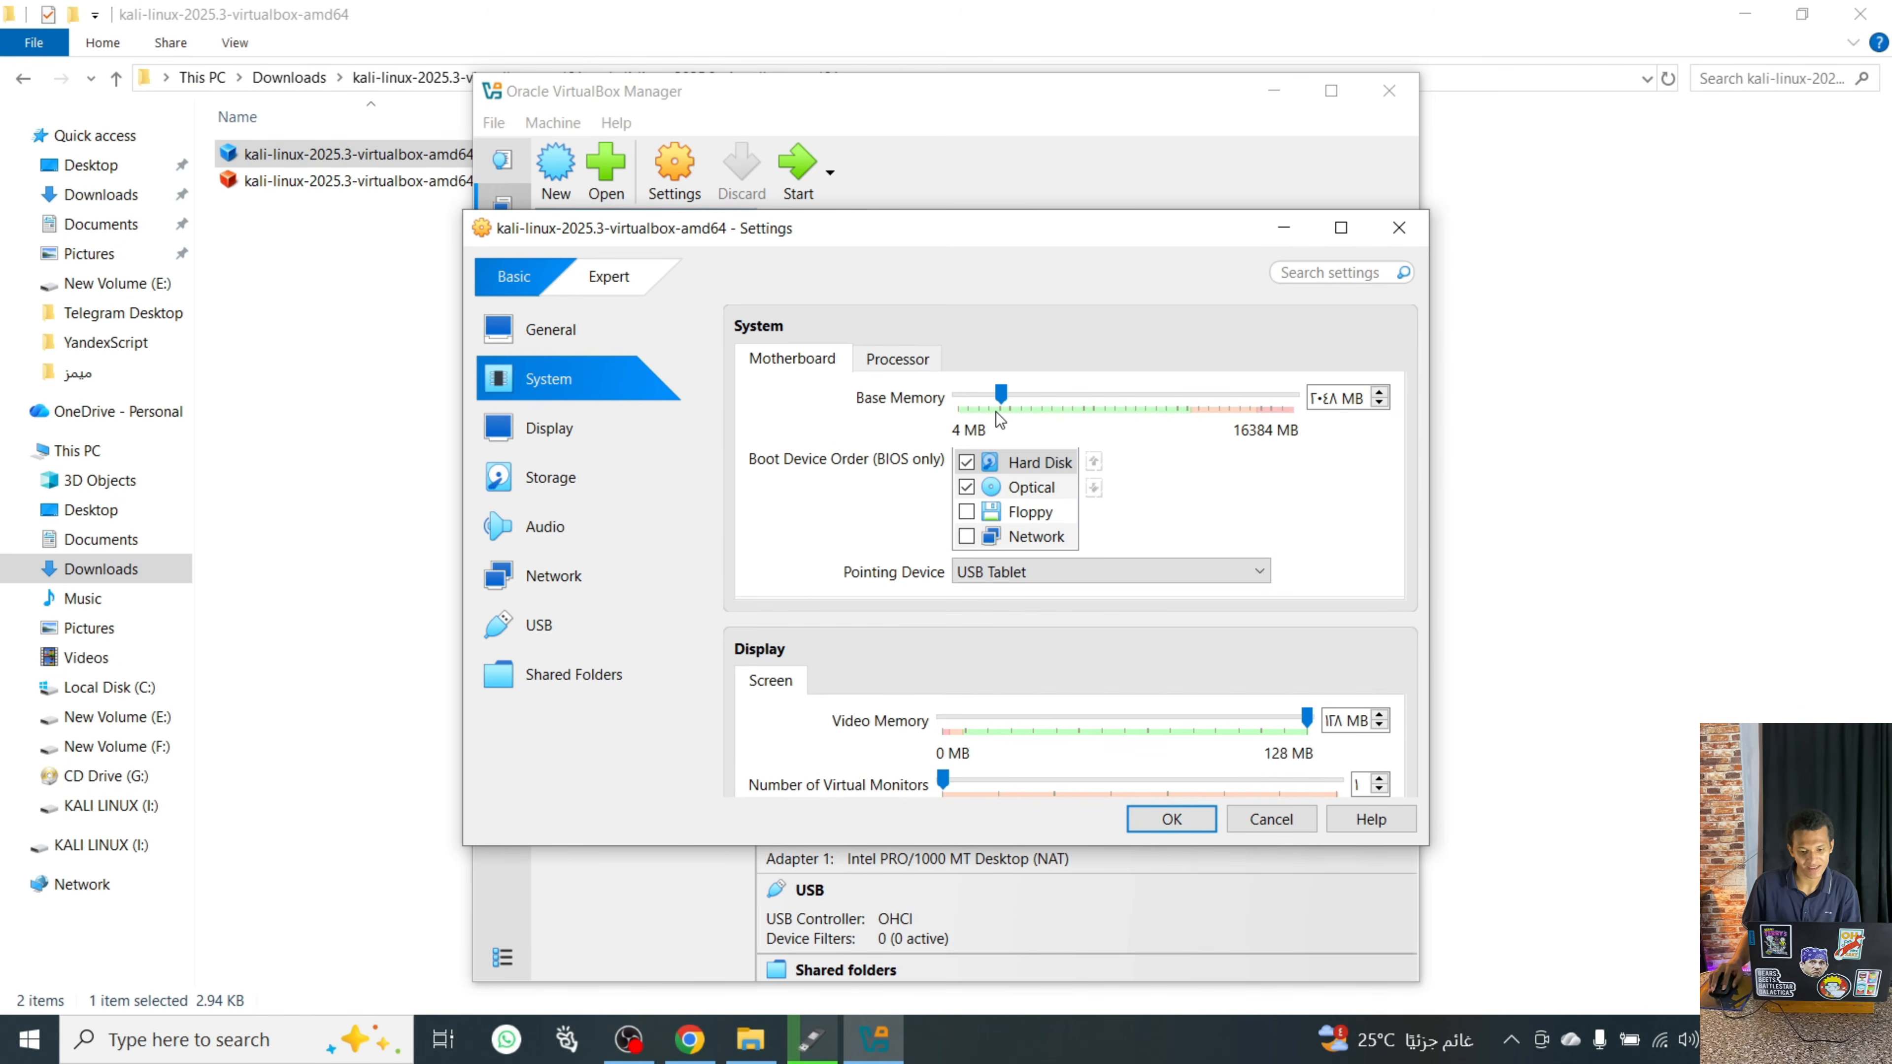
scroll(1057, 564, "down", 2)
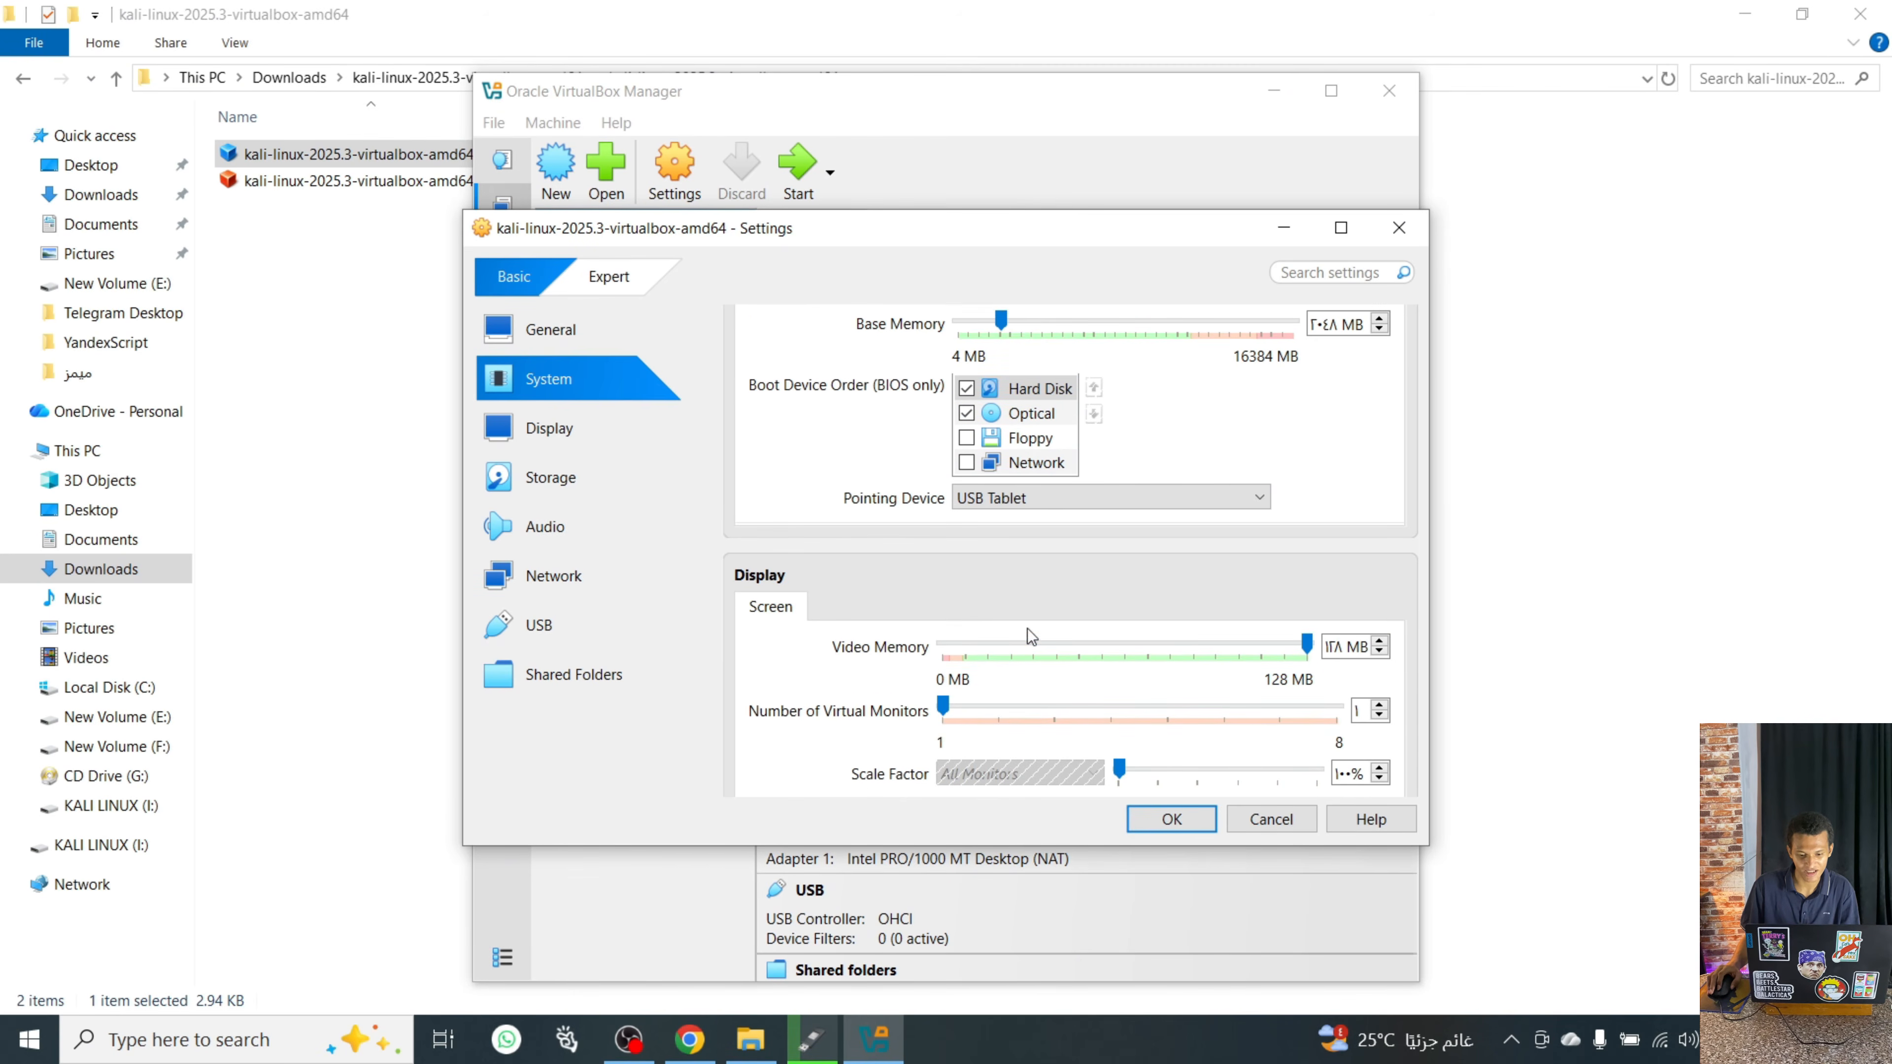
scroll(867, 602, "up", 2)
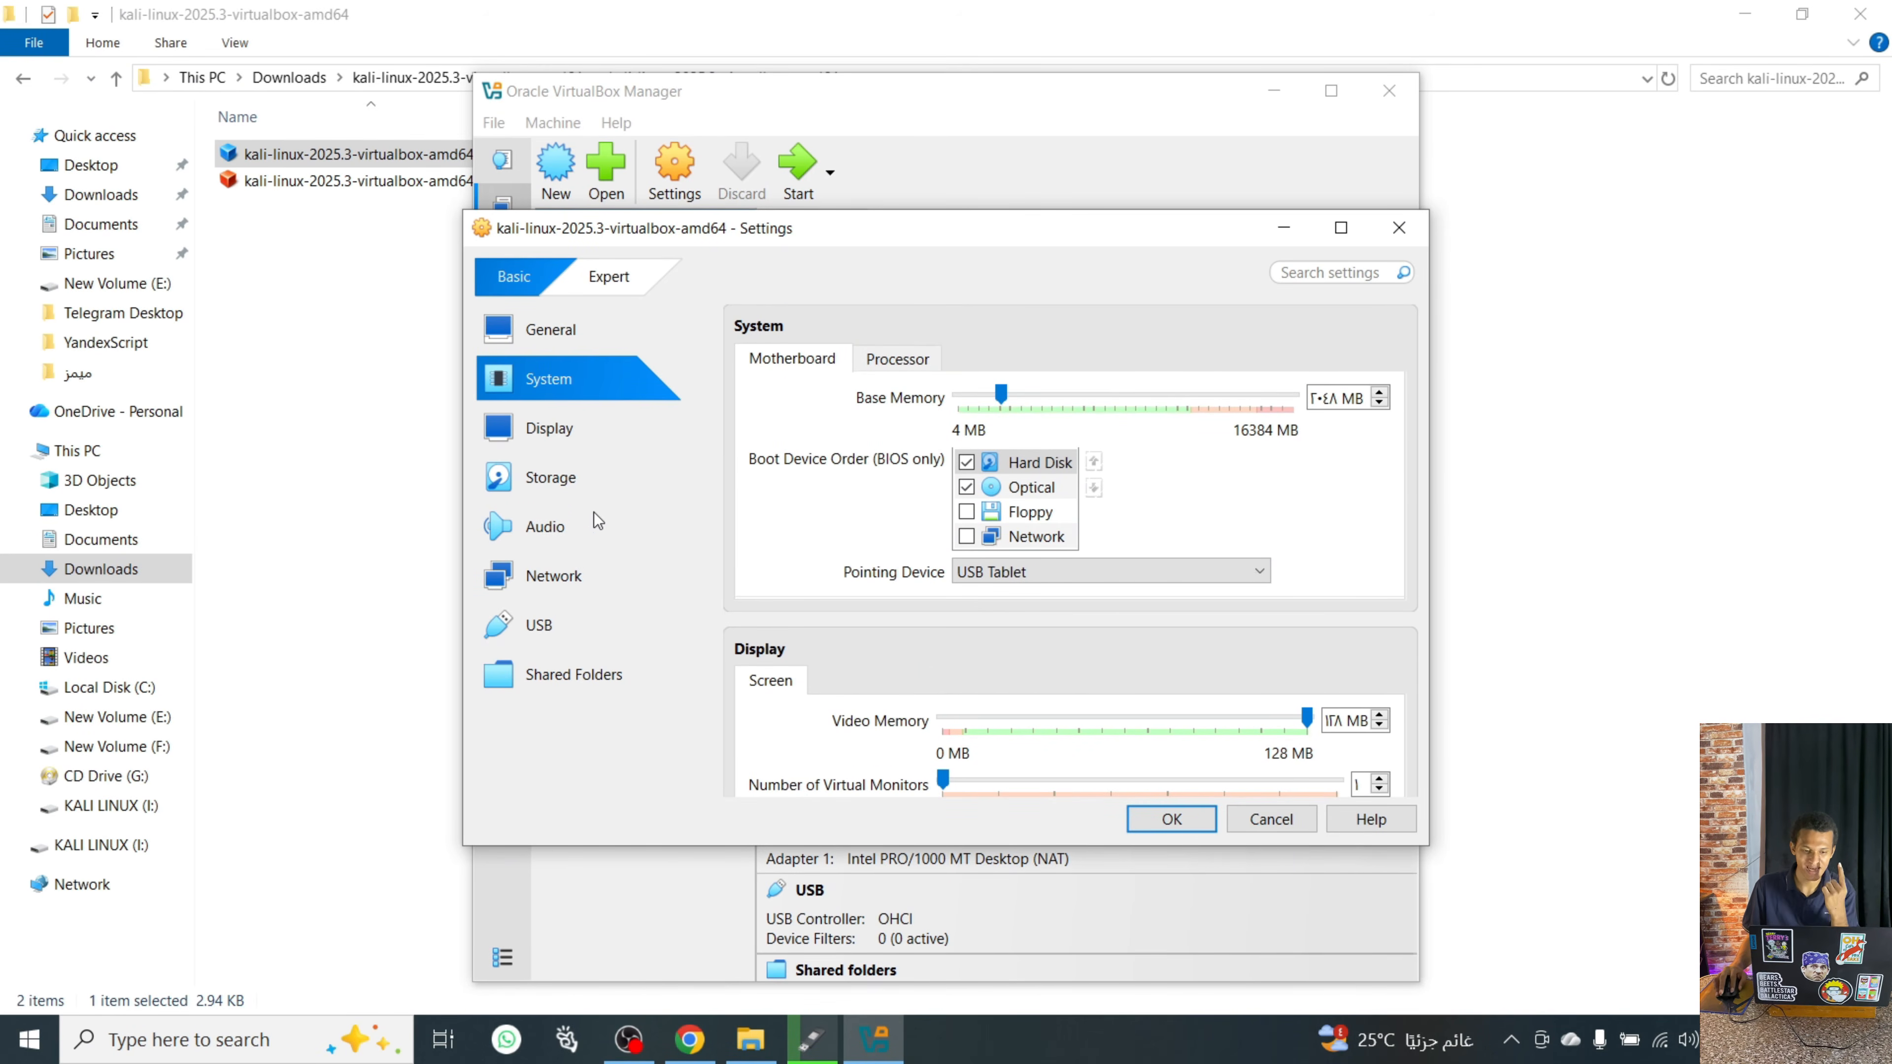
Attach Adapter 1 to Bridged Adapter on Intel(R) Wireless-AC 9462 and save the settings.
left_click(577, 577)
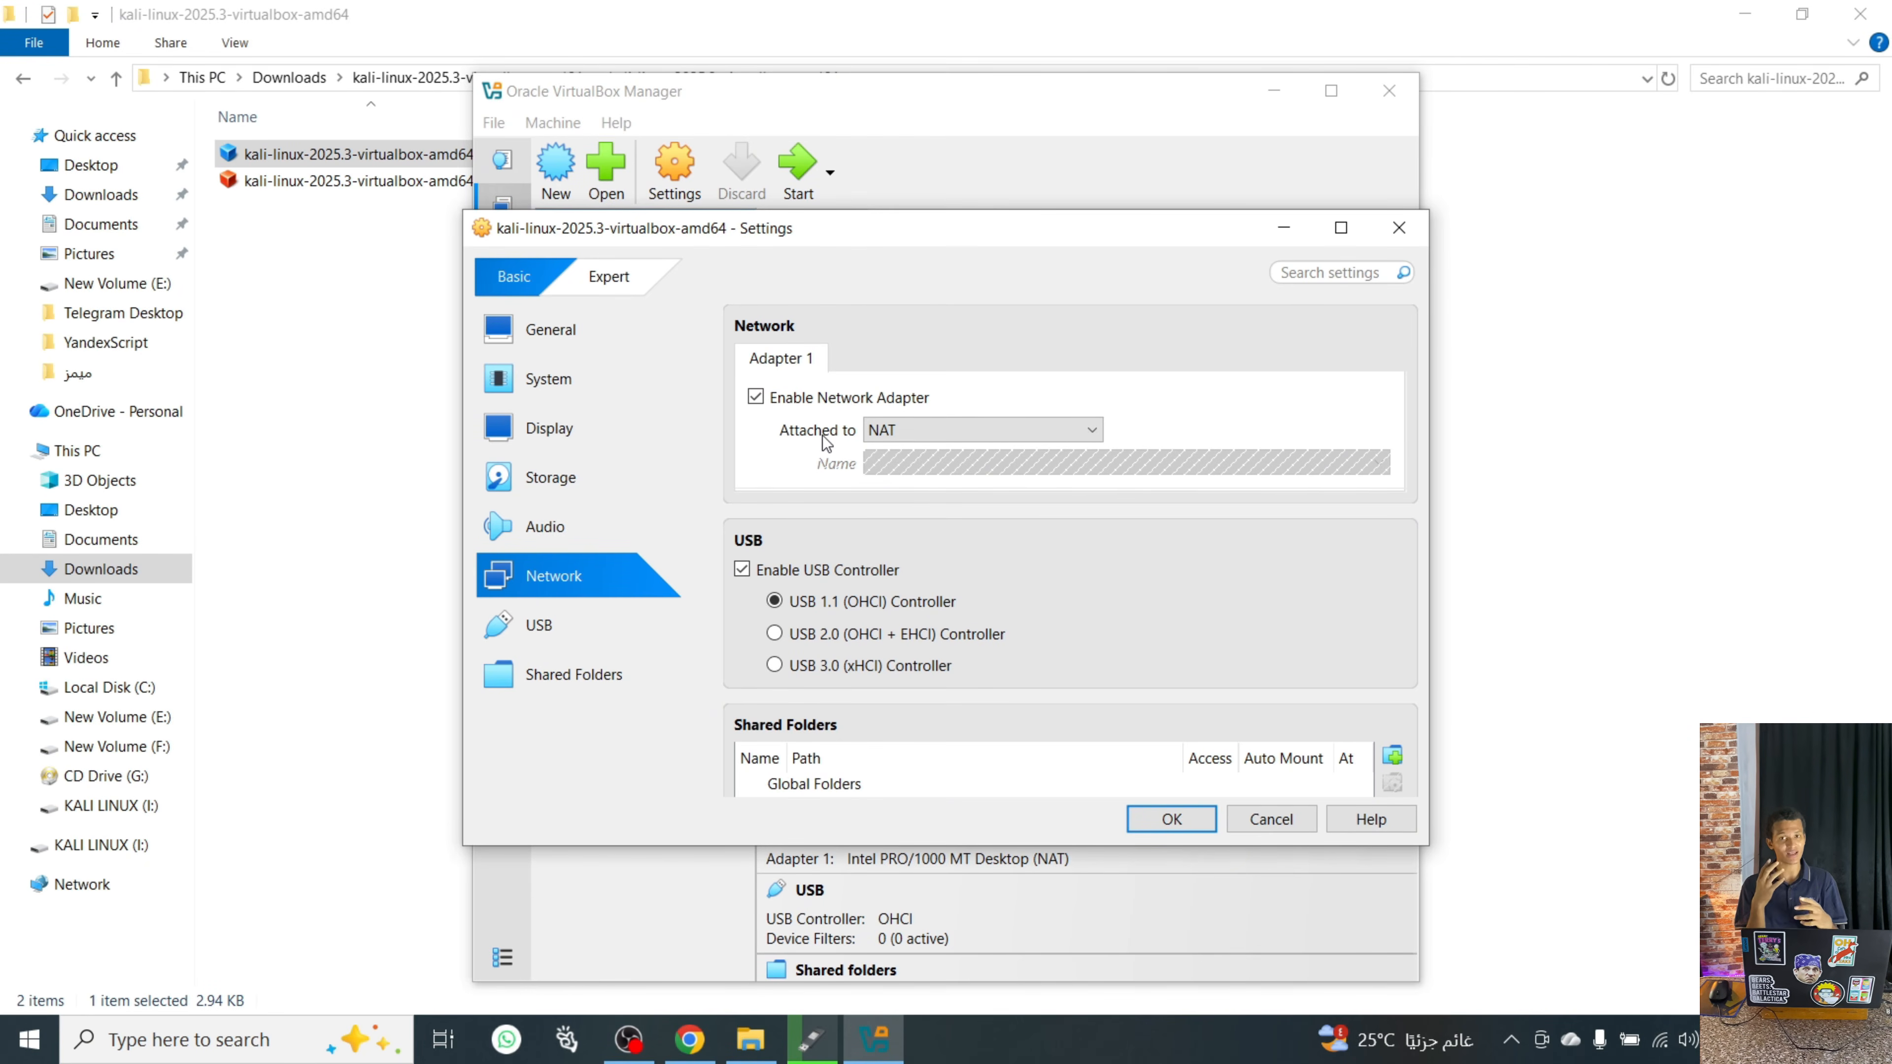
left_click(898, 430)
left_click(898, 490)
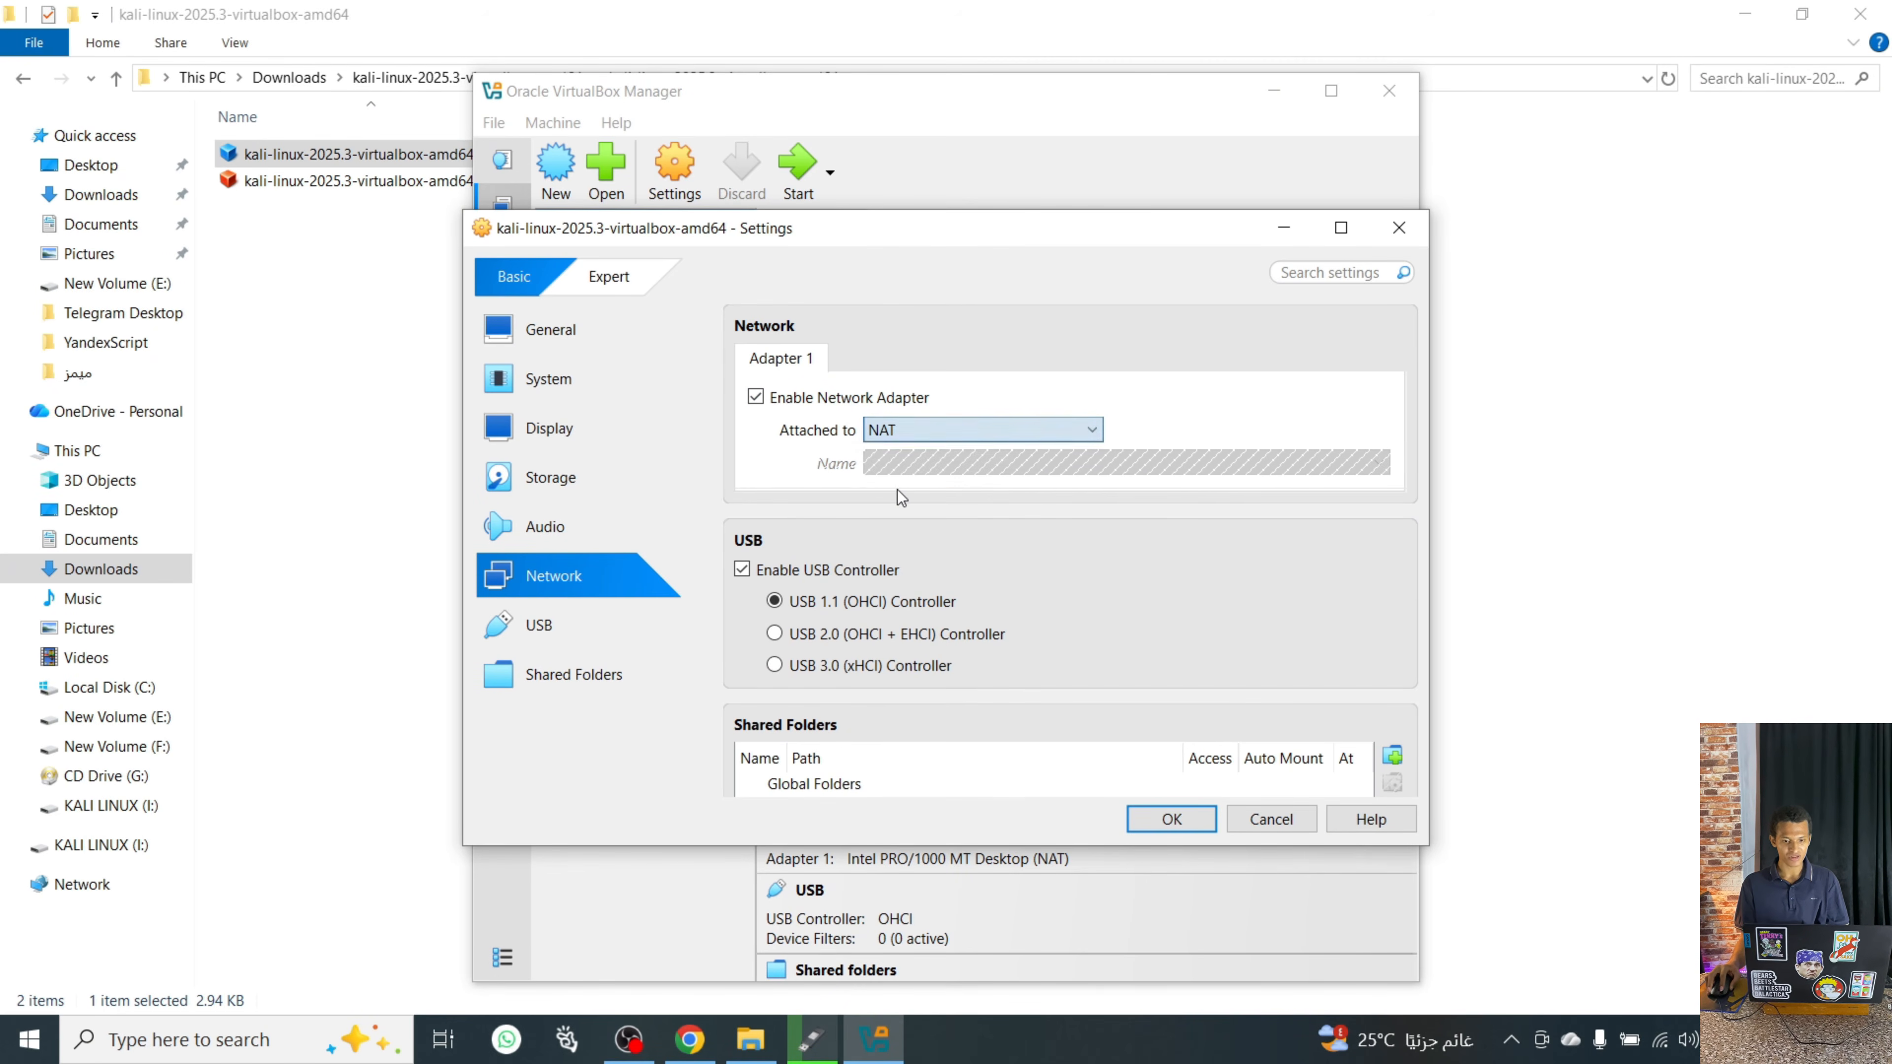
left_click(893, 434)
left_click(899, 481)
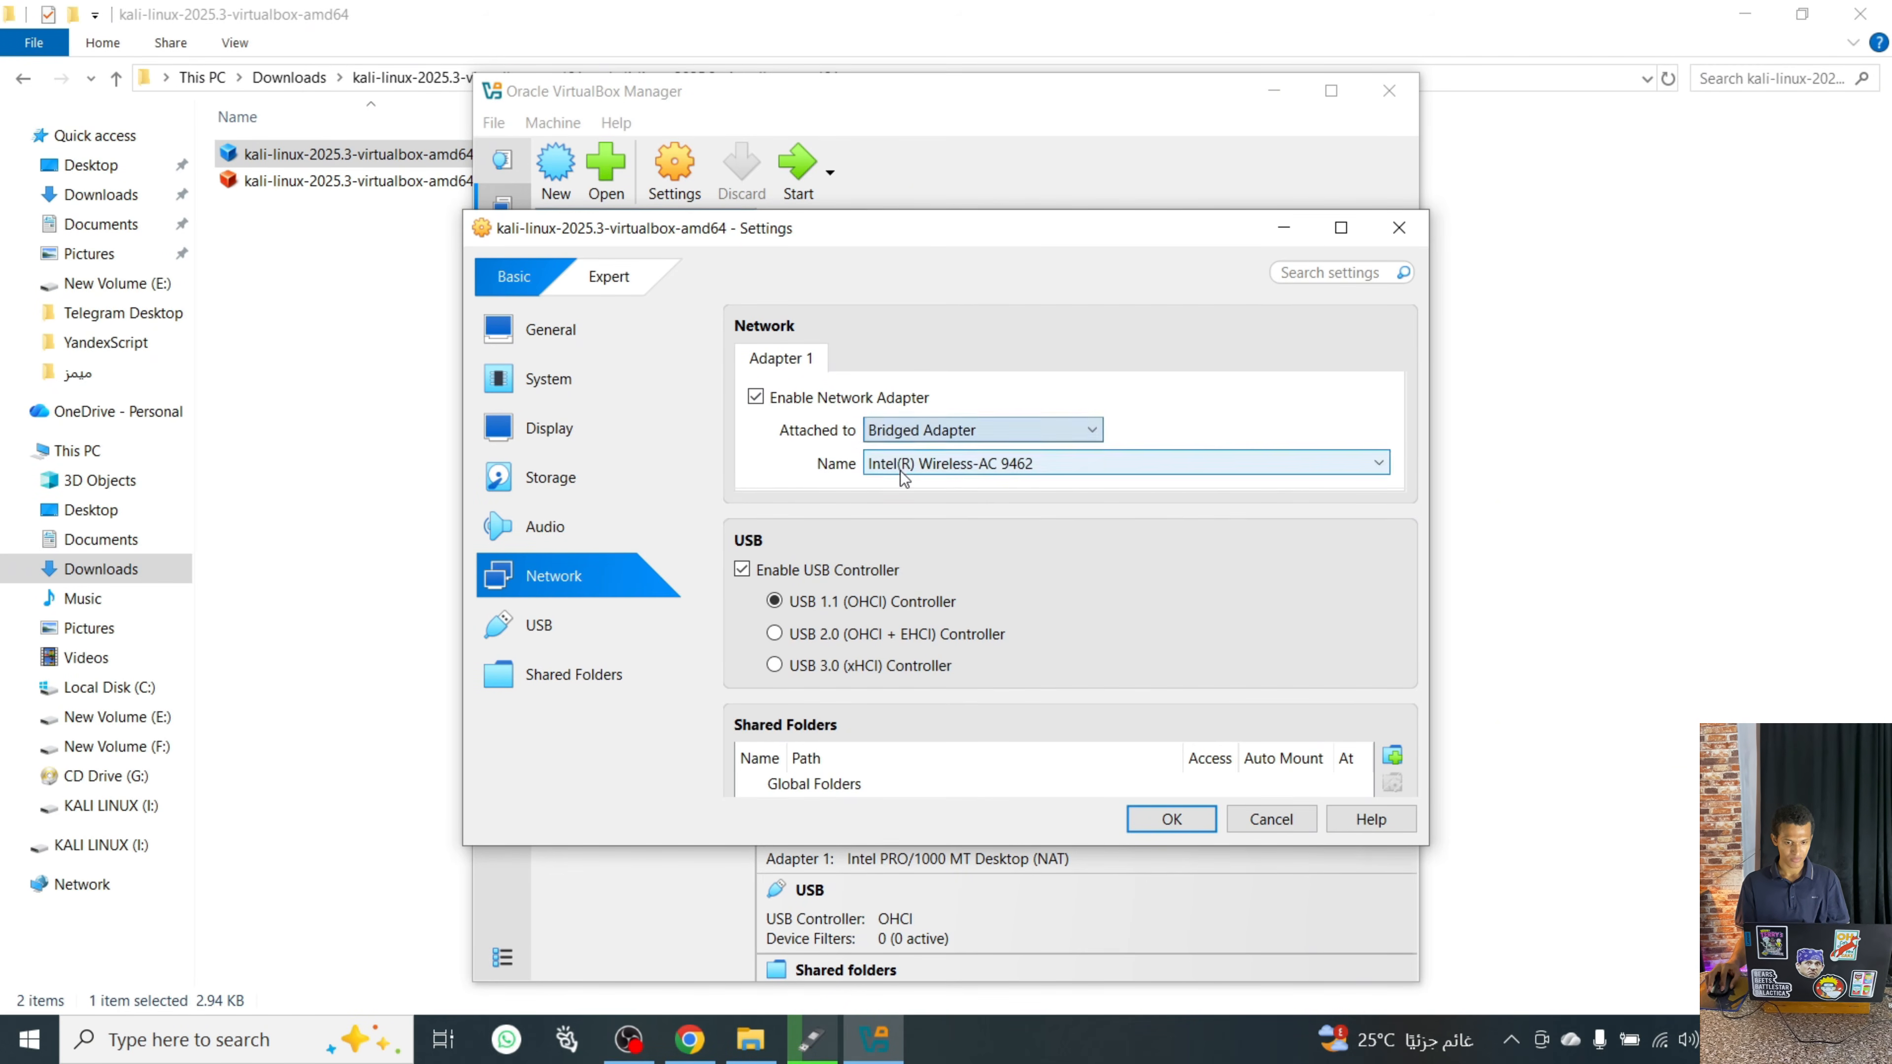
left_click(1166, 821)
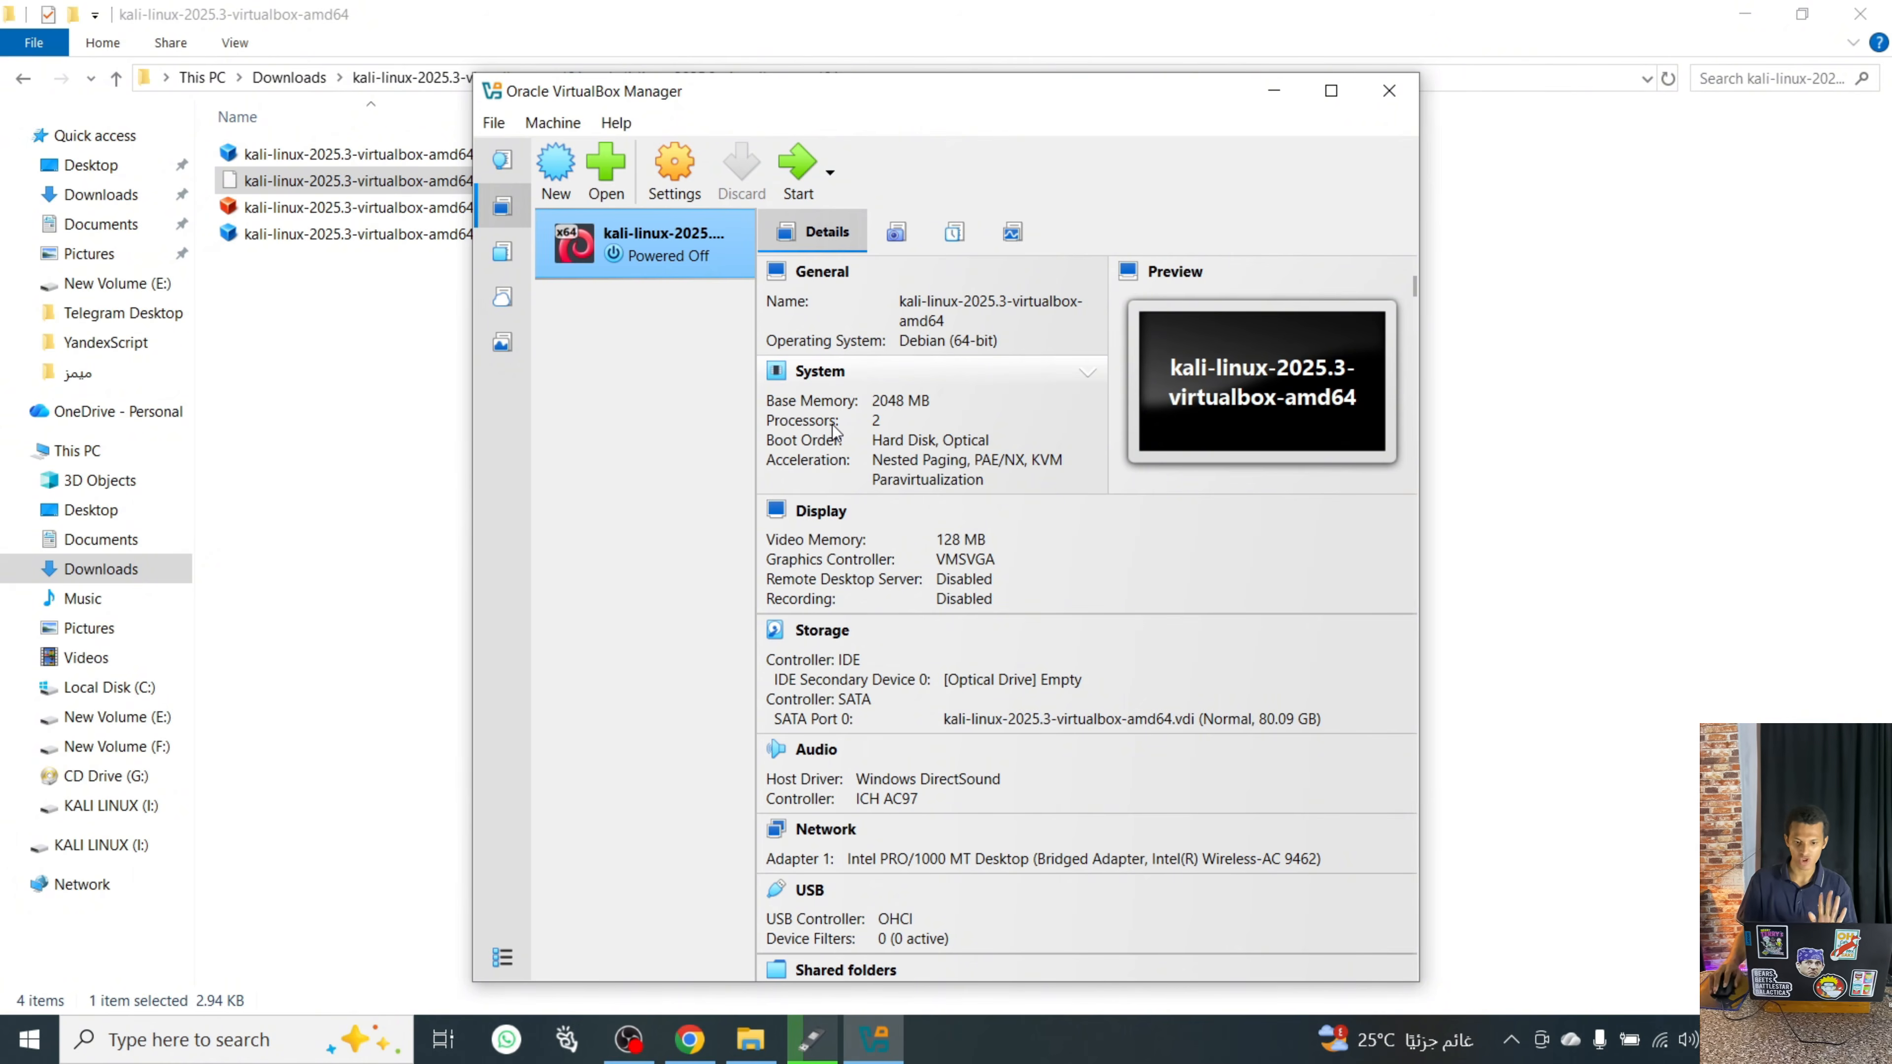
Start the Kali VM so it opens in its own window at the Kali boot menu.
left_click(795, 158)
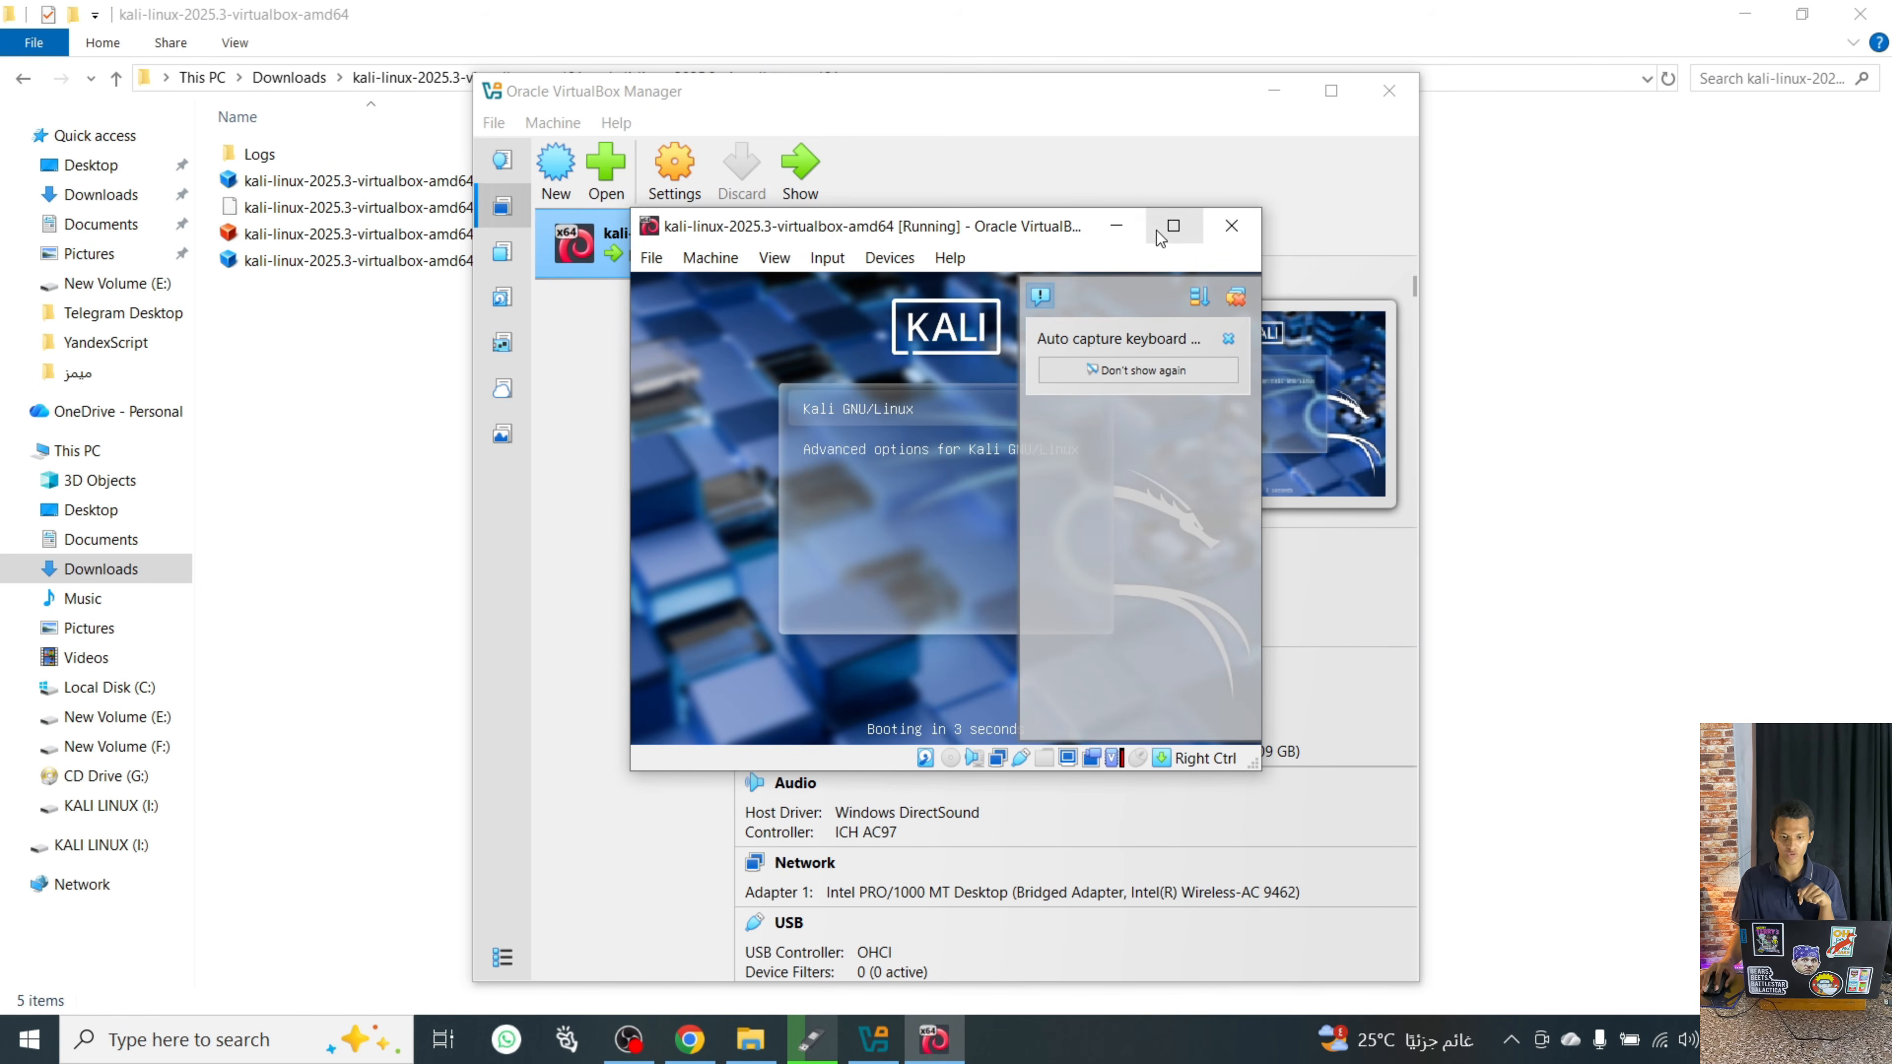
Maximize the Kali VM window and log in with the default username and password.
left_click(1173, 226)
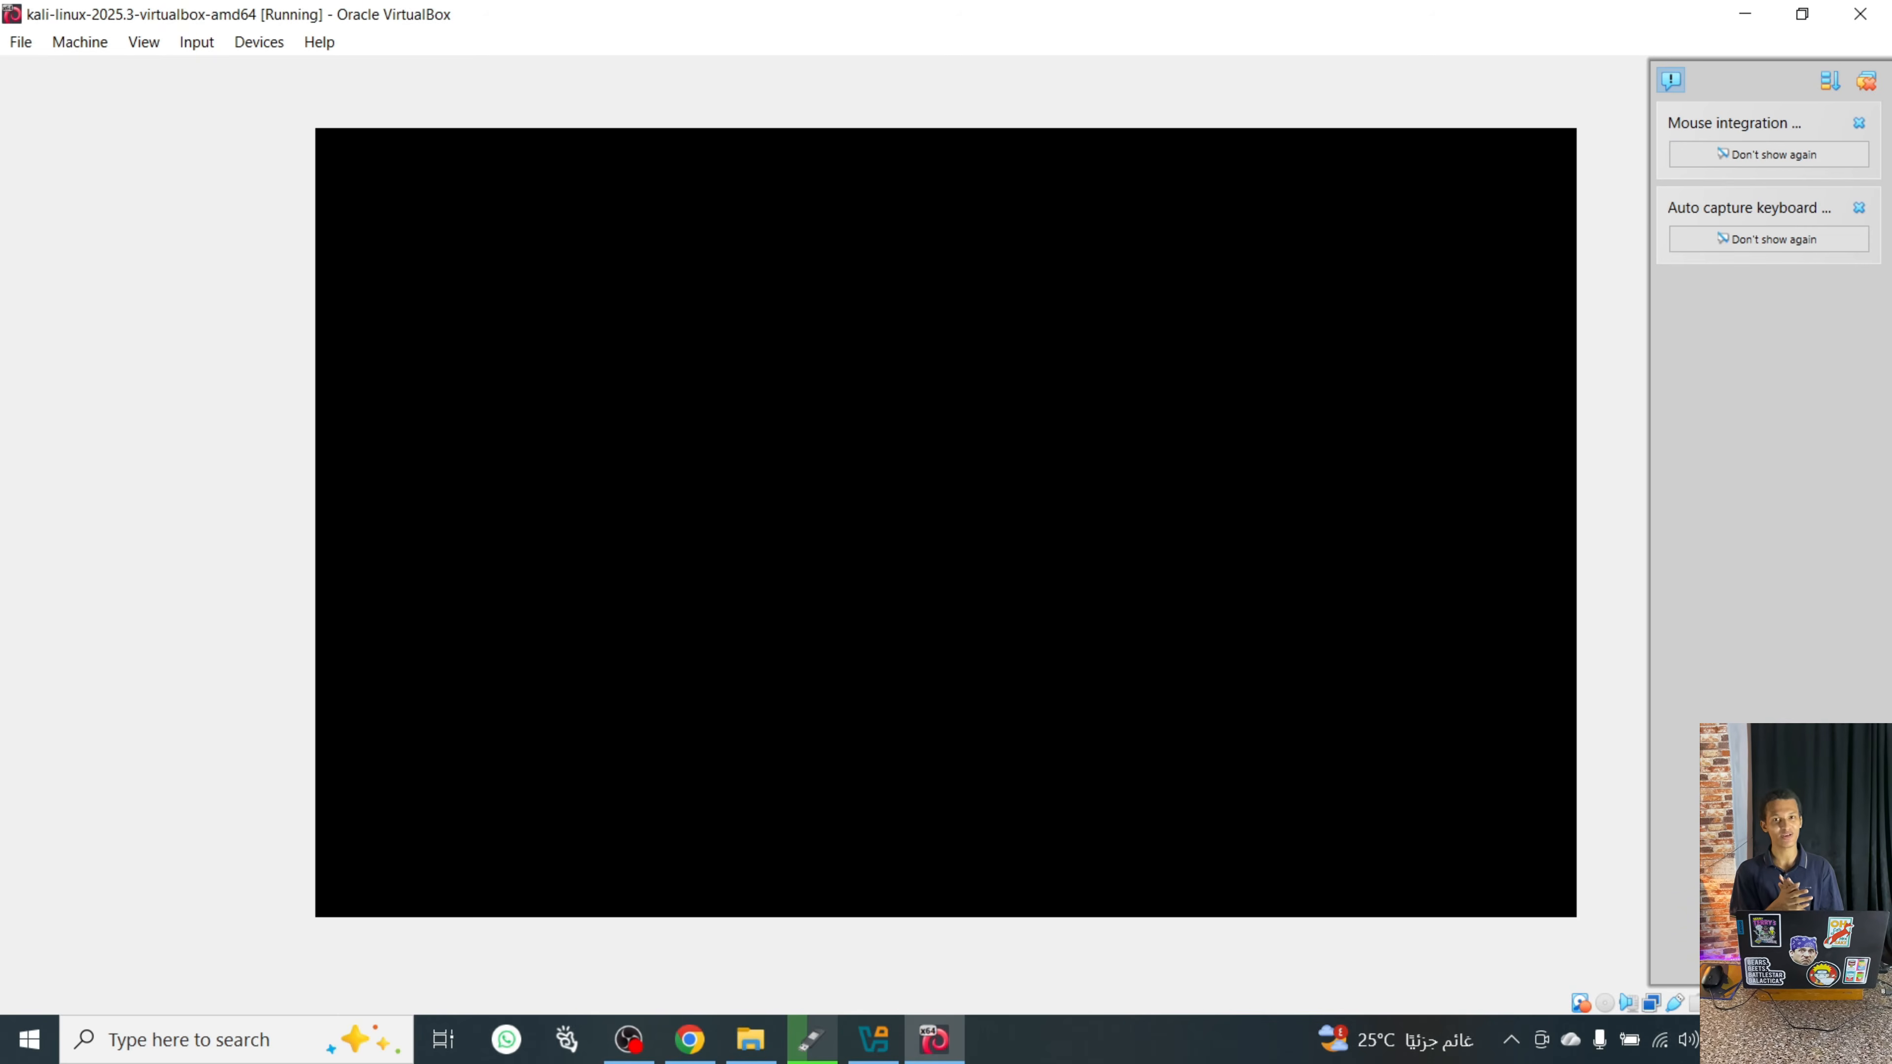
type("kali")
key("Tab")
type("kali")
key("Return")
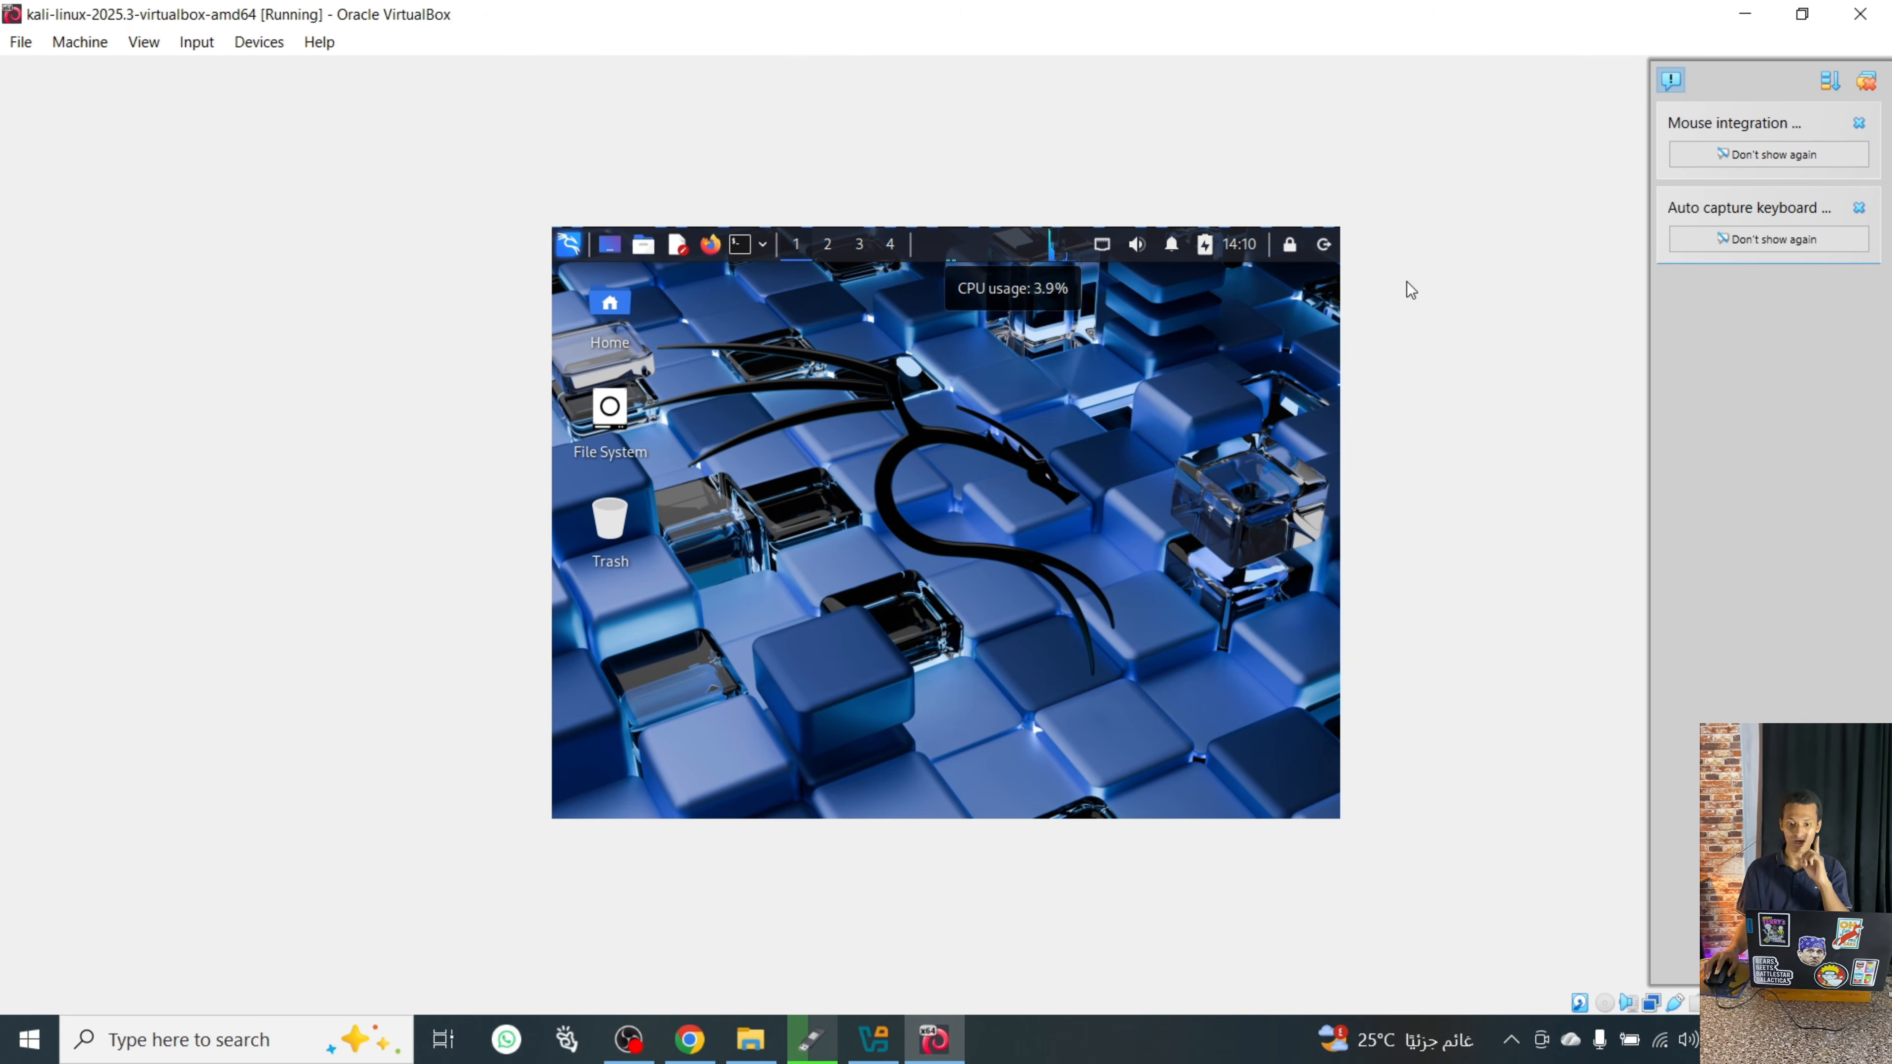
Open a Kali terminal and become root with sudo su.
left_click(741, 252)
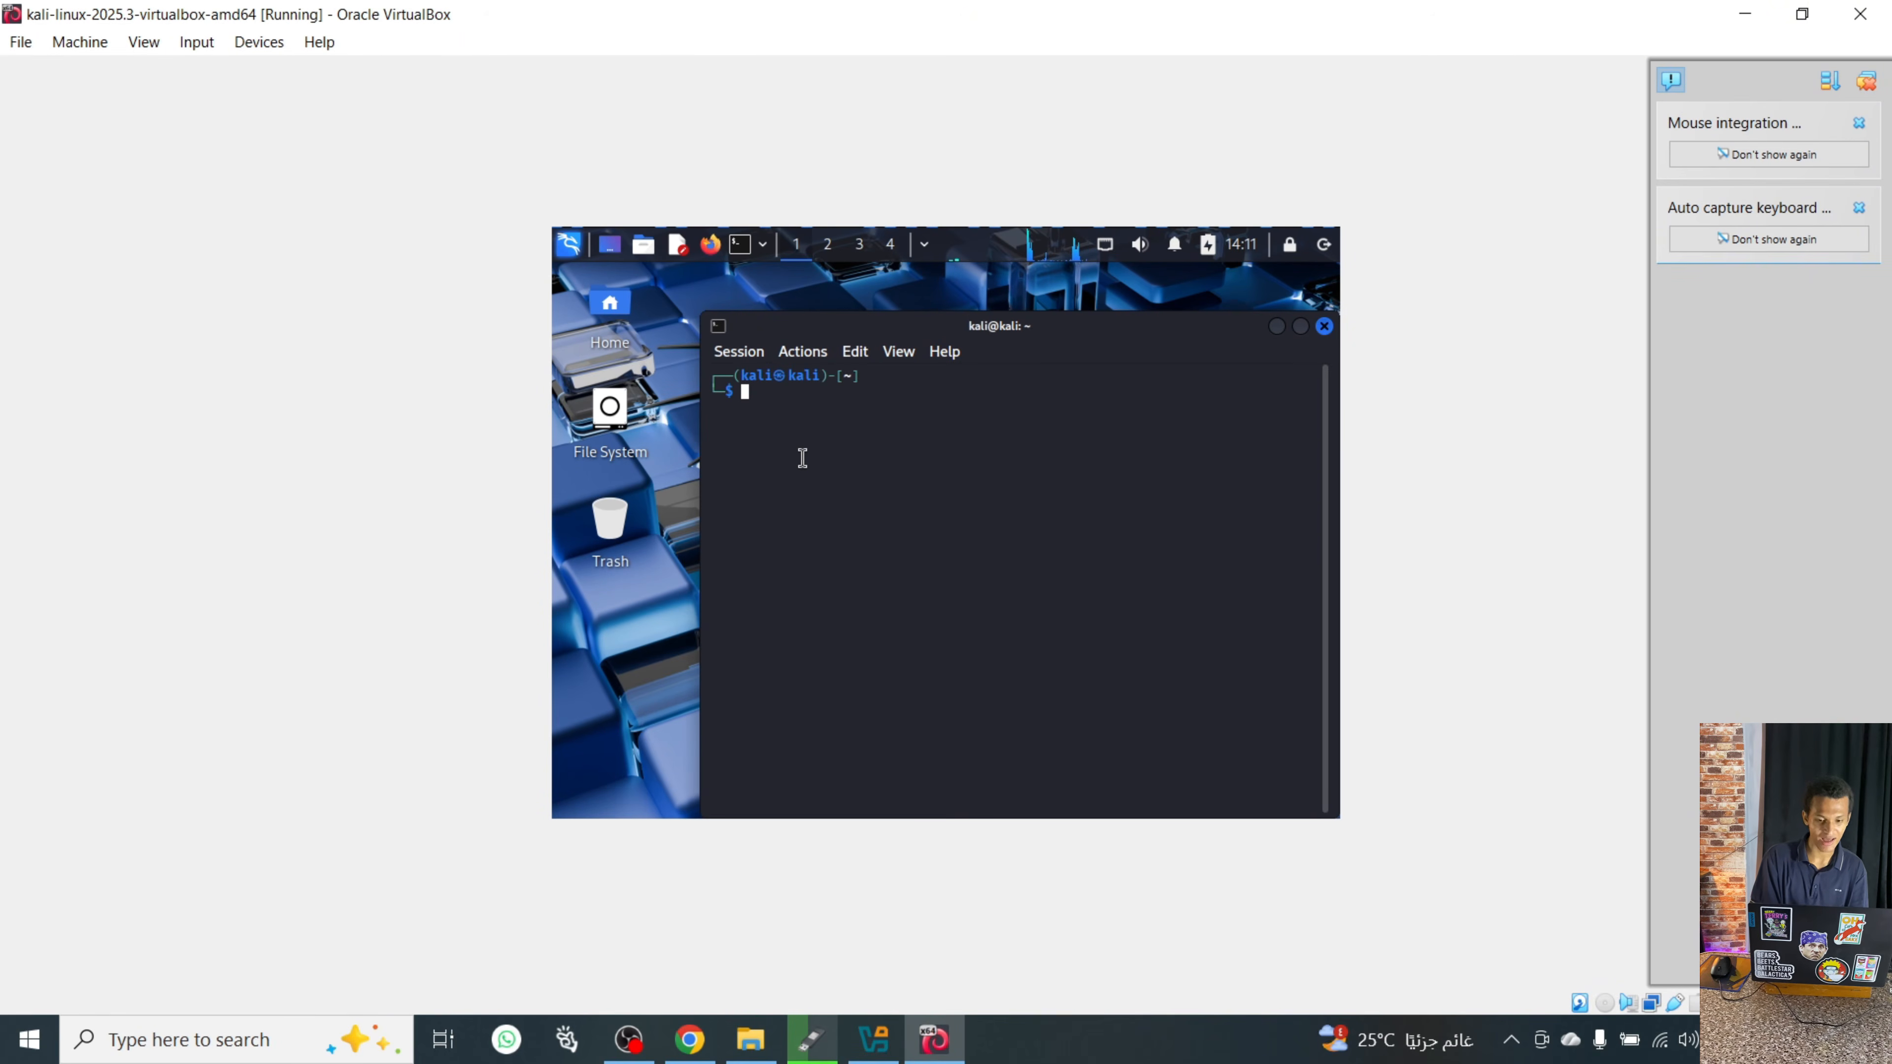
type("sud")
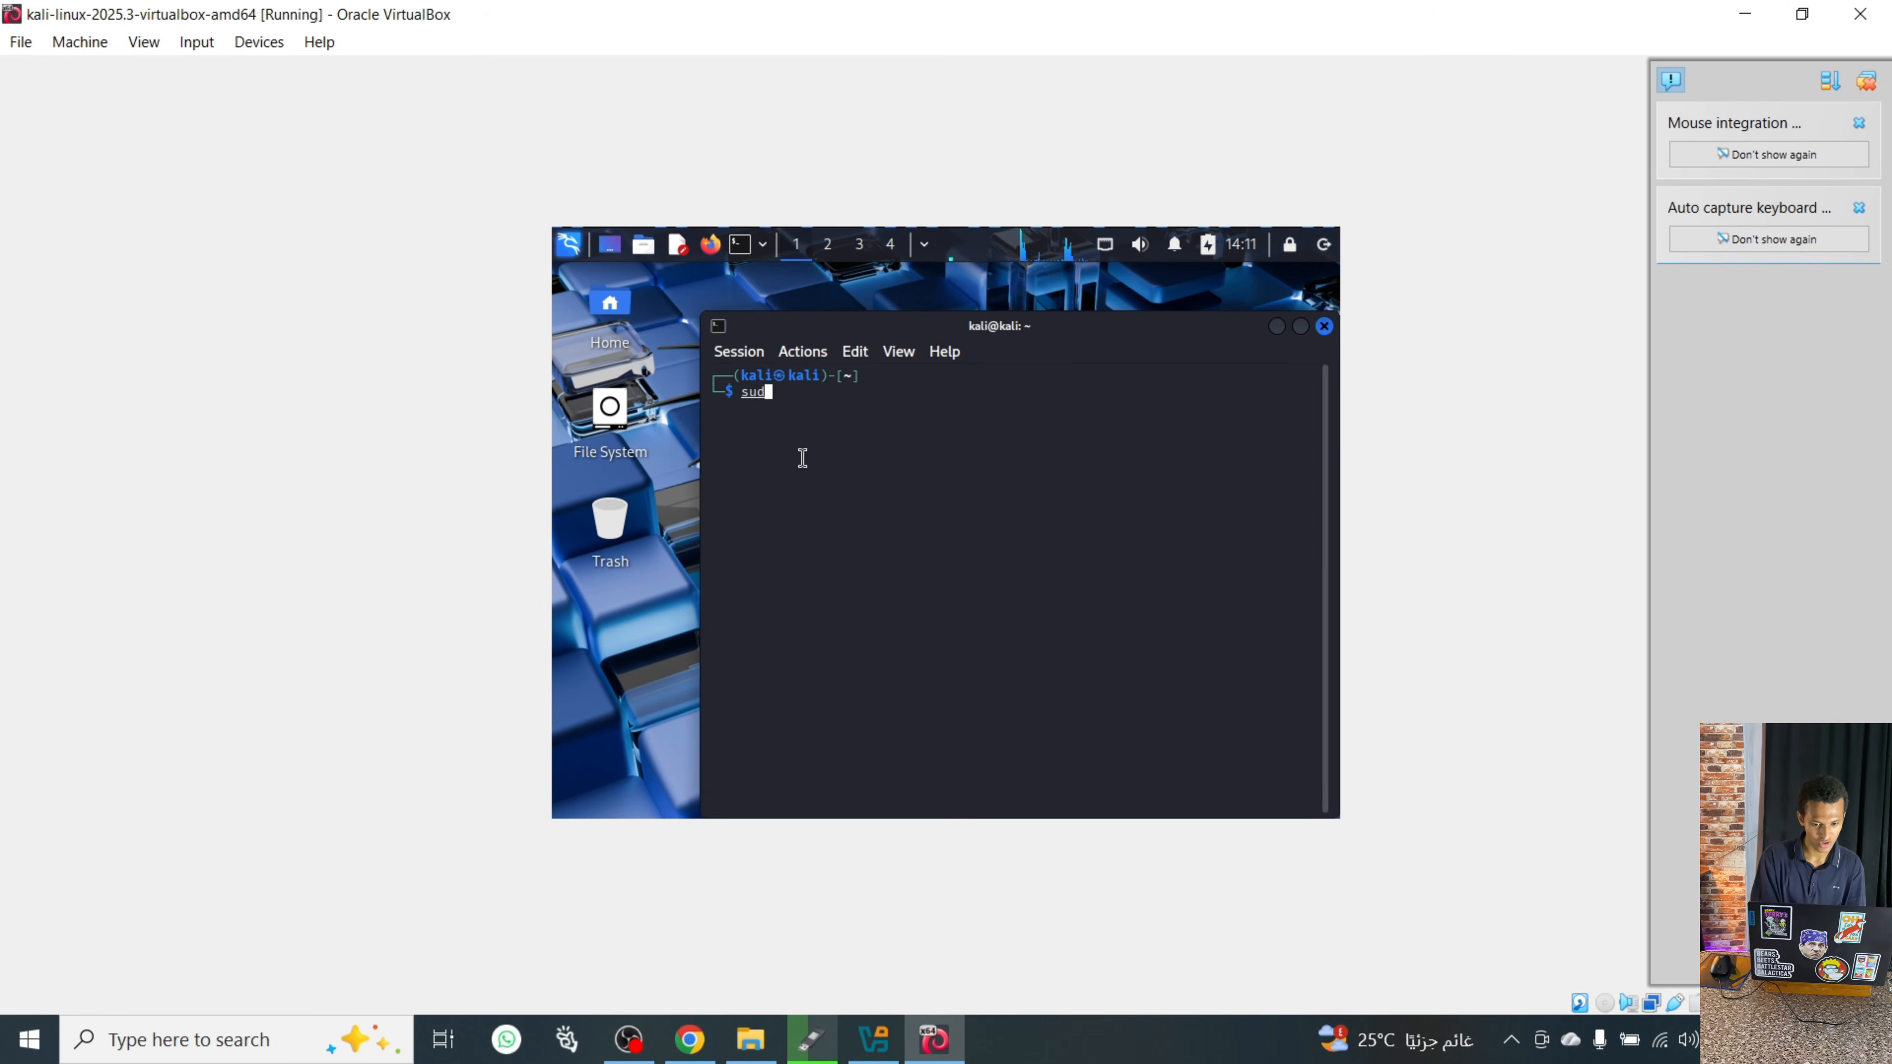
type("o su")
key("Return")
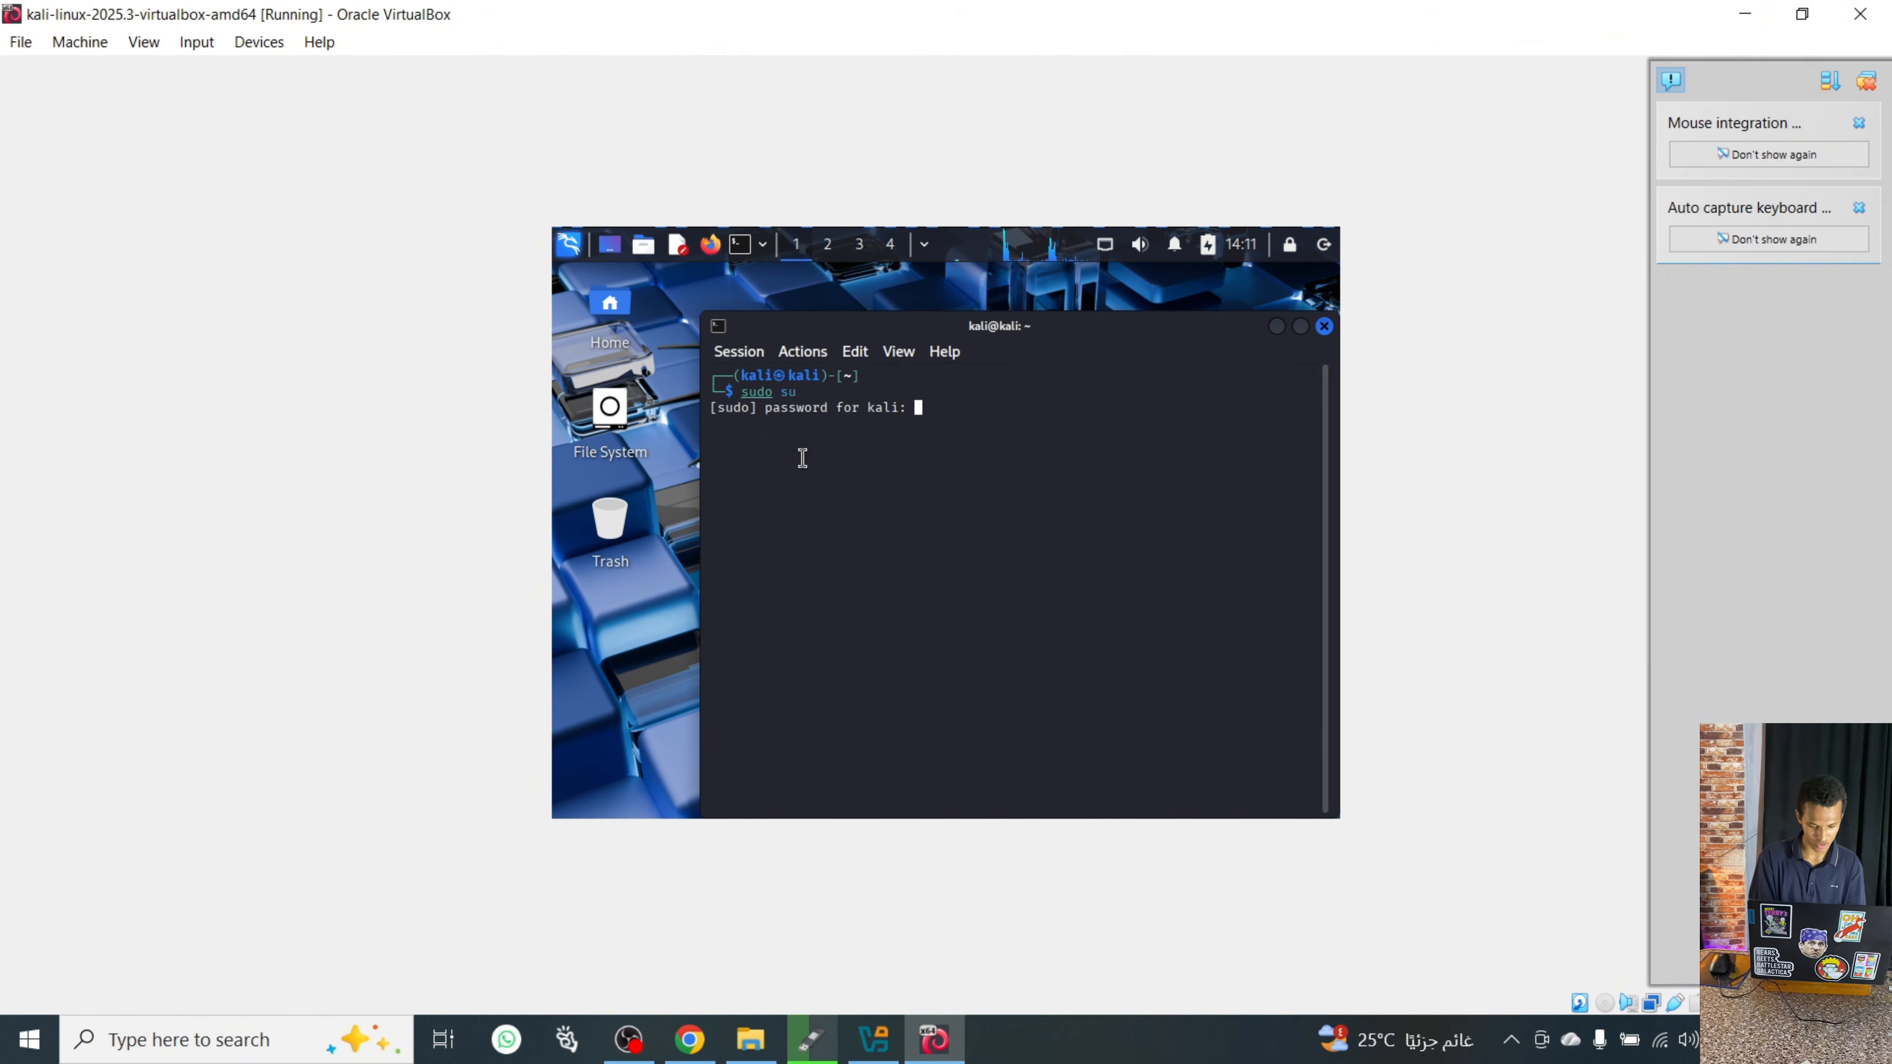
key("Return")
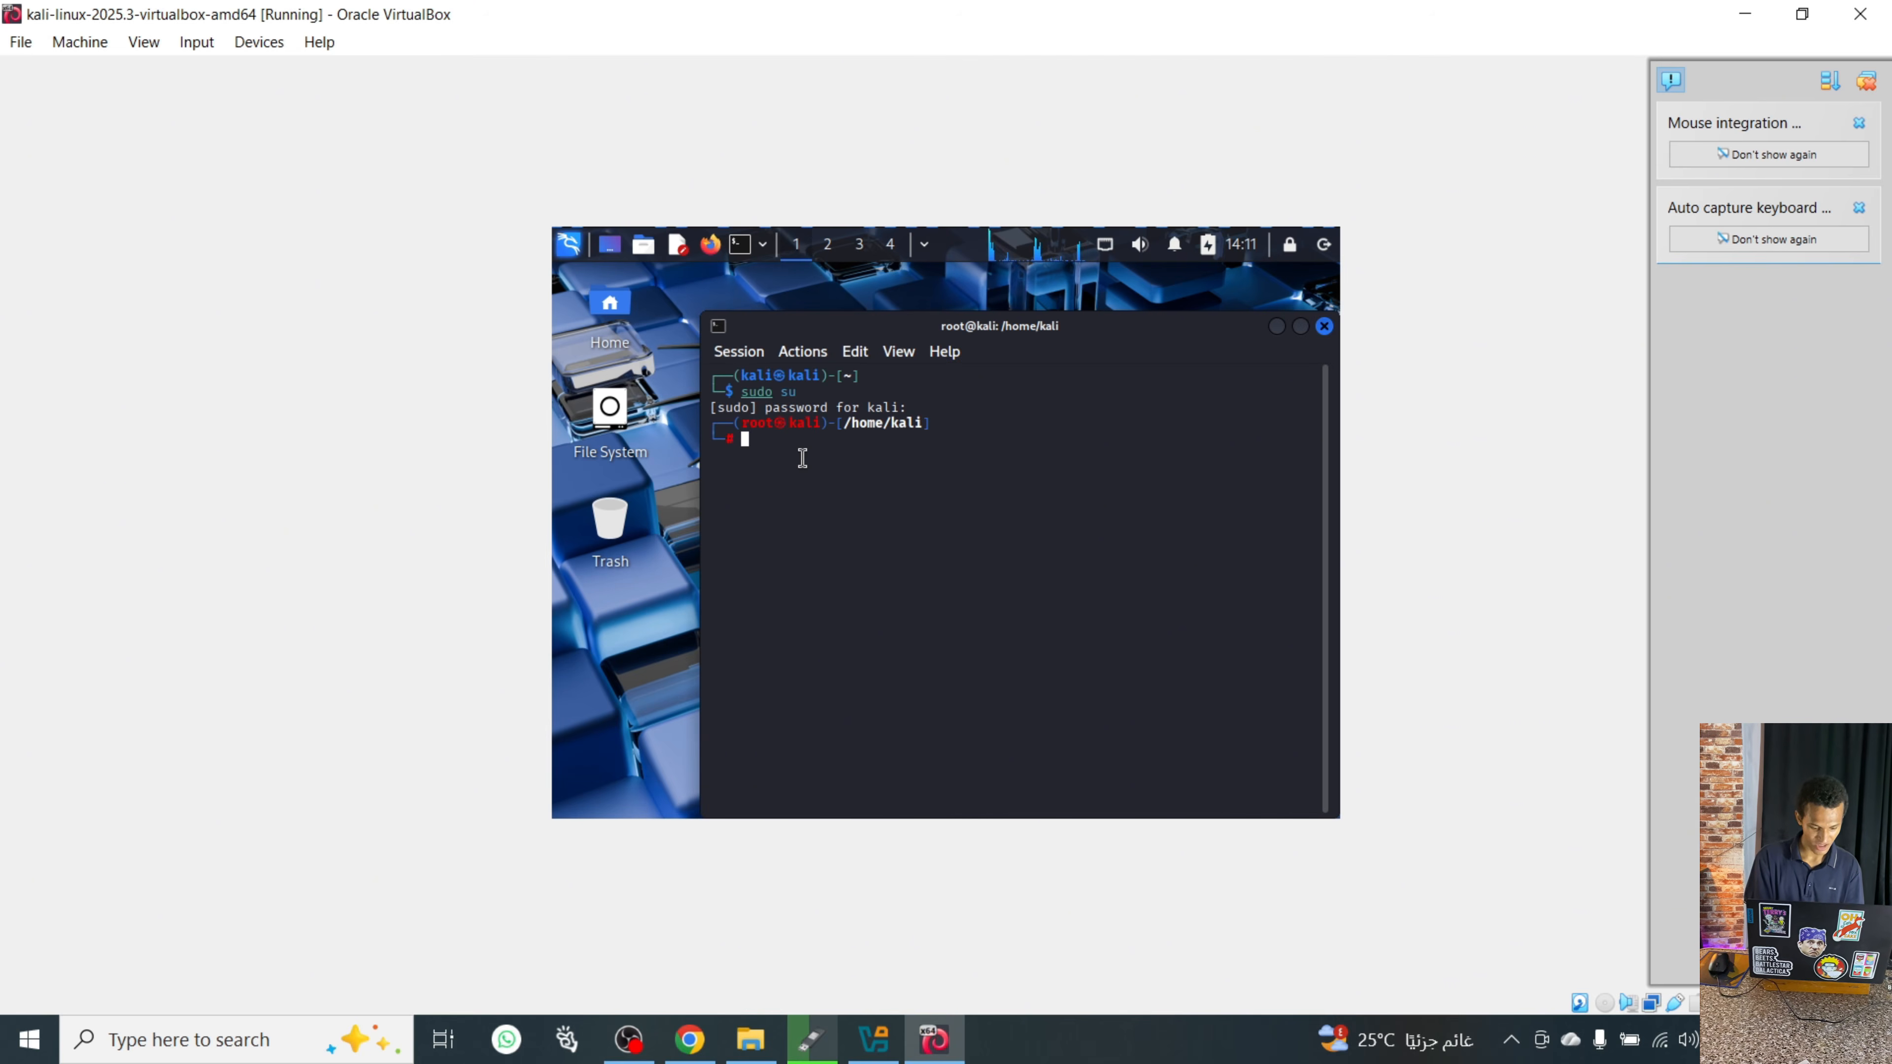
Confirm with ifconfig that eth0 has 192.168.1.18, then enter the apt update command.
type("ifconfig")
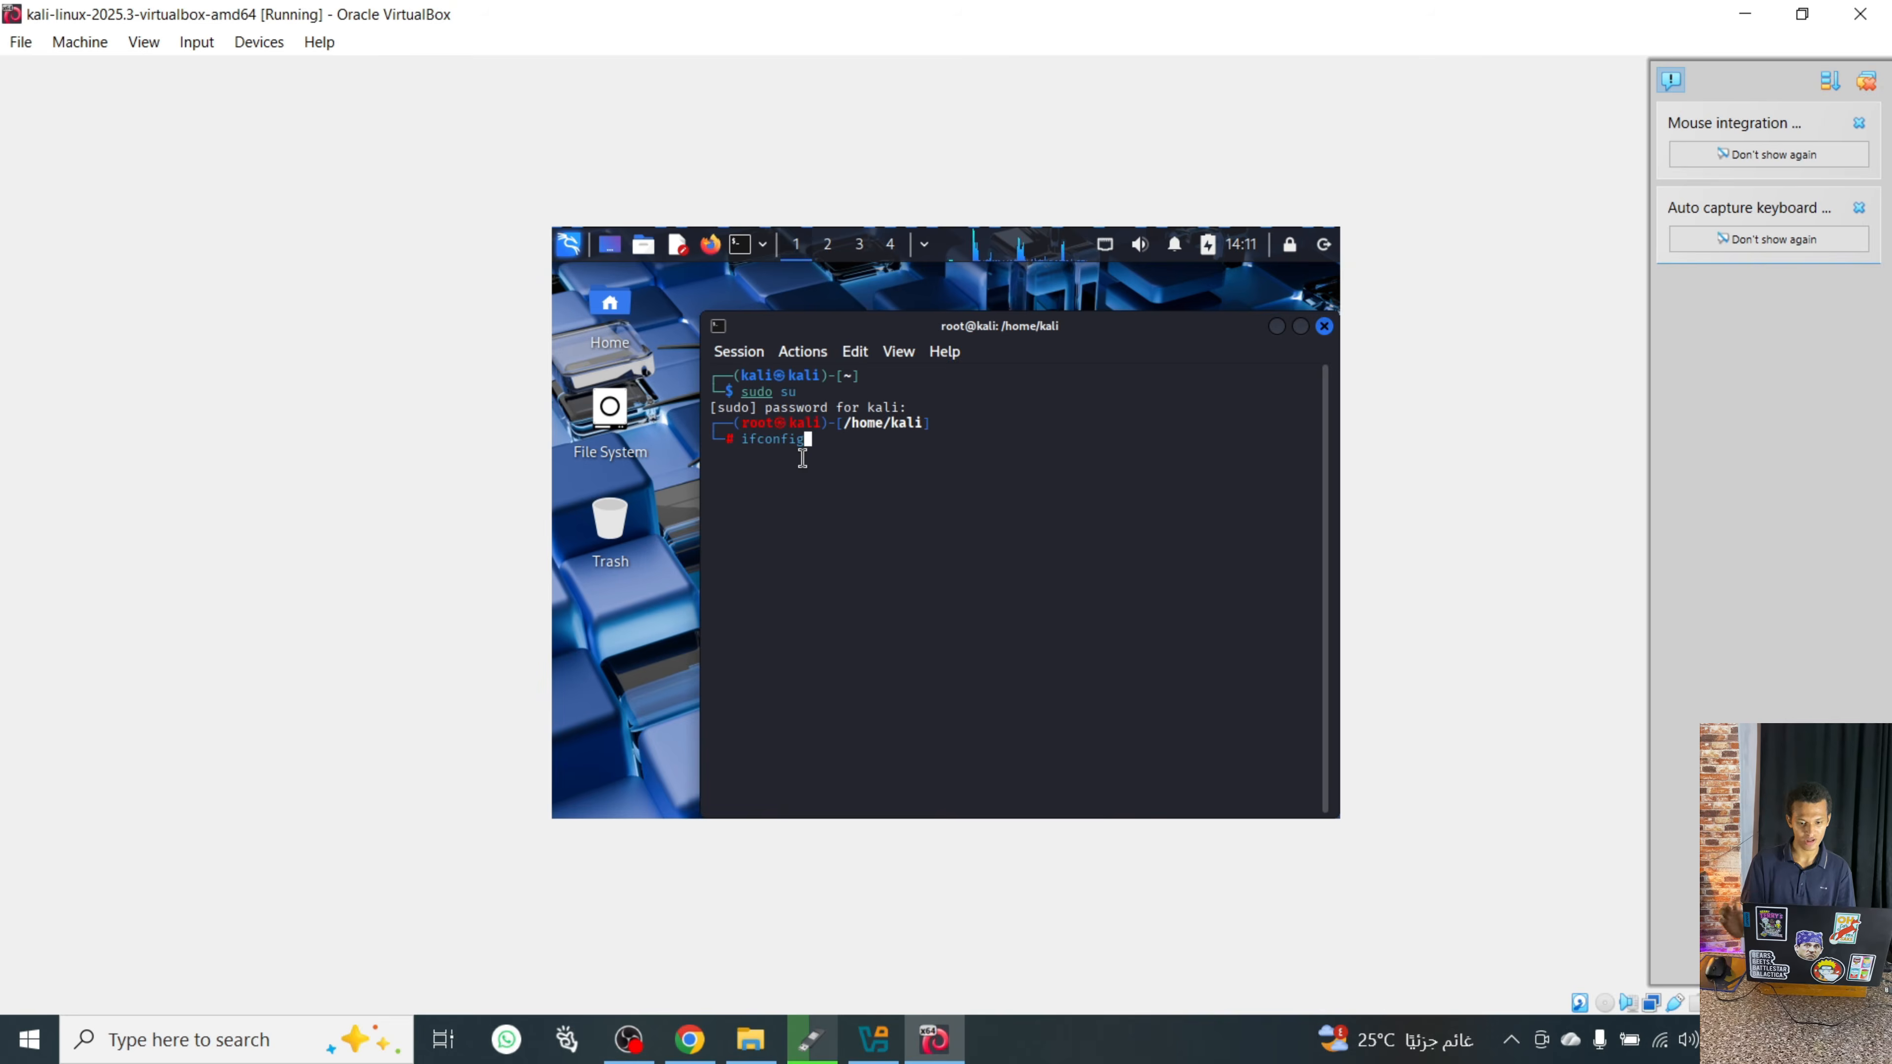
key("Return")
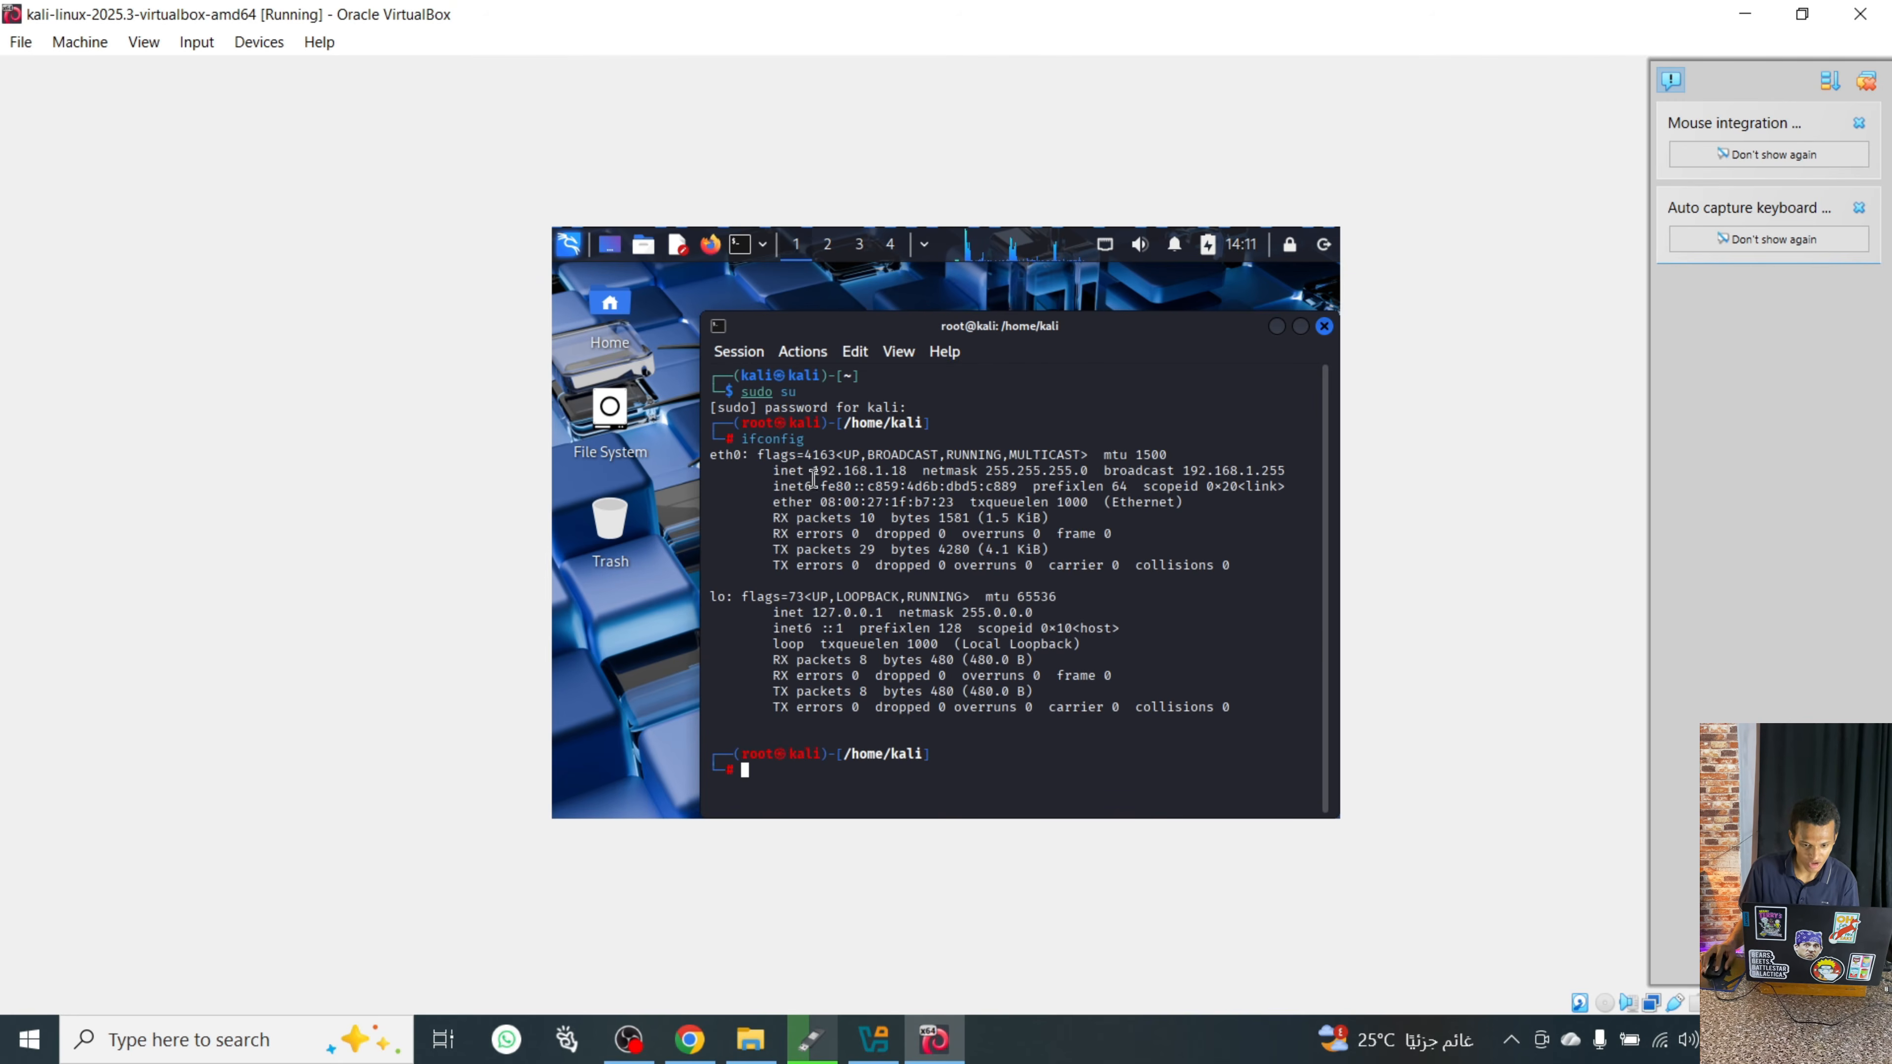
left_click_drag(816, 471, 916, 474)
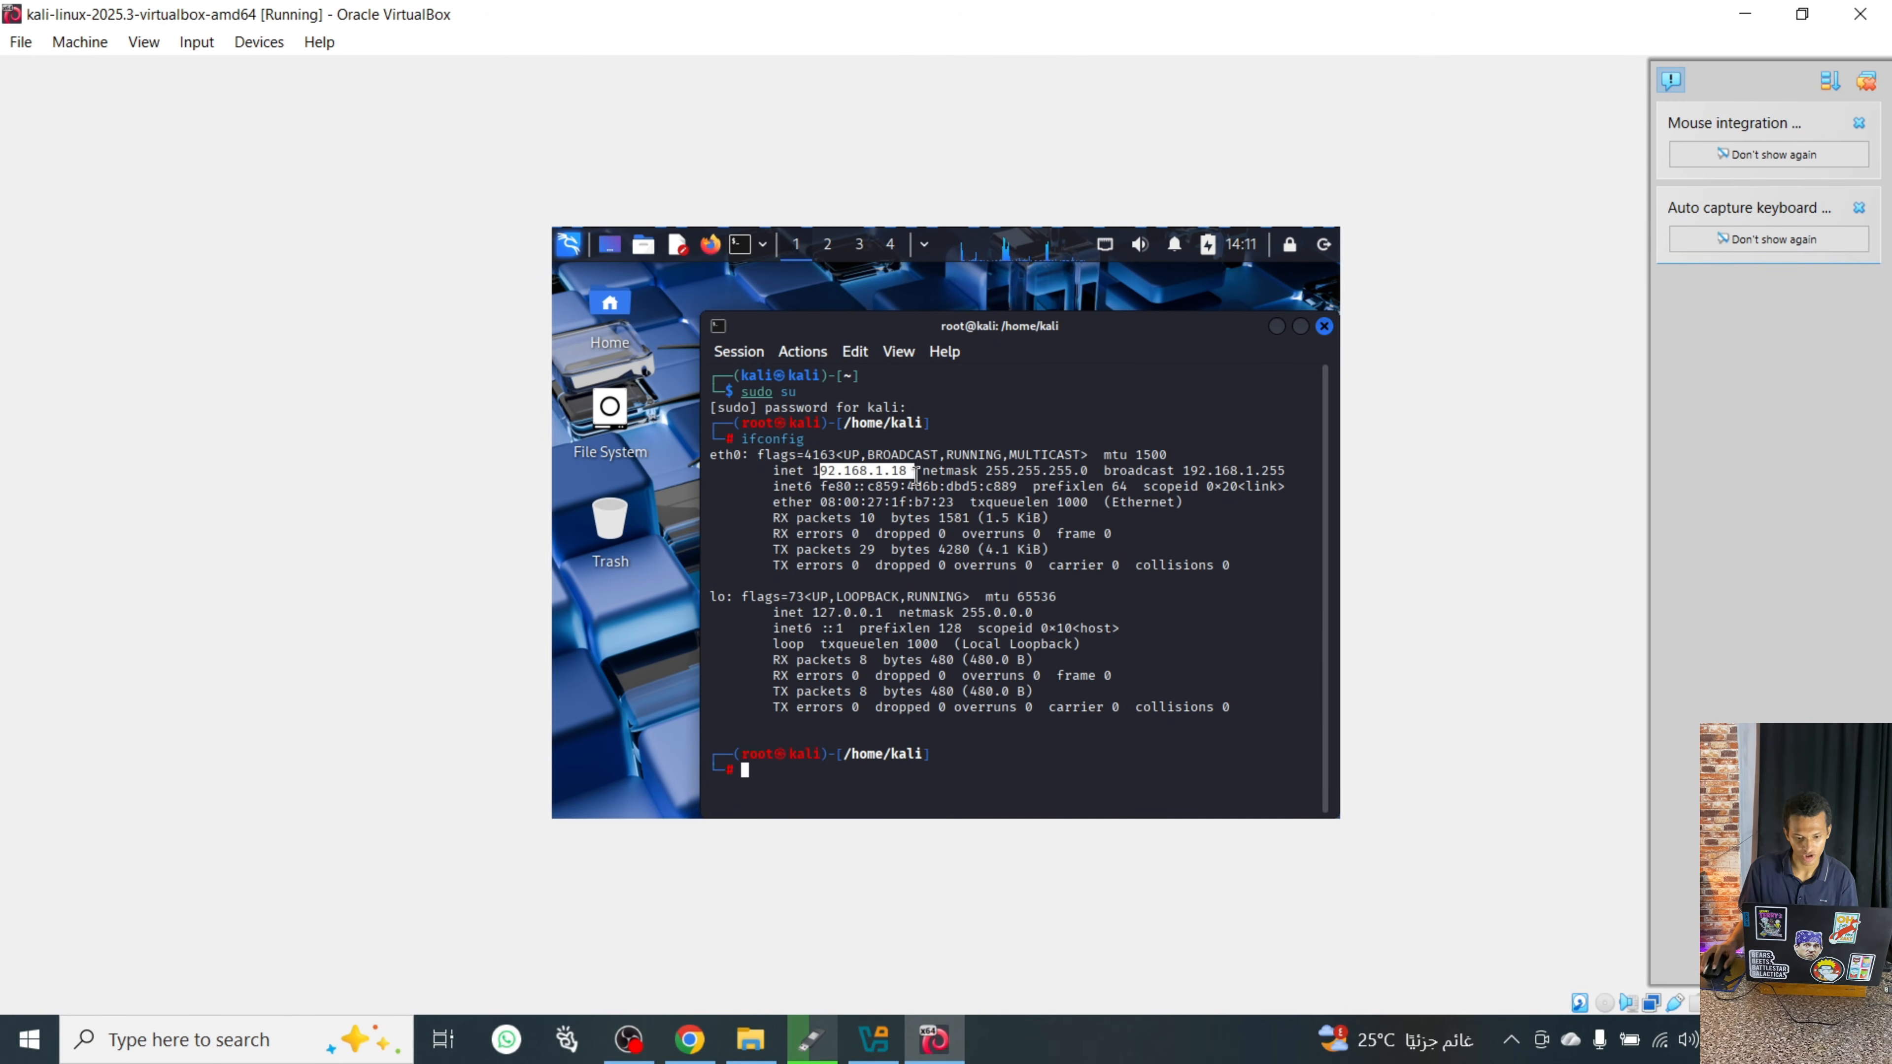
type("apt update")
Run apt update to refresh the package lists, then power off the Kali VM.
key("Return")
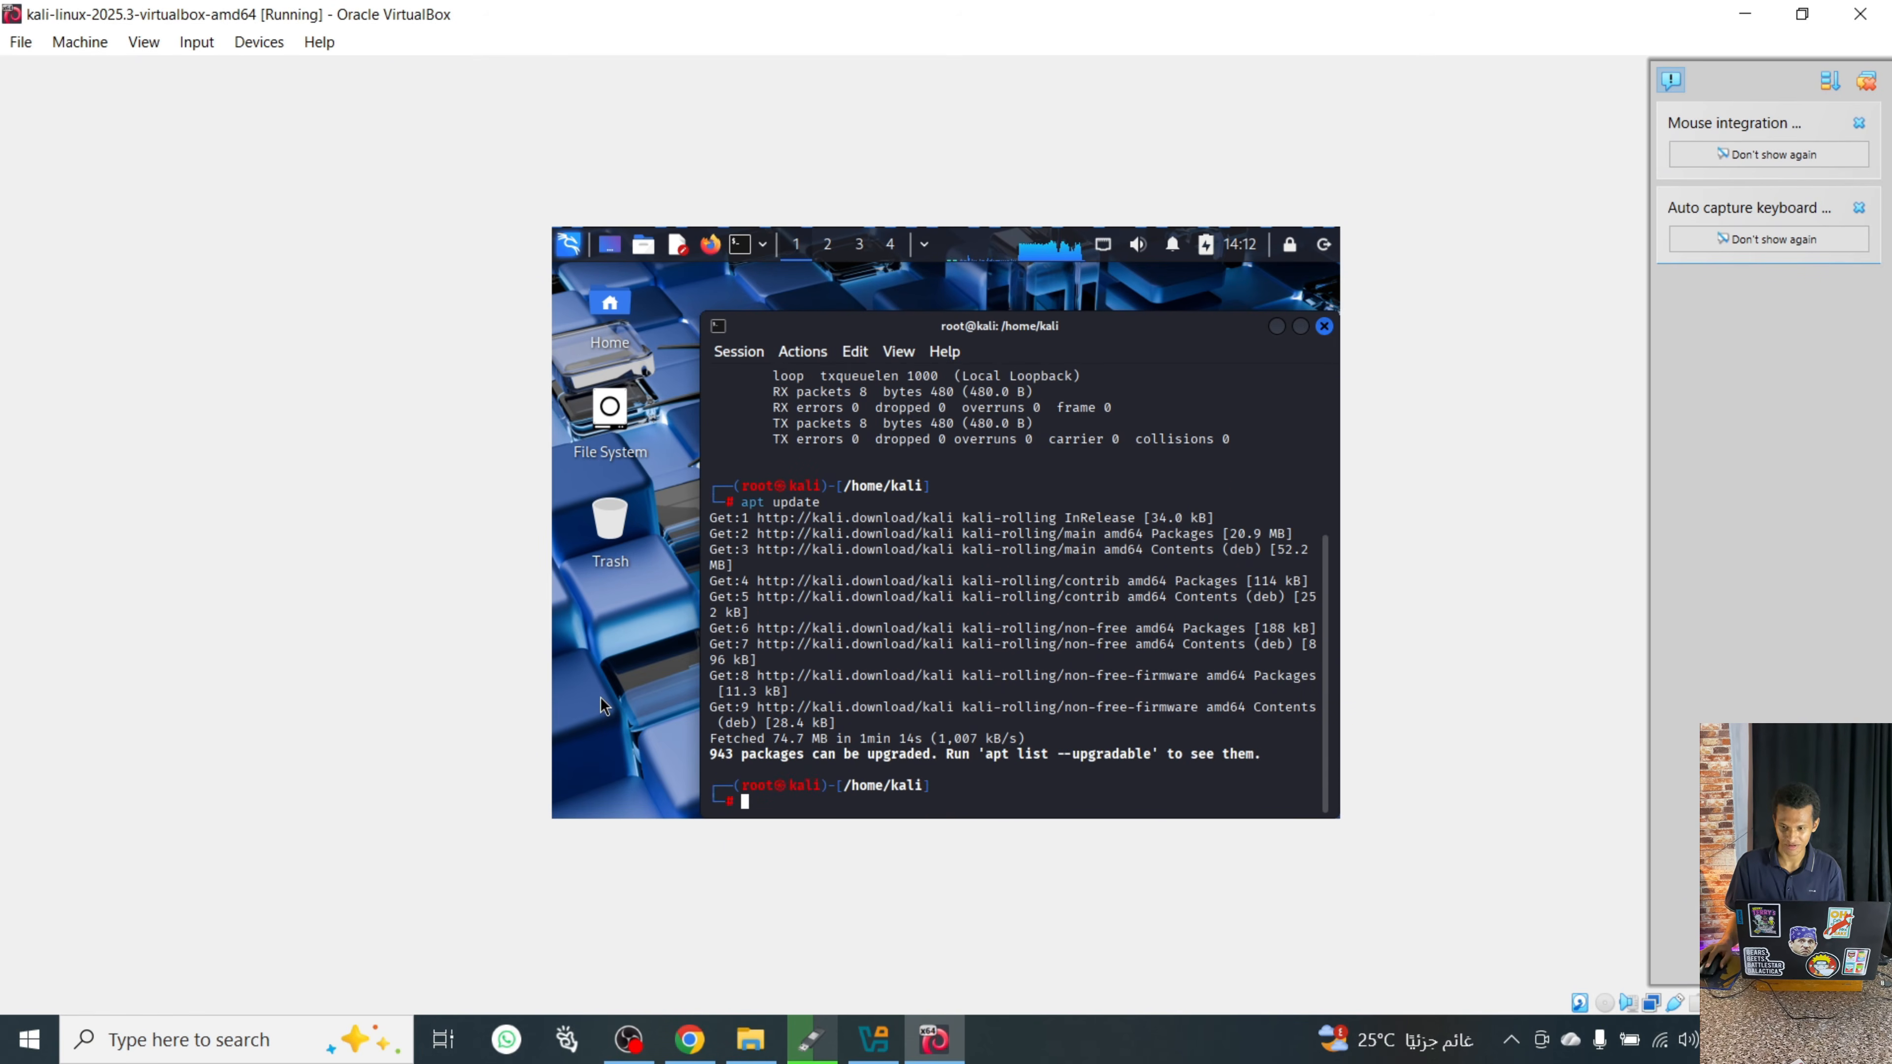
left_click(1860, 14)
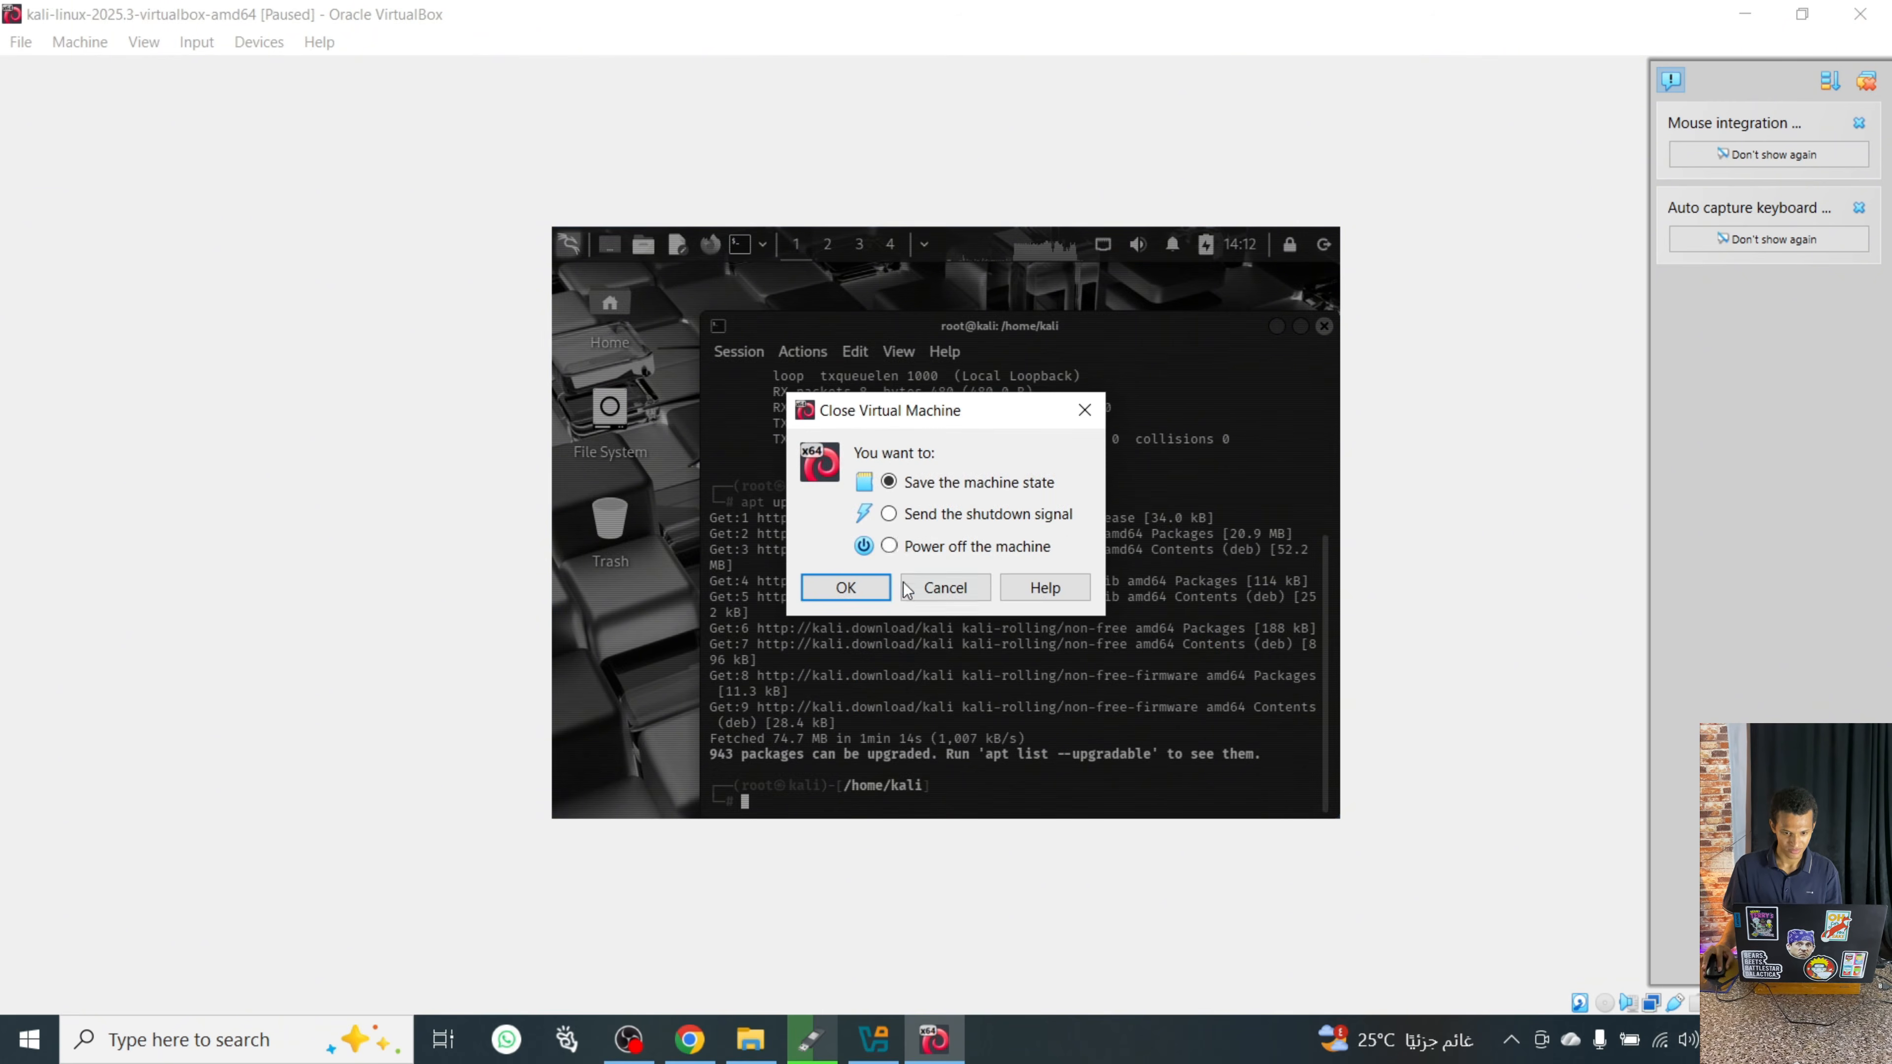
left_click(889, 547)
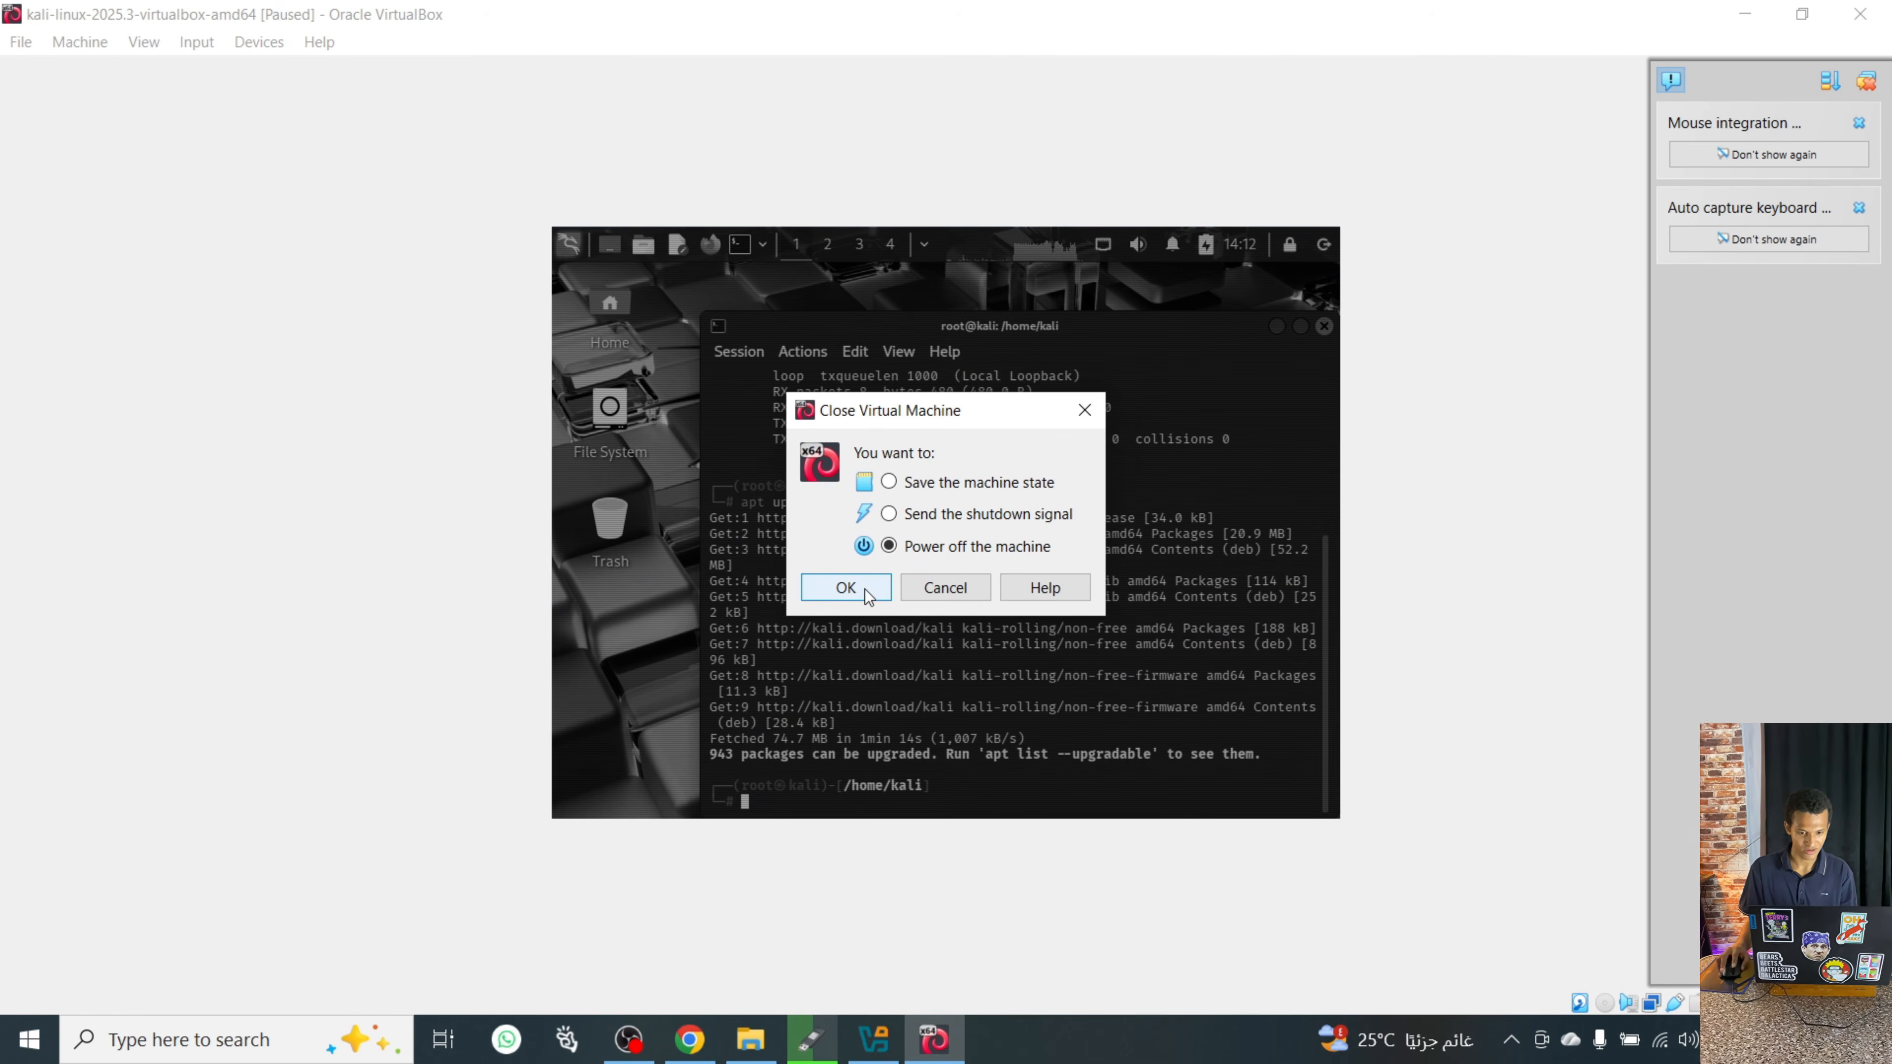
left_click(846, 587)
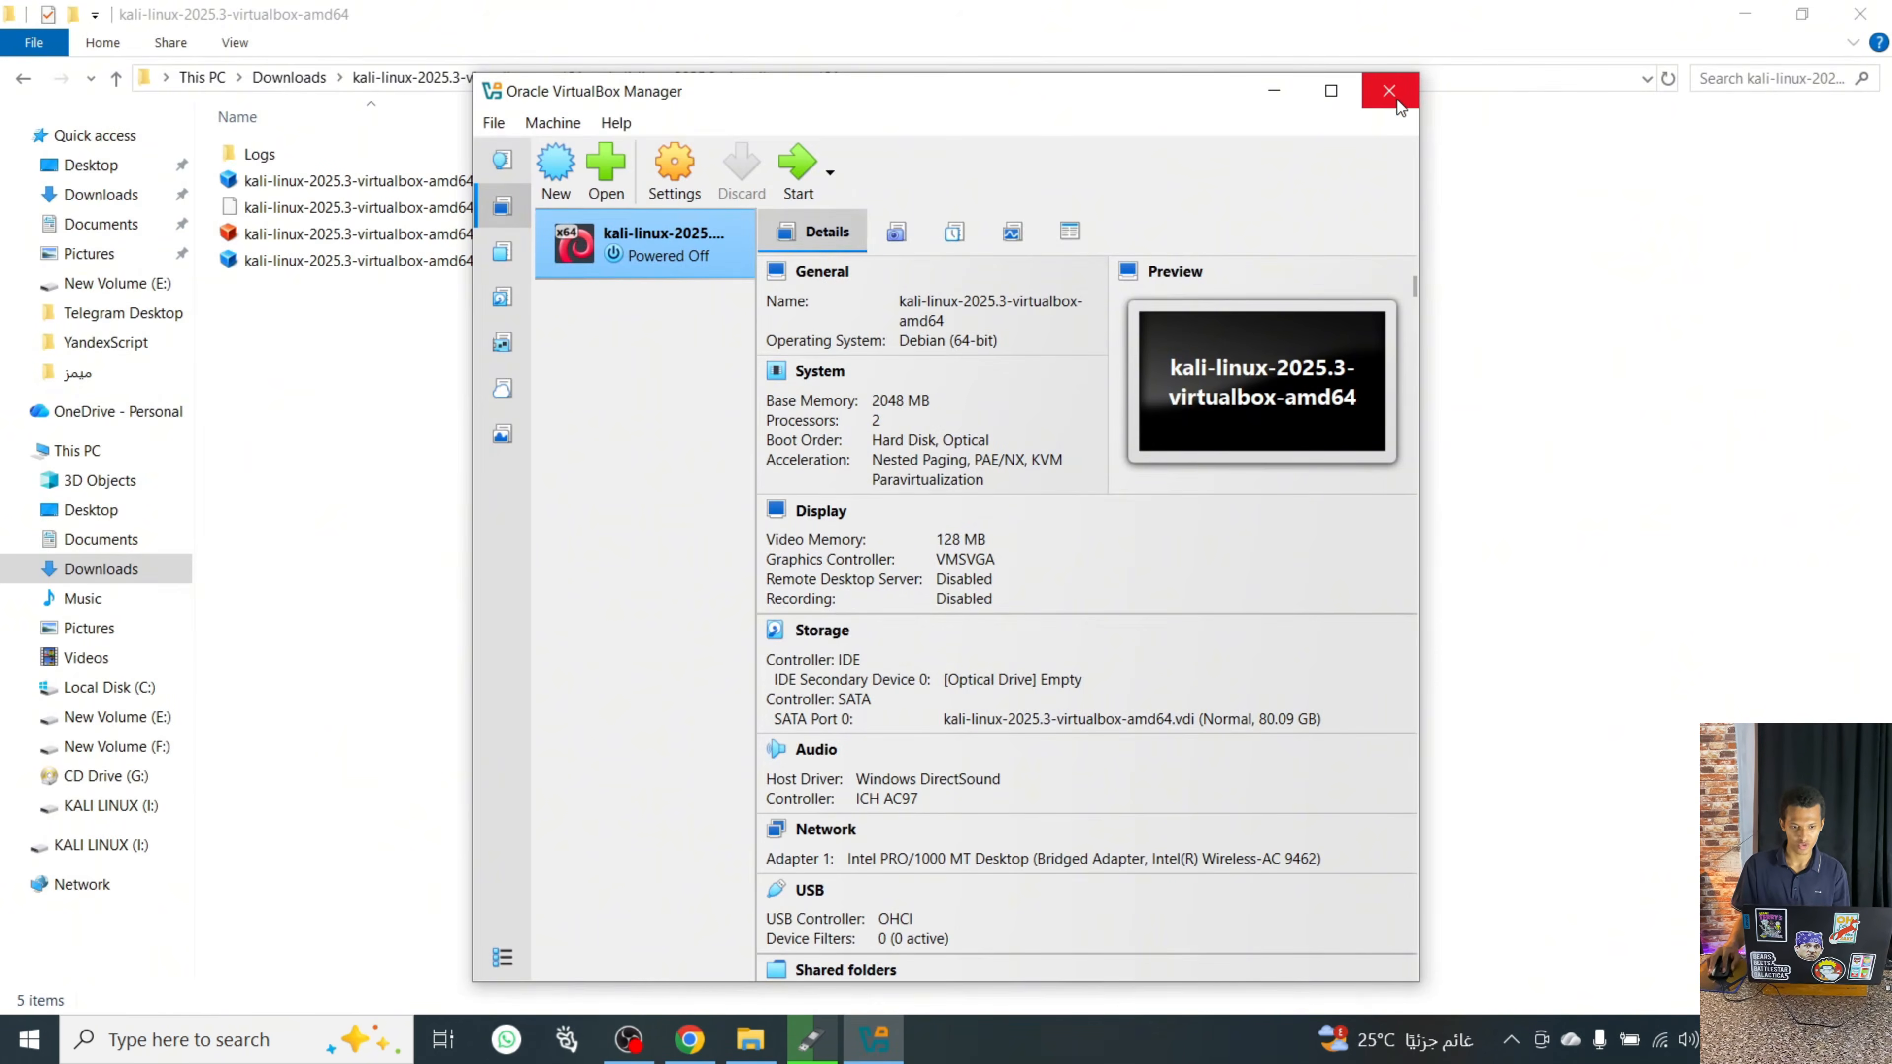
Close VirtualBox Manager, inspect the kali-linux-2025.3-vmware-amd64 vmwarevm folder, then close File Explorer.
left_click(1390, 91)
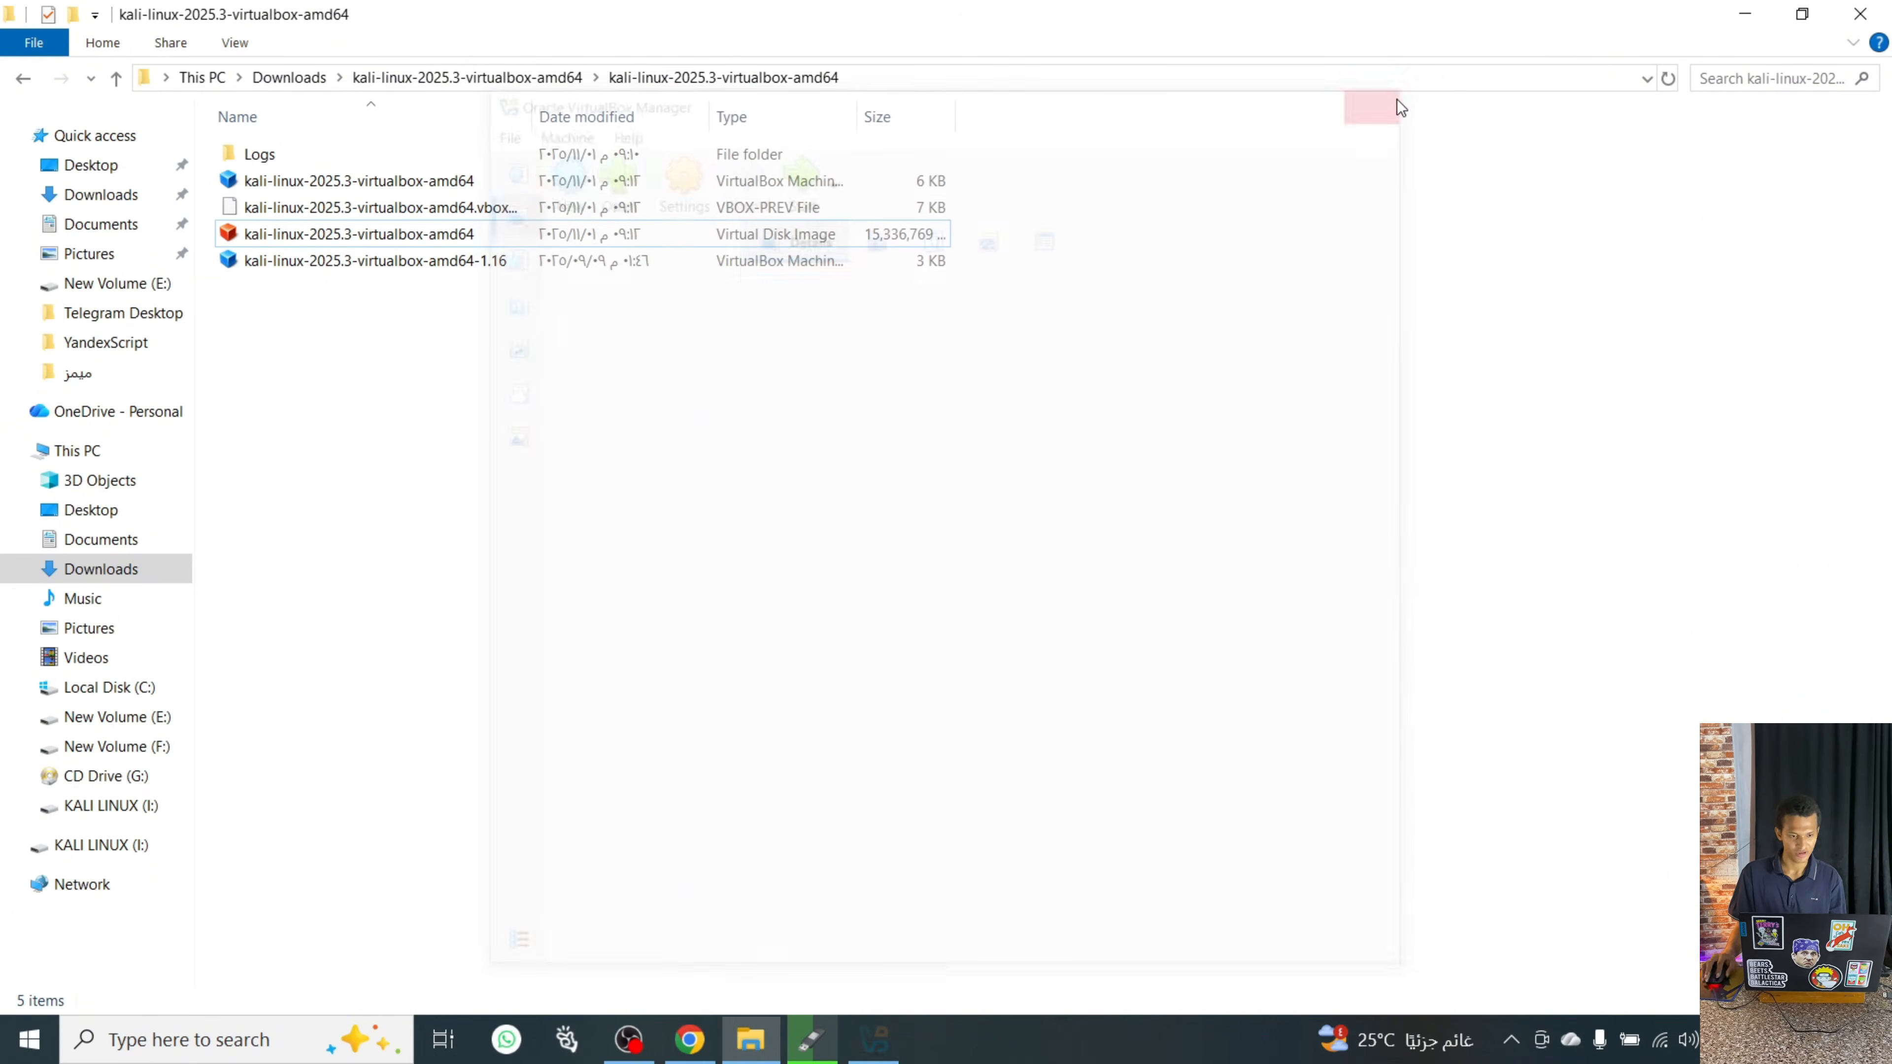
left_click(19, 83)
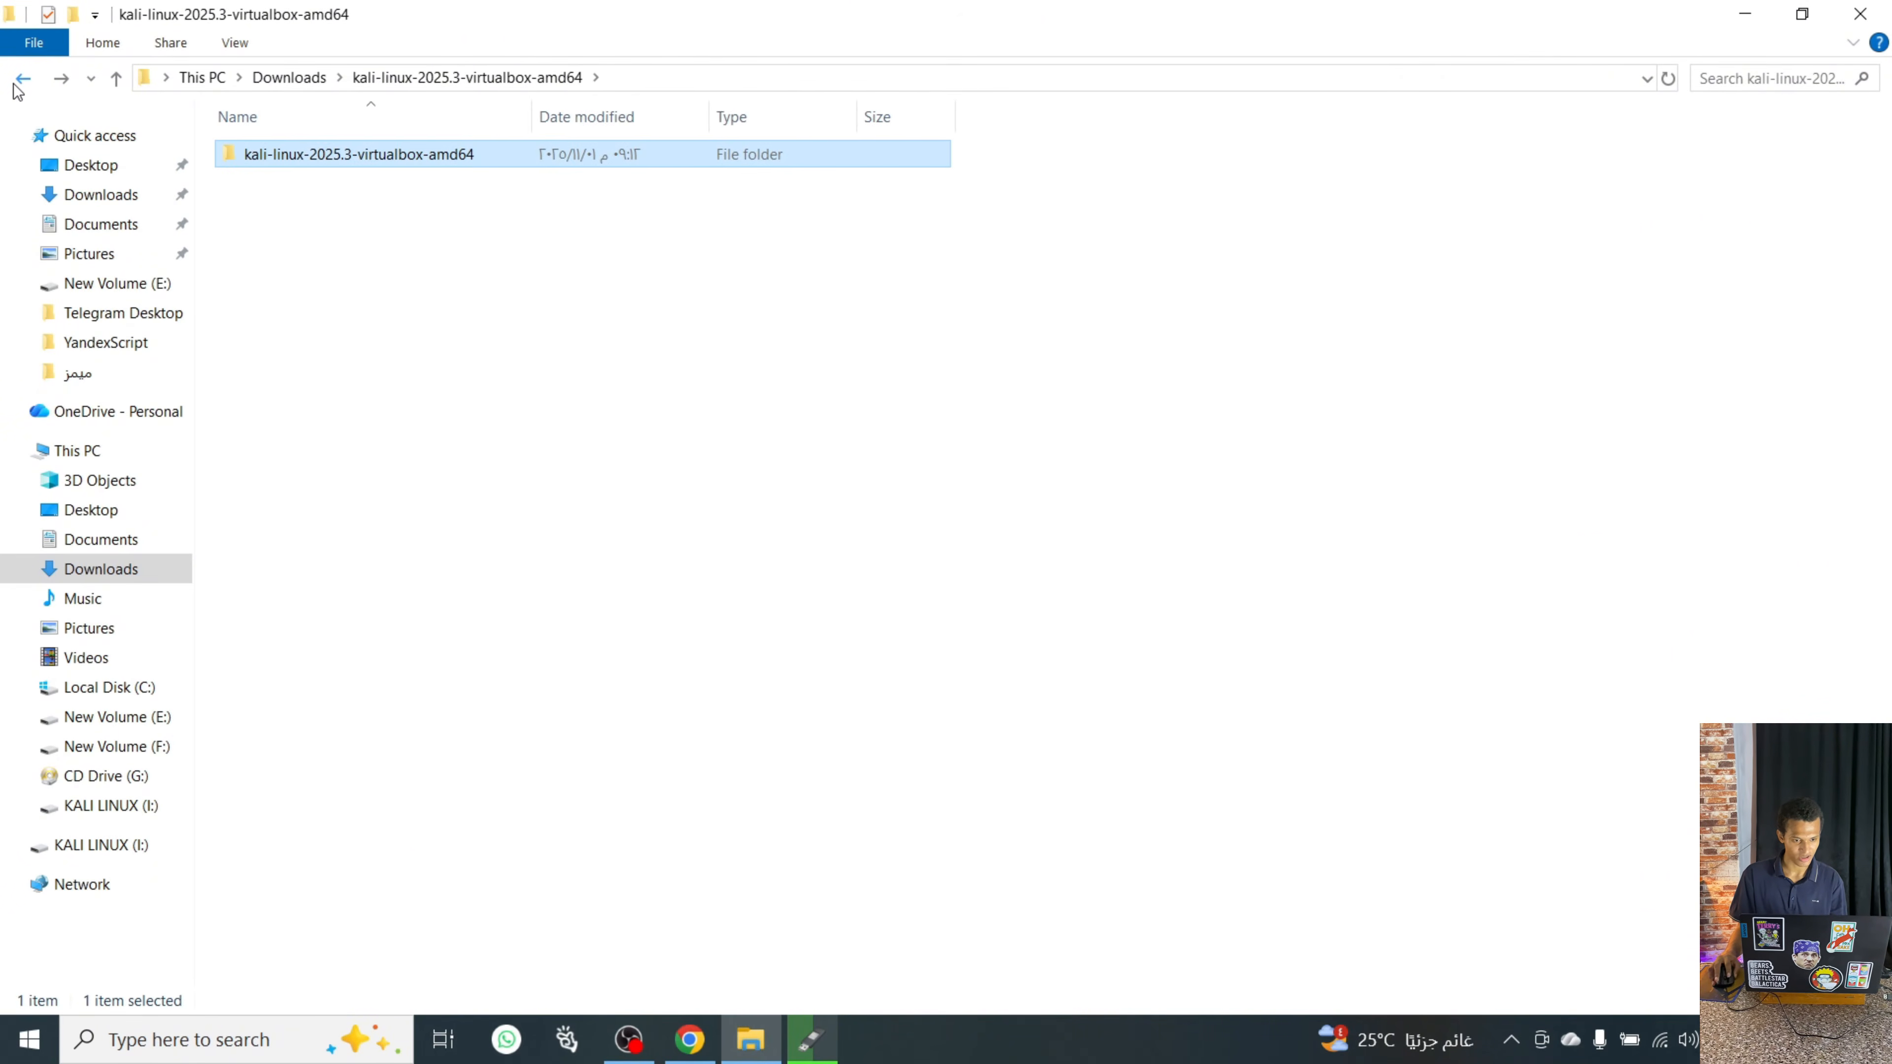
left_click(19, 87)
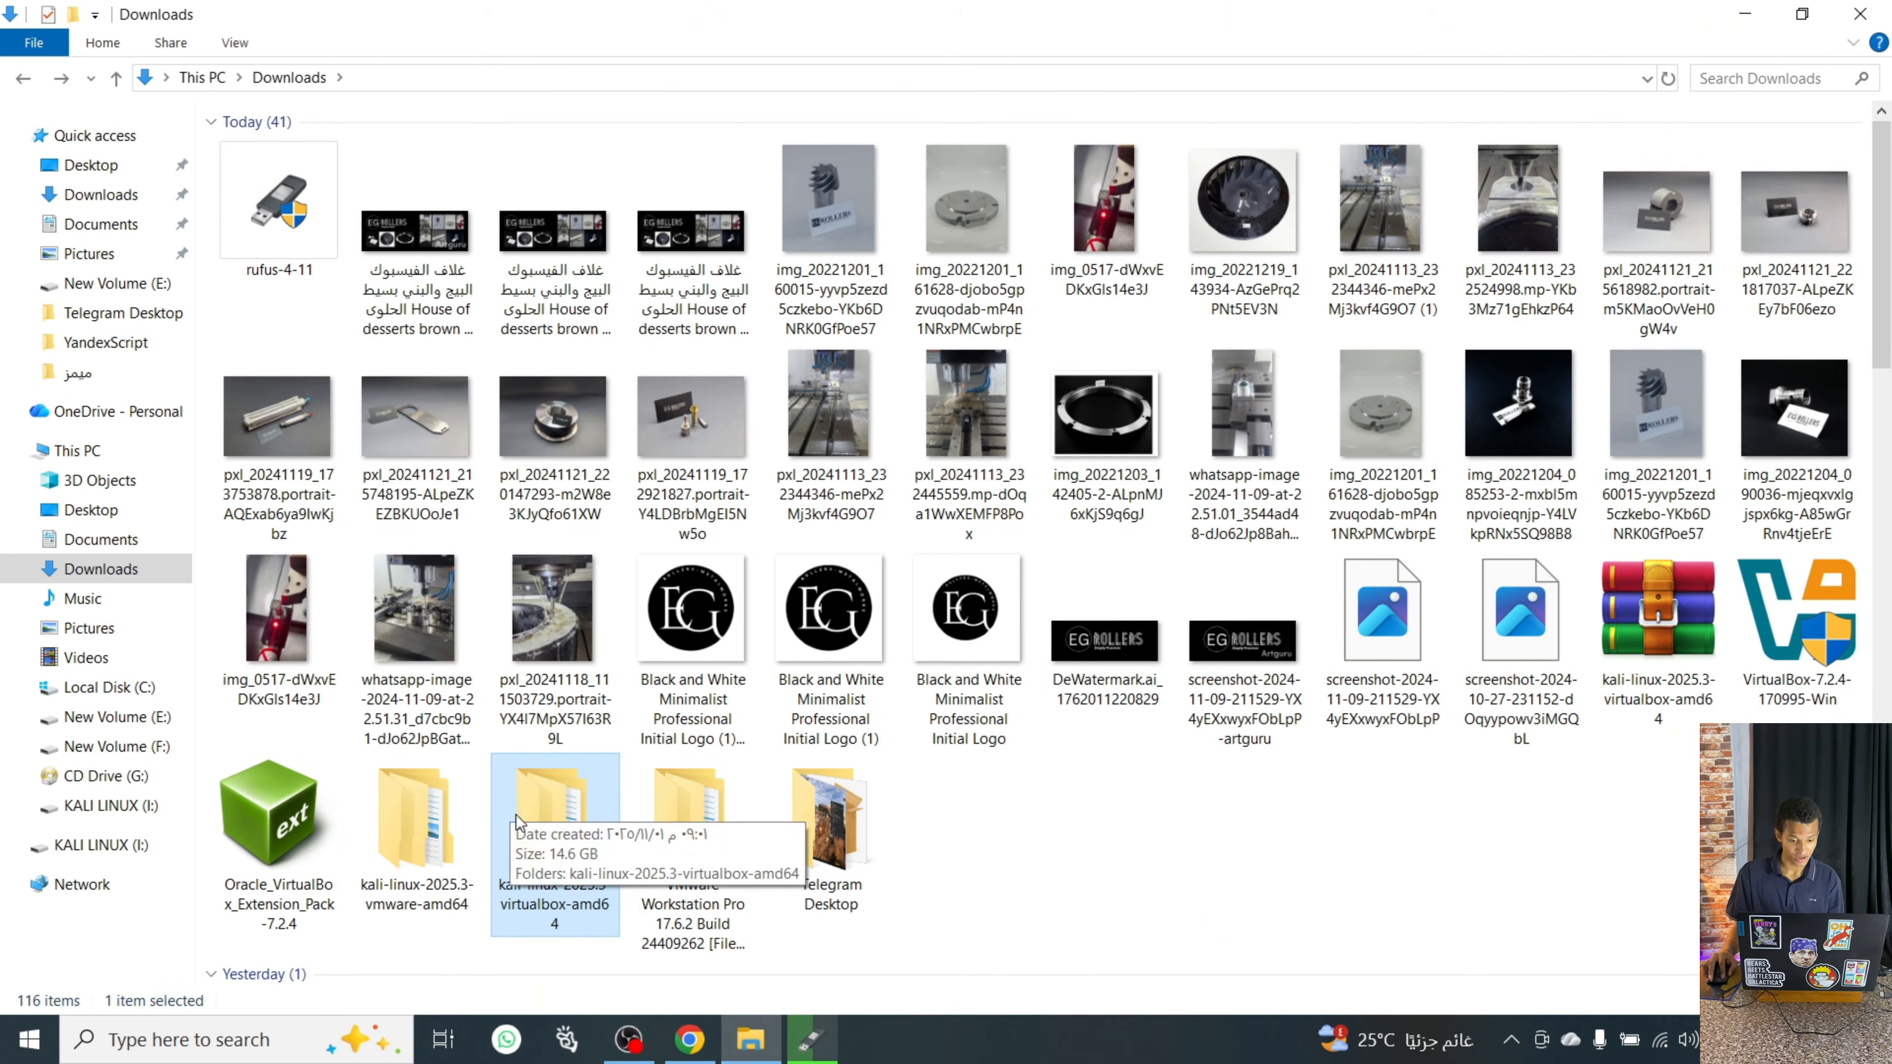
double_click(452, 840)
left_click(256, 158)
double_click(255, 158)
scroll(477, 521, "down", 3)
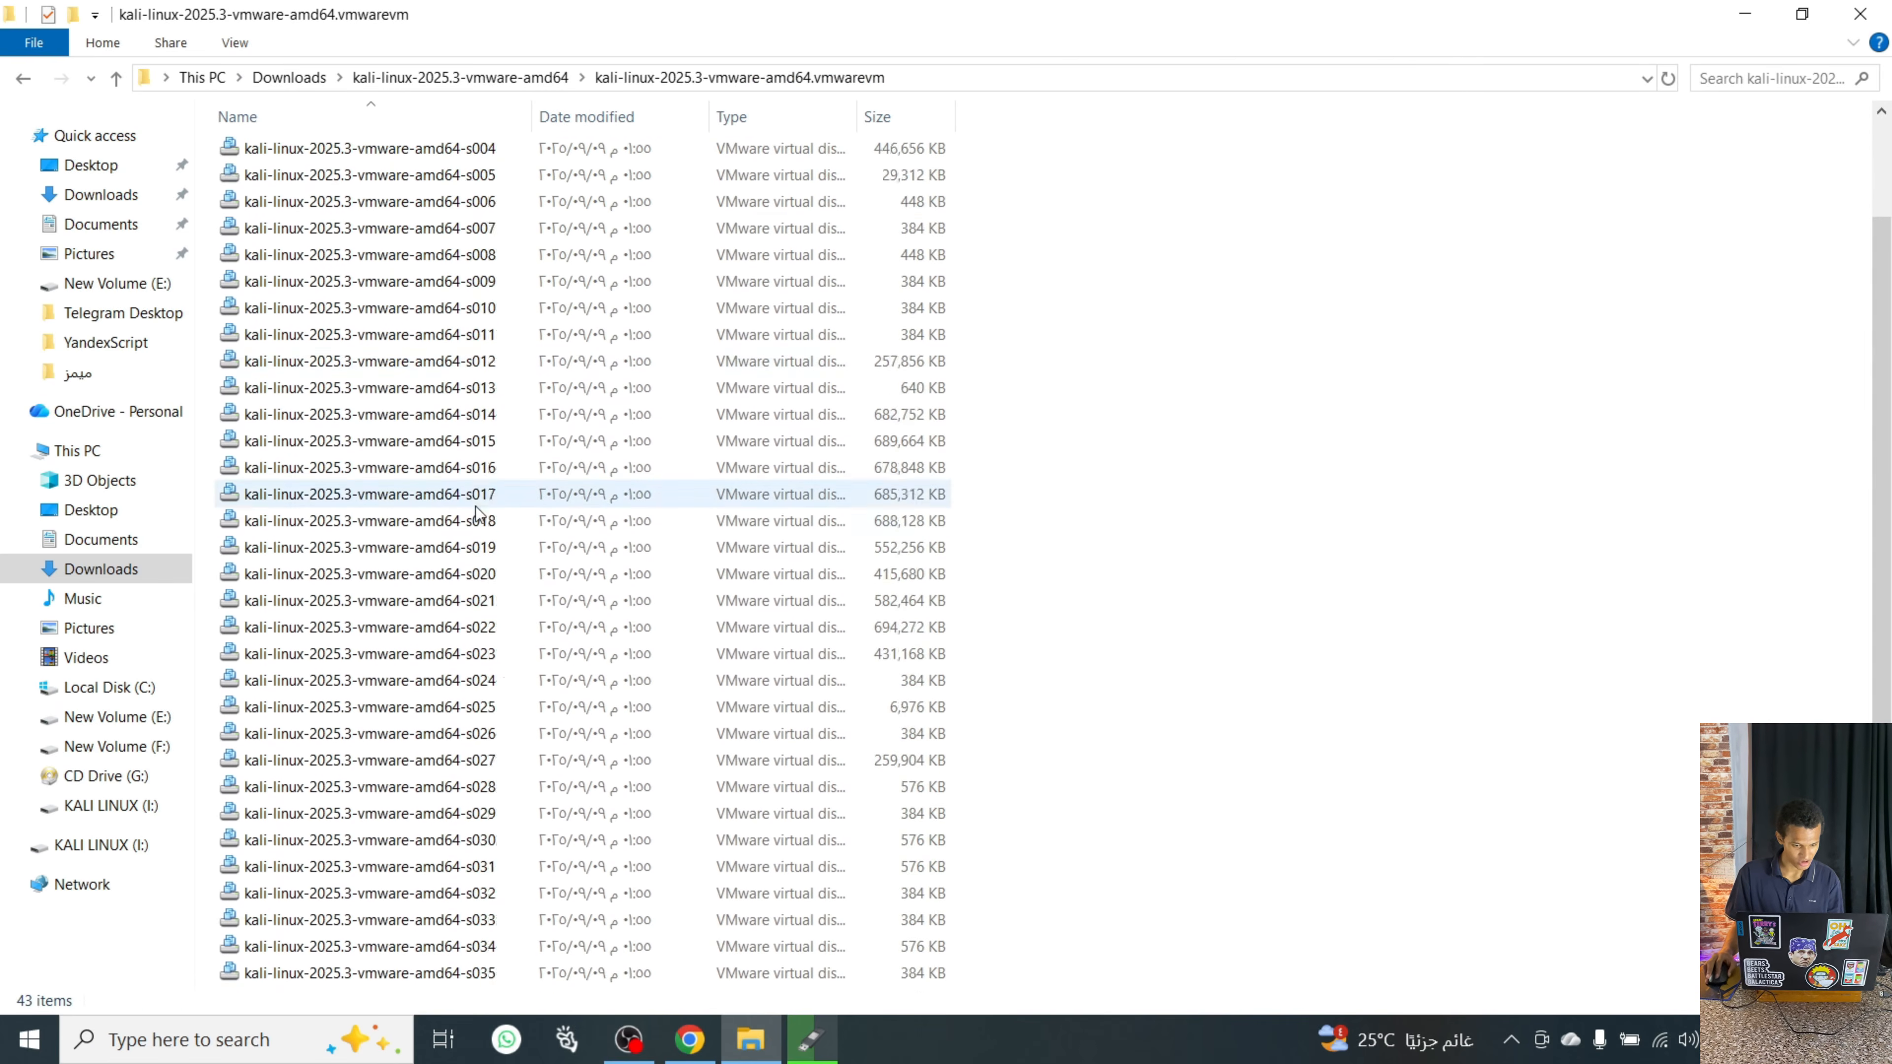
left_click(1860, 13)
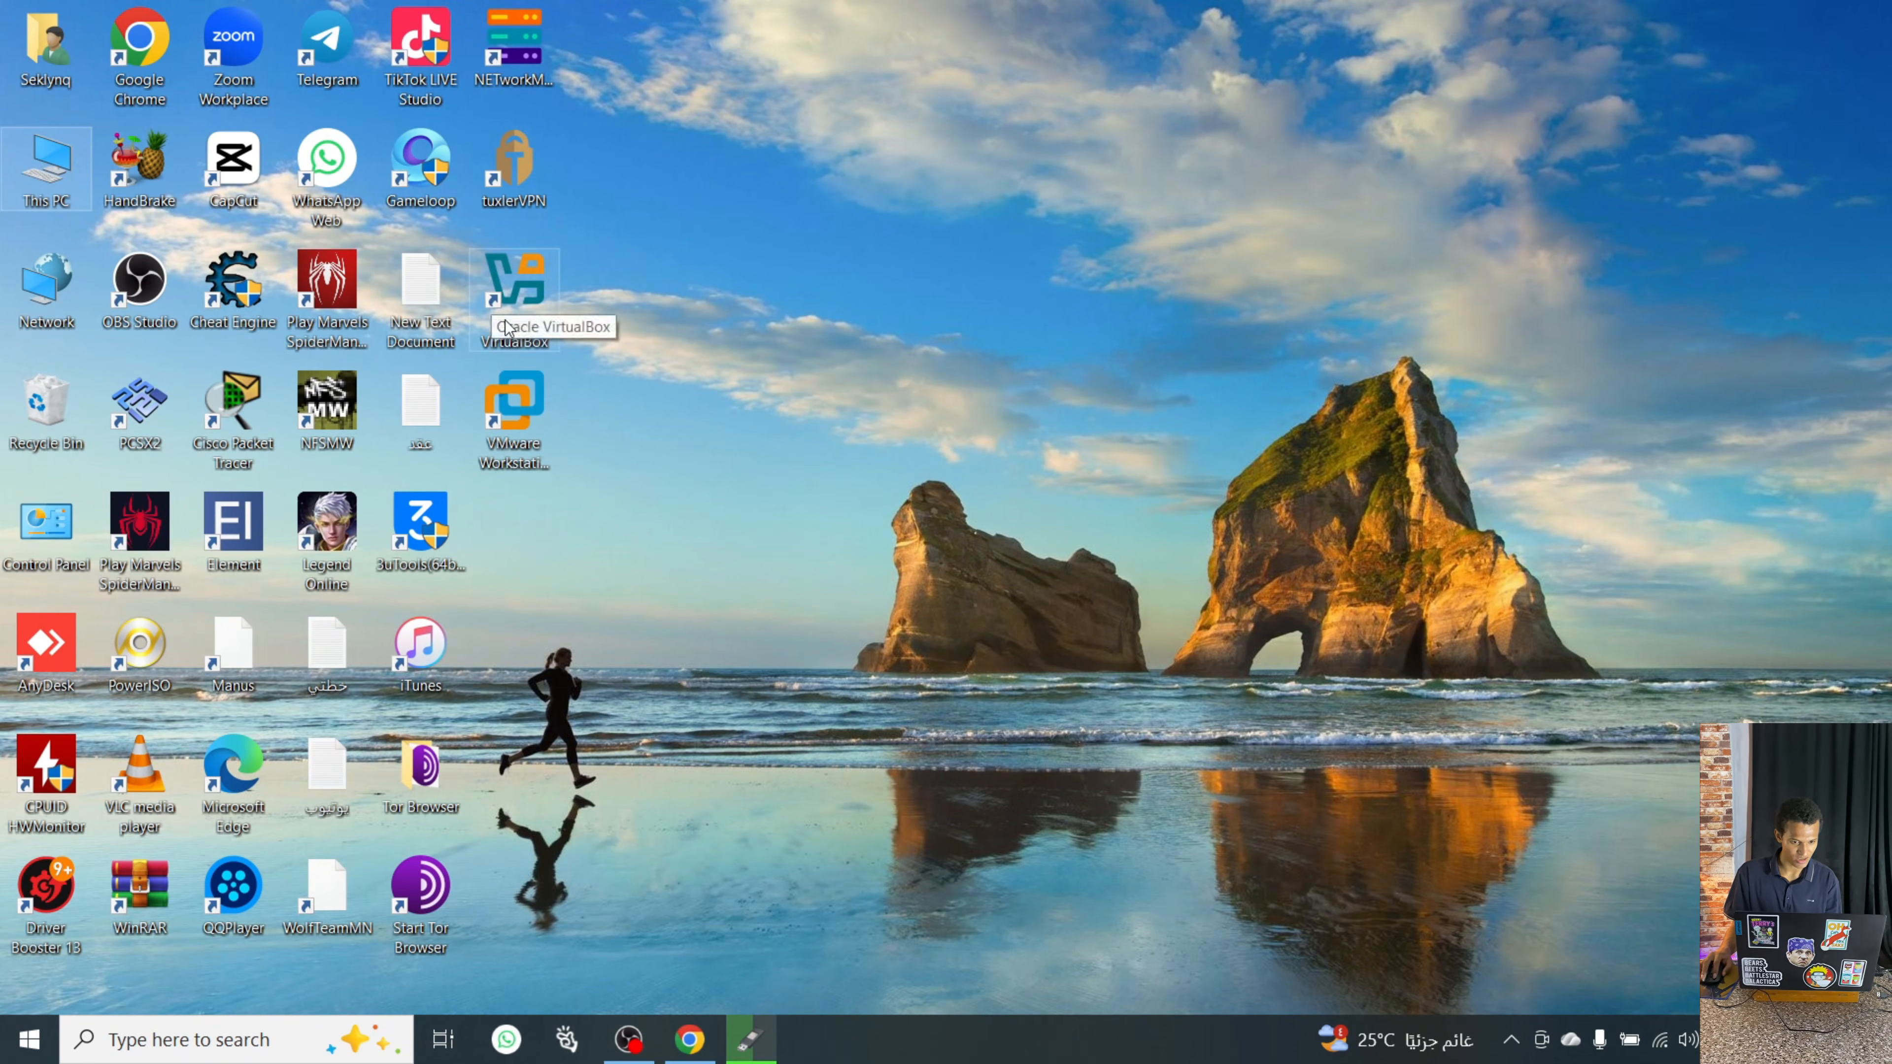
Launch VMware Workstation and open the Kali vmwarevm file from Downloads/kali-linux-2025.3-vmware-amd64.
left_click(539, 441)
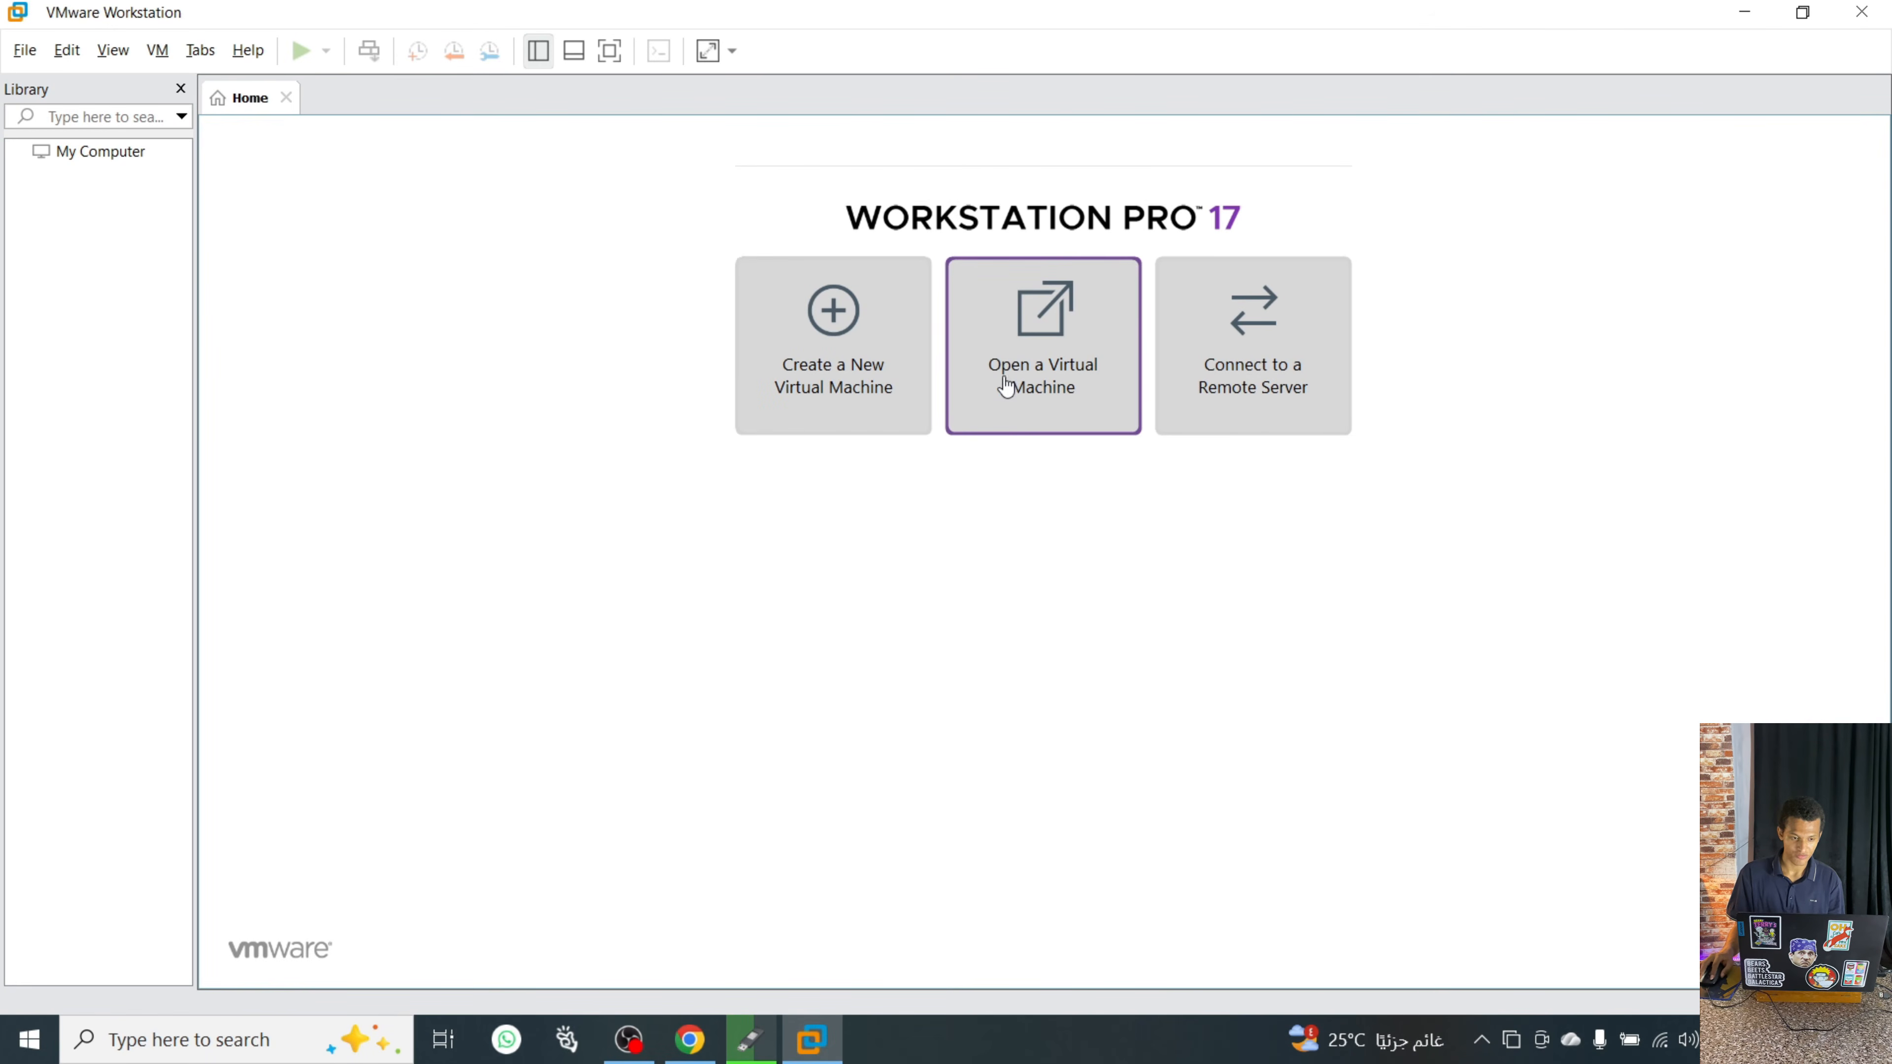
left_click(1019, 344)
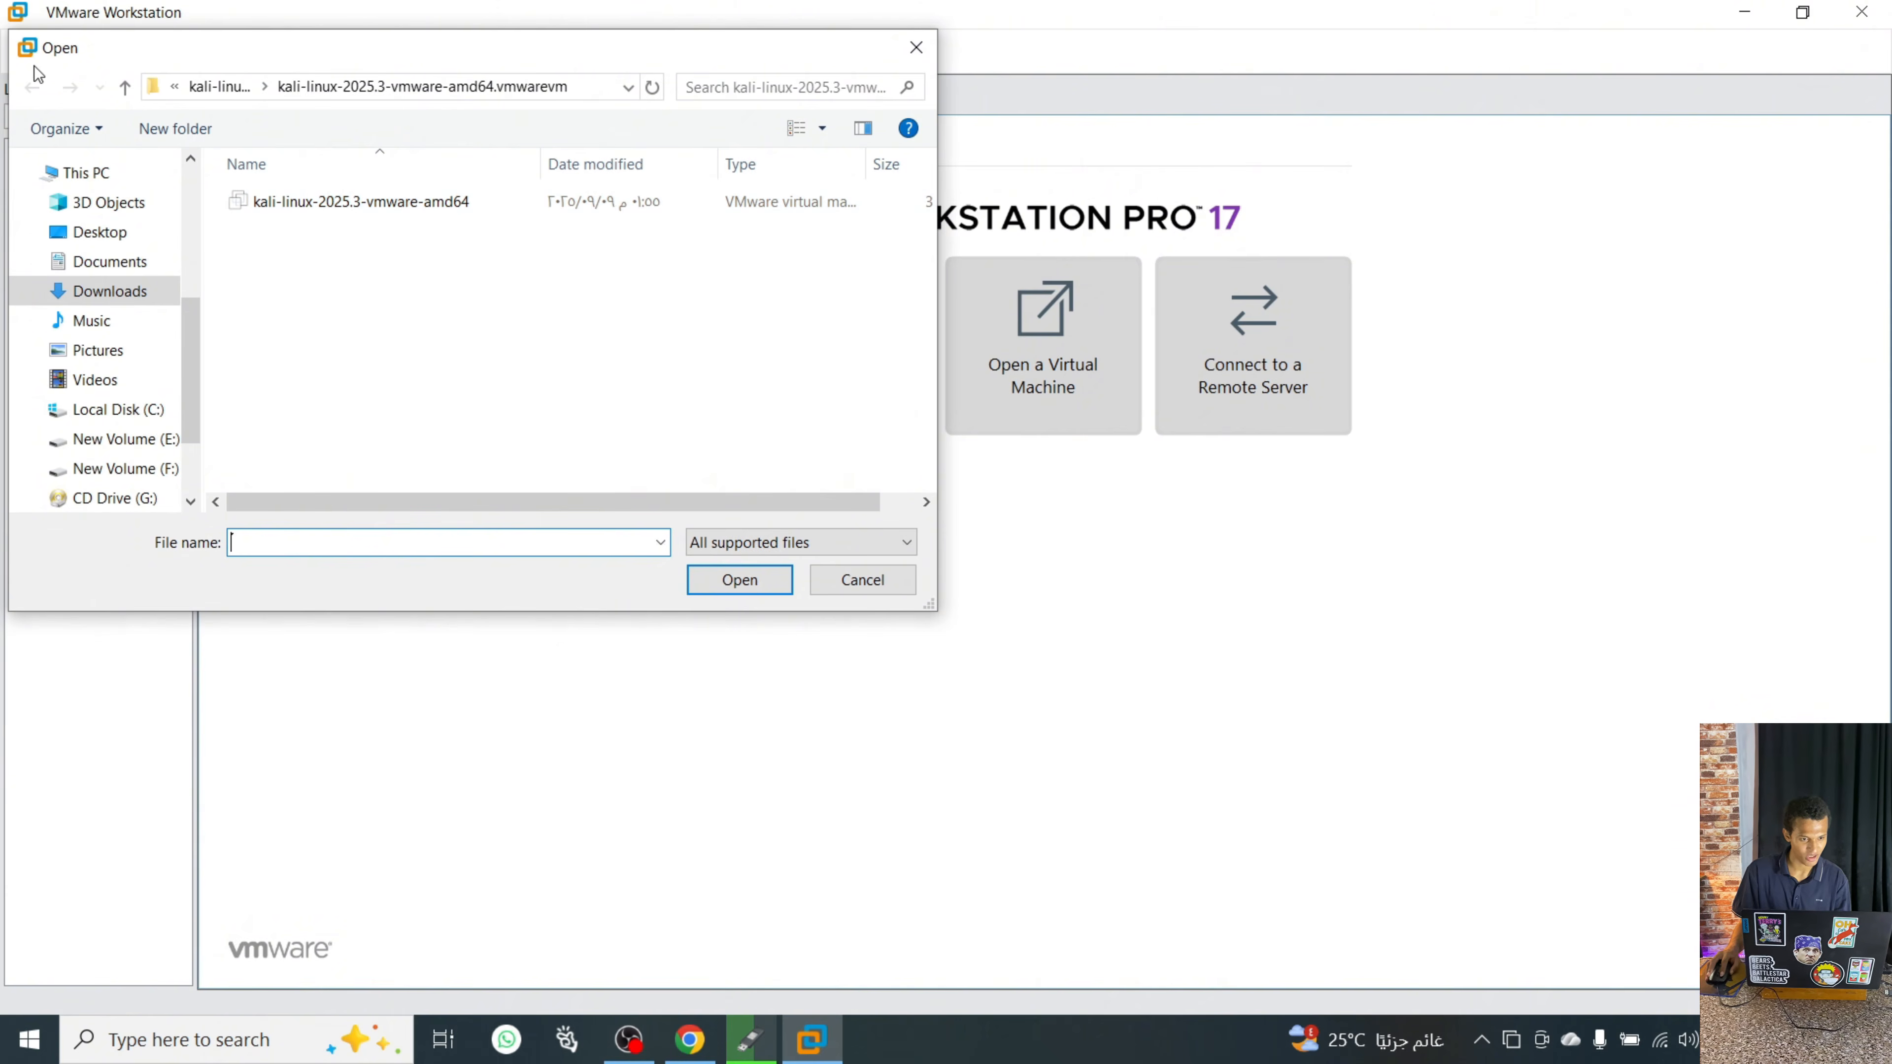
left_click(125, 88)
left_click(125, 87)
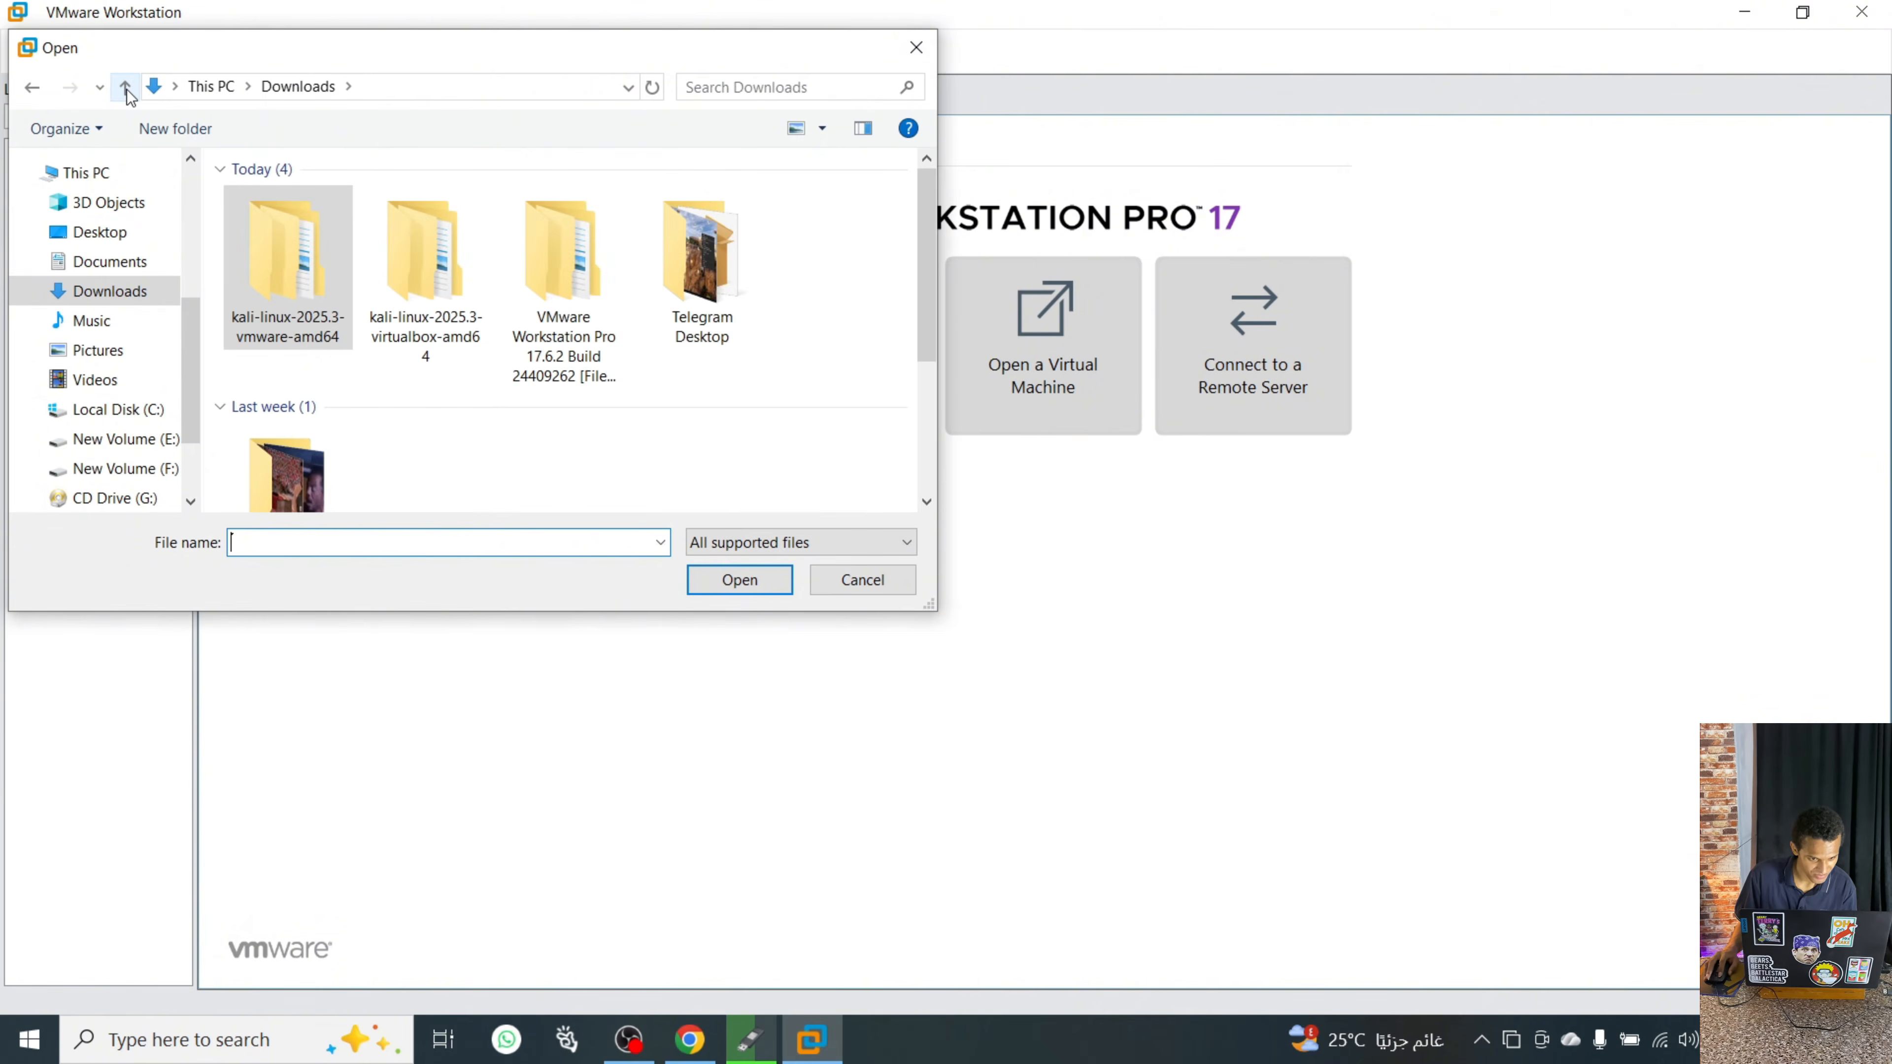
scroll(493, 367, "down", 5)
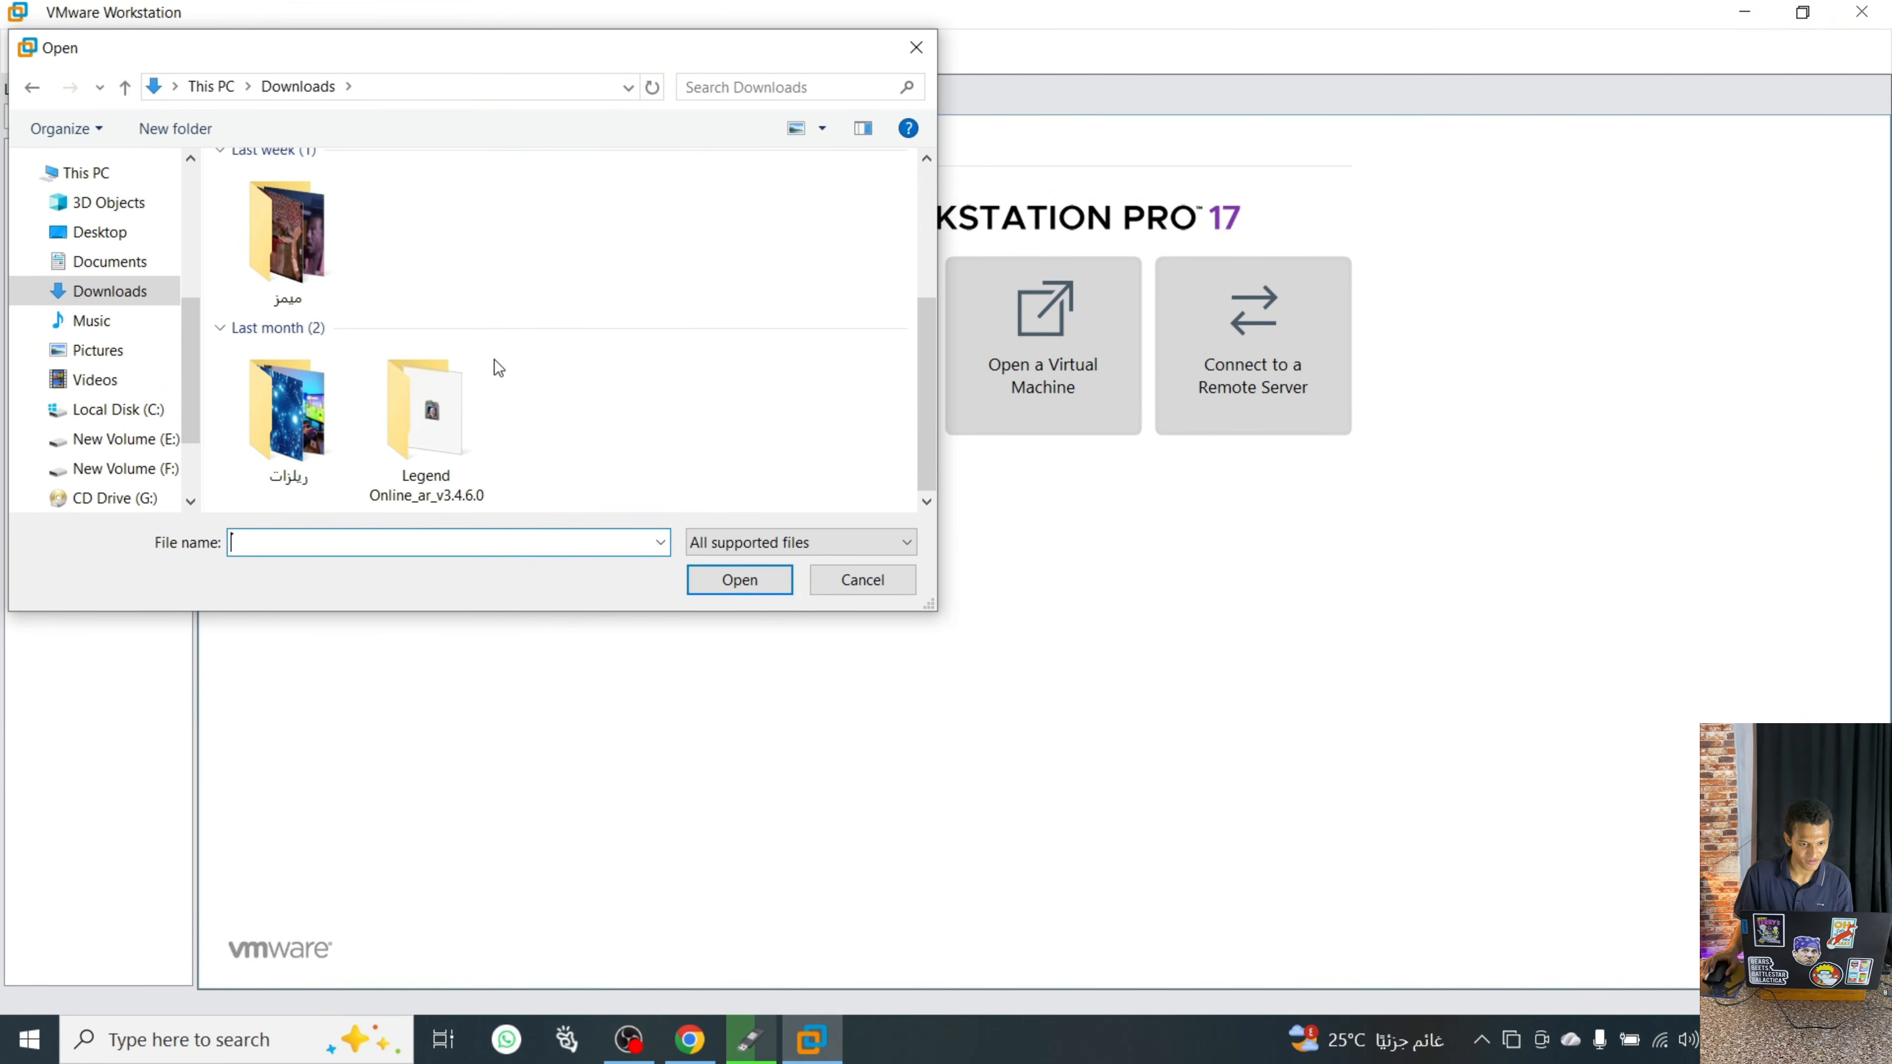
scroll(498, 368, "up", 5)
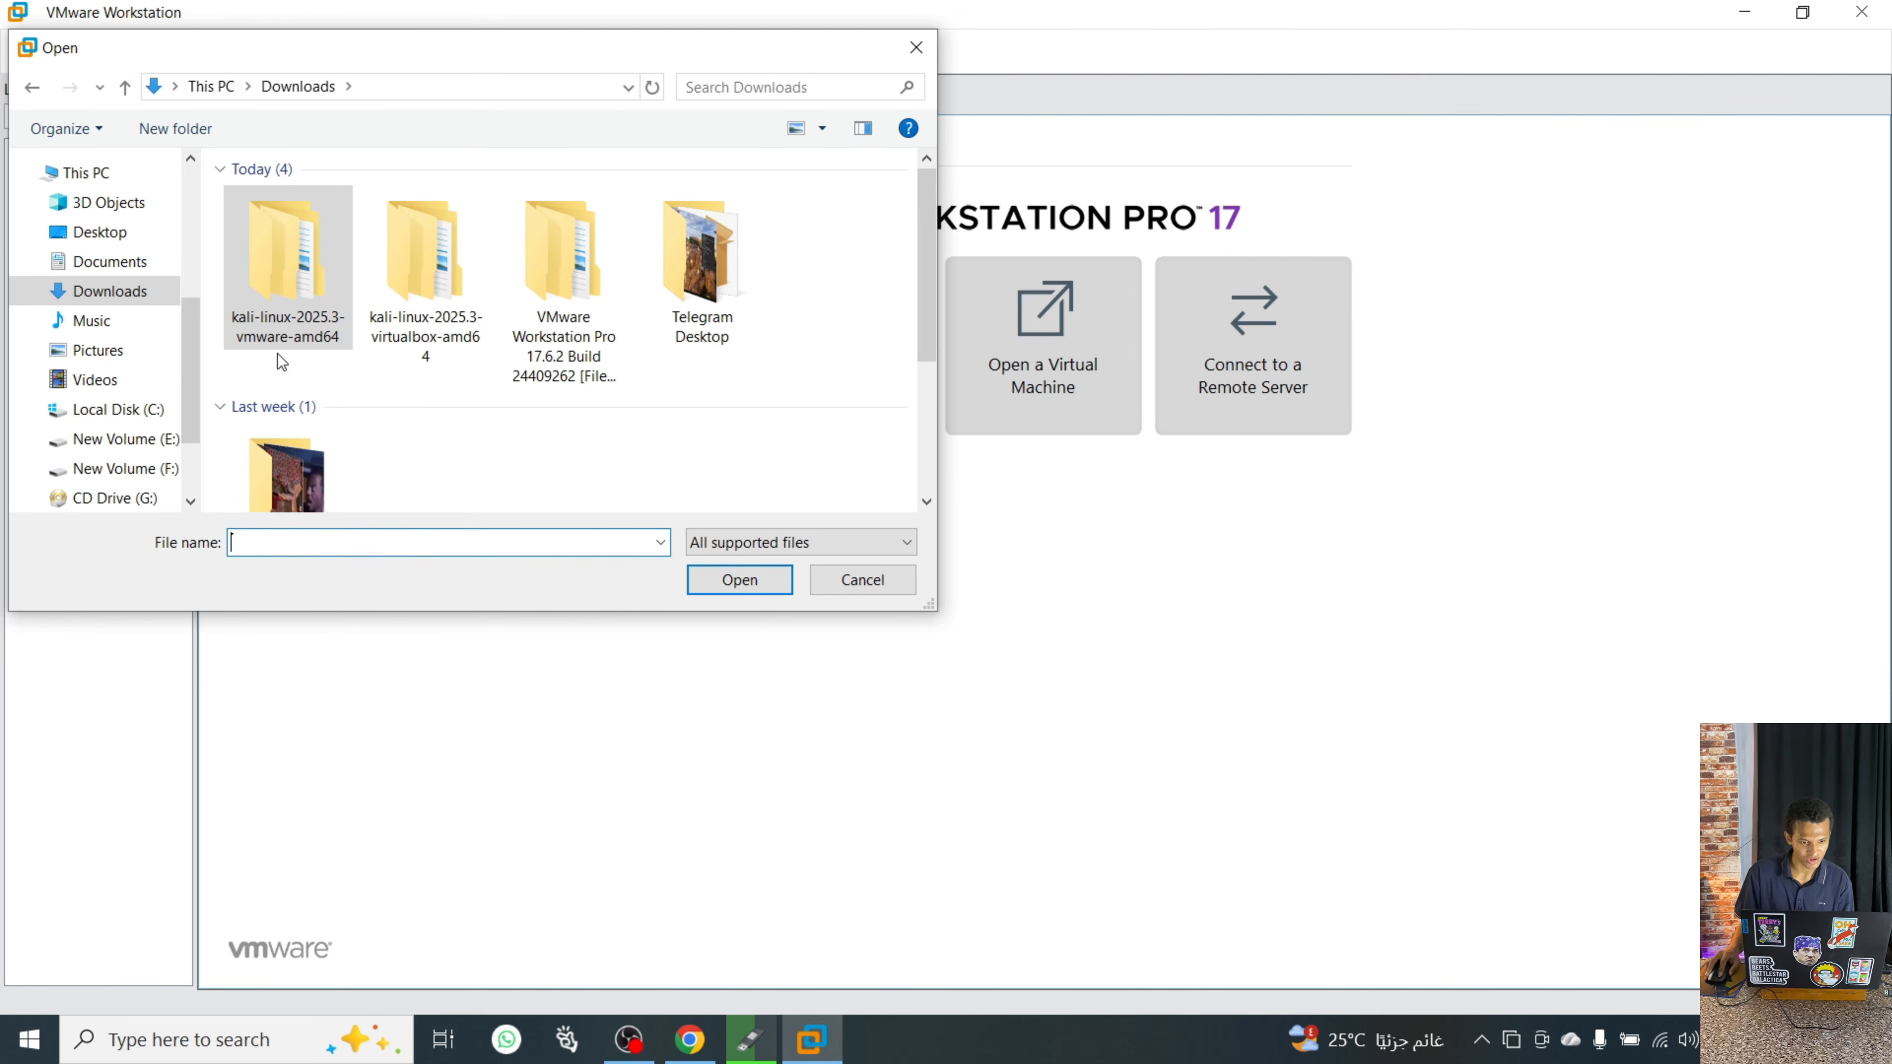
double_click(270, 299)
double_click(266, 206)
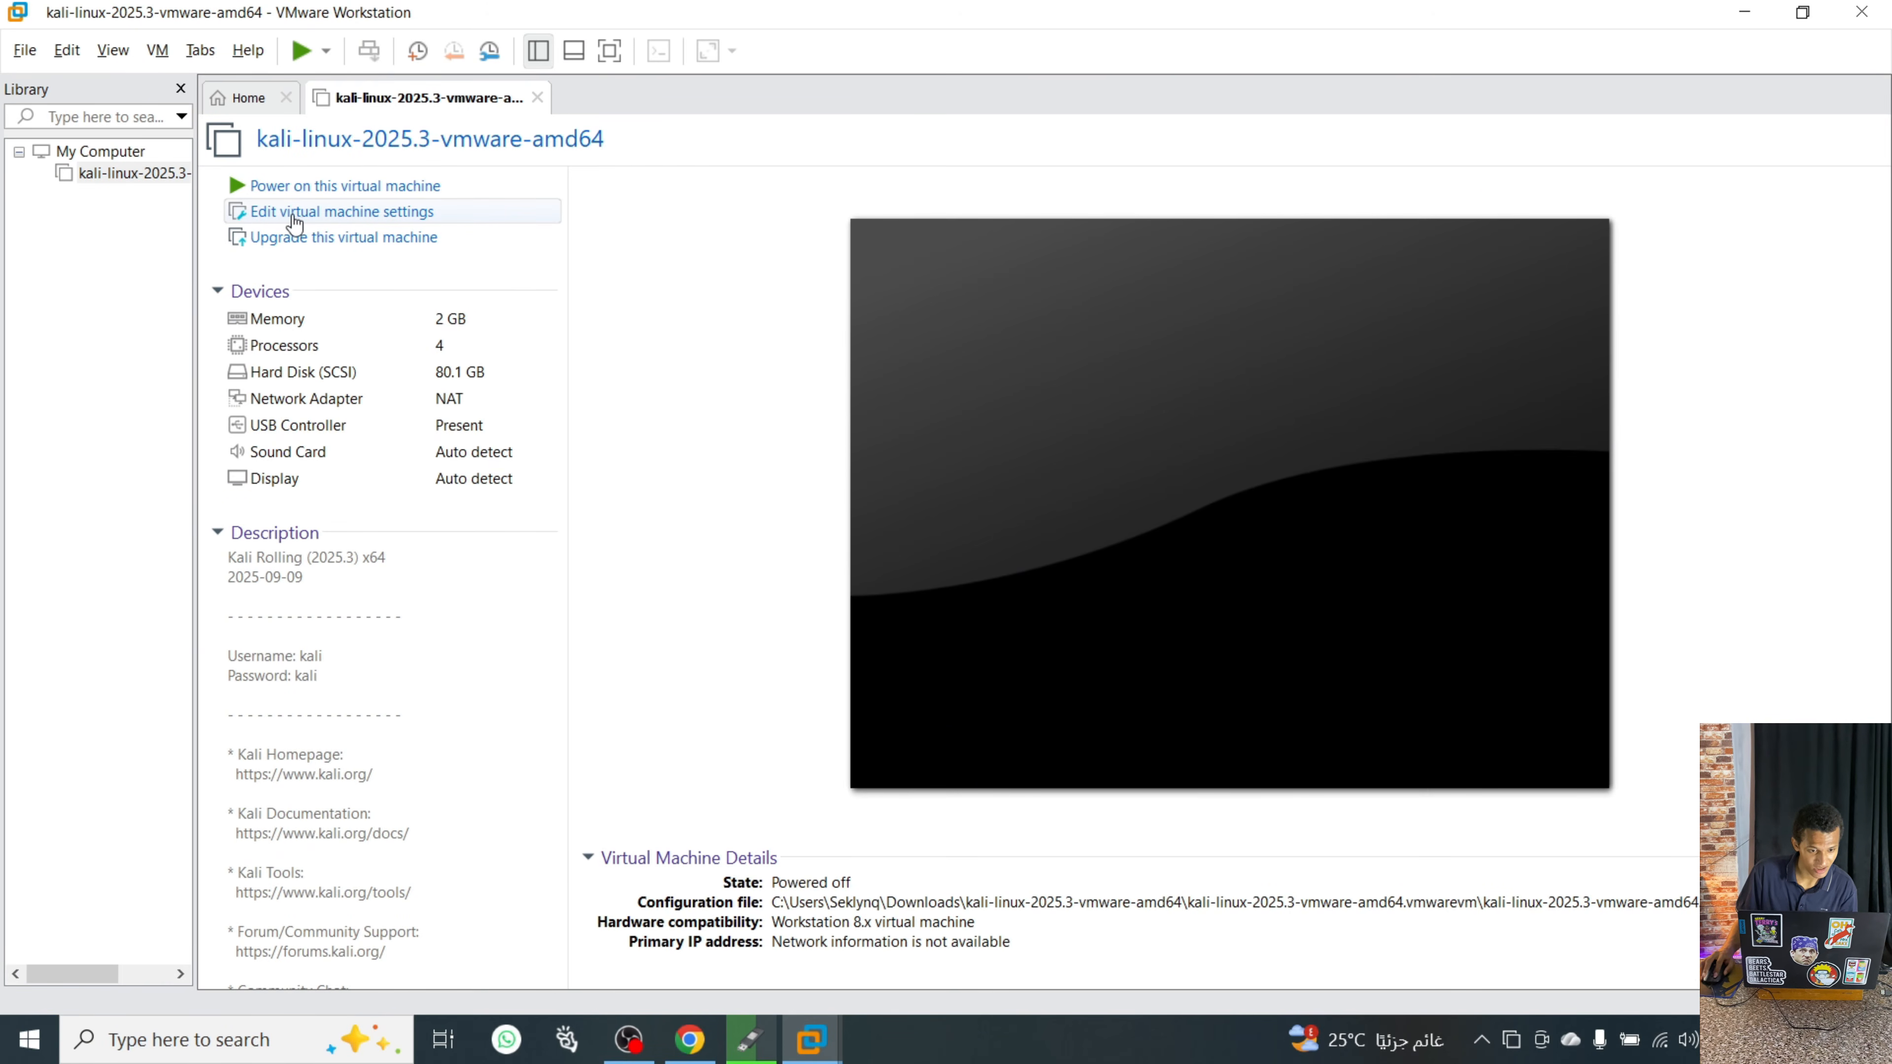
Set the Kali VM's network adapter to Bridged and power the machine on.
left_click(374, 226)
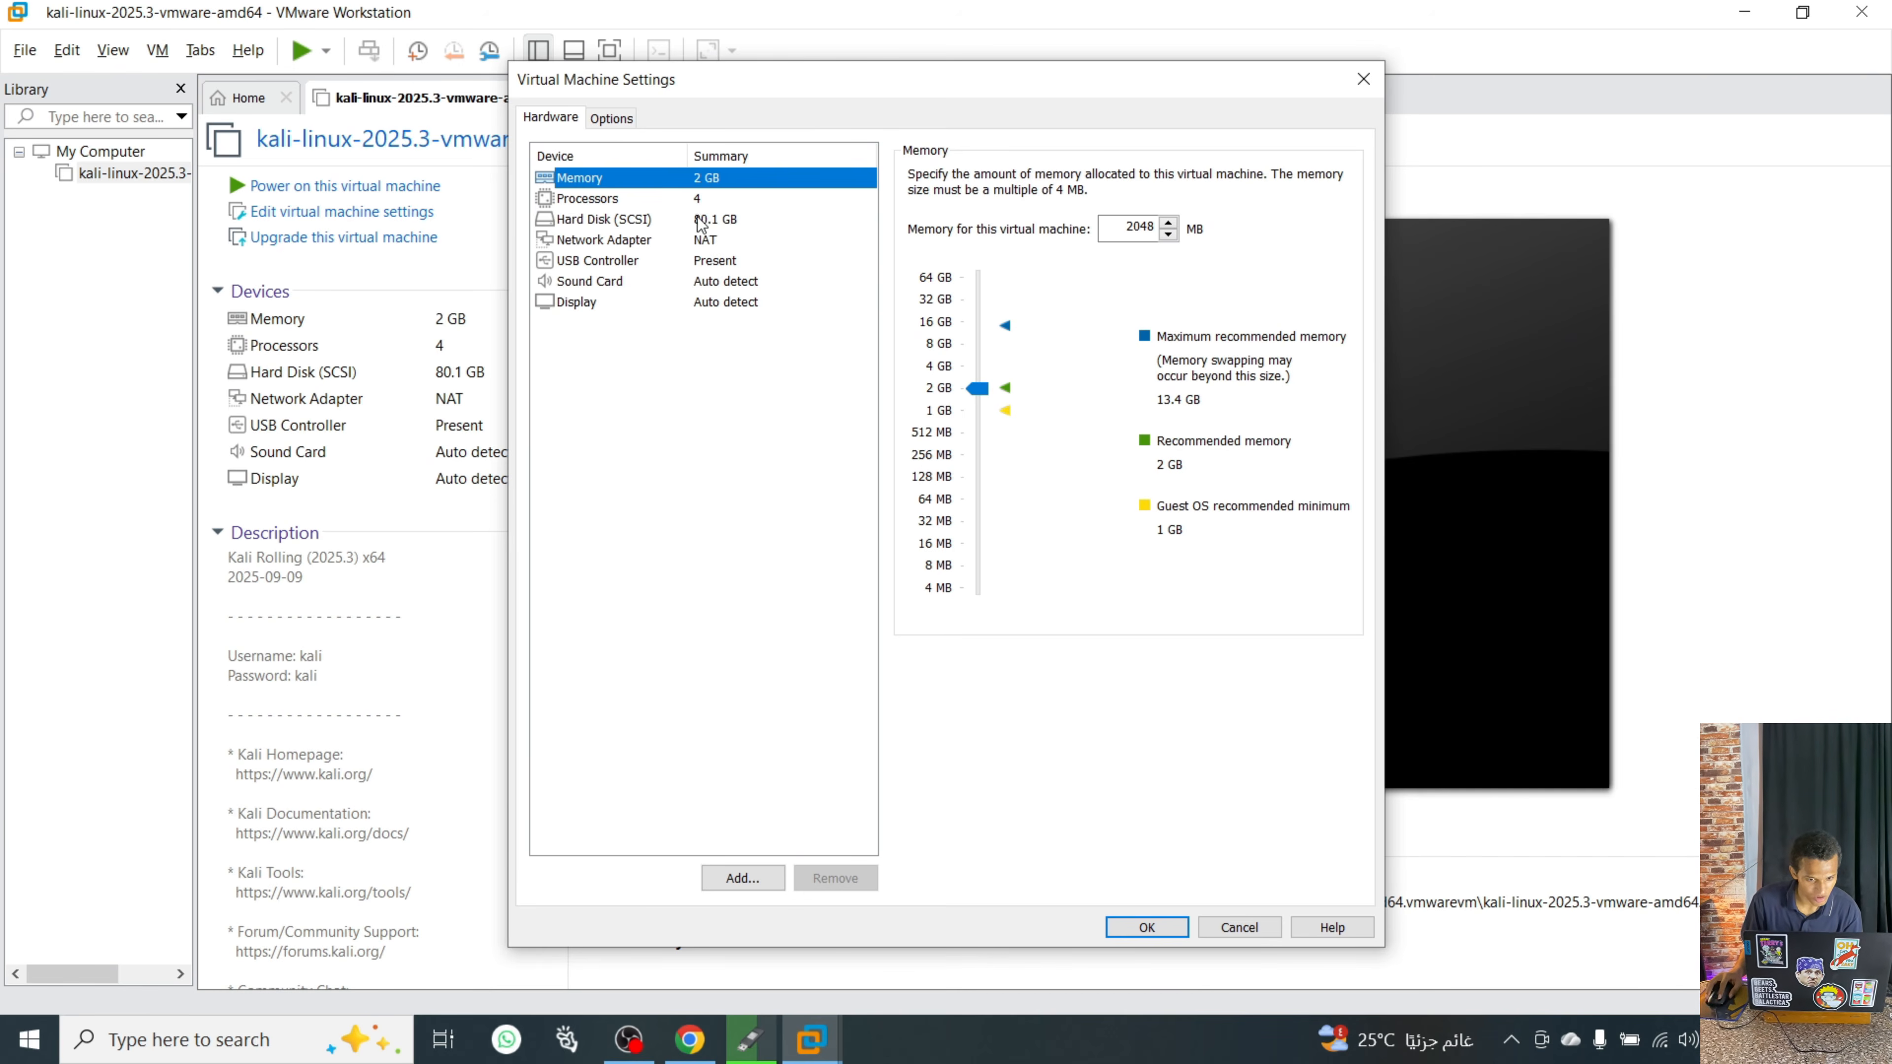
left_click(629, 246)
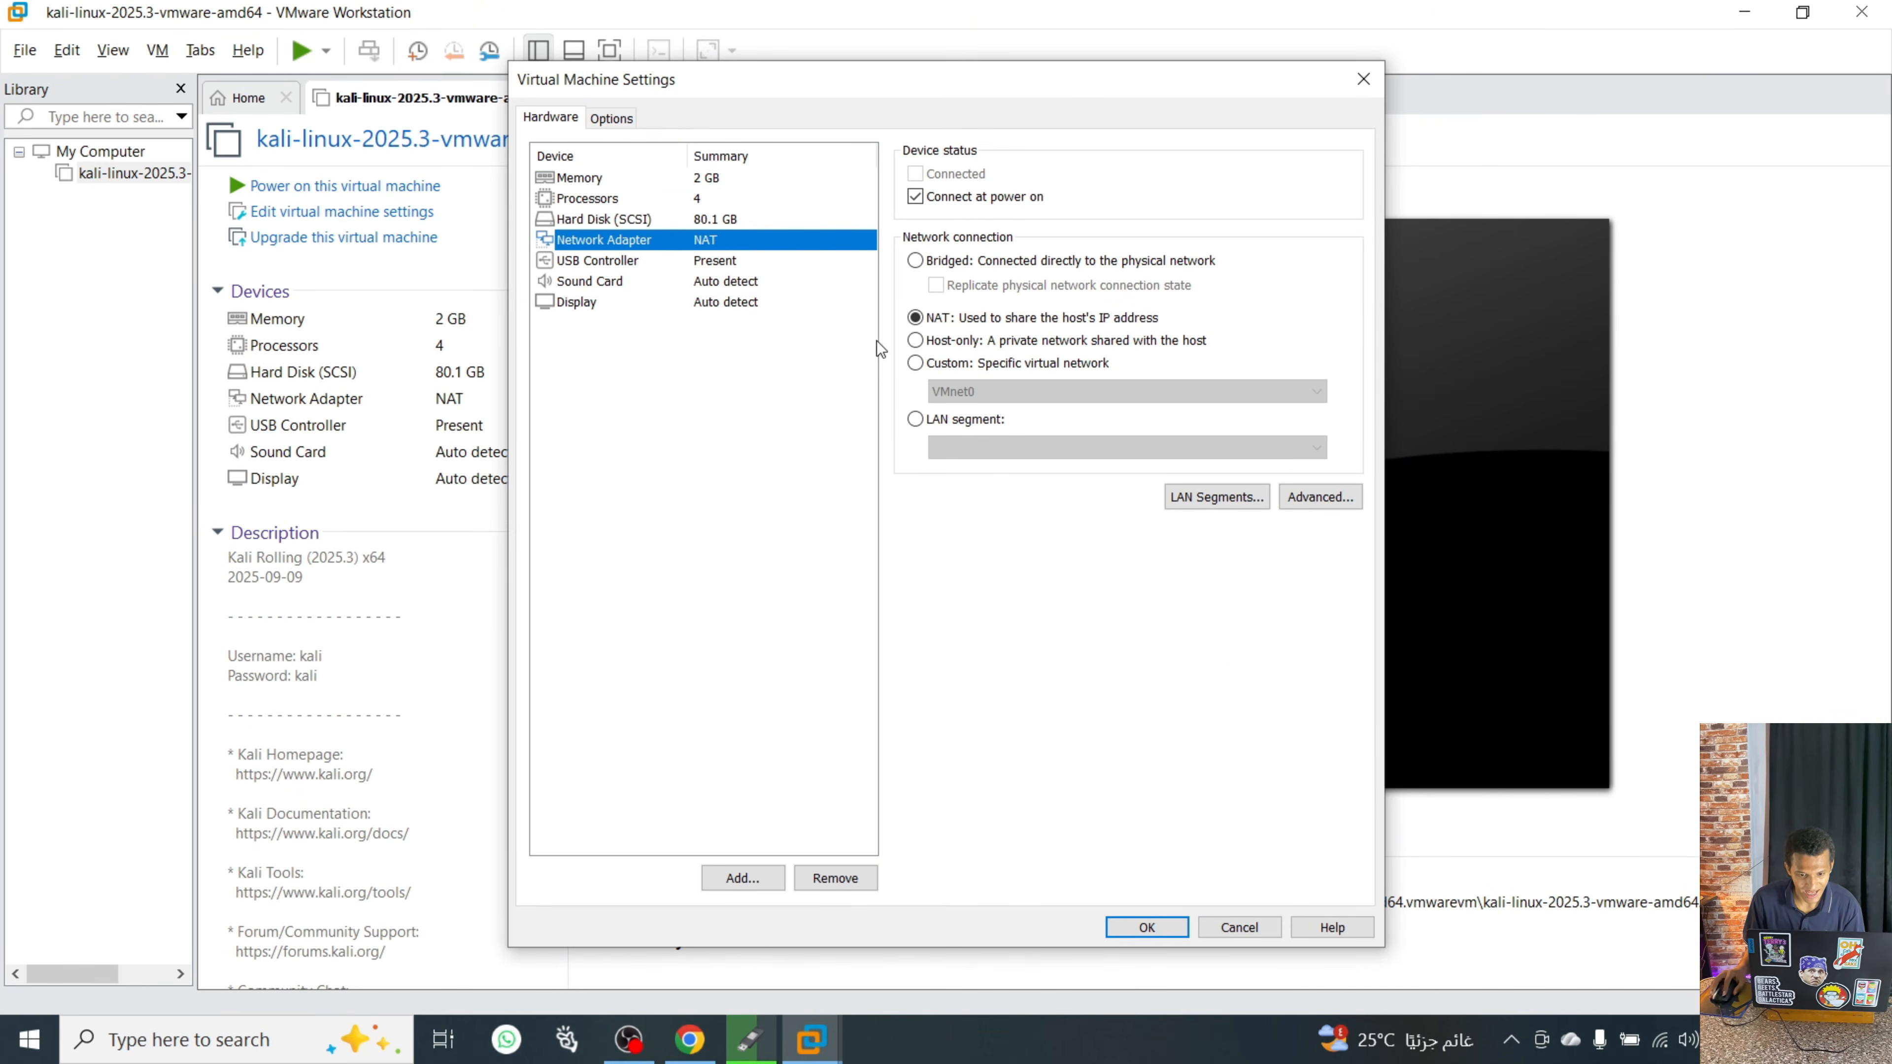
left_click(916, 260)
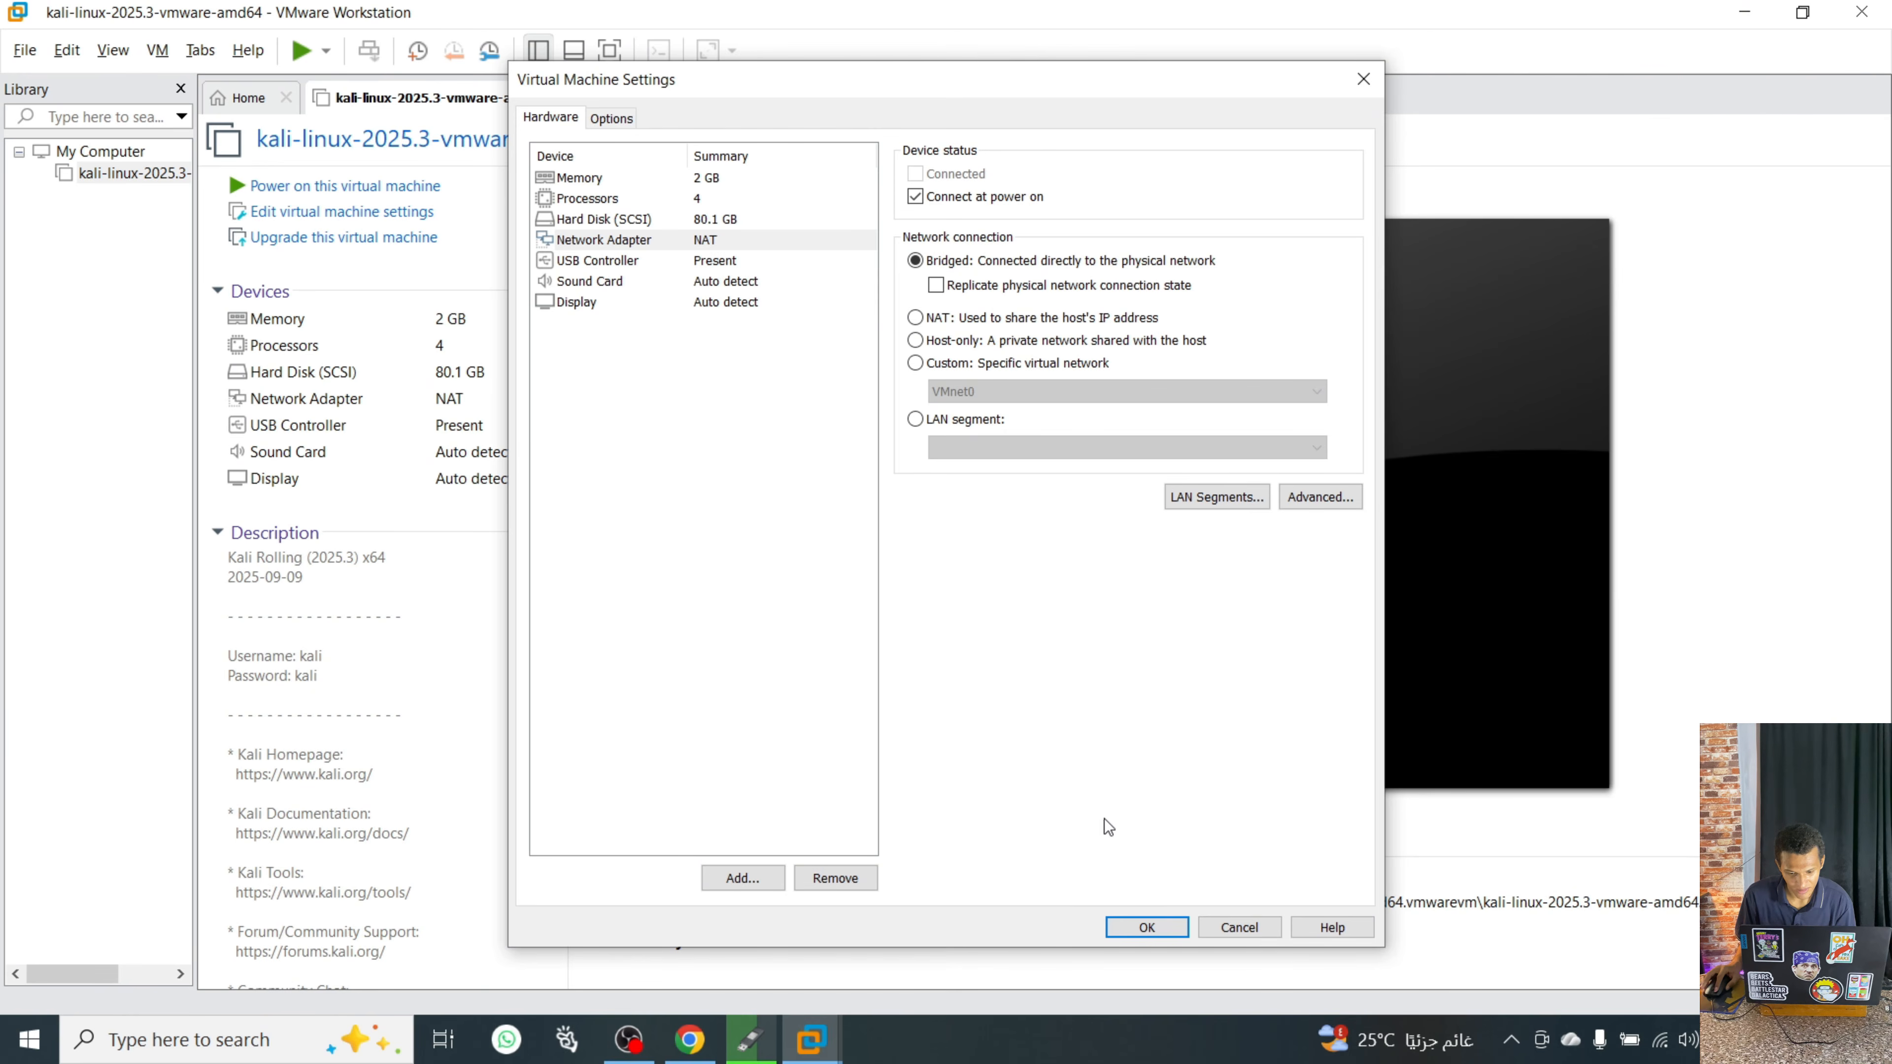
left_click(1139, 927)
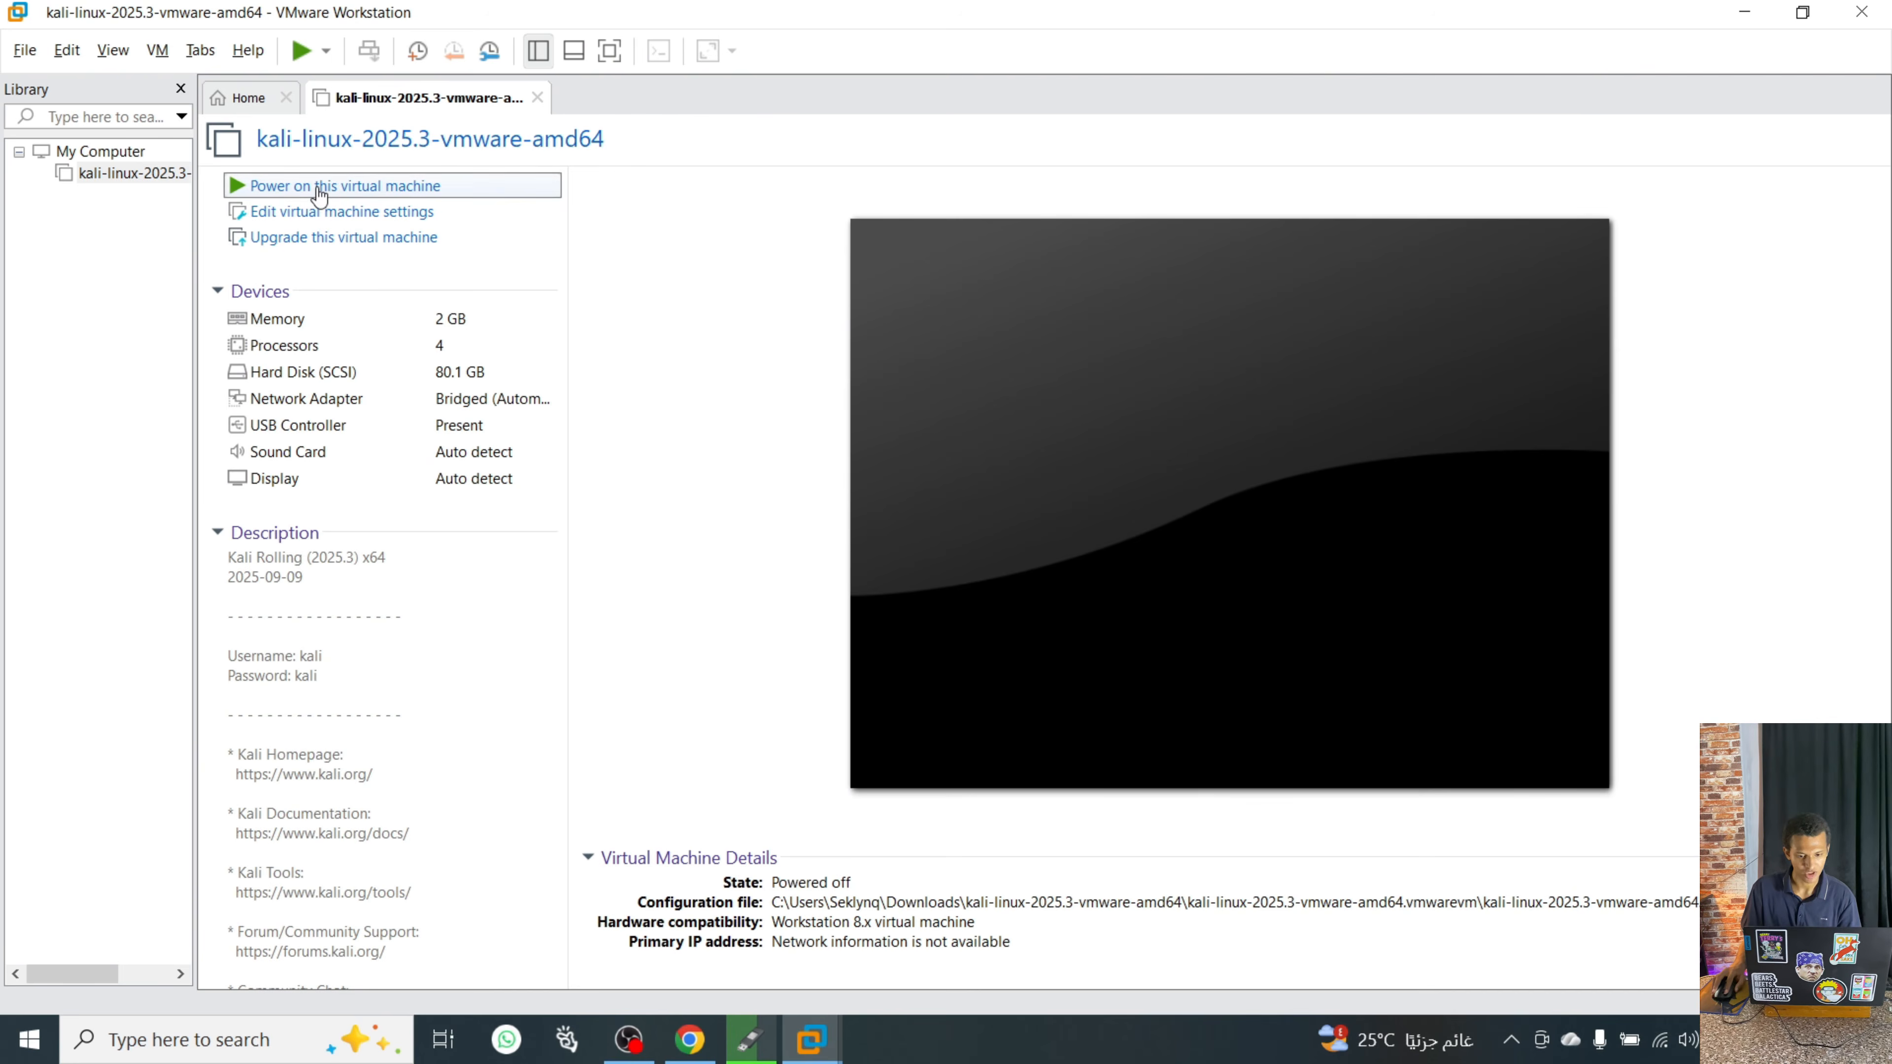
left_click(316, 188)
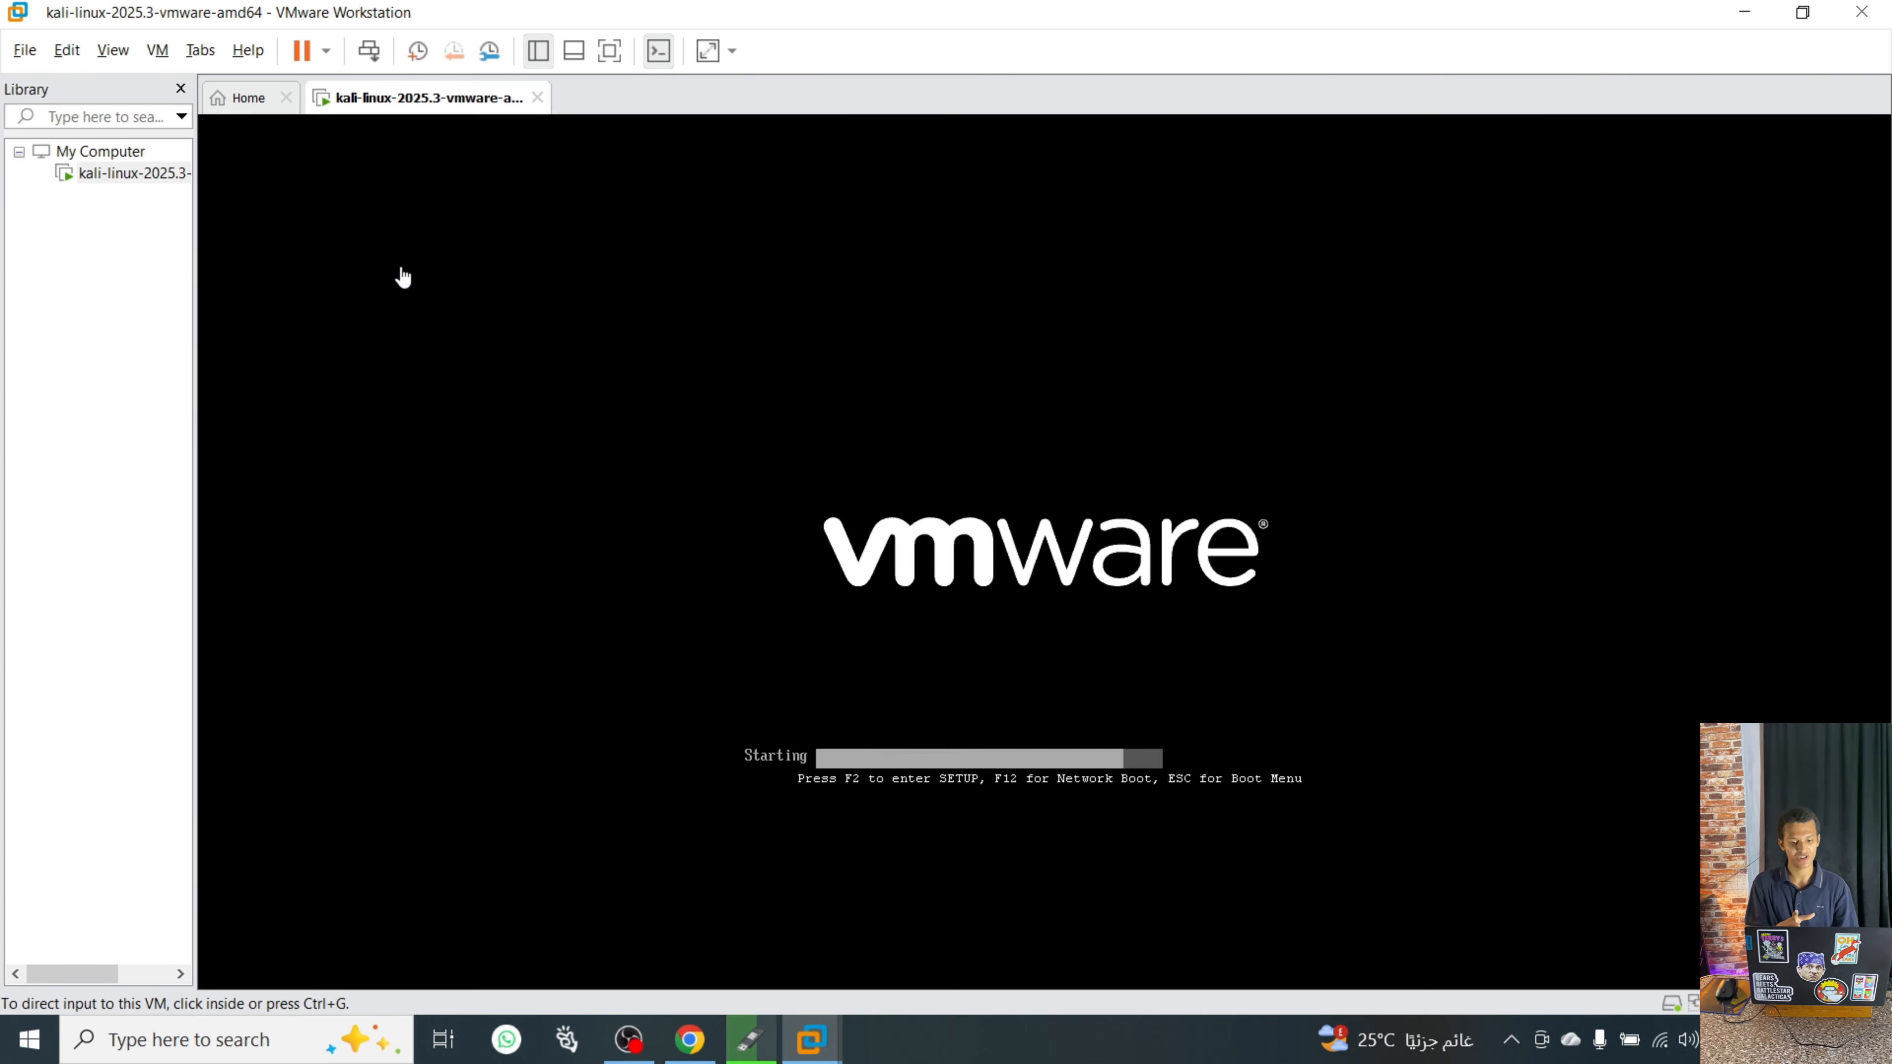
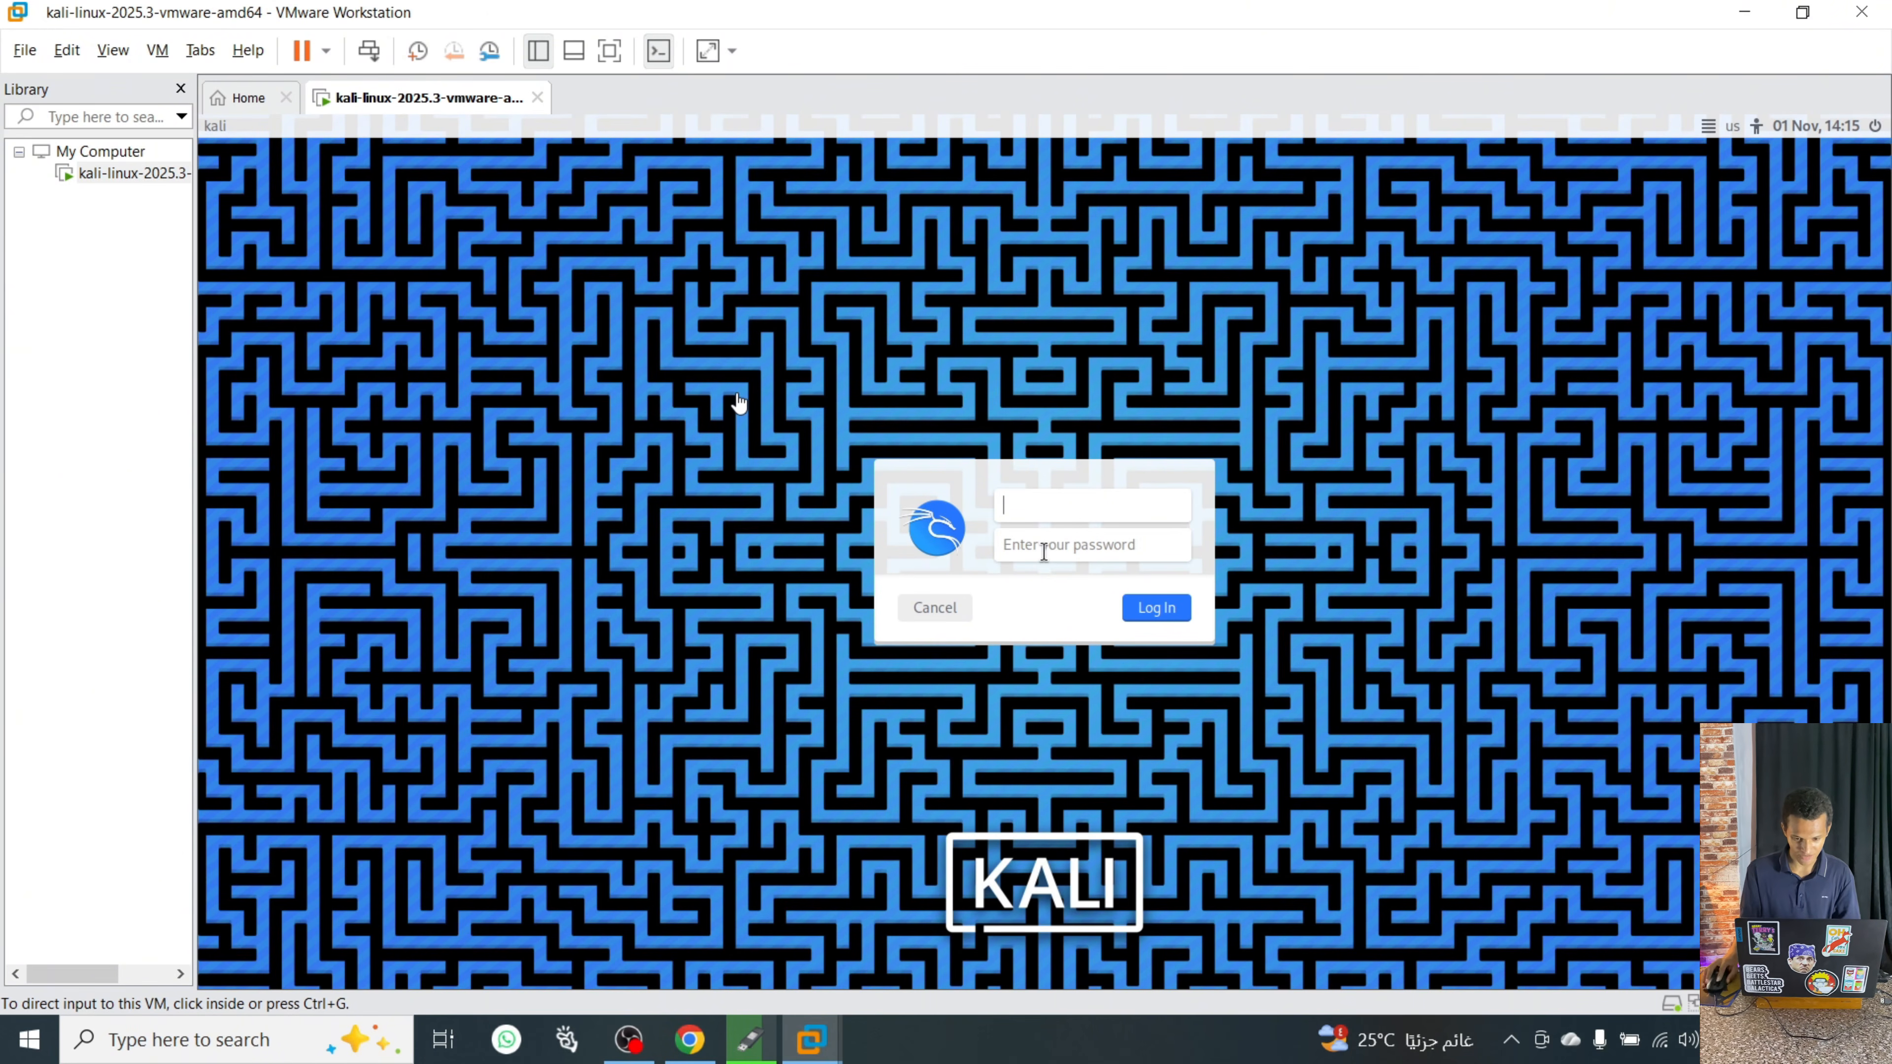
Log in to the Kali VM as user kali with the default password.
left_click(1023, 497)
type("kali")
key("Tab")
type("kali")
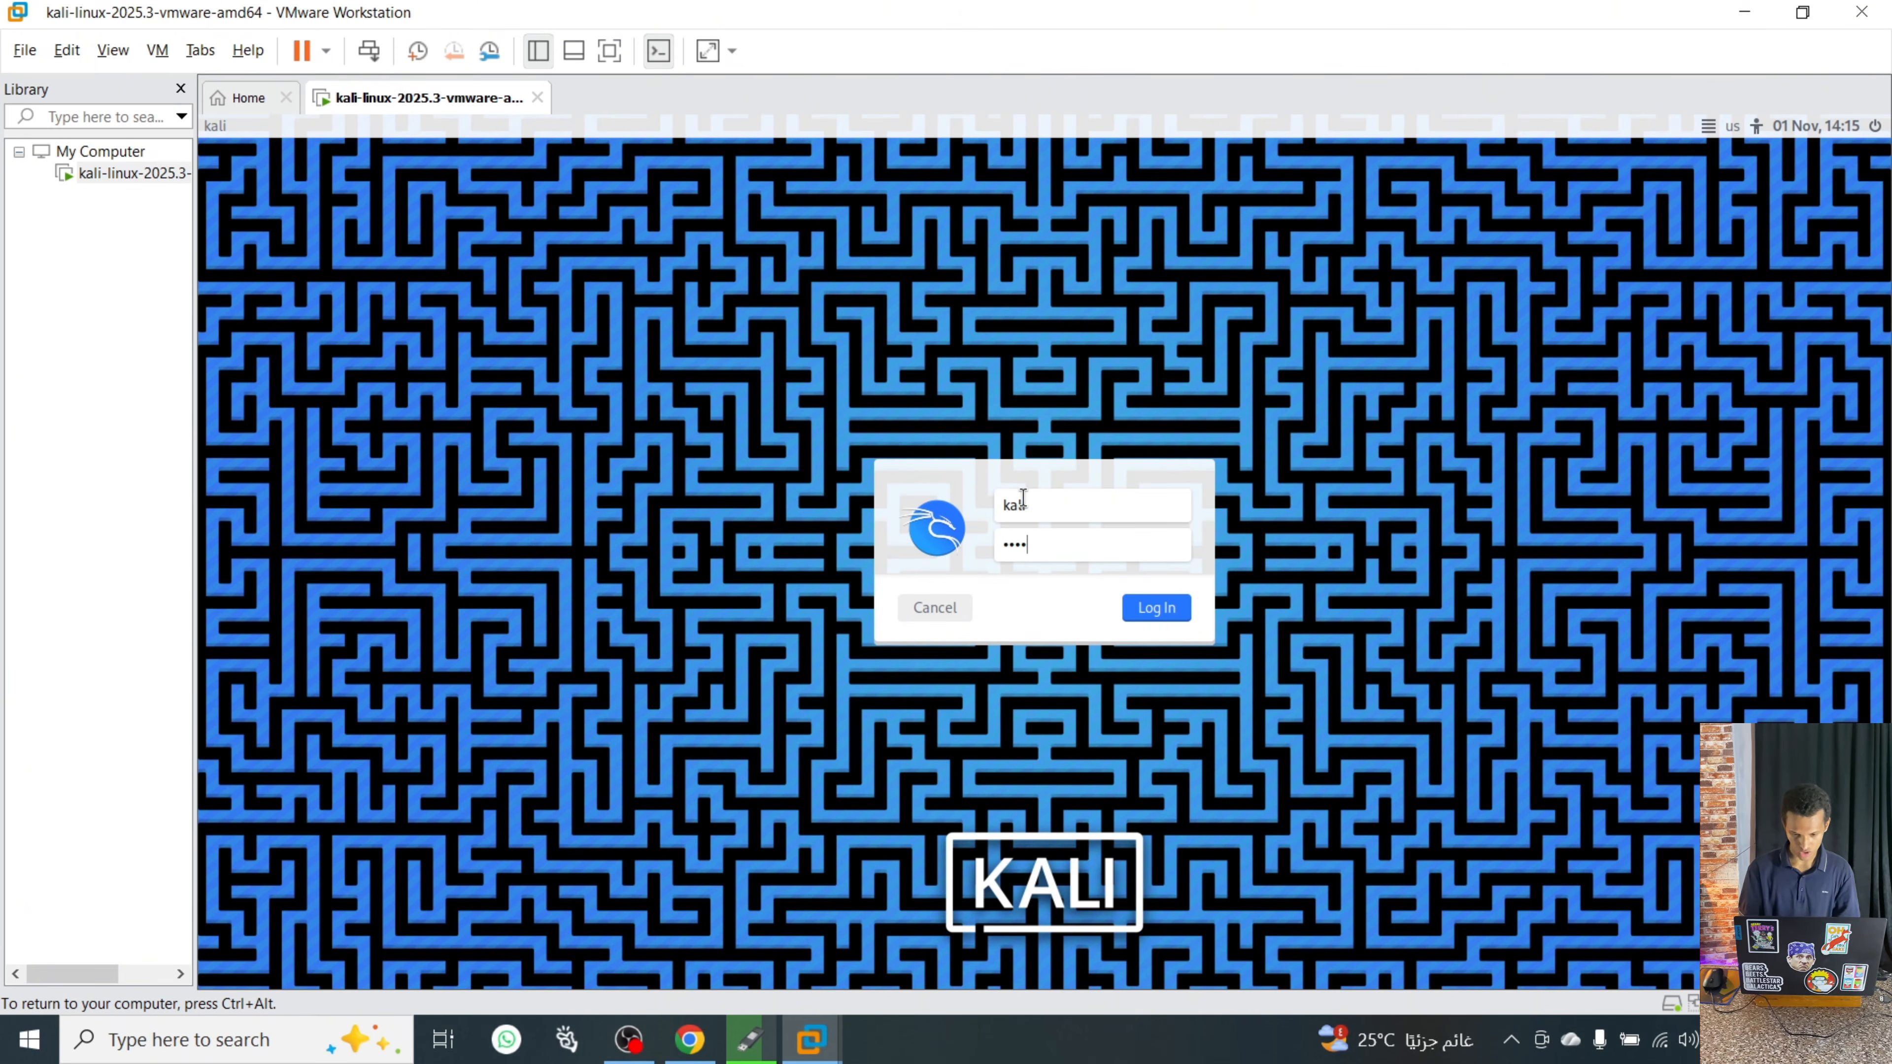
key("Return")
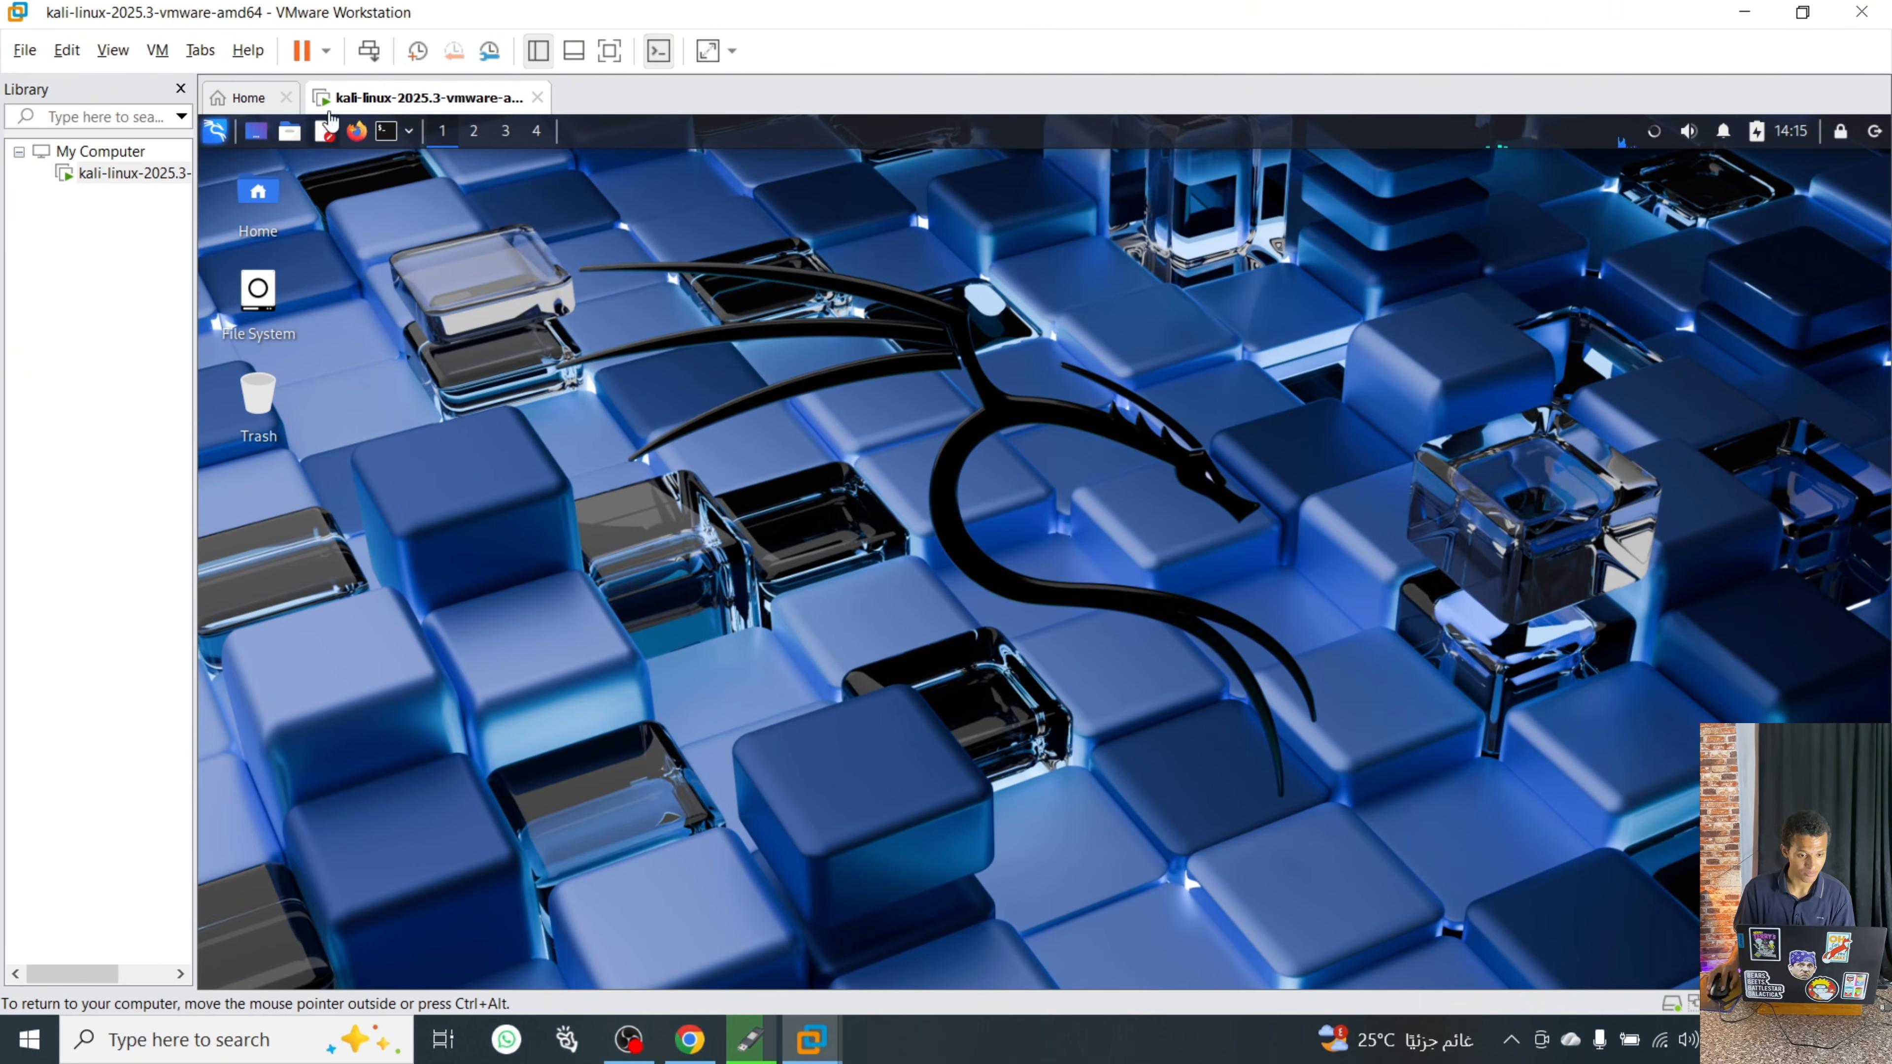
Open a terminal, become root with sudo su, and run ifconfig to list interfaces.
left_click(387, 133)
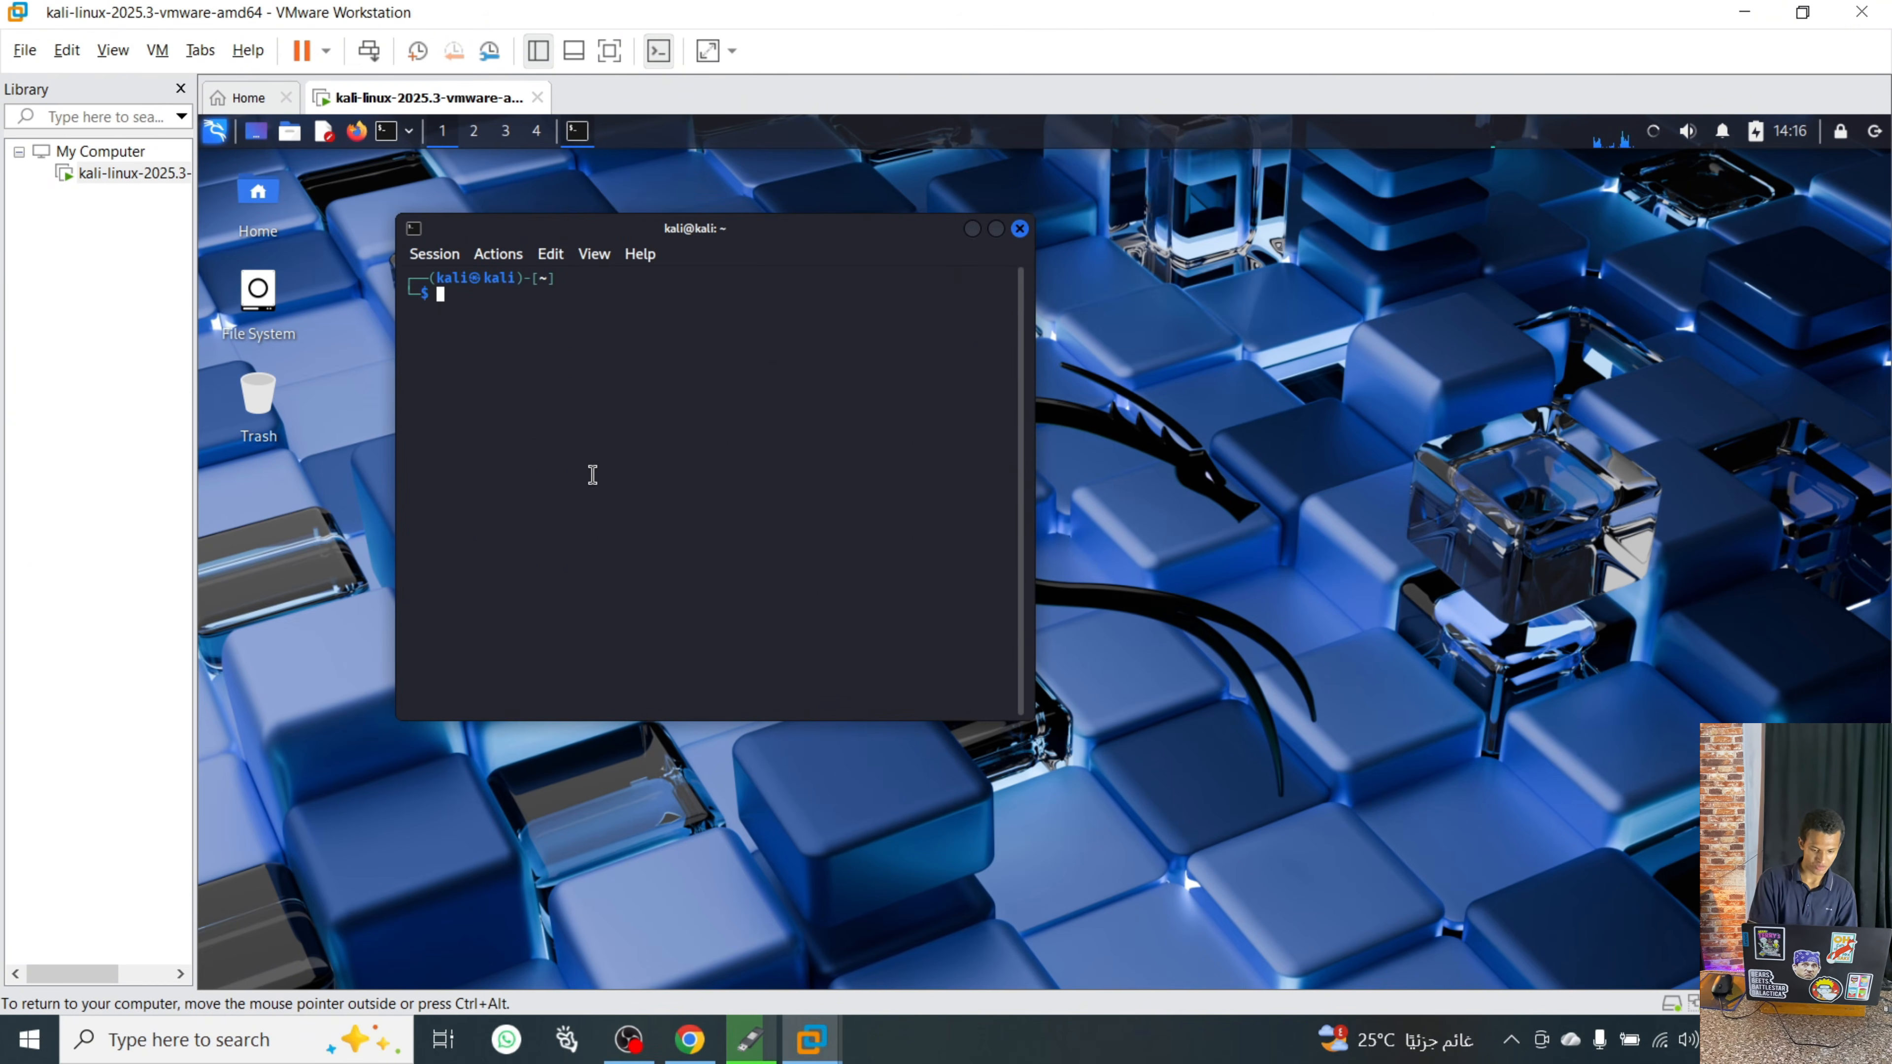
type("sudo us")
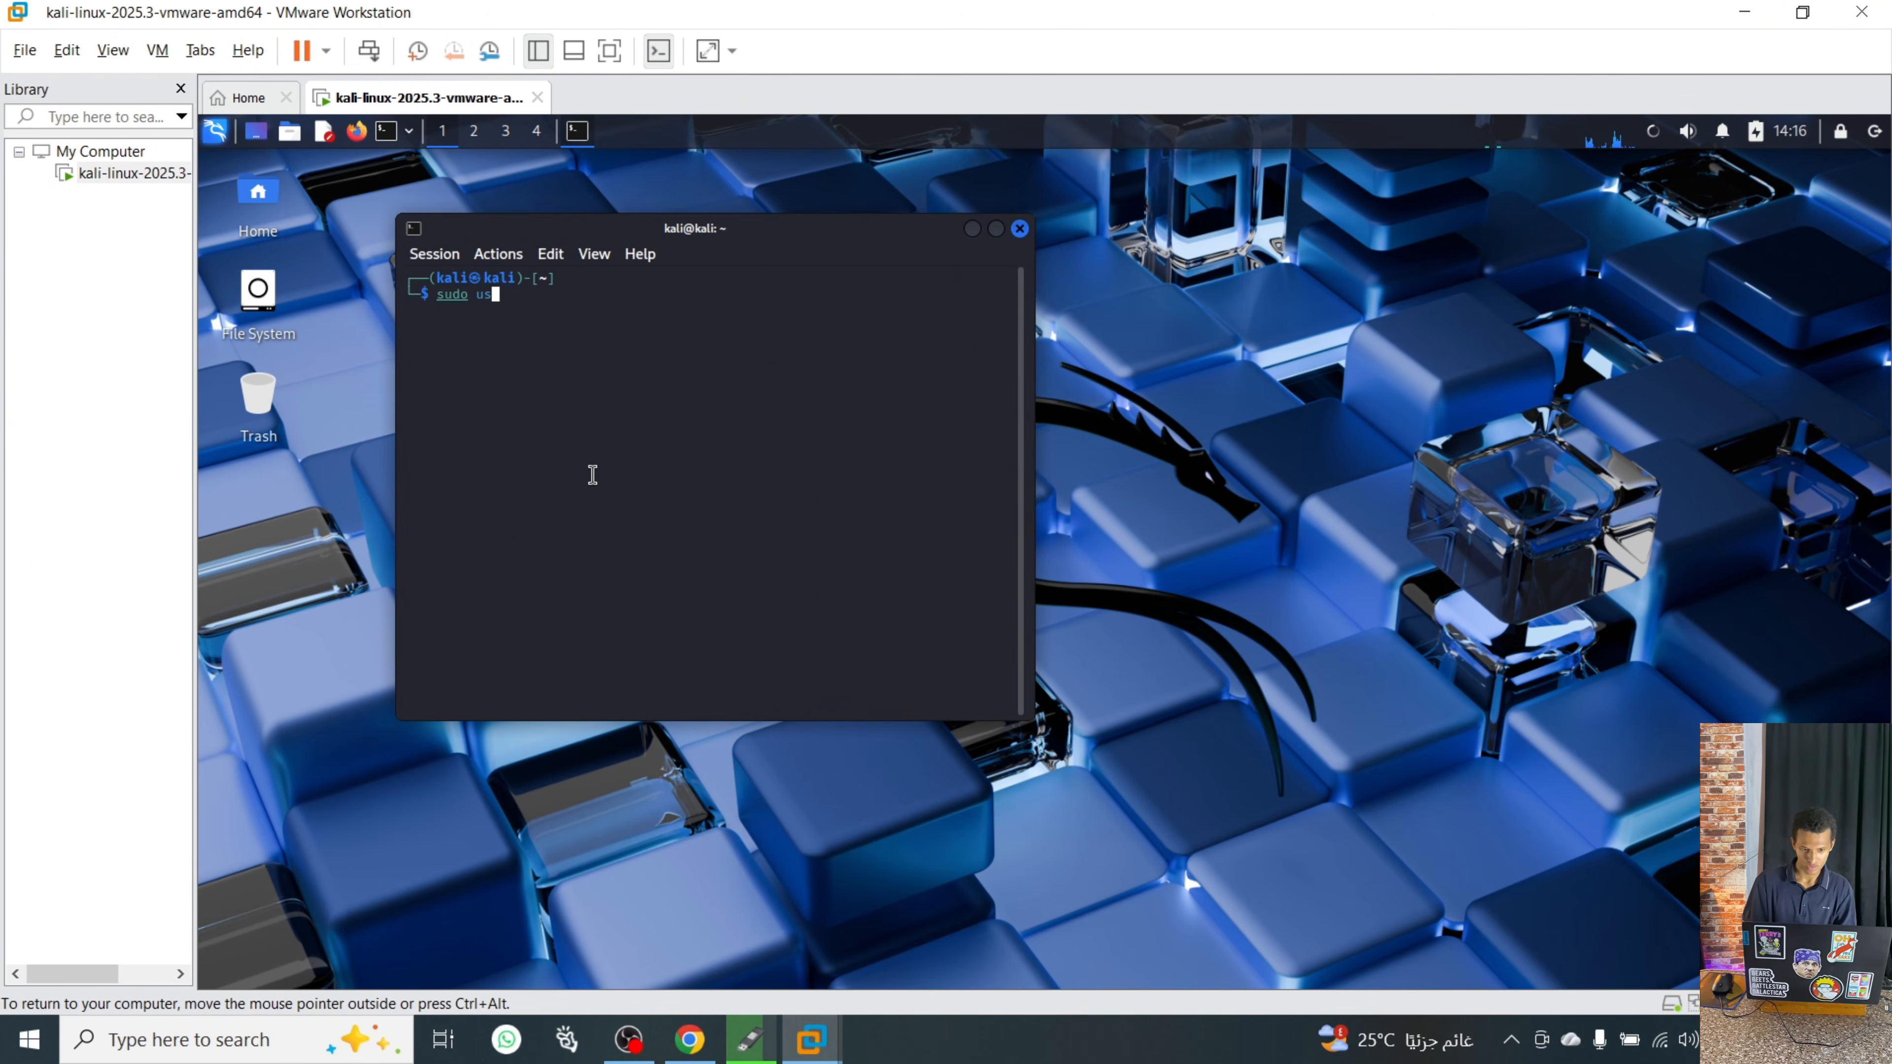
key("BackSpace")
key("BackSpace")
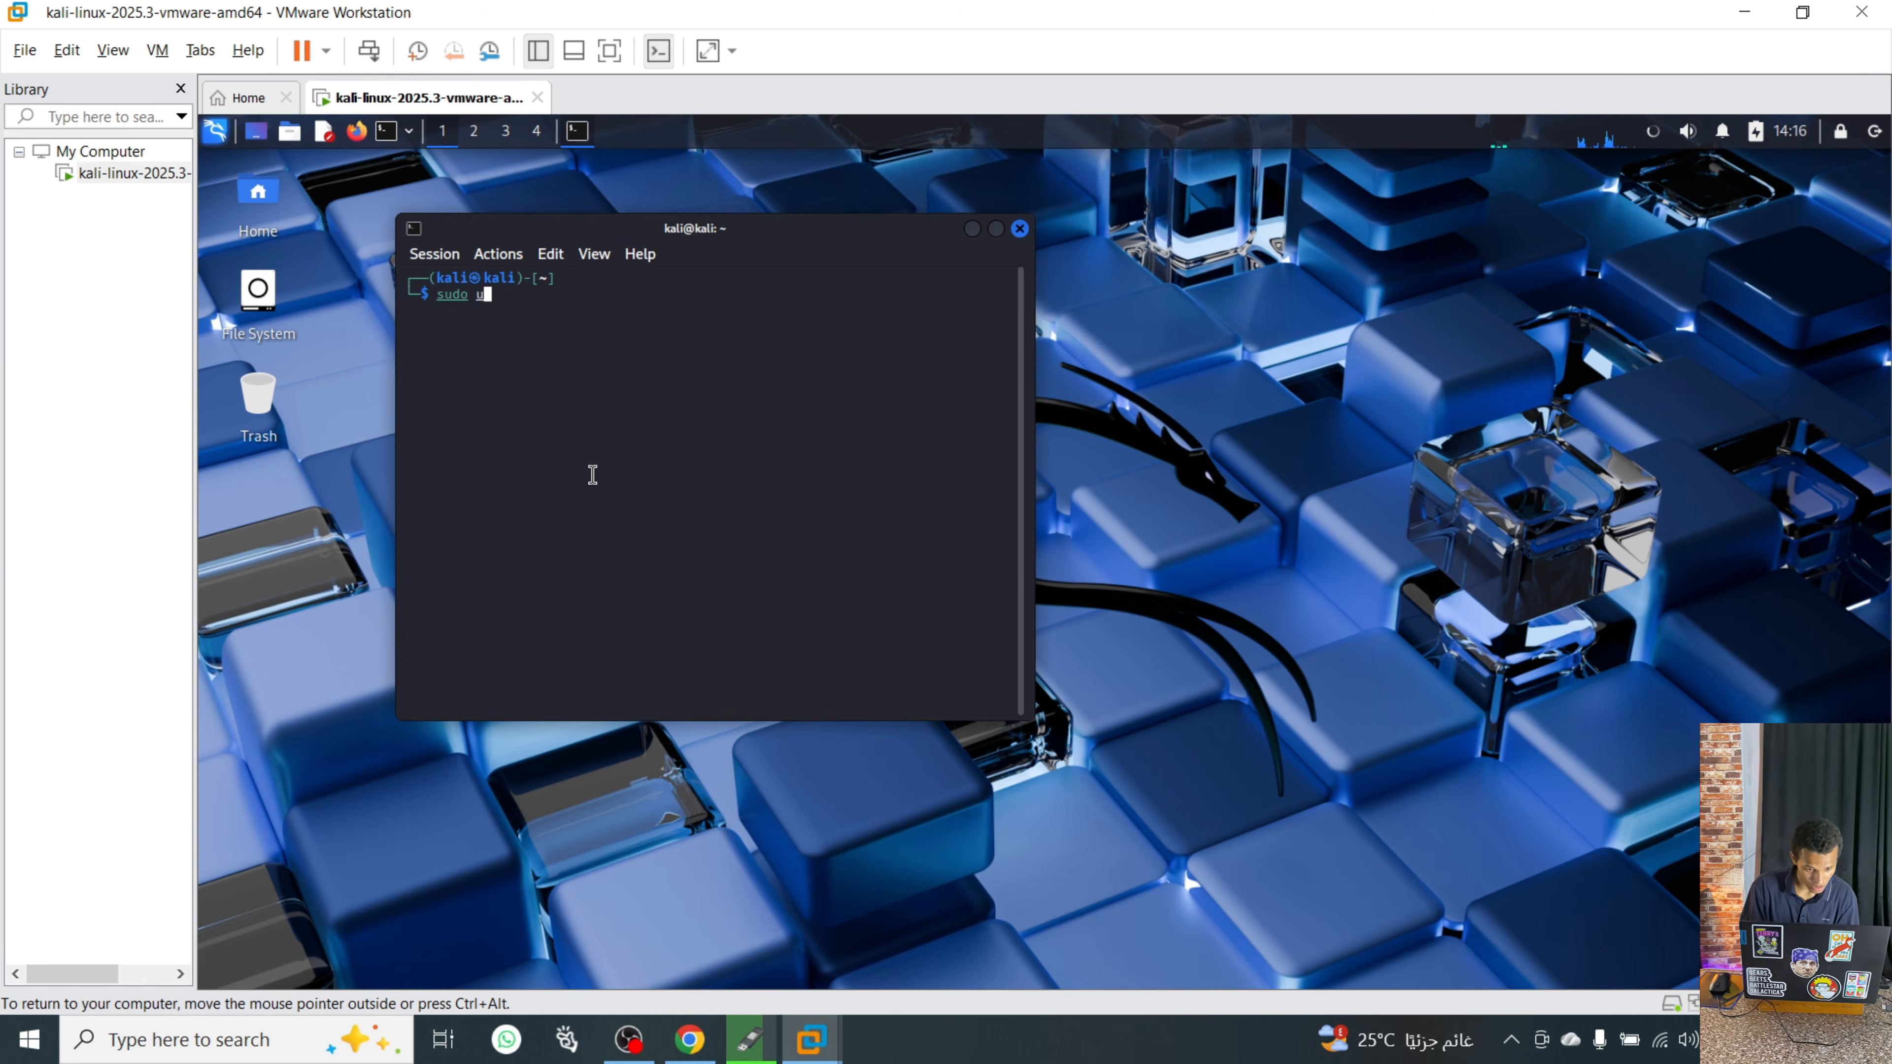
type("su")
key("Return")
key("Return")
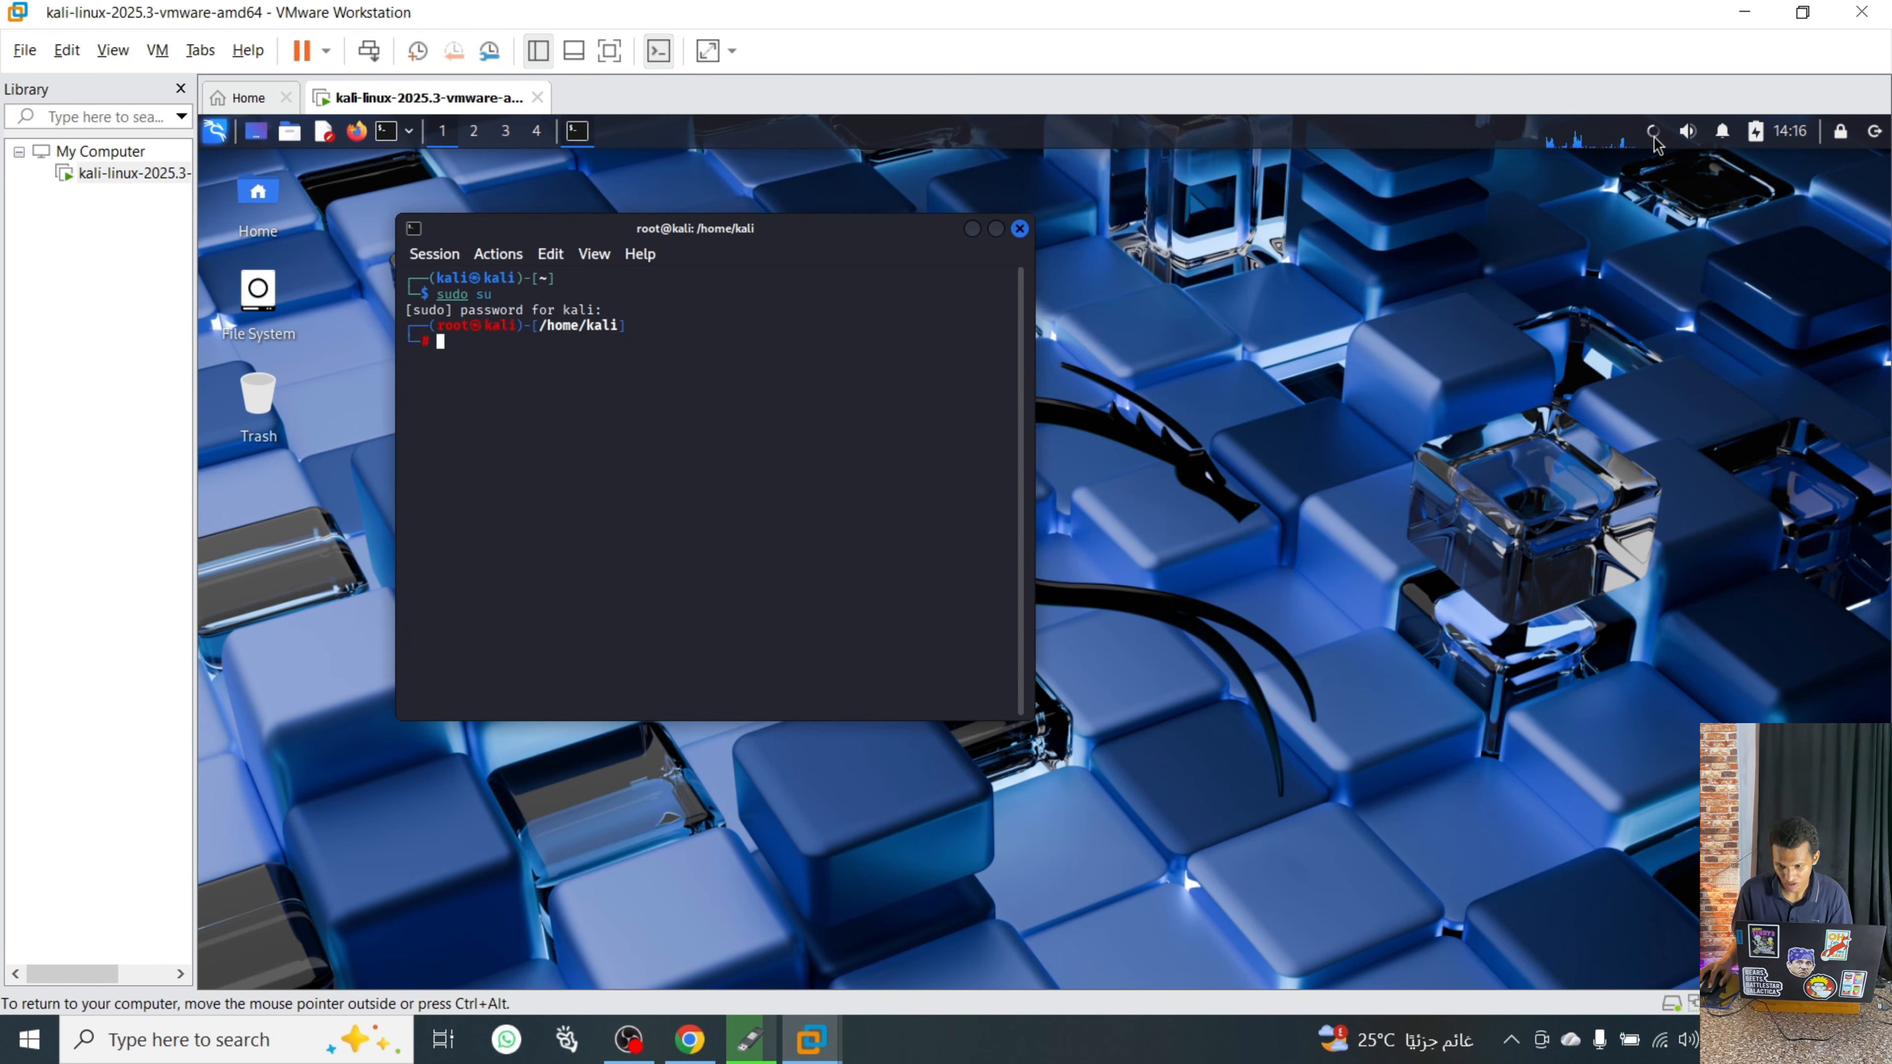
type("ifconfig")
key("Return")
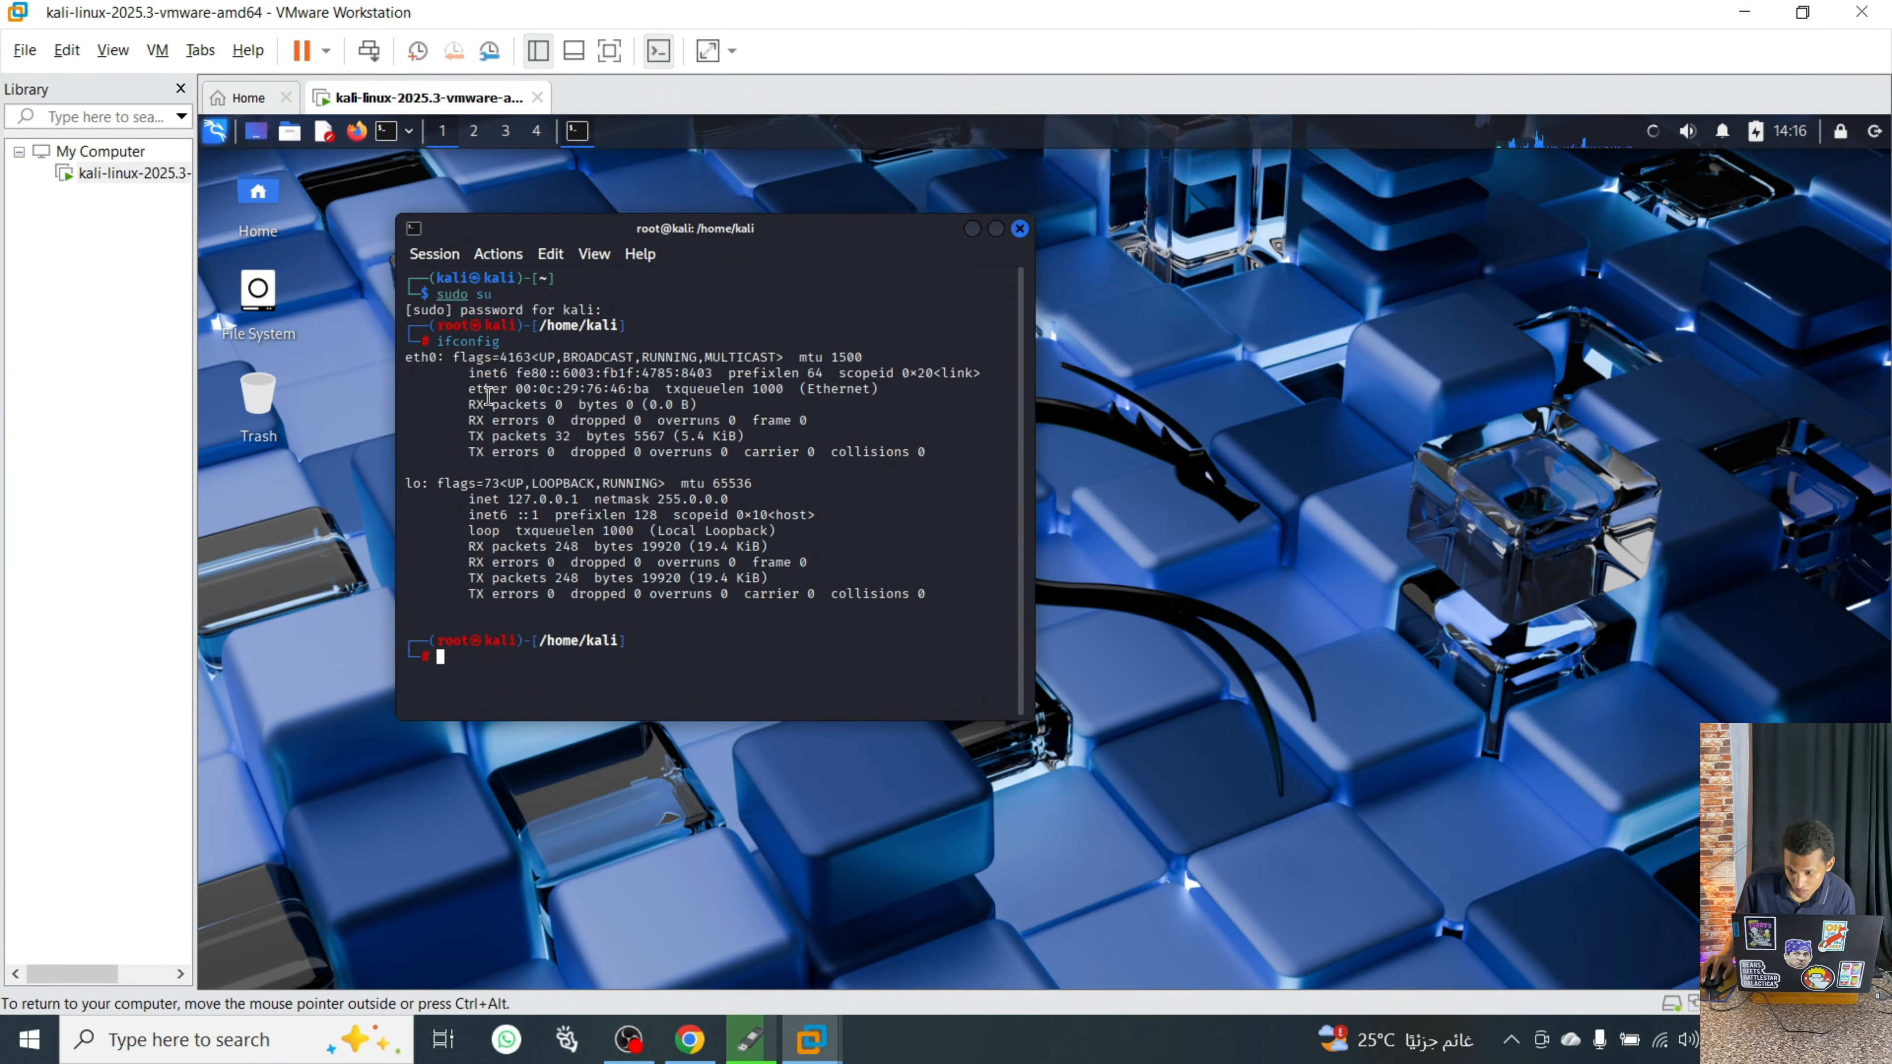
Disconnect Kali's wired network from the network menu, then reconnect Wired connection 1.
left_click(1655, 134)
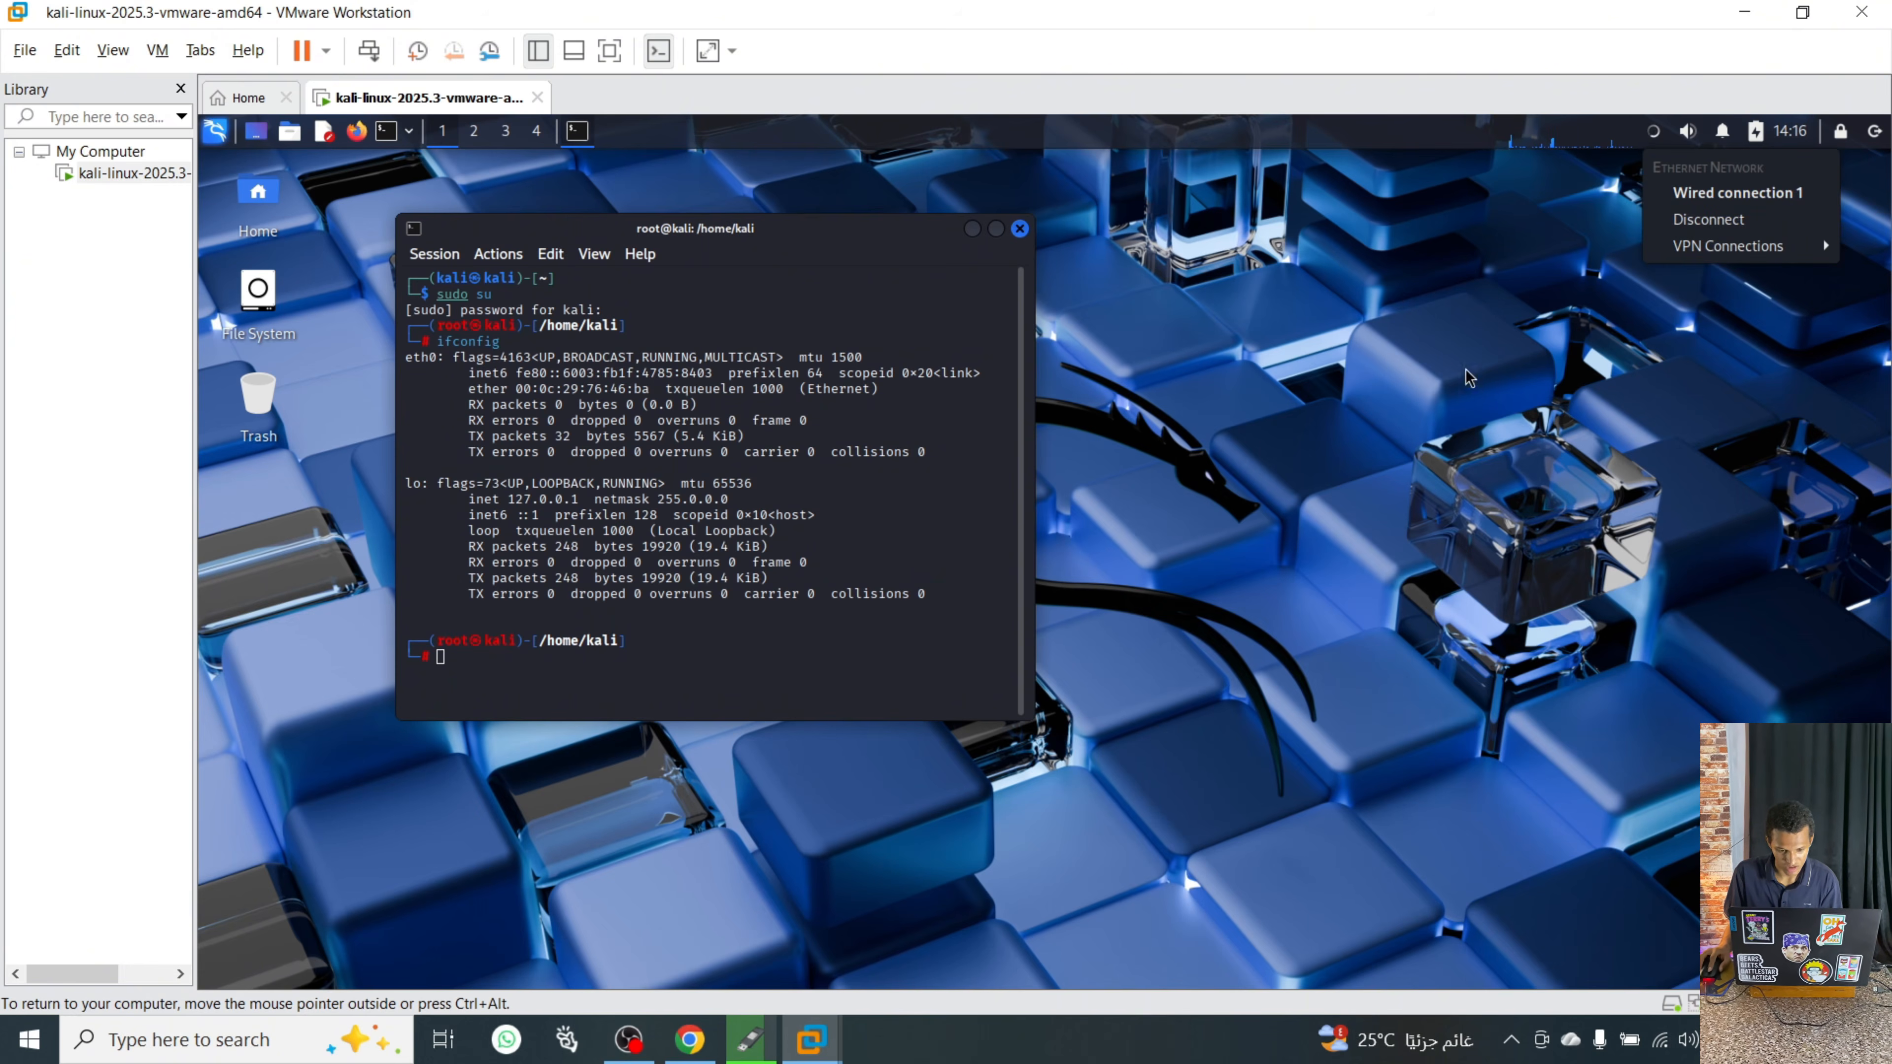
mouse_move(843, 1053)
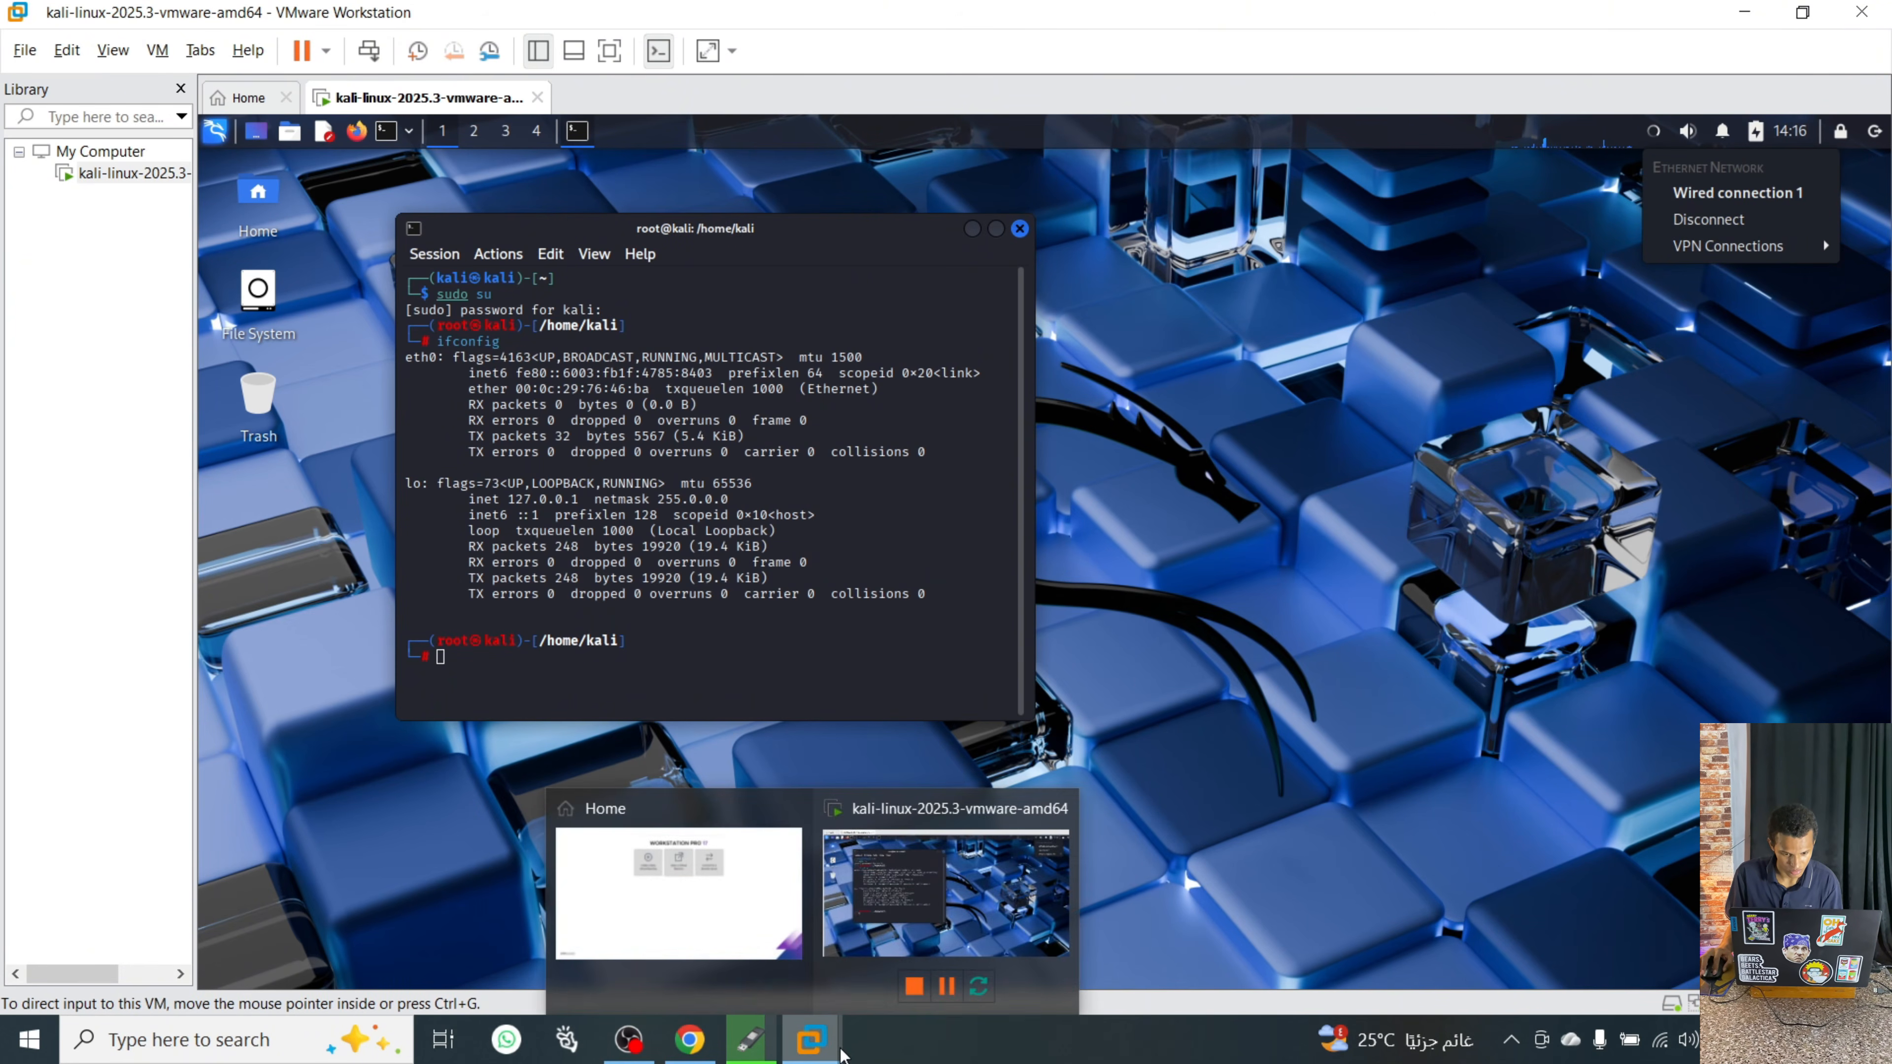
mouse_move(794, 820)
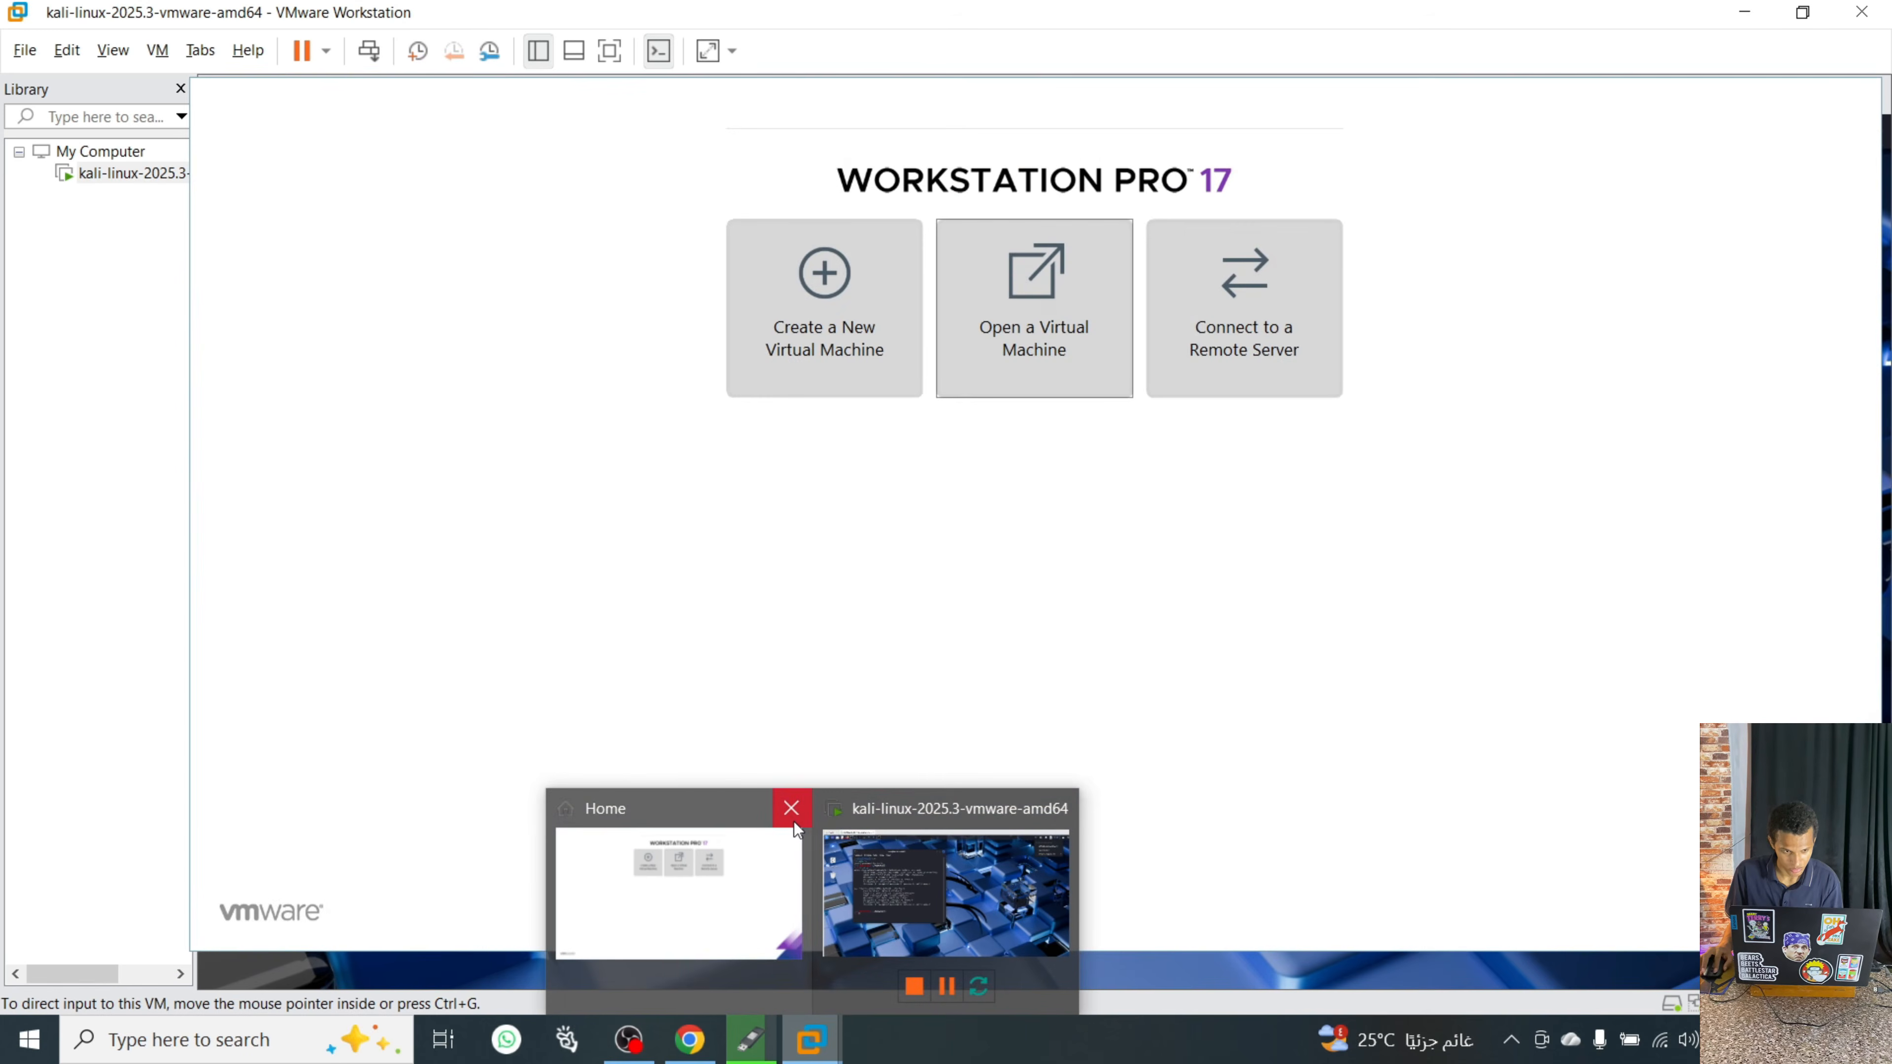
left_click(918, 880)
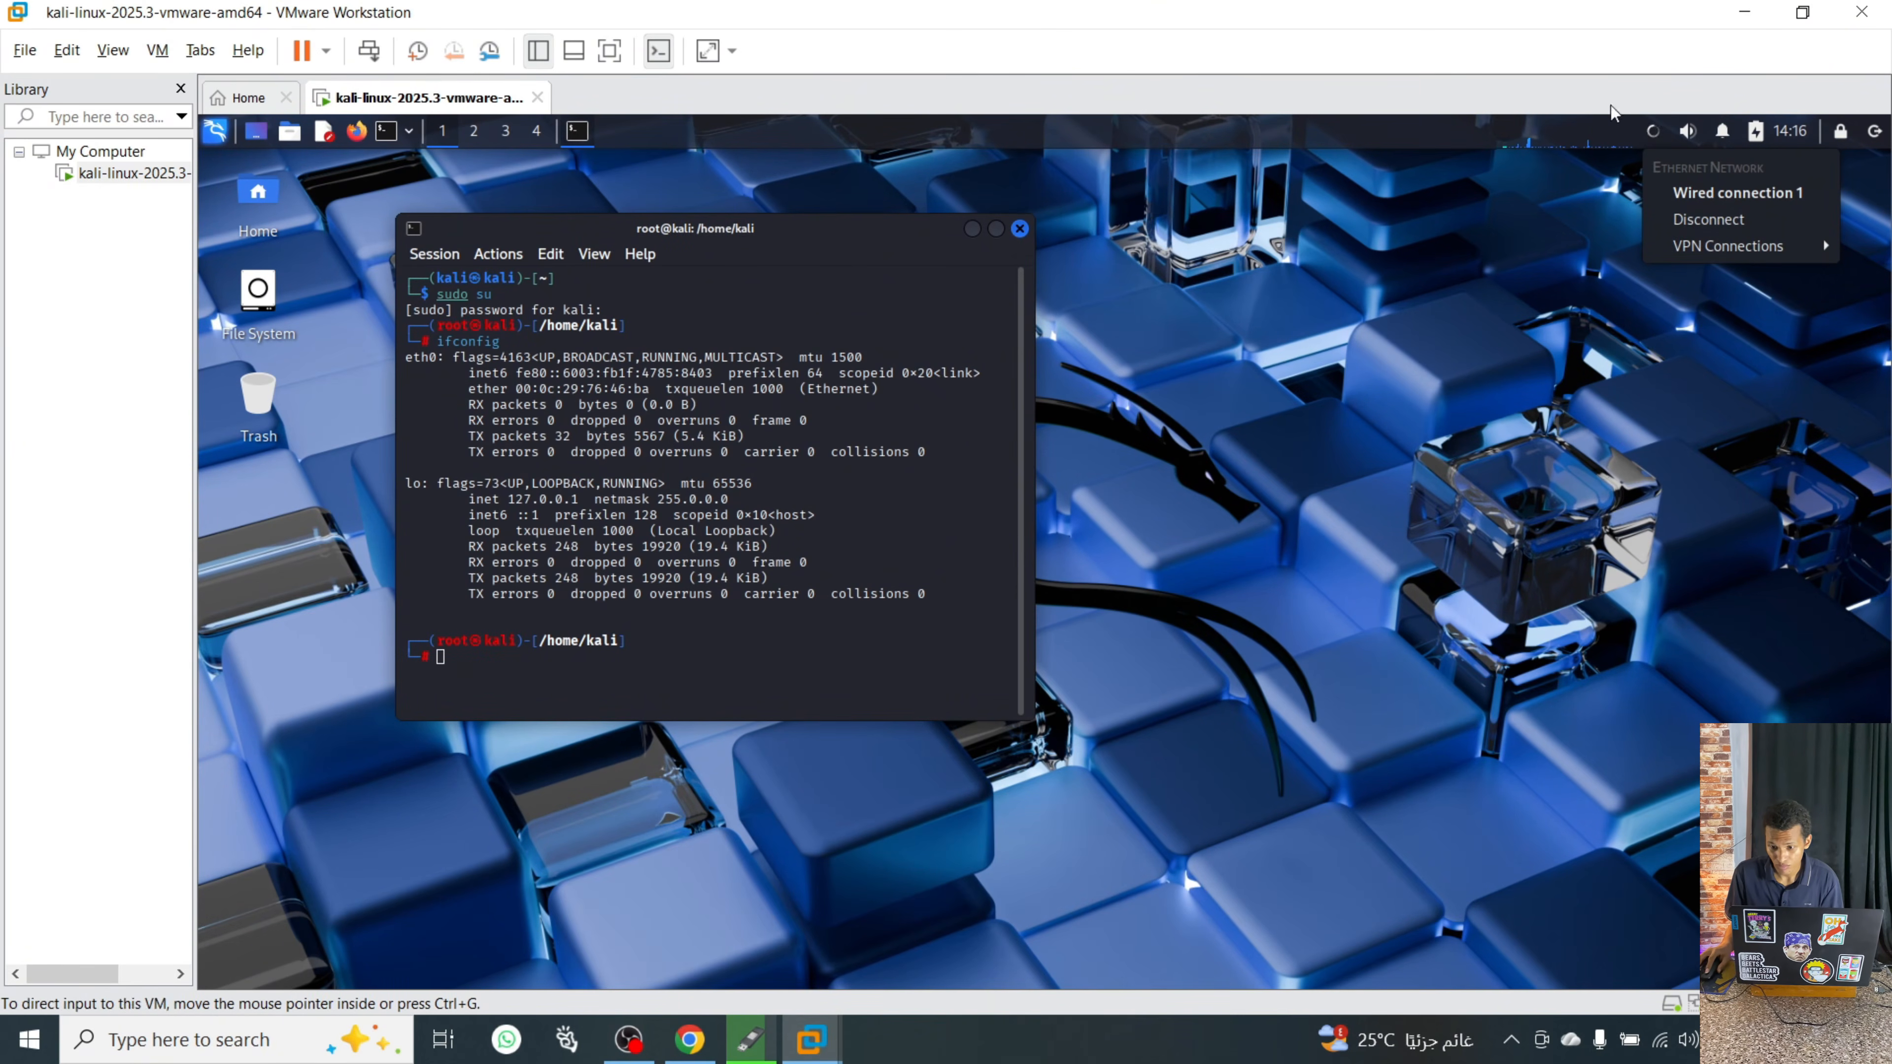
left_click(1652, 135)
left_click(1652, 135)
left_click(1671, 215)
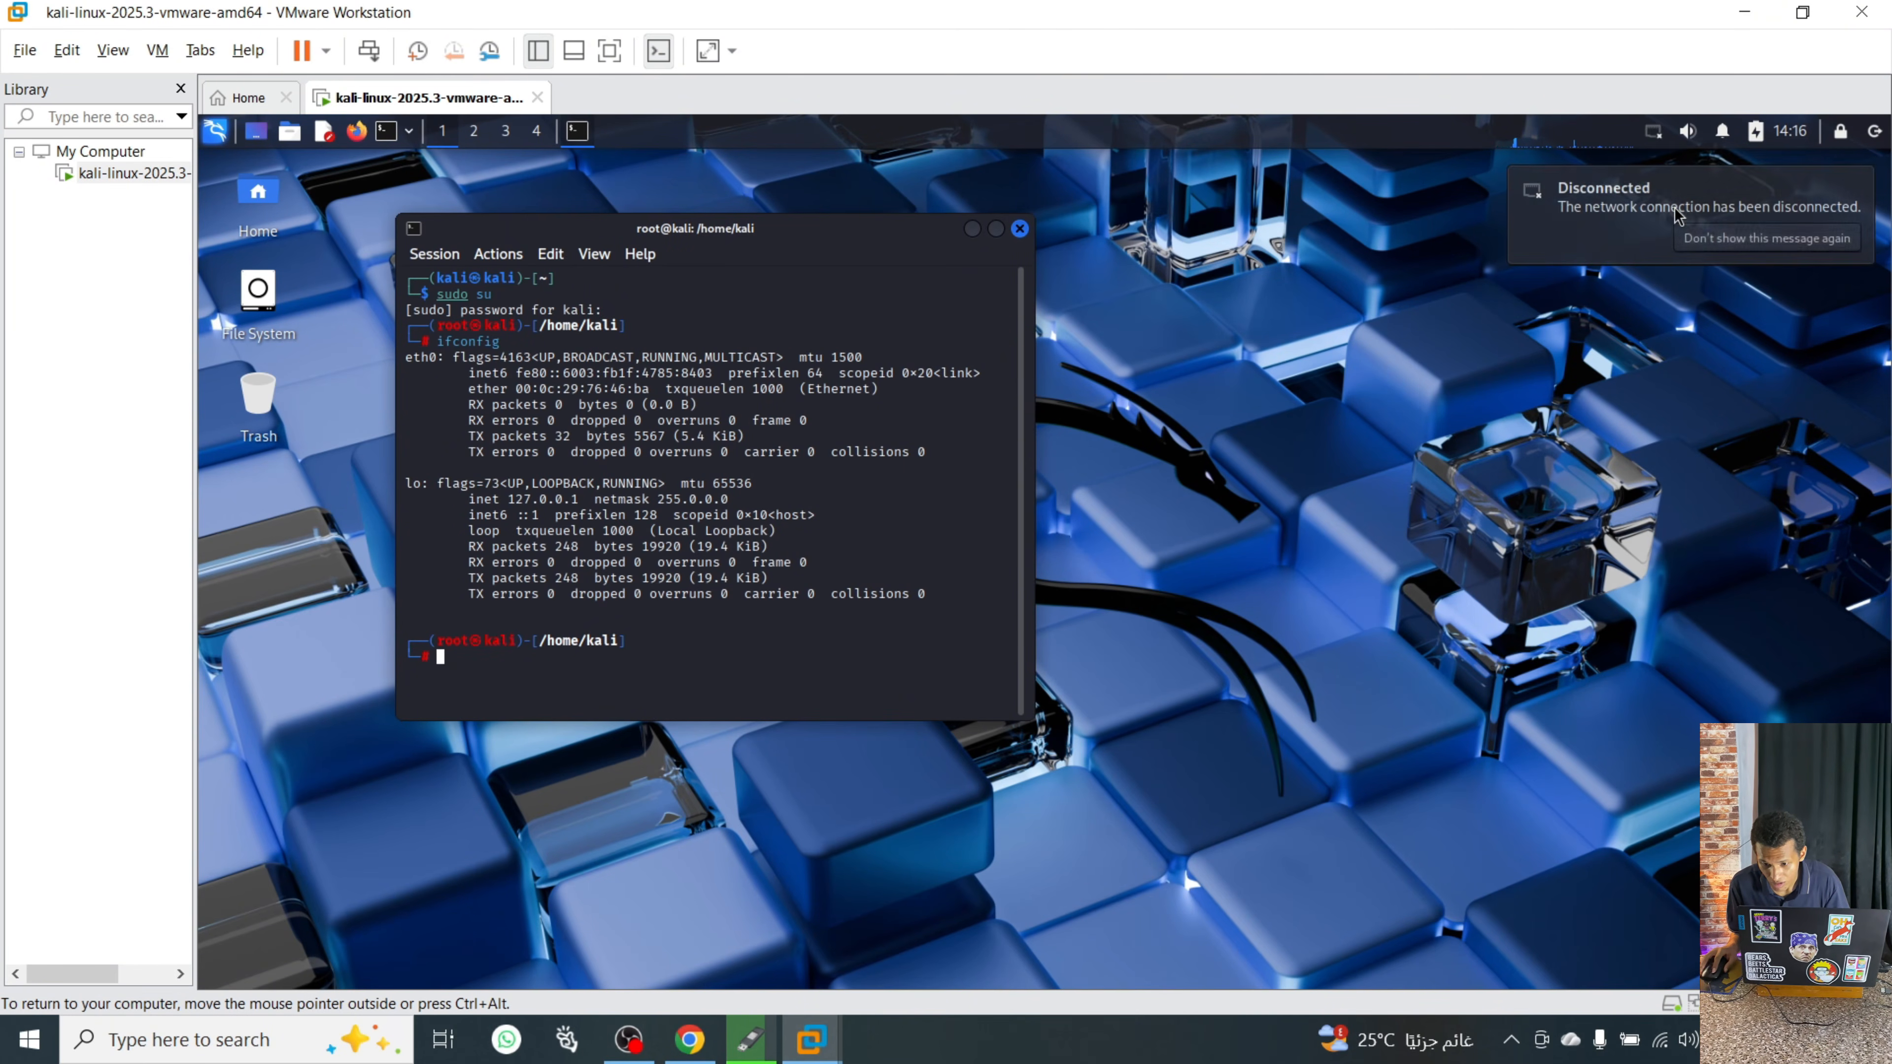
left_click(1653, 138)
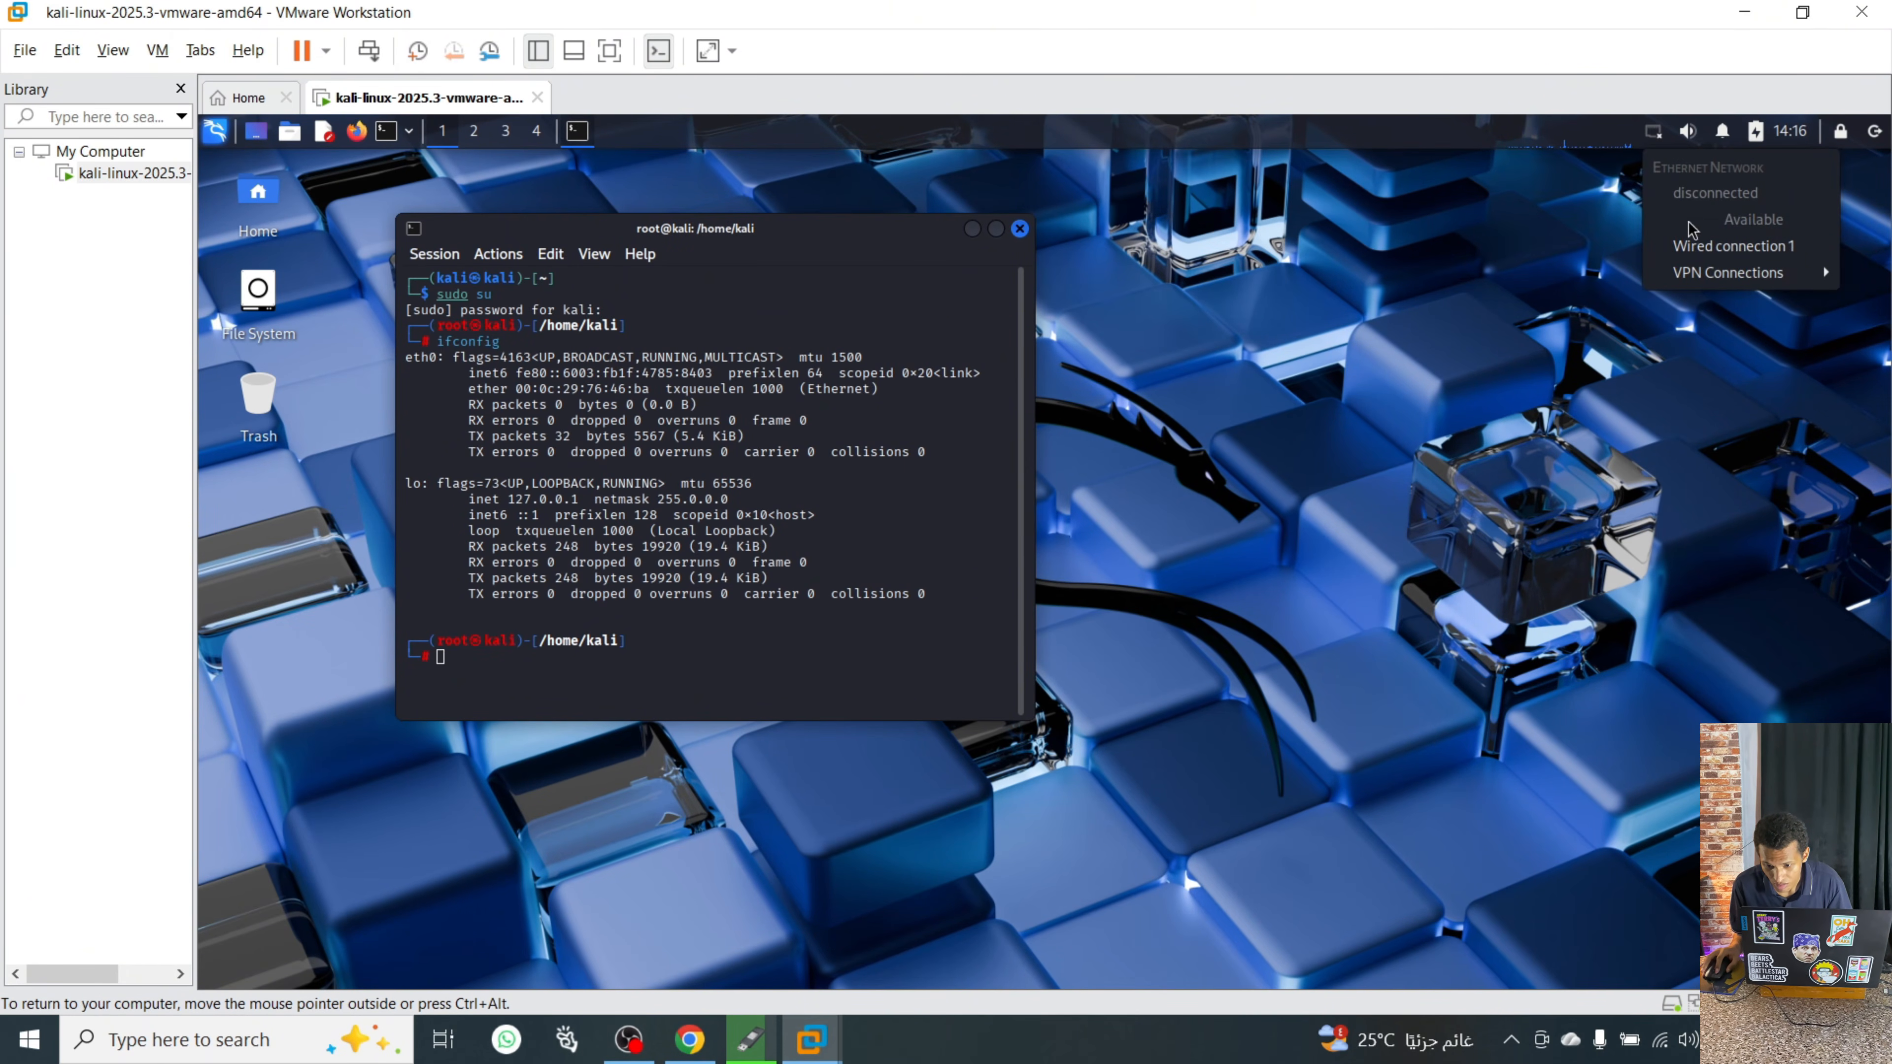
left_click(1696, 250)
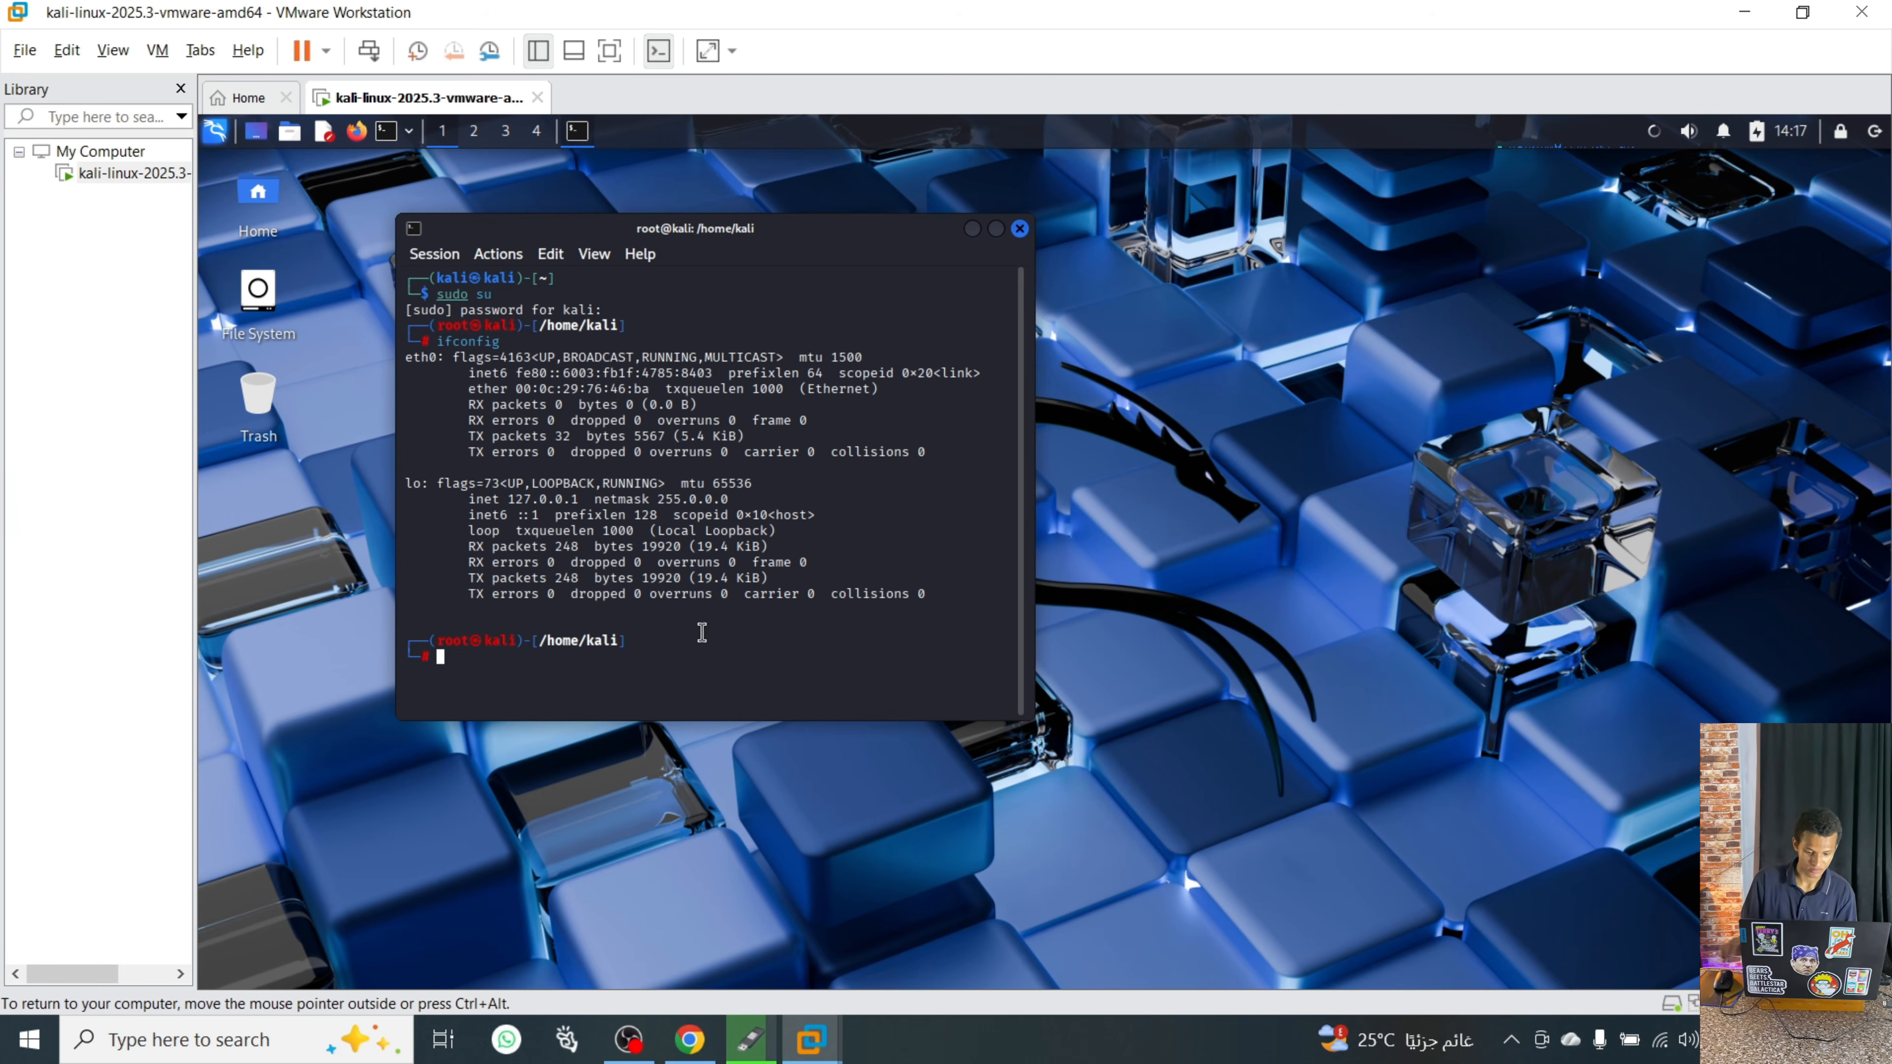
Run ifconfig again to check whether eth0 has an IPv4 address.
type("if")
key("Right")
key("Return")
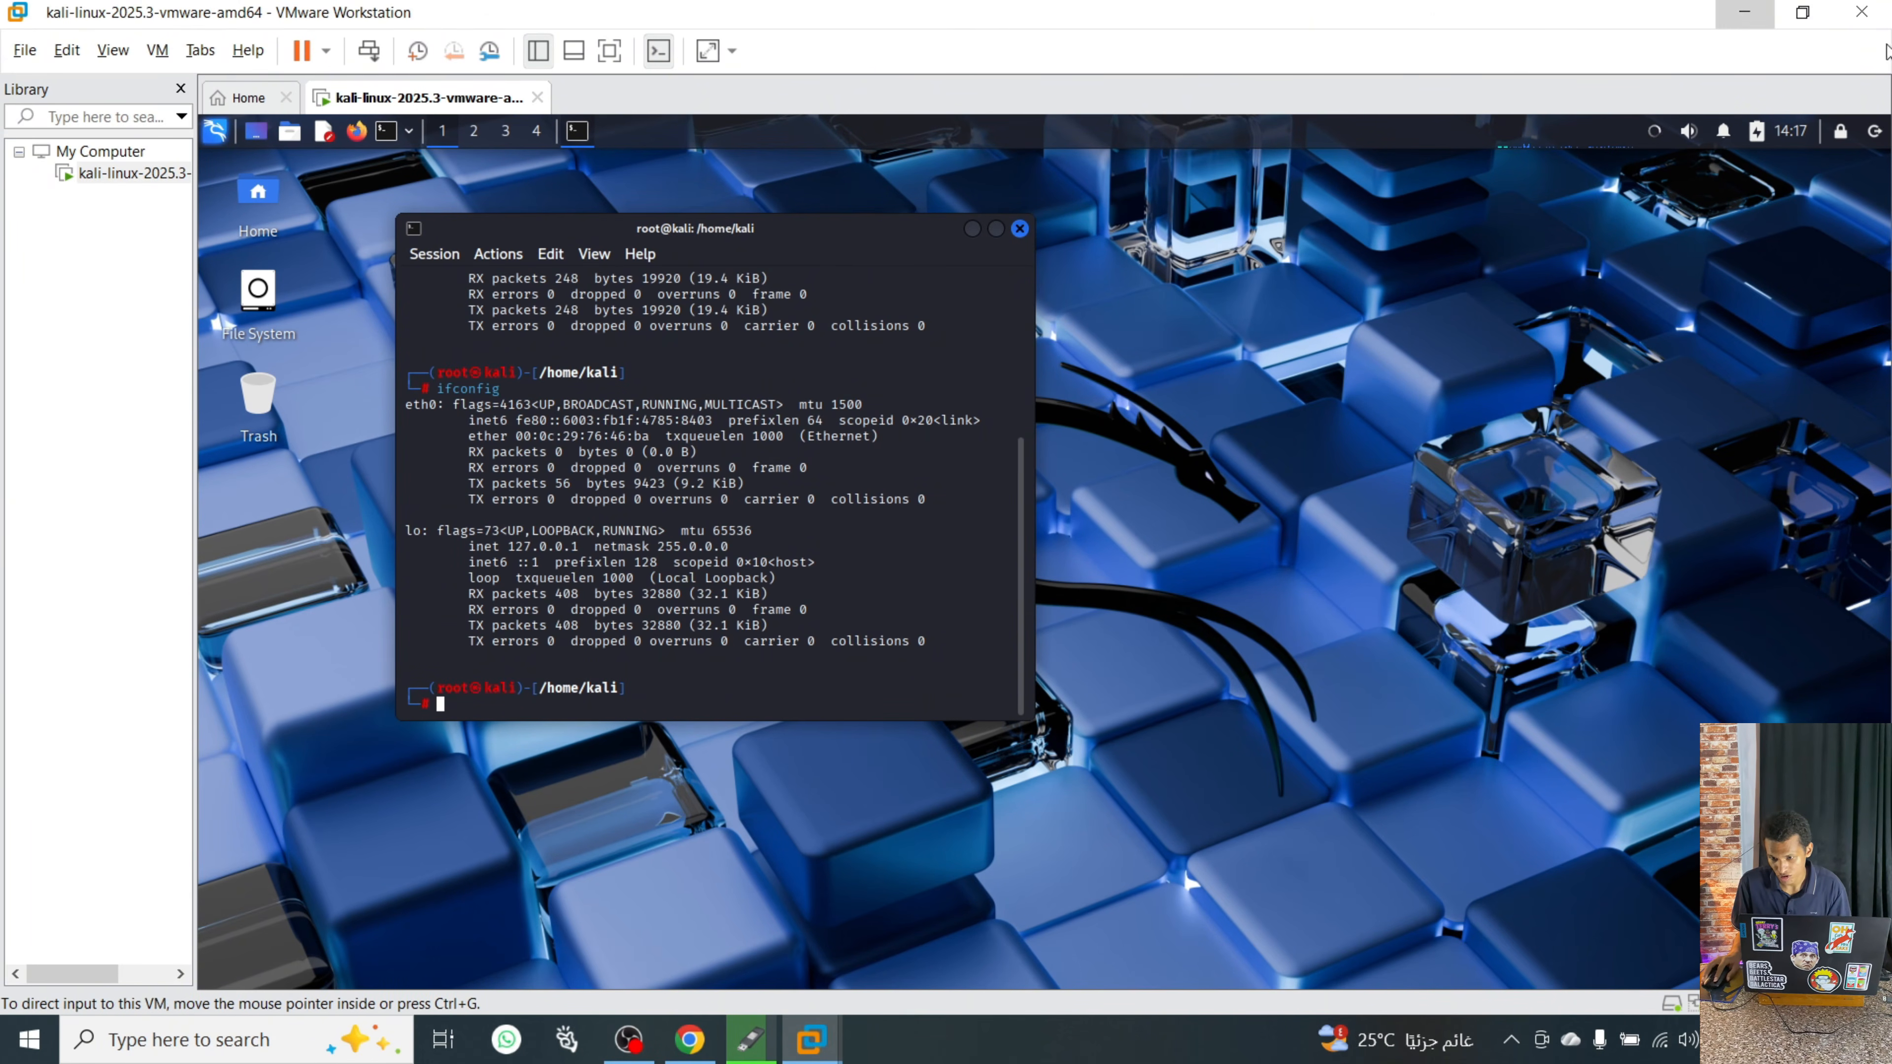
Power off Kali, relaunch Workstation, and open the kali-linux VM summary, dismissing the Upgrade wizard.
left_click(1881, 19)
left_click(915, 558)
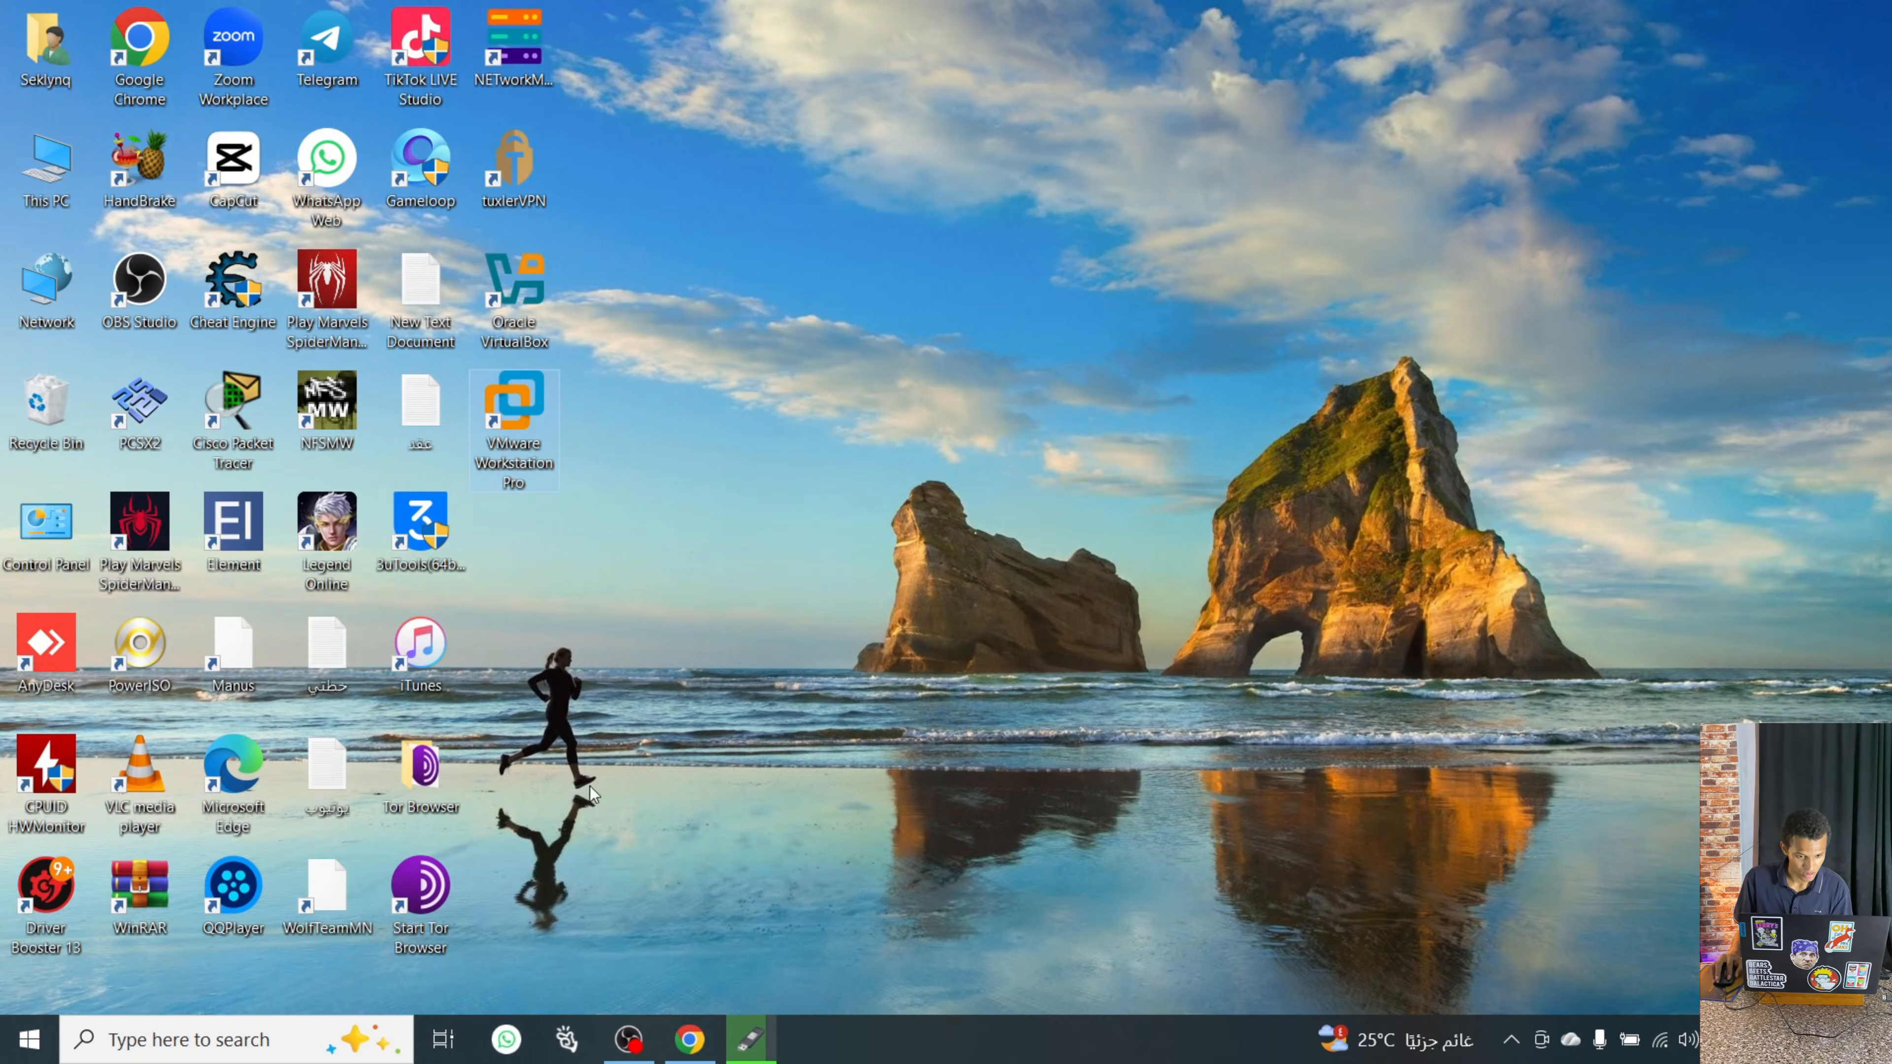
double_click(519, 392)
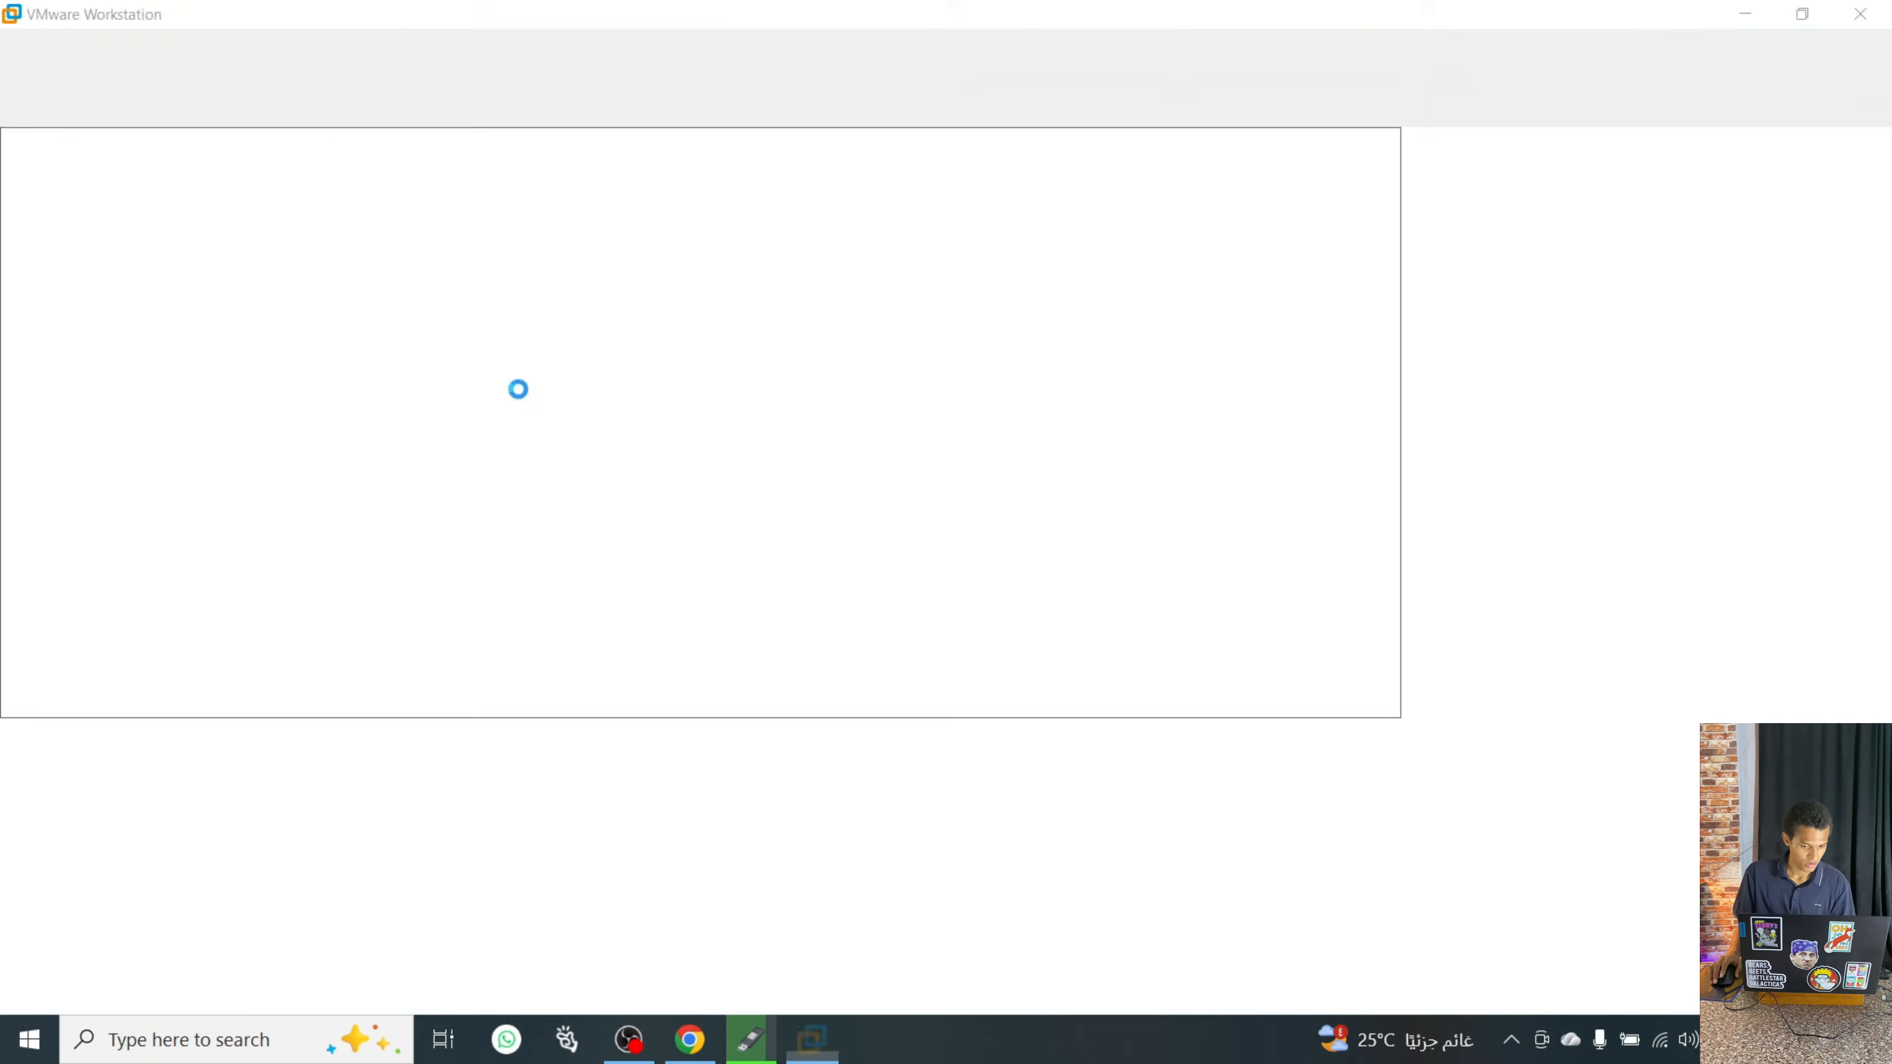
left_click(87, 174)
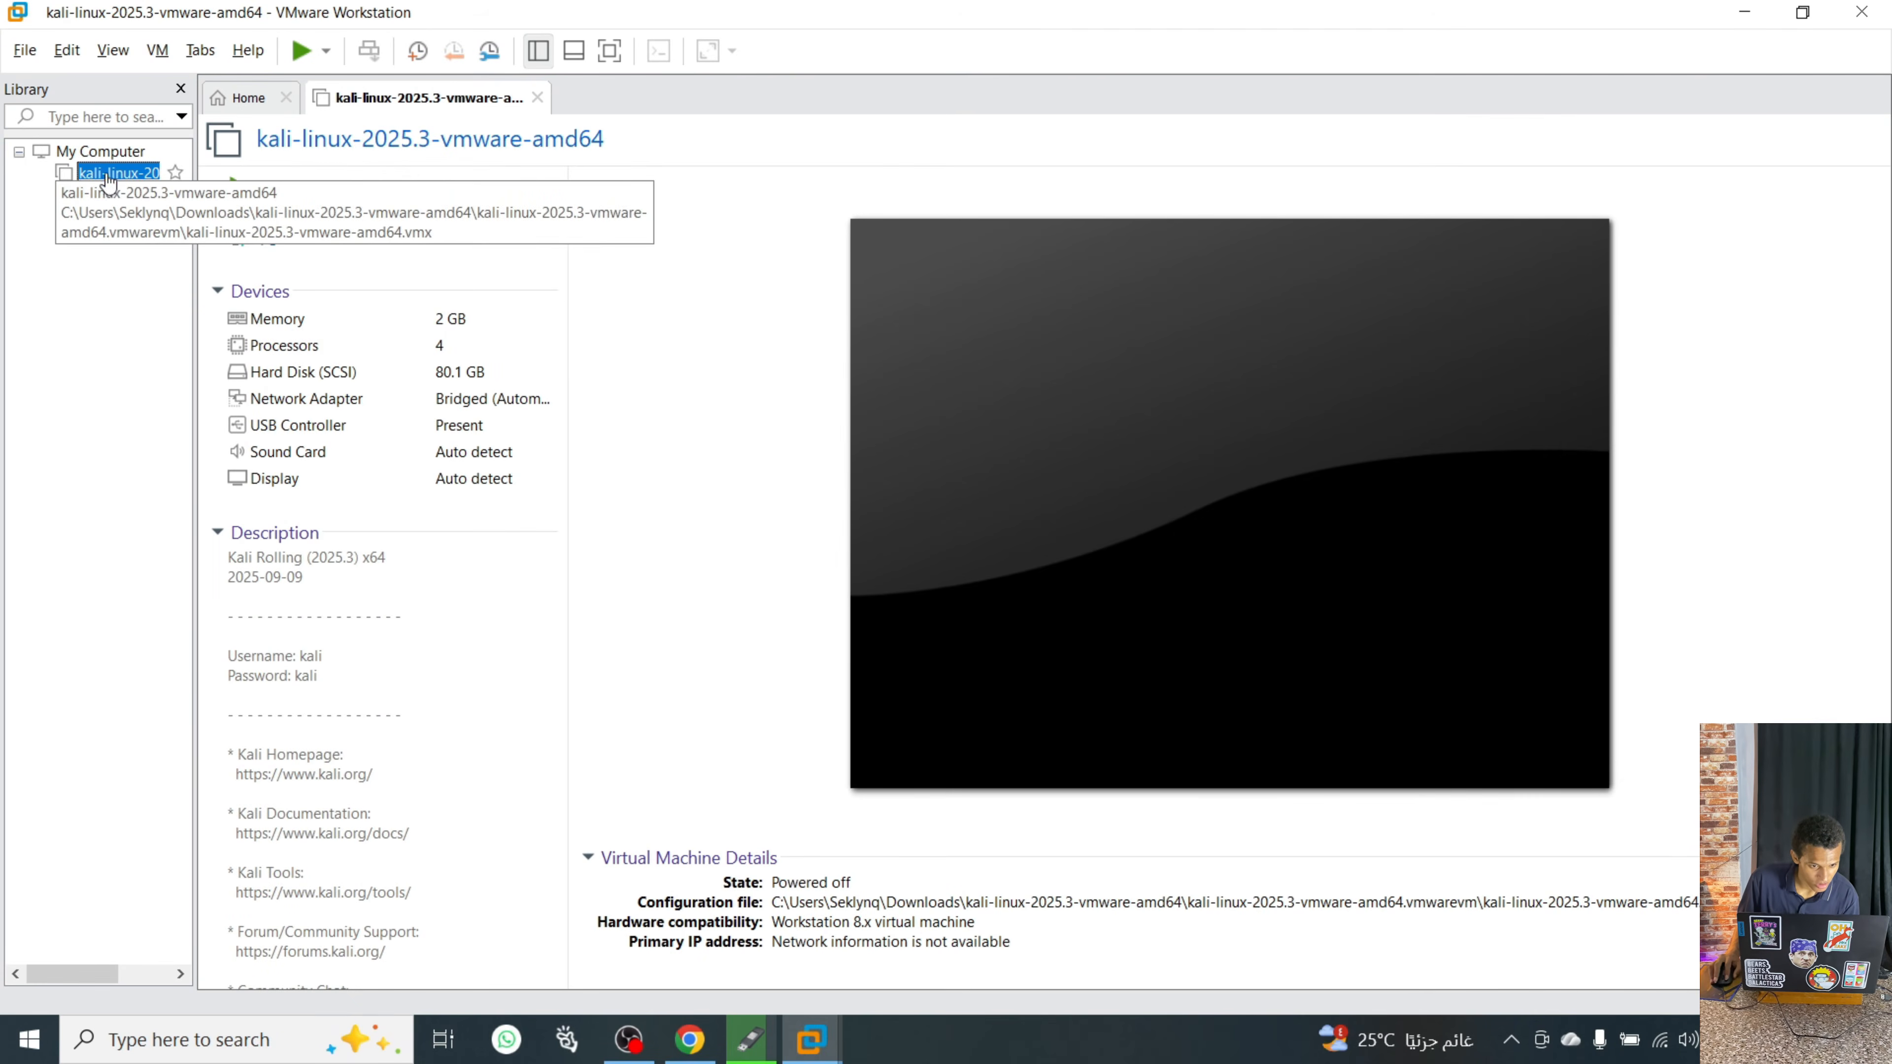
left_click(257, 237)
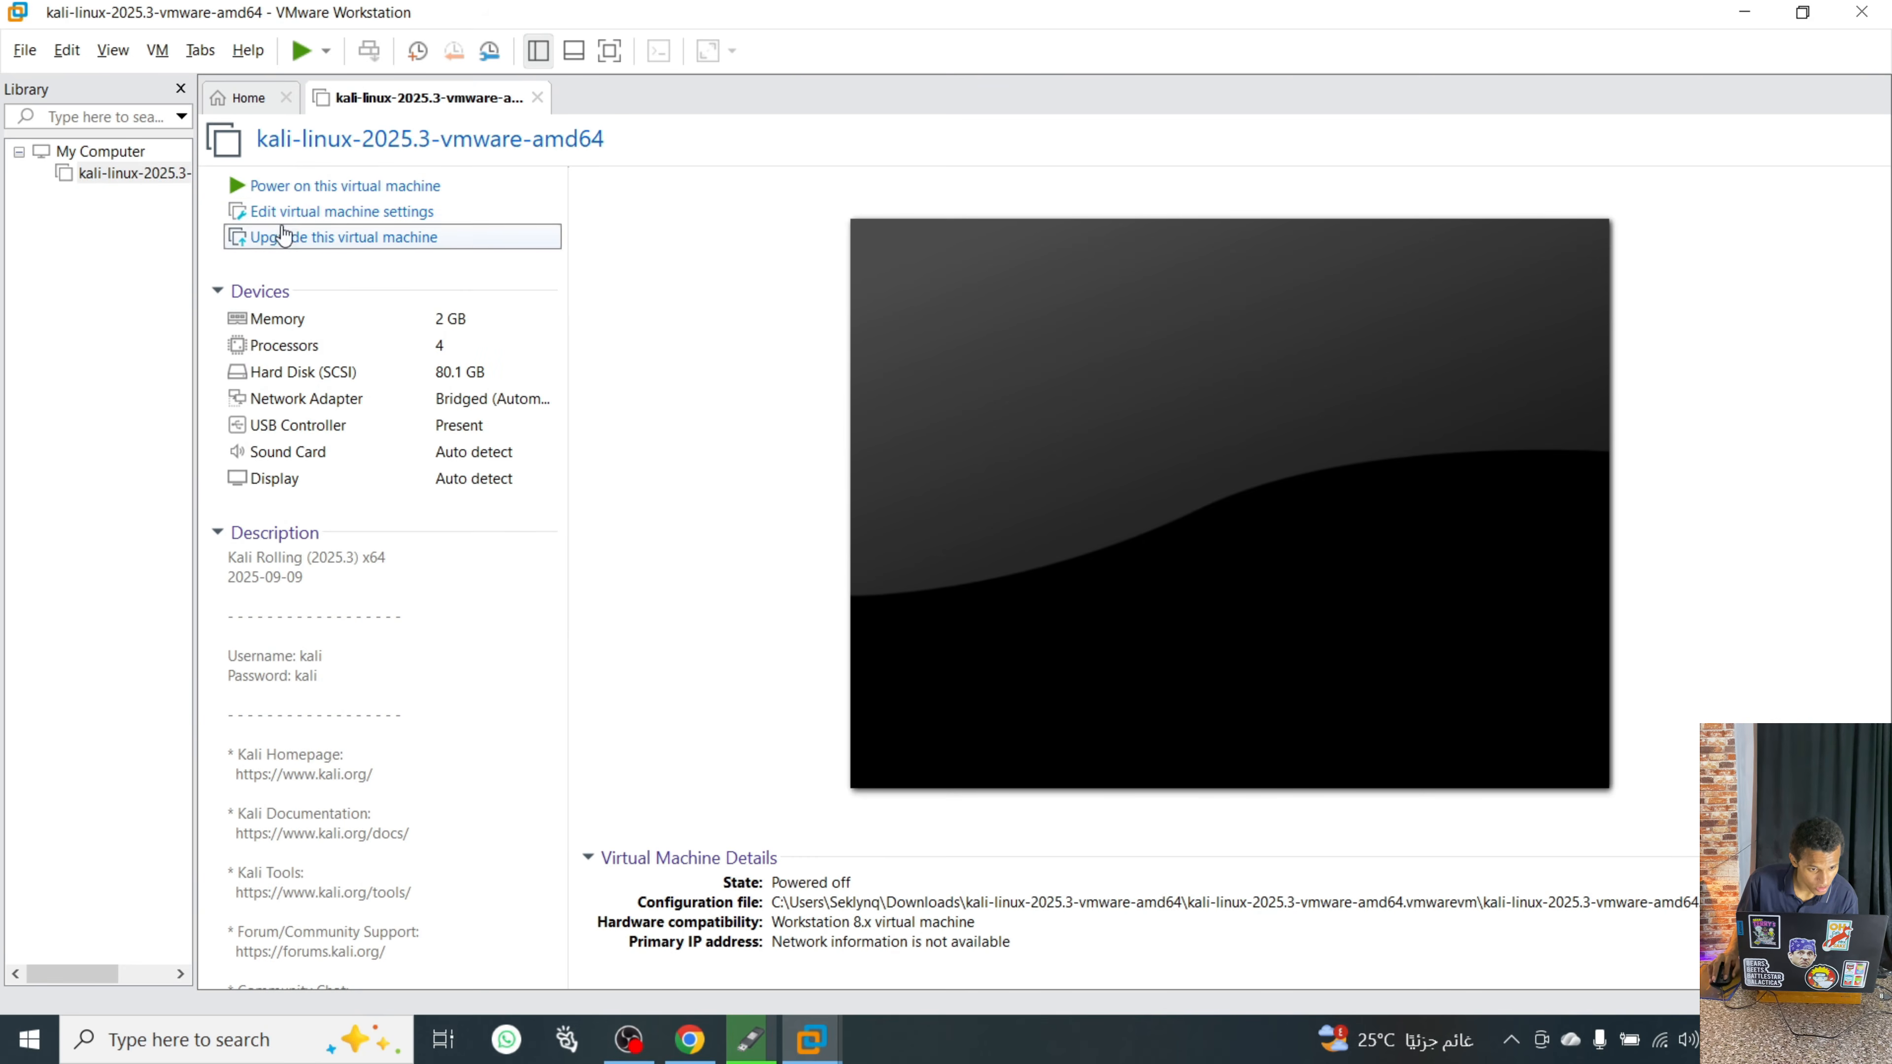
left_click(1169, 296)
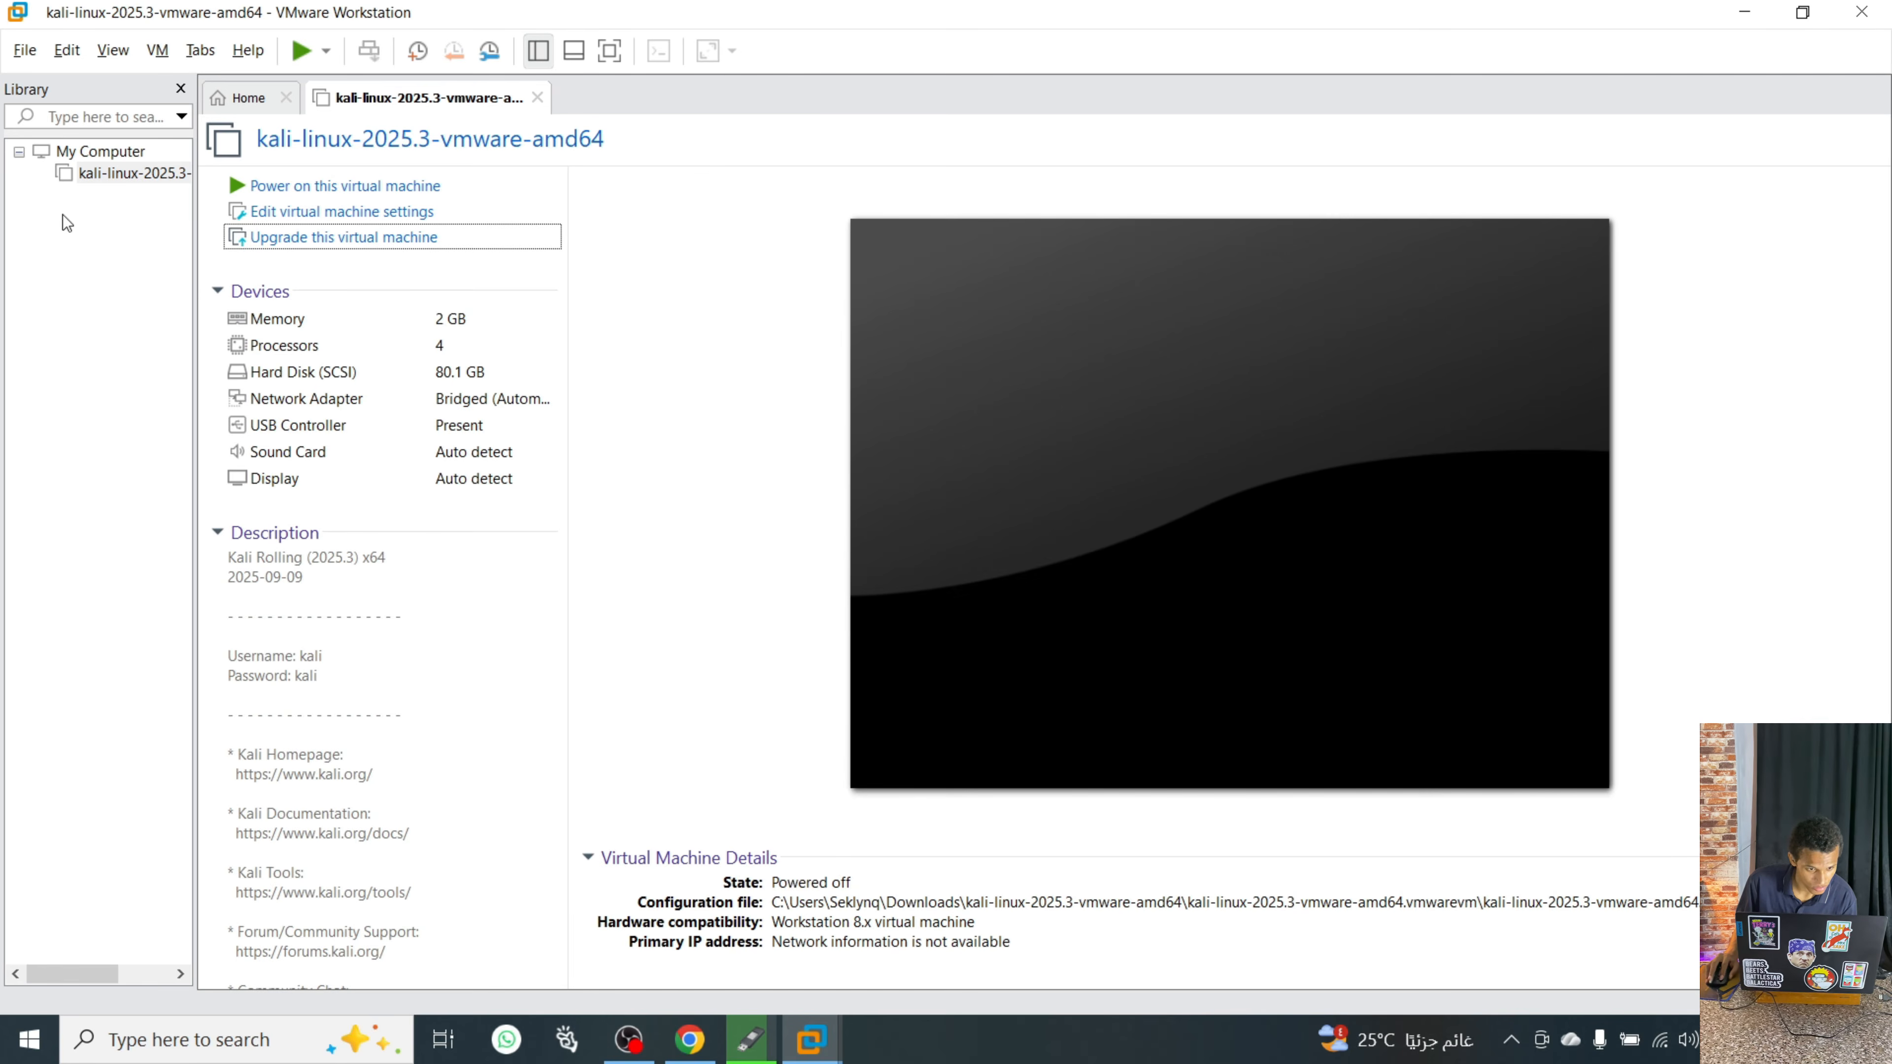
Enable Replicate physical network connection state on the Network Adapter, then power on the VM.
left_click(350, 215)
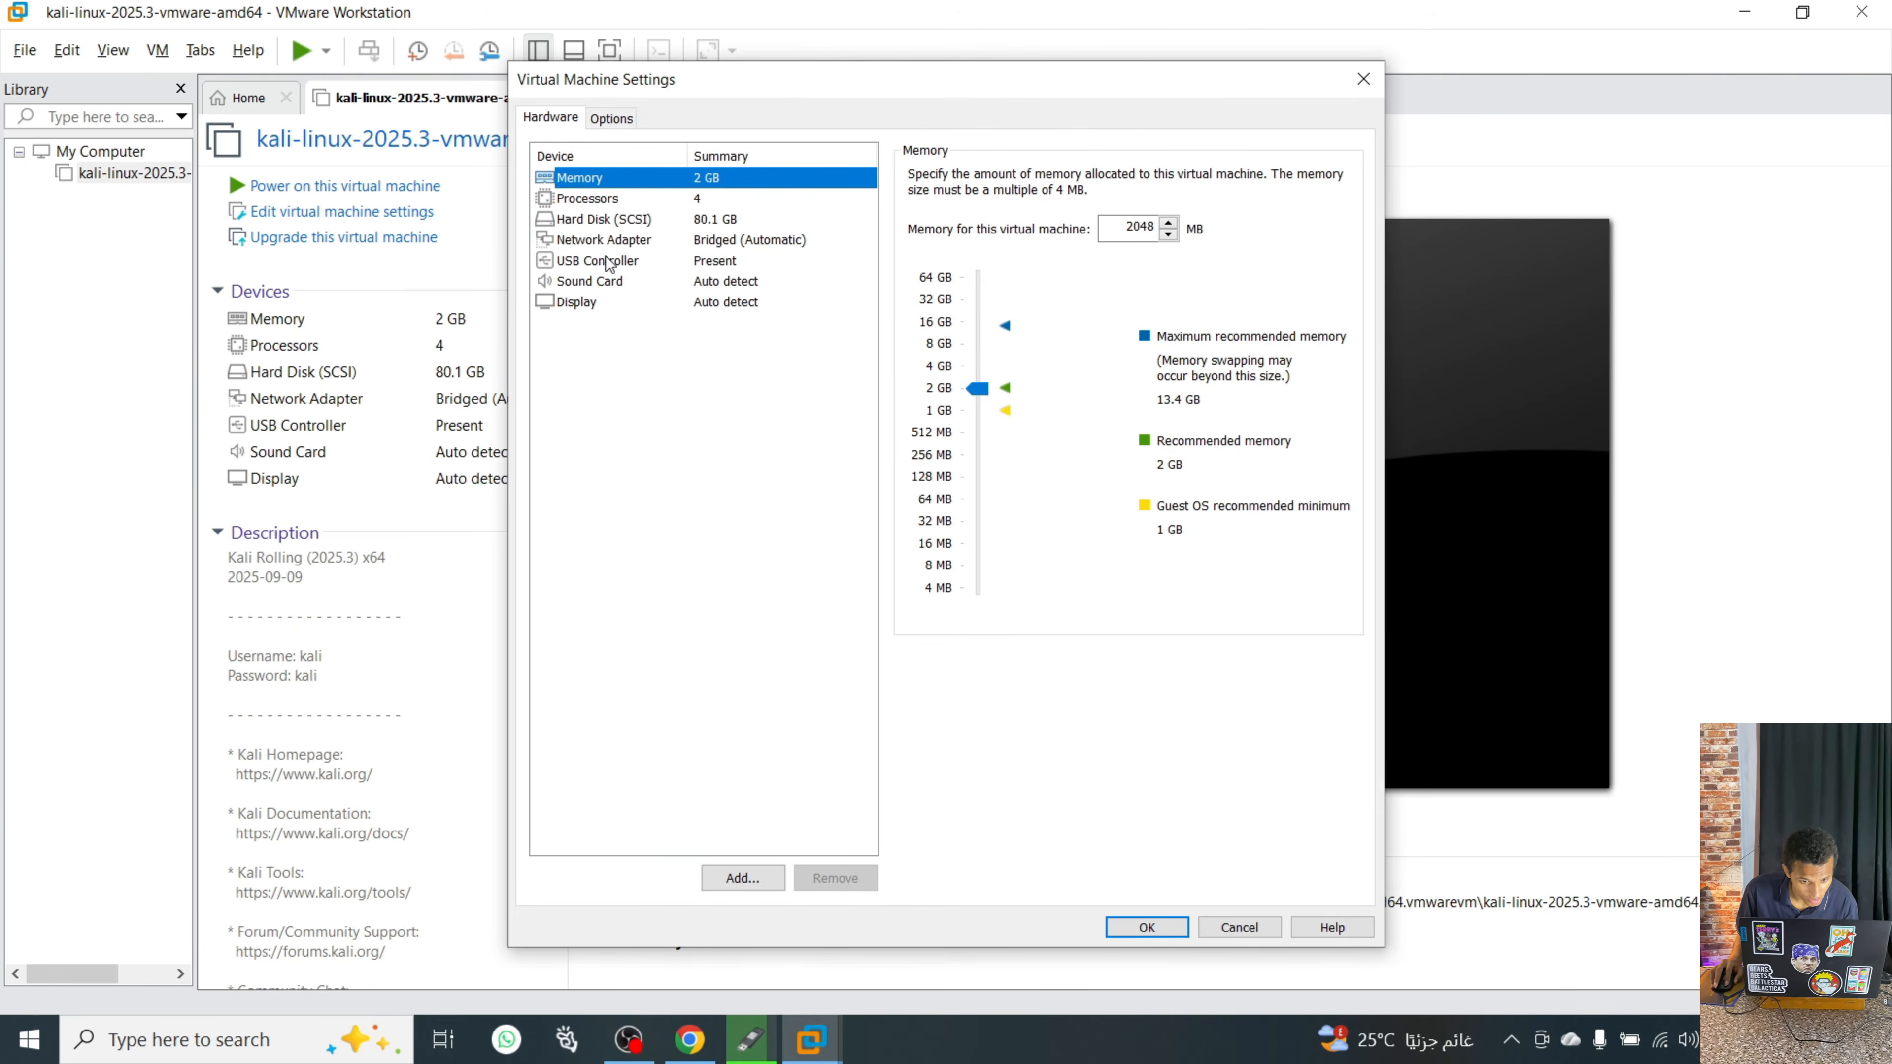
left_click(614, 239)
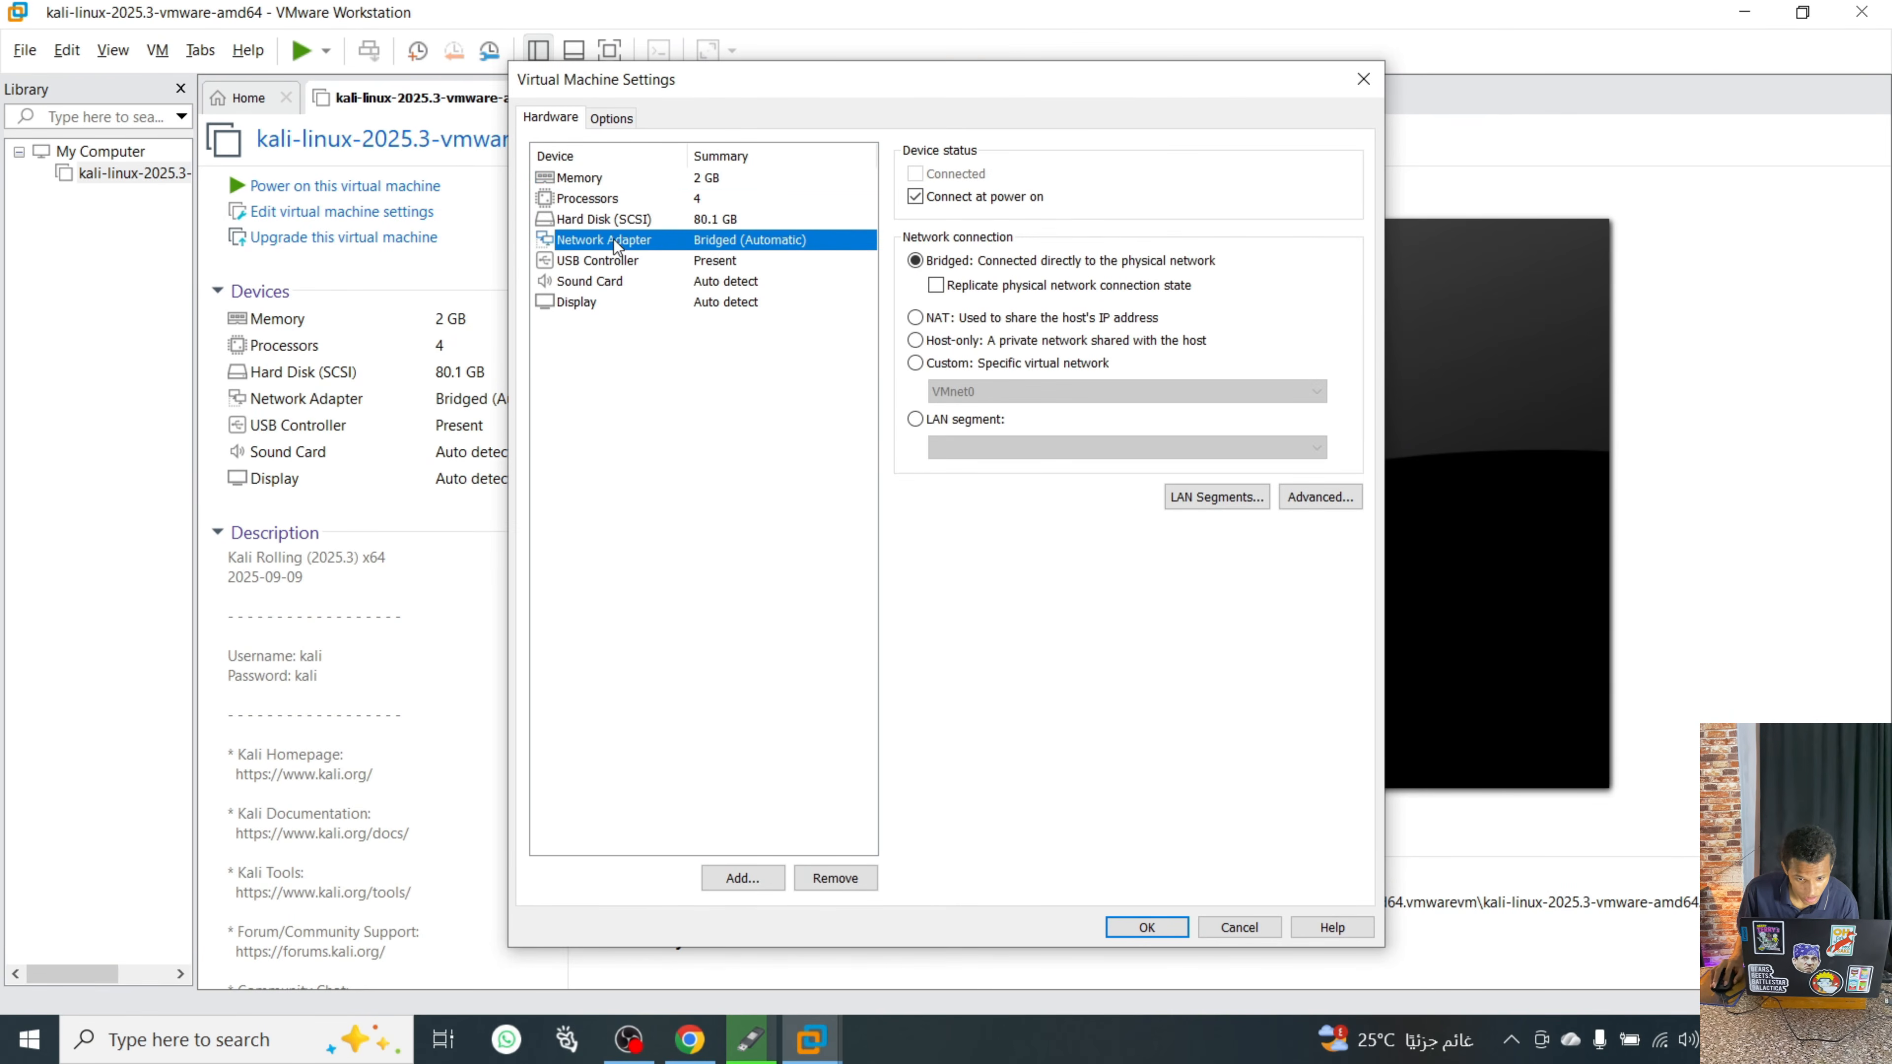
left_click(937, 286)
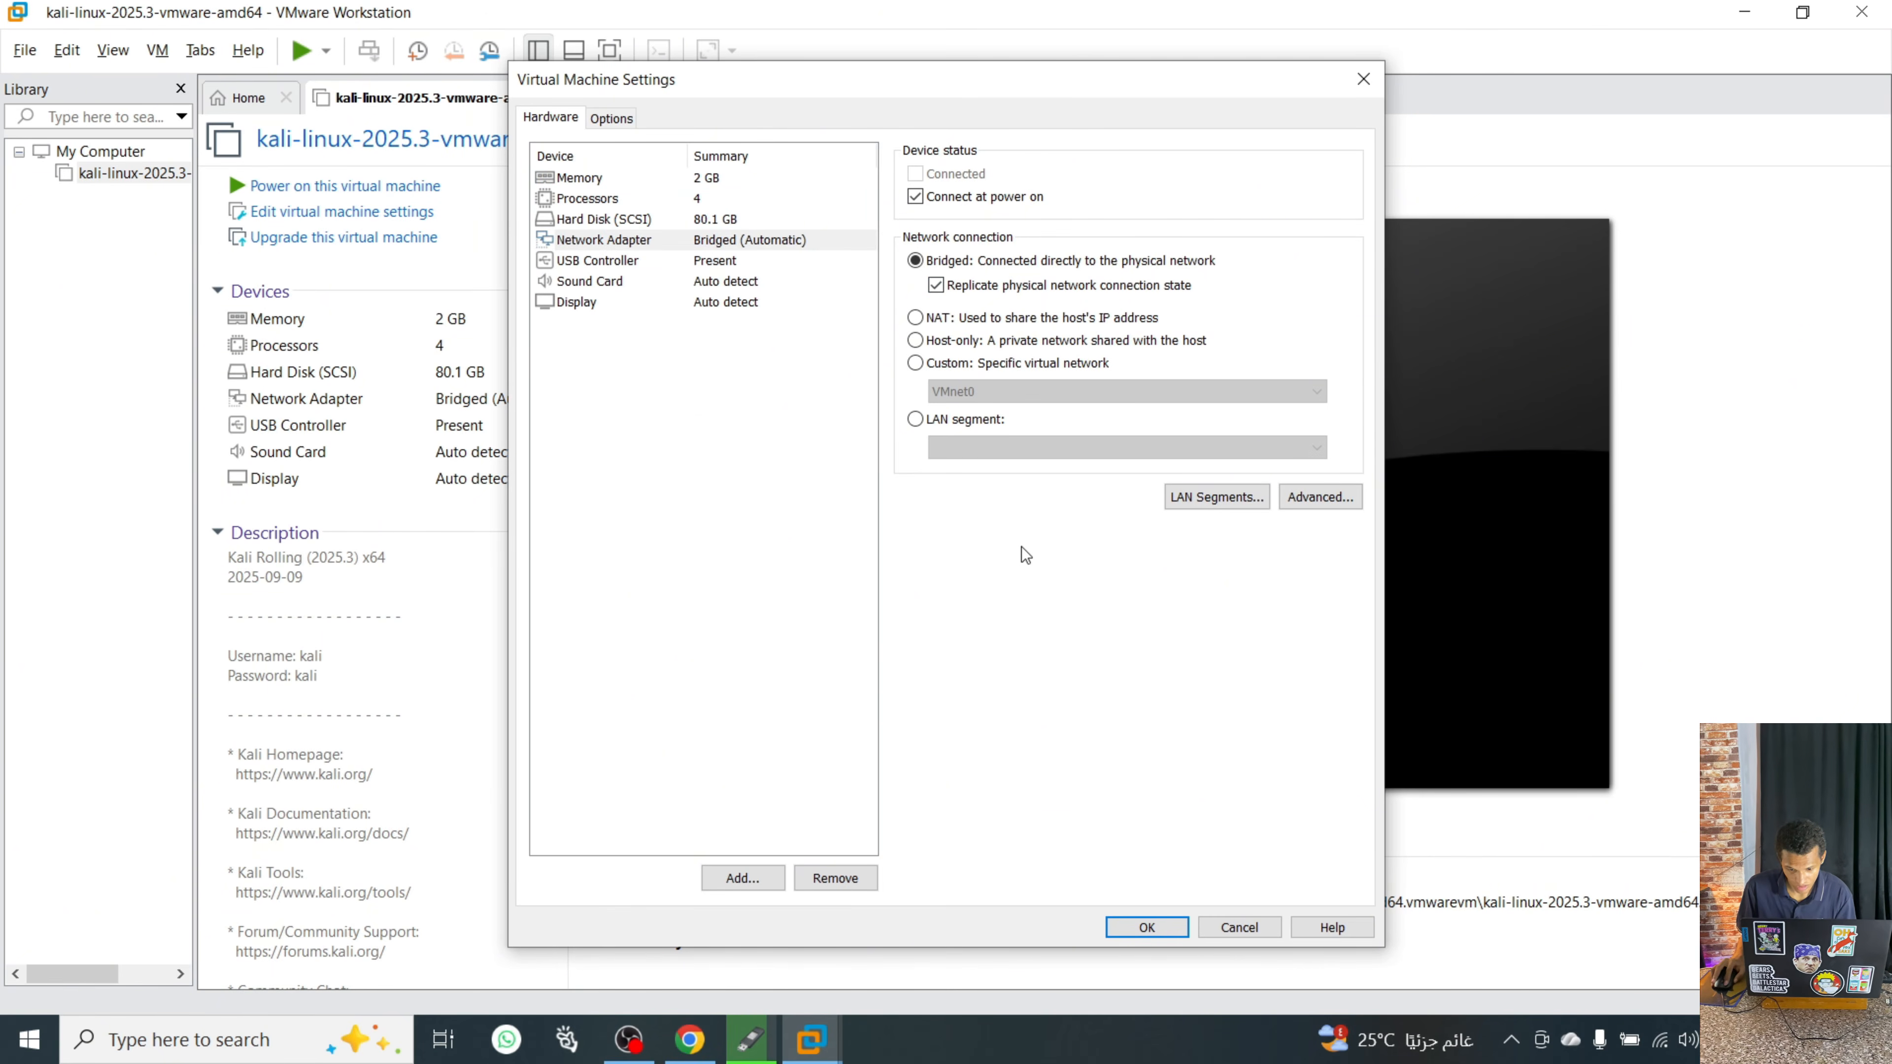
left_click(1147, 927)
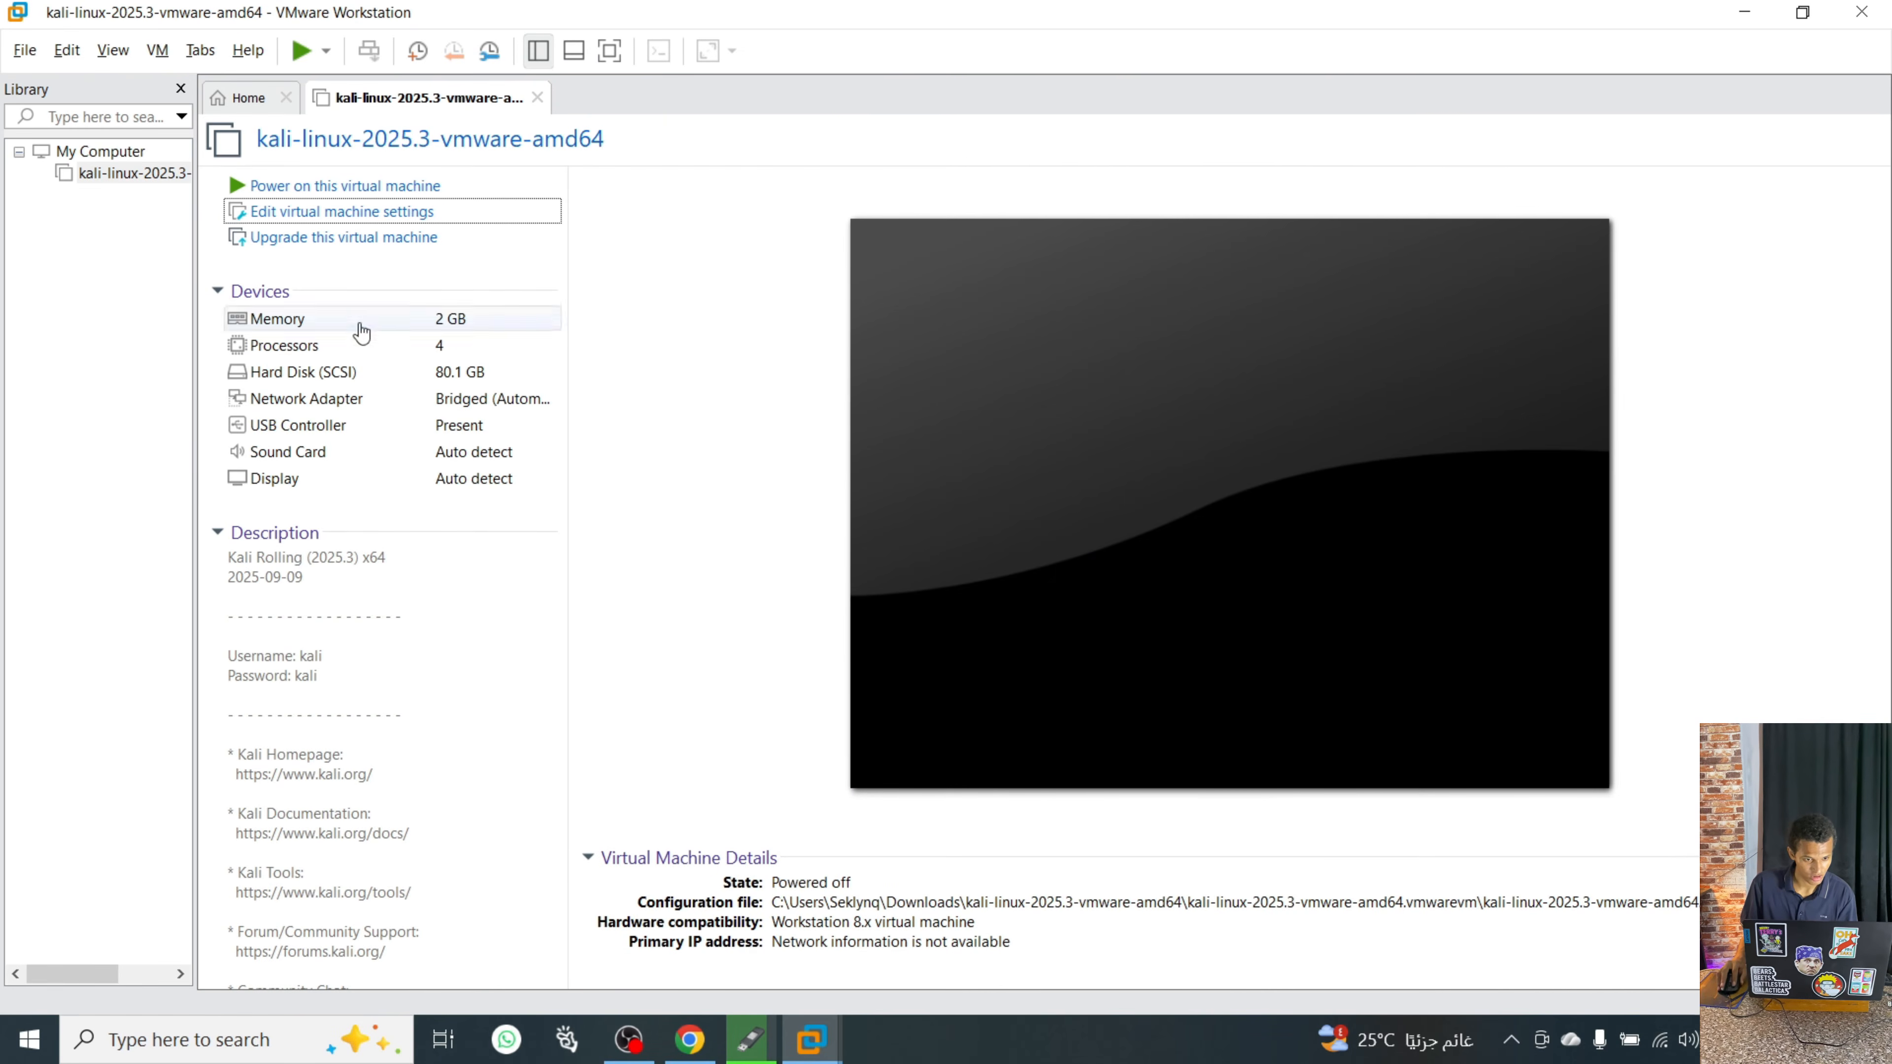
left_click(331, 186)
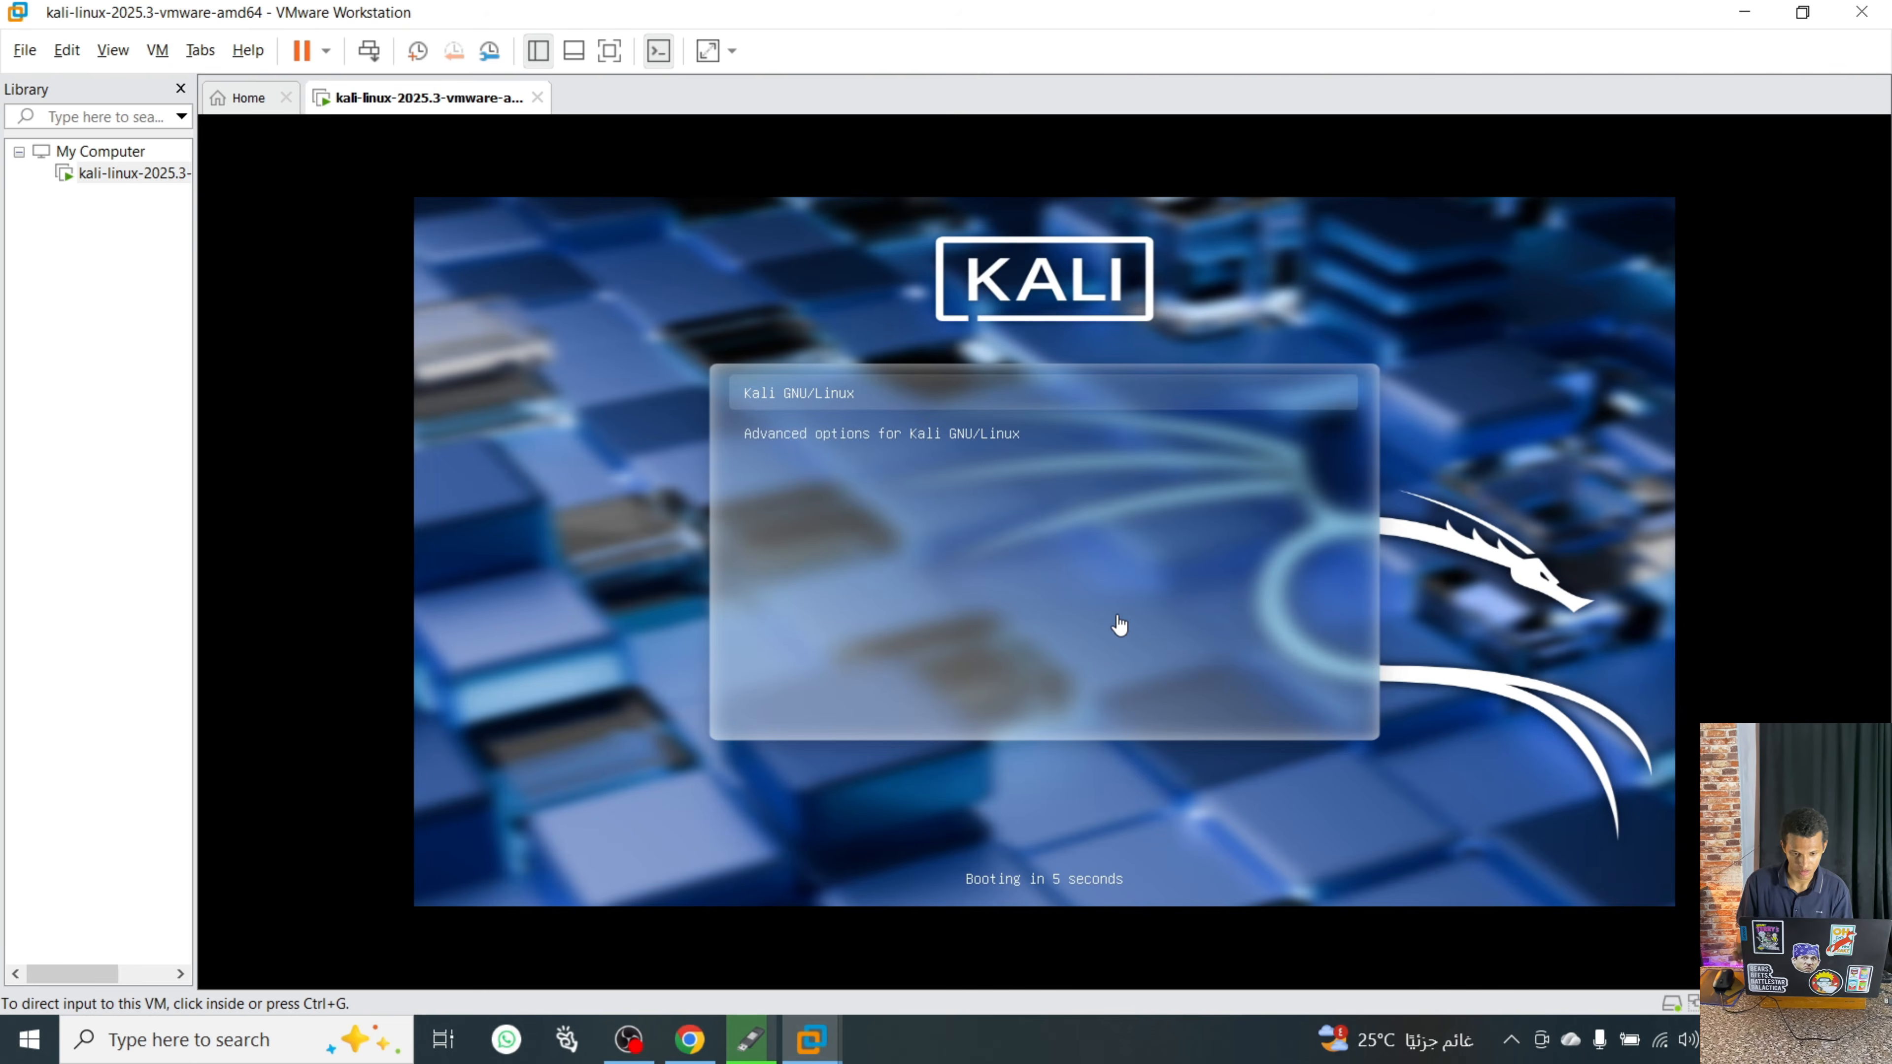
Boot the Kali GNU/Linux entry from the GRUB menu.
left_click(1119, 625)
key("Return")
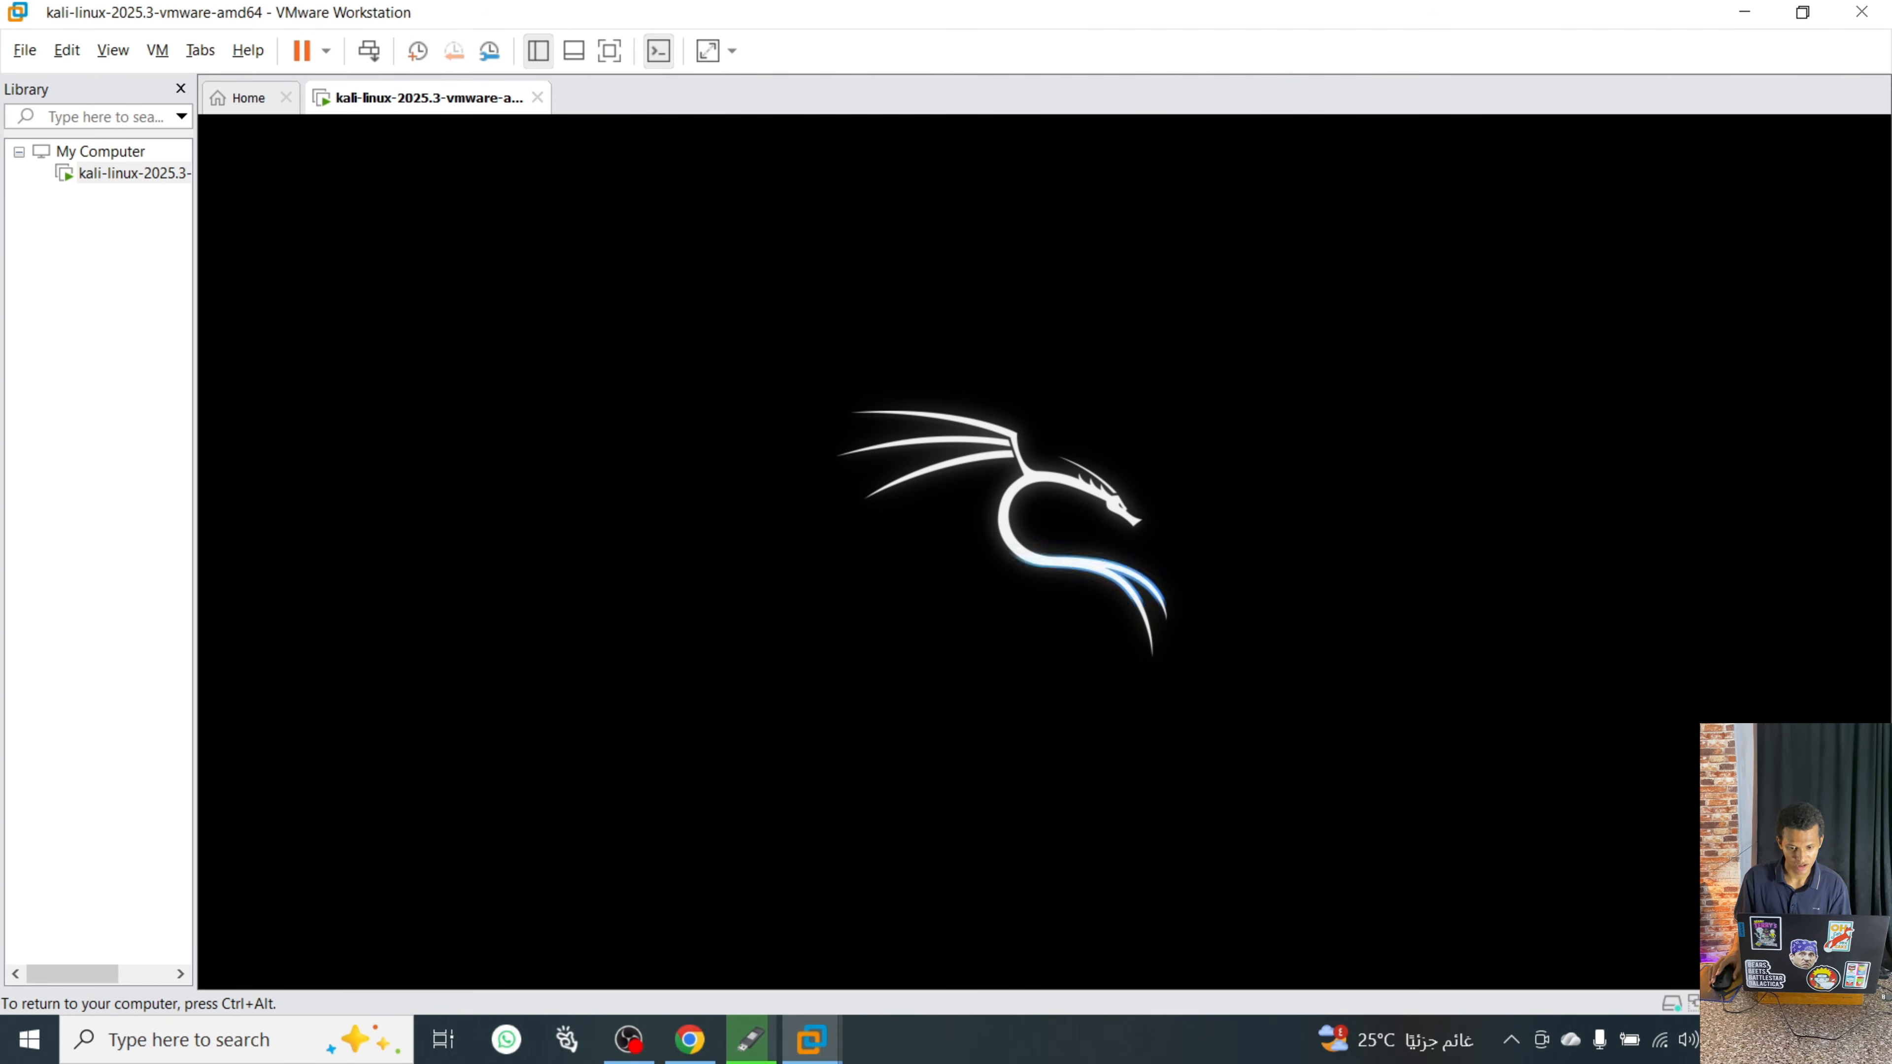
key("ctrl+alt")
Log in at the Kali login screen as kali with the default password.
left_click(786, 267)
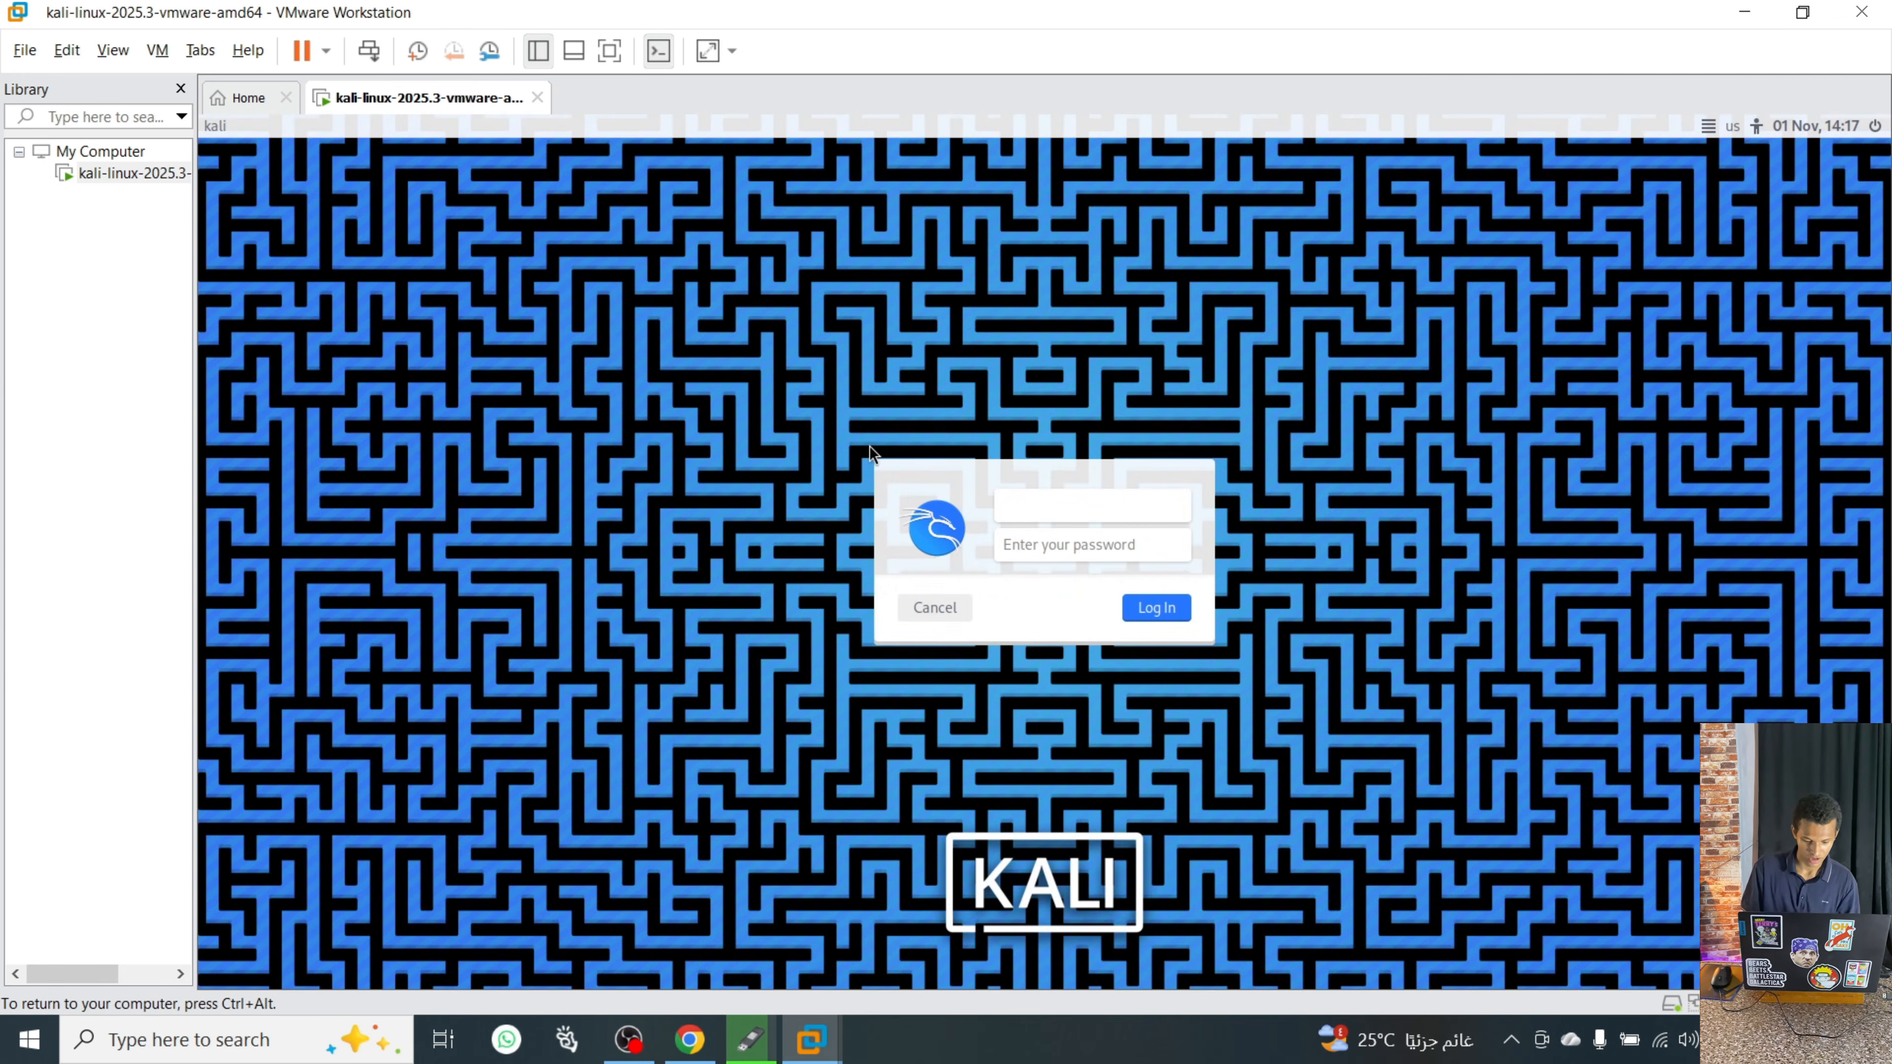
type("kali")
key("Tab")
type("kali")
key("Return")
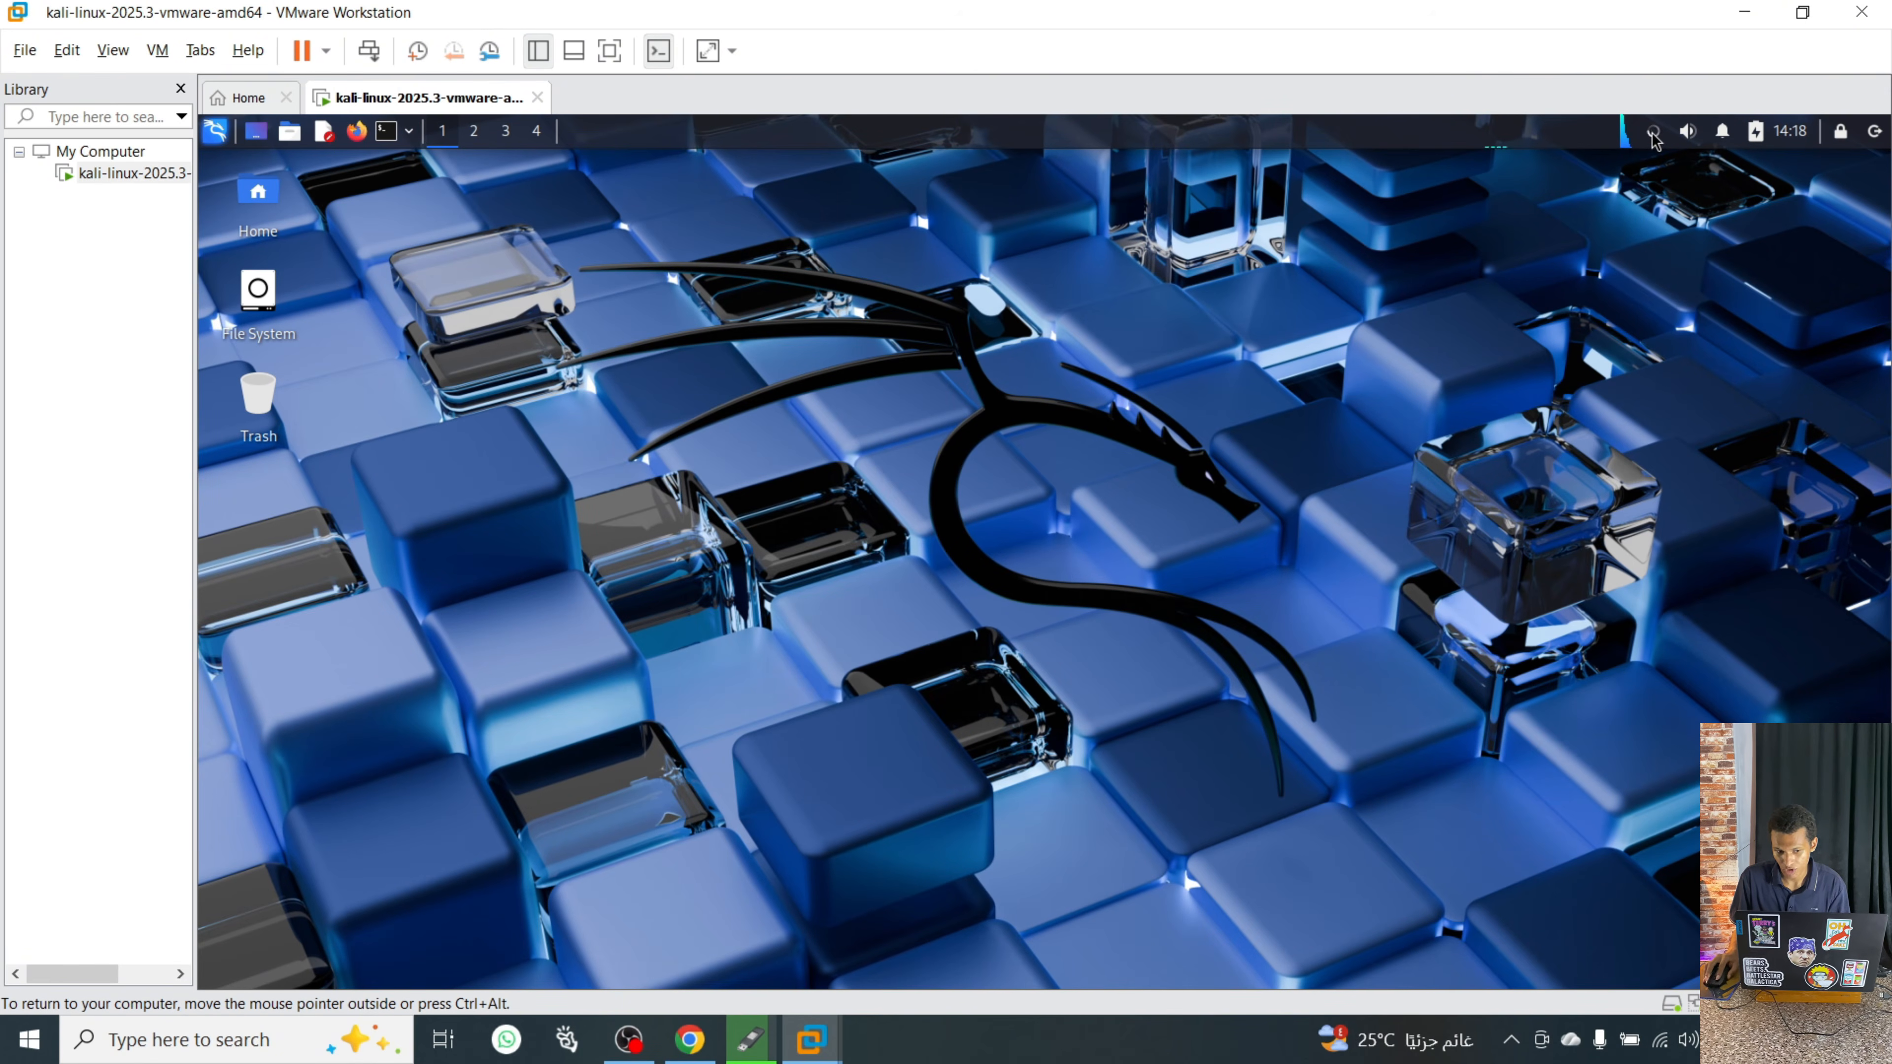
left_click(387, 133)
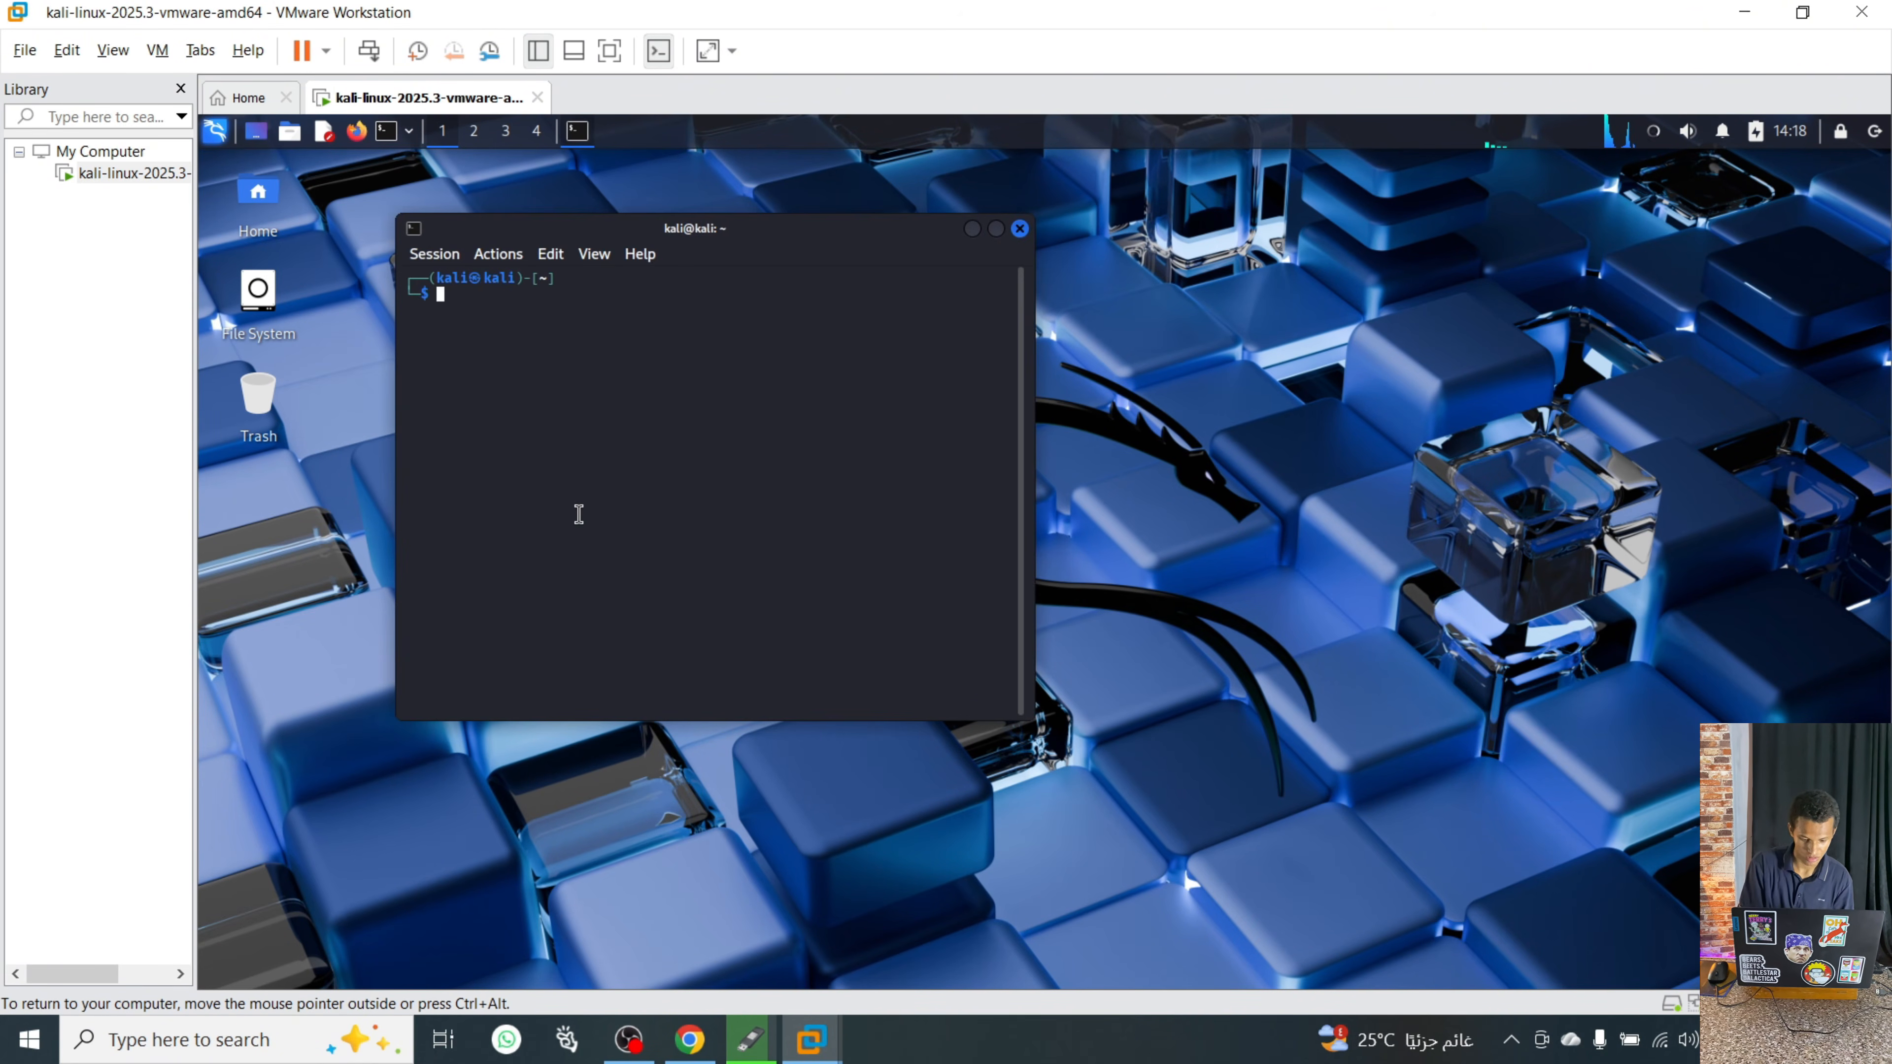
type("sudo su")
key("Return")
key("Return")
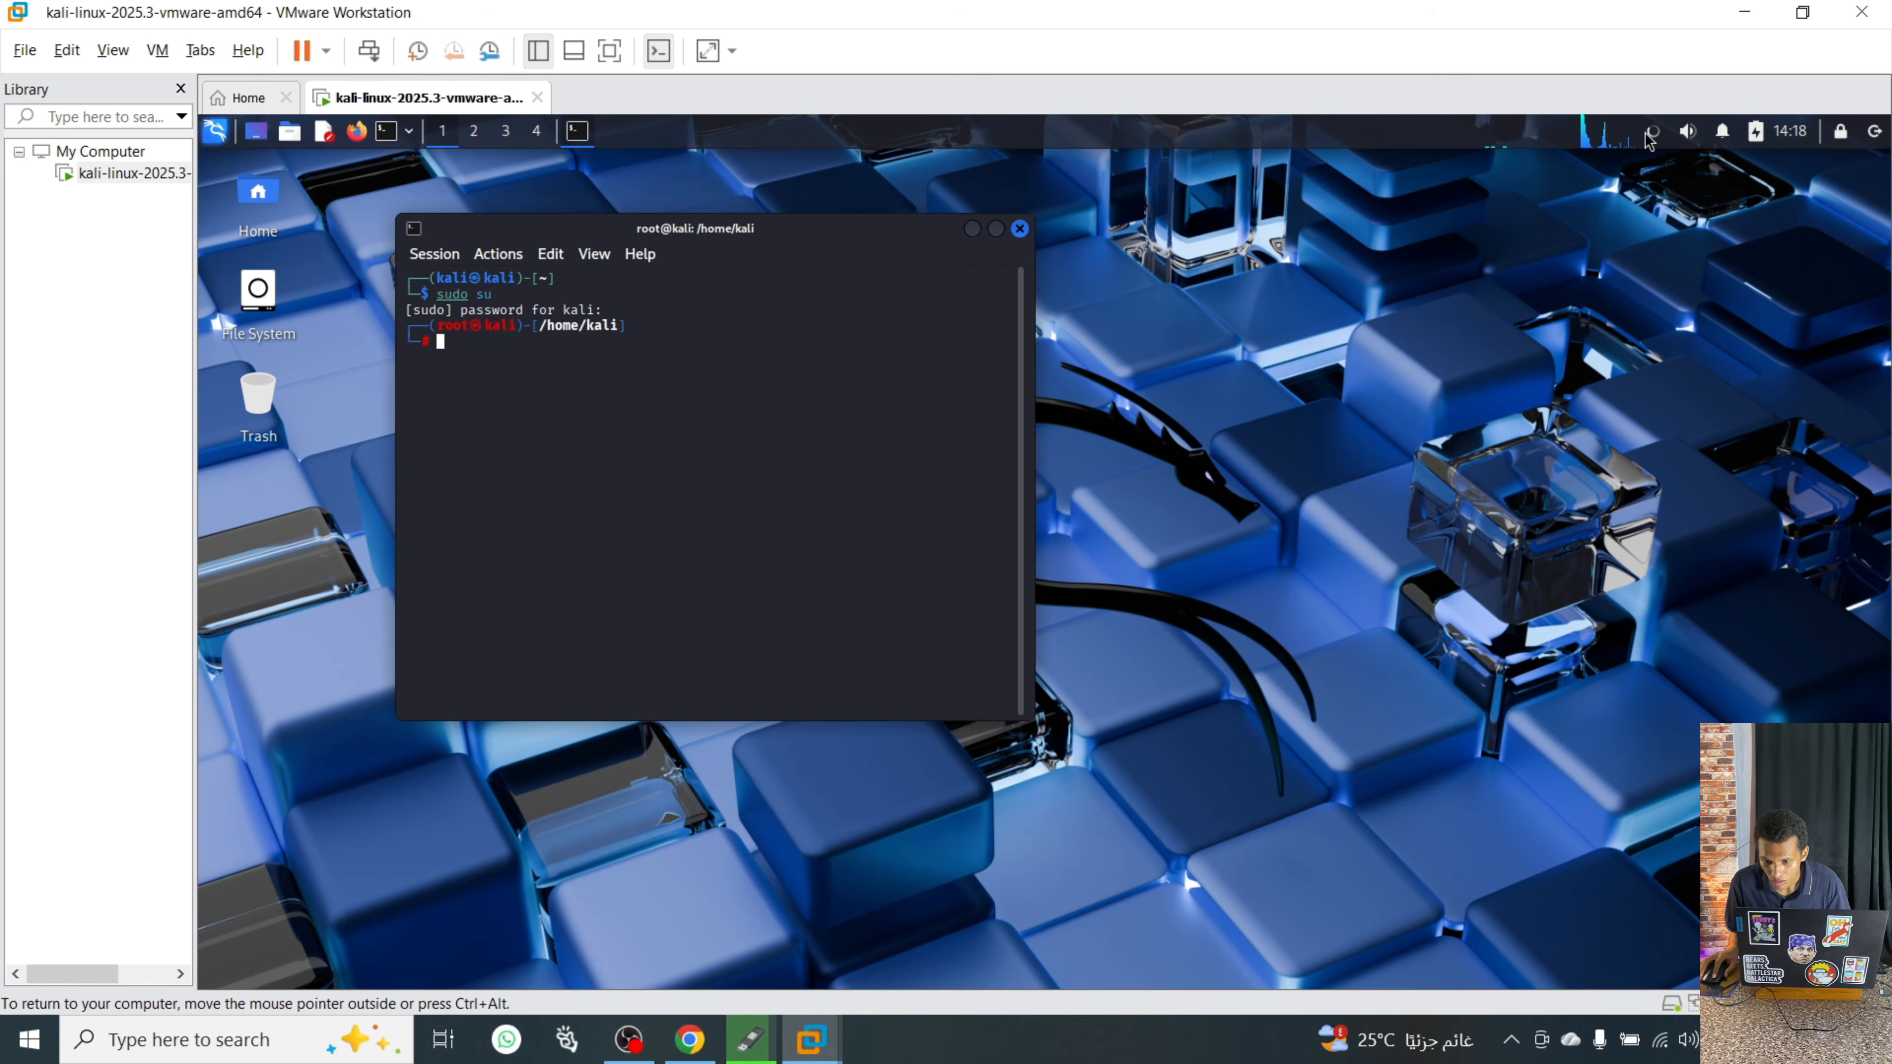
left_click(1652, 132)
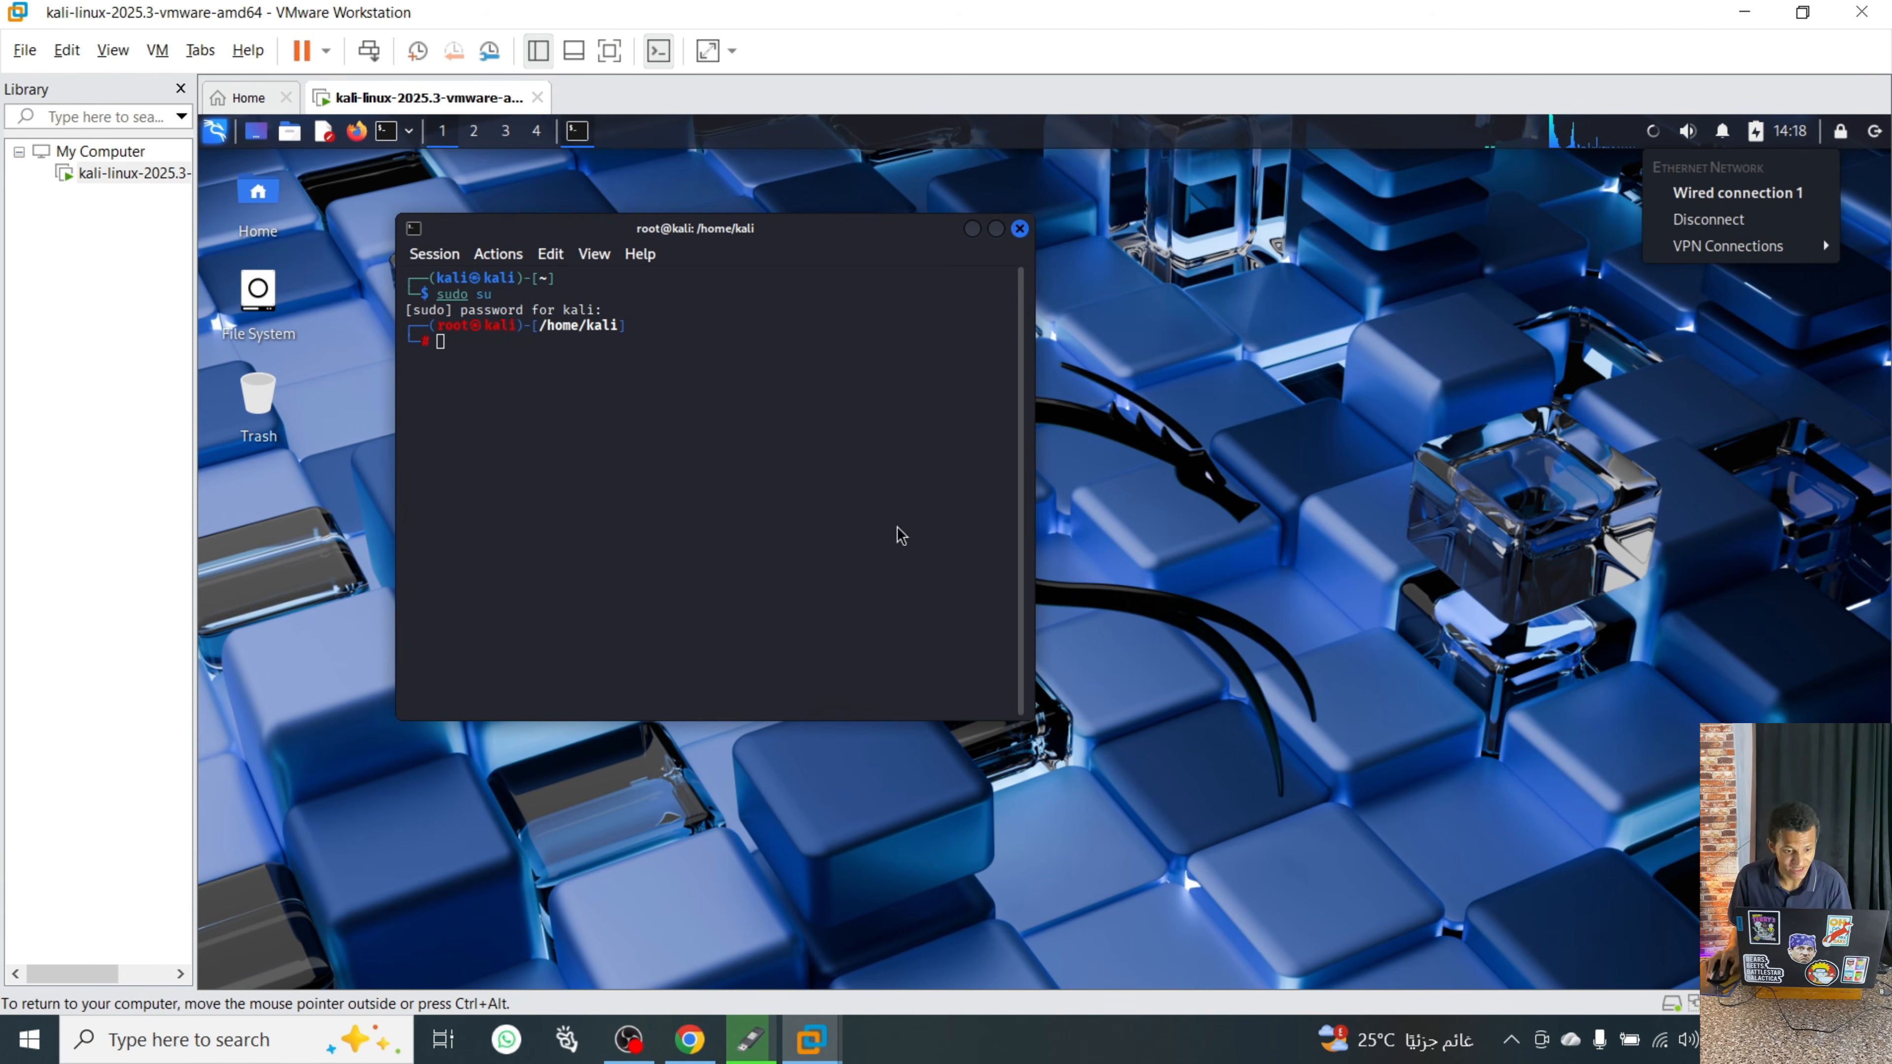
left_click(857, 514)
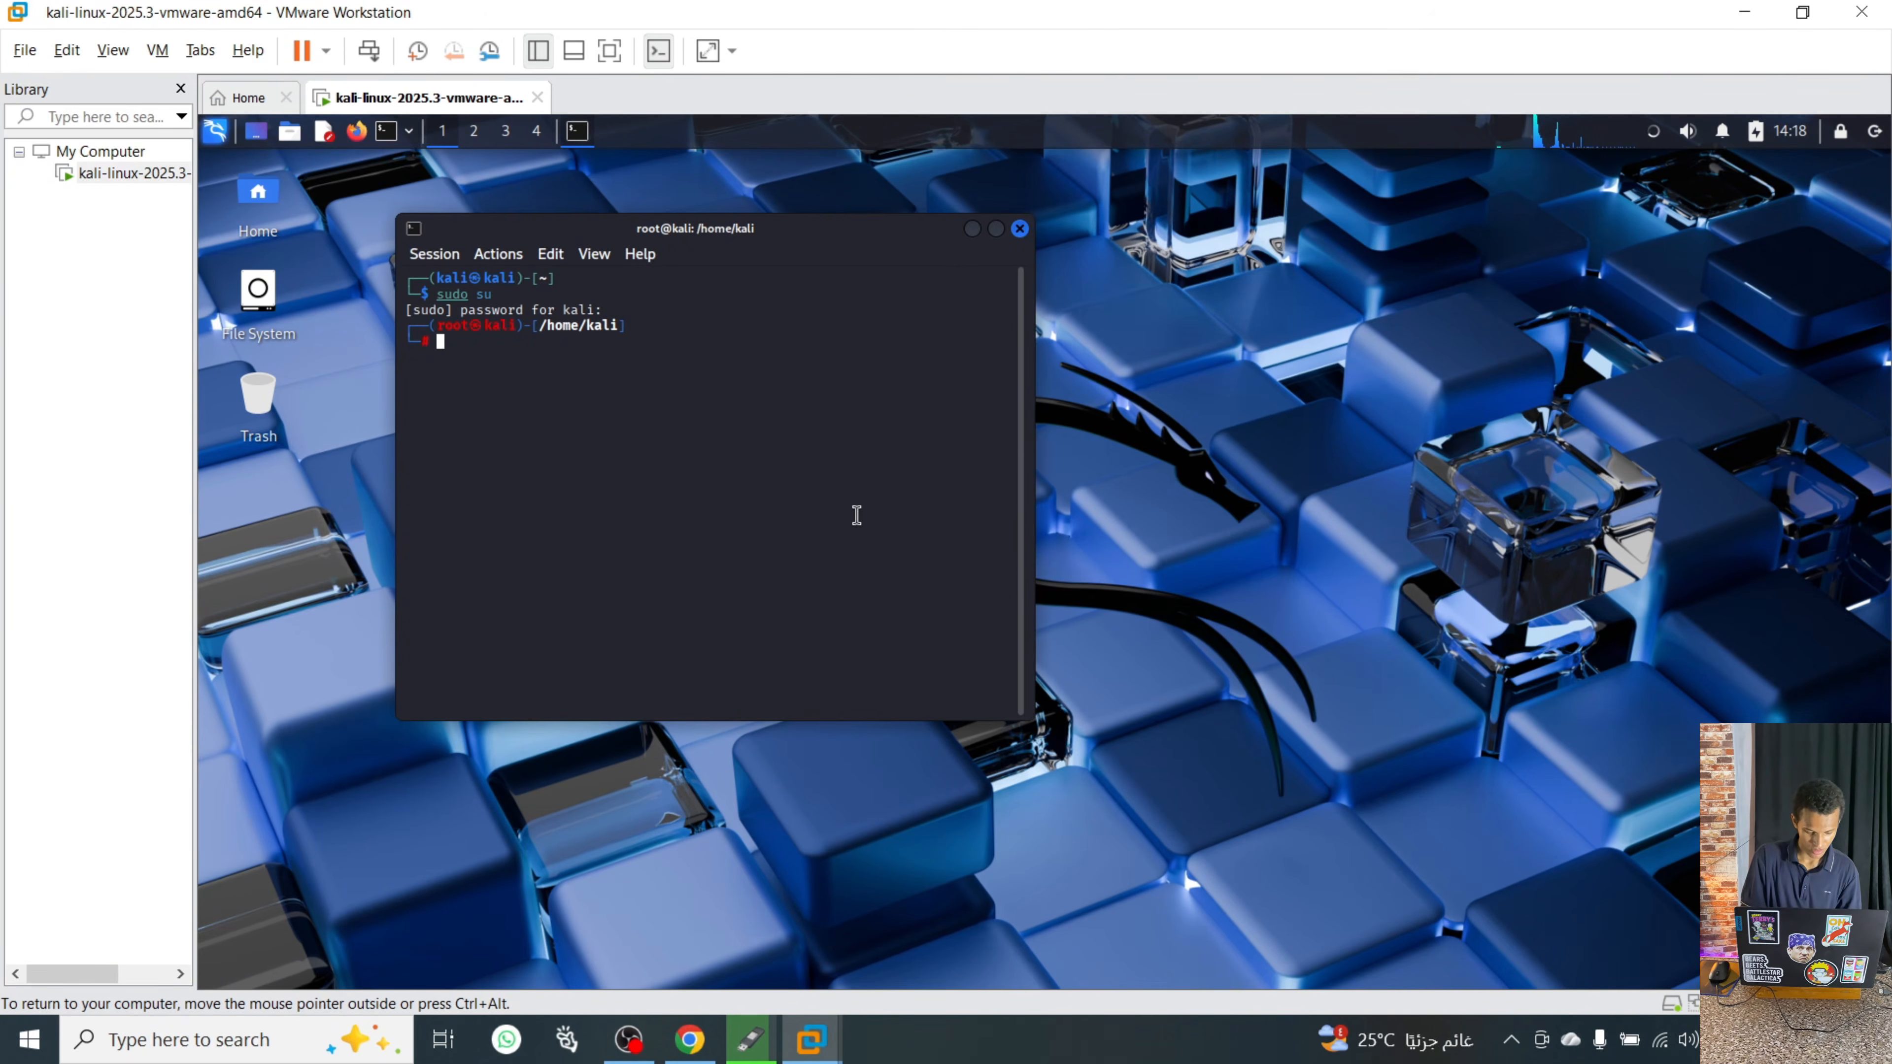
type("ifcon")
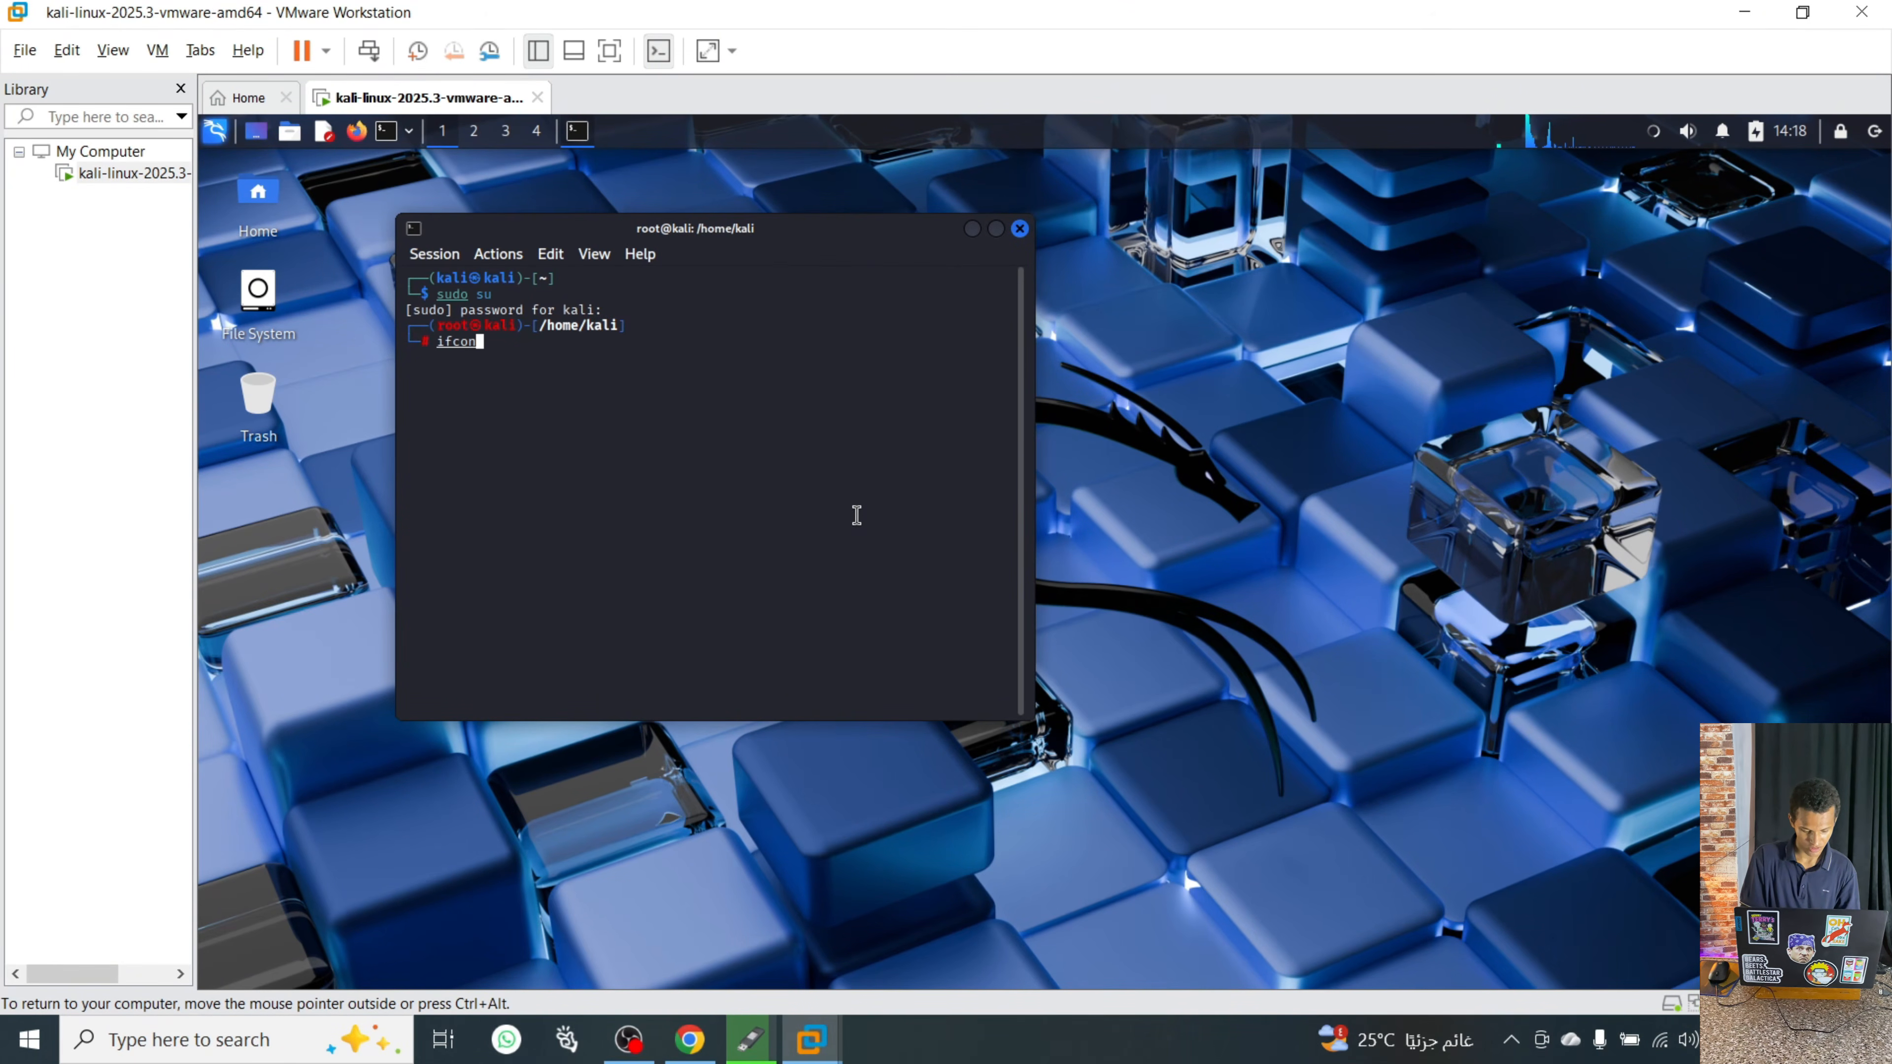
type("fug")
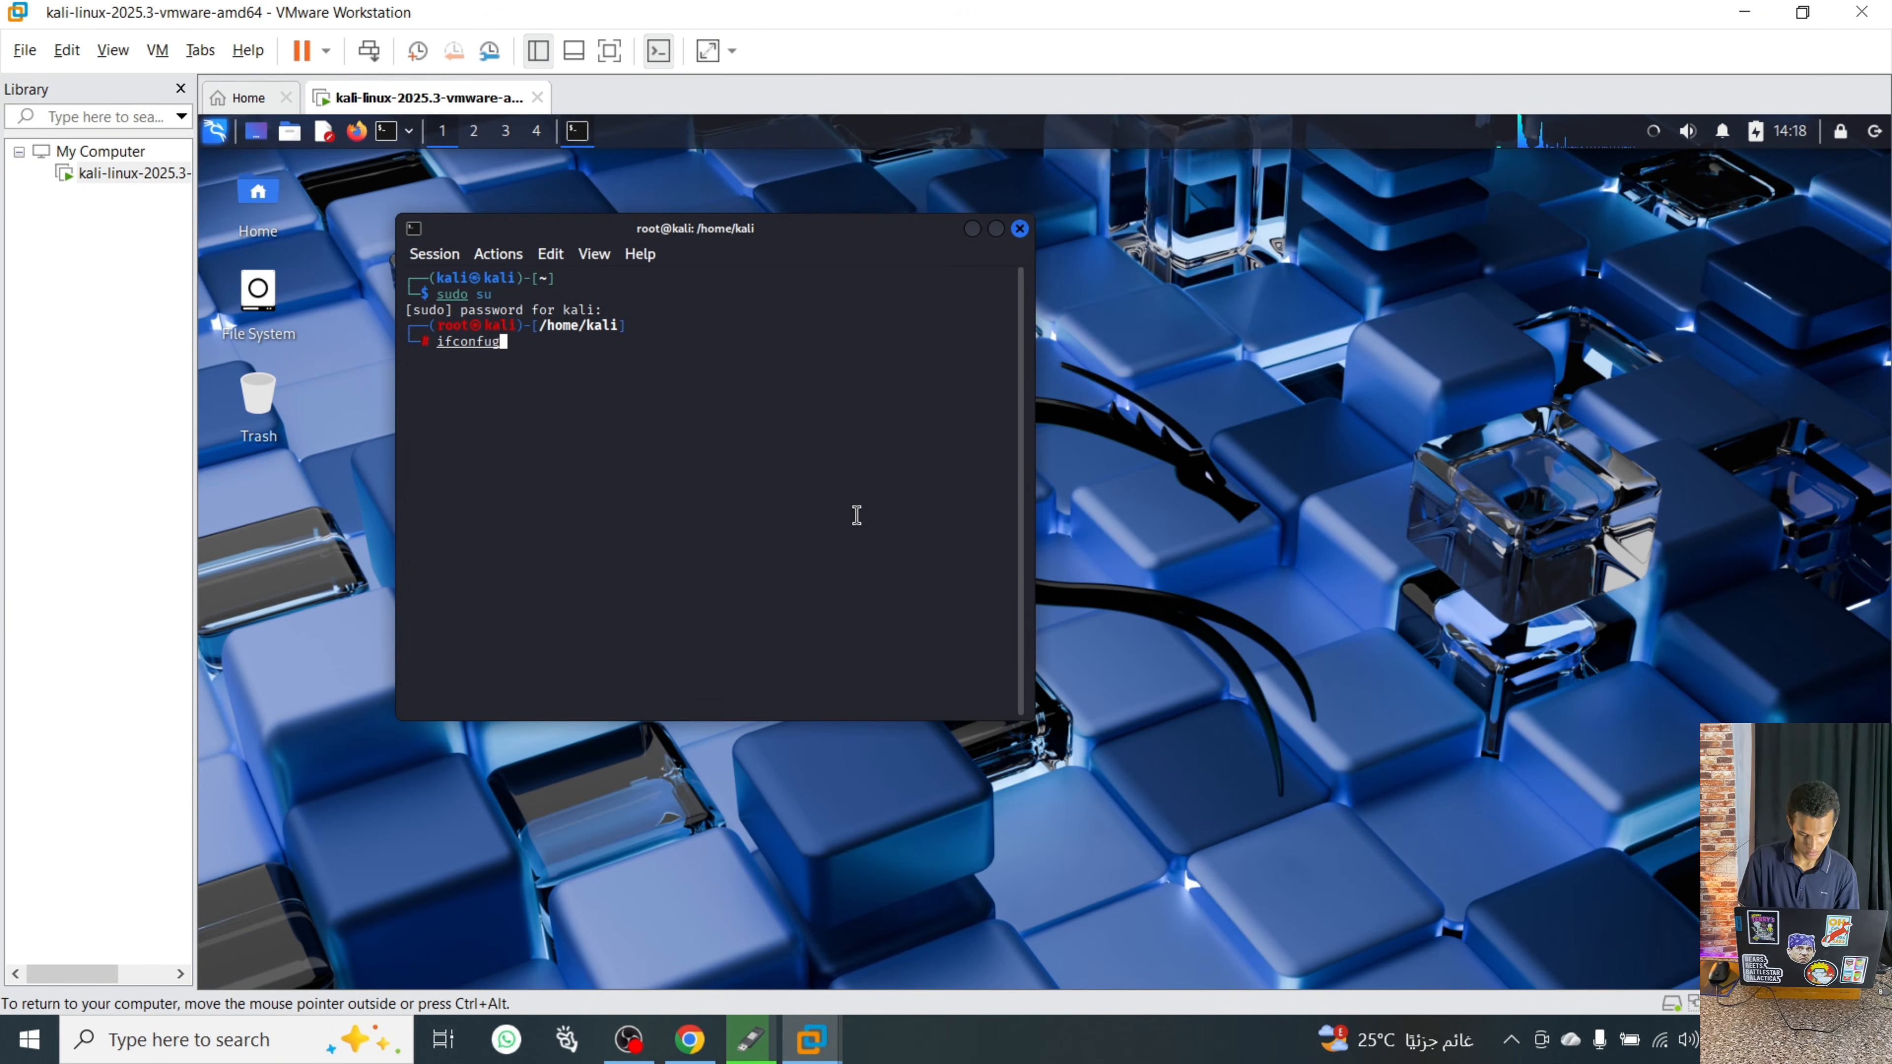
key("BackSpace")
key("BackSpace")
type("ig")
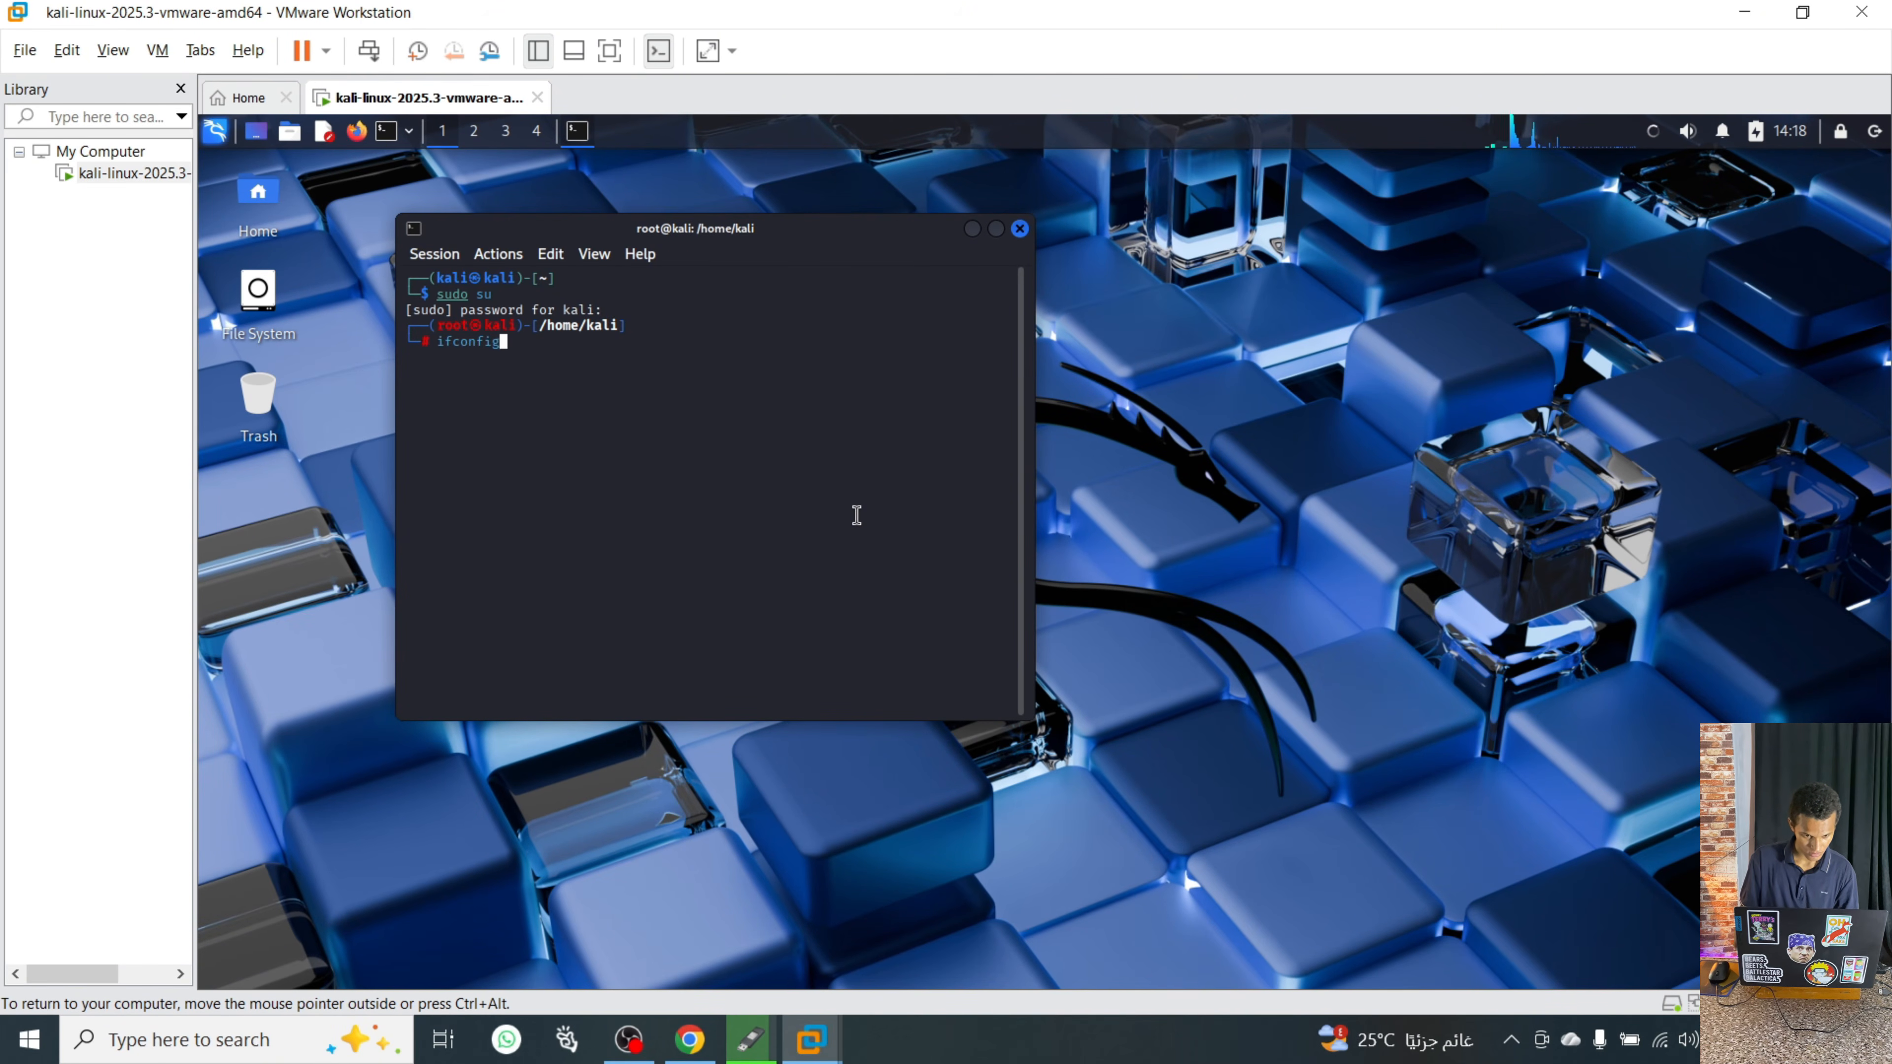
key("Return")
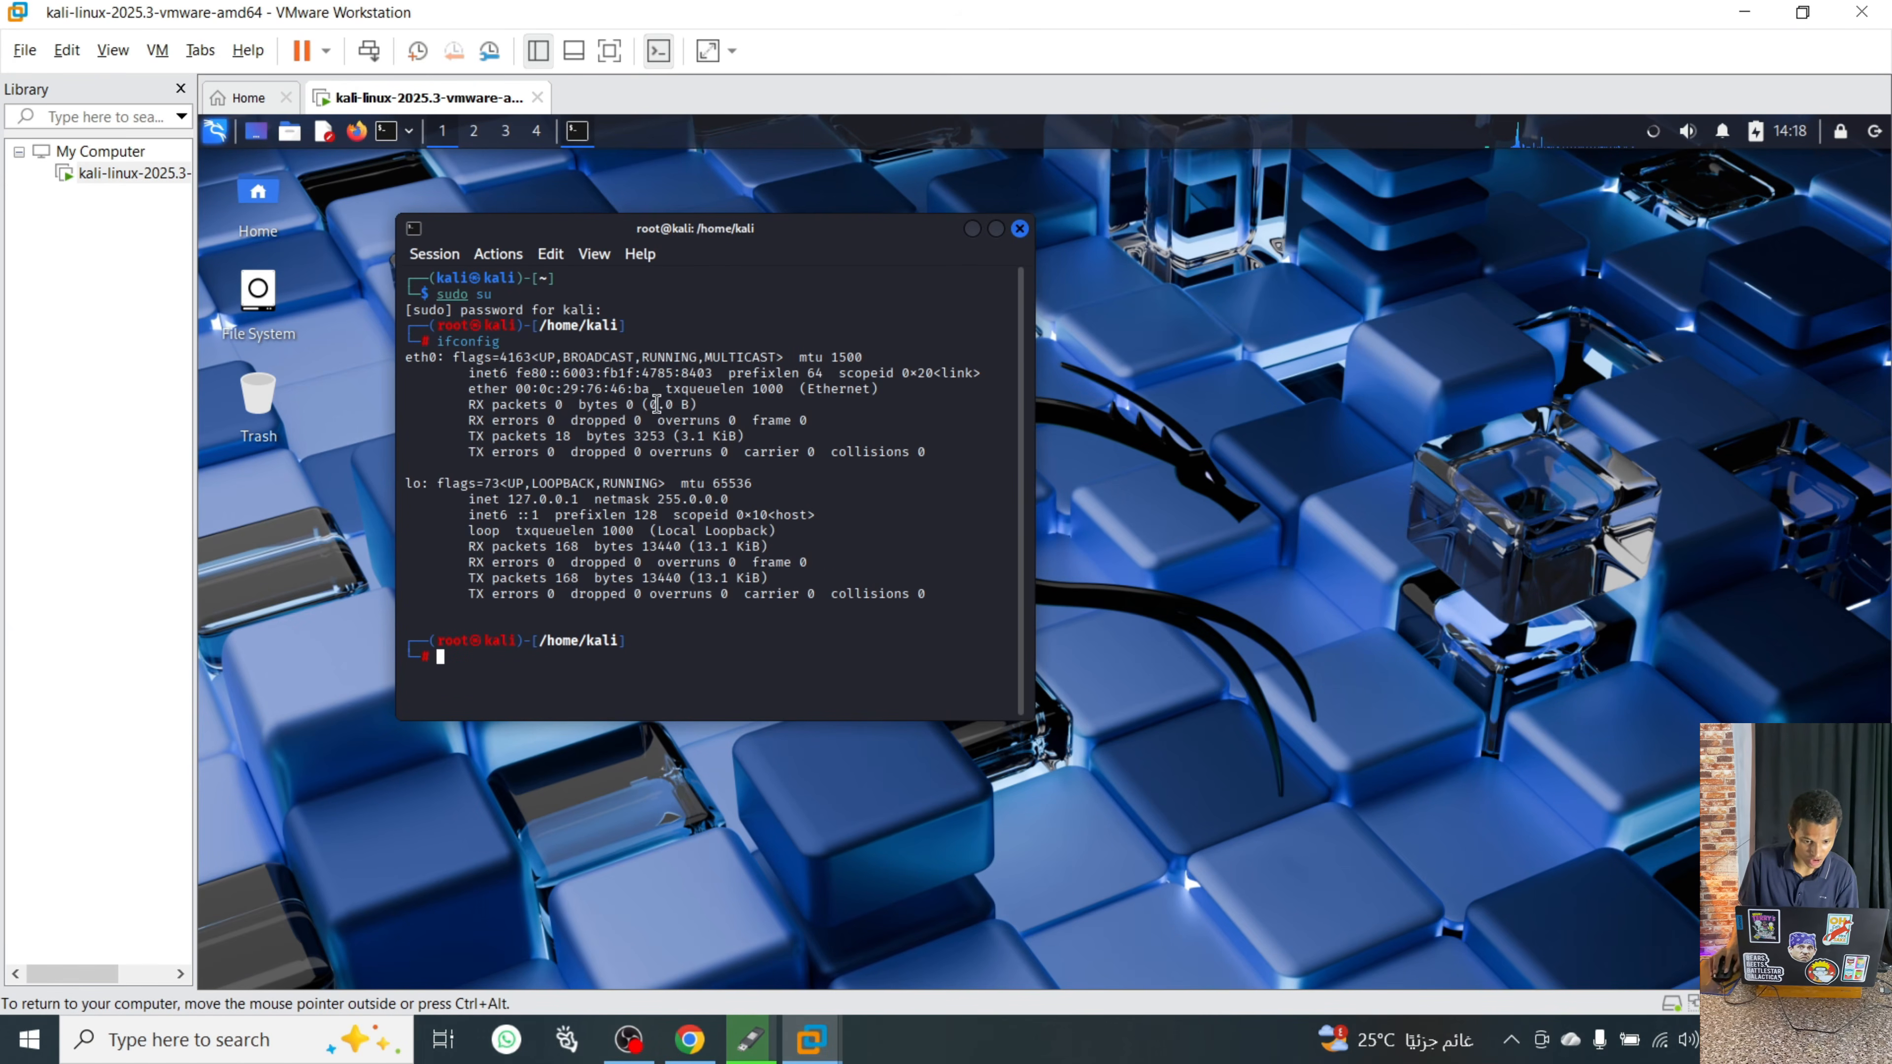
left_click(1020, 228)
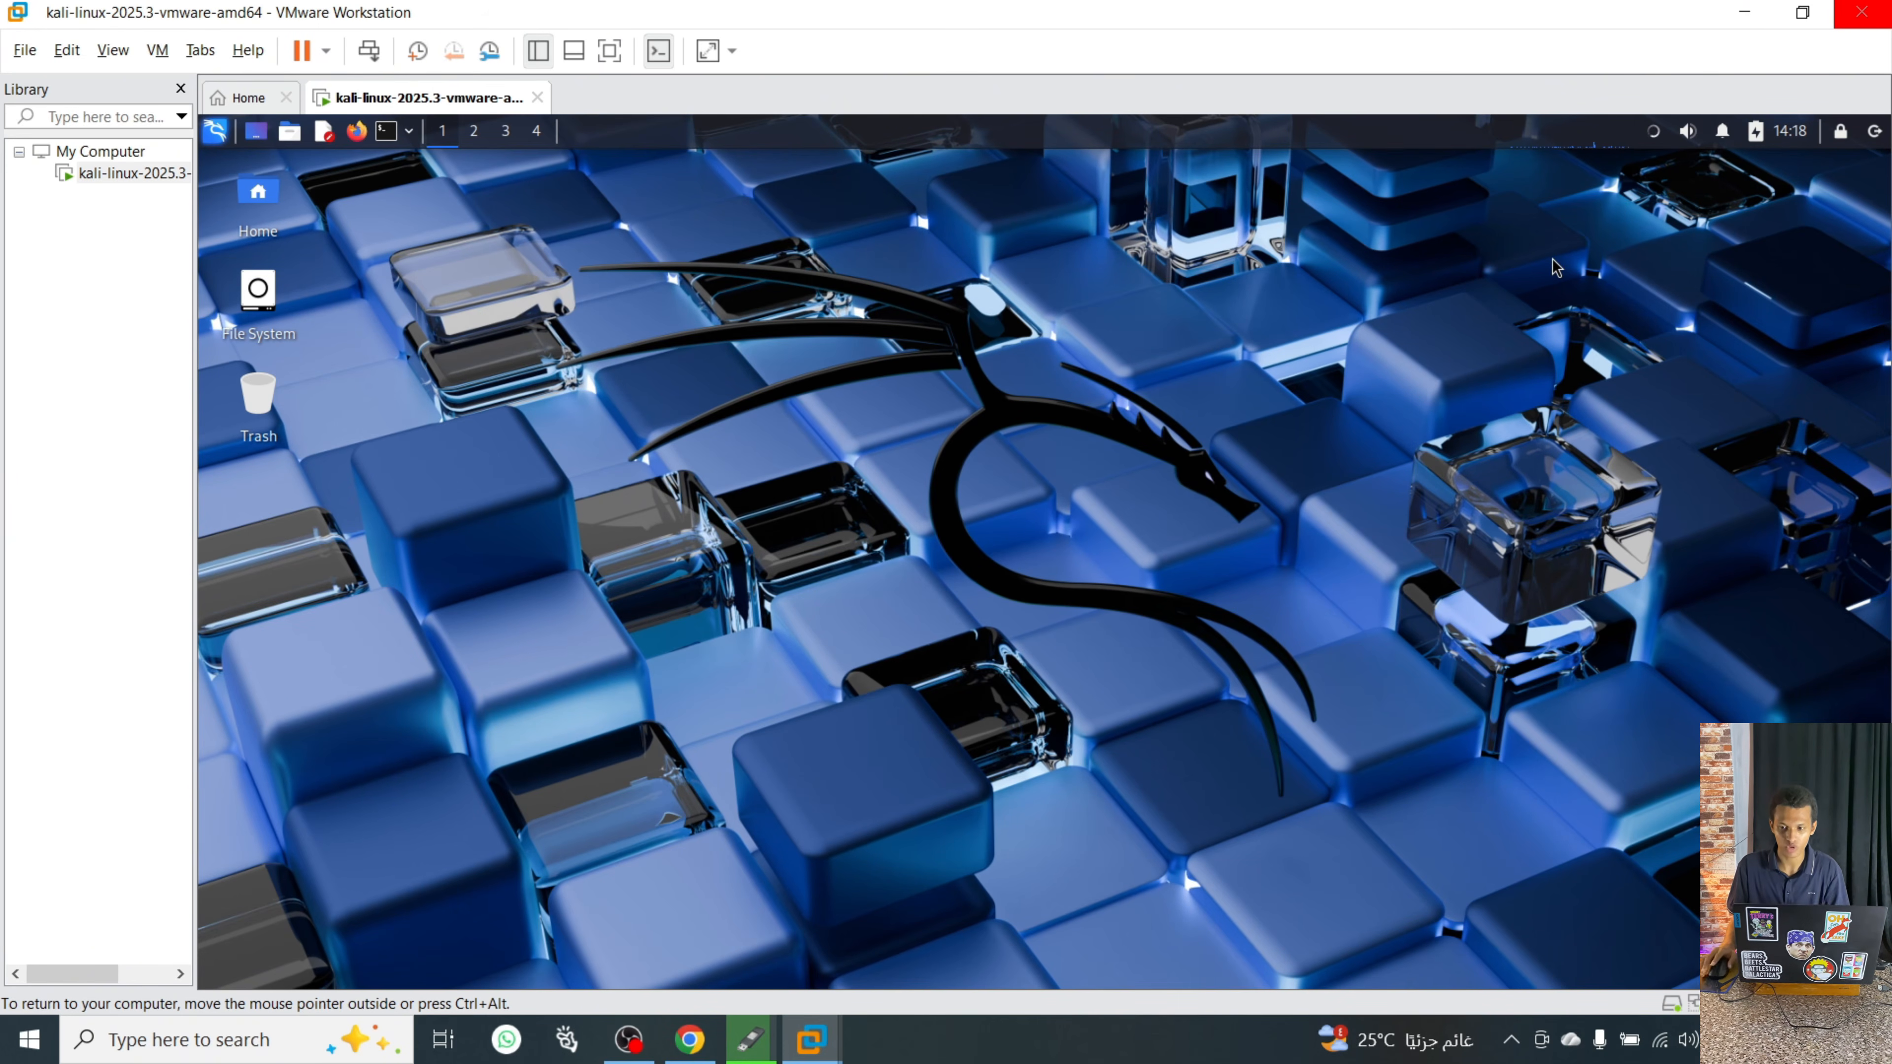
Close VMware Workstation, choosing Power Off for the still-running Kali VM.
left_click(1862, 12)
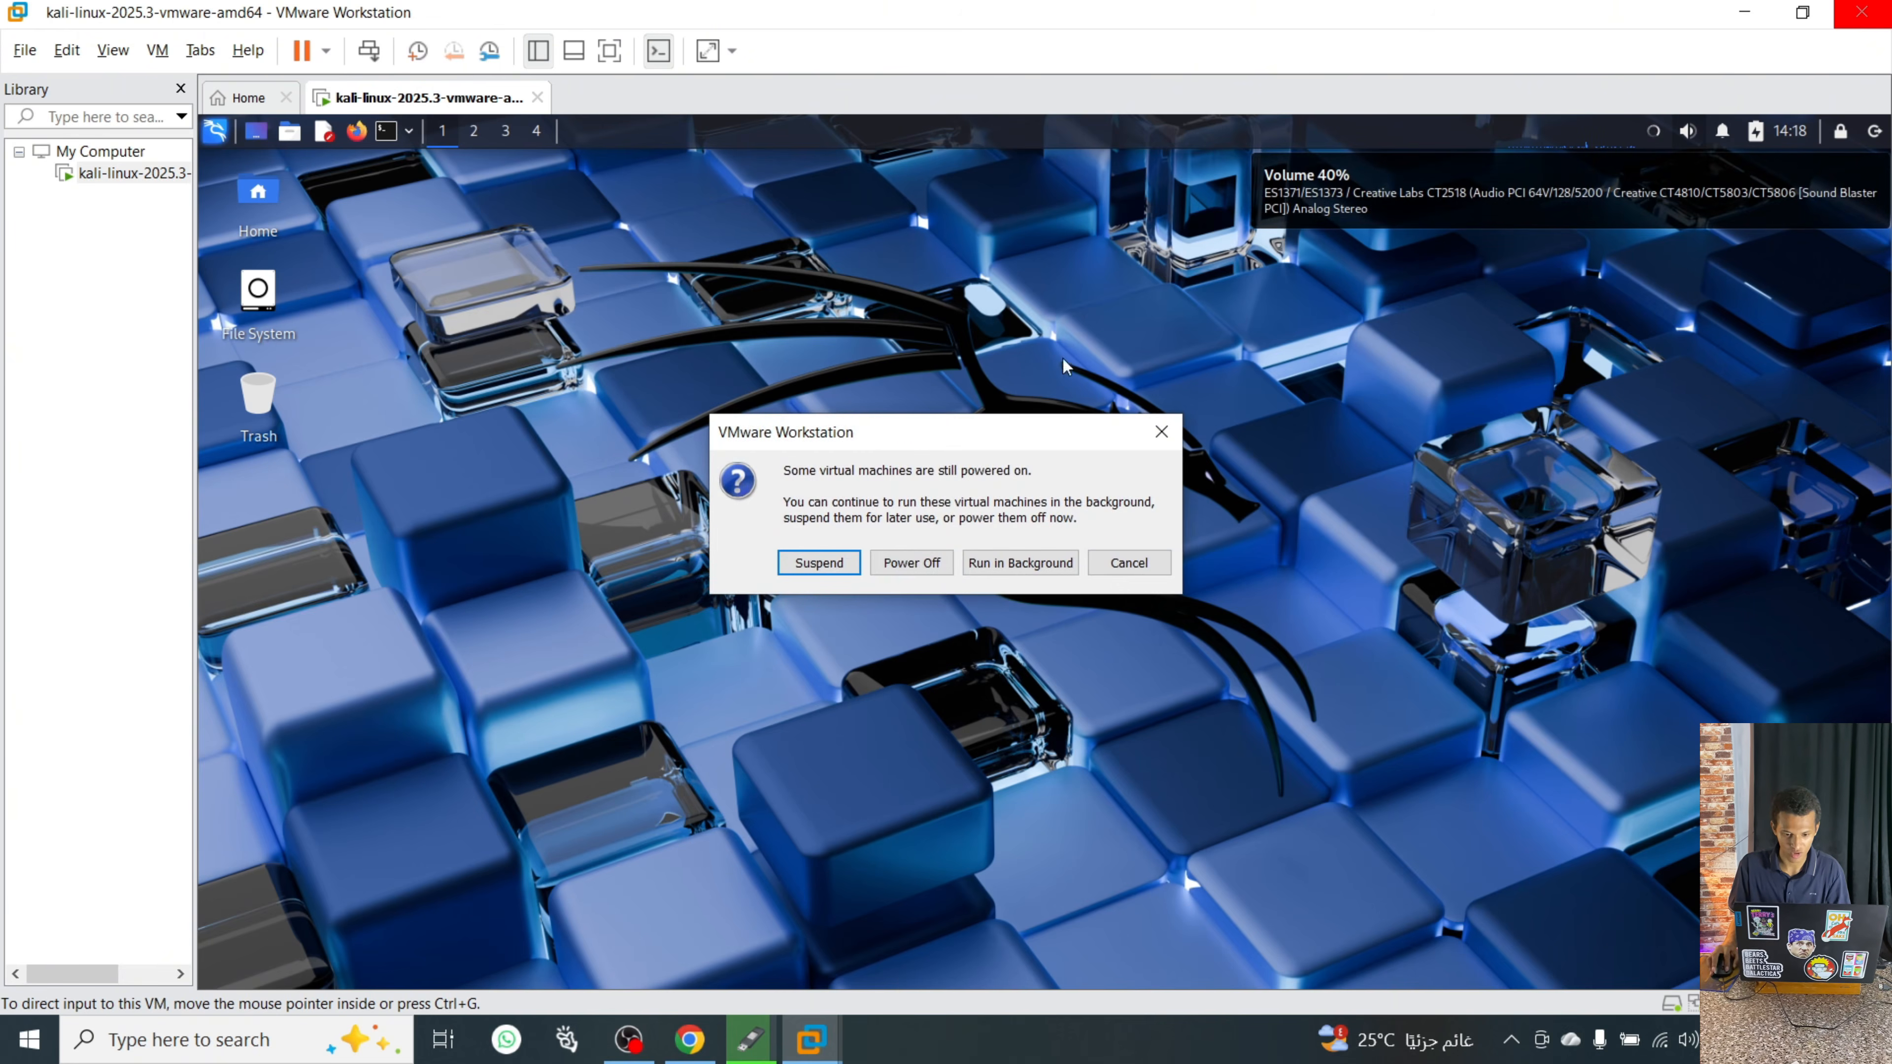
left_click(927, 565)
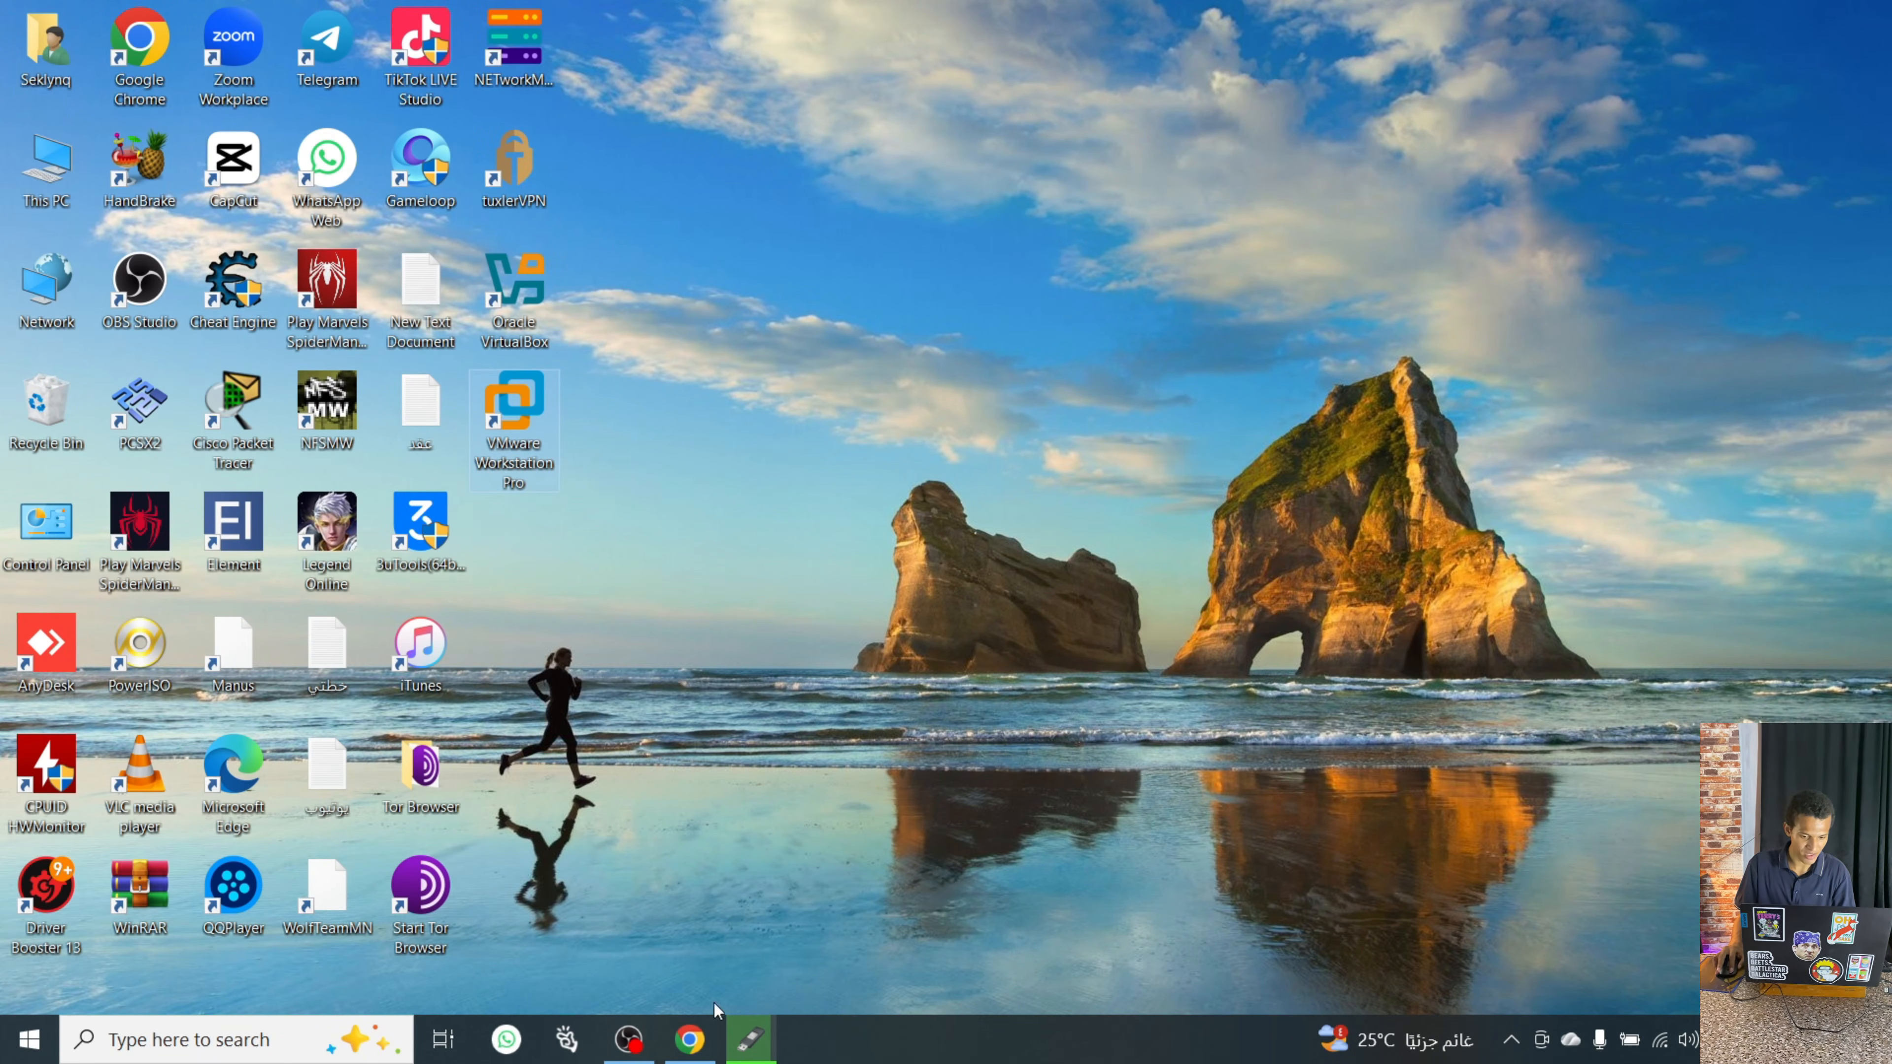
left_click(741, 1053)
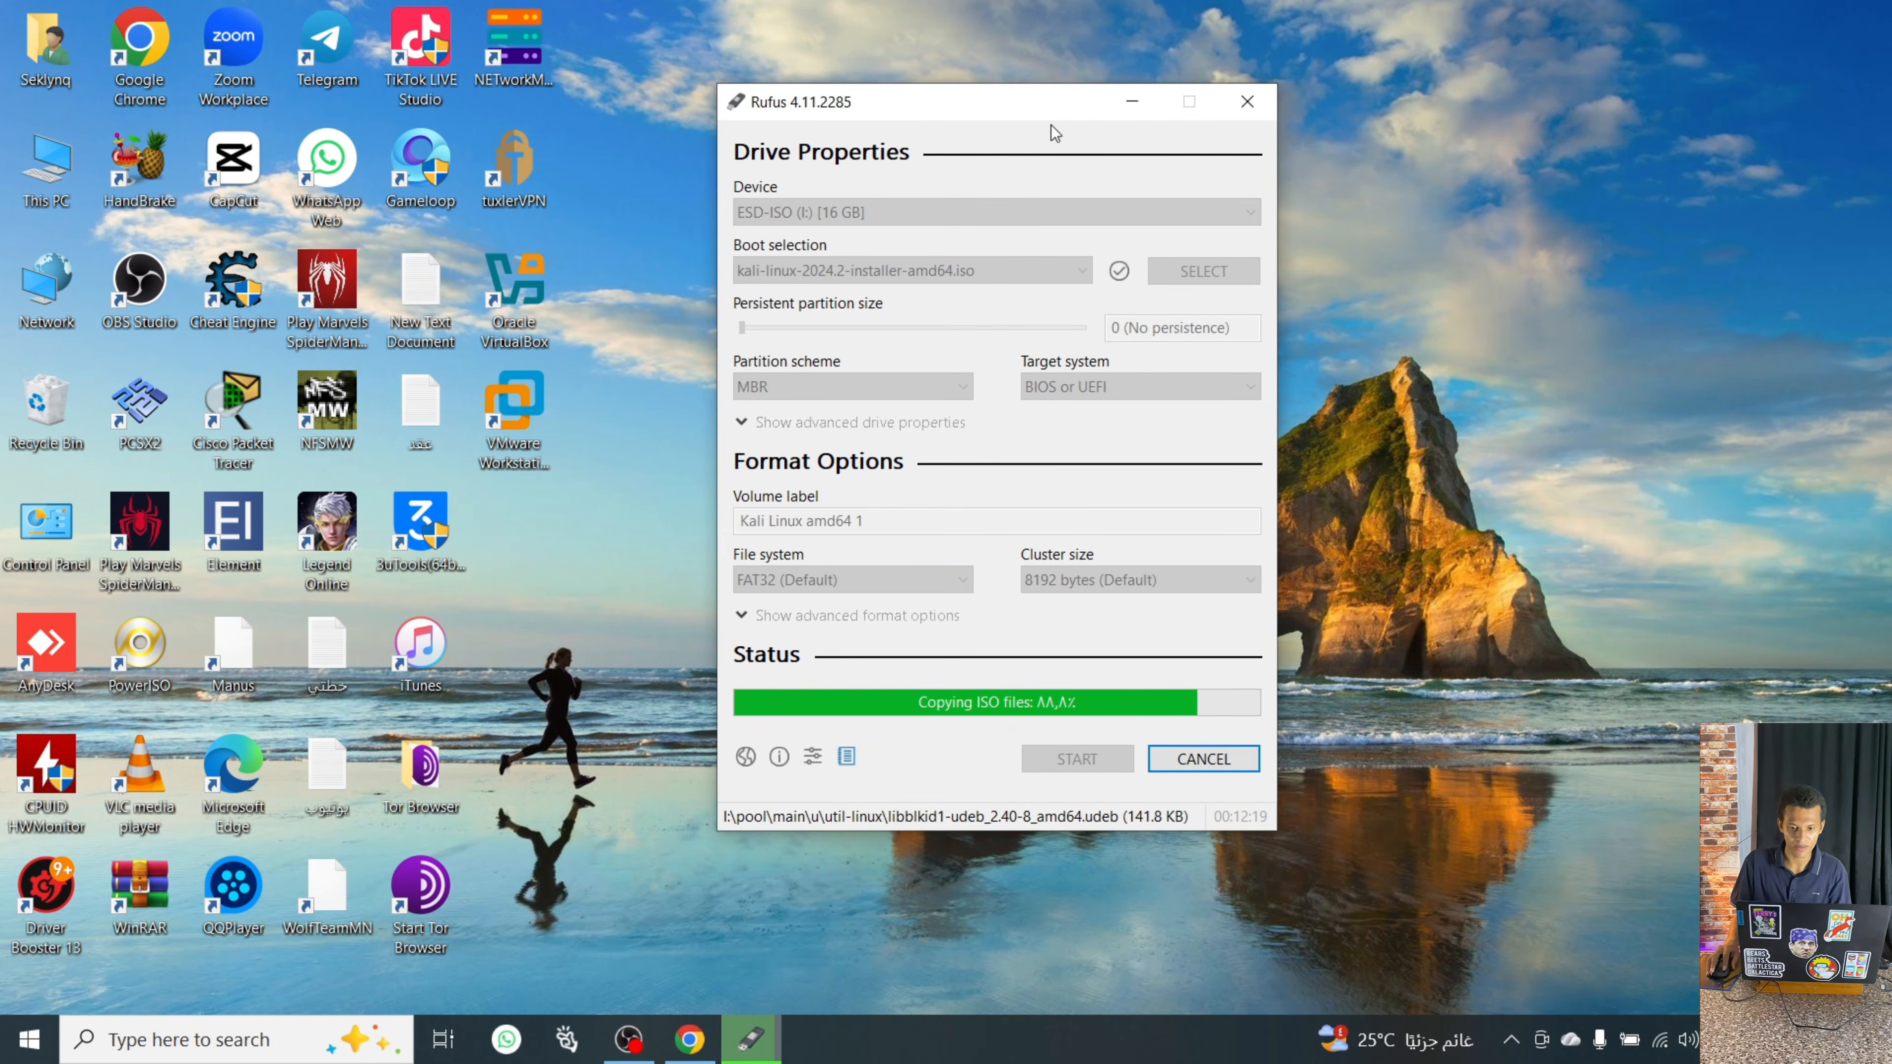
left_click(1117, 107)
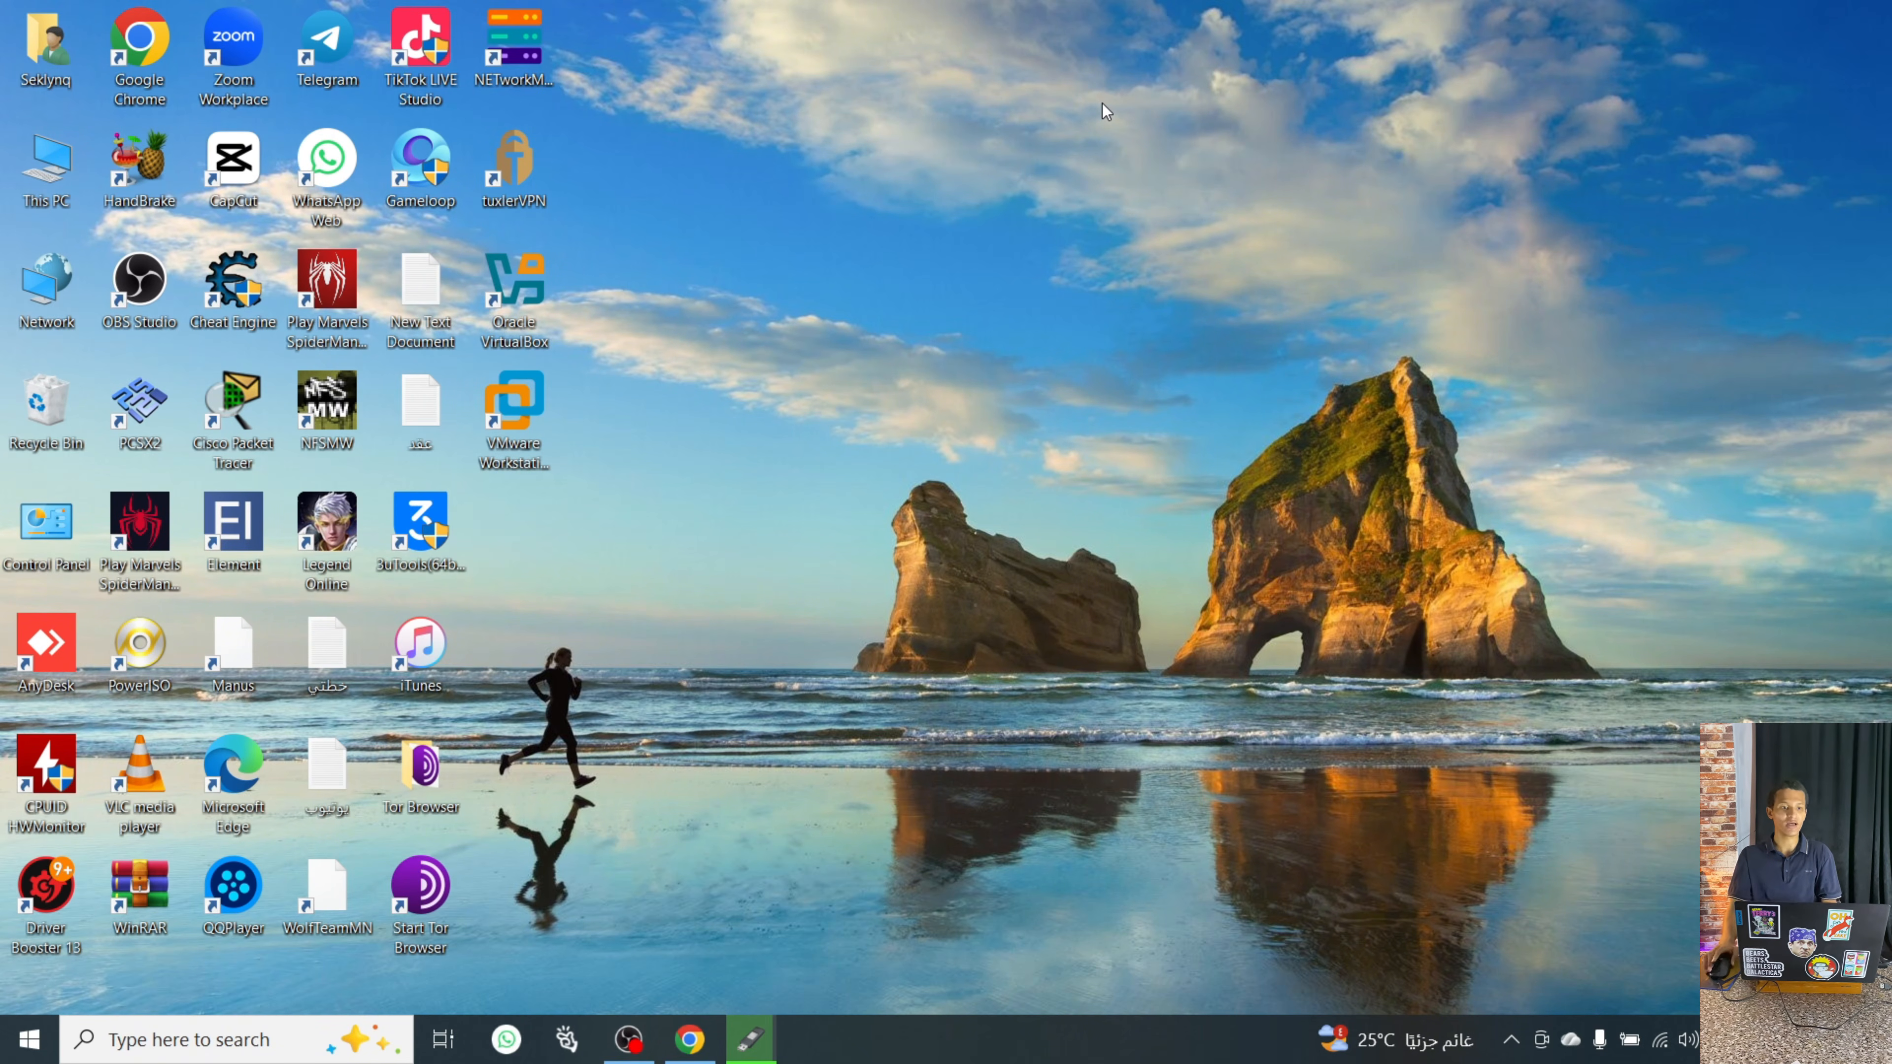
Open Computer Management from This PC, select Disk Management, and maximize the window.
right_click(54, 171)
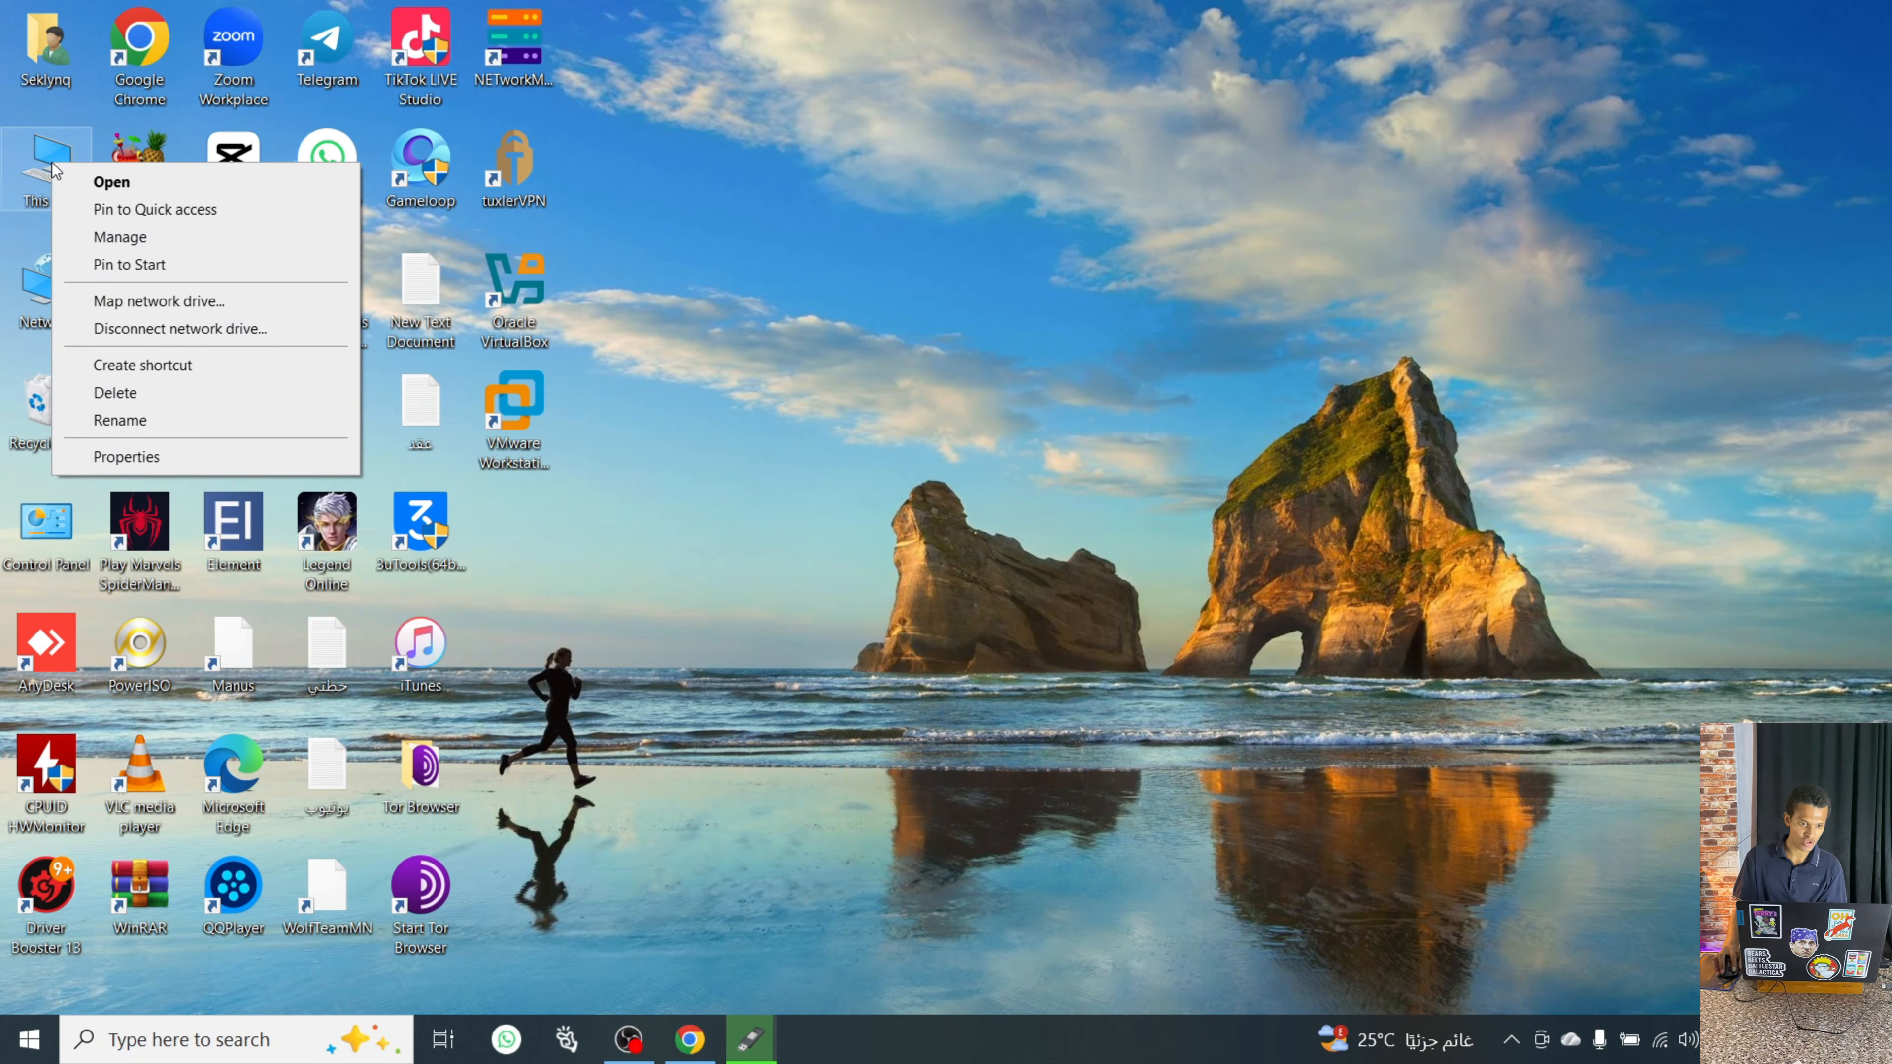
left_click(86, 239)
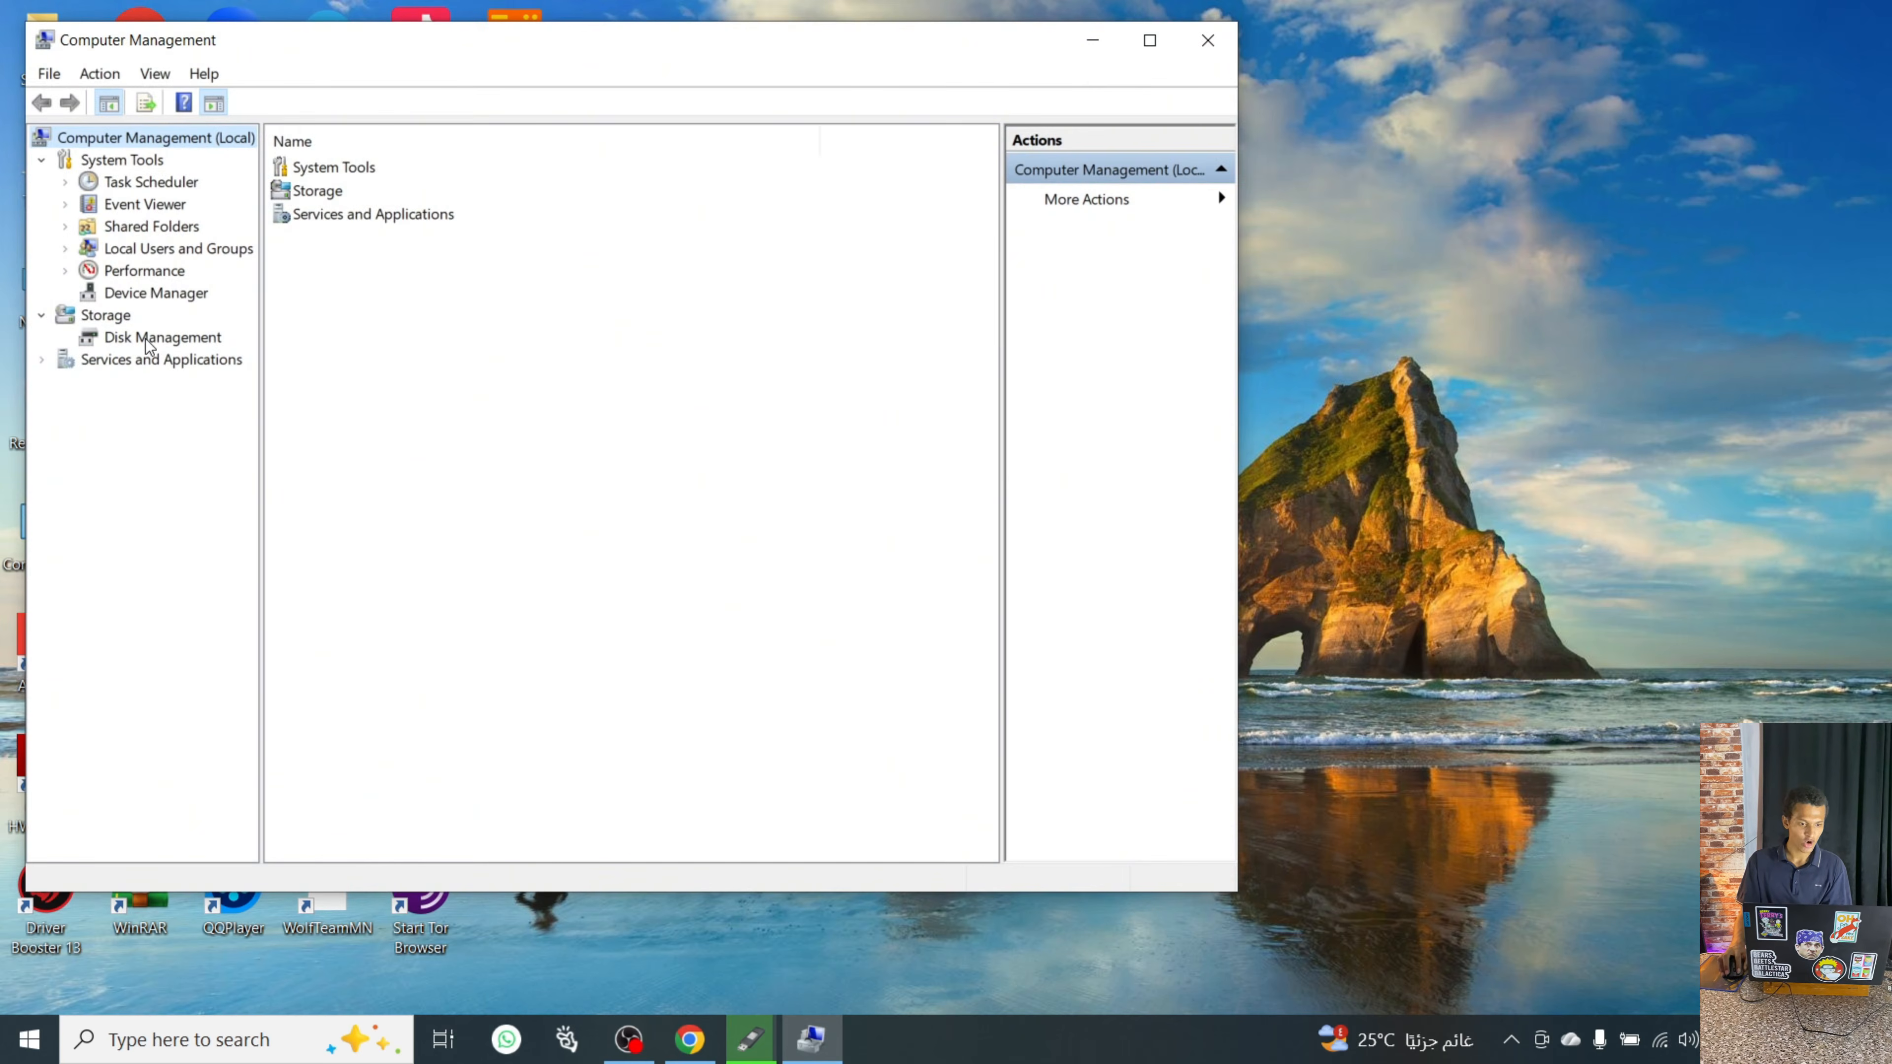
left_click(141, 336)
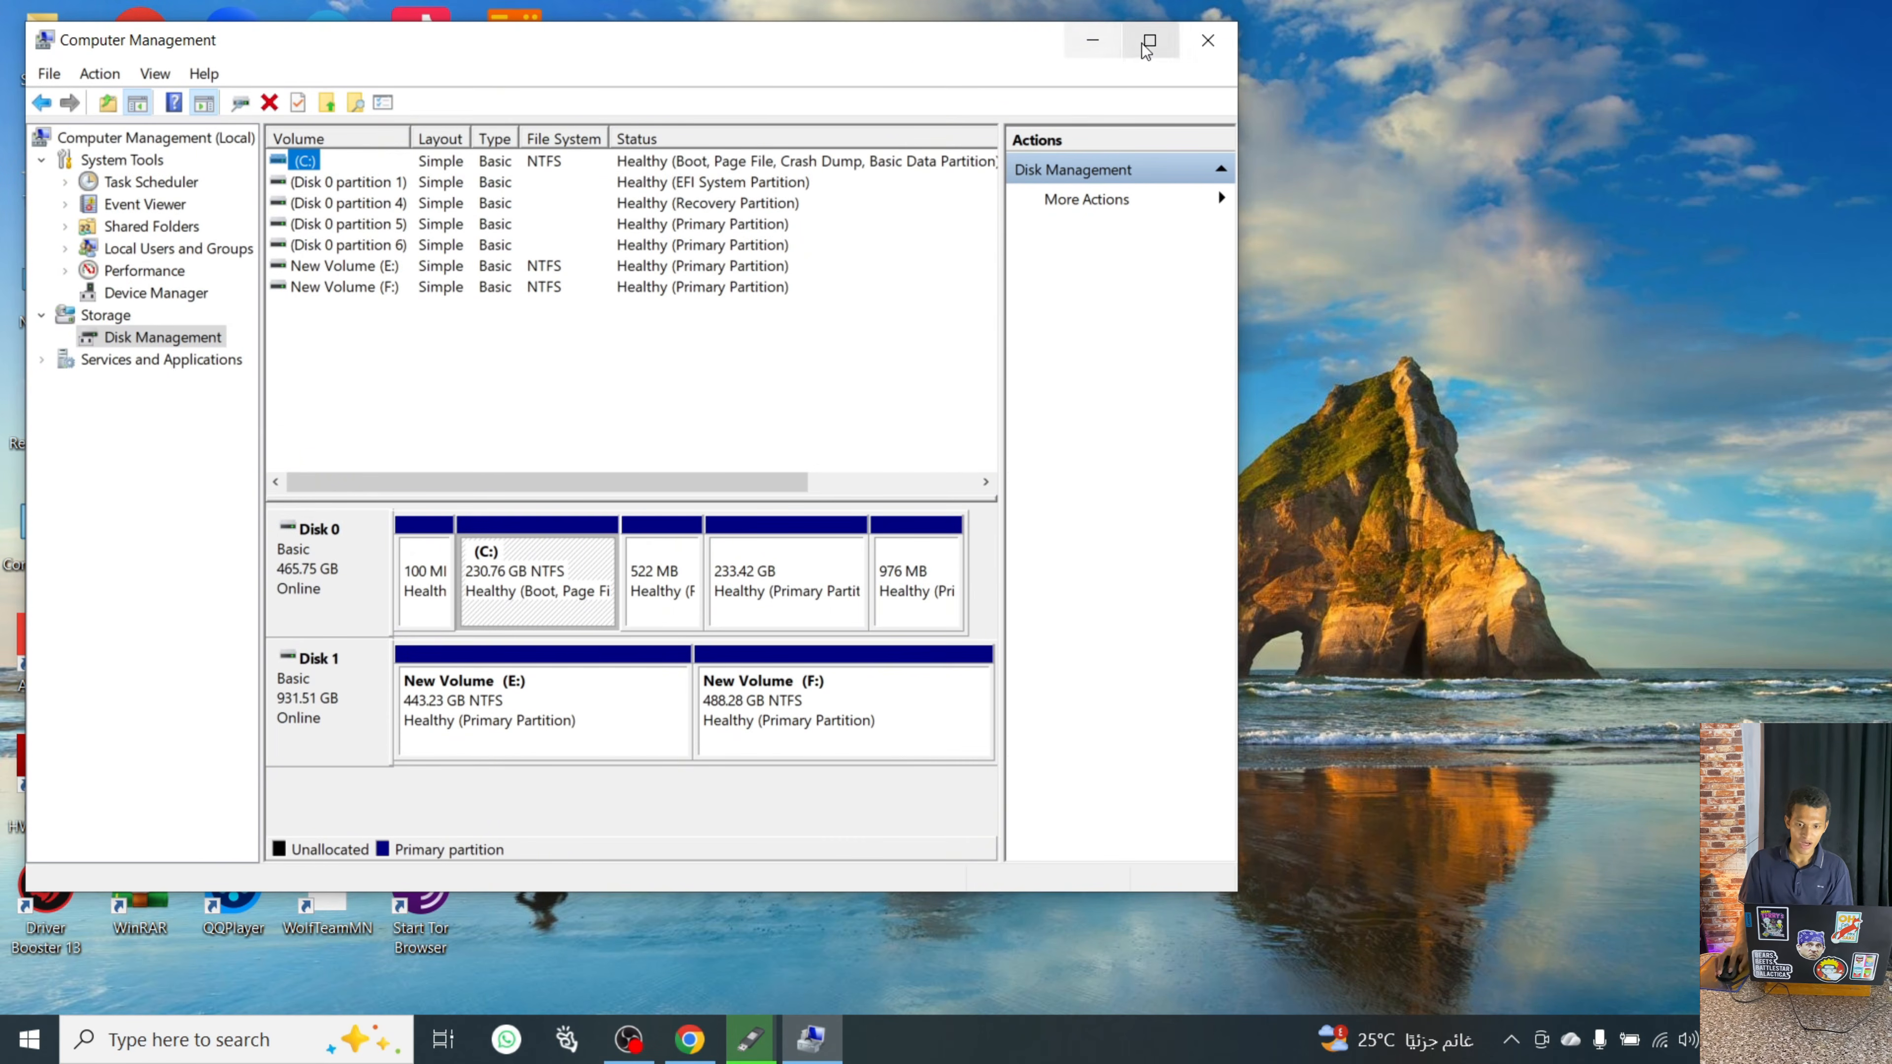
left_click(1148, 41)
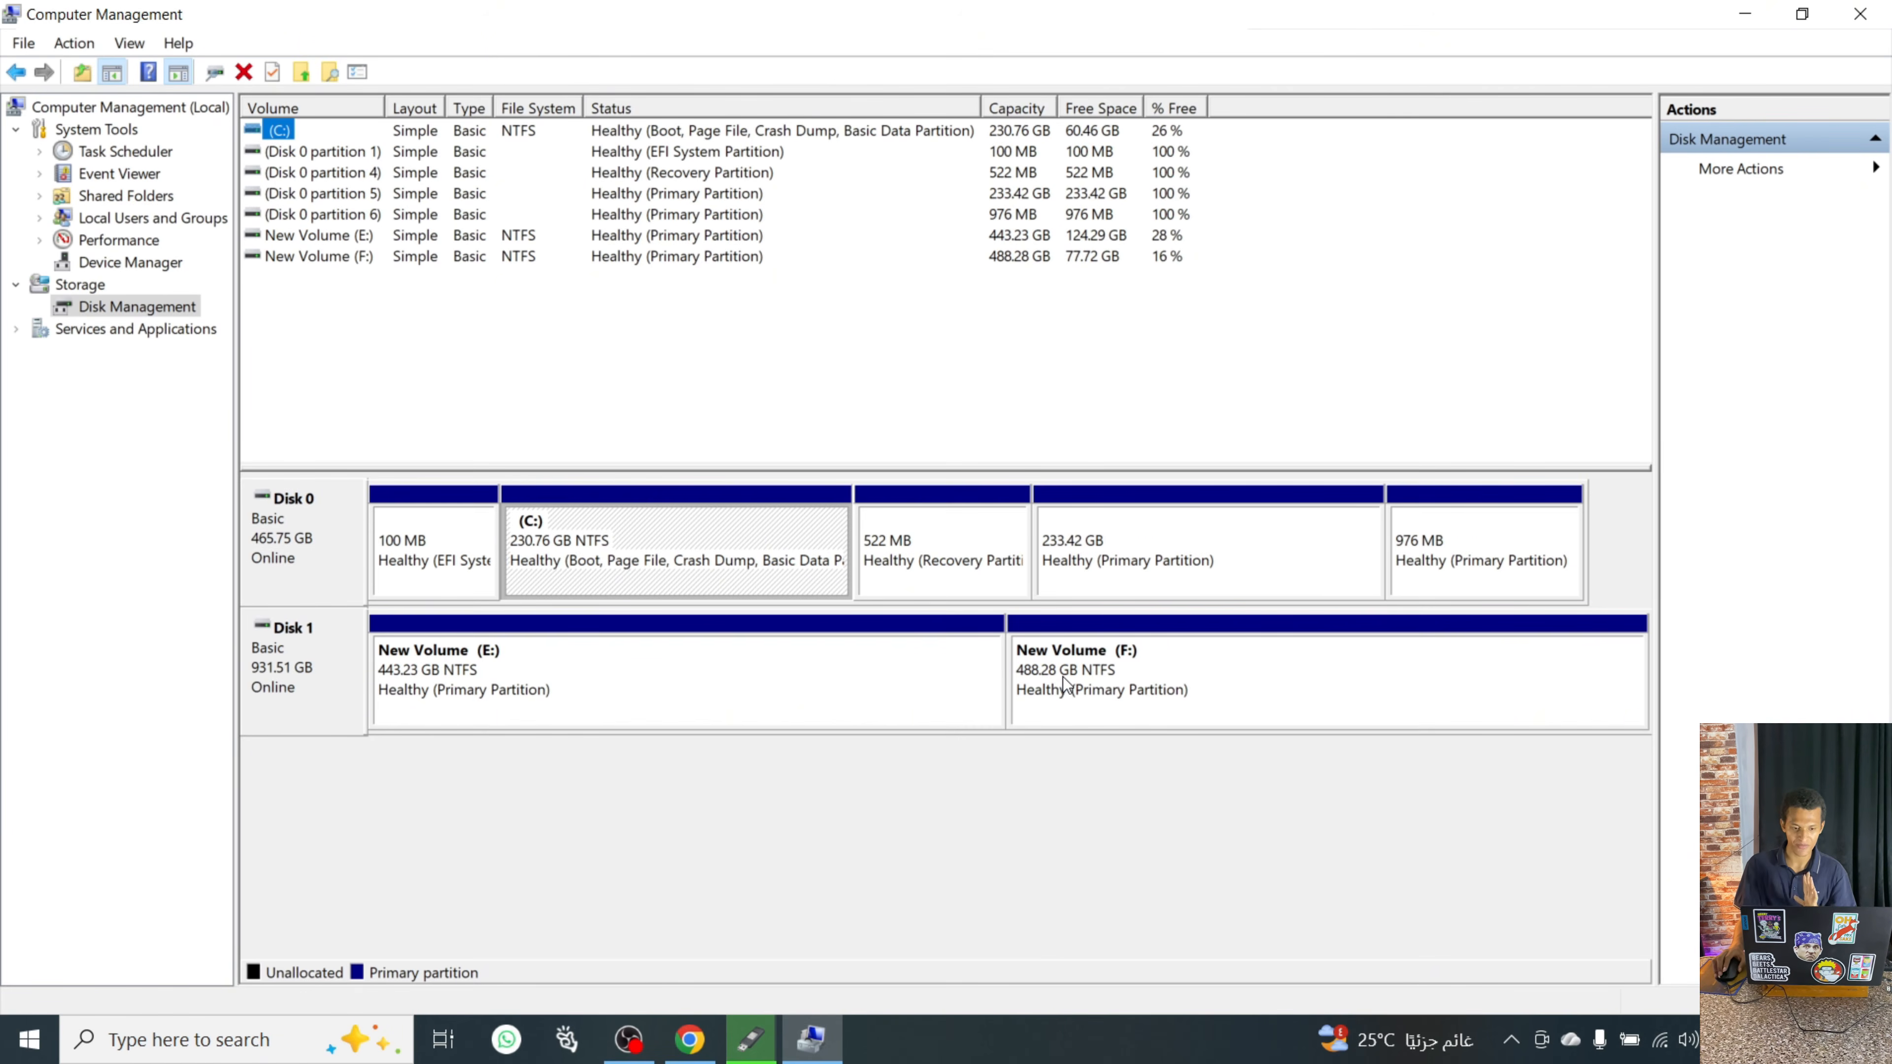
Review the Shrink Volume dialog for C:, then cancel without shrinking.
right_click(748, 533)
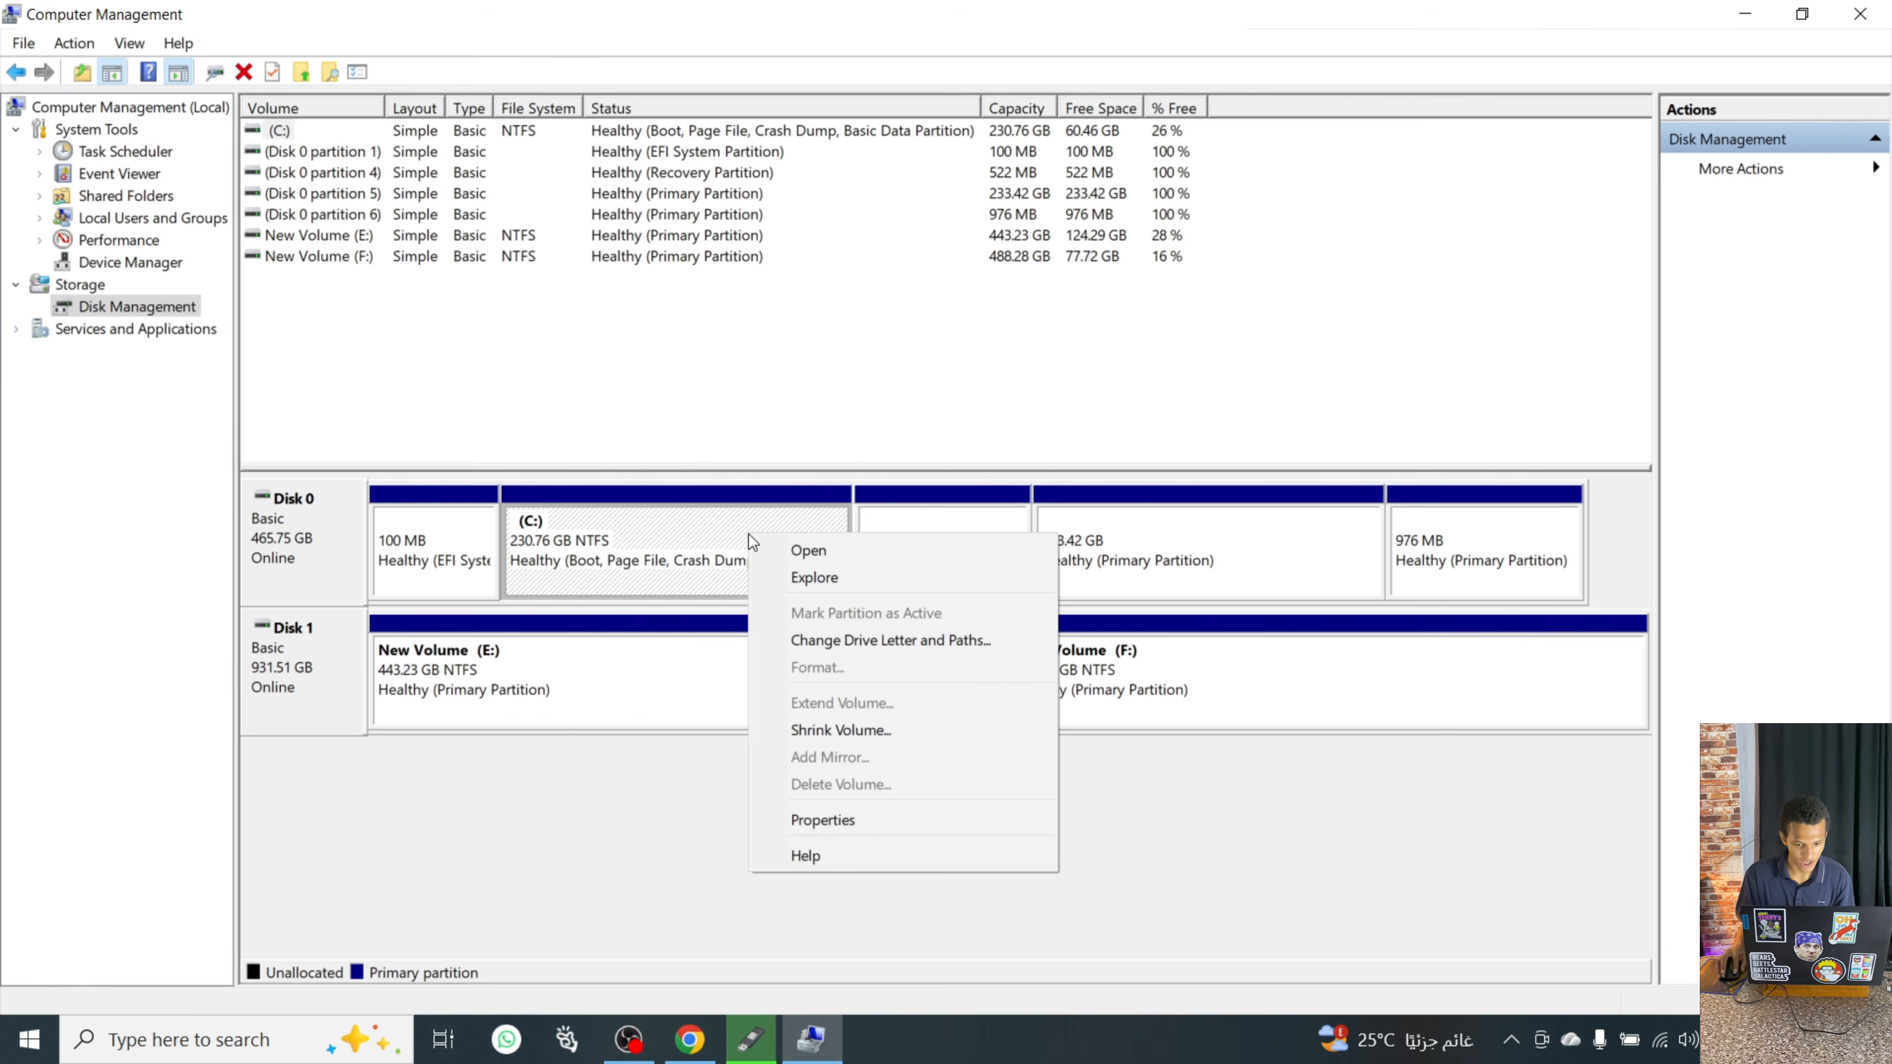
left_click(848, 733)
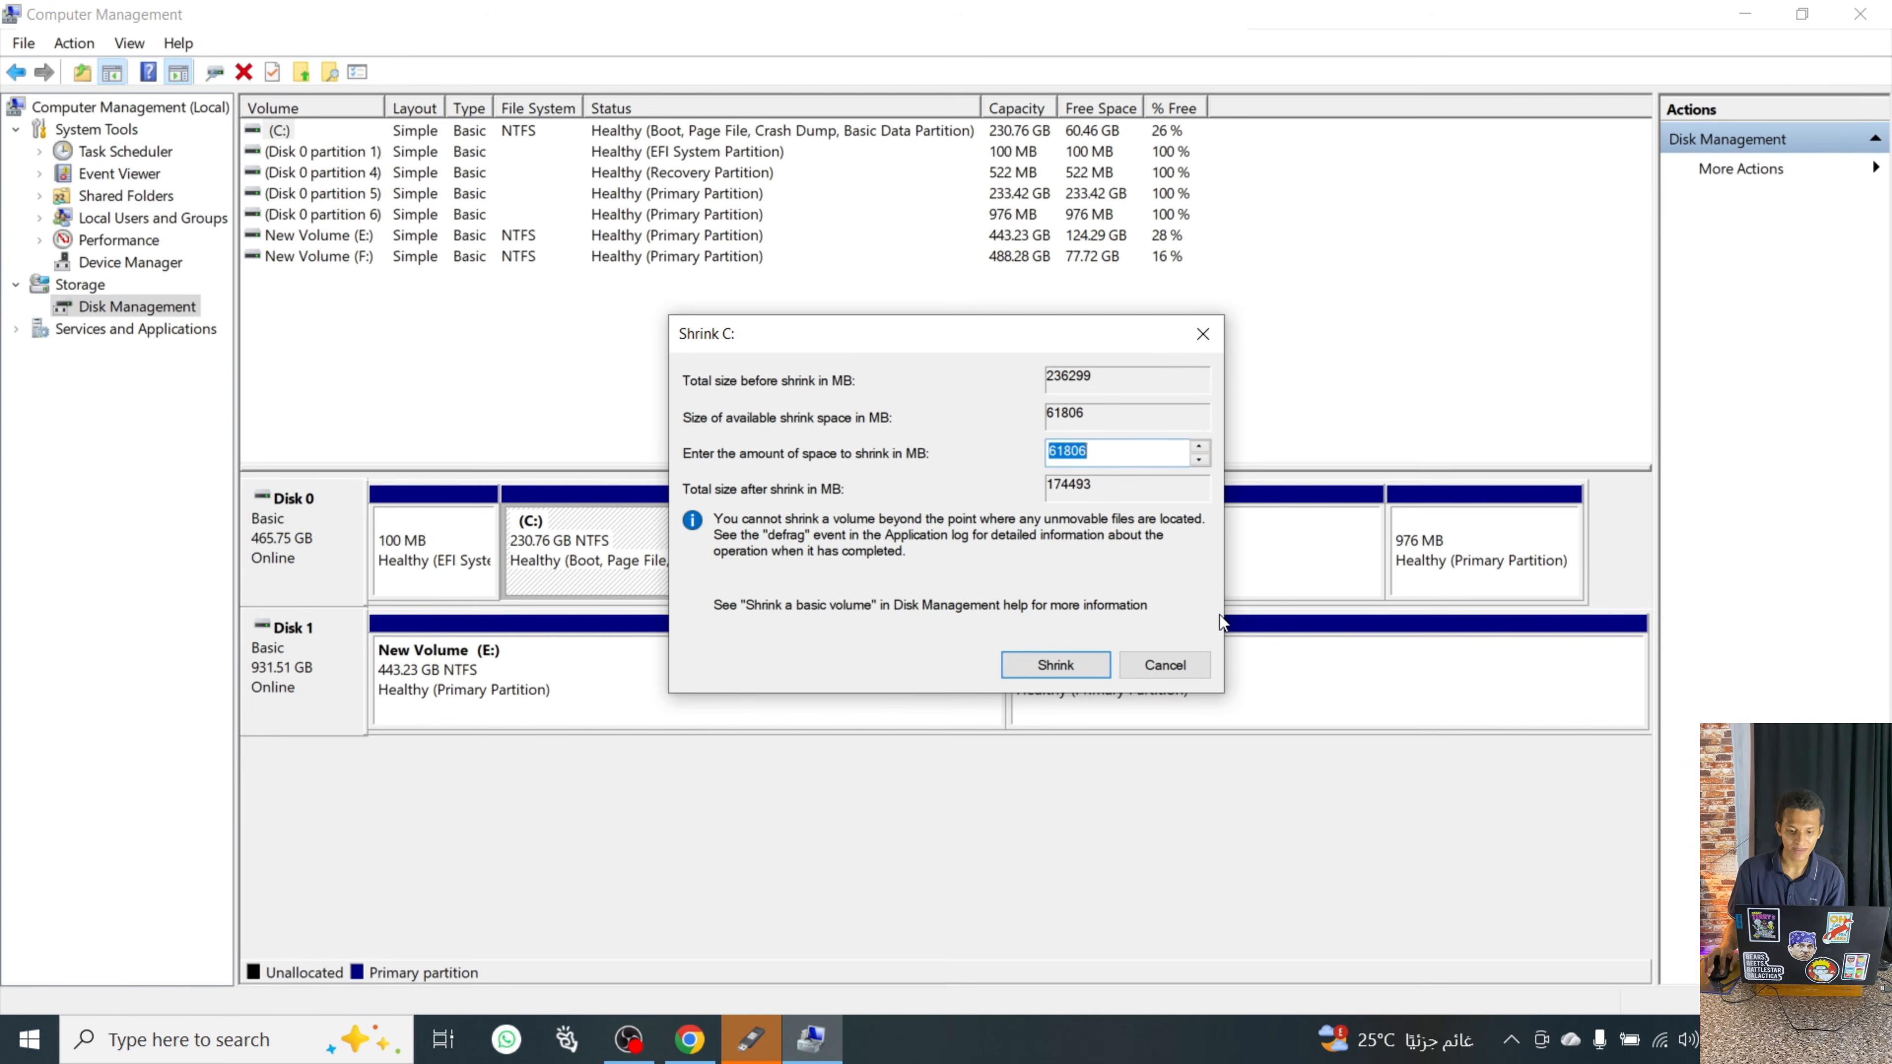
left_click(1176, 670)
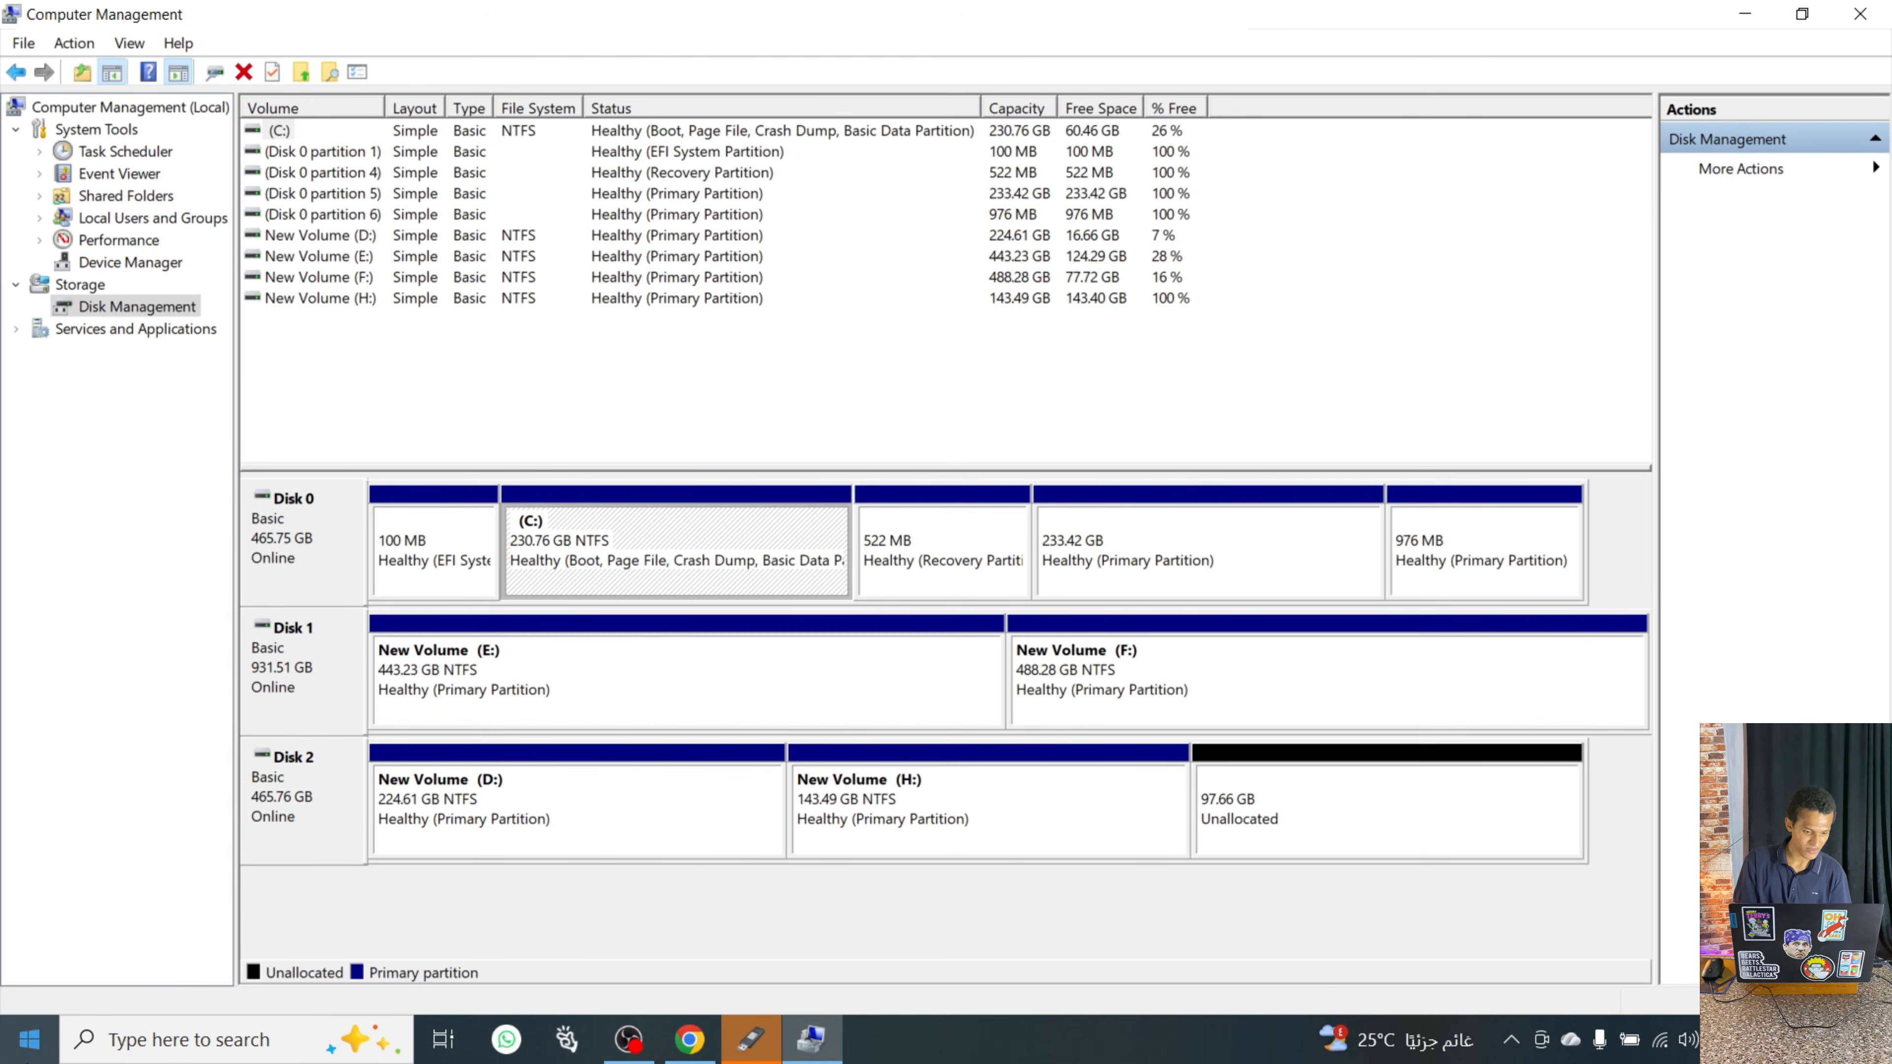
Open the power options from the Windows Start menu to restart the laptop.
left_click(27, 1056)
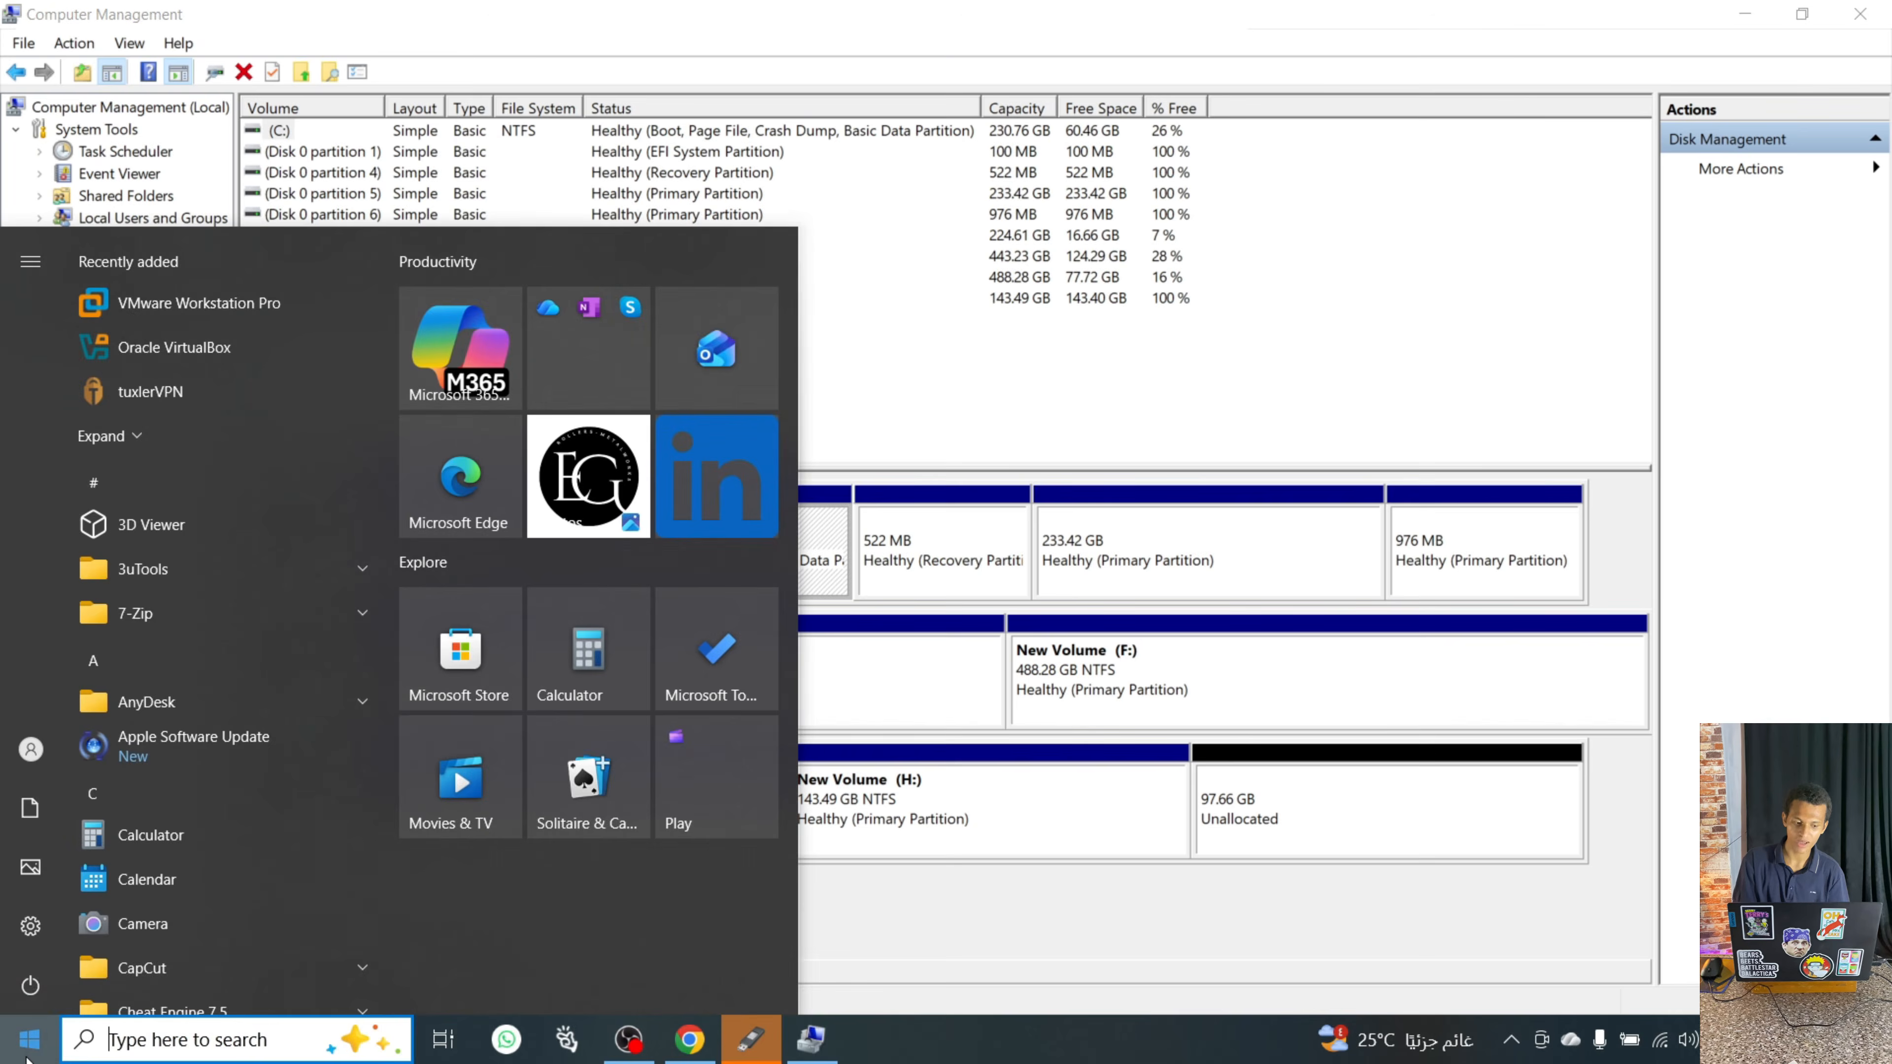
left_click(30, 989)
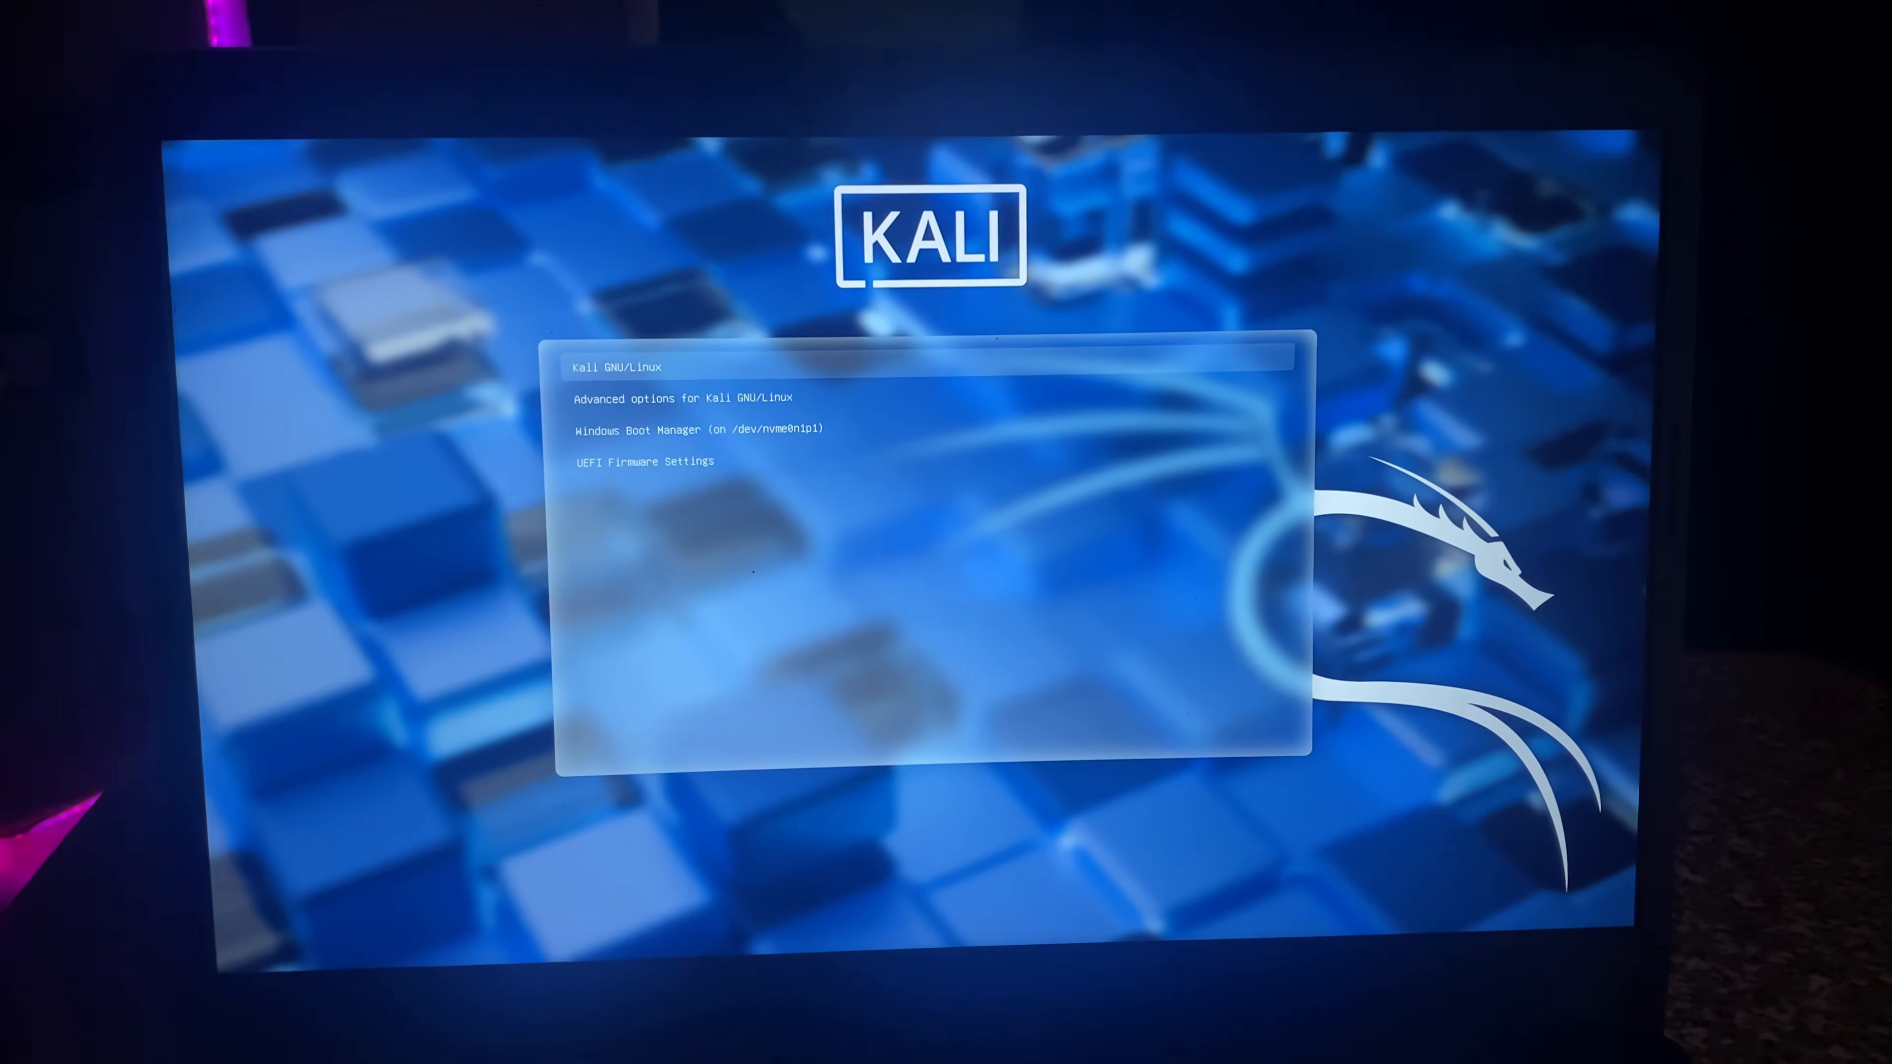
Boot the highlighted 'Kali GNU/Linux' entry from the GRUB menu.
key("Return")
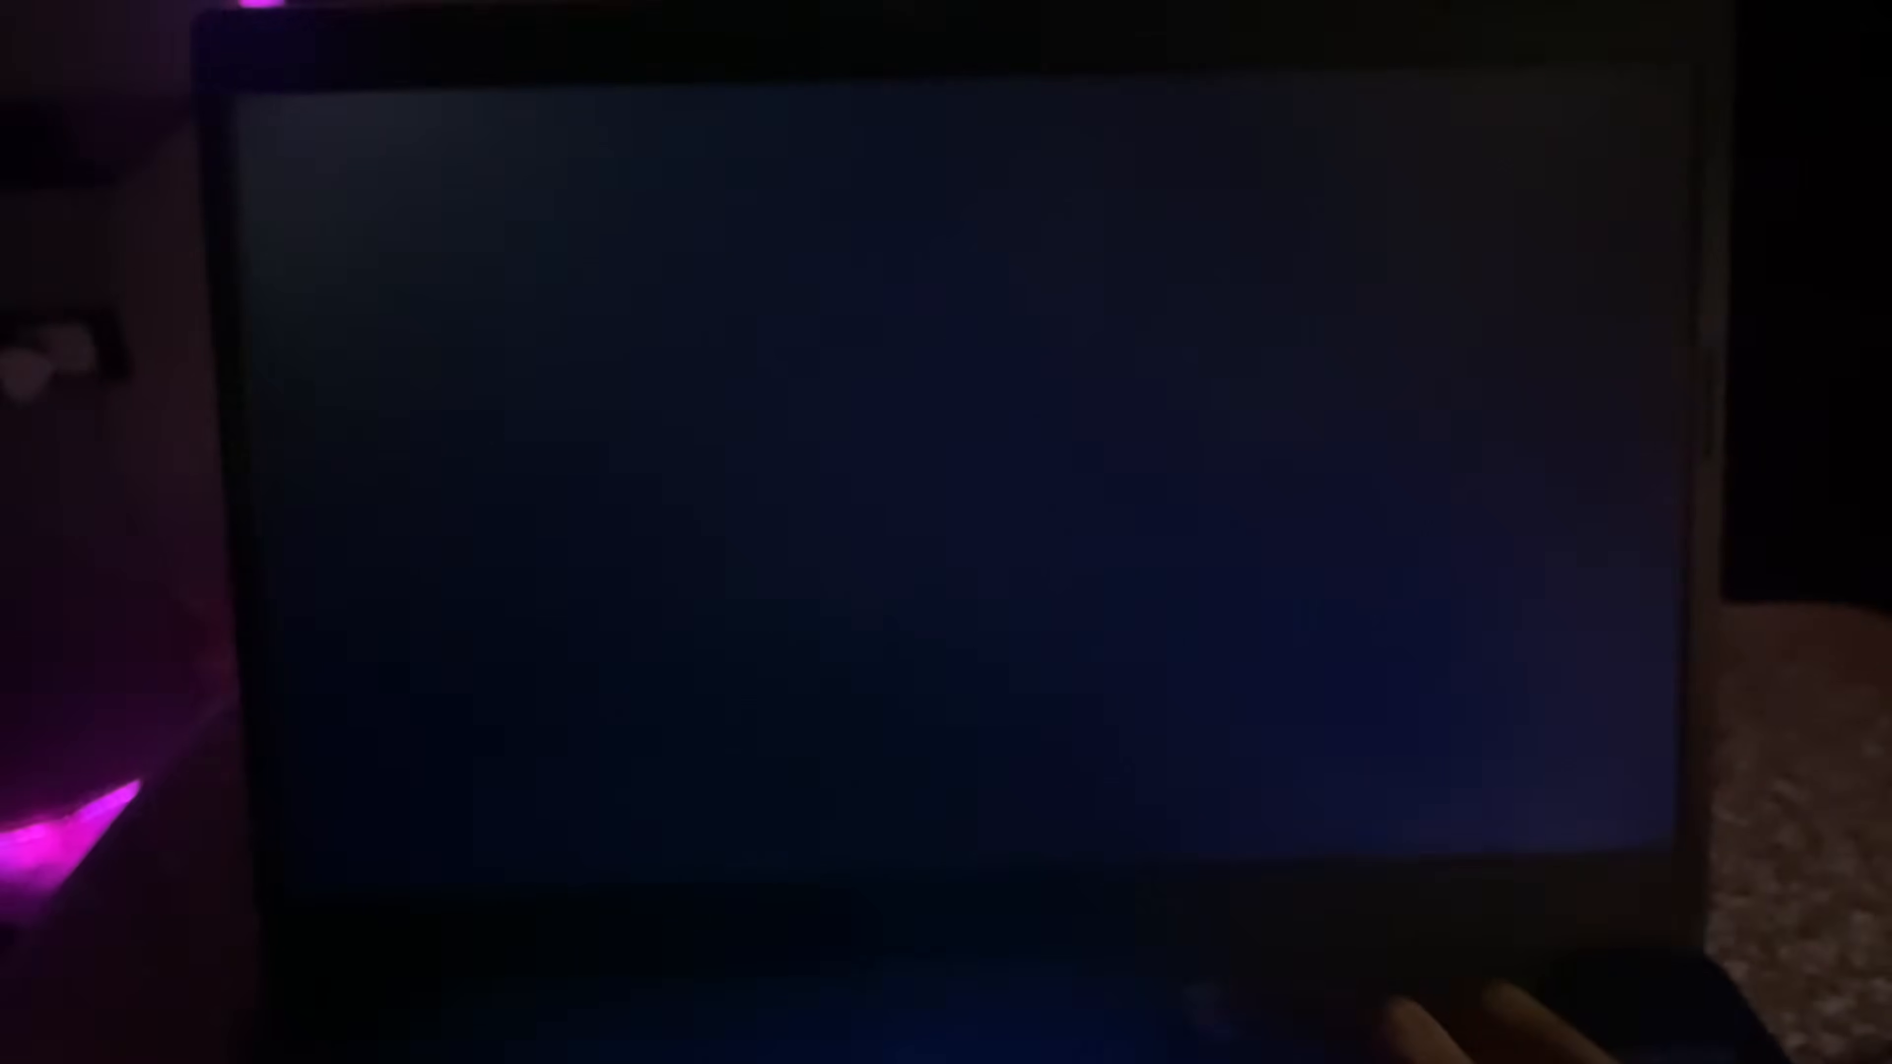
Boot the laptop from the 'Linpus lite (VerbatimSTORE N GO)' USB stick using the F12 boot menu.
key("F12")
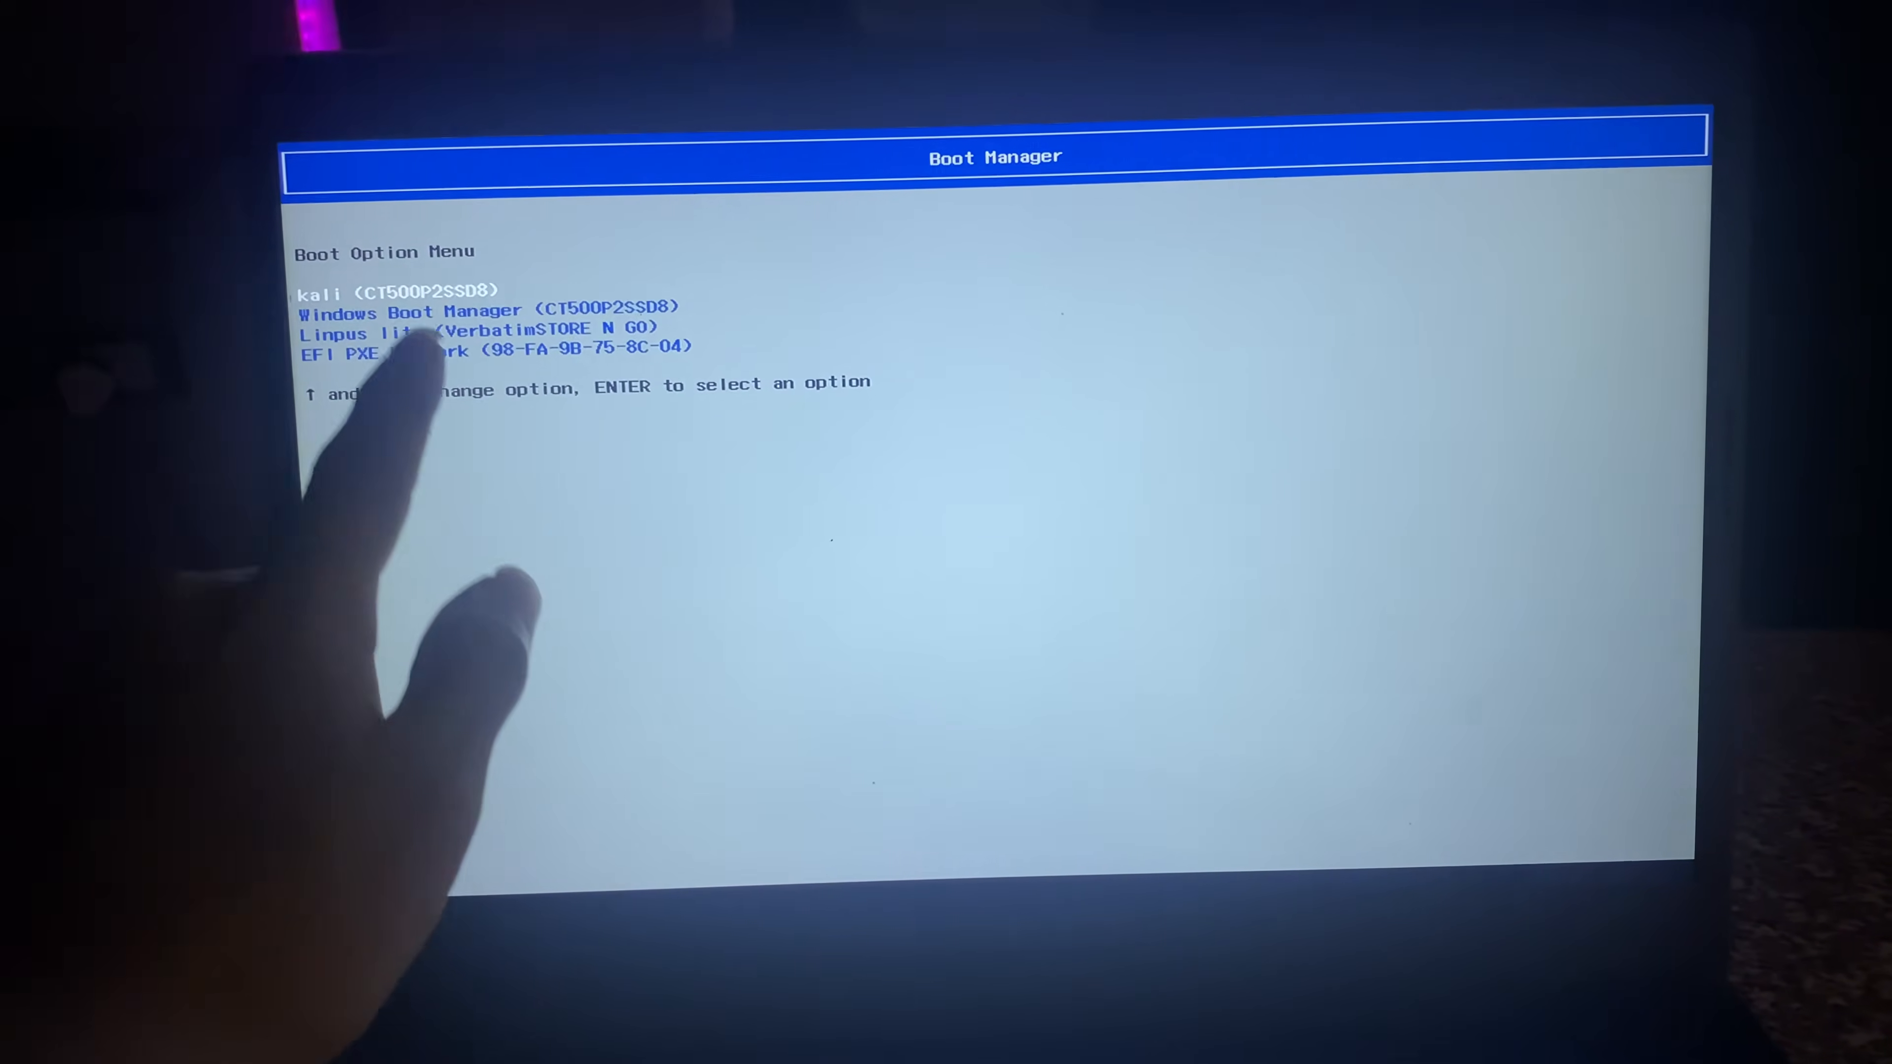
key("Down")
key("Down")
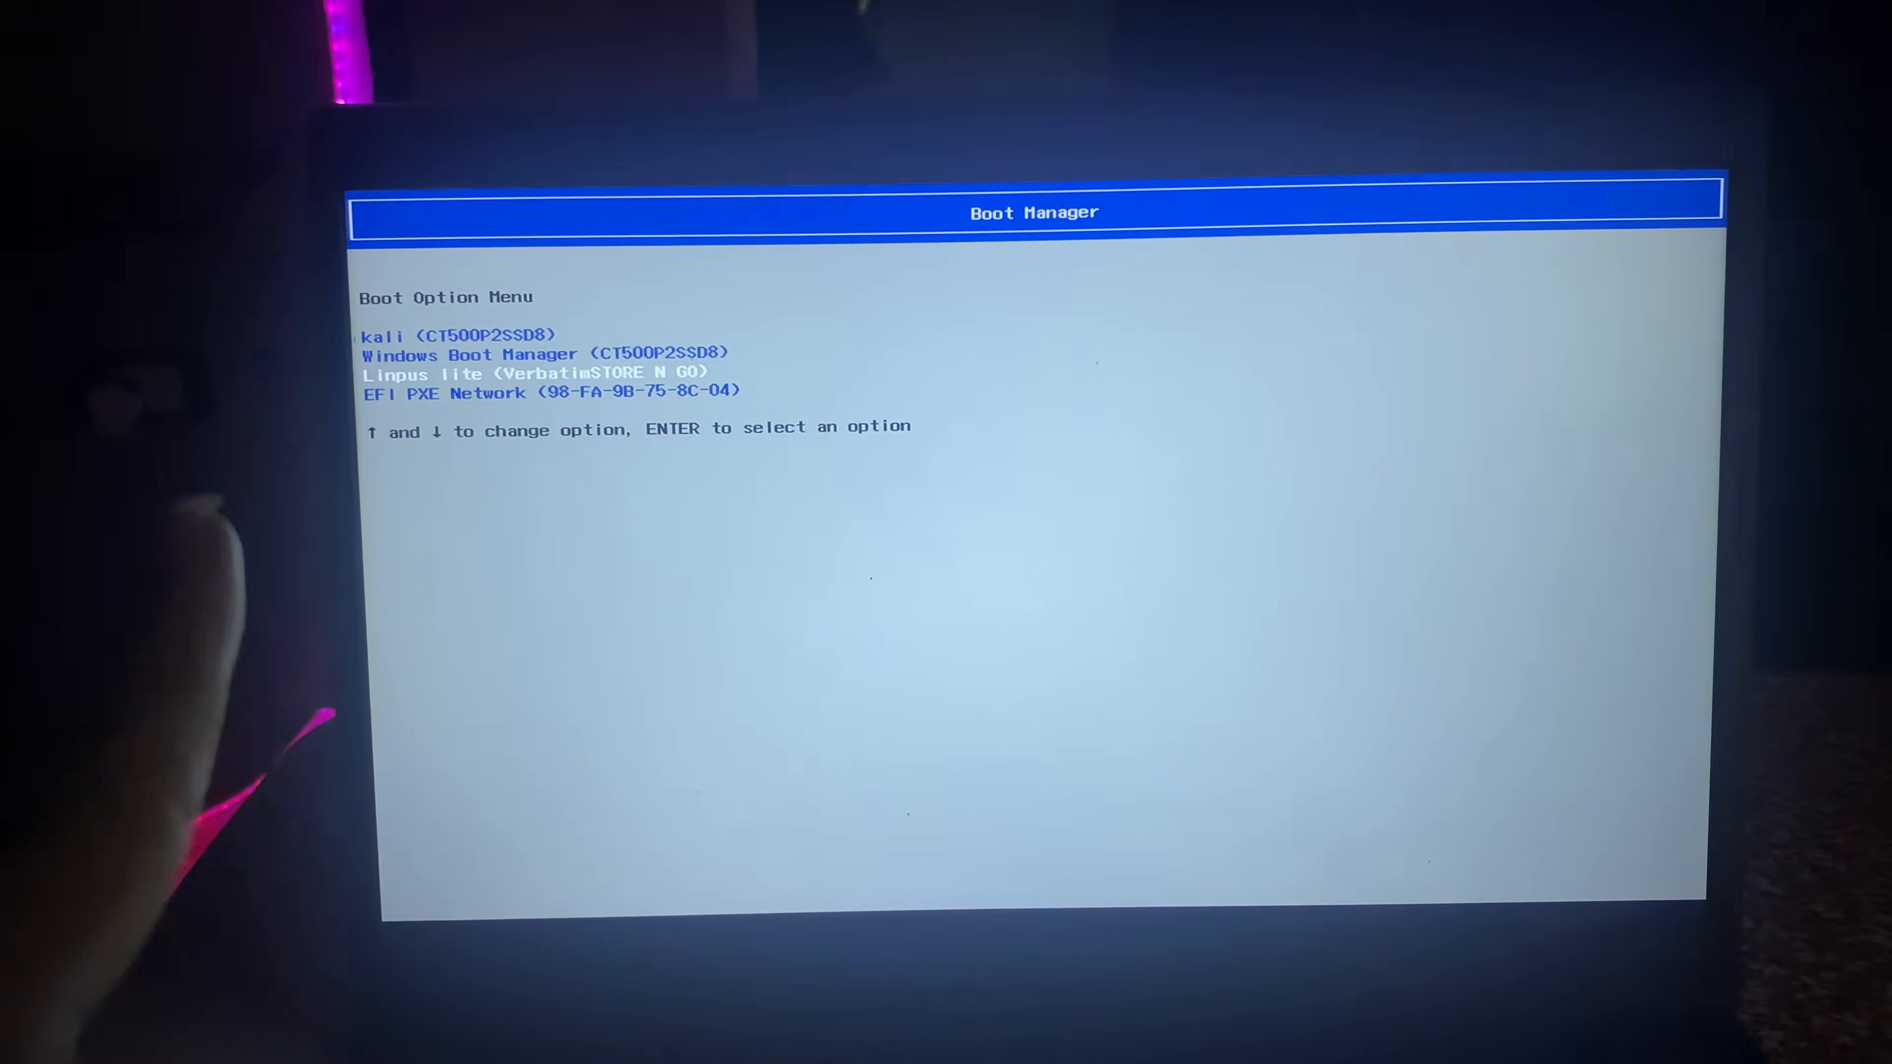
key("Return")
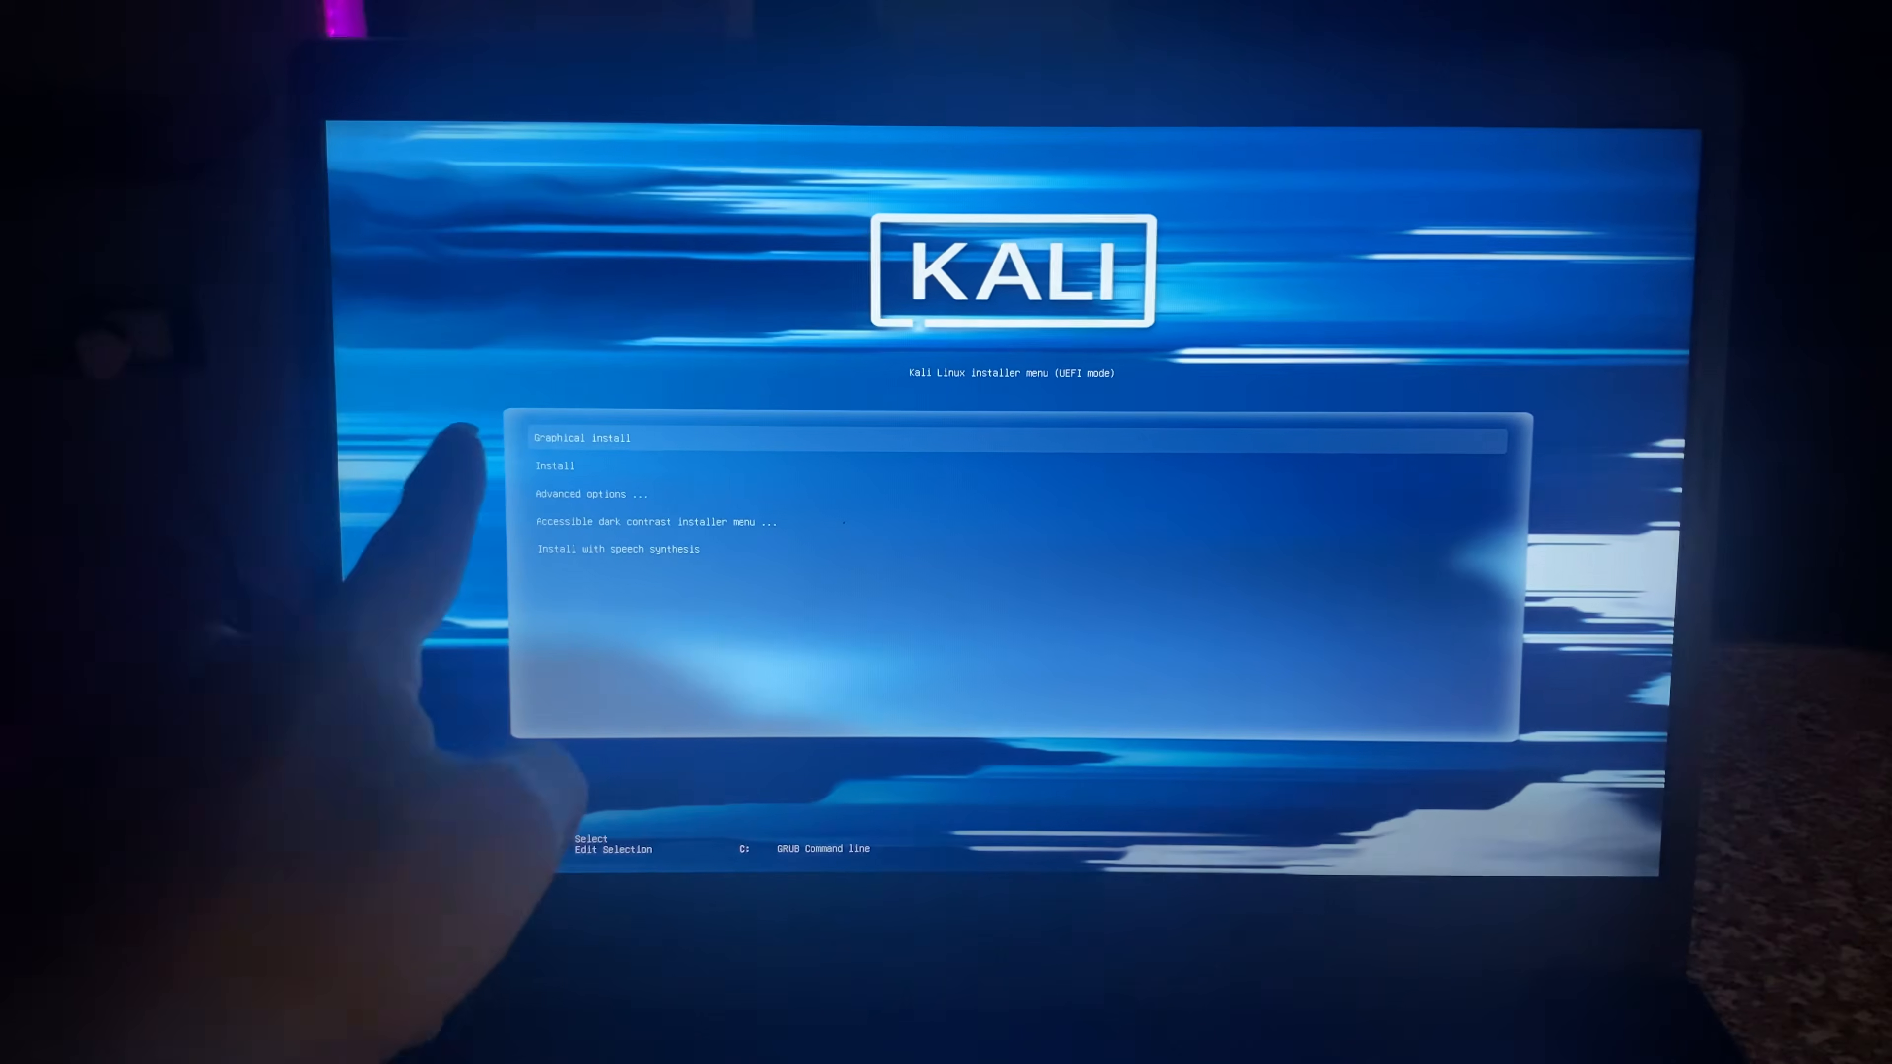
Launch 'Graphical install' from the Kali installer boot menu.
key("Return")
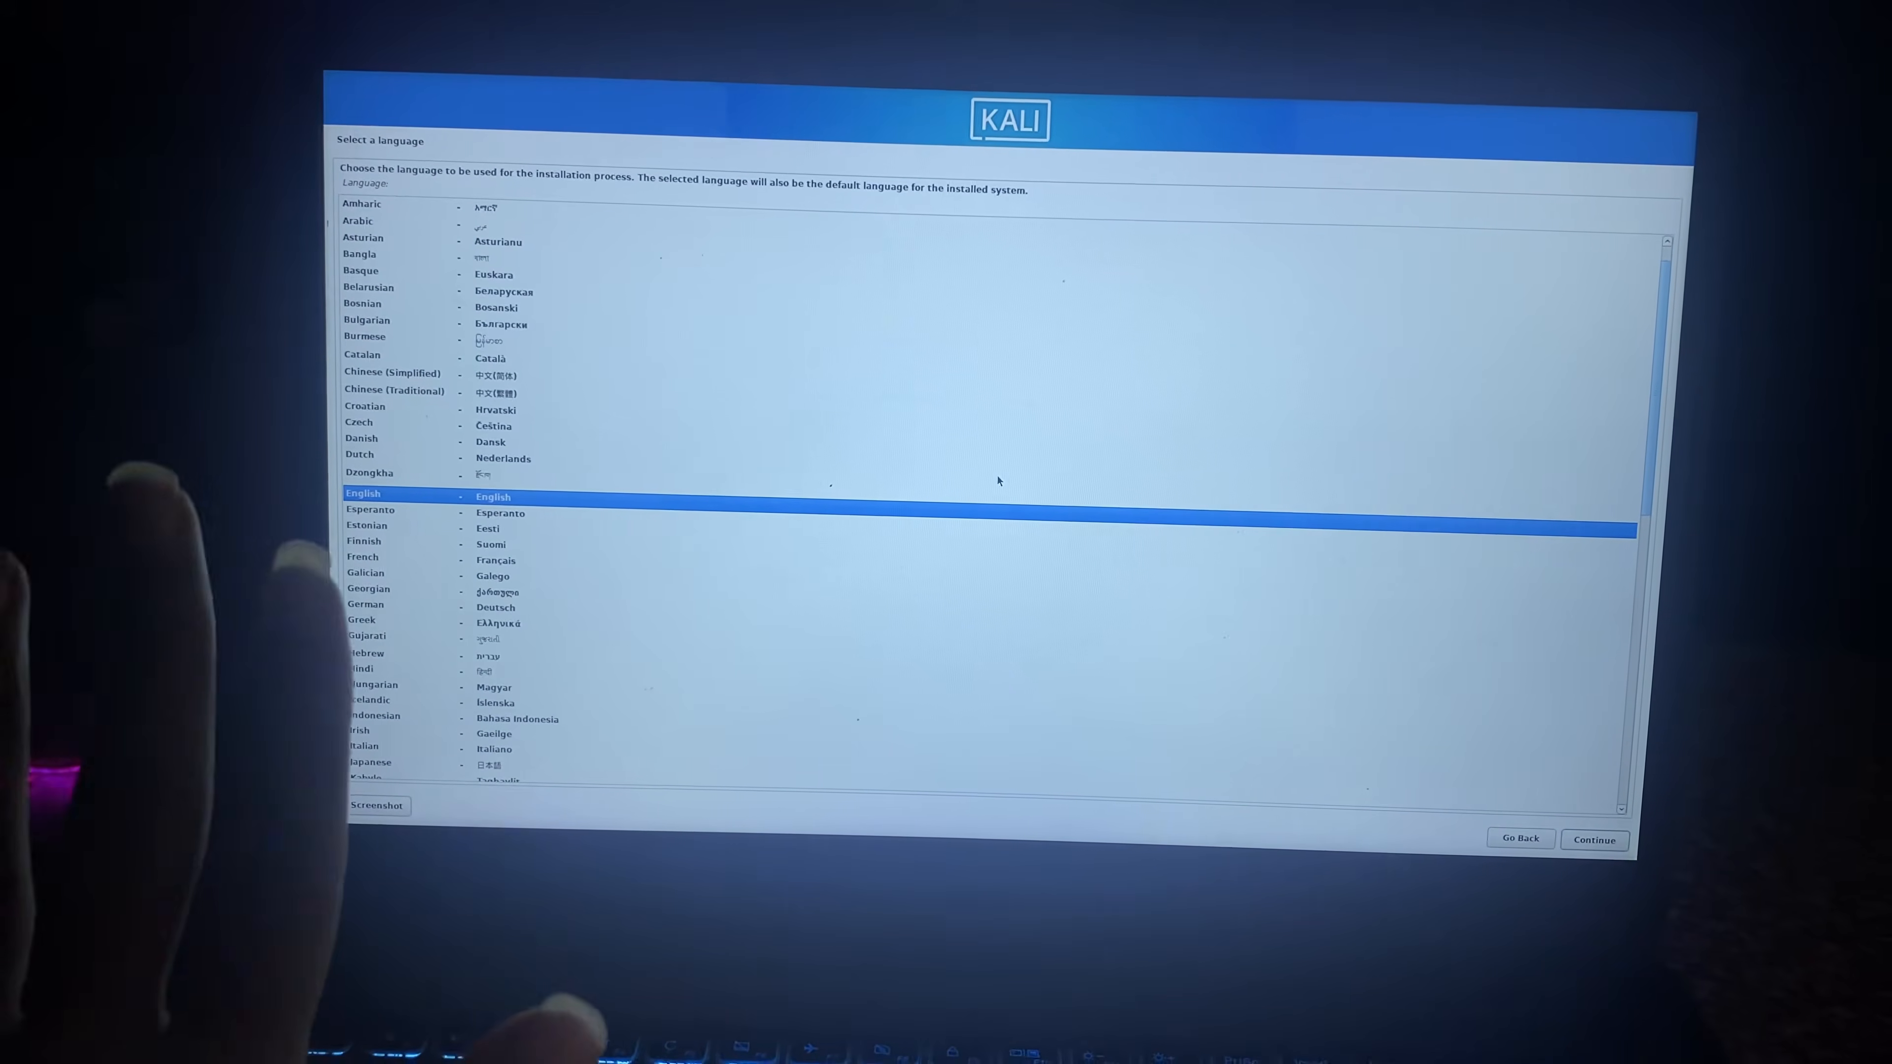
Keep English as the installation language and United States as the location.
key("Return")
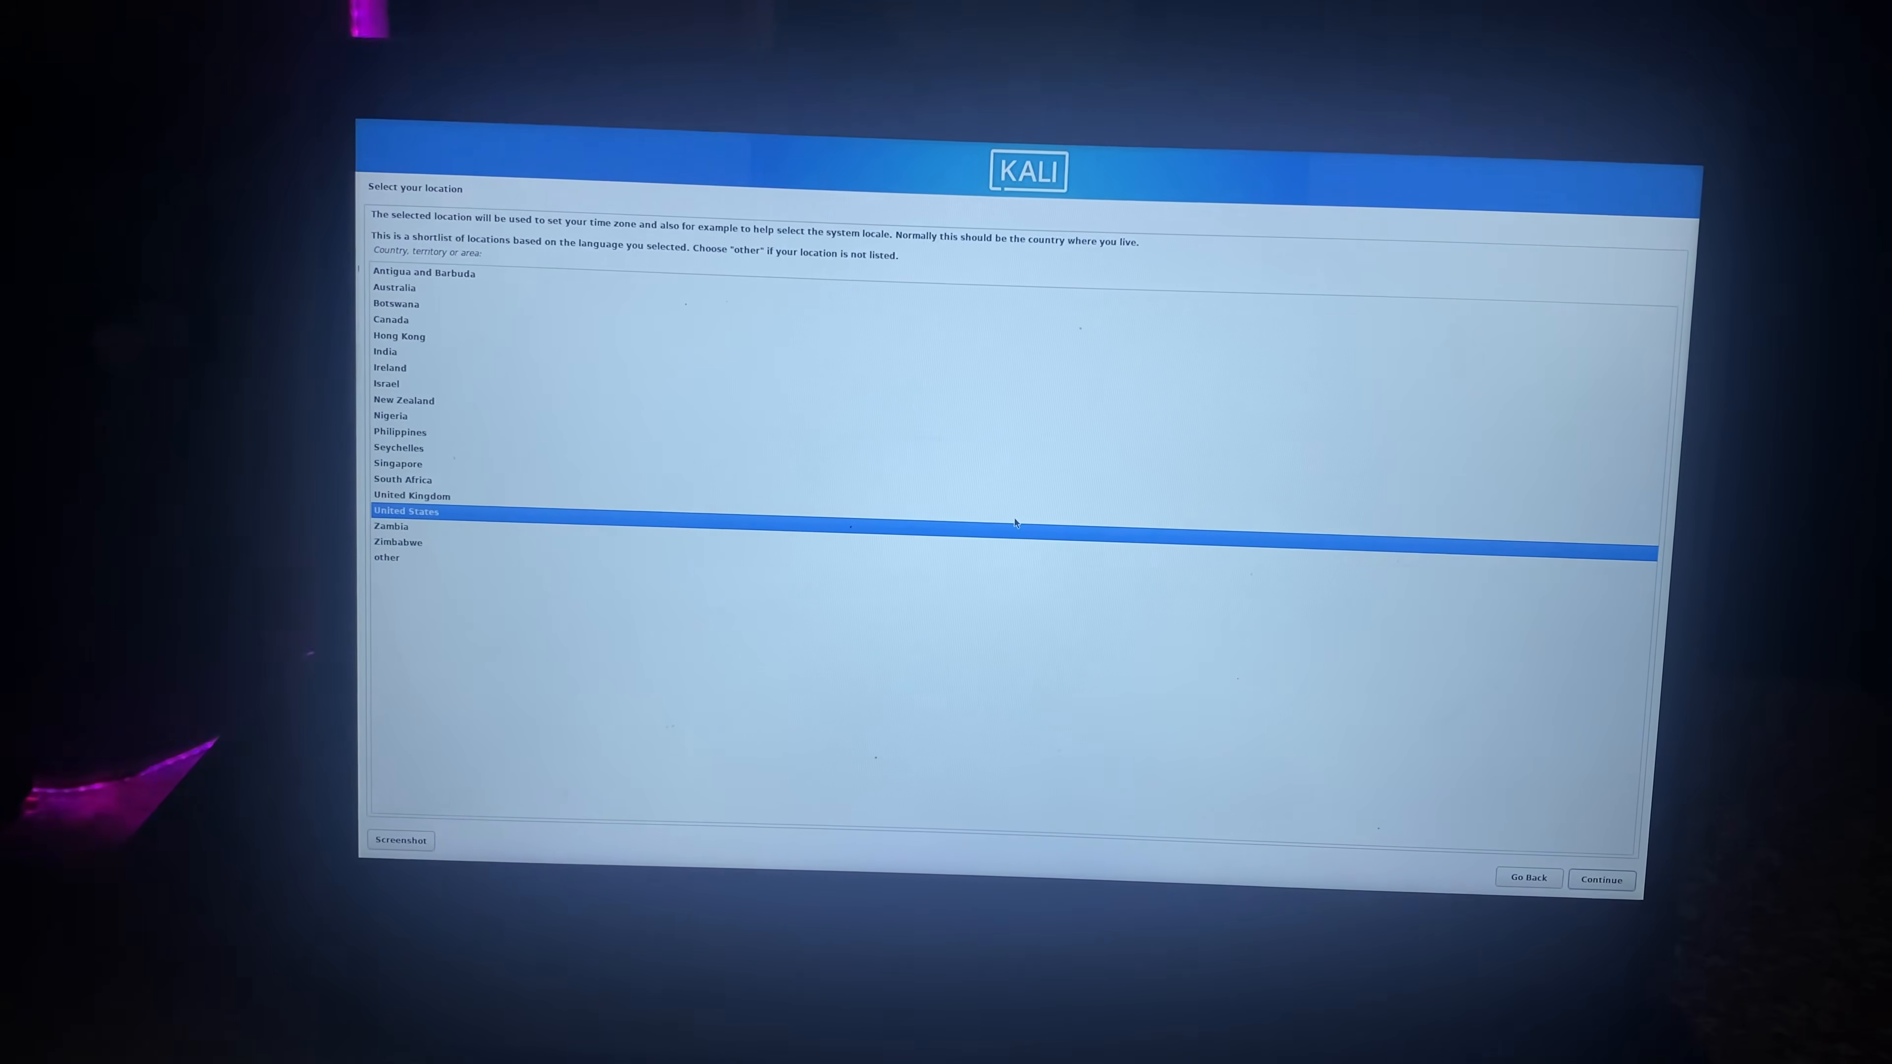
key("Return")
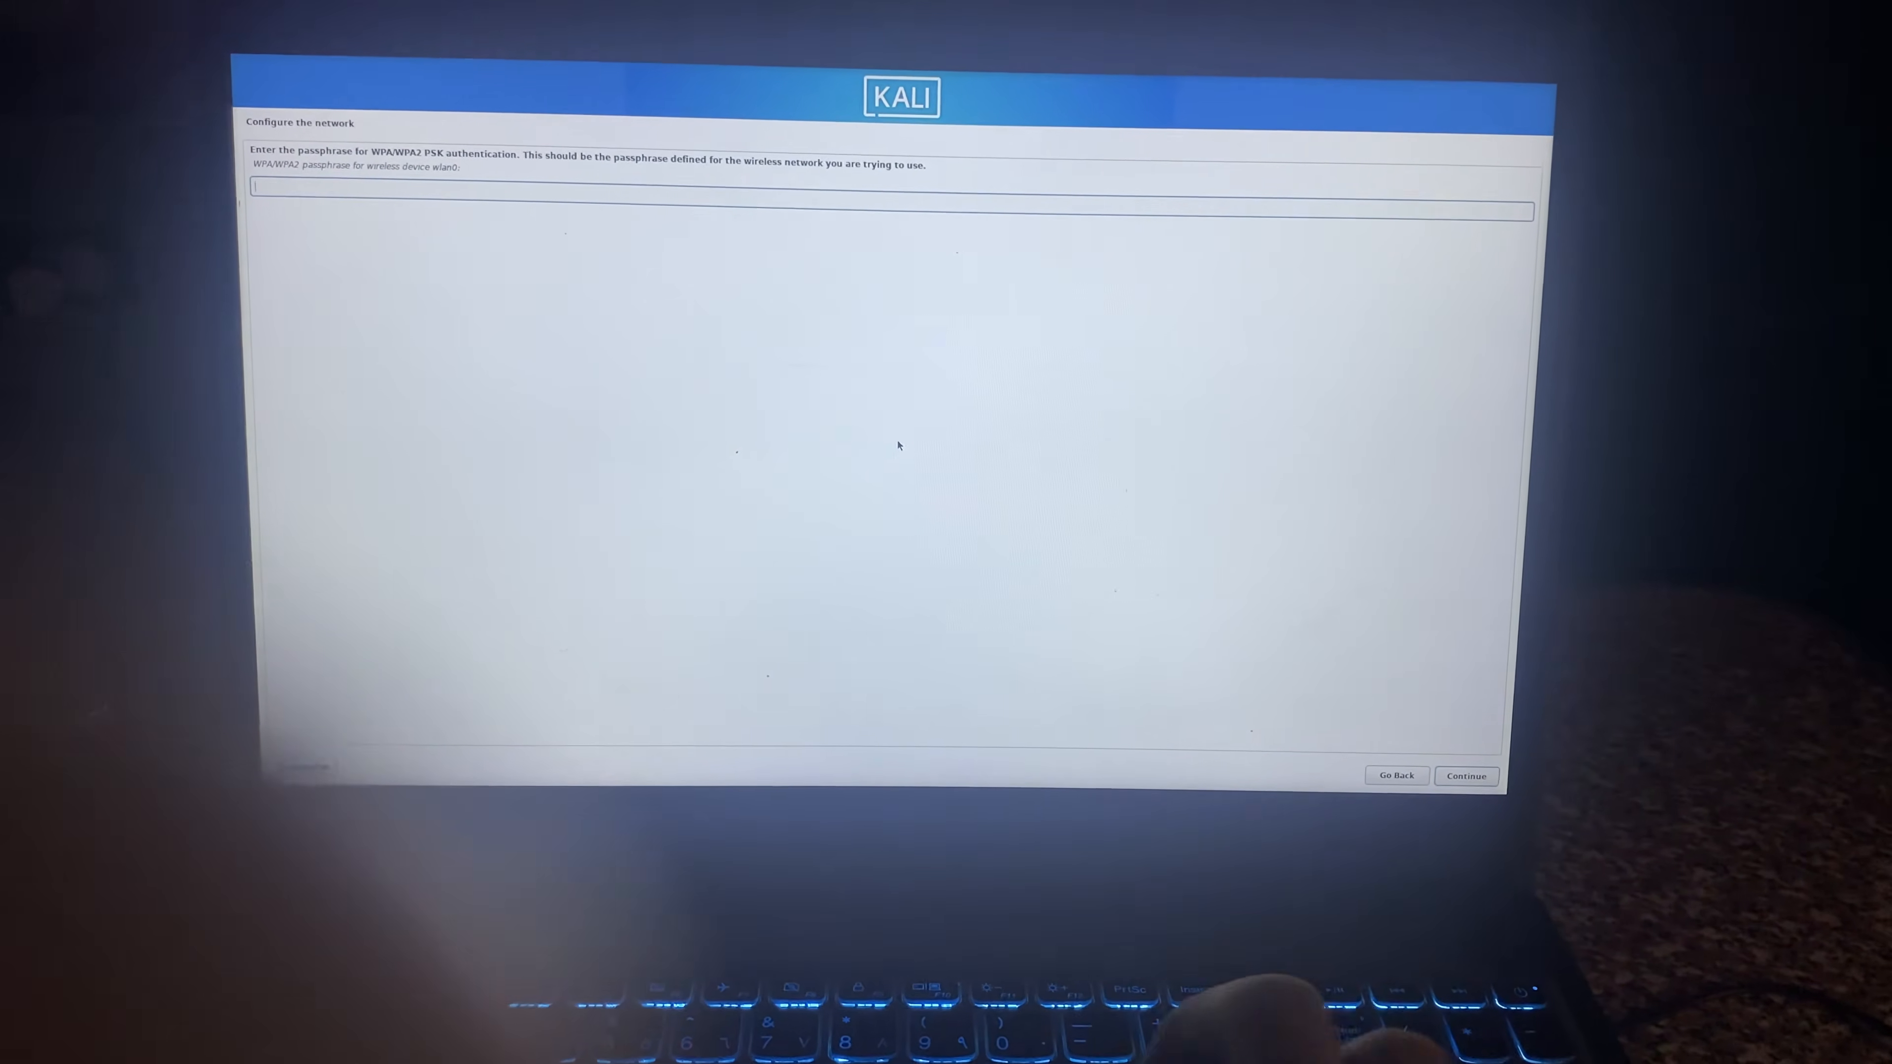
Enter the wireless network's WPA/WPA2 passphrase to try connecting.
type("b")
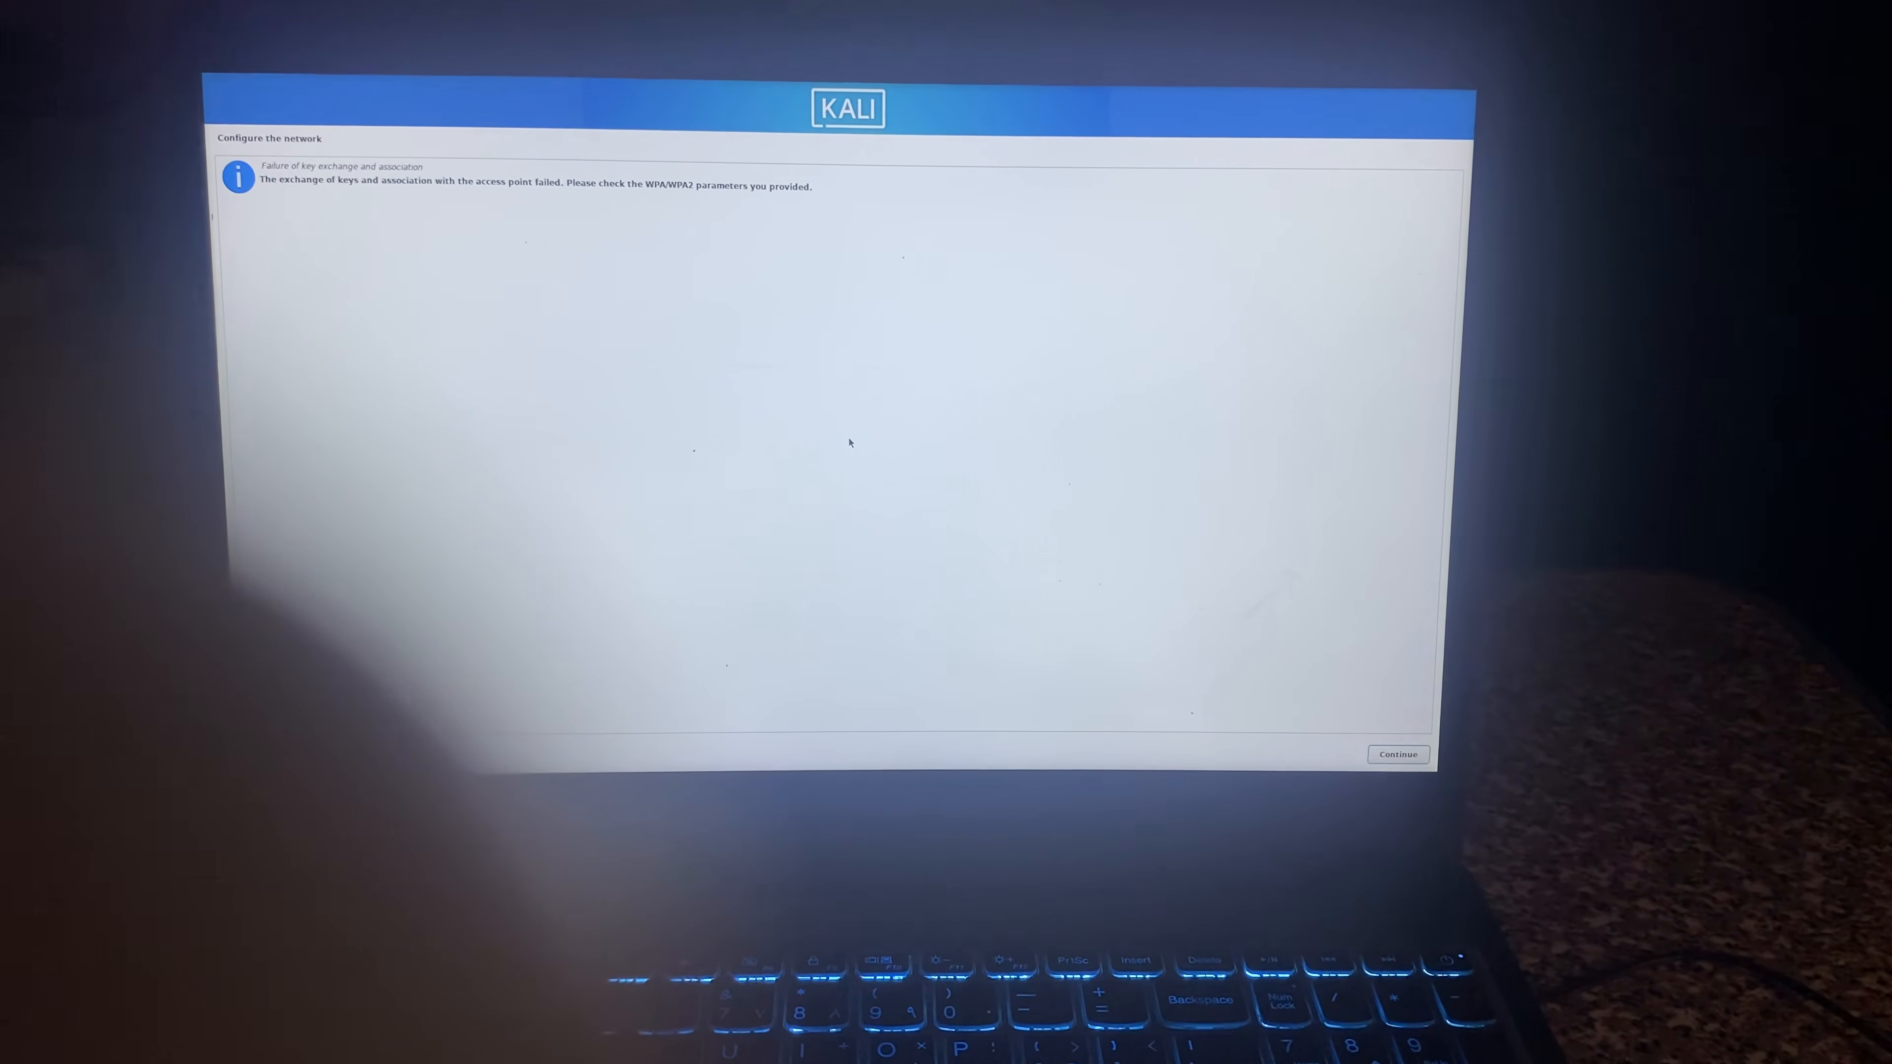
Dismiss the key exchange error, keep El-Haram selected, and retype its WPA passphrase.
key("Return")
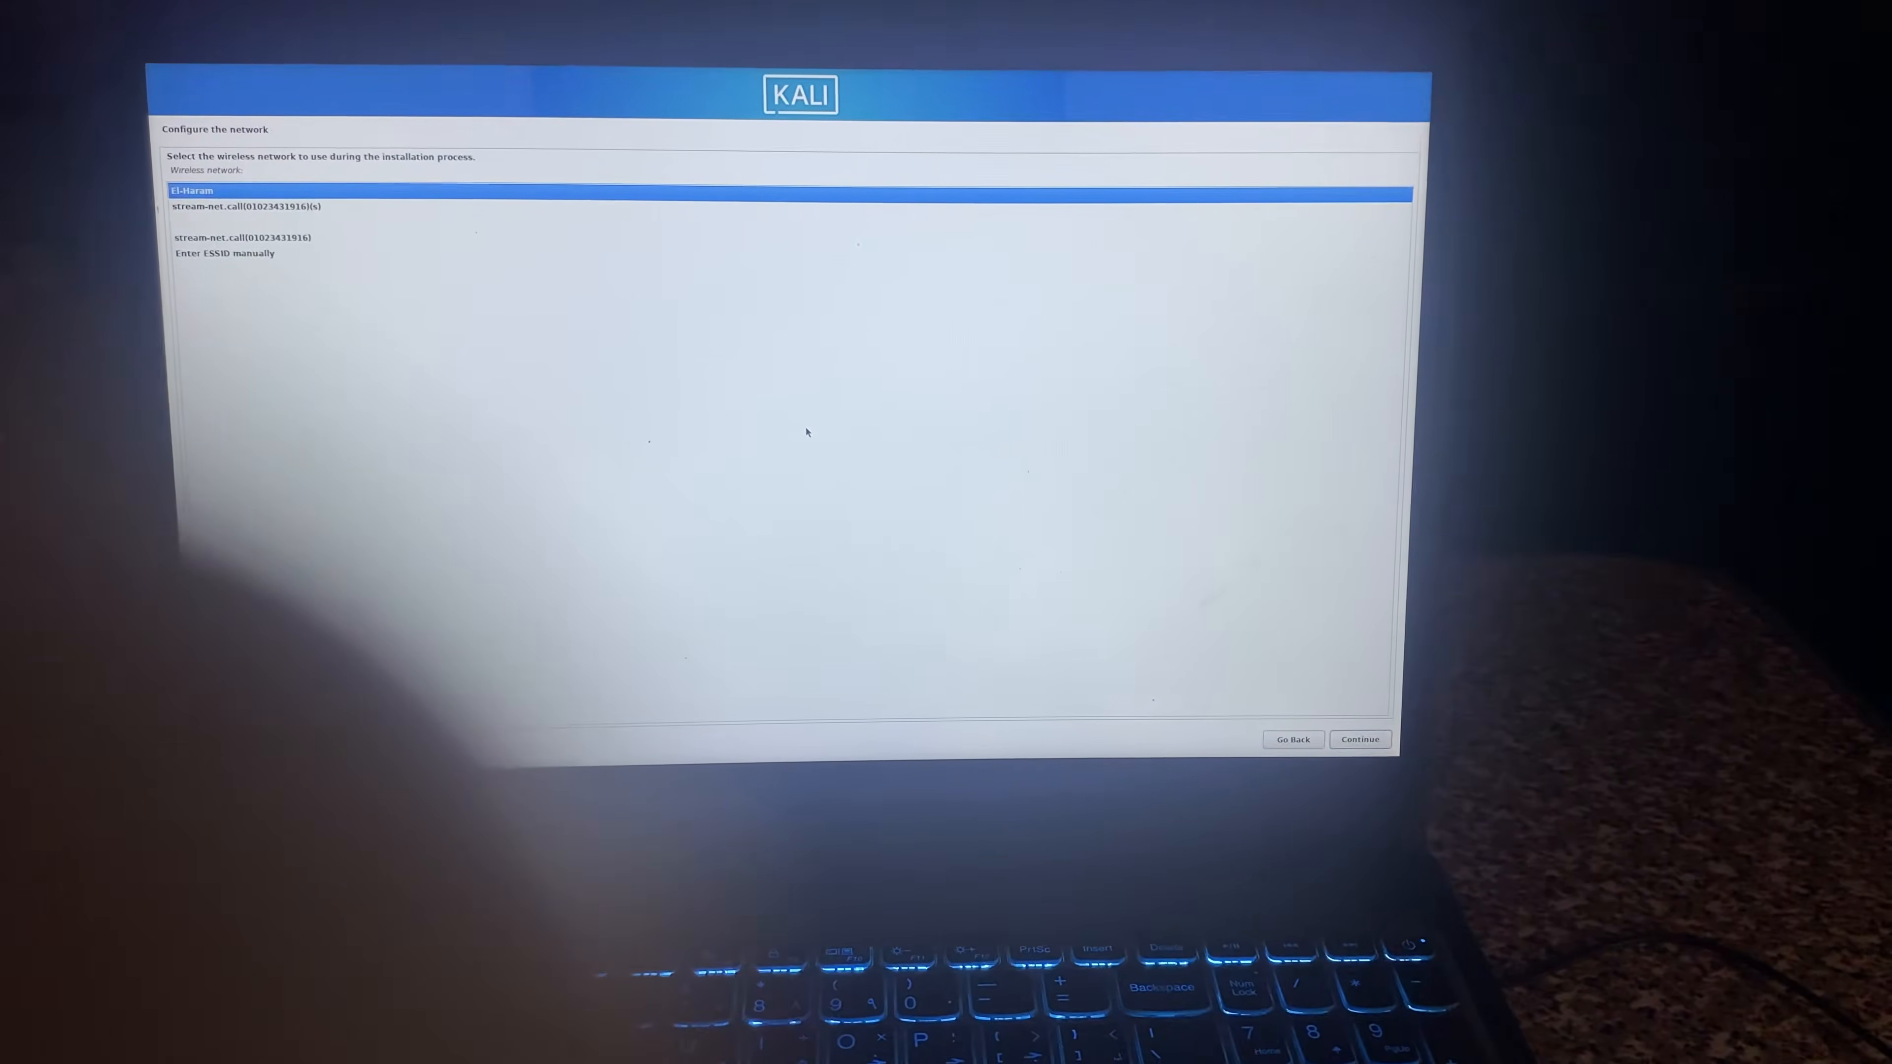
key("Return")
key("Return")
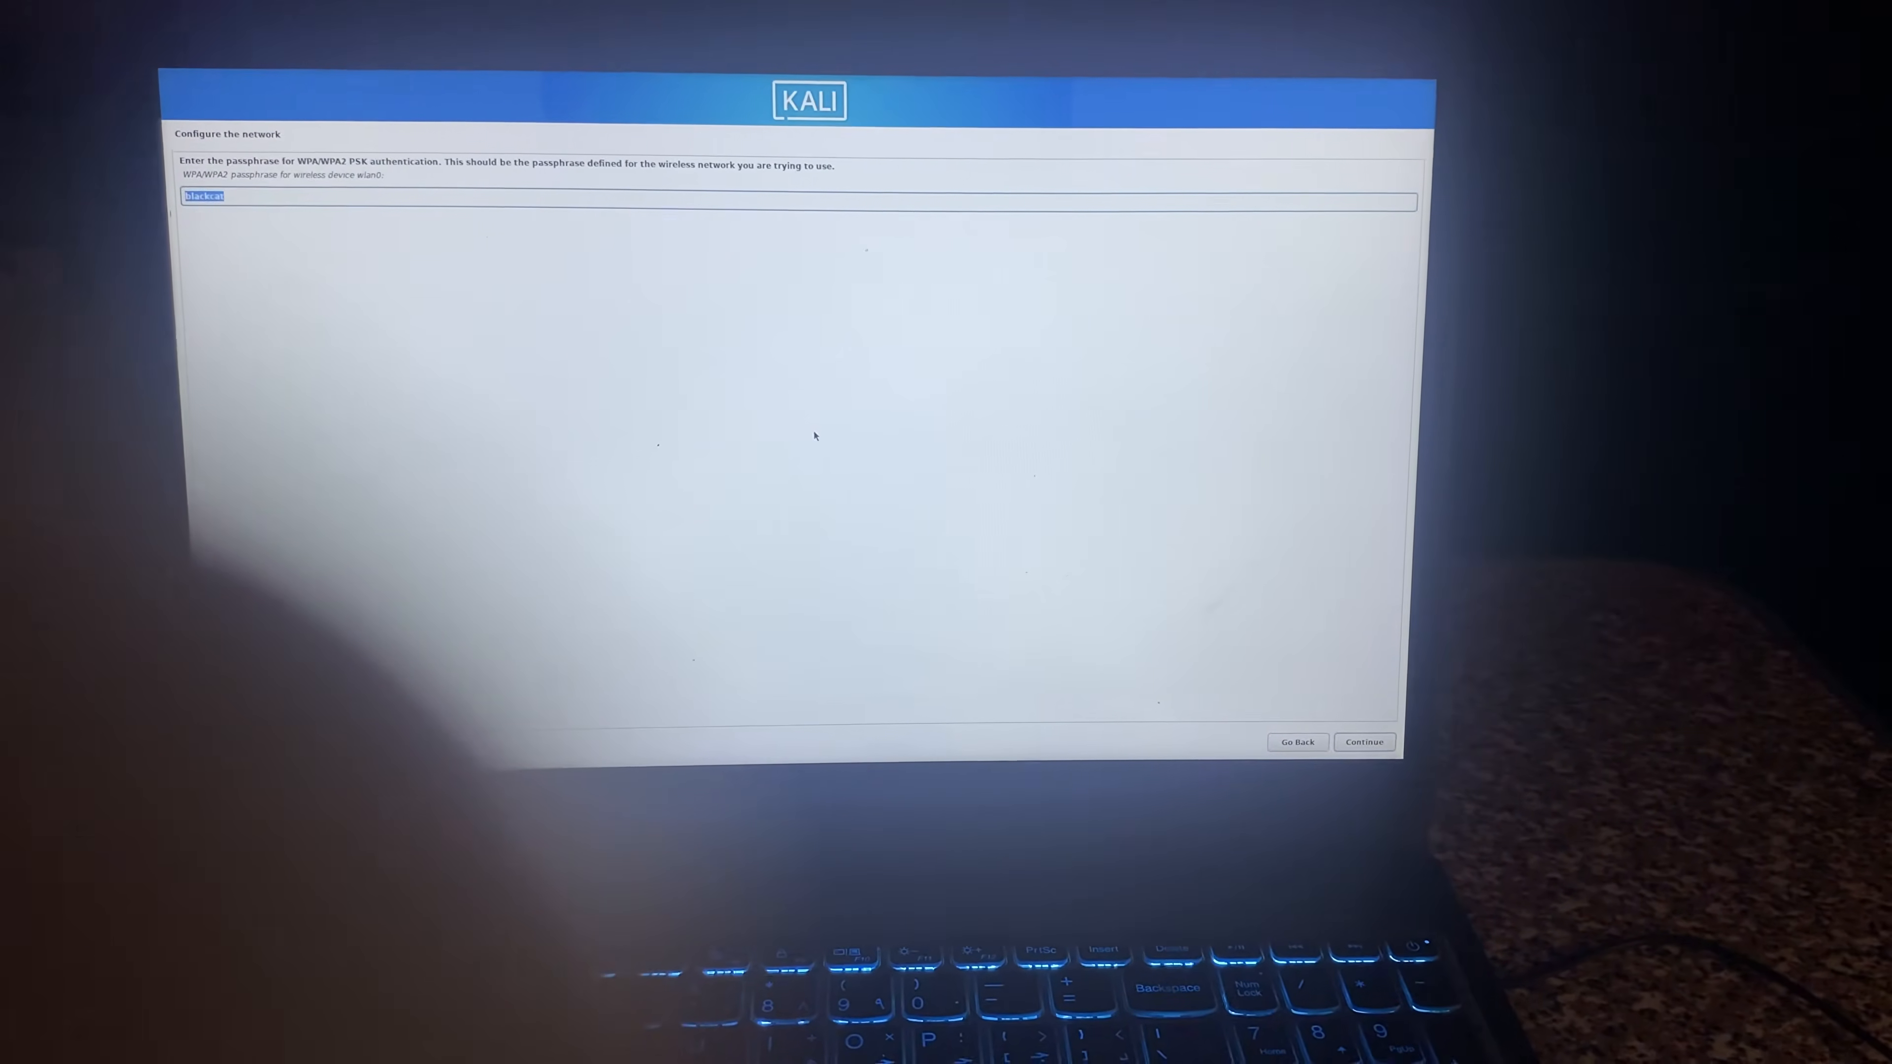
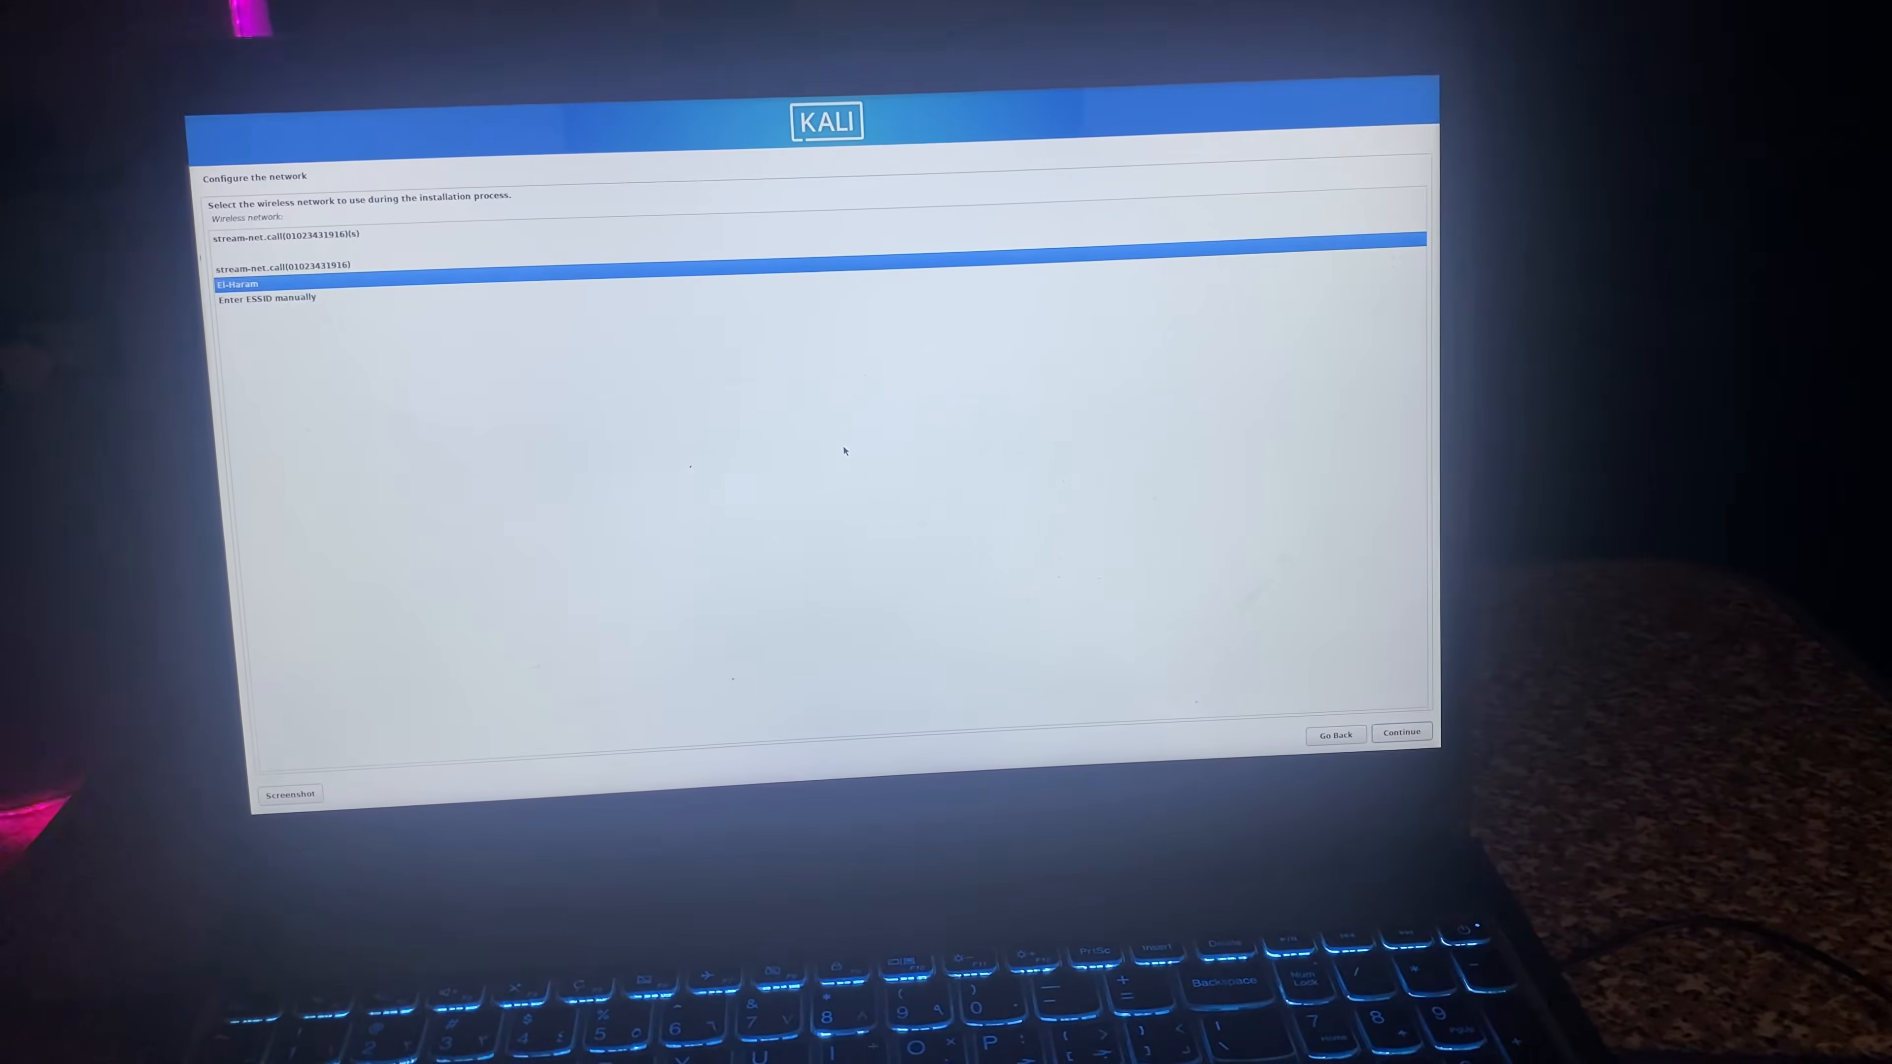
Choose the stream-net network, enter its WPA passphrase, and start connecting.
key("Up")
key("Return")
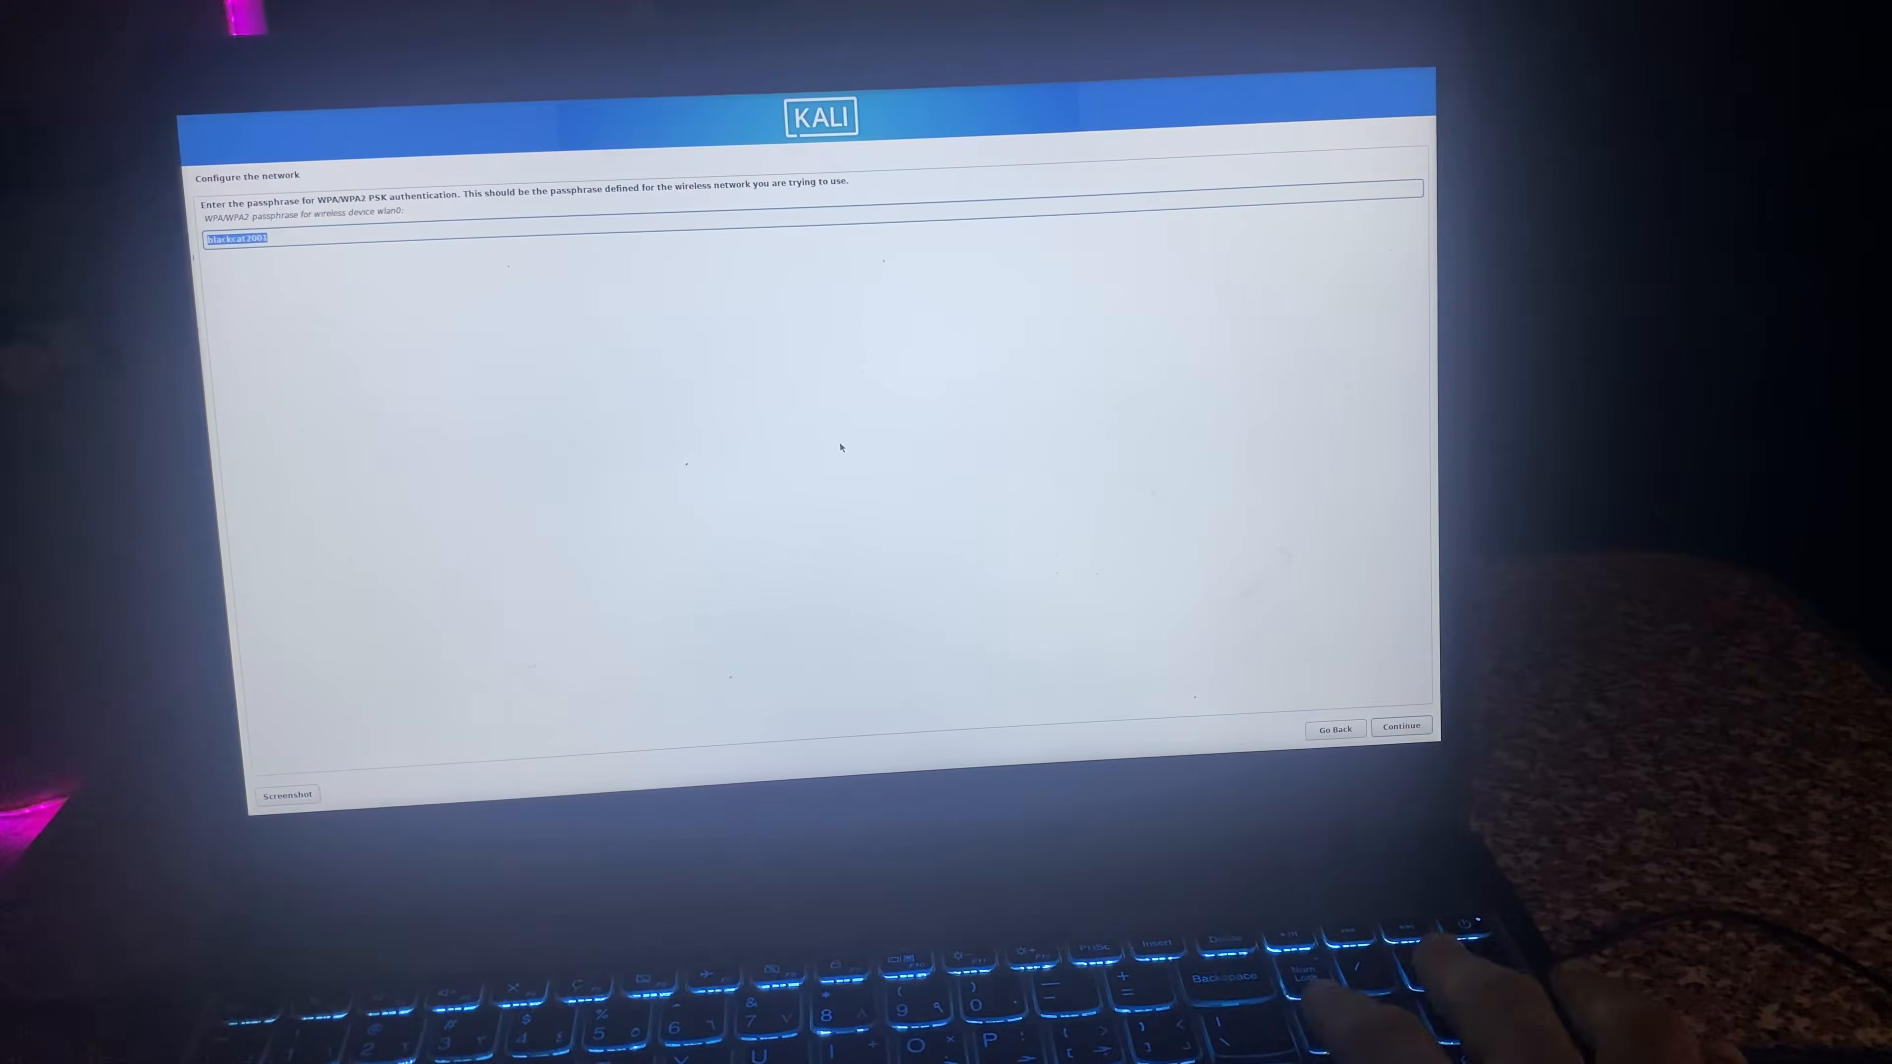
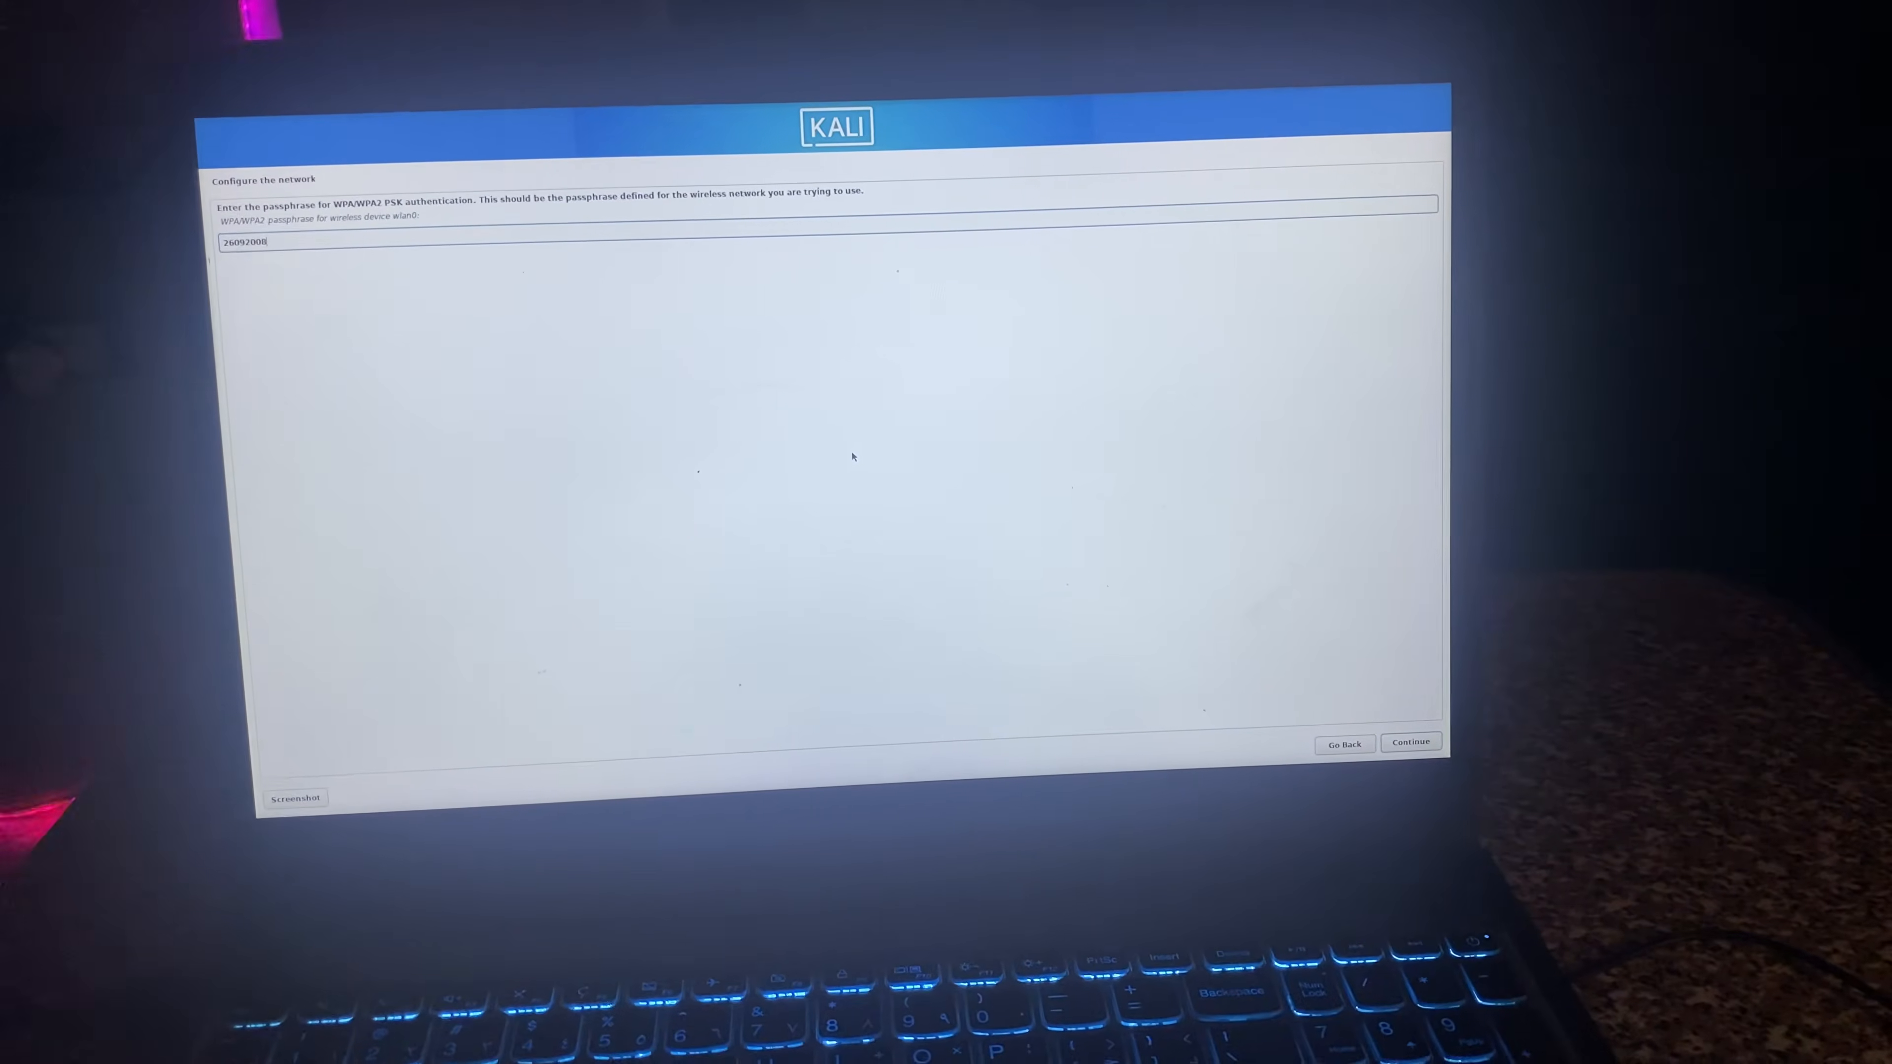
key("Return")
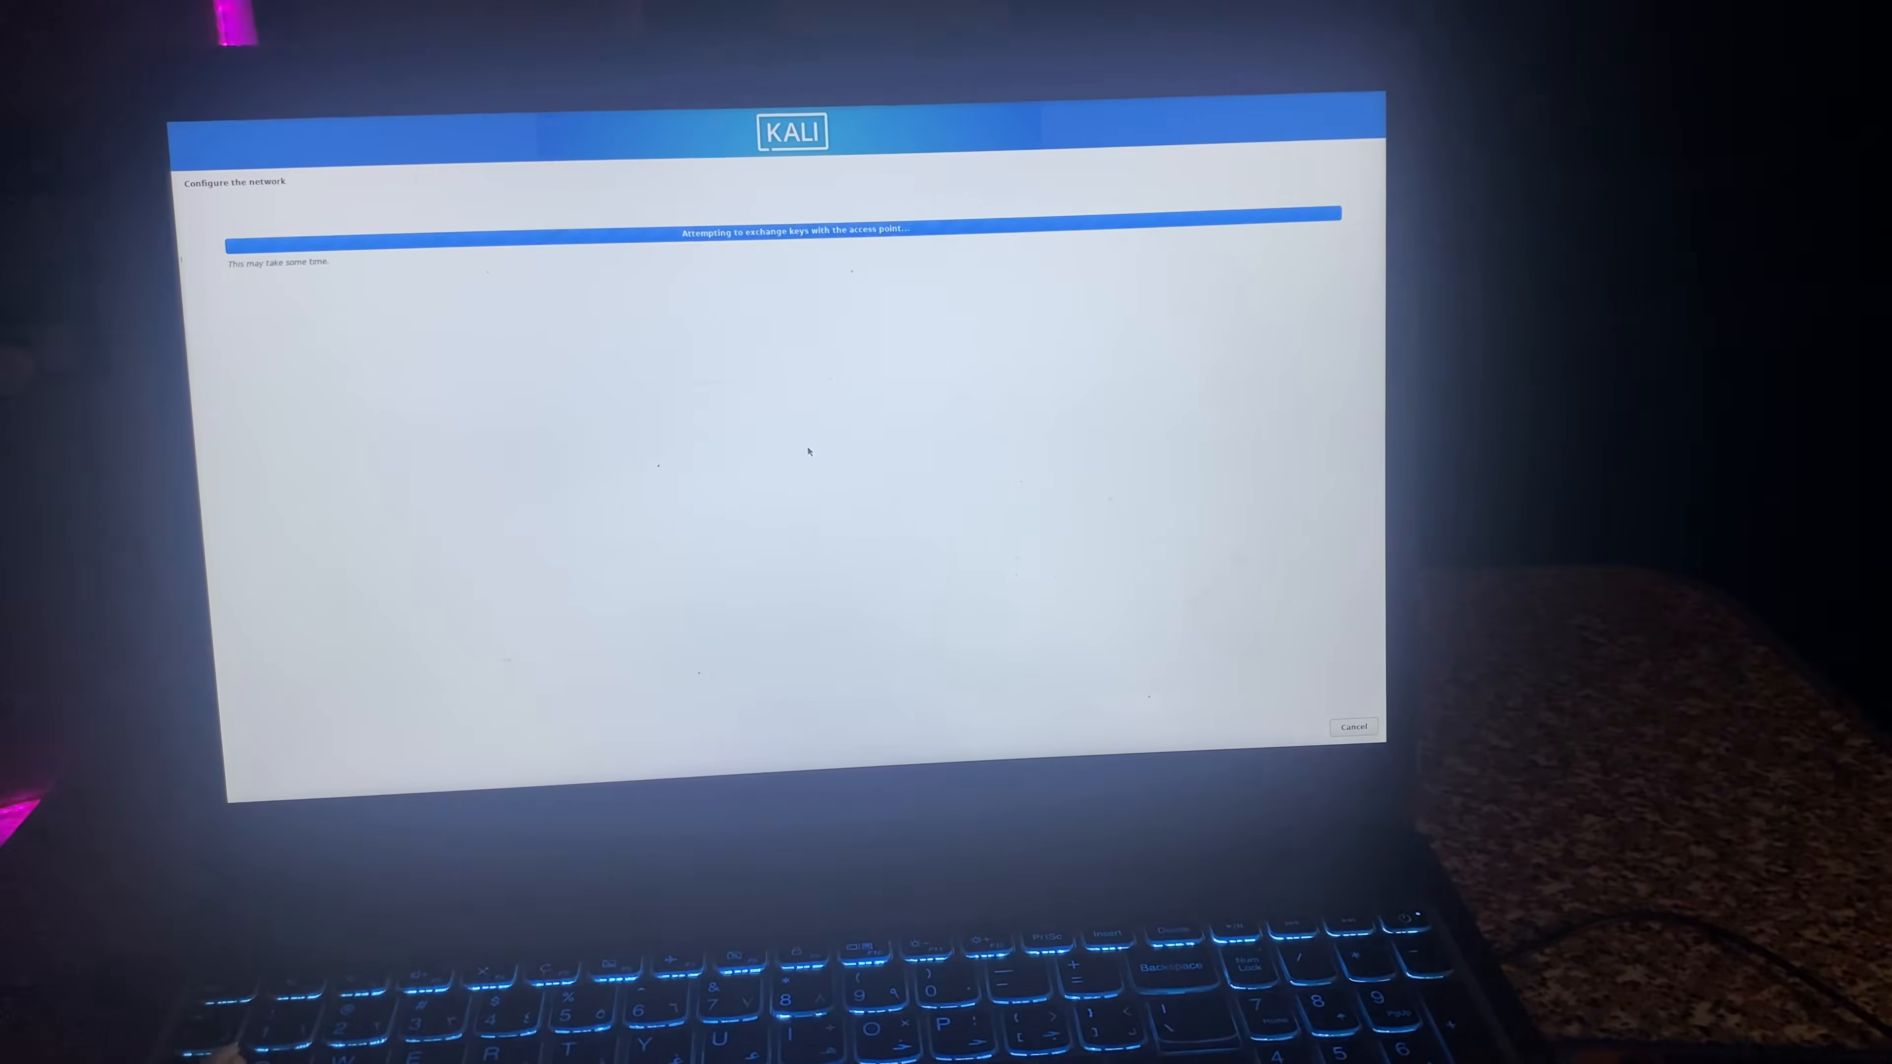
Dismiss the connection failure and move toward the manual network name option.
key("Return")
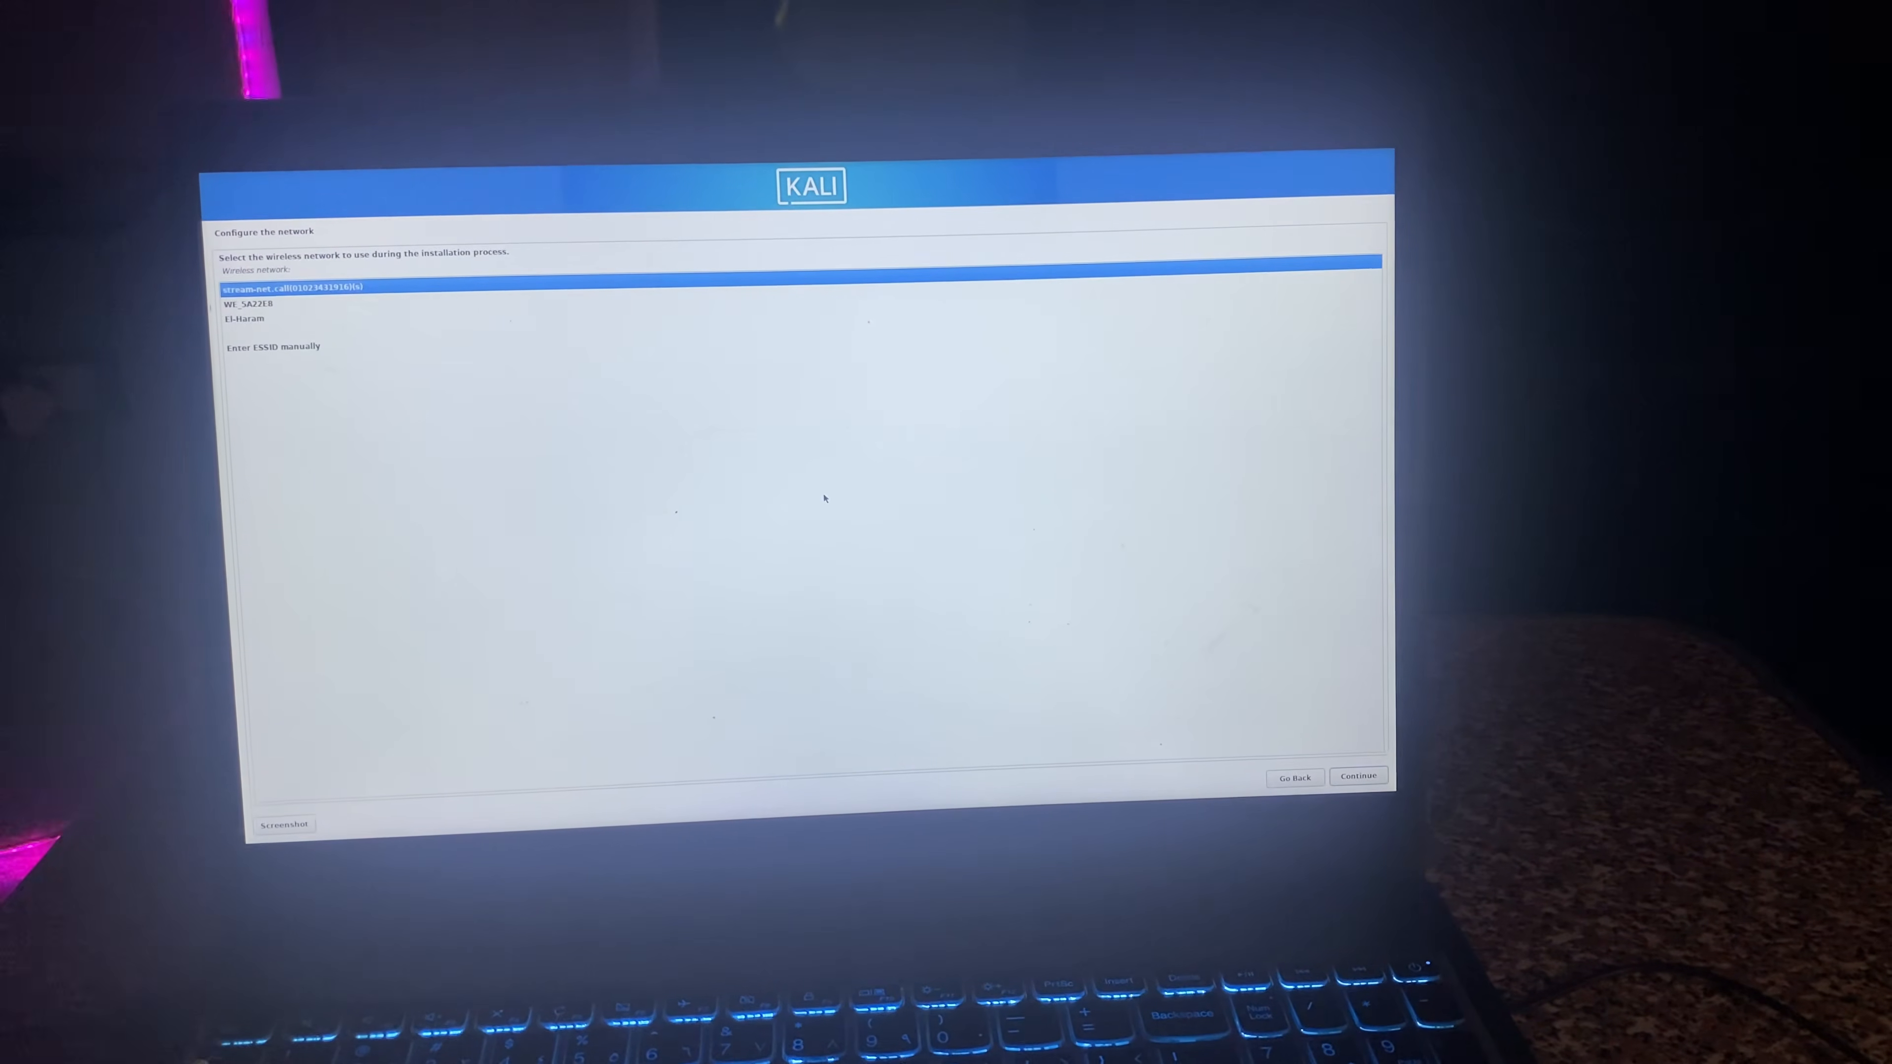
key("Down")
key("Down")
key("Down")
key("Down")
Choose manual network entry, type the Wi-Fi ESSID, and submit it.
key("Return")
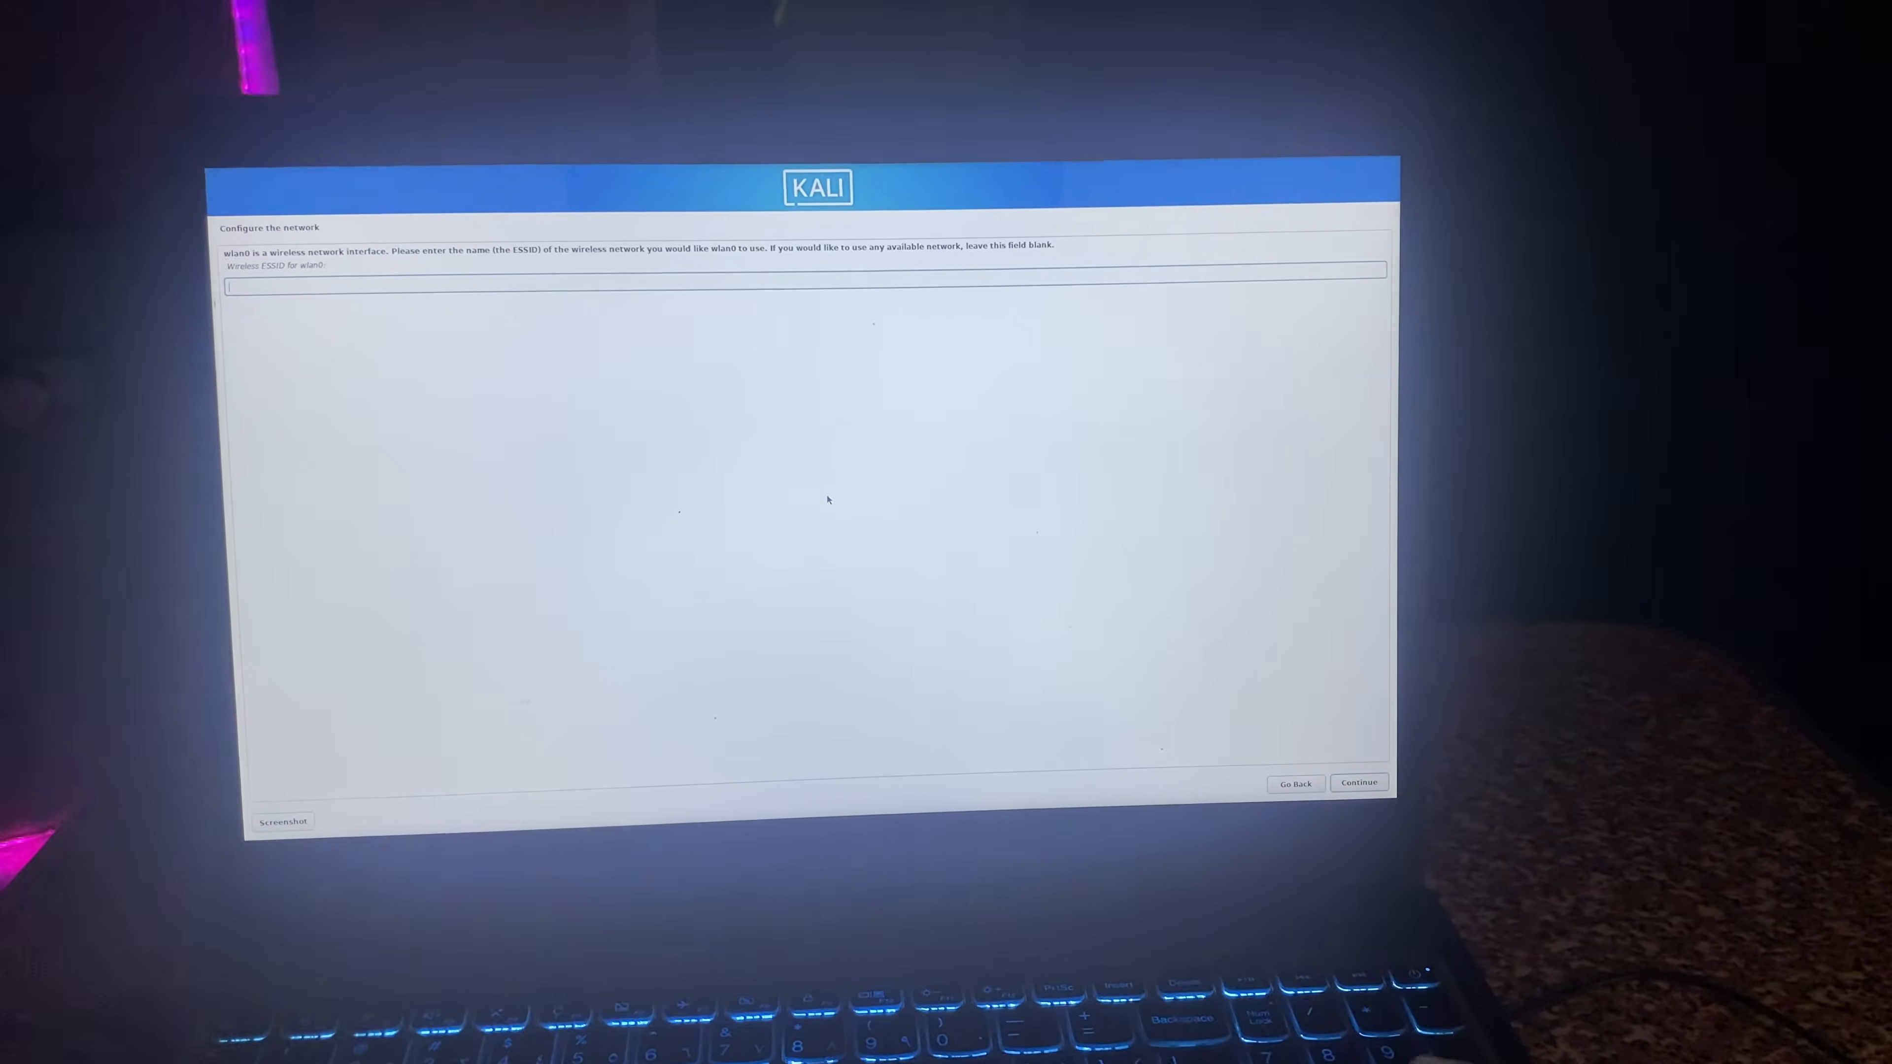
type("ifi")
key("Return")
key("Return")
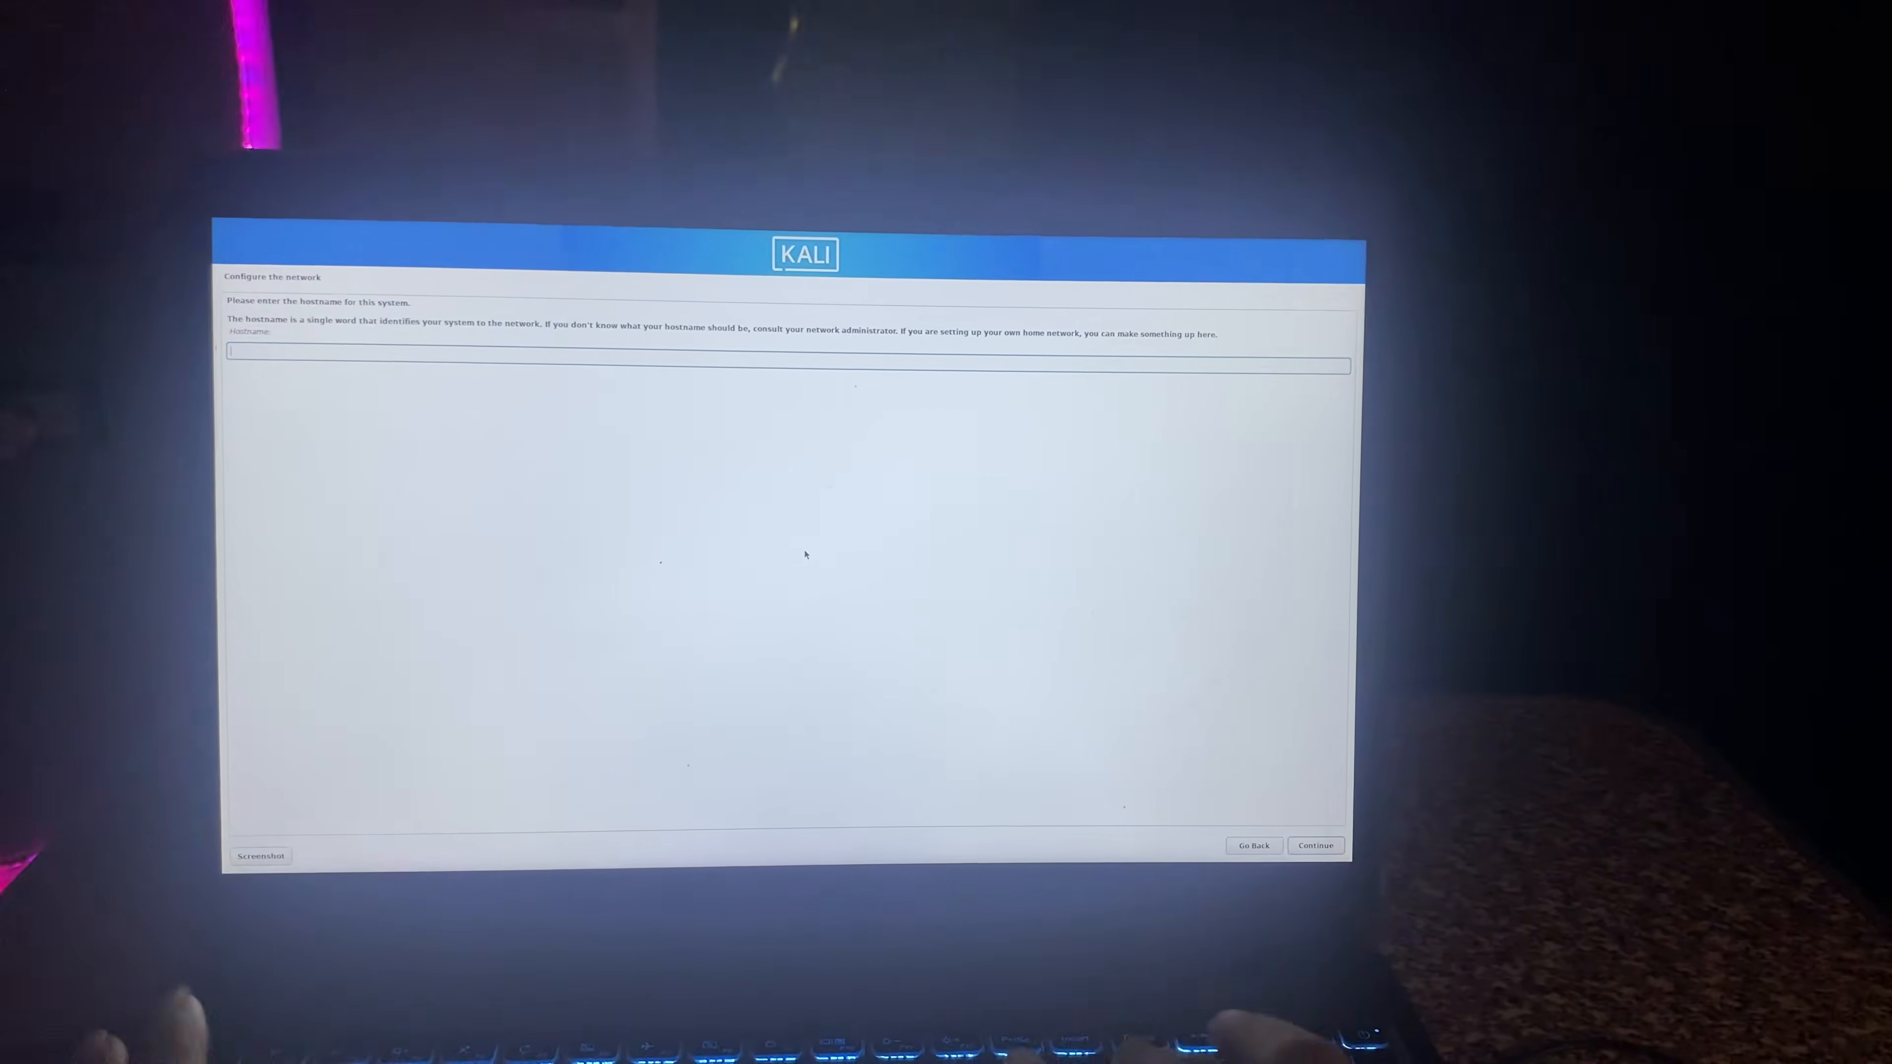
Set hostname and domain to kali, and enter kali as the new user's full name.
type("ka")
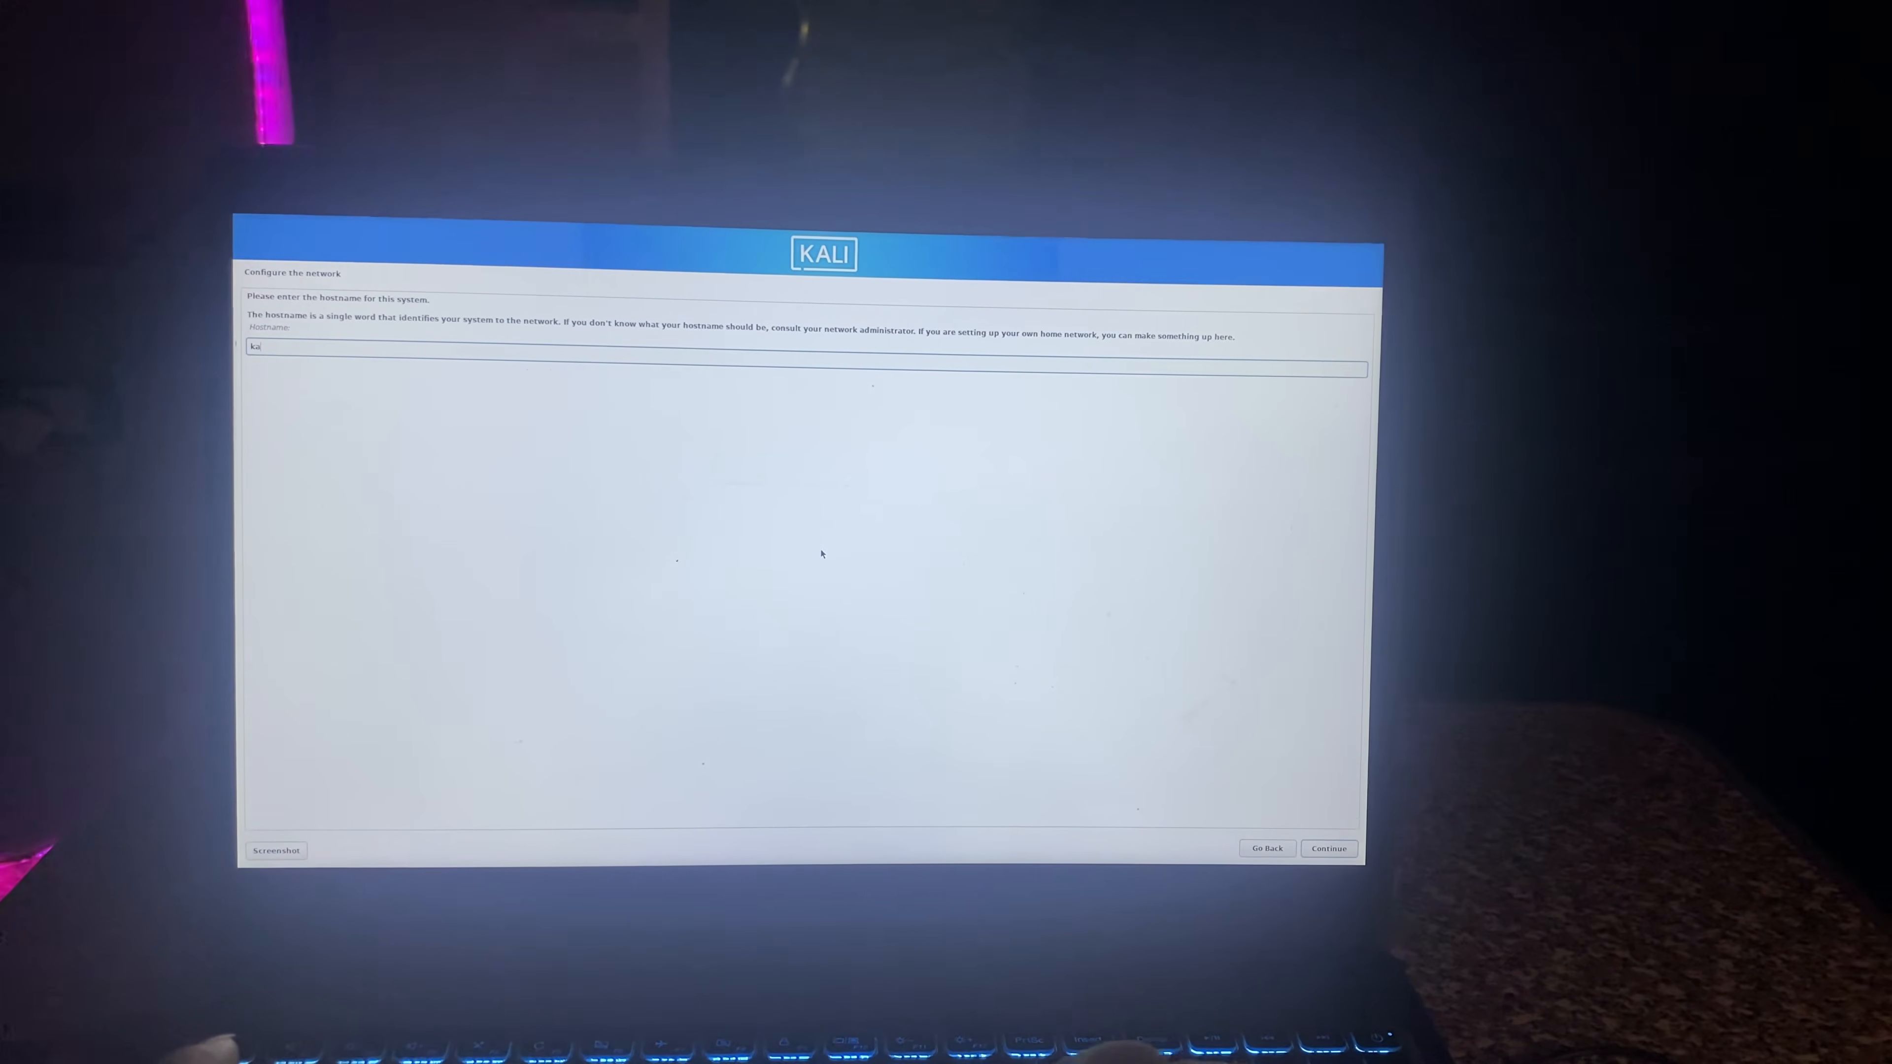
type("li")
key("Return")
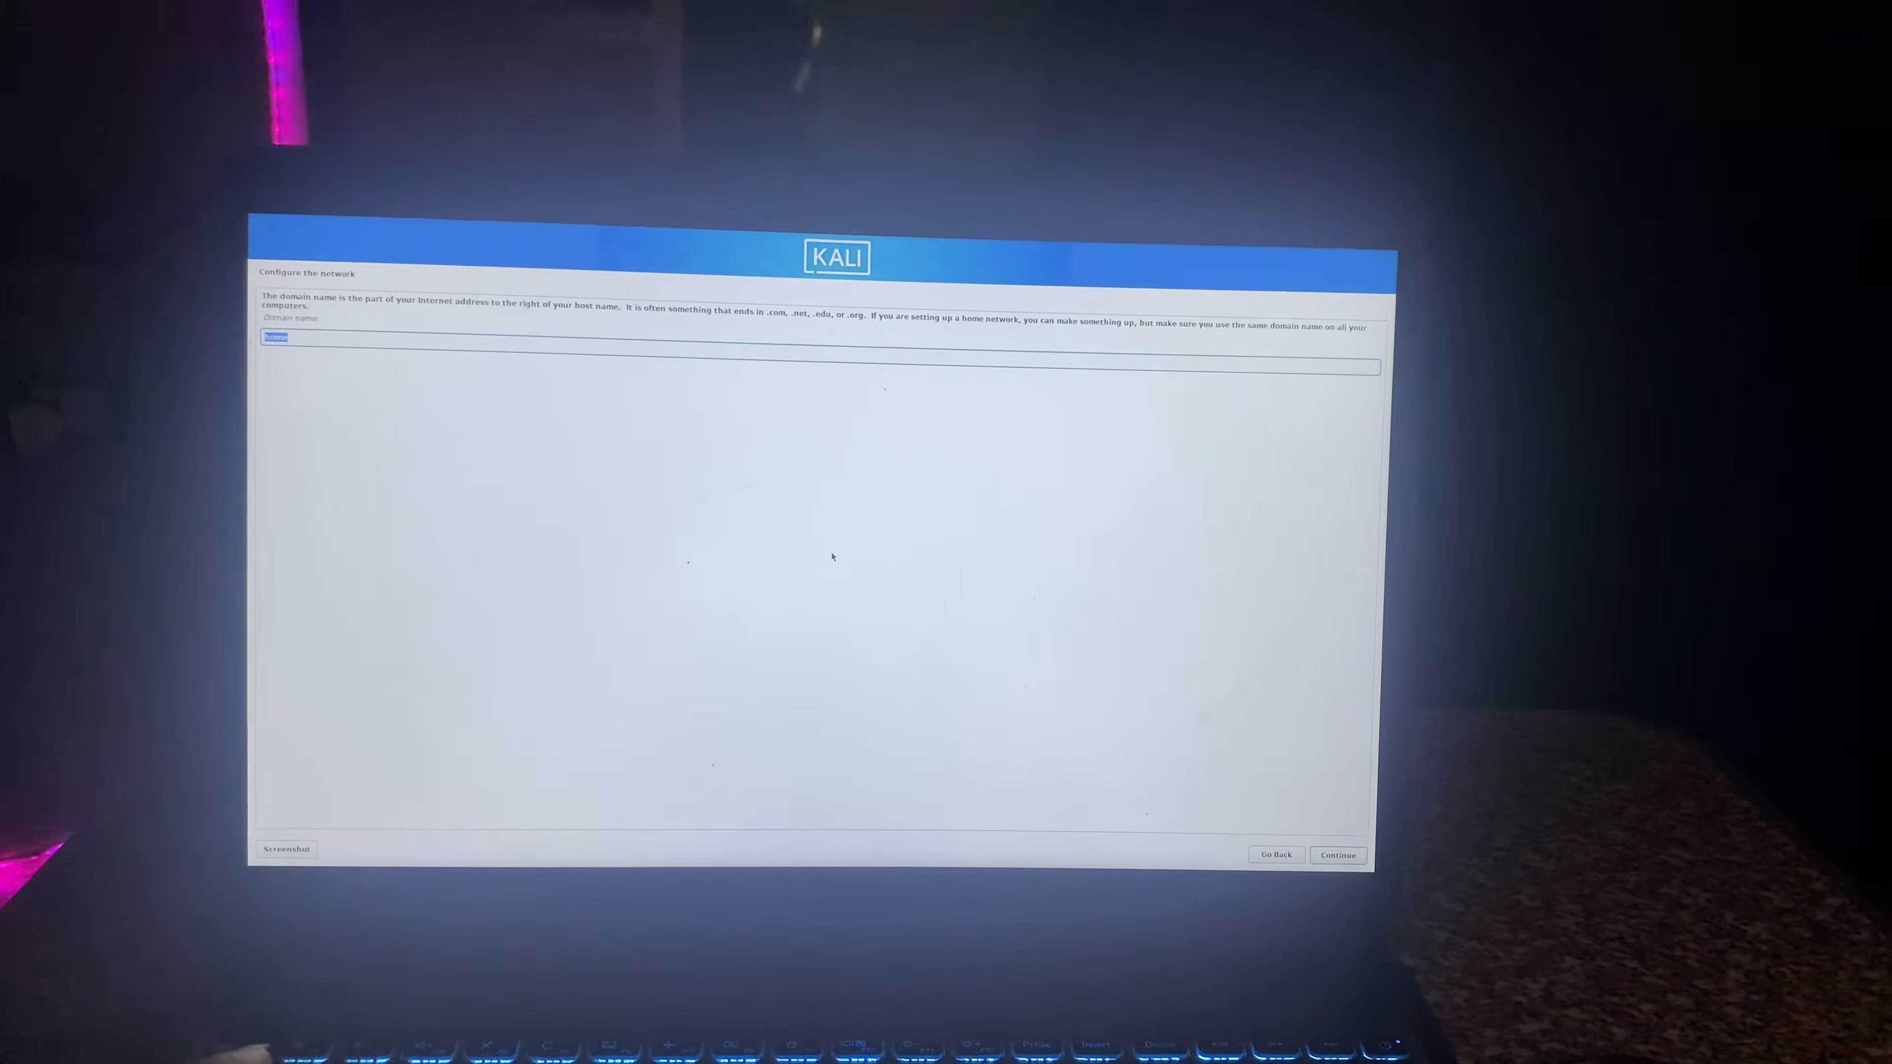
type("kali")
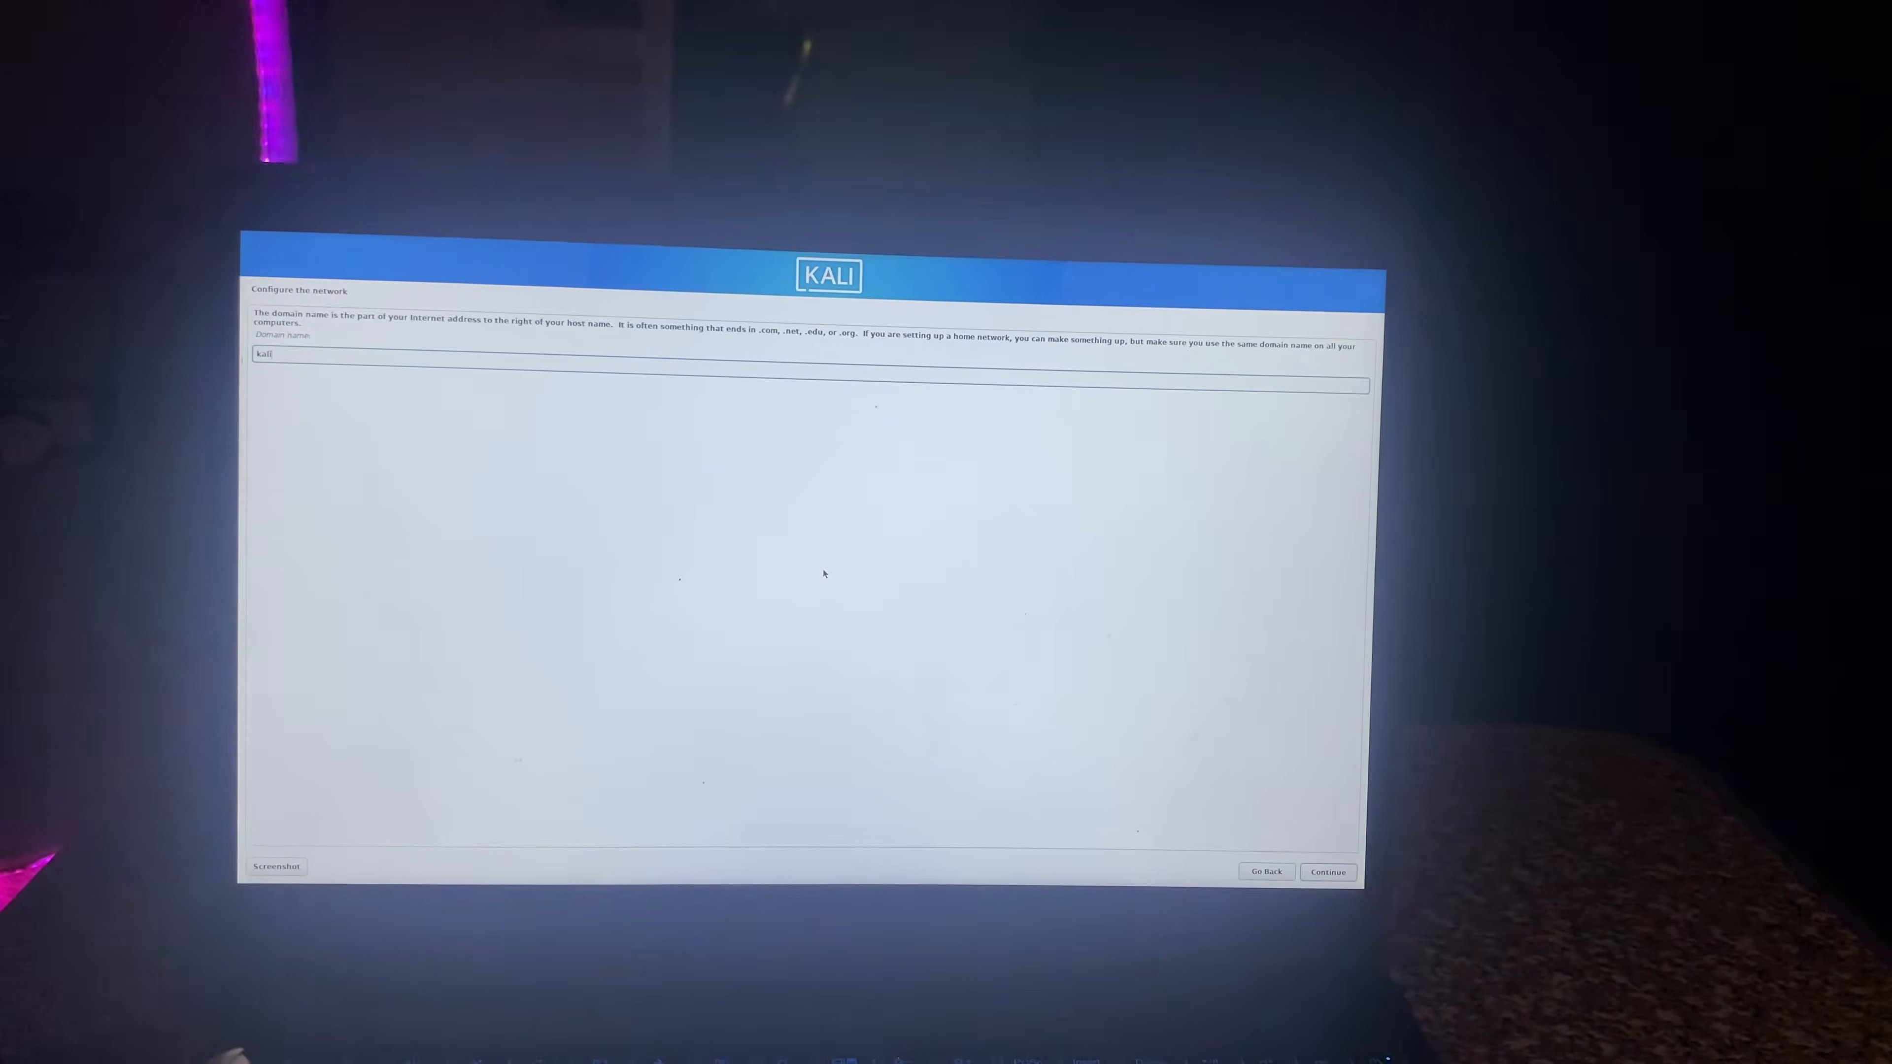
key("Return")
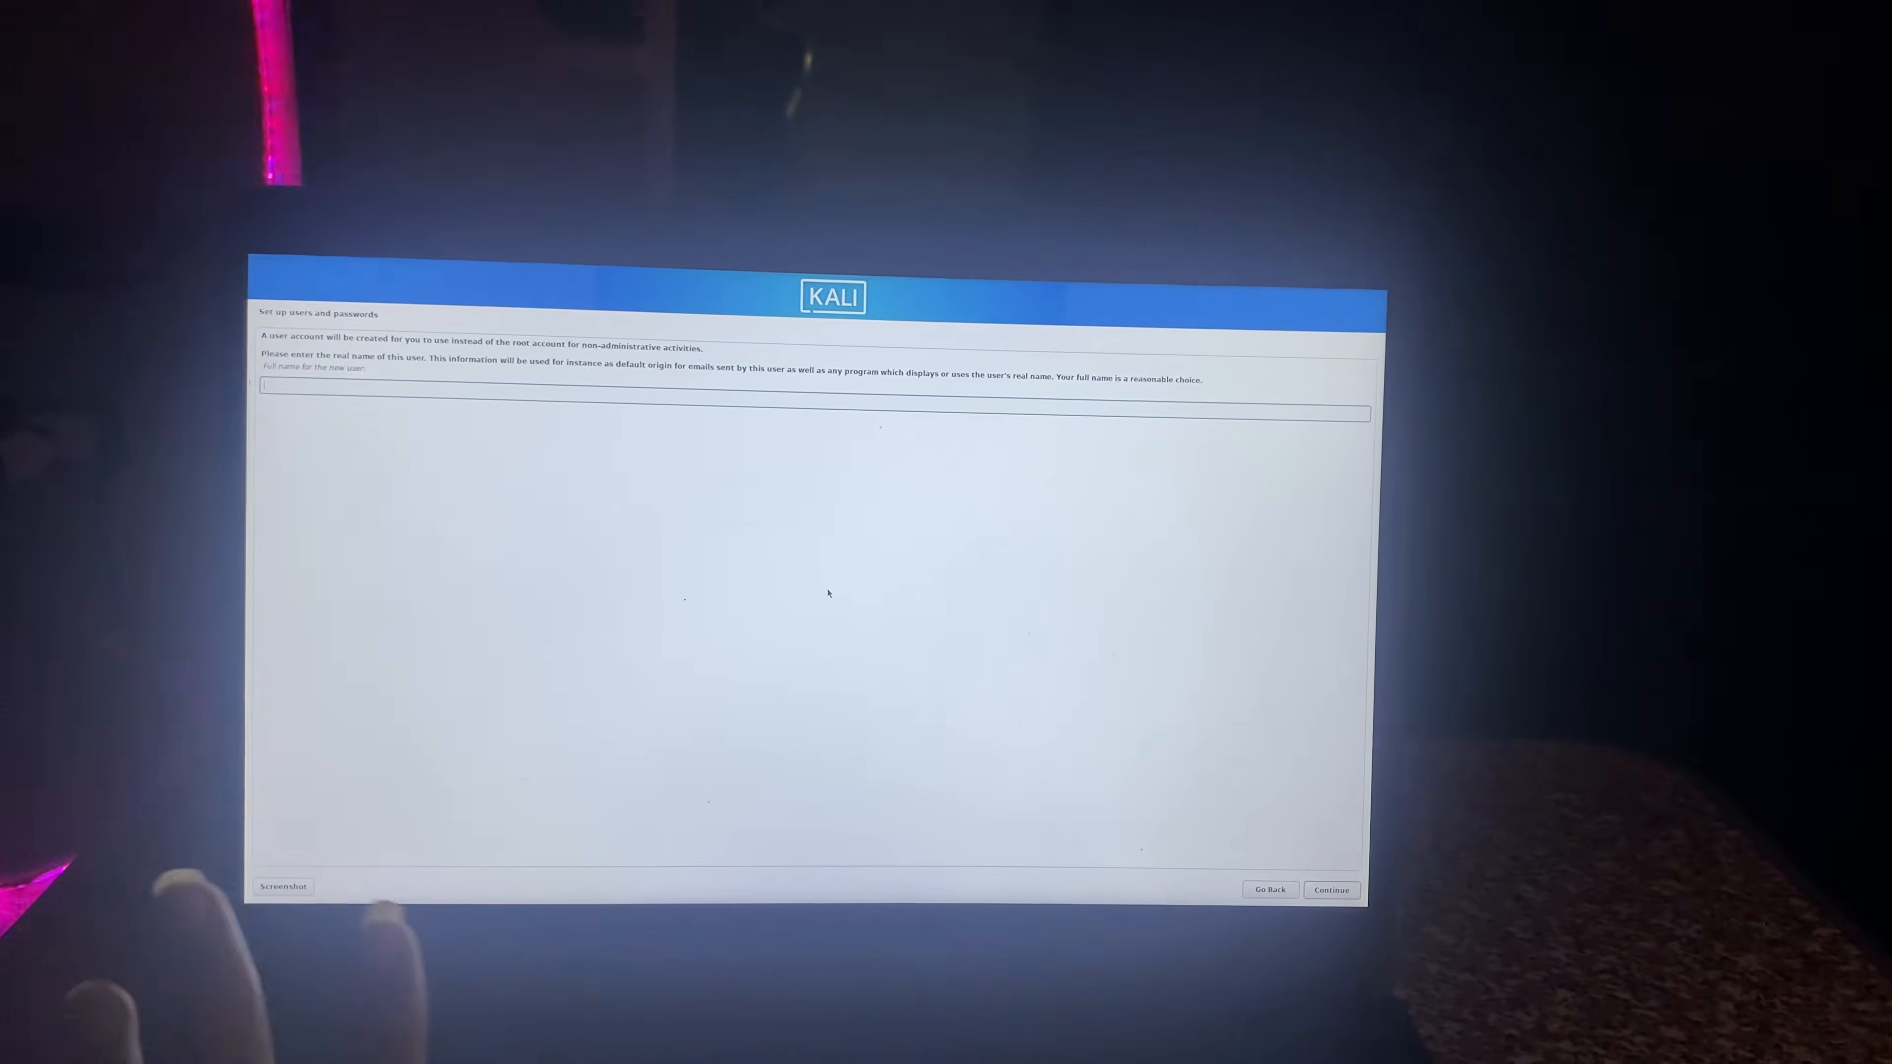
type("kali")
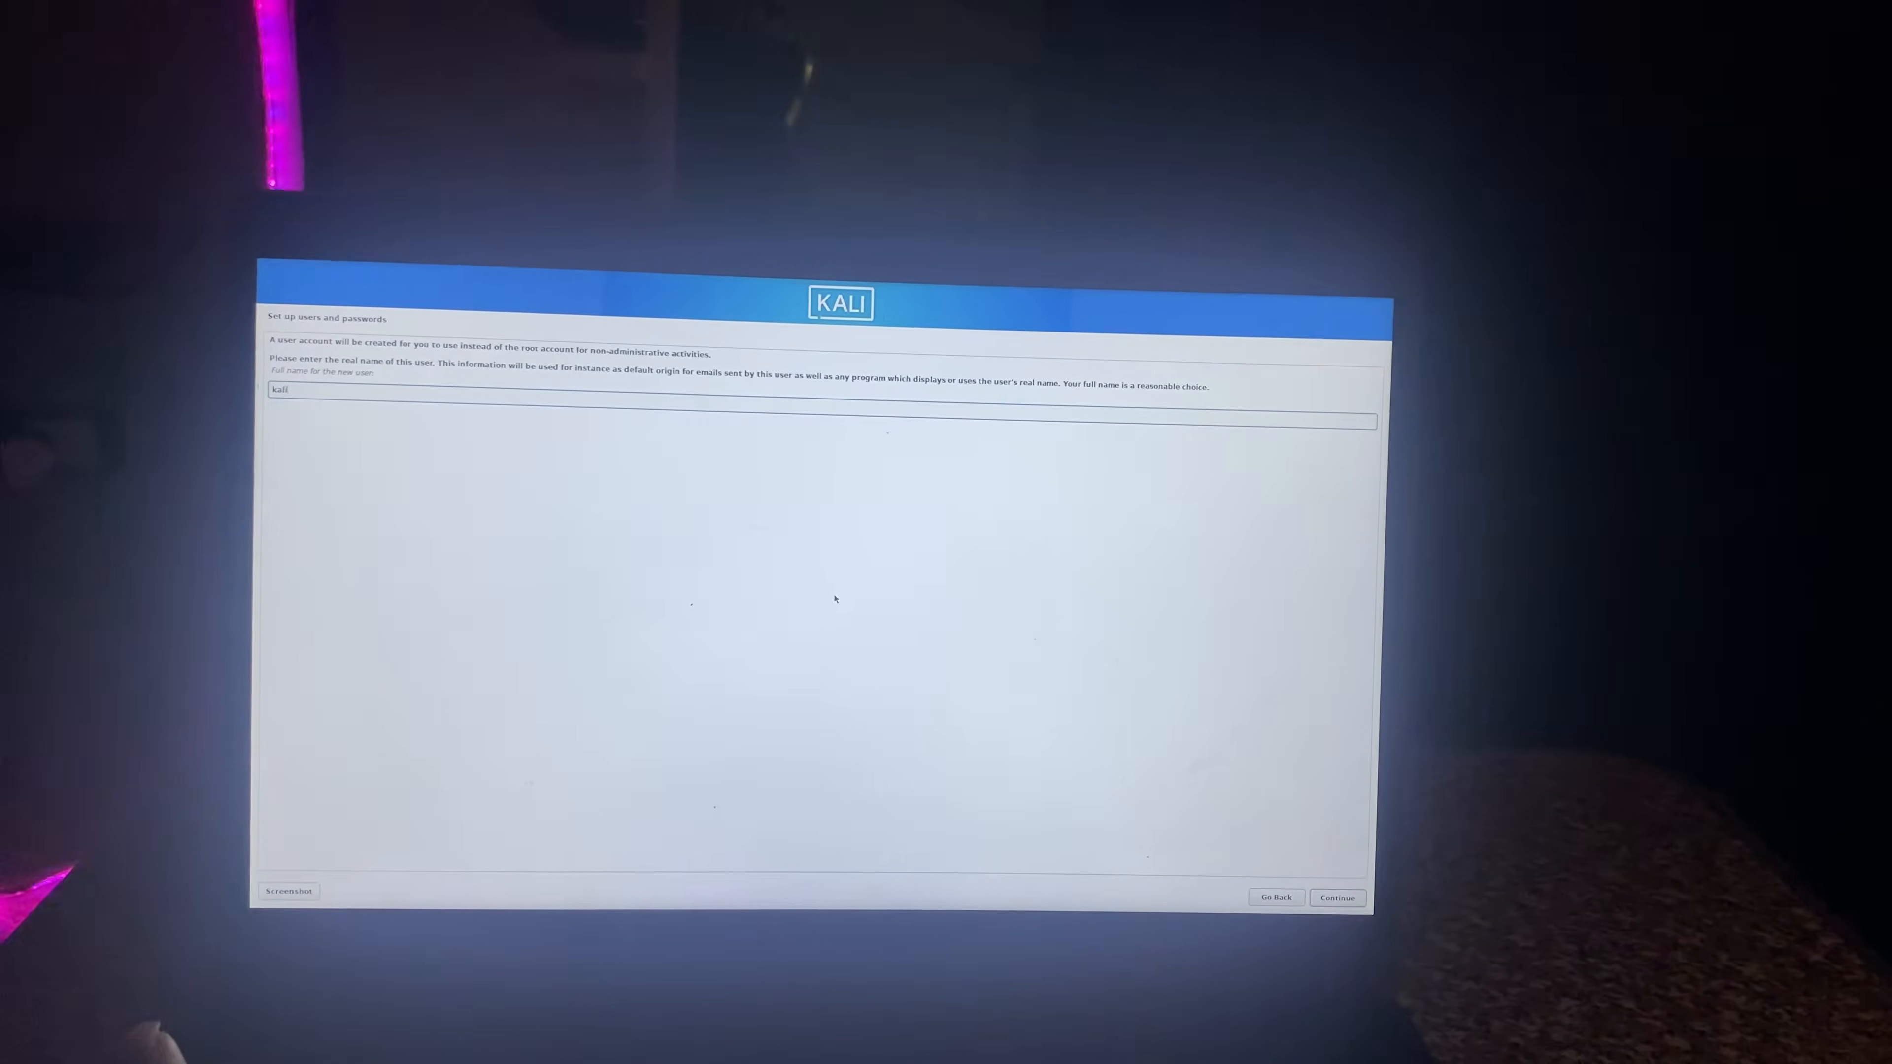
key("Return")
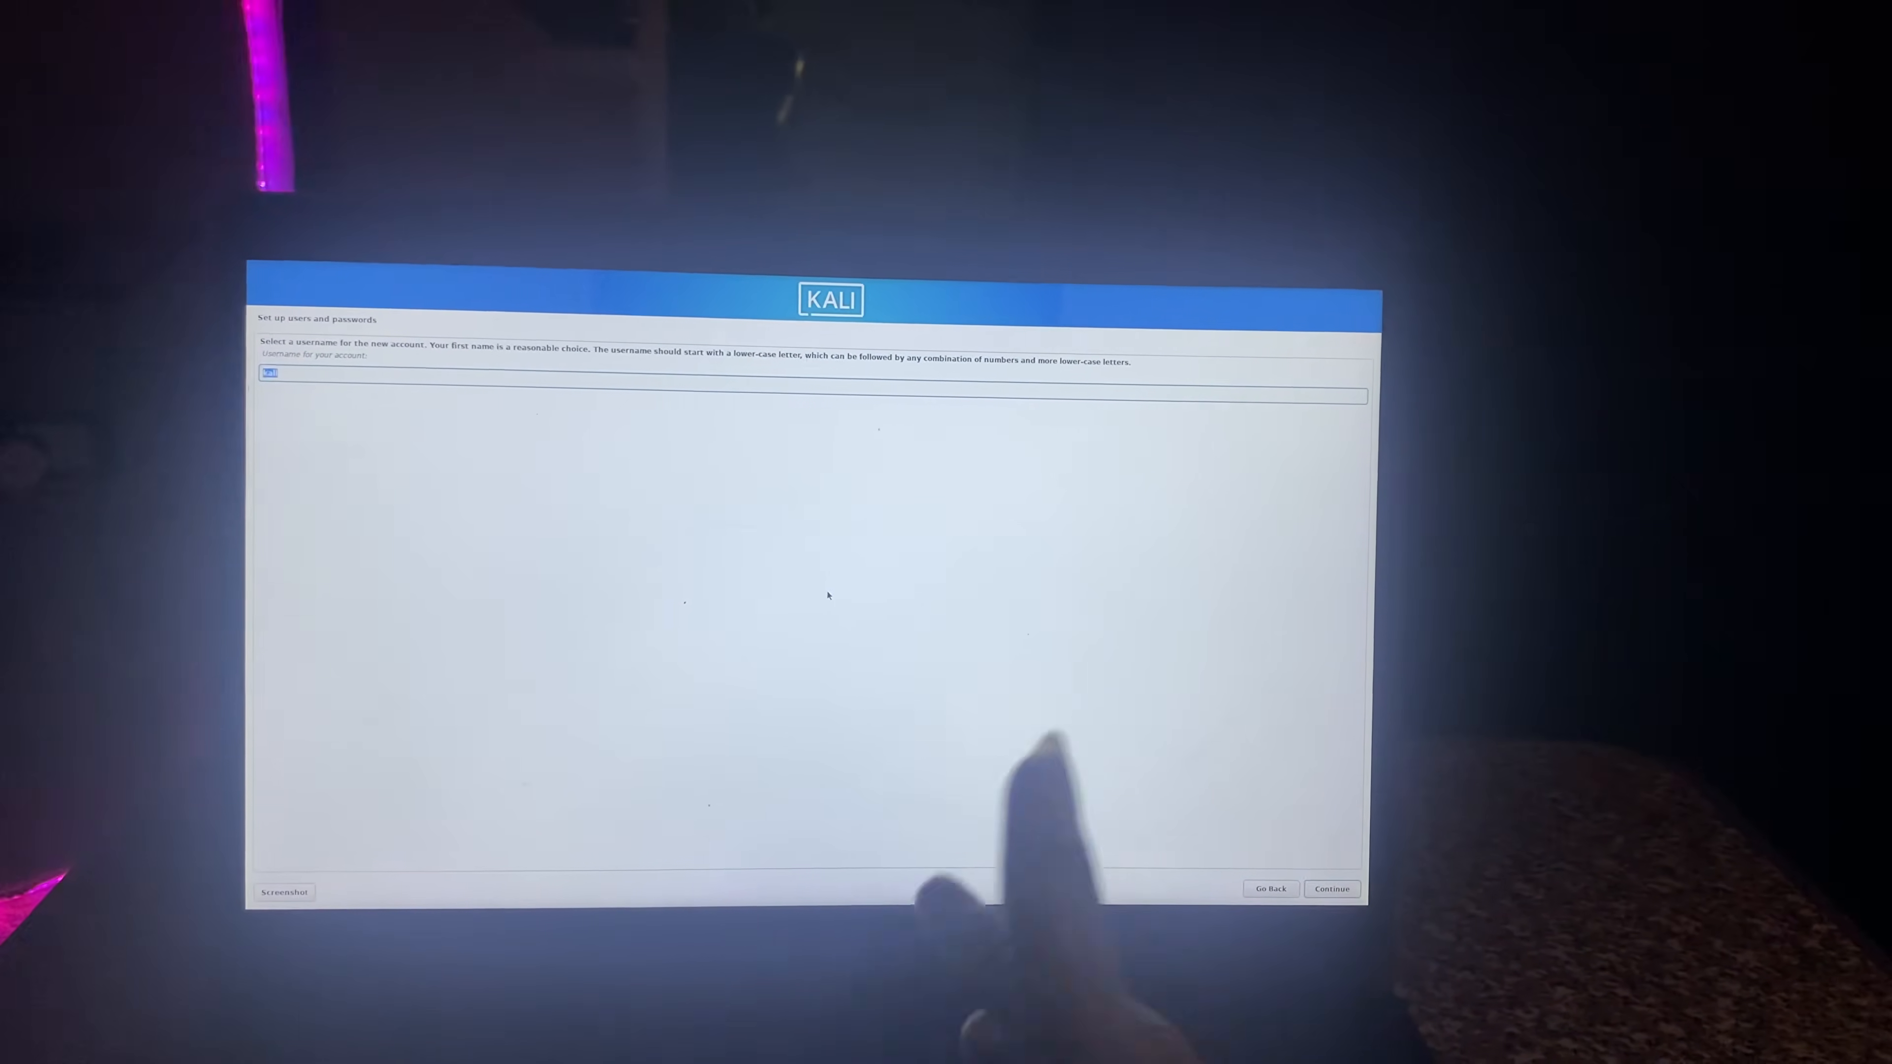